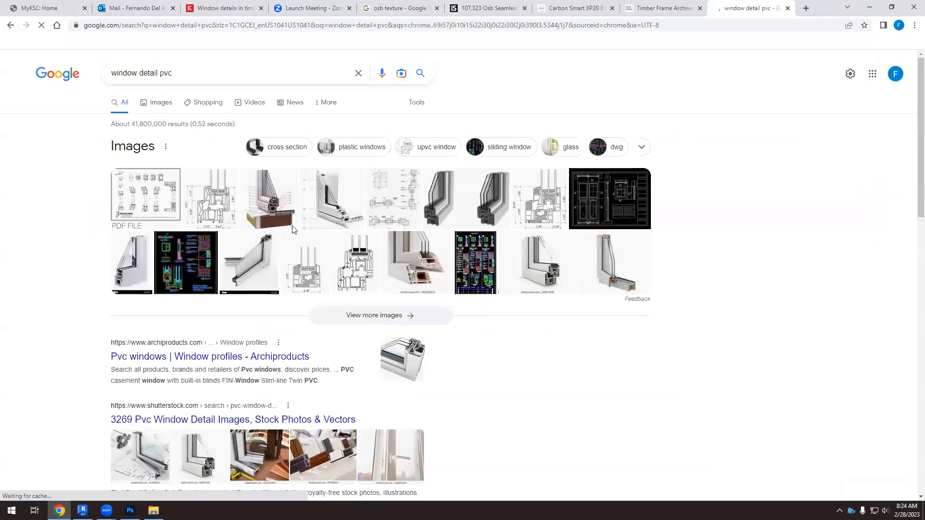
Preview the Crisalum 7 chamber PVC window section among the image results for "window detail pvc".
left_click(270, 207)
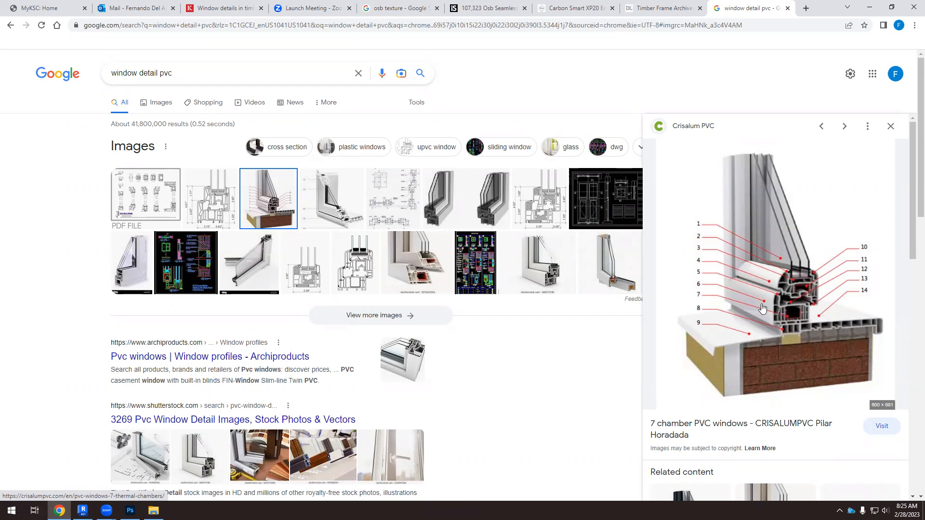
double_click(161, 73)
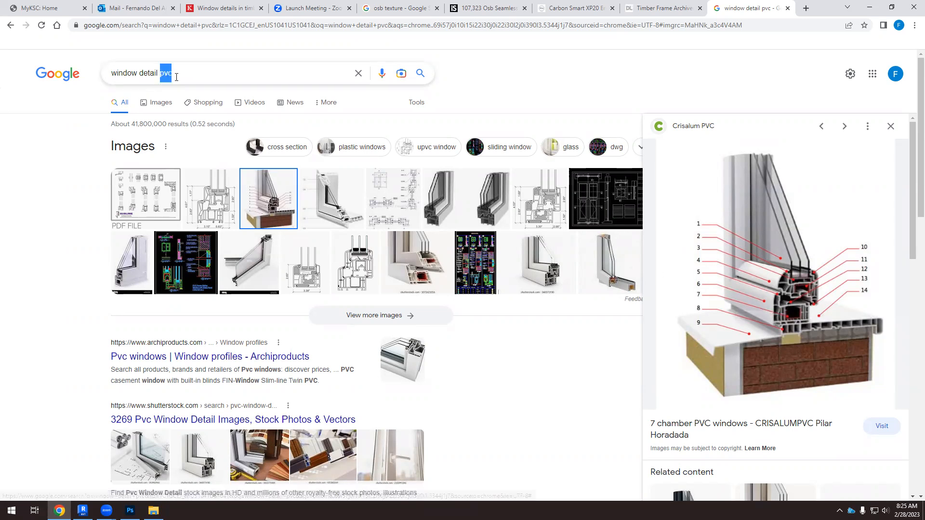
Search Google Images for "detail aluminum windows" in a new browser tab.
left_click(806, 9)
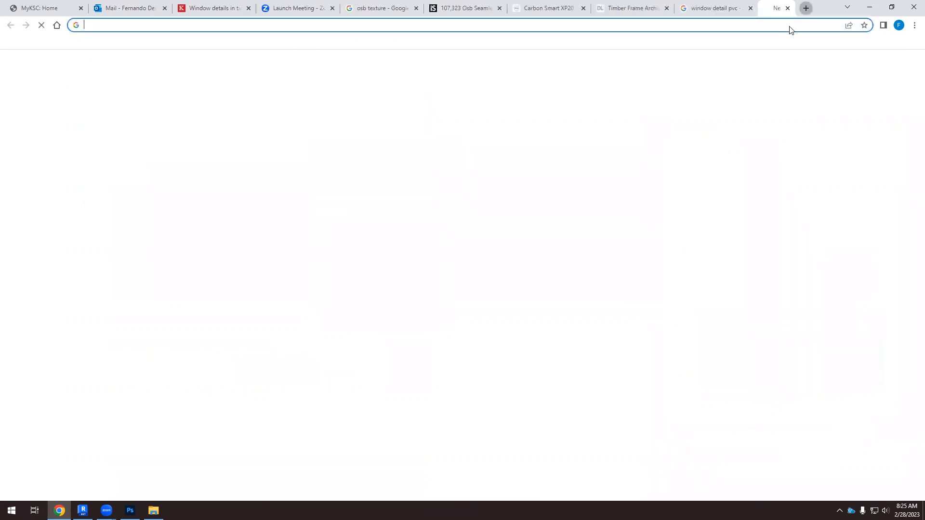
type("detai")
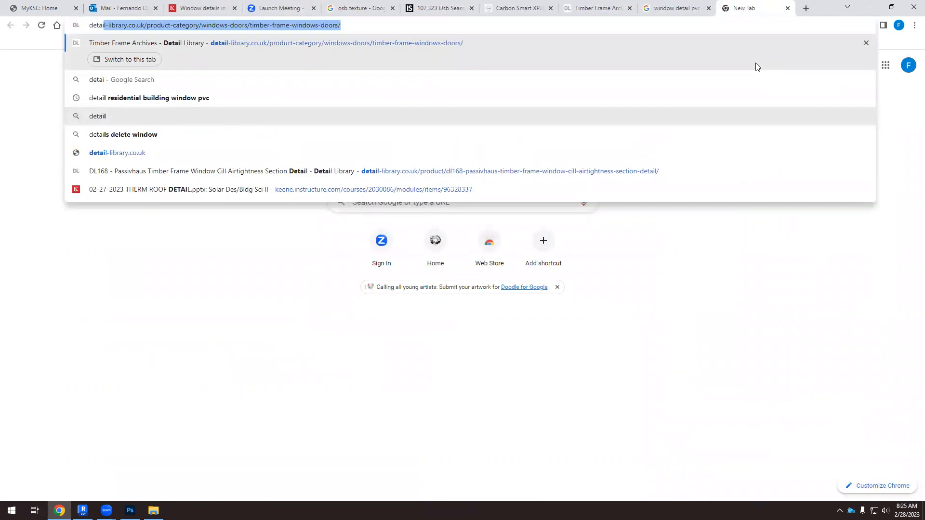
type("l alumin")
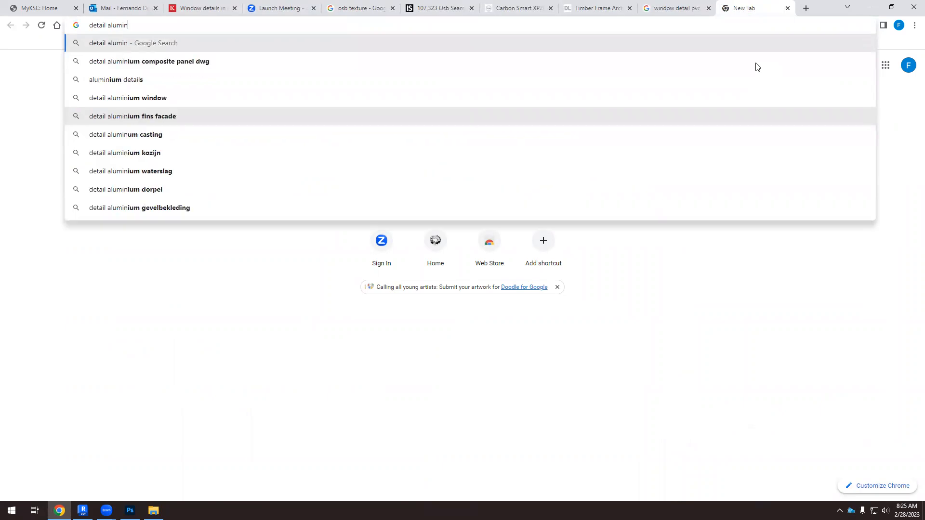
type("um windows")
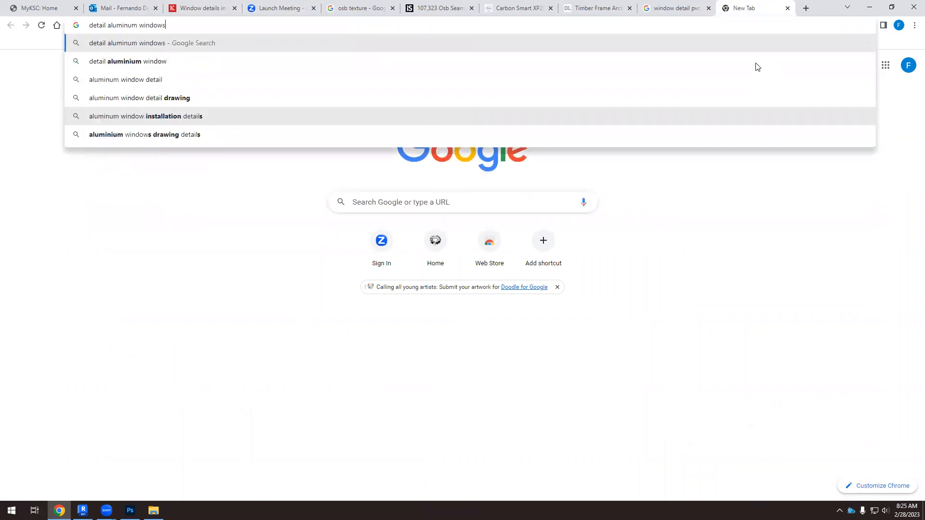
key("Return")
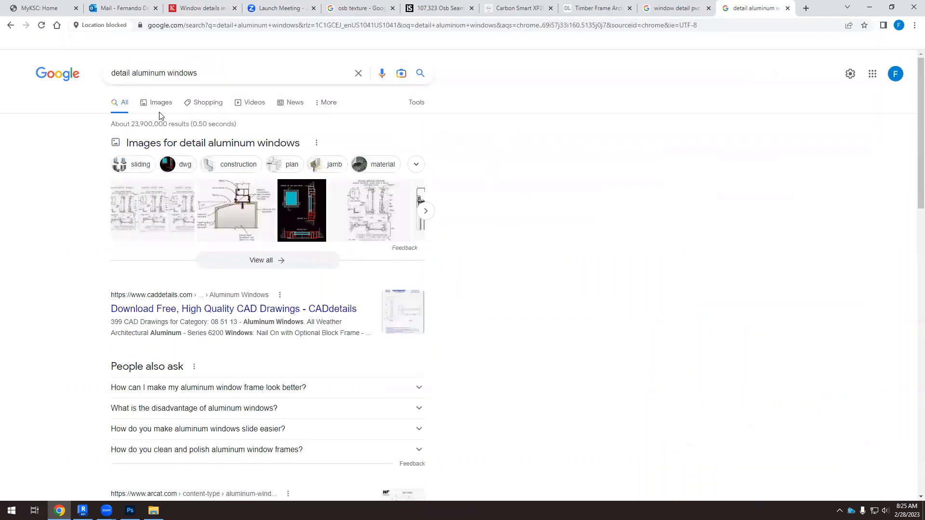
left_click(159, 104)
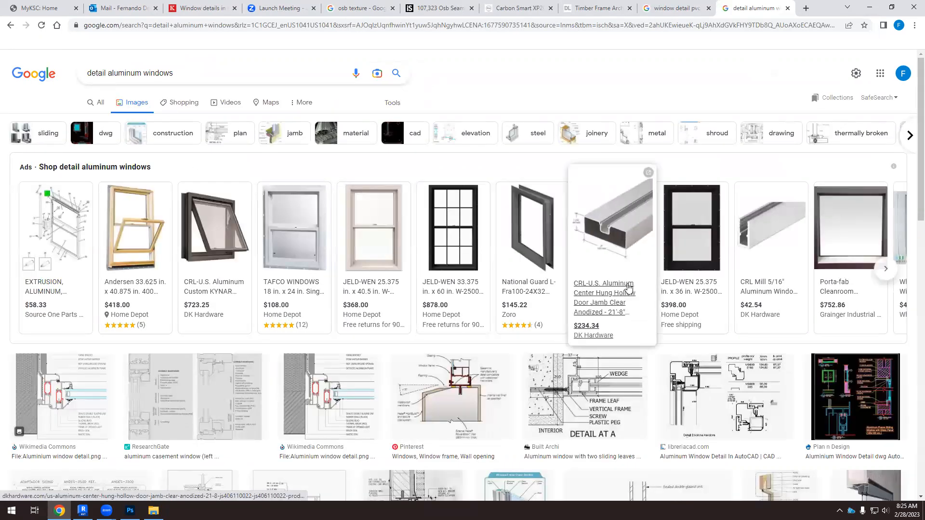
Preview the labelled "Window Frame Cross-Section" picture from Pintérest among the aluminum window results.
scroll(485, 268, "down", 3)
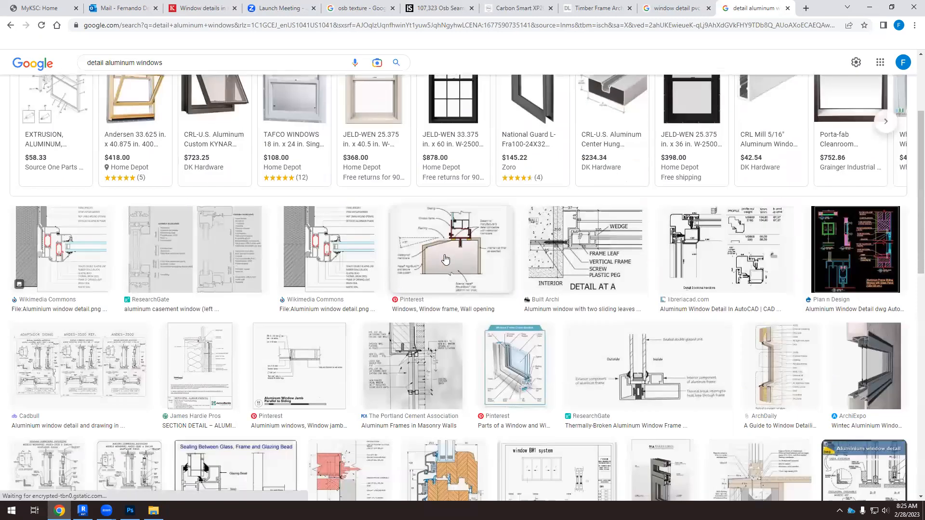
scroll(424, 269, "down", 1)
left_click(525, 341)
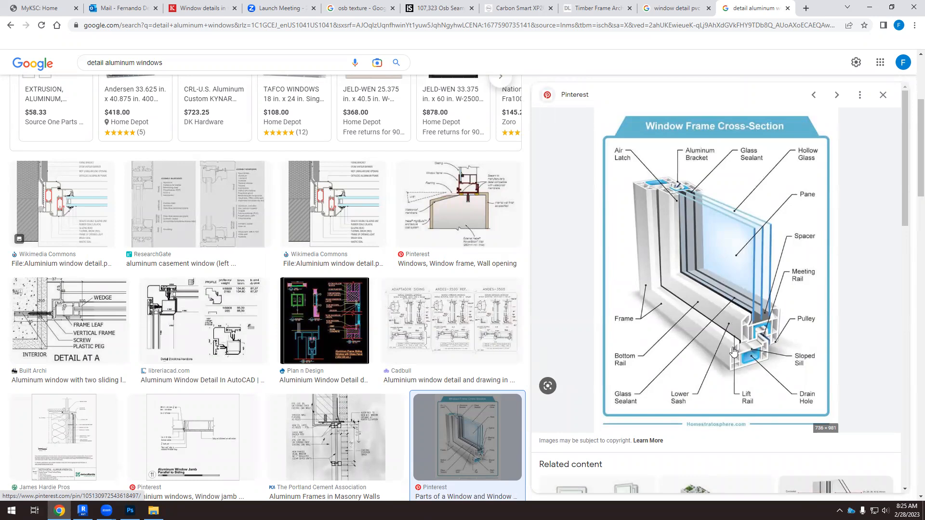
Search Google Images for "detail window wood" in another new browser tab.
left_click(806, 8)
type("detail")
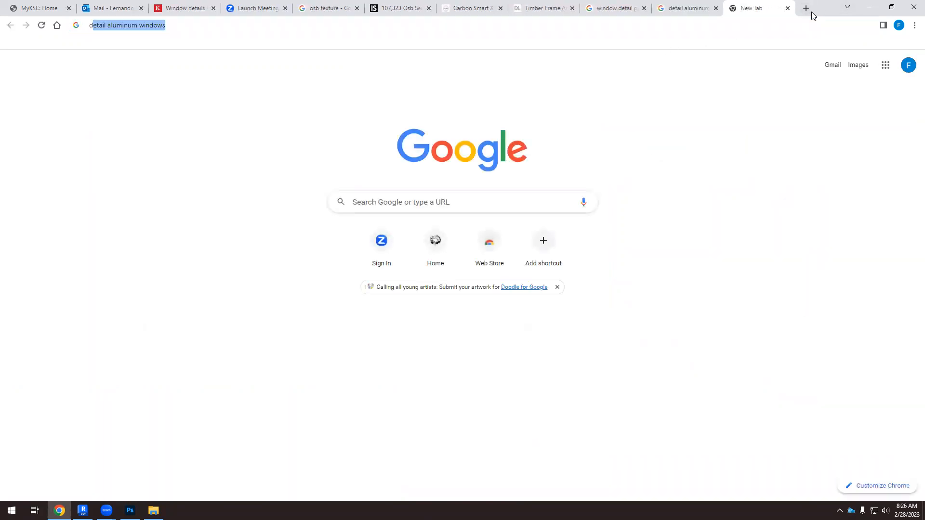
type(" win")
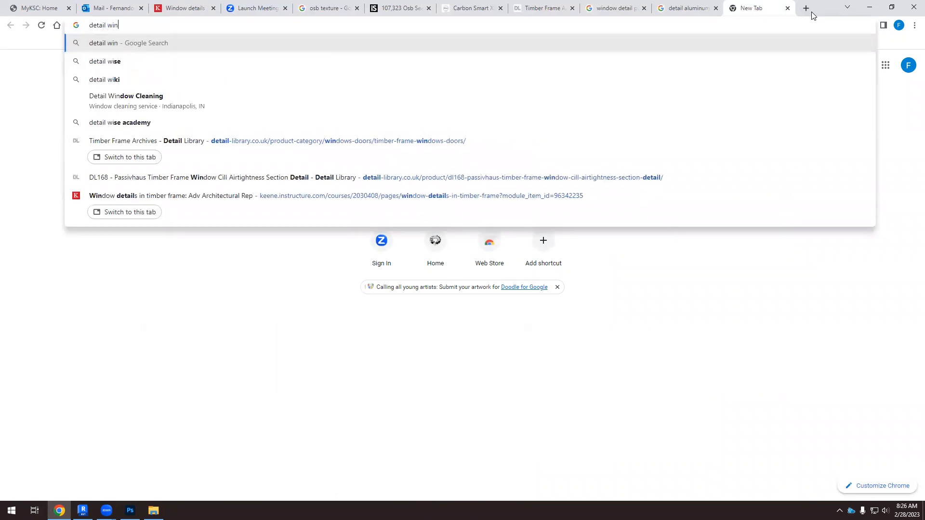
type("dow wood")
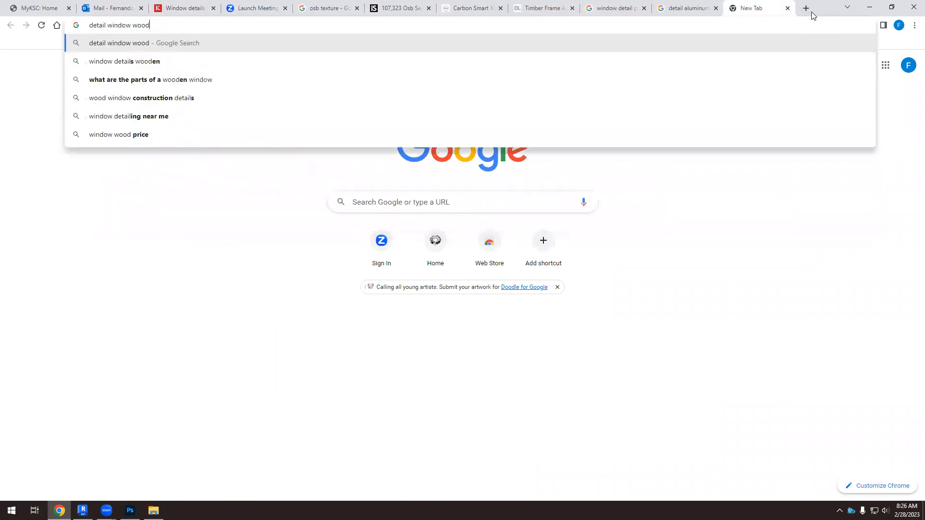
key("Return")
left_click(156, 103)
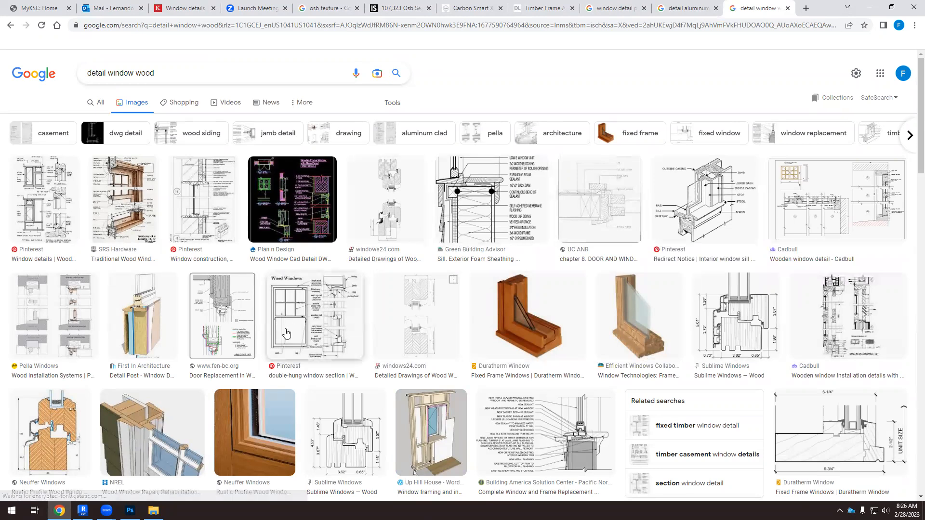
Examine the Neuffer rustic profile section and the Sublime Windows wood section in the image previews.
scroll(286, 332, "down", 2)
left_click(68, 332)
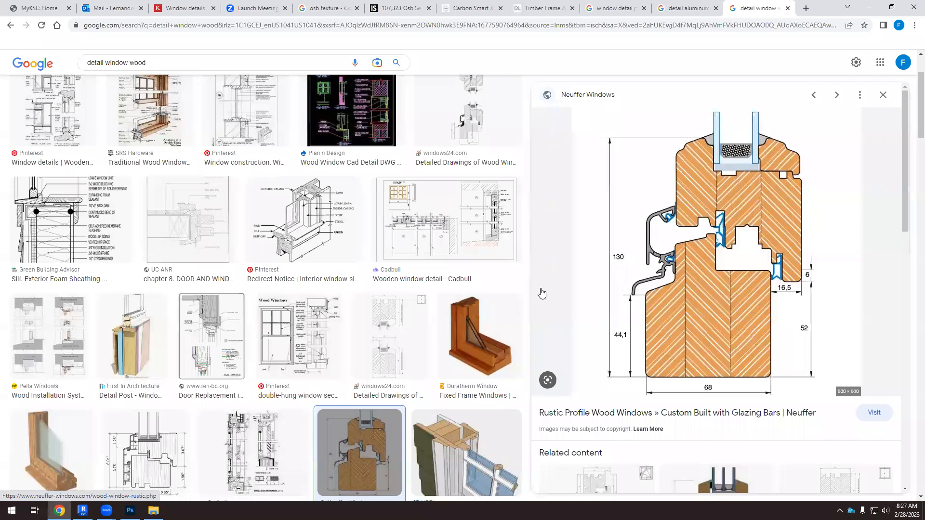
left_click(160, 456)
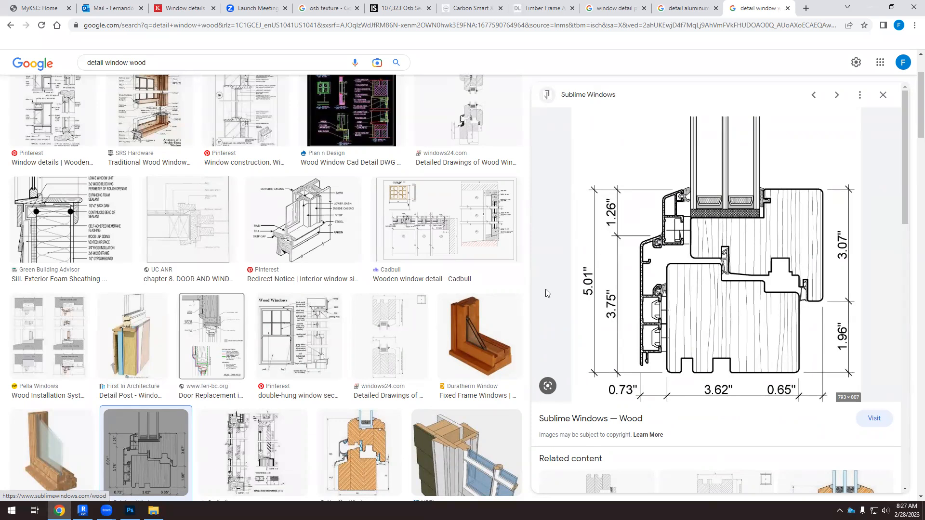
scroll(462, 328, "down", 3)
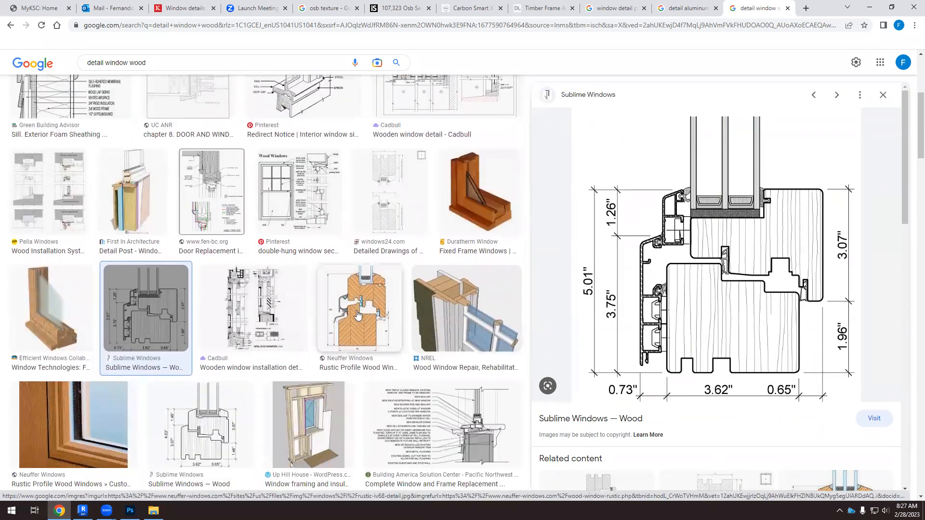
left_click(357, 315)
scroll(114, 295, "down", 2)
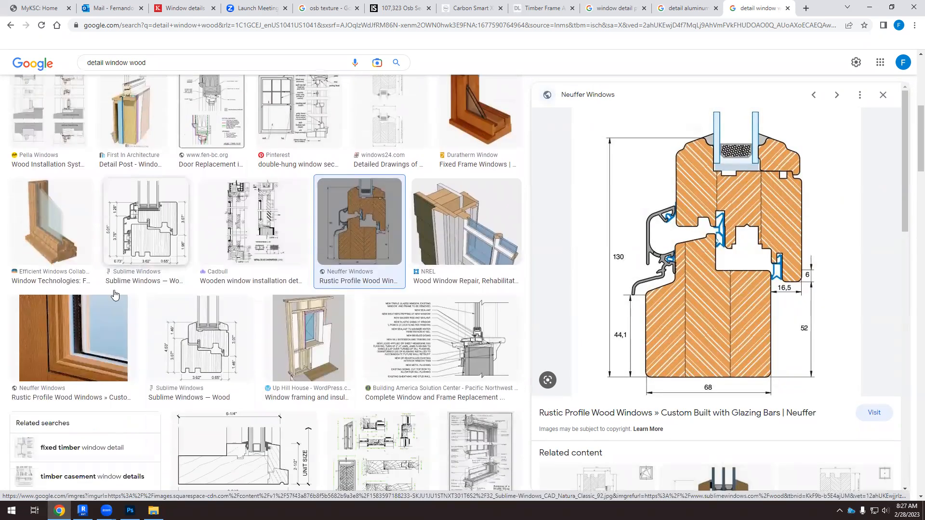
Open the Efficient Windows Collaborative page on non-metal frames from its wood frame image and read the frame types.
left_click(77, 235)
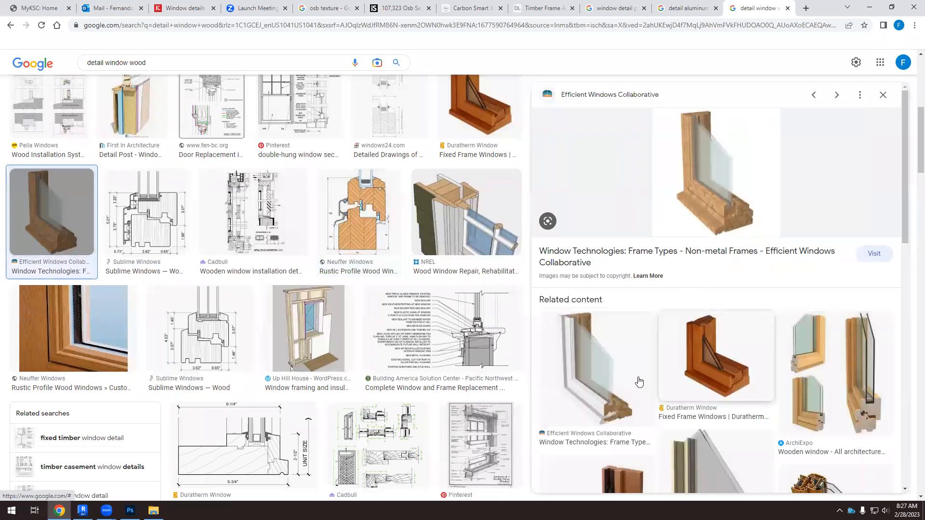
left_click(744, 212)
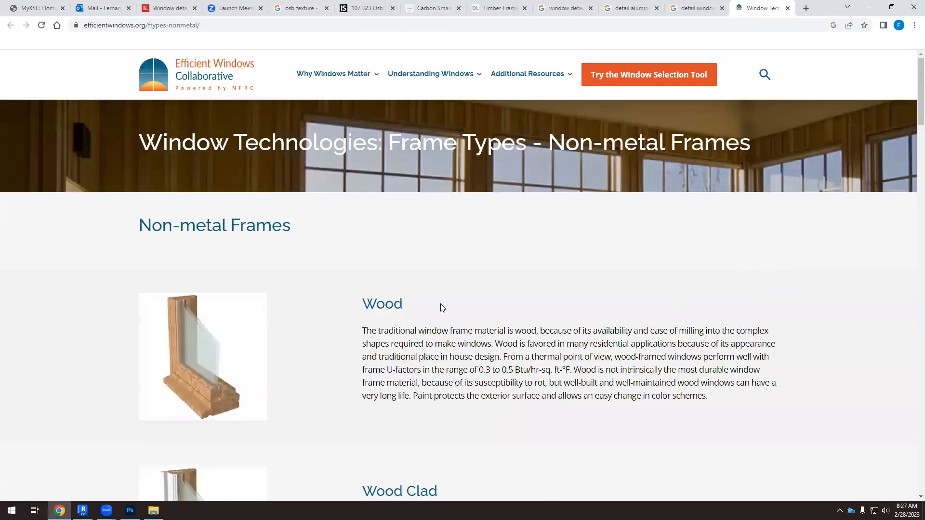
scroll(440, 304, "down", 5)
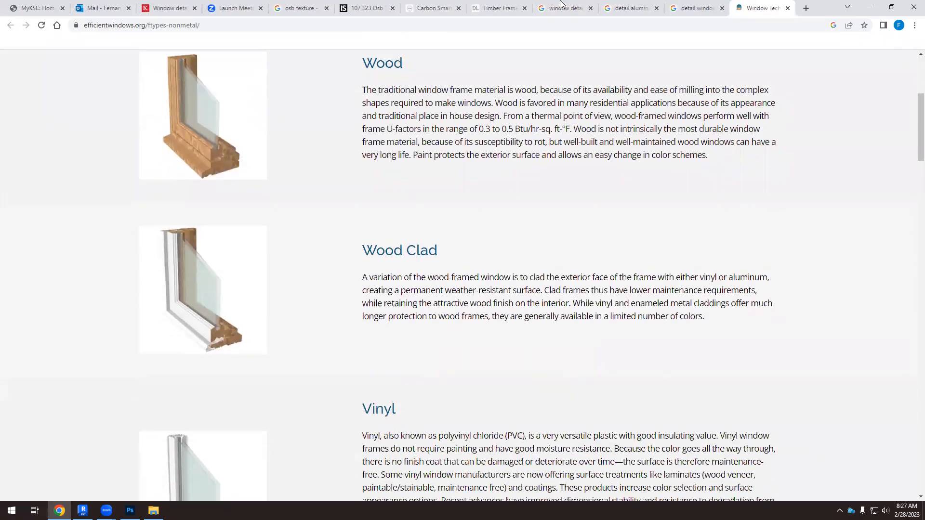
Return to the aluminum window results and preview the first Wikimedia Commons aluminium window detail.
left_click(697, 8)
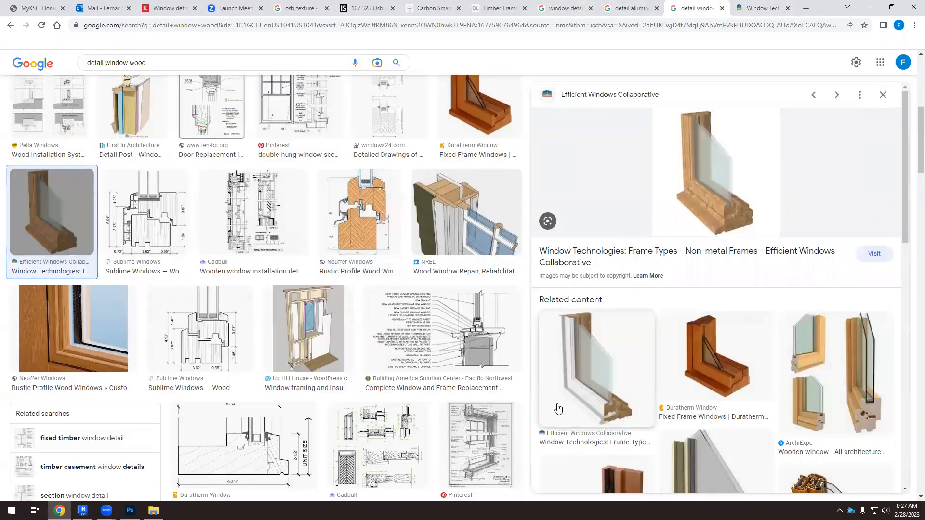
left_click(639, 7)
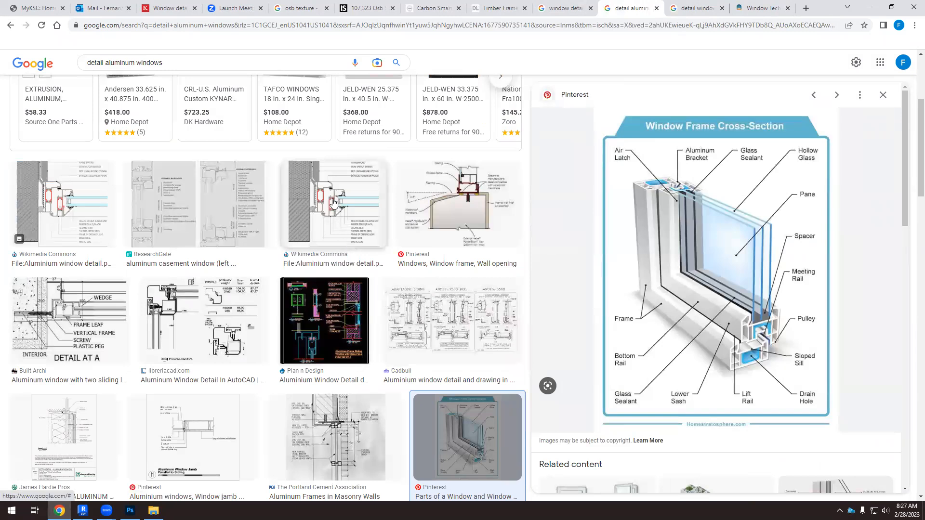
left_click(83, 201)
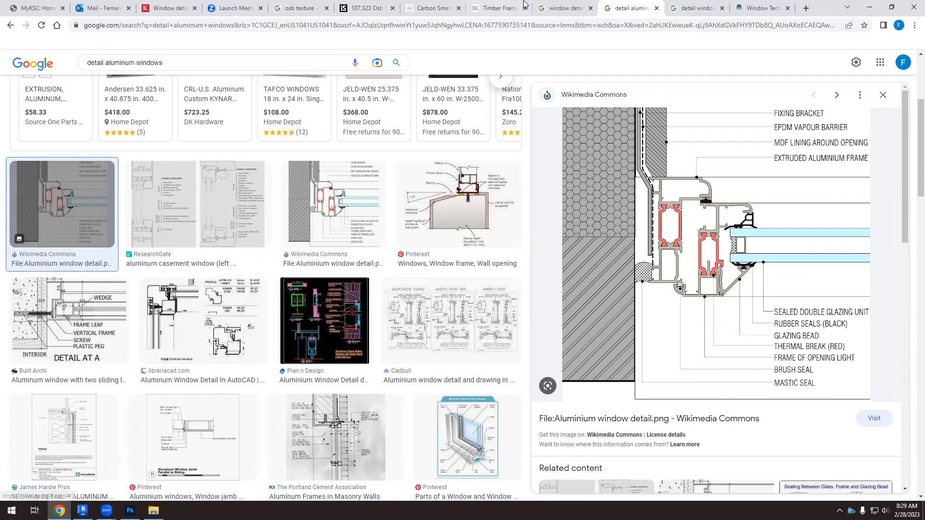
Revisit the Crisalum PVC section, and preview the Sublime Windows wood section again in the wood window results.
left_click(558, 8)
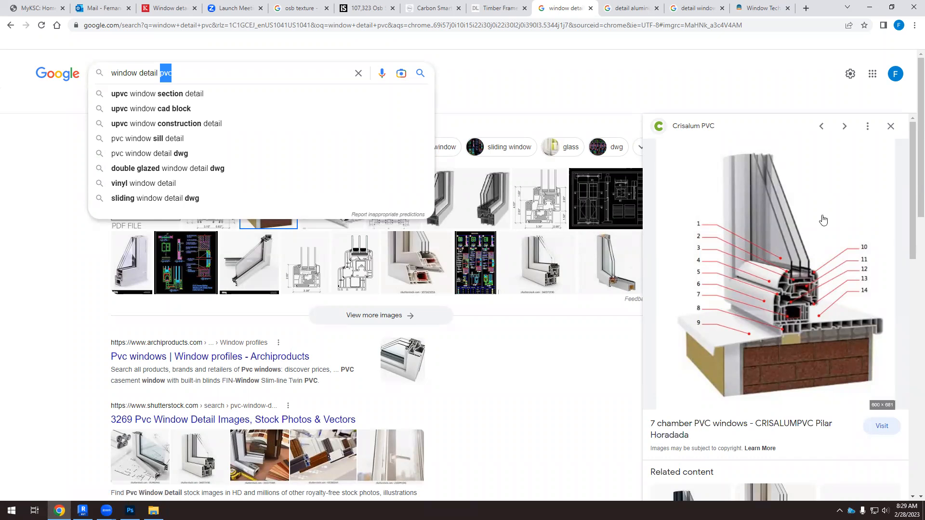
left_click(696, 9)
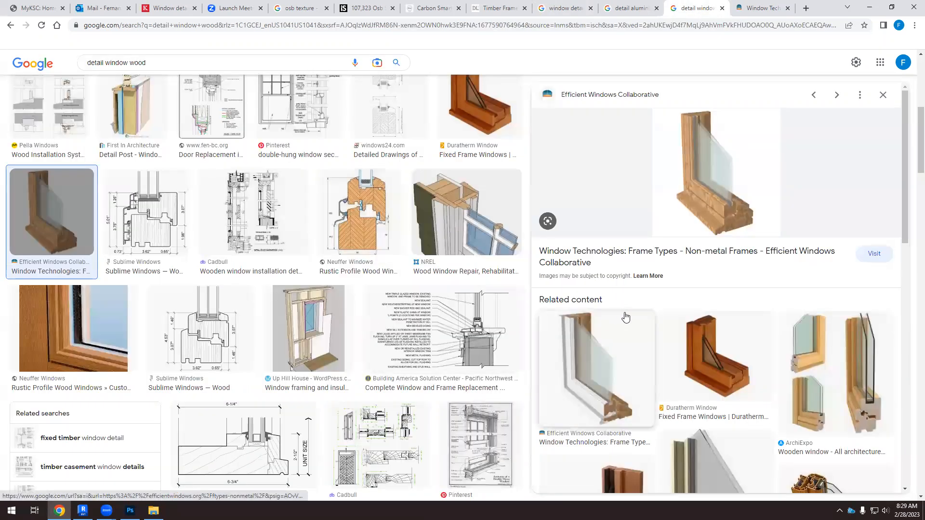
scroll(415, 266, "up", 2)
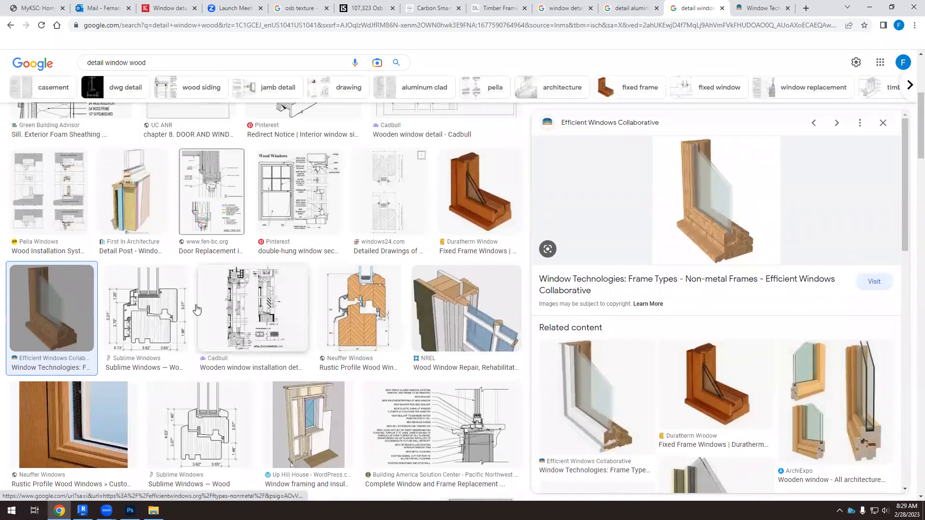
left_click(145, 308)
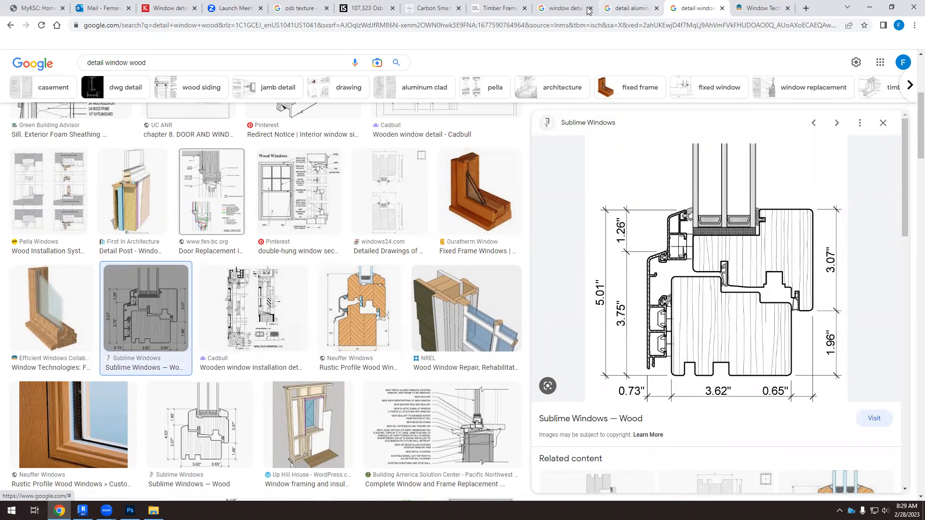
Review the Wikimedia aluminium detail, and preview the brown IDEAL W&D profile from the PVC window's related images.
left_click(627, 8)
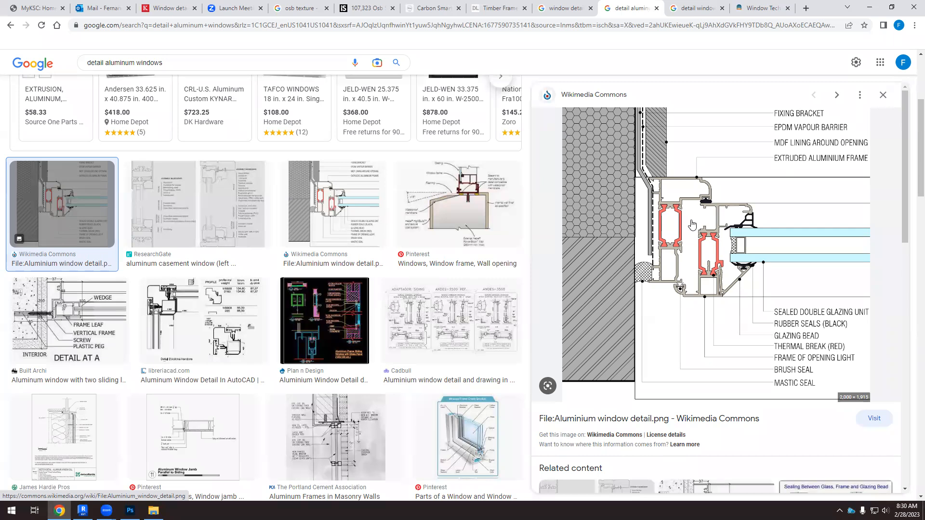
left_click(561, 10)
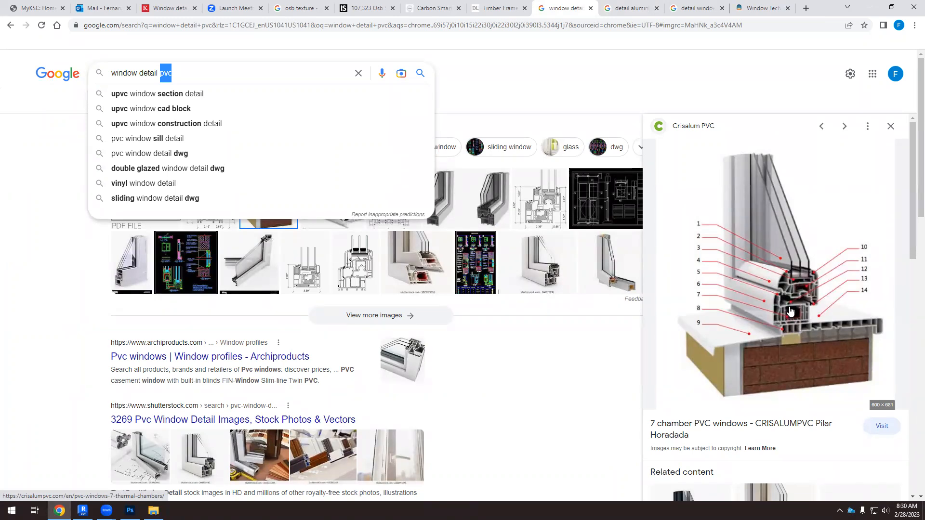
scroll(790, 312, "down", 2)
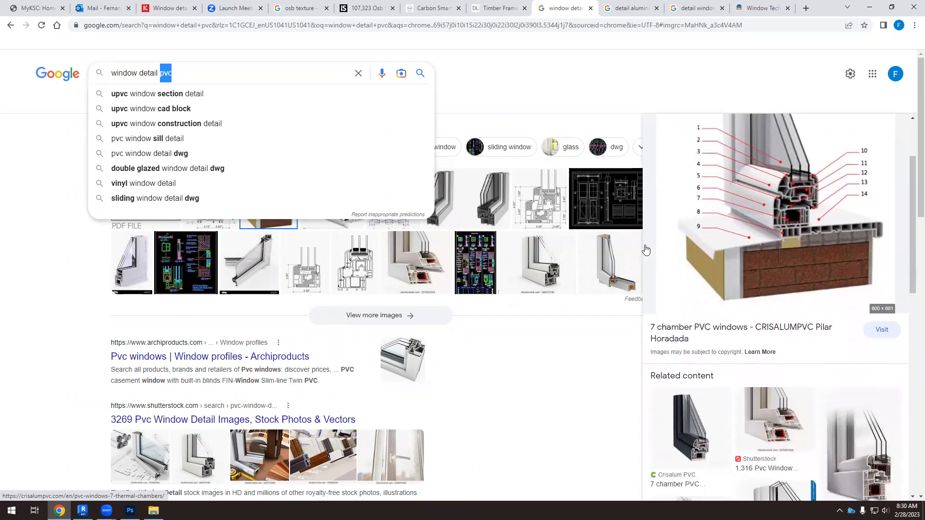
scroll(751, 347, "down", 2)
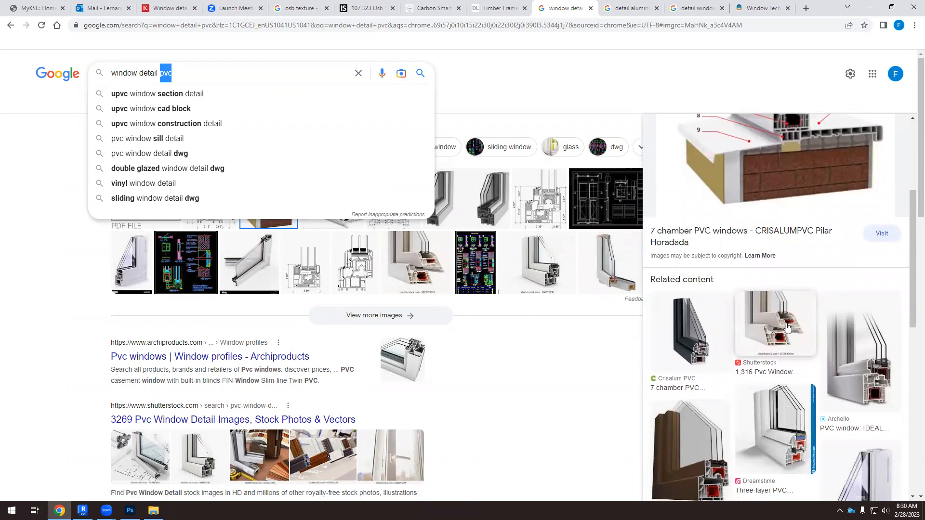
left_click(709, 462)
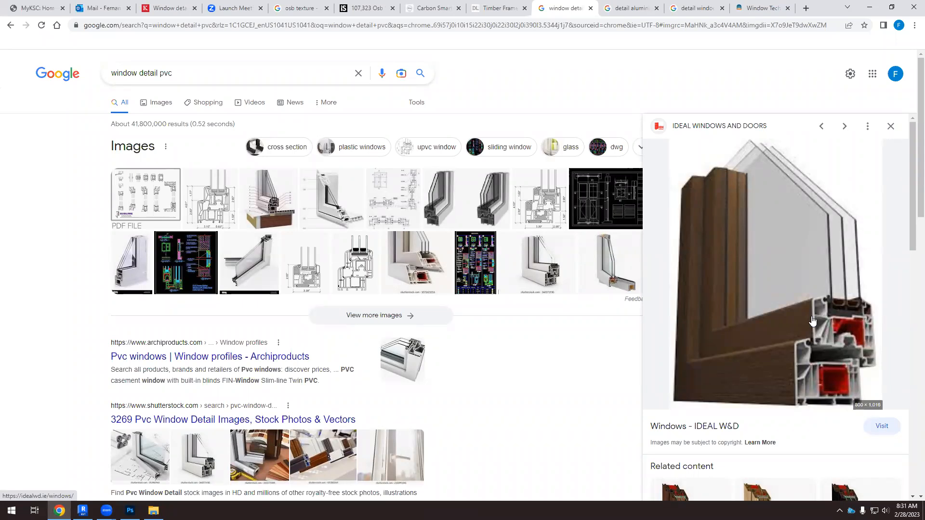
Search the web for "shucko window frames" in a new browser tab.
left_click(804, 8)
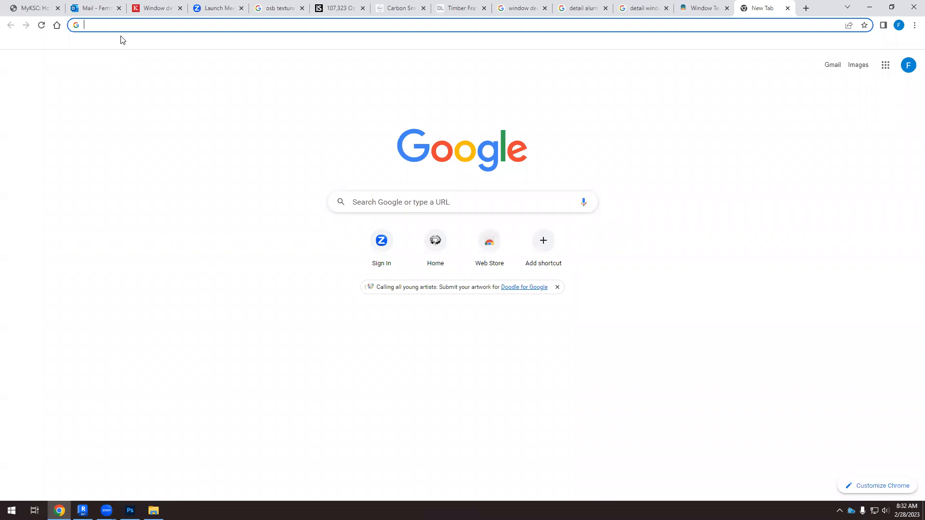
type("shu")
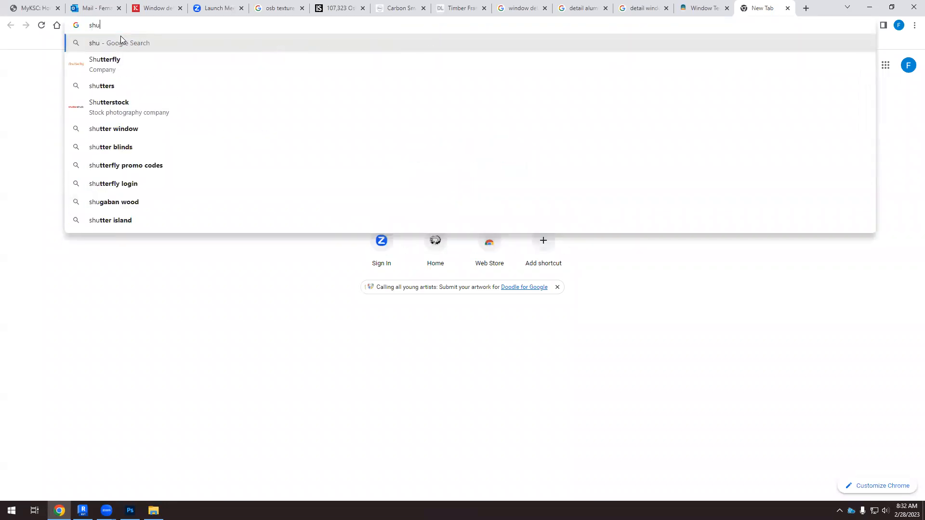
type("ko")
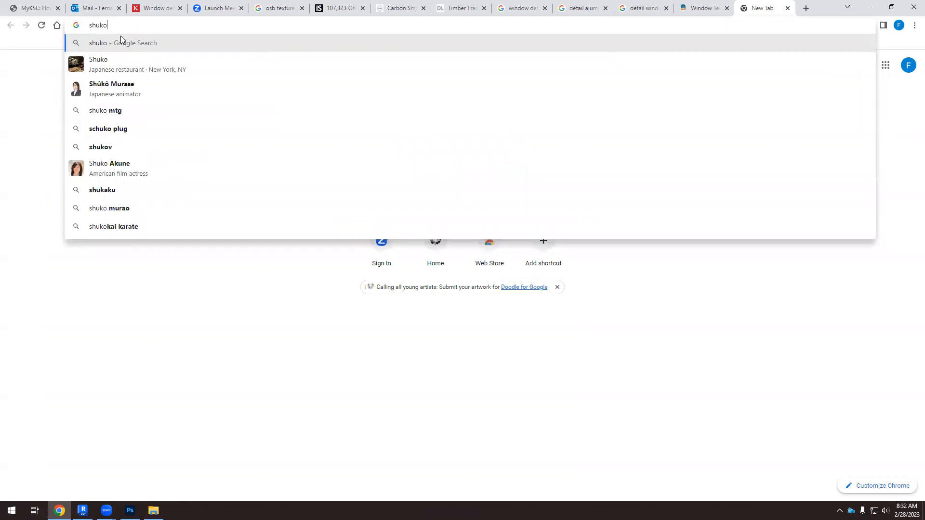
key("BackSpace")
key("BackSpace")
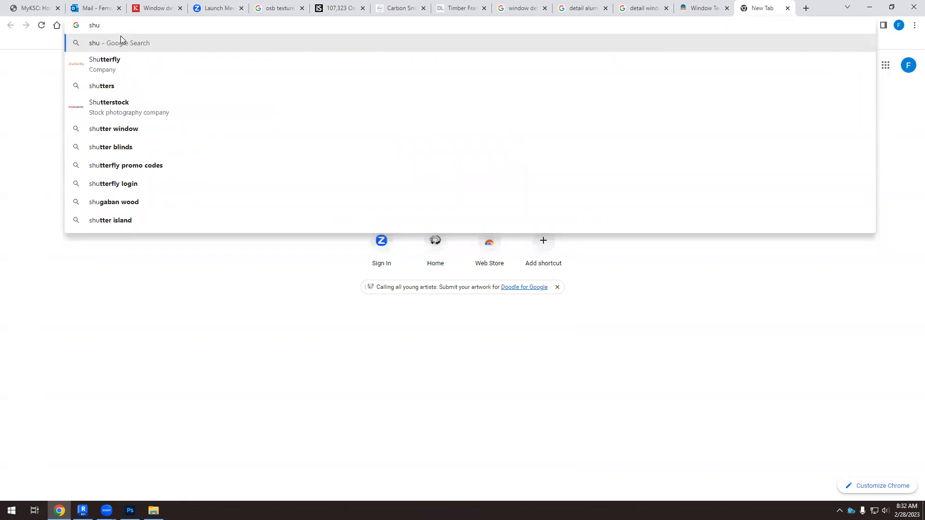
type("ck")
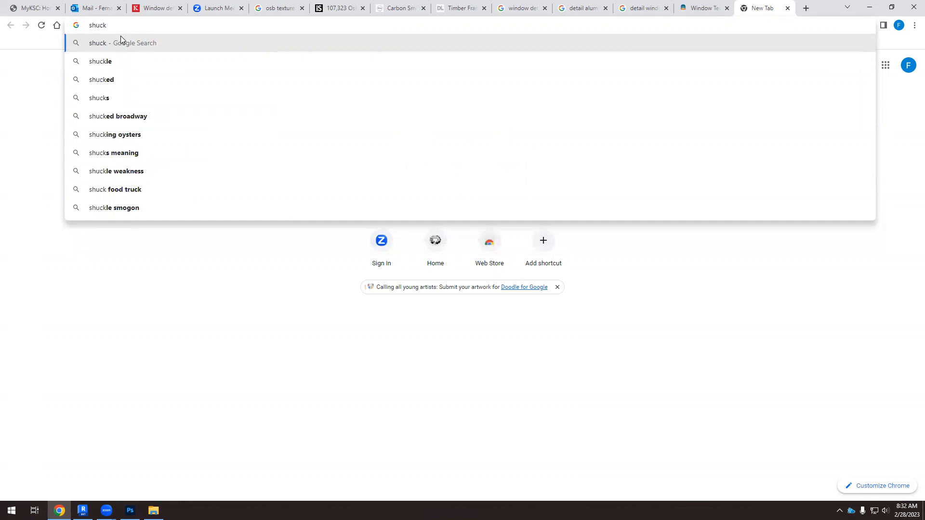
type("o wi")
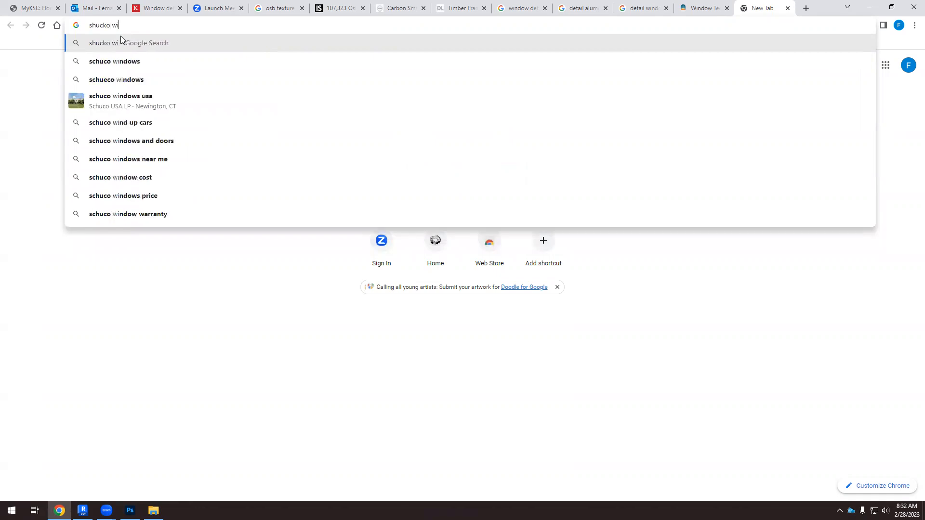
type("ndow frames")
key("Return")
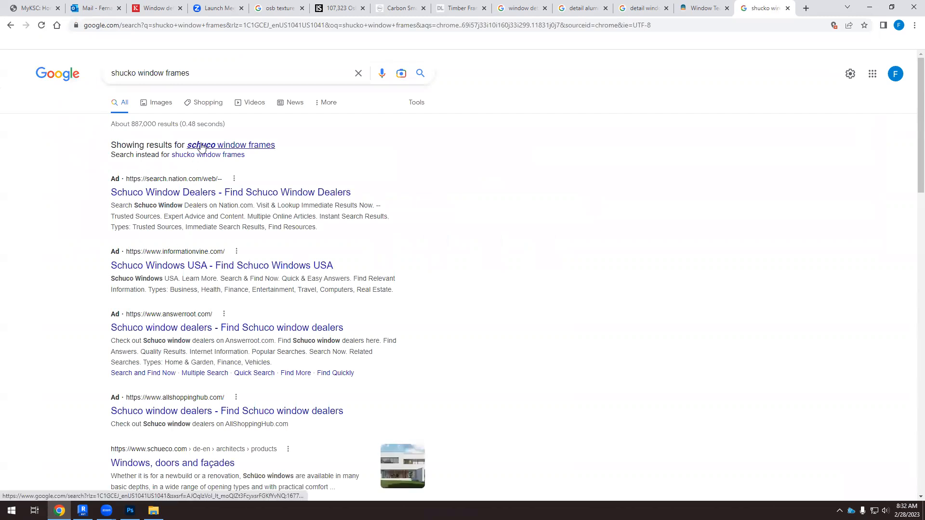
Correct the search to "shuco window frames", check the Schuco Windows USA sponsored result, and return to the results.
left_click(129, 73)
key("BackSpace")
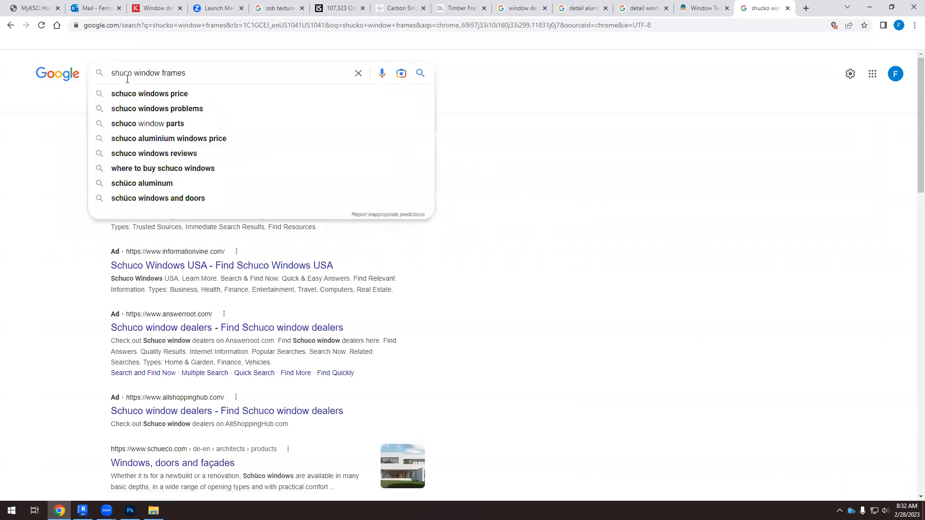
left_click(422, 76)
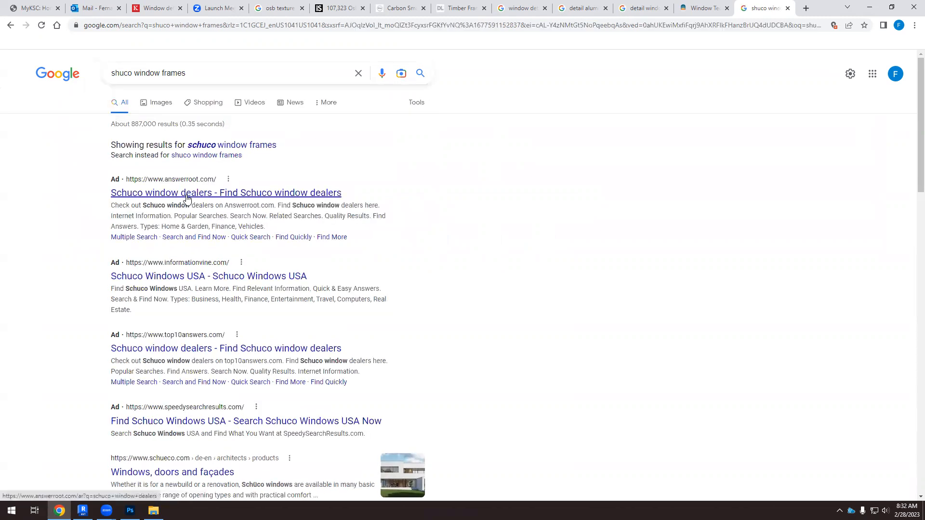
left_click(181, 281)
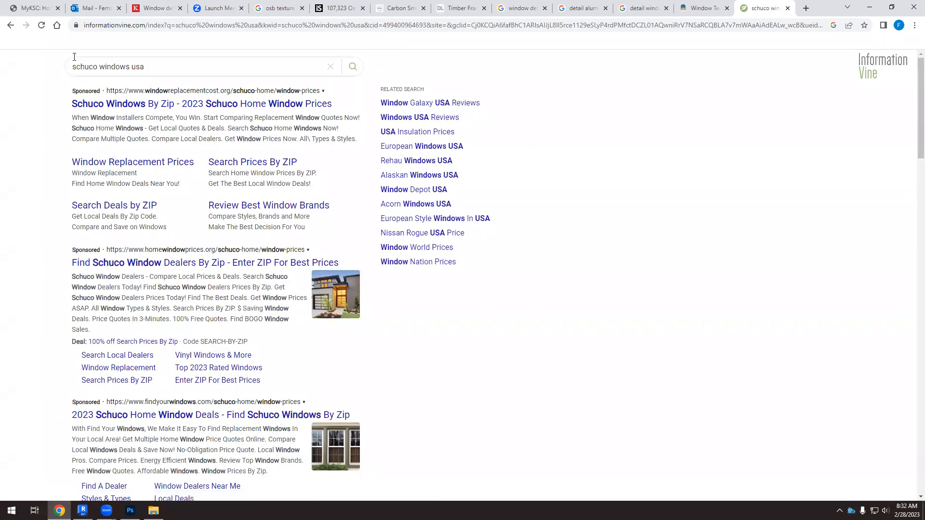
left_click(11, 26)
Refine the search to "shuco window frames details" and open Schüco's Aluminium windows page, accepting all cookies.
left_click(201, 74)
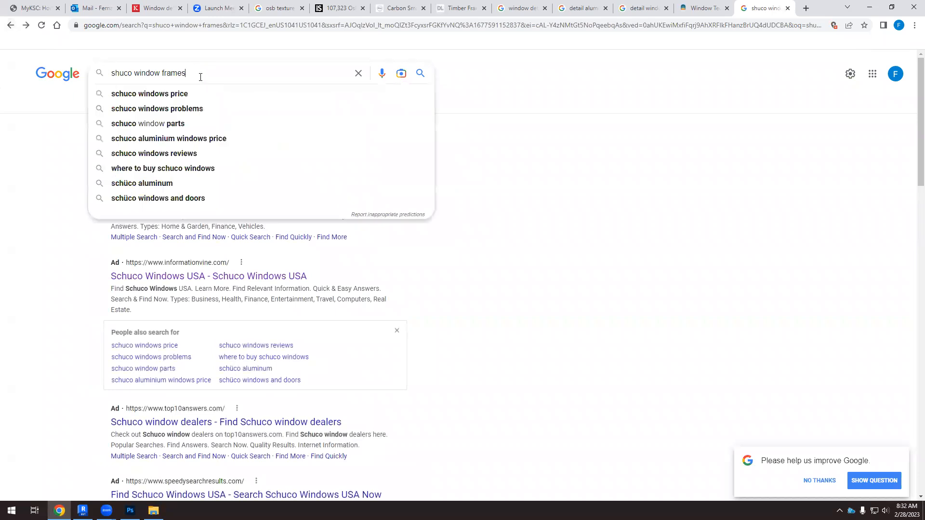
type("details")
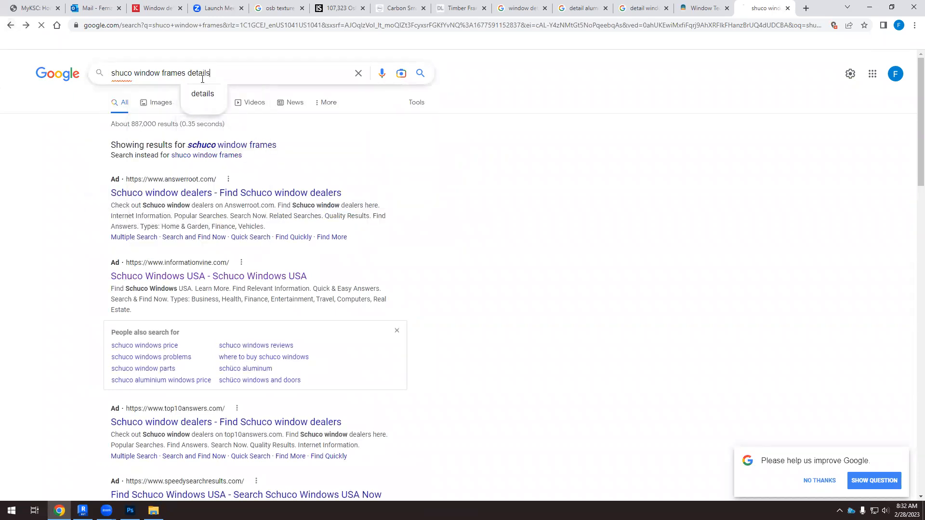
key("Return")
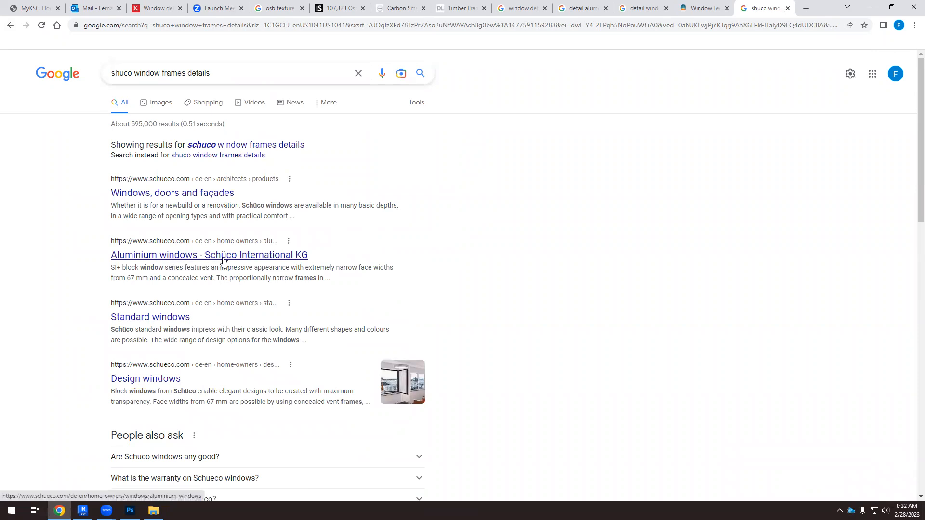
left_click(182, 258)
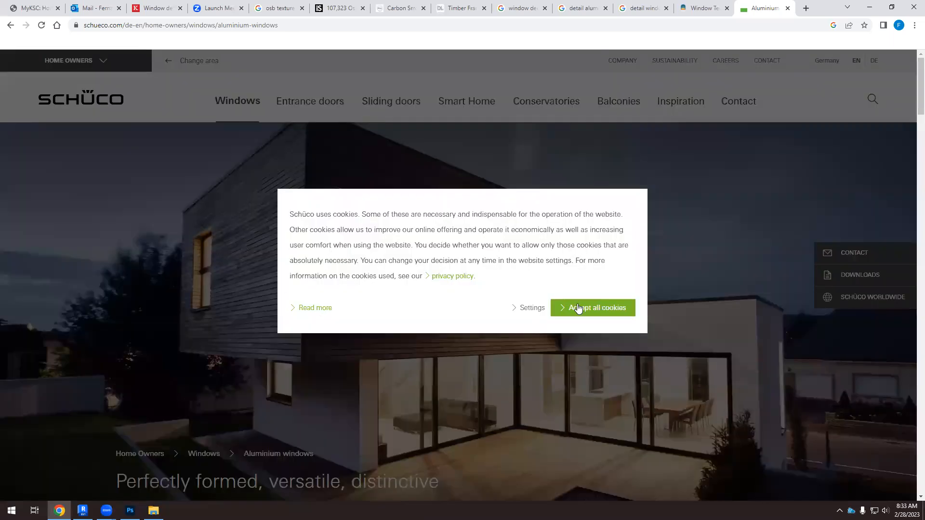
left_click(577, 310)
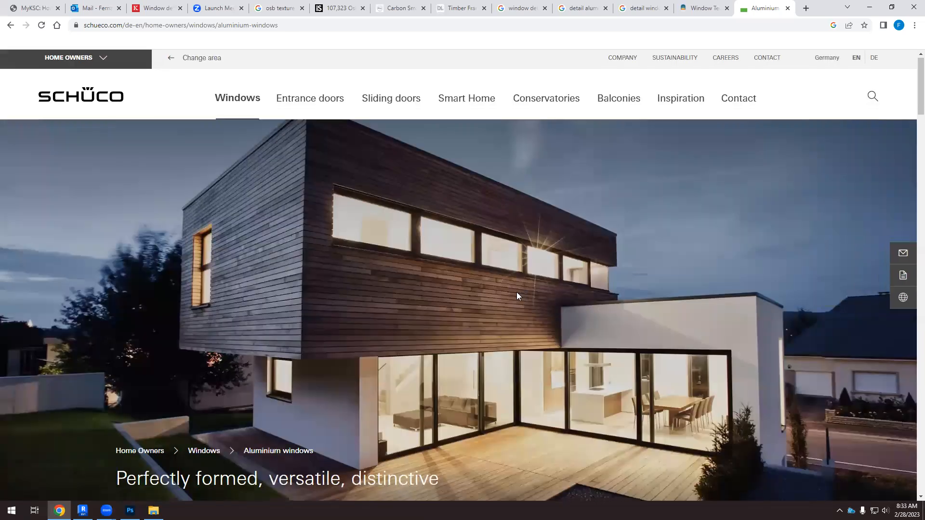
Examine the window photos and the AWS aluminium profile sections, from AWS 90.SI+ to WoodDesign, on the Schüco page.
scroll(517, 292, "down", 15)
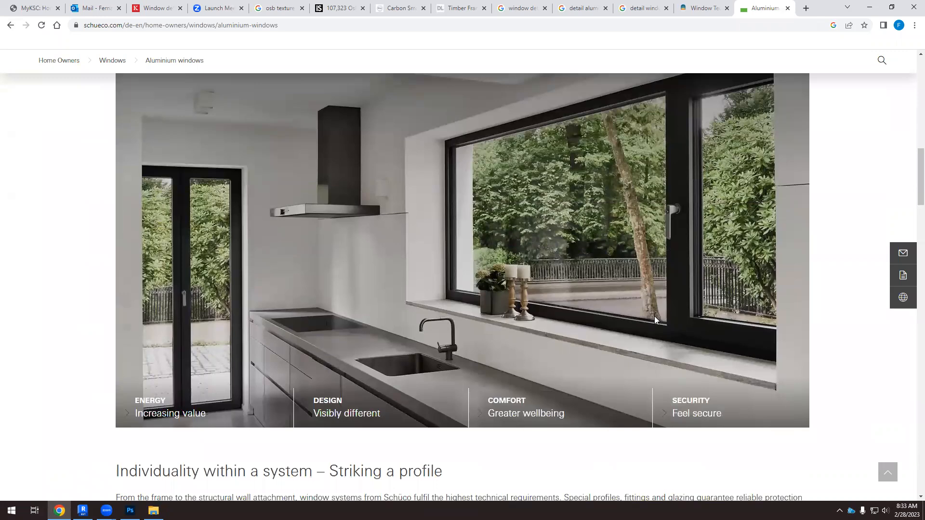
scroll(324, 312, "down", 10)
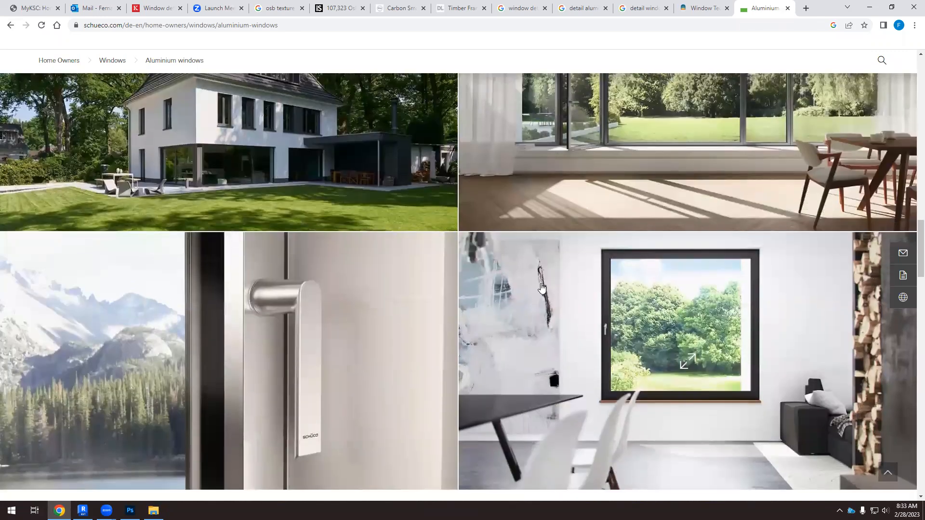
scroll(601, 259, "up", 2)
scroll(407, 287, "down", 7)
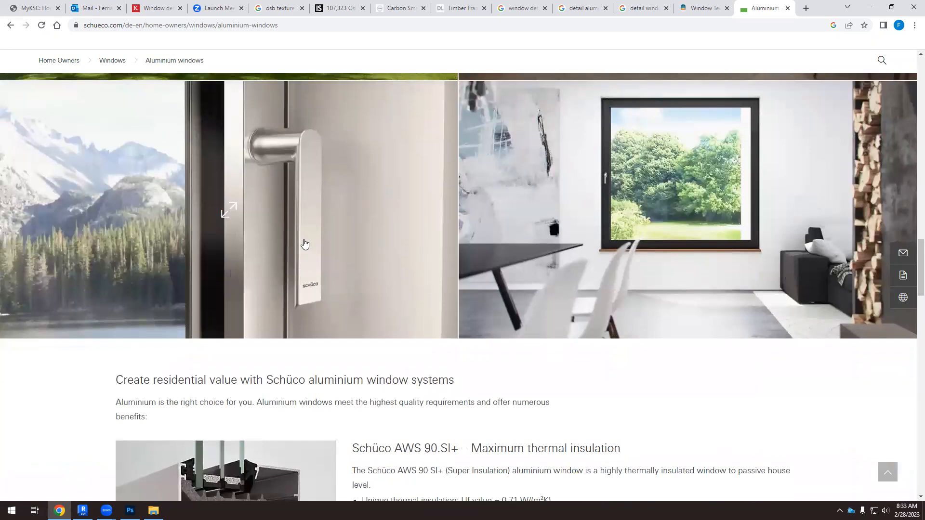
scroll(315, 237, "down", 5)
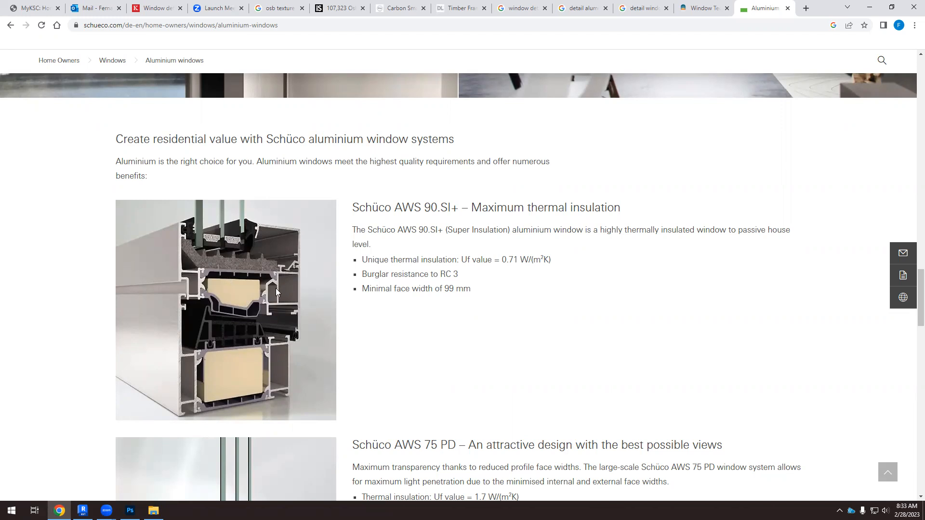
scroll(276, 289, "down", 10)
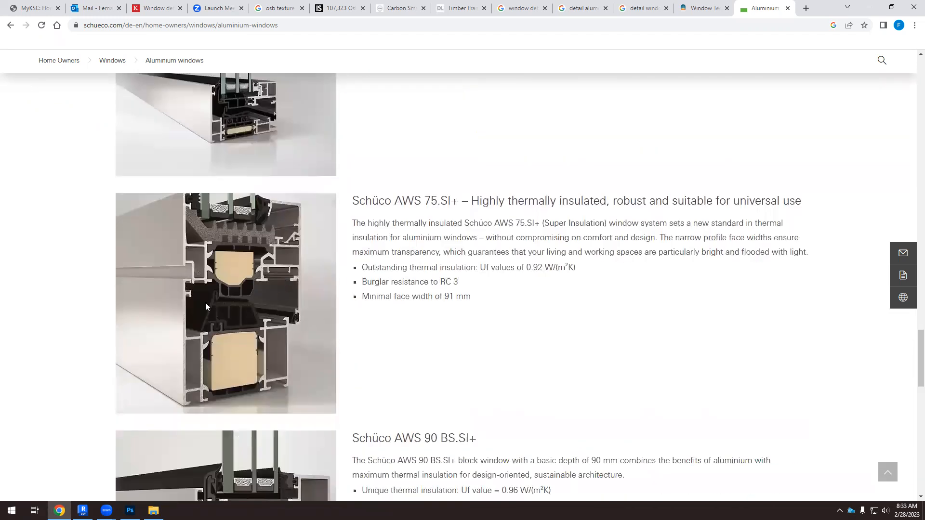
scroll(224, 295, "down", 2)
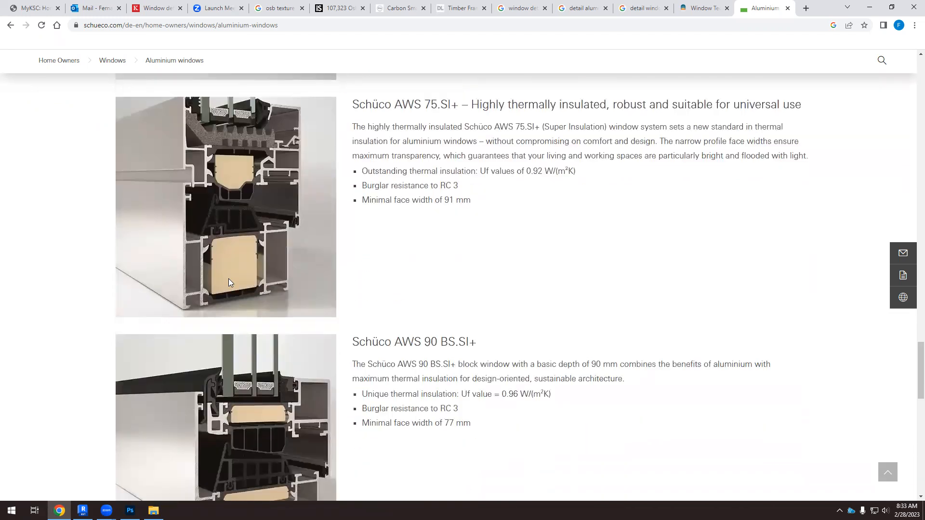
scroll(225, 262, "down", 9)
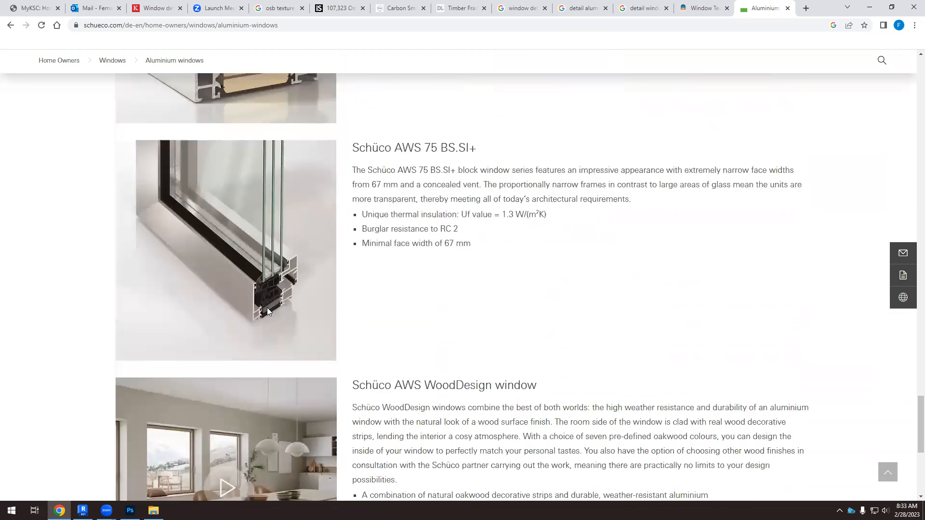
scroll(301, 289, "down", 2)
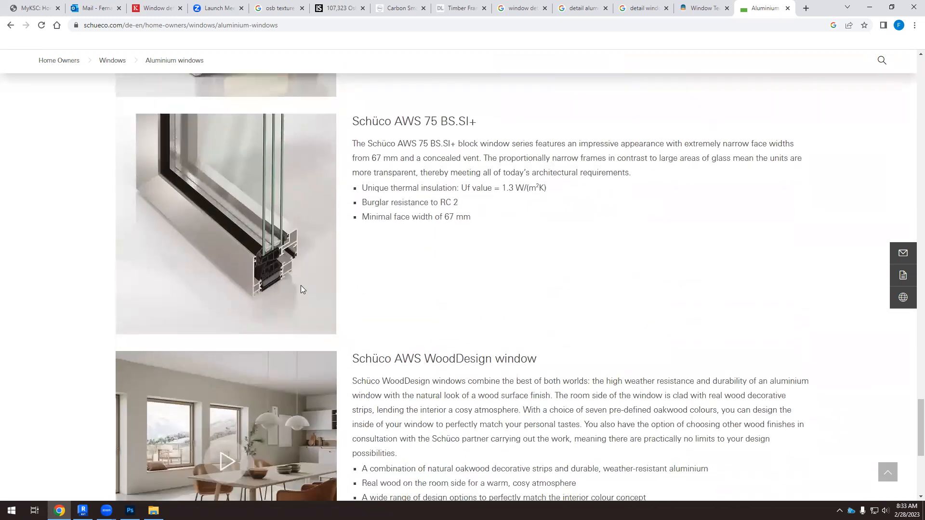
scroll(300, 286, "up", 4)
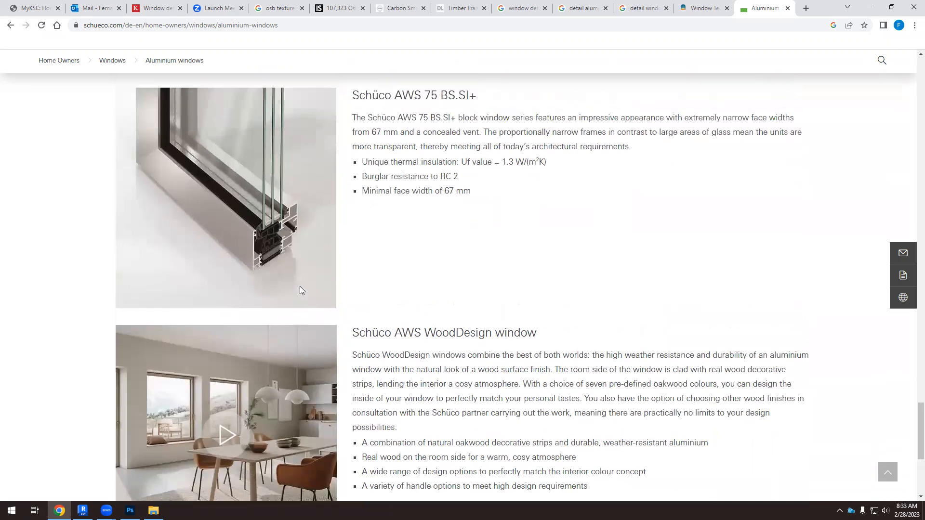
scroll(300, 287, "down", 9)
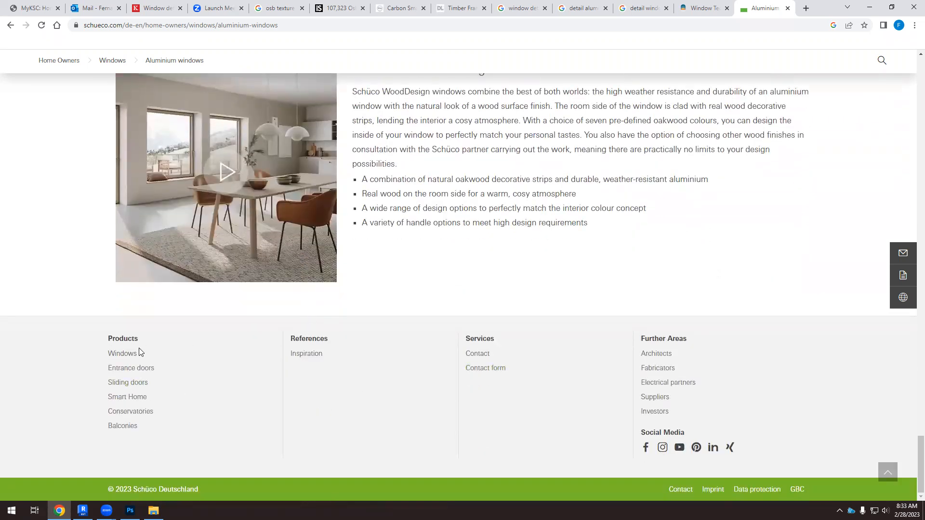
scroll(913, 308, "up", 12)
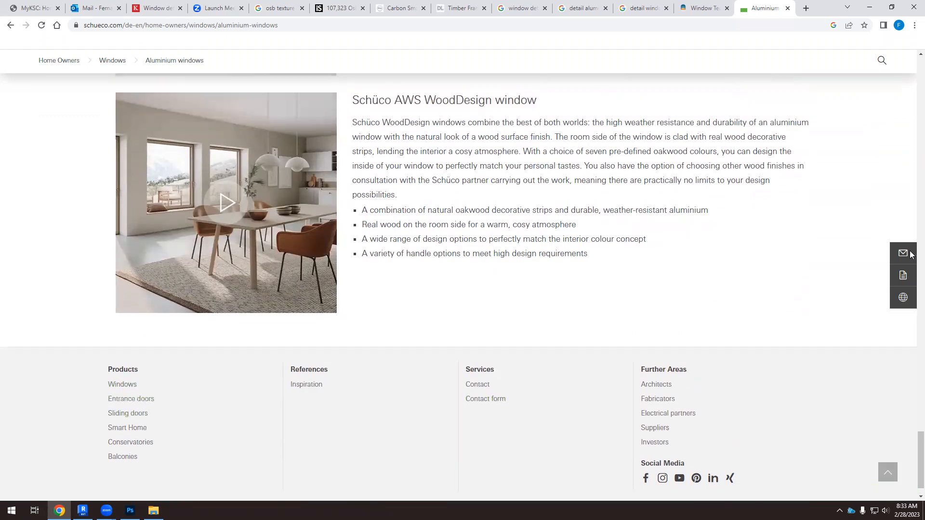
scroll(912, 73, "up", 10)
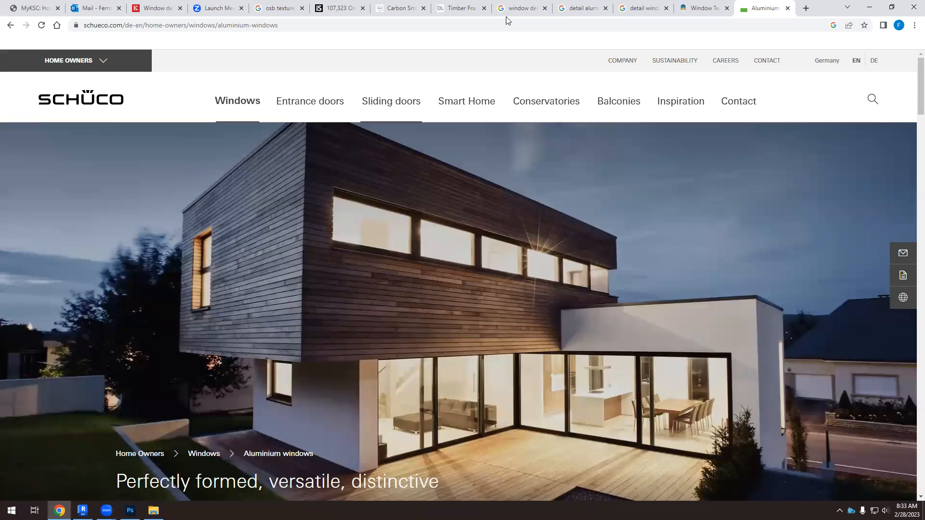
Search for "technal" in a new browser tab, open the manufacturer's main website and look through its home page.
key("ctrl+t")
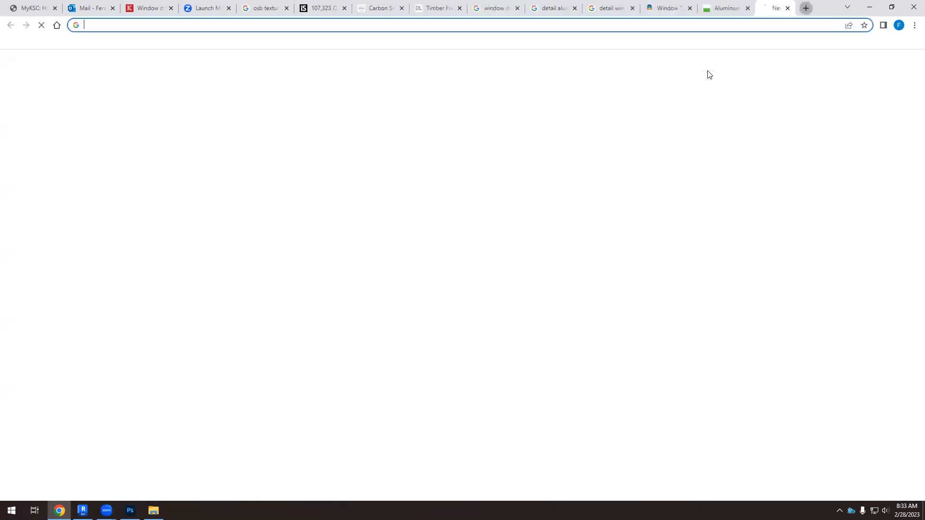
type("technal")
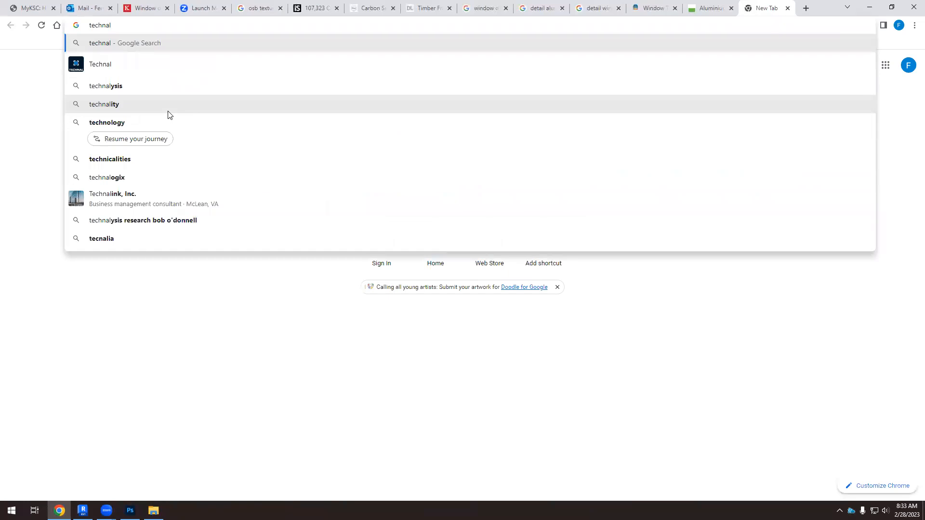
left_click(108, 67)
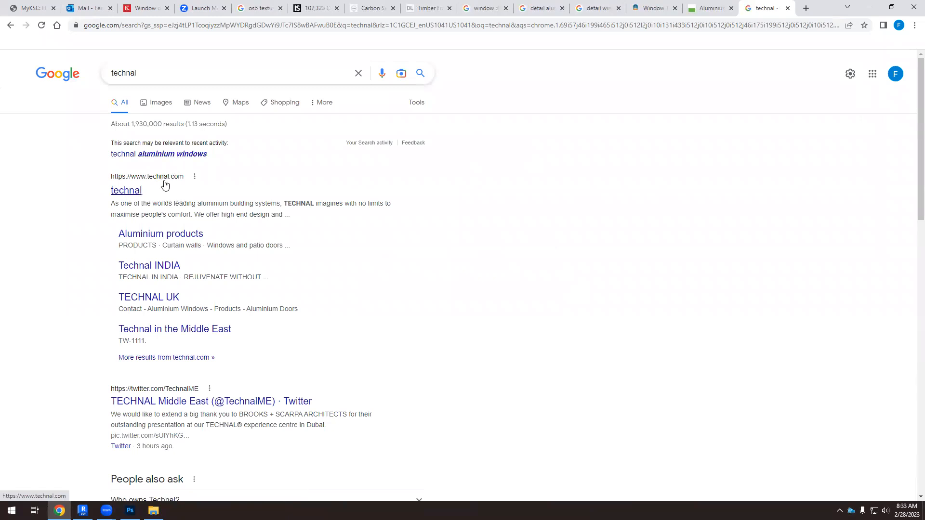
left_click(133, 194)
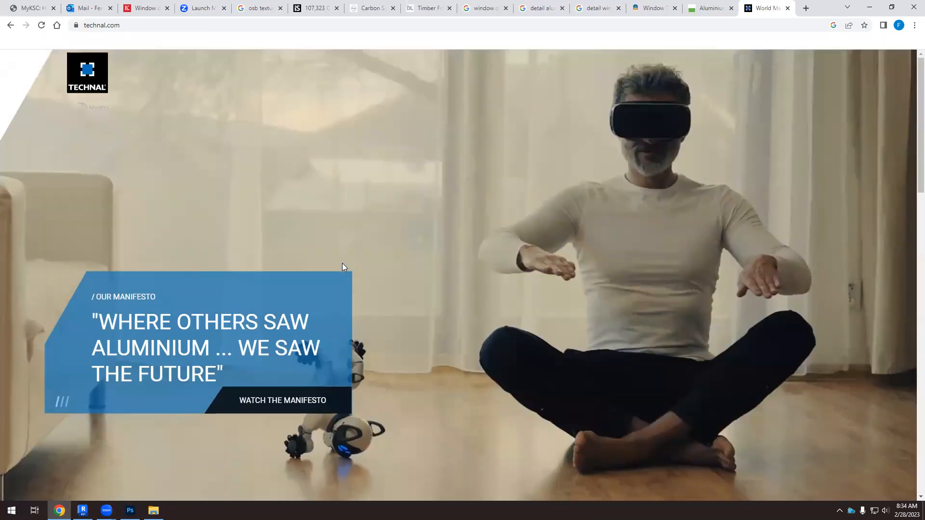
scroll(342, 263, "down", 18)
scroll(344, 259, "up", 18)
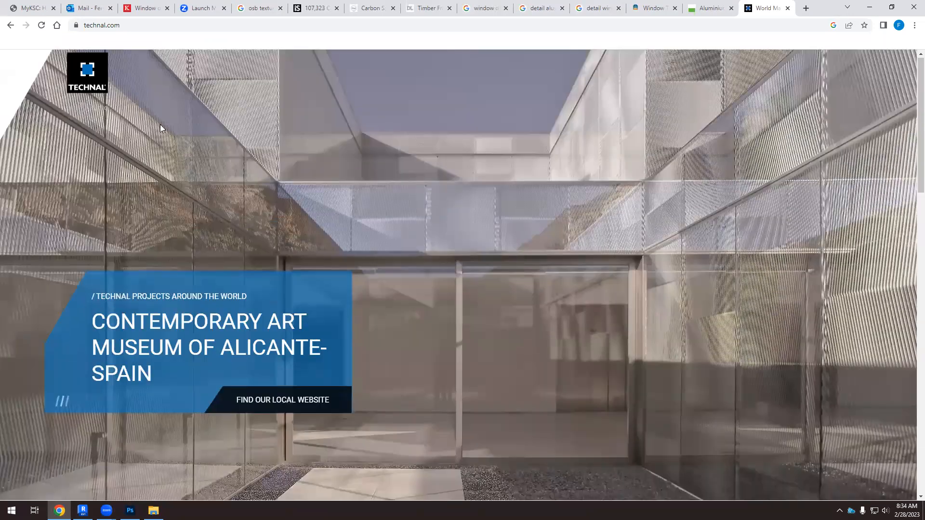
Return to the Technal search results, open the Aluminium products page and look over its product categories.
left_click(11, 26)
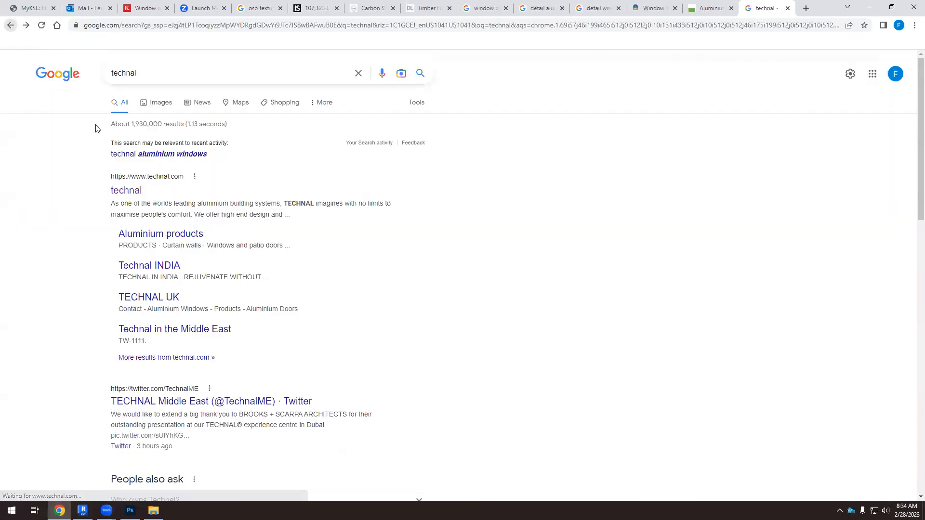
left_click(168, 237)
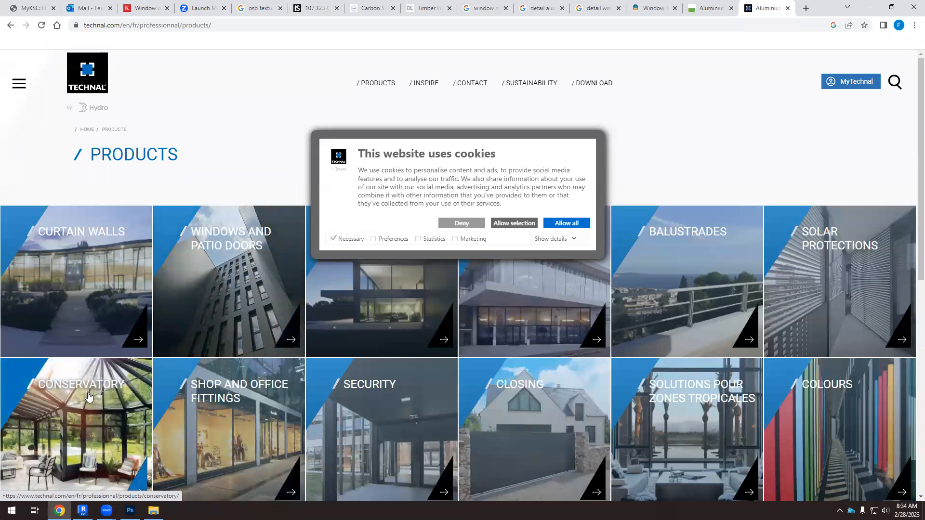
scroll(116, 416, "down", 1)
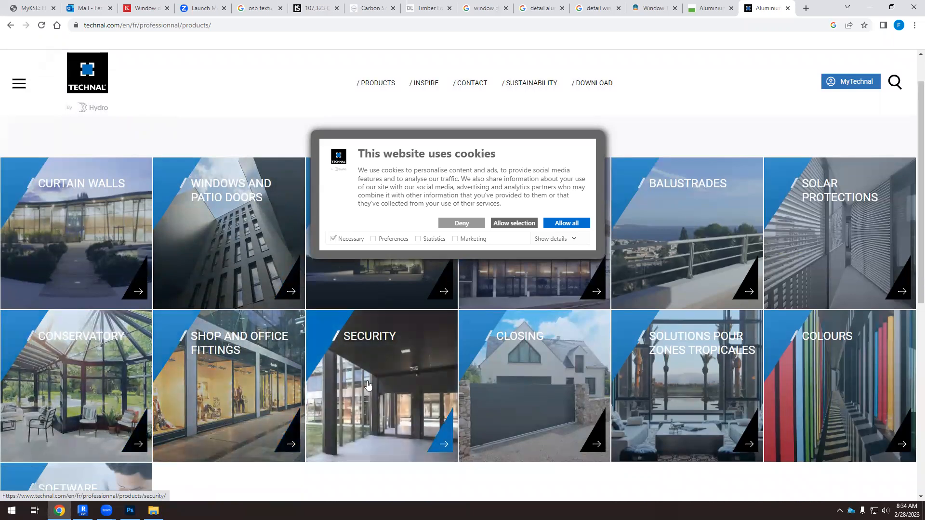
Look through the rest of Technal's product categories and allow all cookies on the site.
scroll(566, 362, "down", 2)
scroll(178, 407, "down", 5)
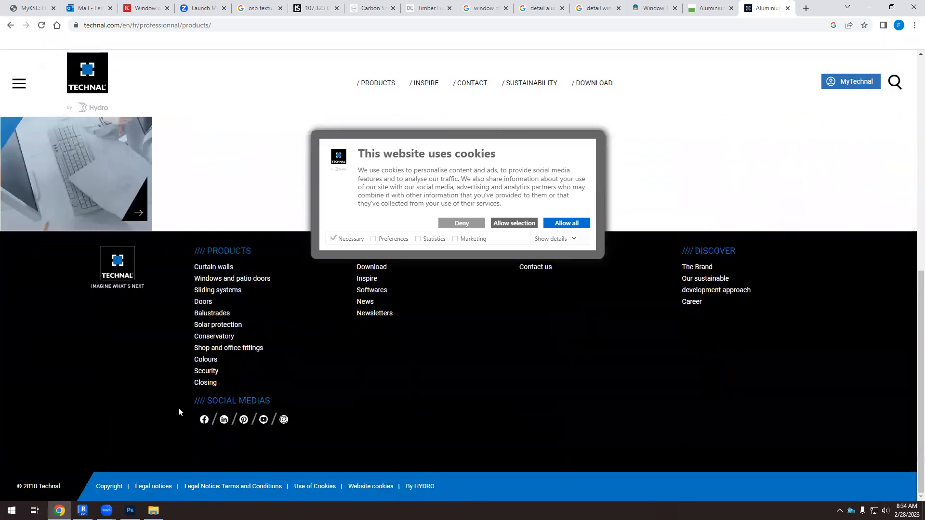
scroll(176, 400, "up", 2)
scroll(164, 388, "up", 5)
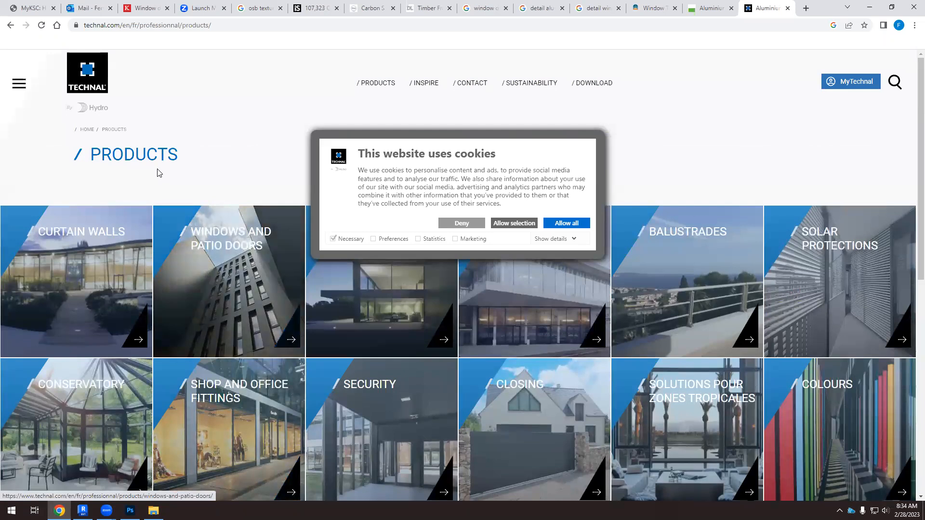
left_click(567, 223)
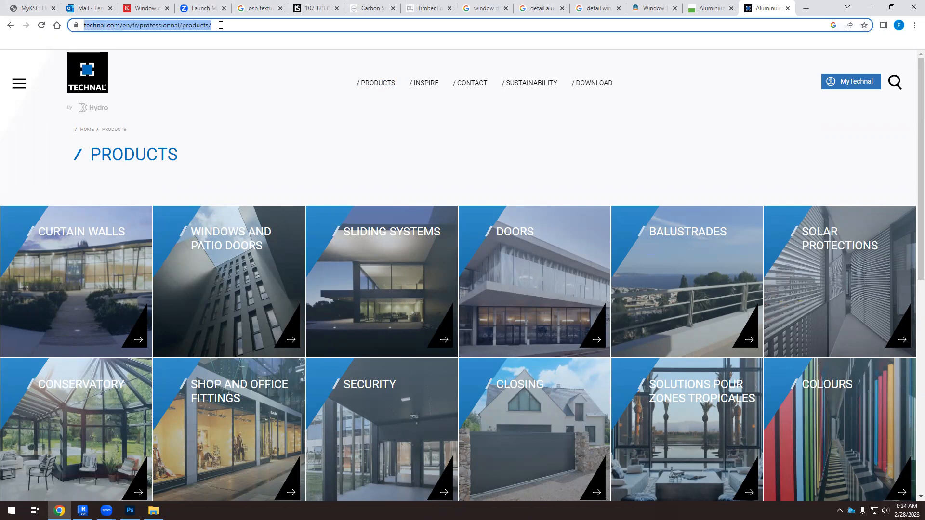
Search for "marvin windows" and open the All Windows page on Marvin's website.
type("marvin")
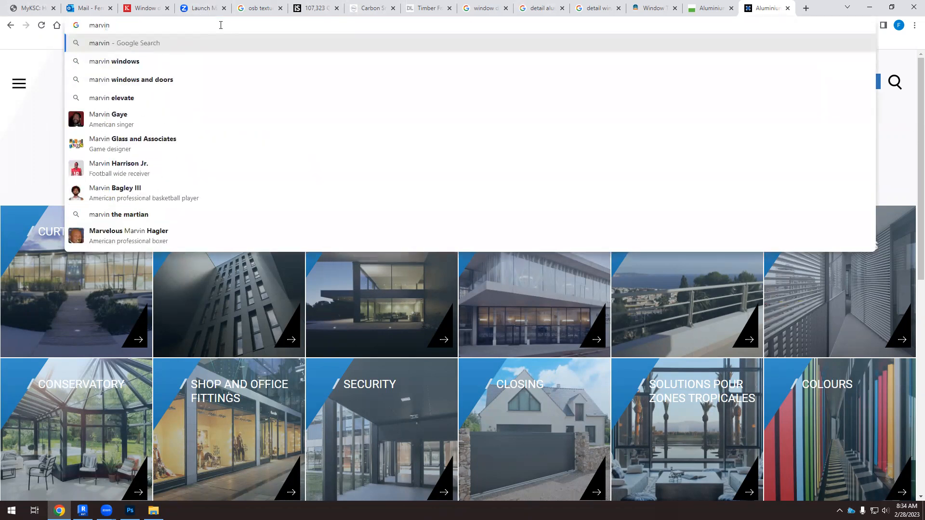
type(" windows")
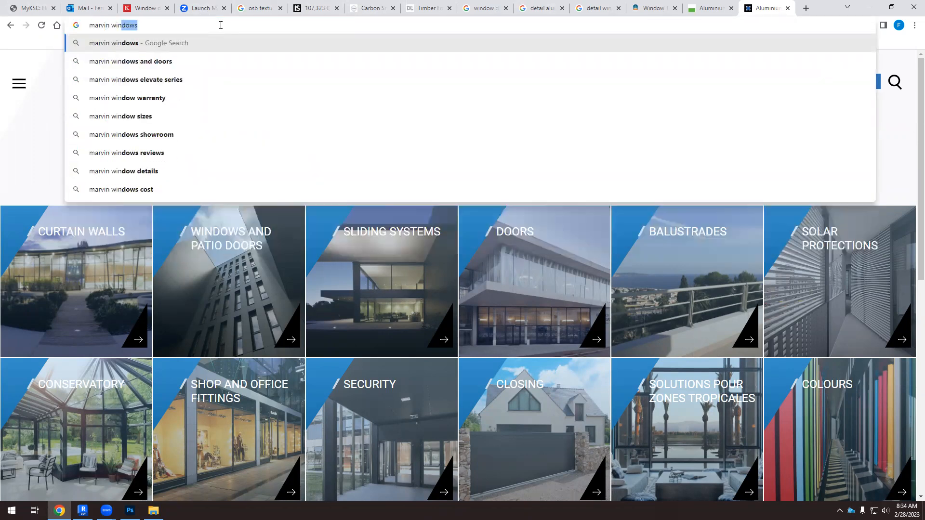
key("Return")
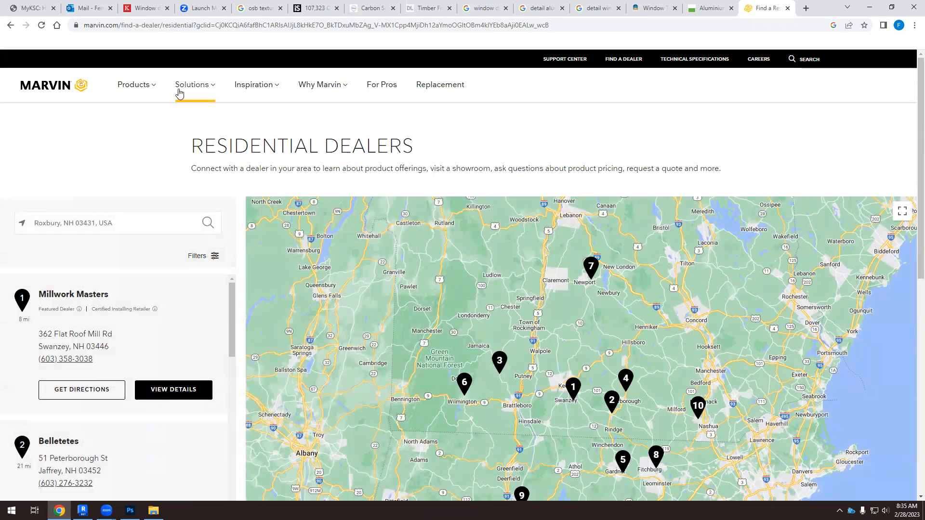
left_click(144, 88)
left_click(144, 117)
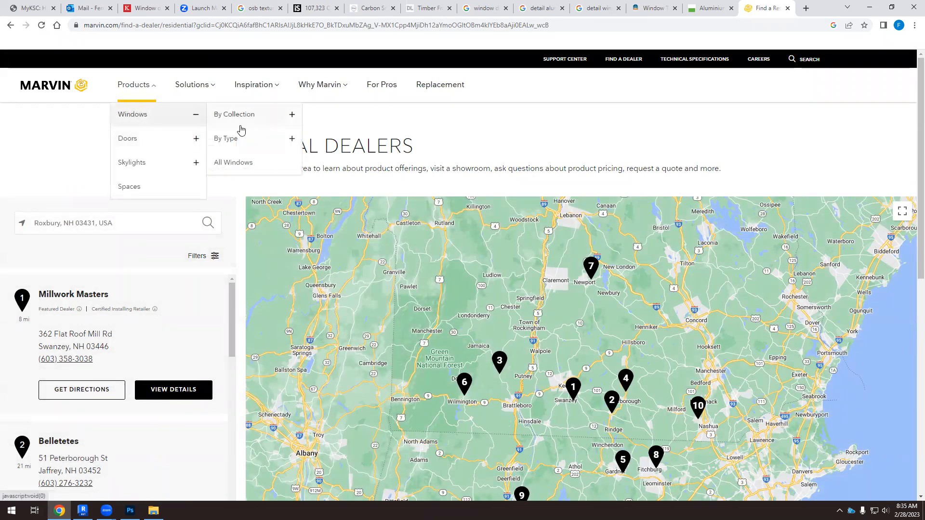
left_click(234, 163)
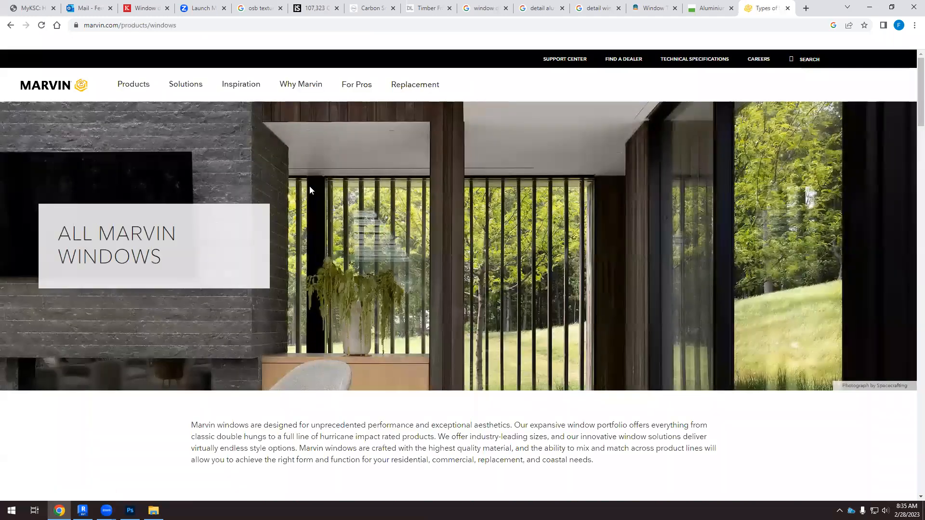
Examine Marvin's window types, from awning, bay and casement to double hung, specialty shape and sliding.
scroll(358, 252, "down", 9)
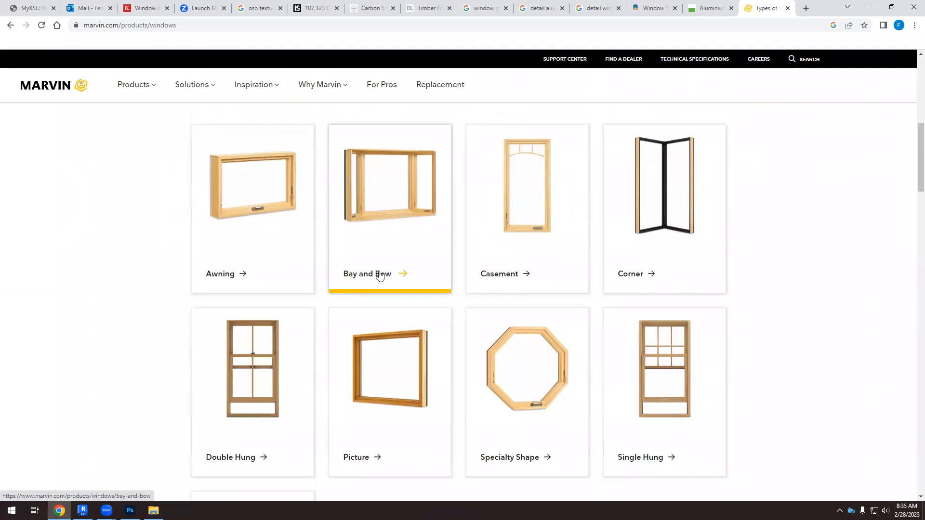
scroll(380, 275, "down", 9)
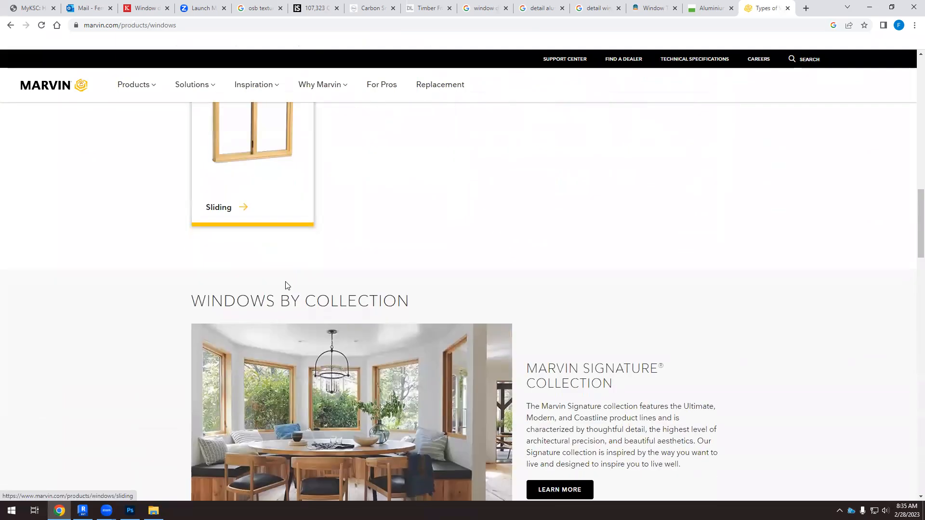
scroll(285, 361, "up", 14)
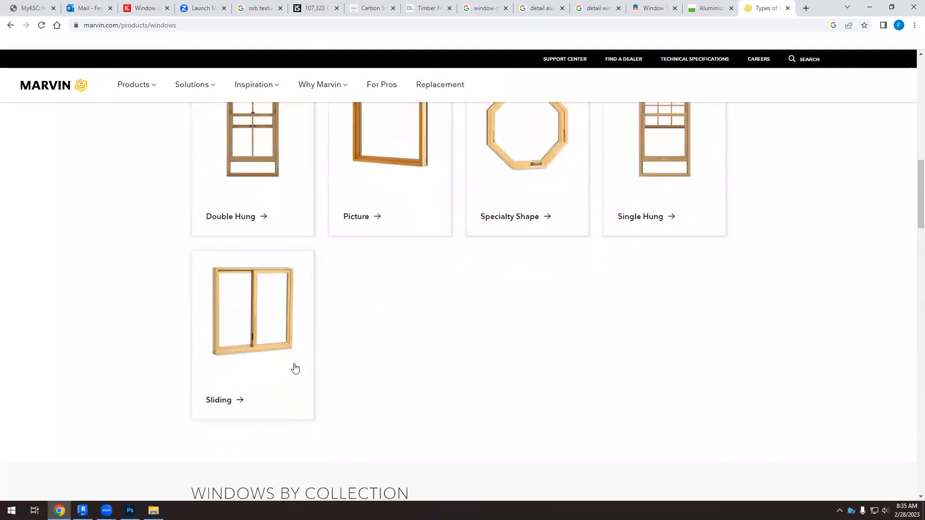
scroll(317, 339, "up", 4)
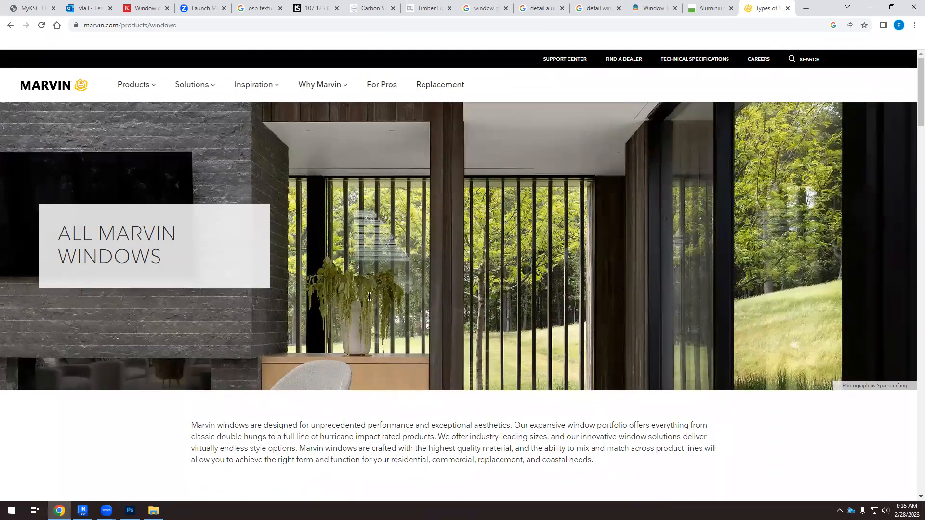
scroll(367, 301, "down", 10)
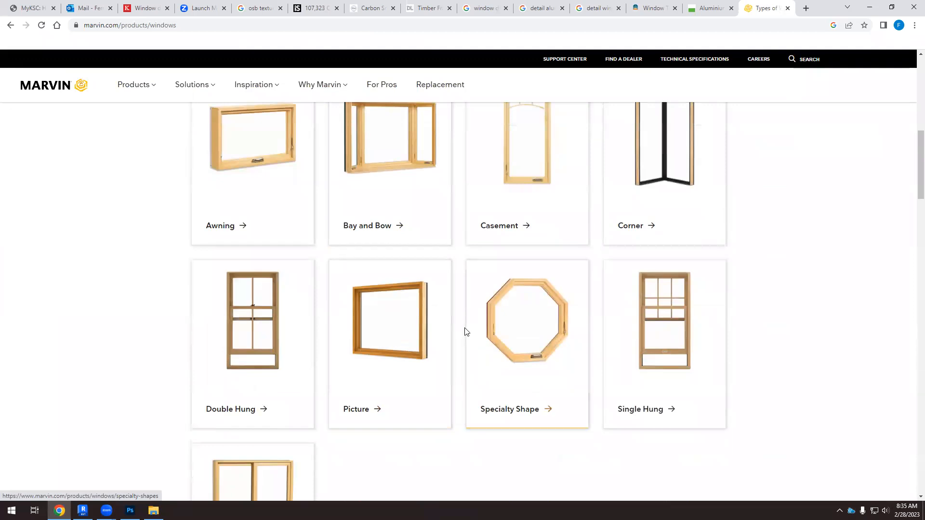
scroll(466, 329, "up", 2)
scroll(488, 280, "down", 9)
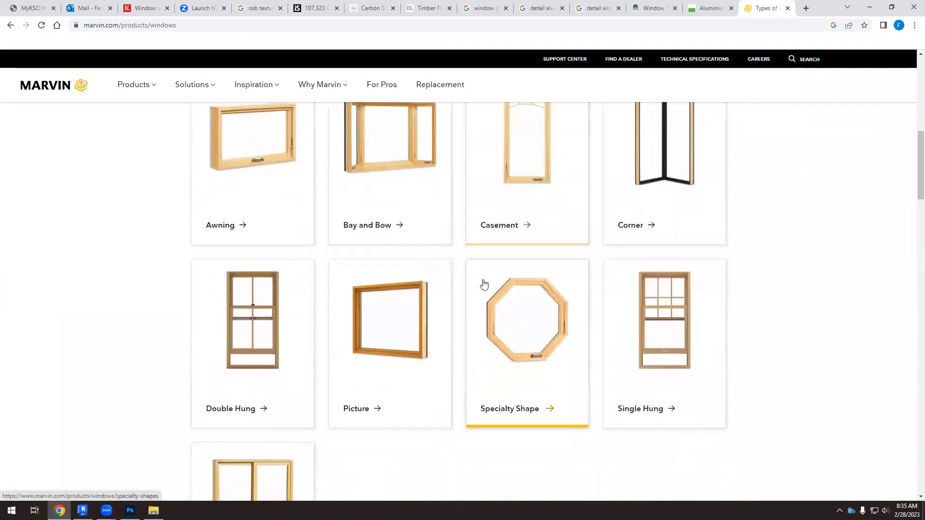
scroll(392, 330, "up", 1)
Review Marvin's Signature, Elevate and Essential window collections, including the Ultimate, Modern and Coastline lines.
scroll(366, 345, "down", 7)
scroll(317, 334, "down", 2)
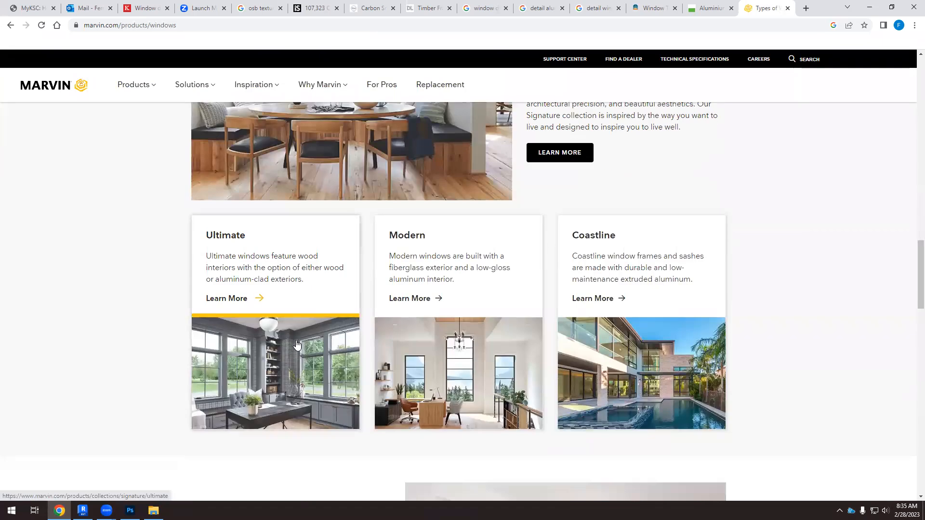
scroll(304, 359, "up", 3)
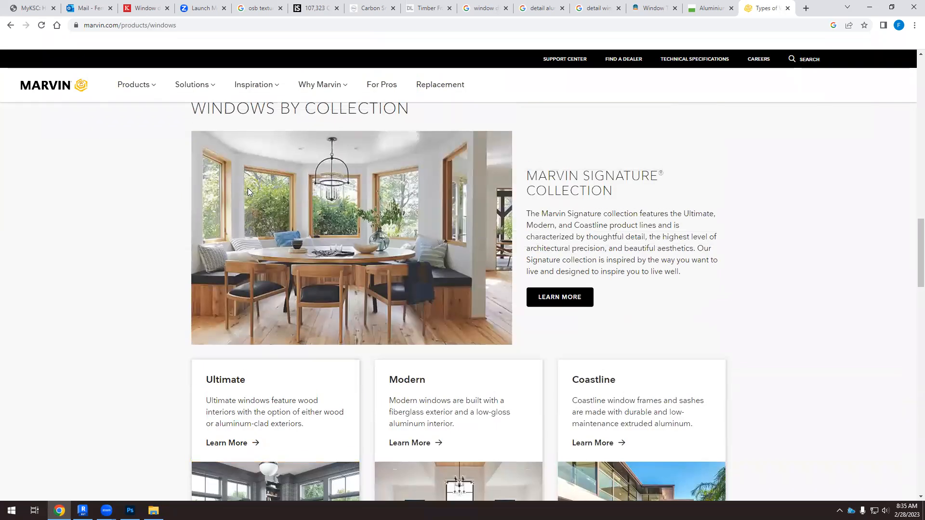
scroll(338, 316, "up", 19)
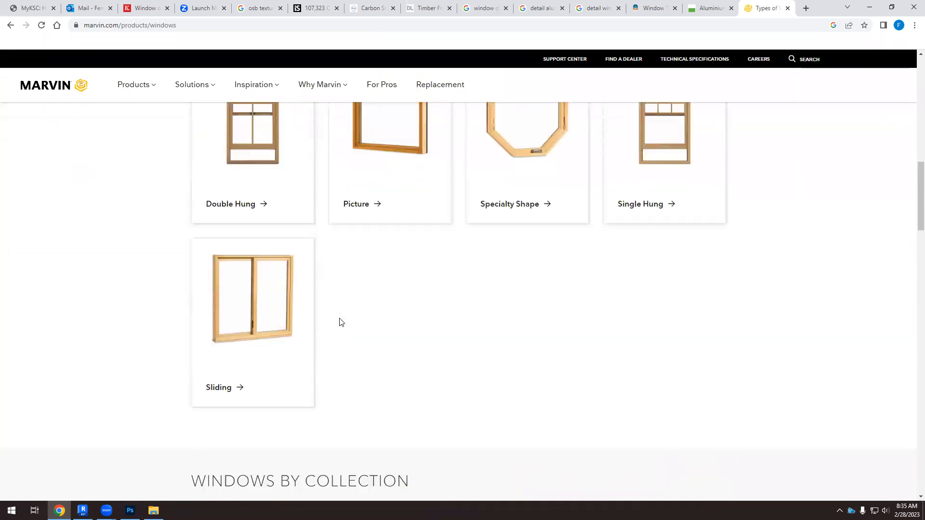
scroll(343, 315, "up", 3)
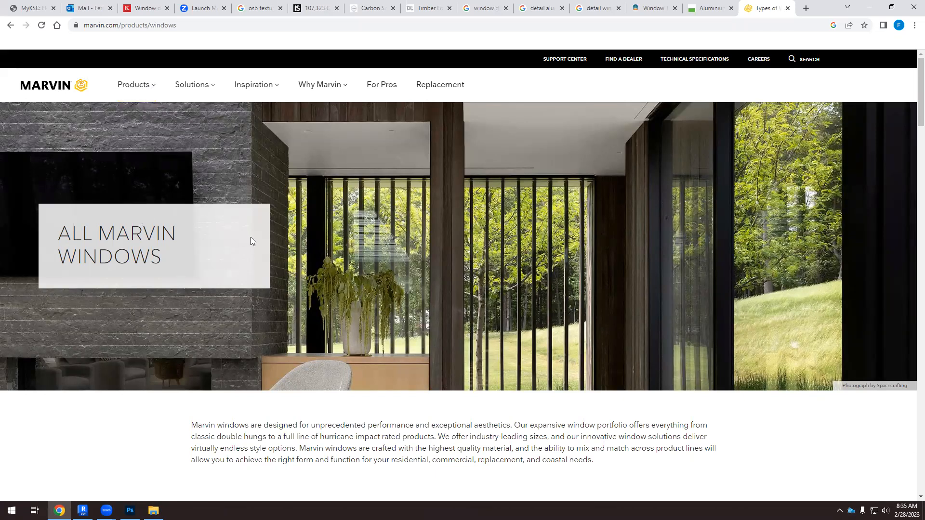
scroll(443, 274, "down", 20)
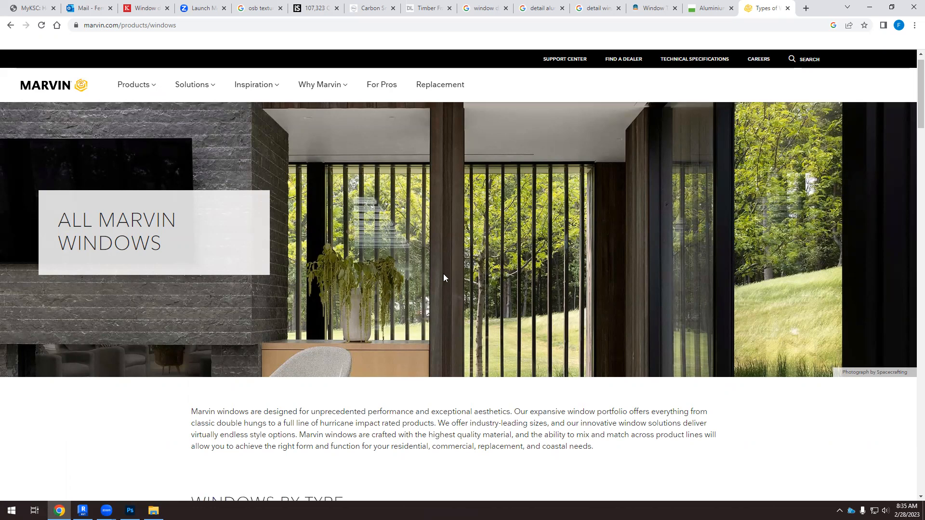
scroll(443, 278, "down", 15)
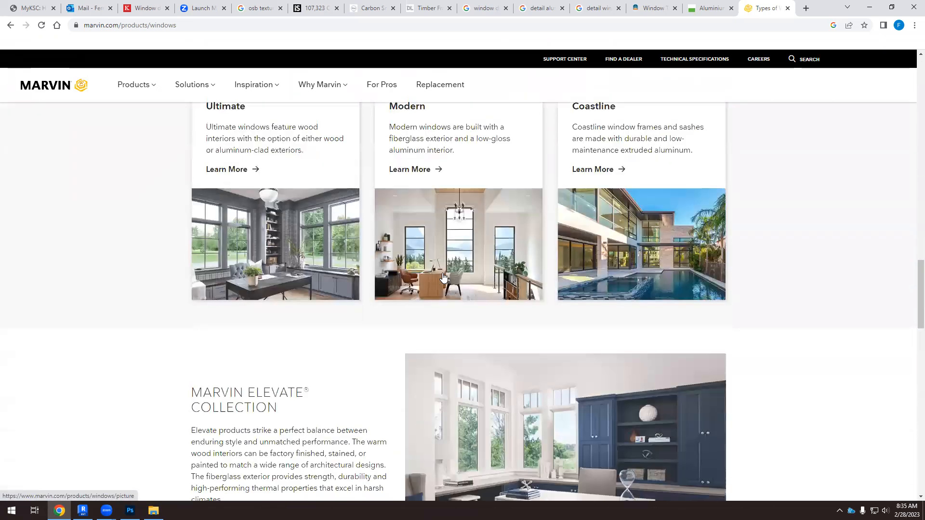
scroll(443, 277, "down", 10)
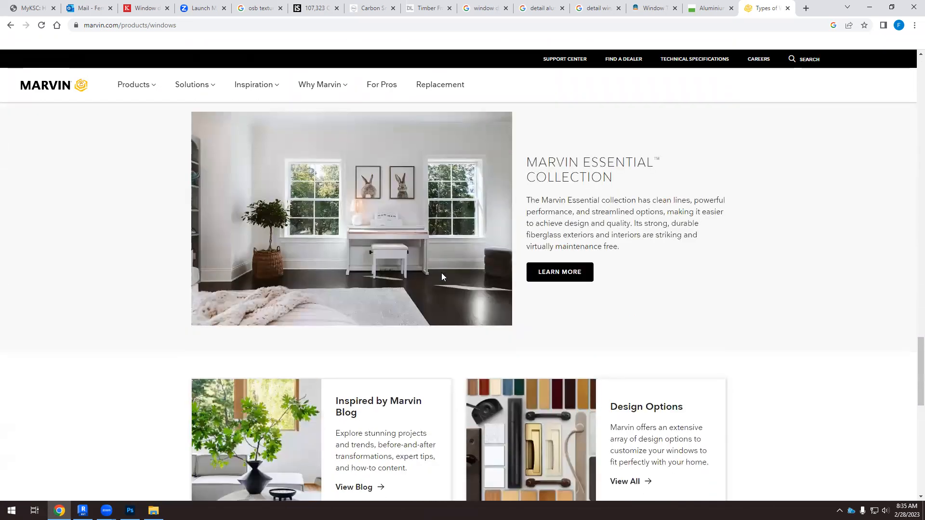
scroll(442, 273, "up", 2)
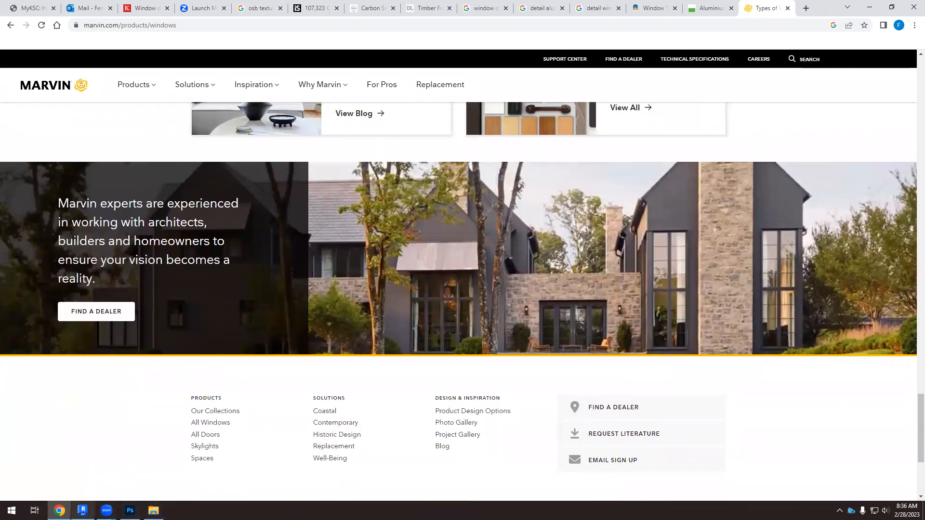
Switch to Revit and draw a Retaining - 300mm Concrete wall about 36' long beside the building, based on Level 0.
left_click(83, 510)
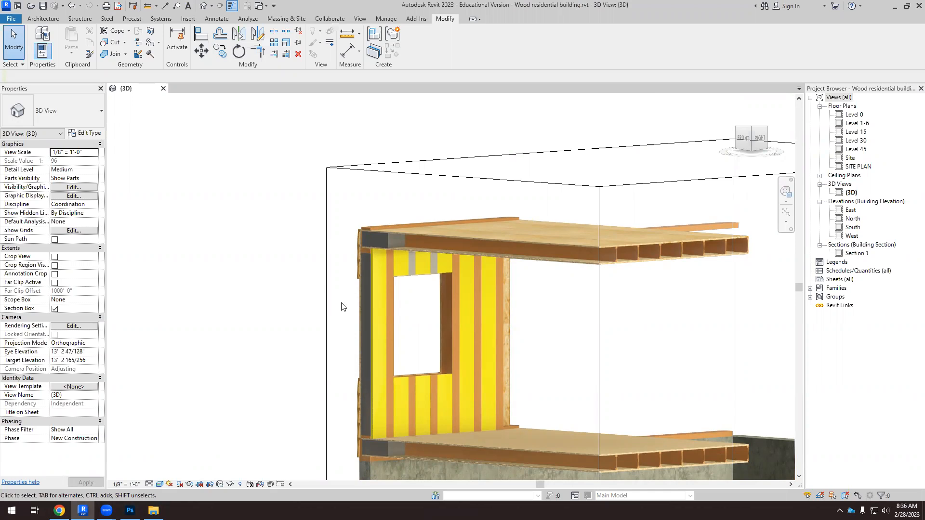
scroll(342, 306, "down", 5)
middle_click_drag(341, 306, 611, 348, "shift")
scroll(460, 293, "down", 2)
scroll(347, 311, "up", 3)
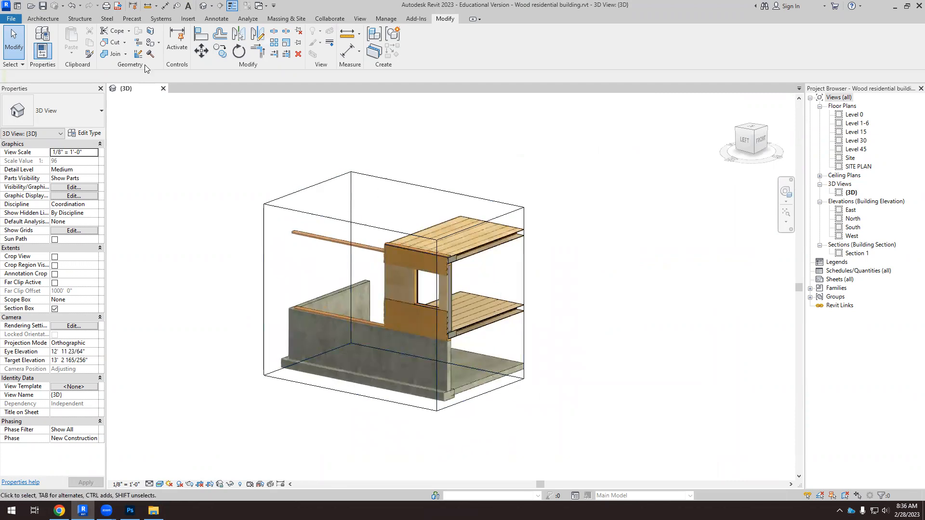
left_click(43, 19)
key("w")
key("a")
left_click(700, 343)
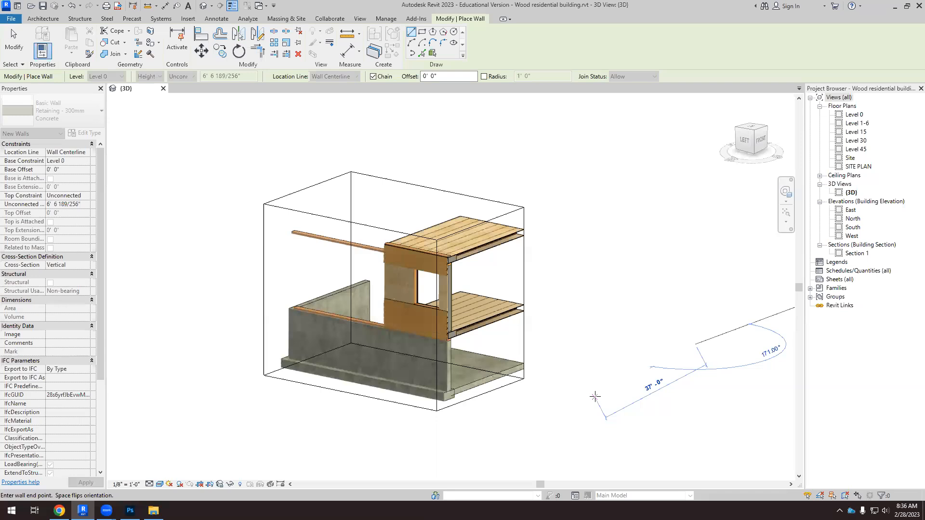
left_click(596, 396)
key("Escape")
key("Escape")
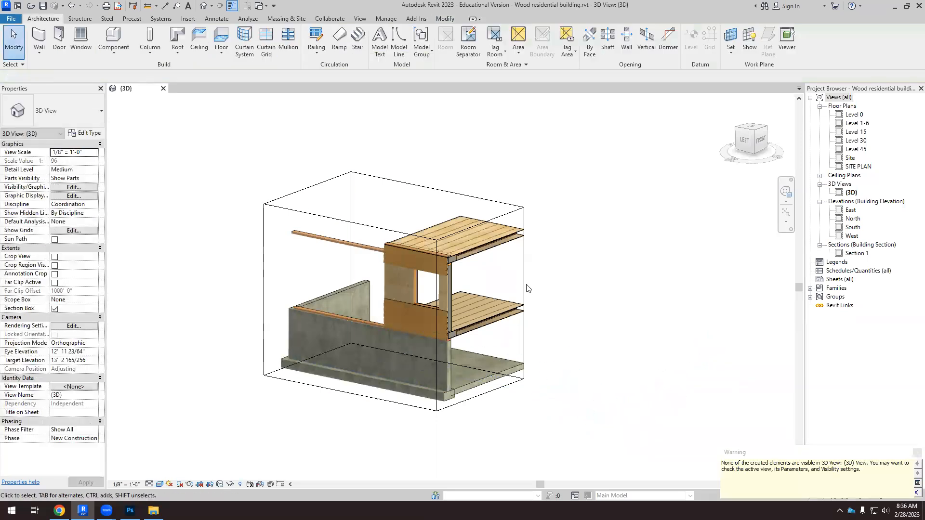
Extend the 3D view's section box outward past the building to include the new freestanding concrete wall.
left_click(524, 290)
left_click_drag(482, 310, 671, 381)
scroll(636, 353, "up", 6)
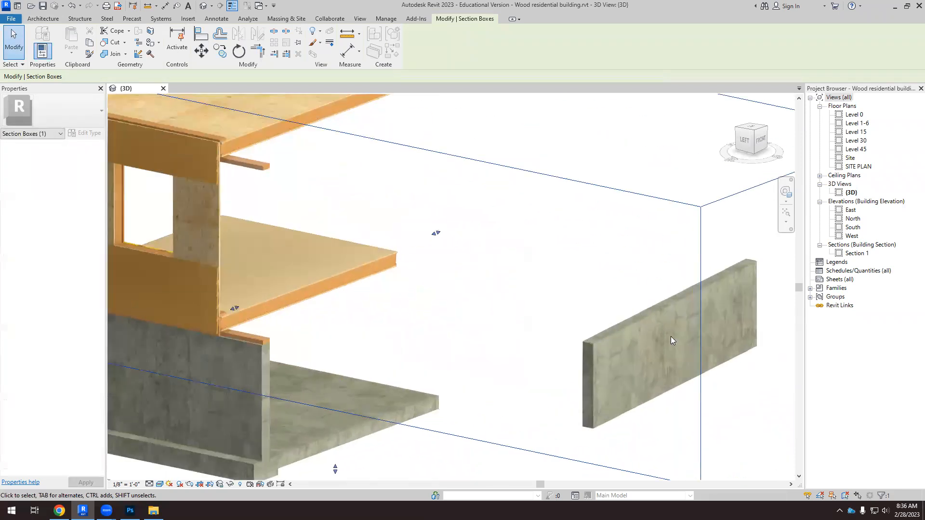
left_click(549, 310)
left_click(475, 276)
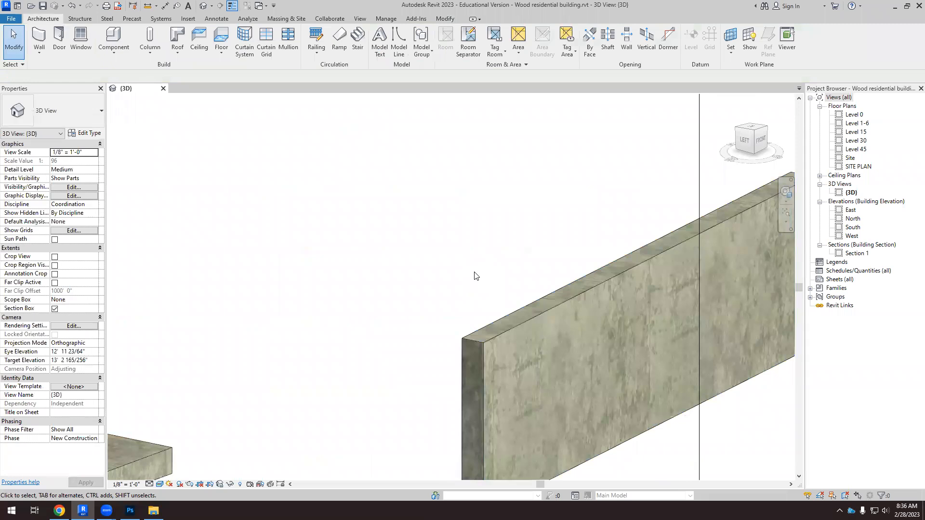
Place an M_Fixed 0915 x 1830mm window in the freestanding concrete wall.
left_click(80, 38)
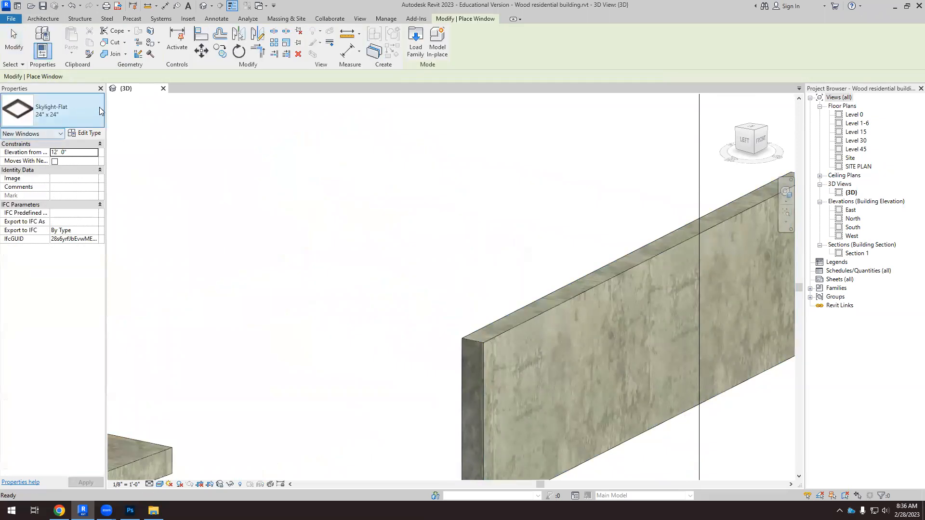
left_click(58, 111)
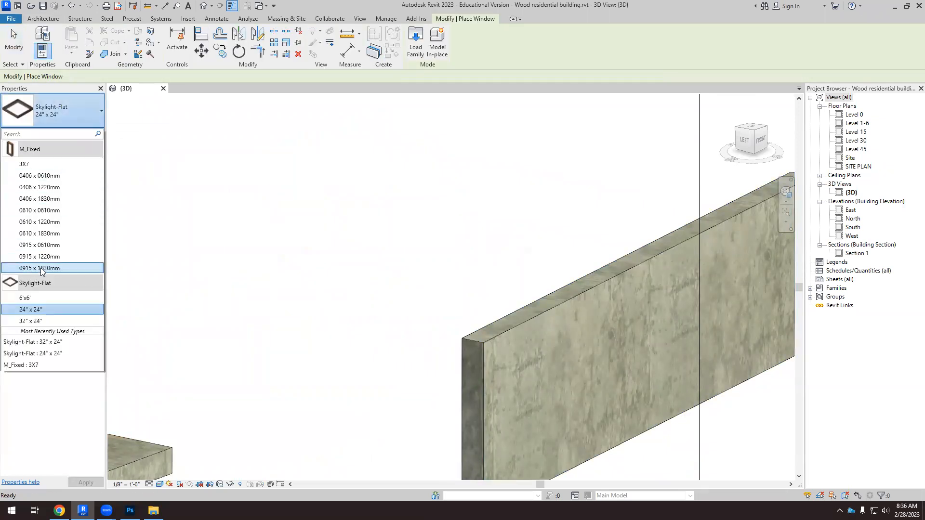
left_click(53, 268)
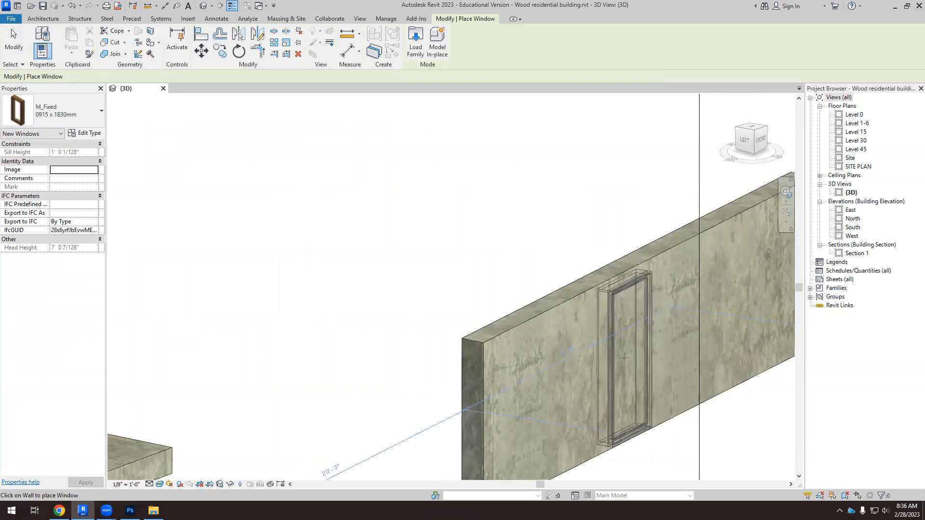
left_click(634, 434)
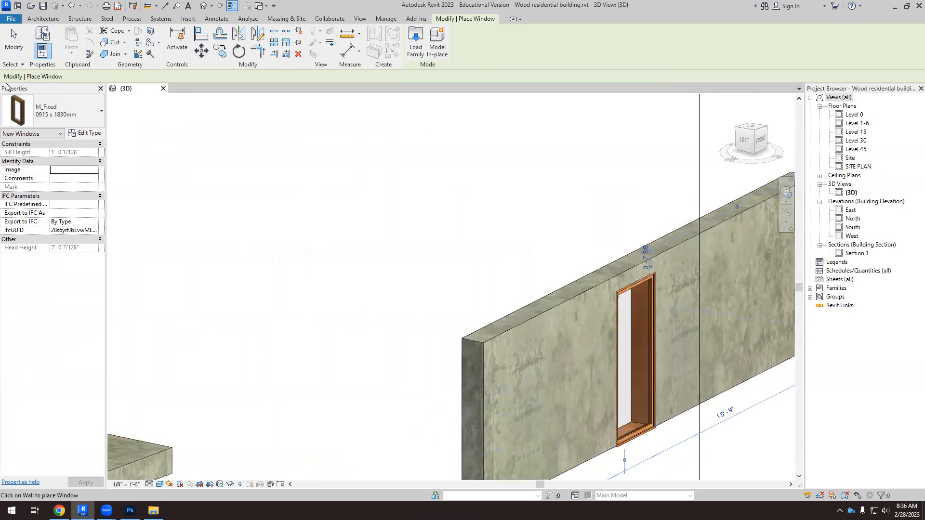
left_click(13, 51)
Examine the placed window's frame and head from both faces of the freestanding concrete wall in 3D.
scroll(694, 433, "up", 6)
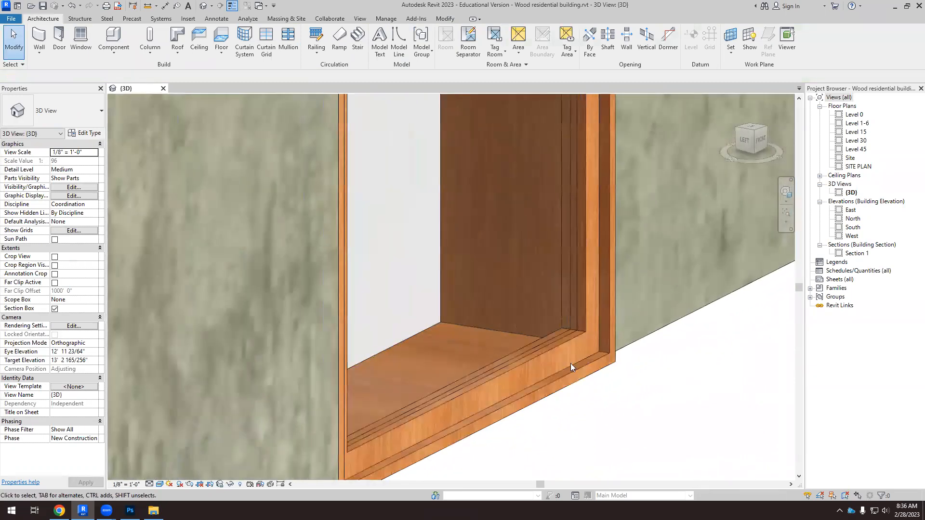
middle_click_drag(478, 321, 607, 212, "shift")
scroll(526, 234, "down", 2)
scroll(510, 132, "up", 7)
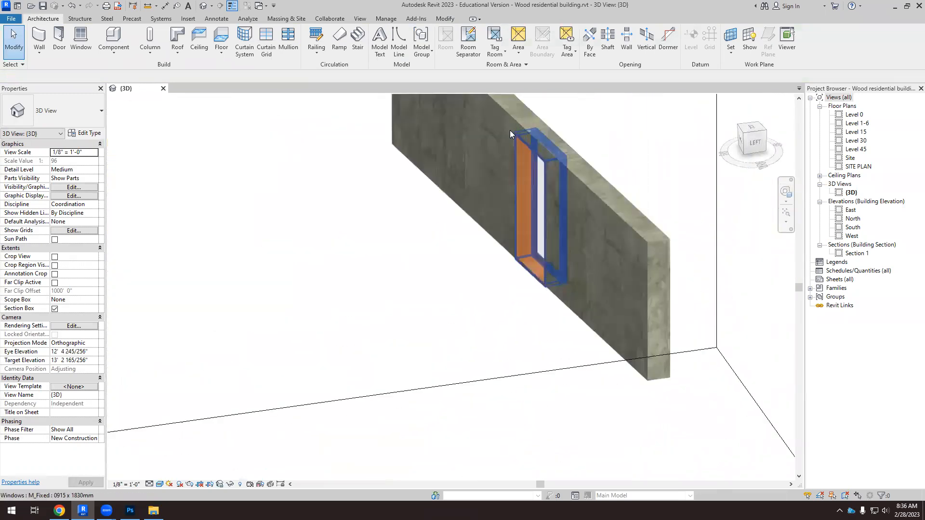
left_click(556, 143)
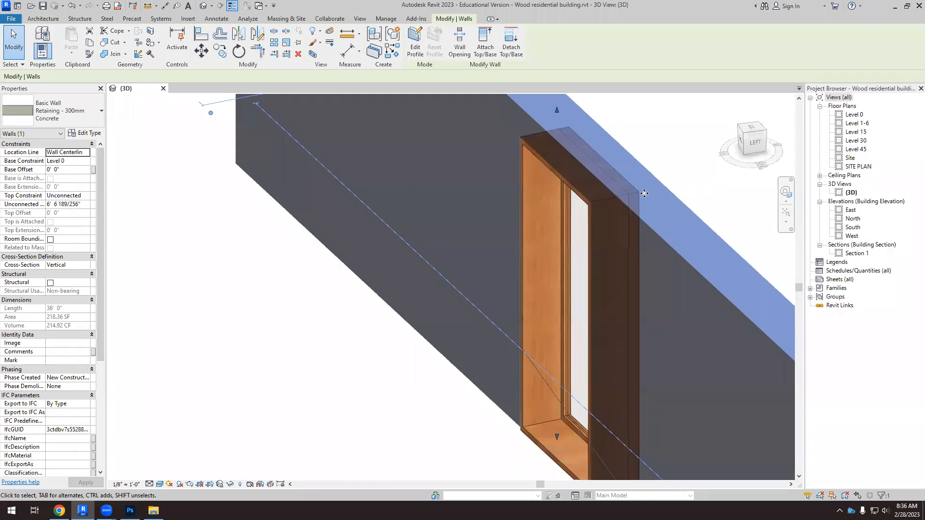
key("Escape")
scroll(642, 223, "up", 2)
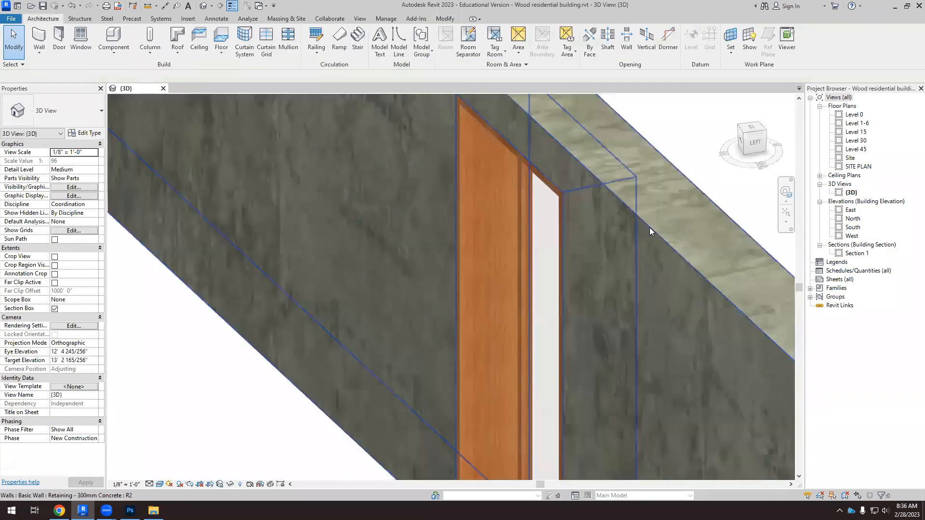
scroll(455, 135, "up", 4)
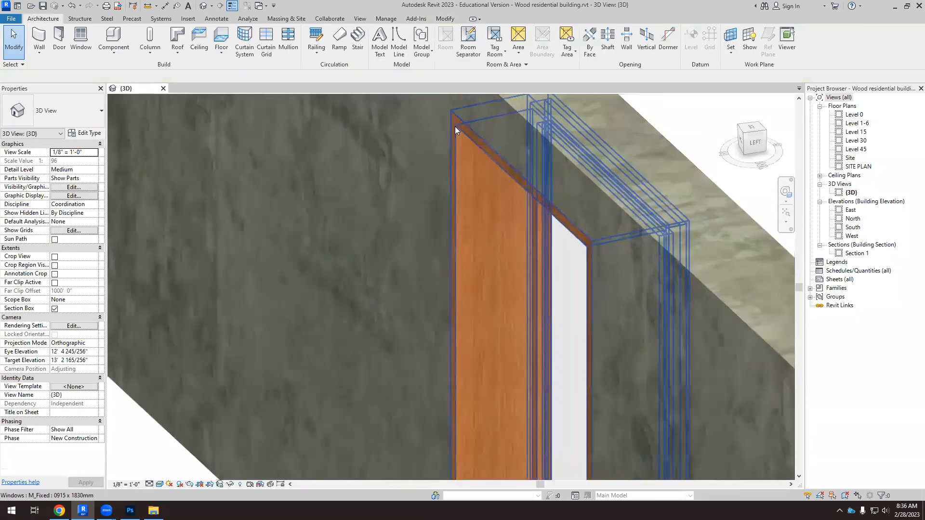
scroll(476, 141, "down", 6)
scroll(470, 188, "up", 4)
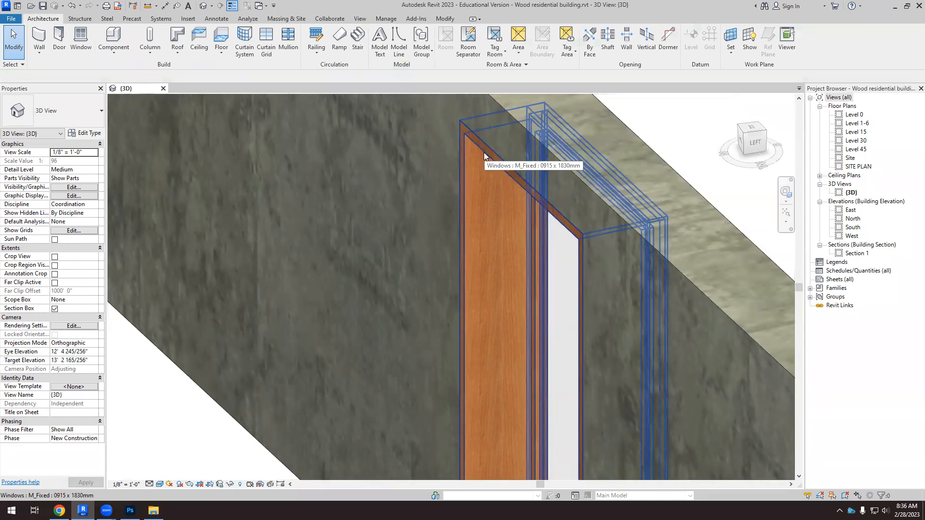
scroll(484, 155, "down", 5)
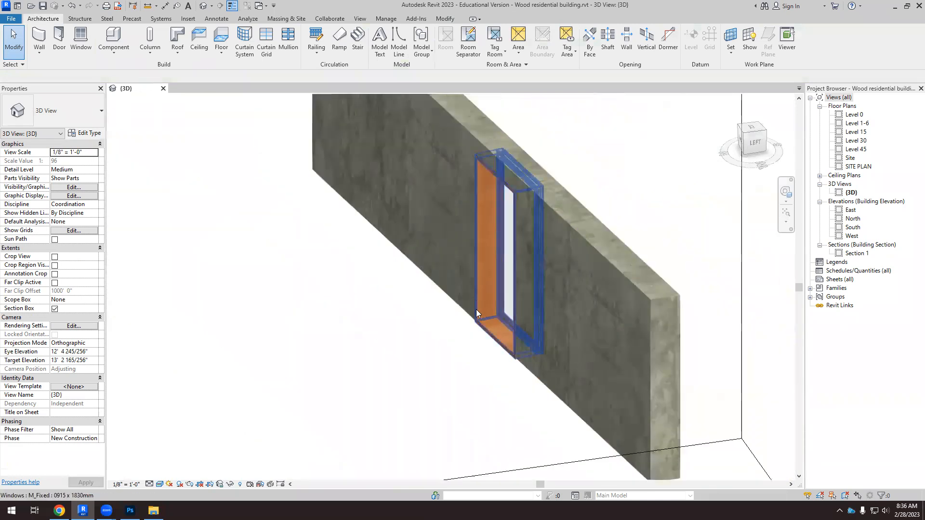
Inspect the window's sill and lower frame corner up close on the deep-reveal side of the wall.
scroll(503, 362, "up", 7)
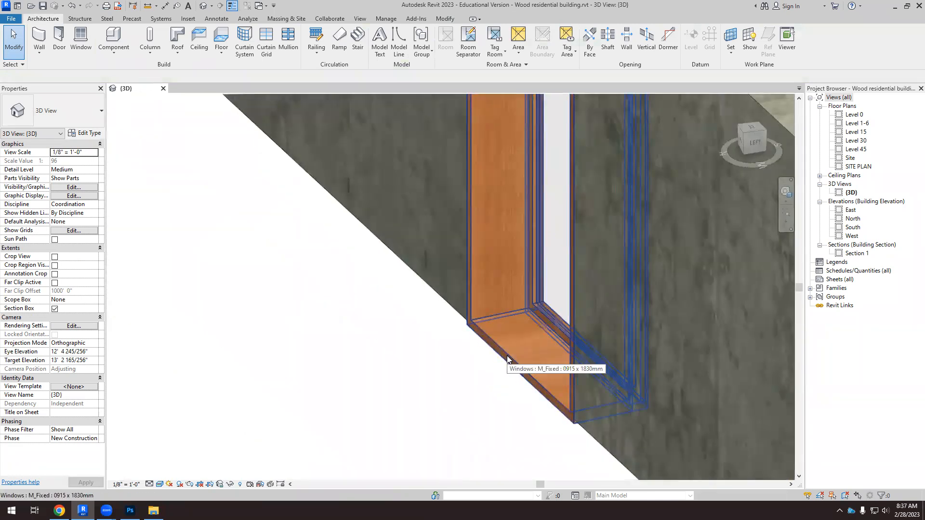
scroll(485, 346, "up", 2)
scroll(506, 295, "down", 2)
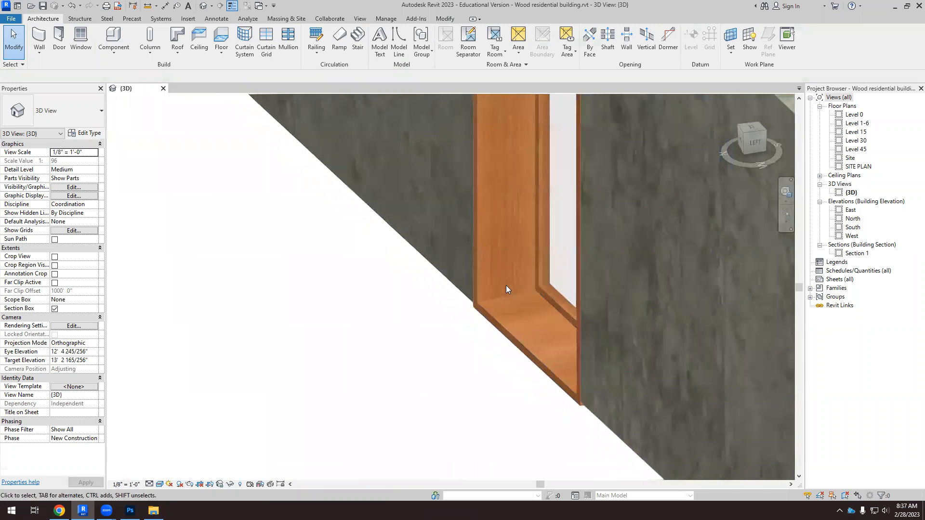
scroll(506, 289, "up", 5)
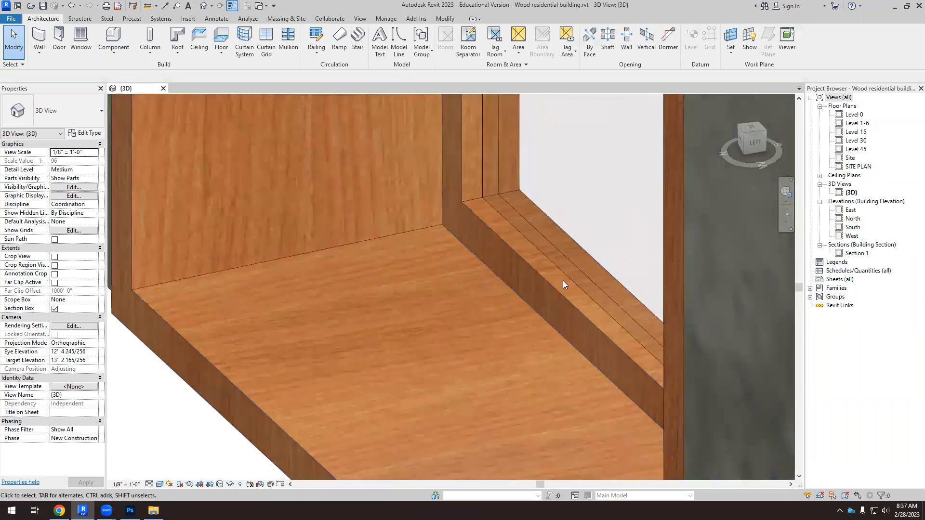
left_click(555, 292)
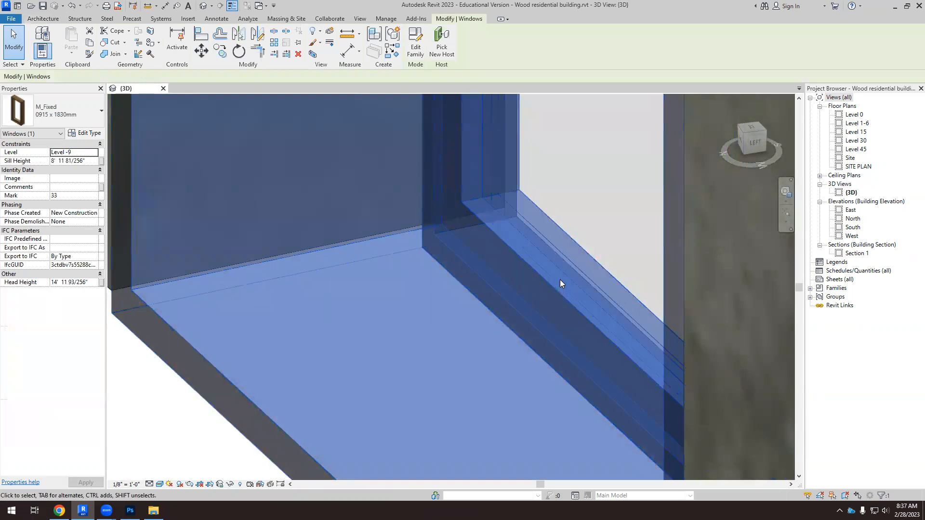
left_click(589, 213)
scroll(504, 220, "down", 6)
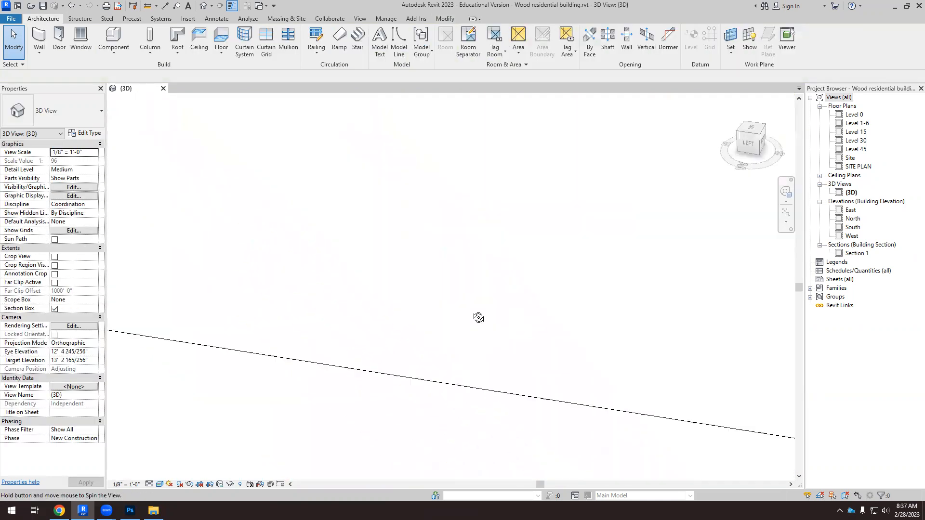
Inspect the window's sill and frame from the opposite wall face, including how the frame meets the concrete.
scroll(495, 312, "down", 4)
scroll(501, 395, "up", 7)
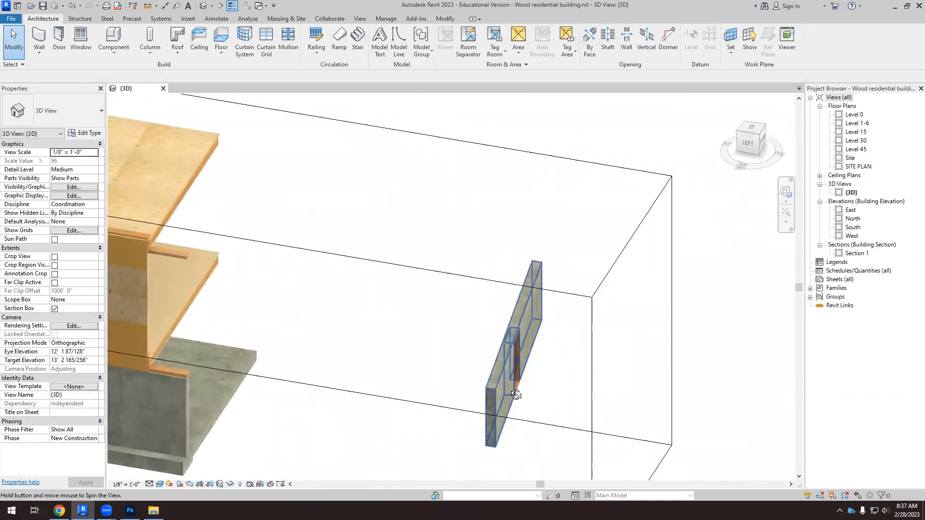
scroll(506, 415, "up", 5)
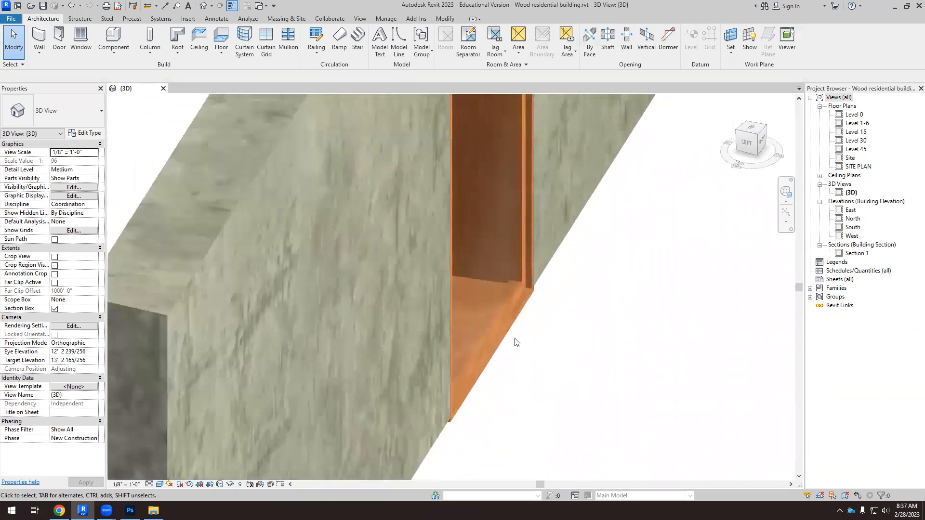
left_click(525, 346)
scroll(546, 370, "up", 5)
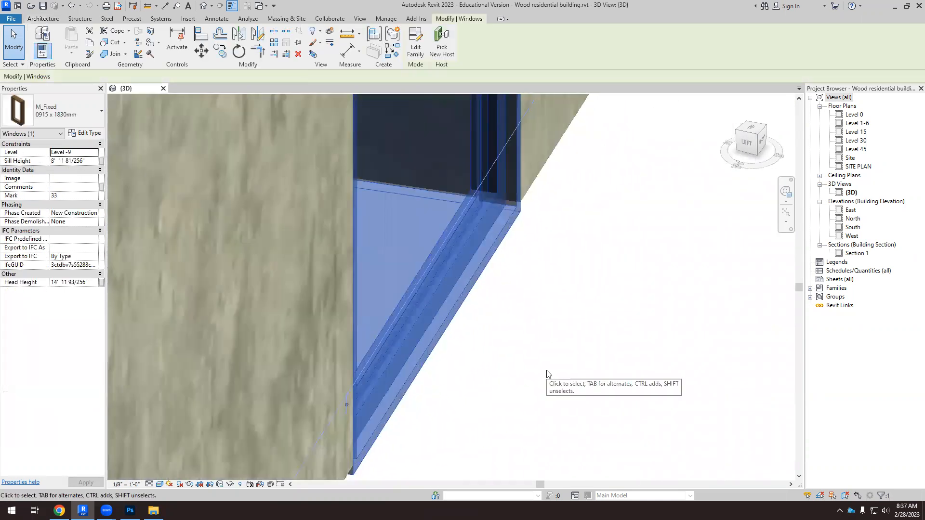
left_click(546, 370)
scroll(554, 301, "down", 5)
scroll(517, 294, "down", 5)
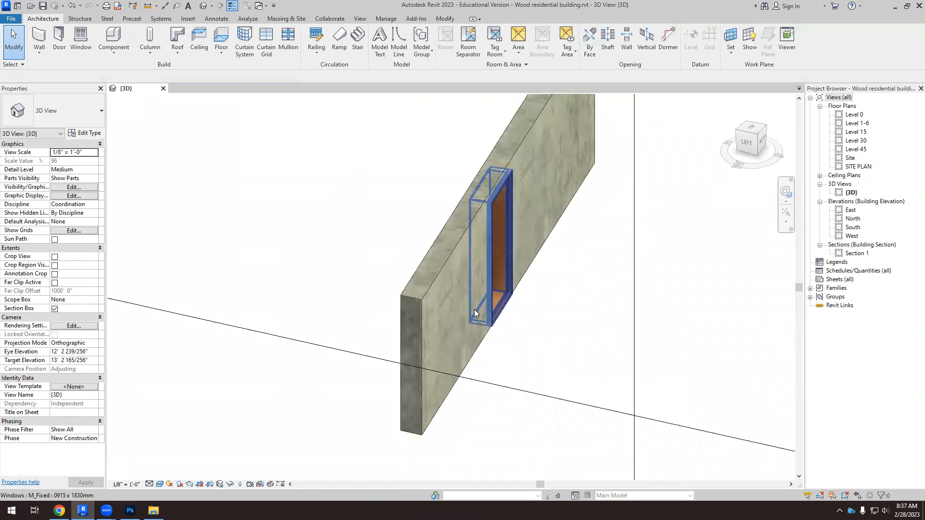
scroll(423, 226, "down", 3)
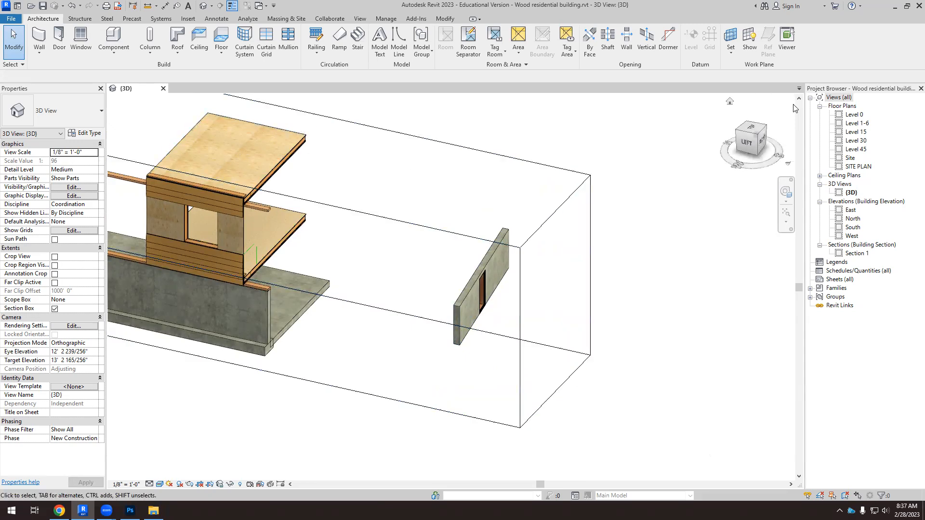
Open the Level 0 floor plan and draw a building section crossing the concrete wall through the window.
double_click(854, 115)
scroll(444, 249, "up", 8)
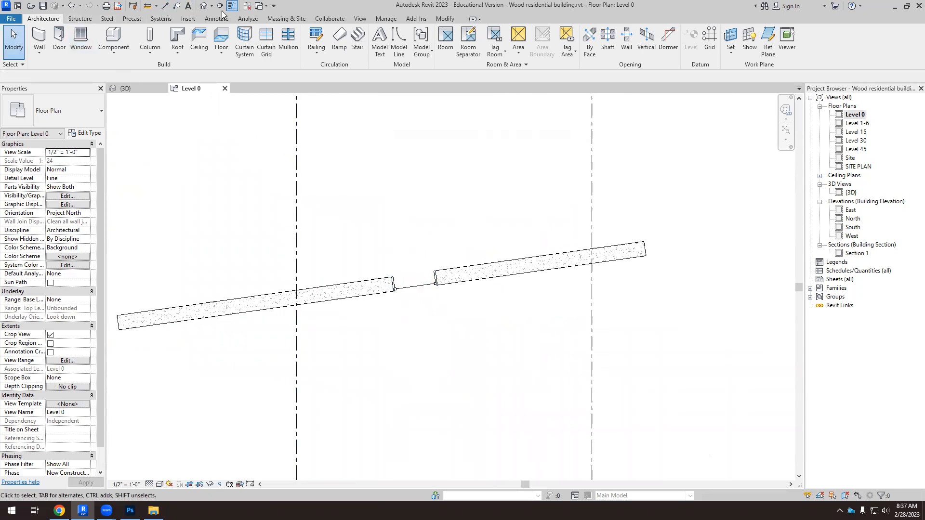
left_click(359, 19)
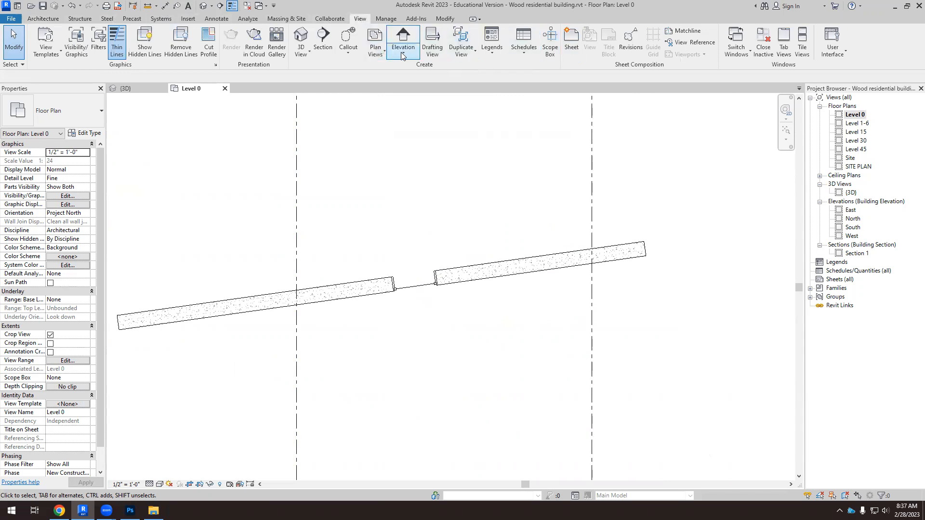
left_click(322, 45)
left_click(407, 214)
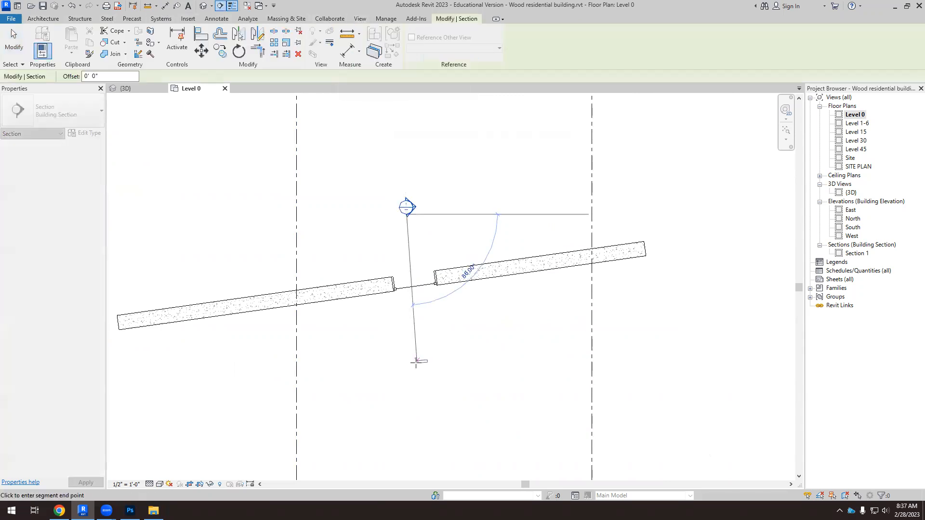
left_click(427, 386)
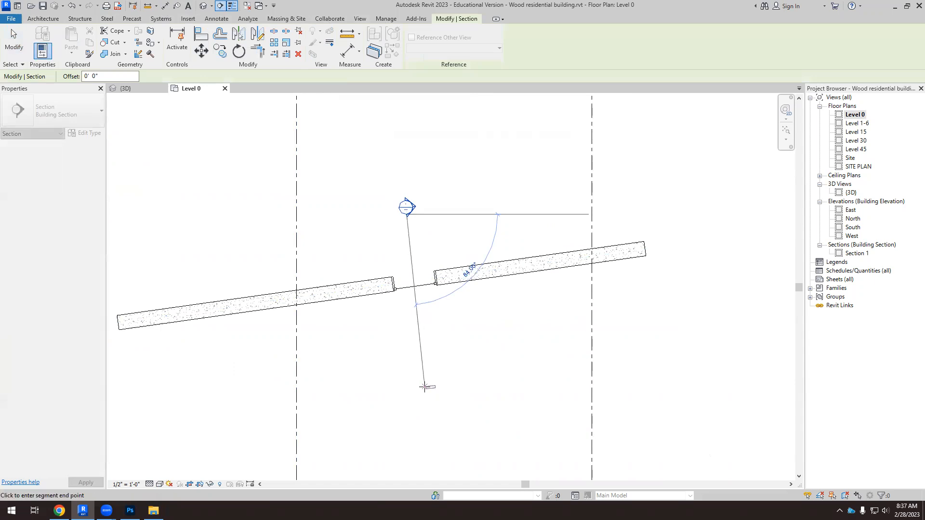
key("Escape")
left_click(424, 222)
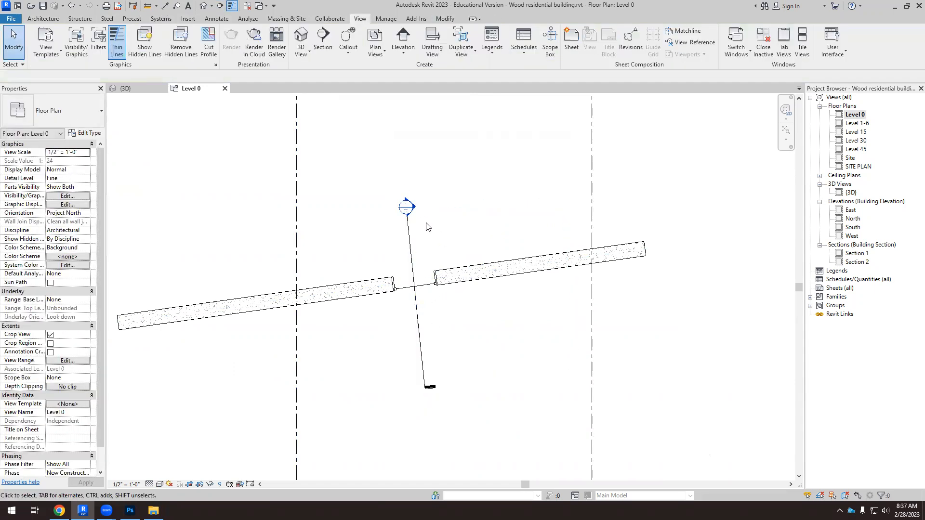
Open the new section through the window and set its detail level to Fine.
double_click(423, 206)
scroll(421, 381, "up", 5)
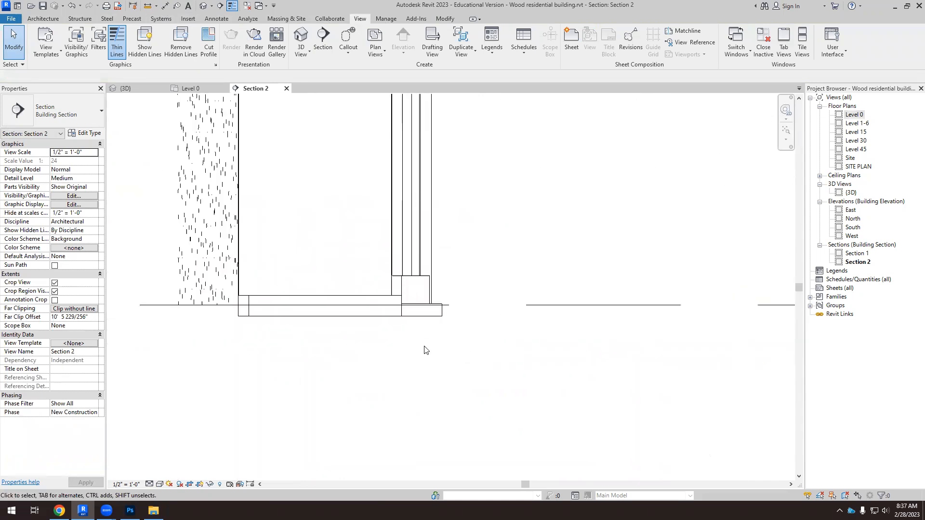
left_click(149, 484)
left_click(157, 476)
scroll(369, 380, "up", 2)
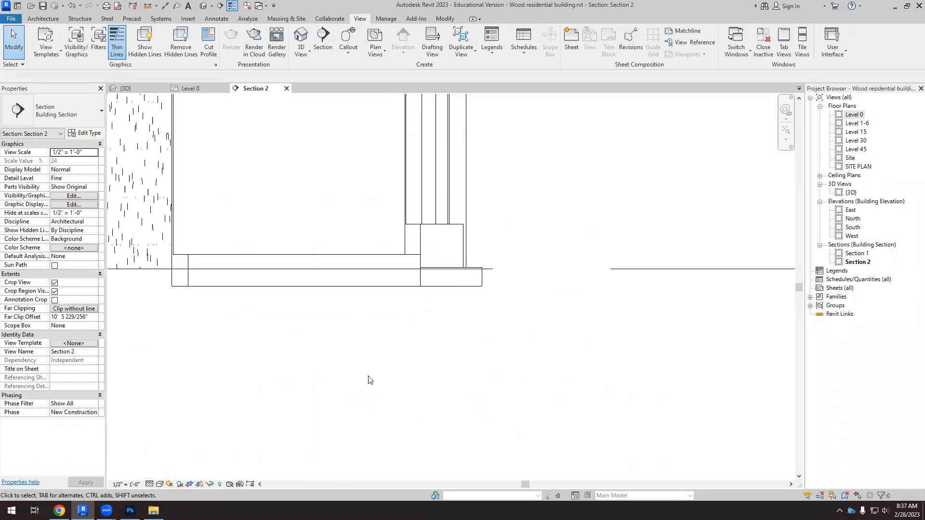
scroll(403, 389, "down", 5)
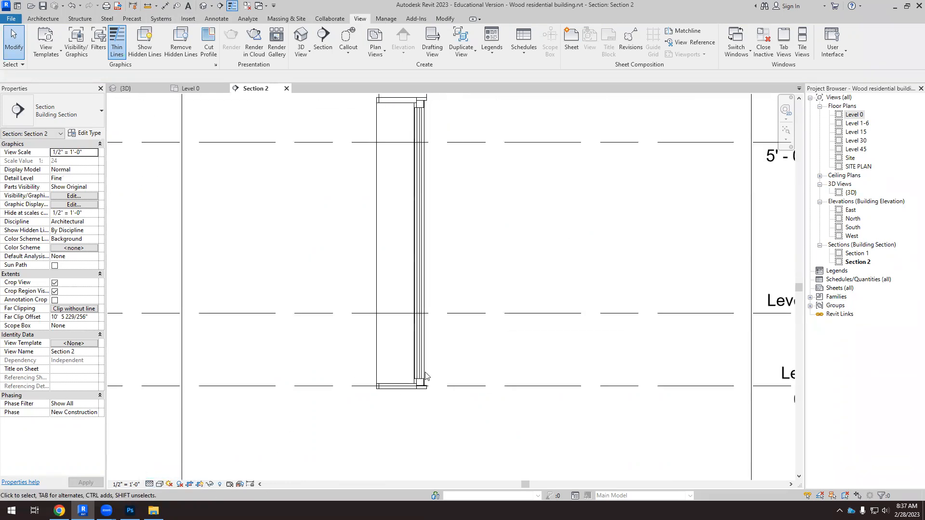
scroll(432, 177, "up", 2)
scroll(432, 176, "up", 4)
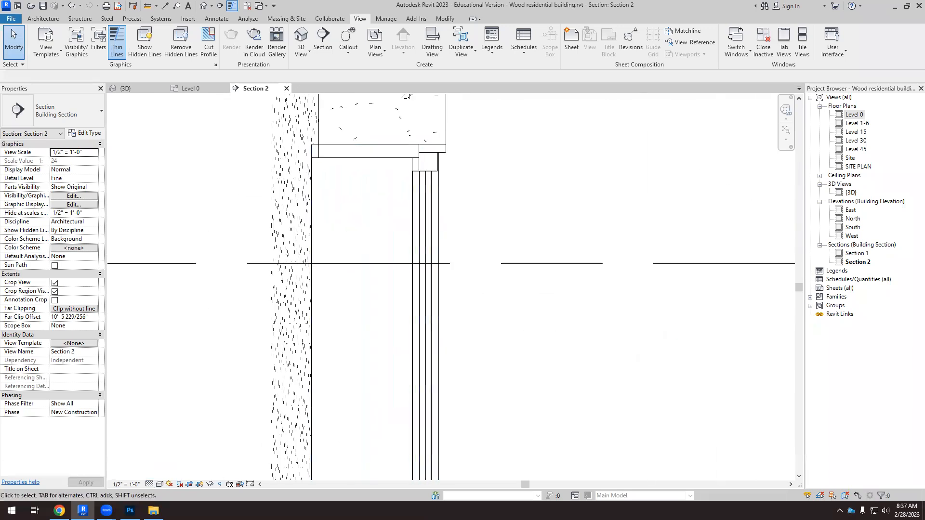
Switch to Chrome to review the Sublime Windows wood window detail, and return to Revit.
left_click(59, 510)
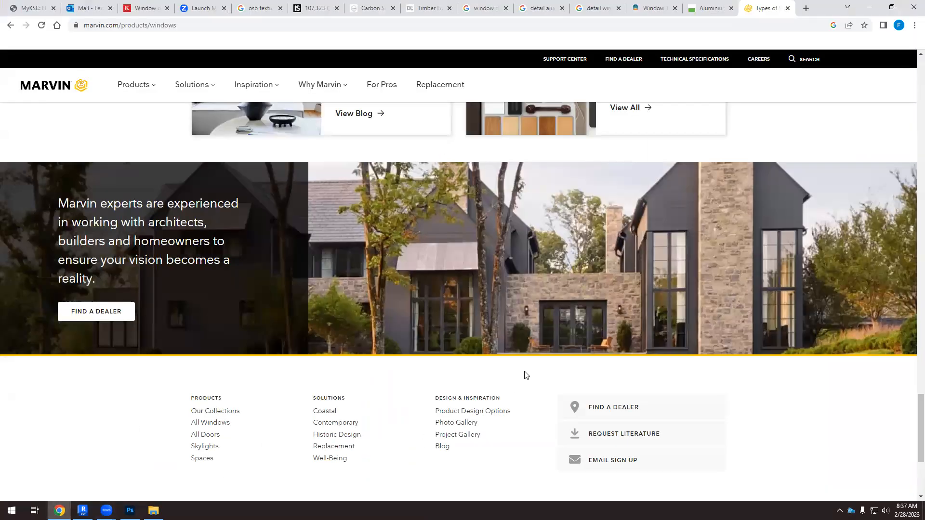
left_click(623, 9)
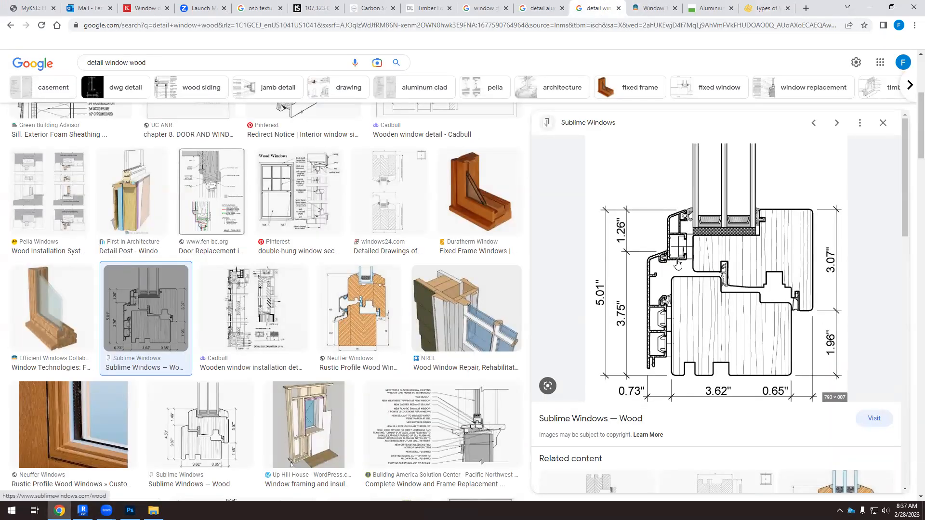
left_click(82, 510)
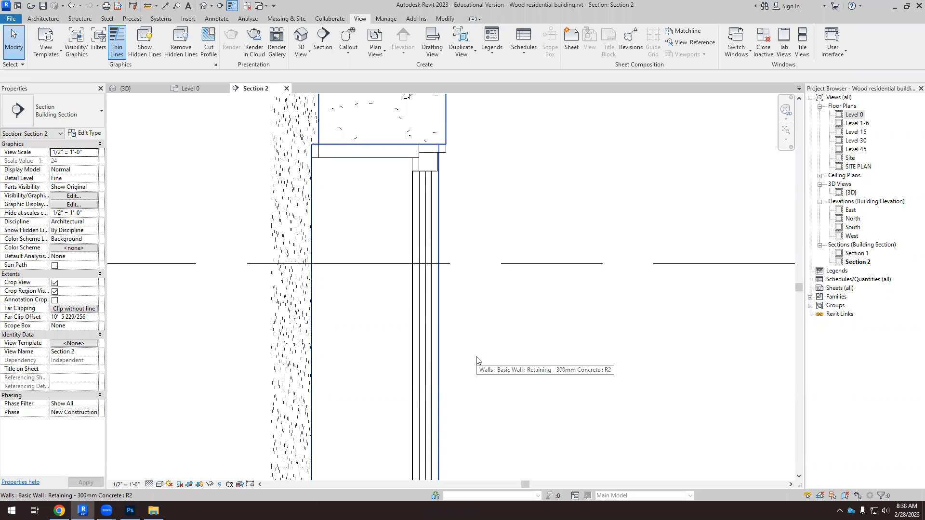
Examine the window's sill, frame and glazing profiles in the section against the manufacturer's wood window detail.
scroll(462, 318, "down", 2)
scroll(457, 305, "up", 2)
scroll(454, 270, "down", 3)
scroll(453, 250, "down", 3)
scroll(462, 344, "up", 3)
scroll(451, 328, "up", 5)
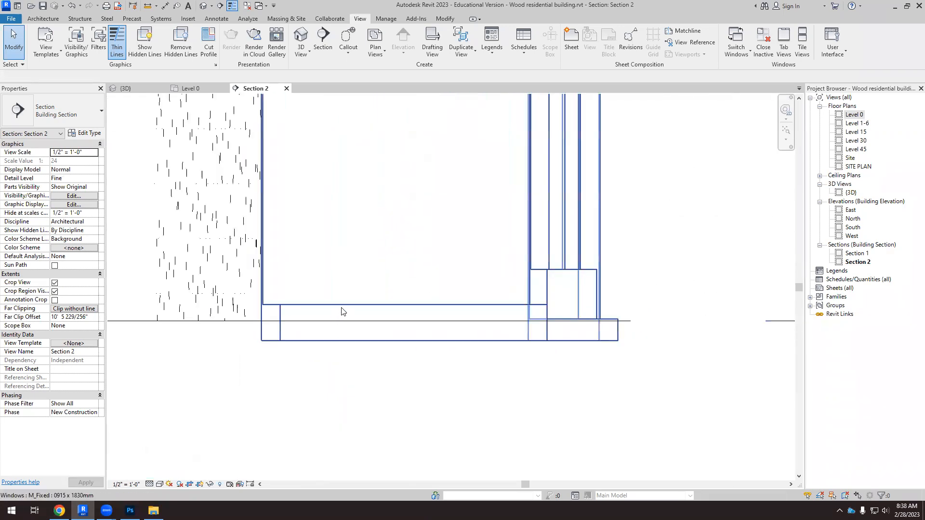
left_click(584, 279)
left_click(663, 281)
scroll(375, 347, "down", 5)
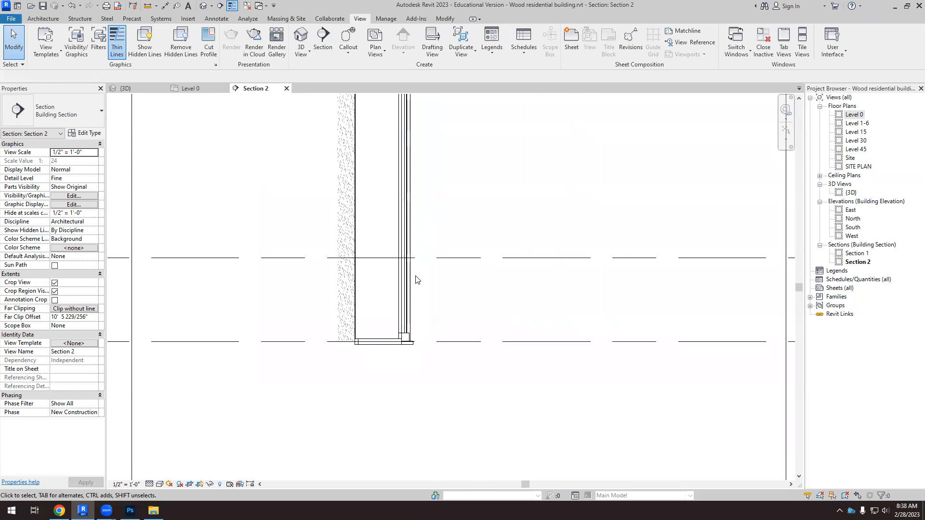
scroll(404, 348, "up", 4)
scroll(385, 404, "down", 4)
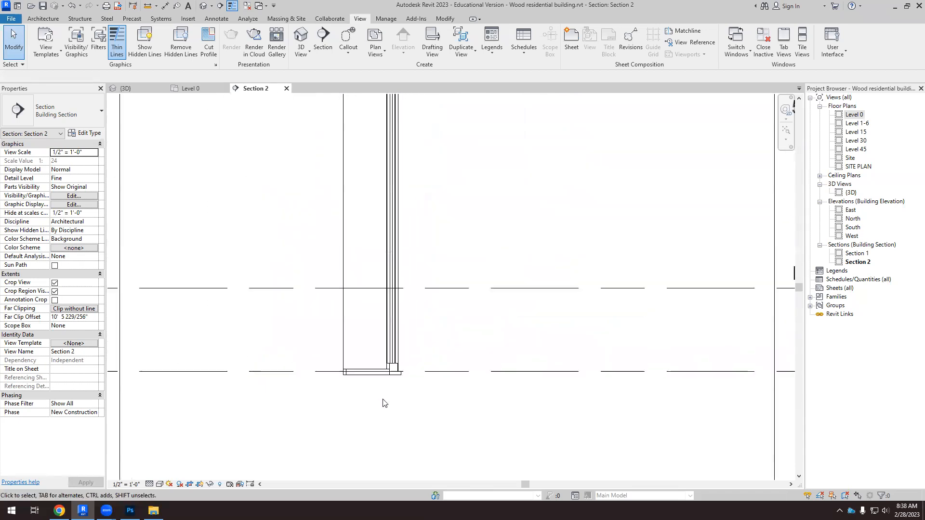
Draw a rectangular callout around the window's sill in the section and open the callout view.
left_click(347, 54)
left_click(362, 71)
left_click(299, 301)
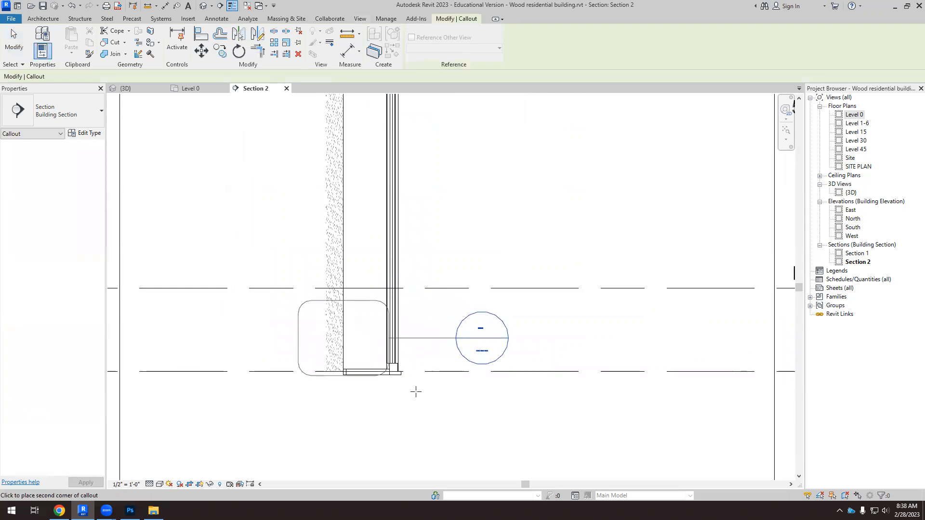
left_click(442, 438)
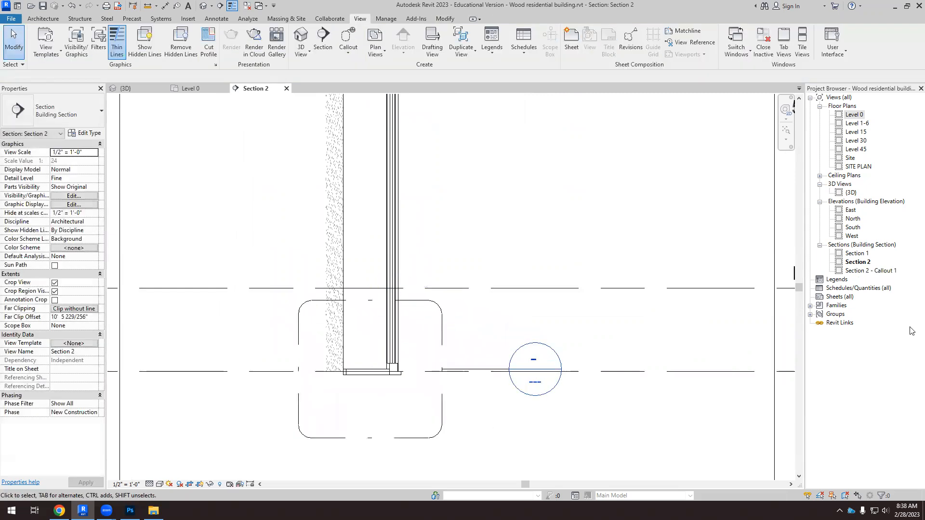
double_click(877, 272)
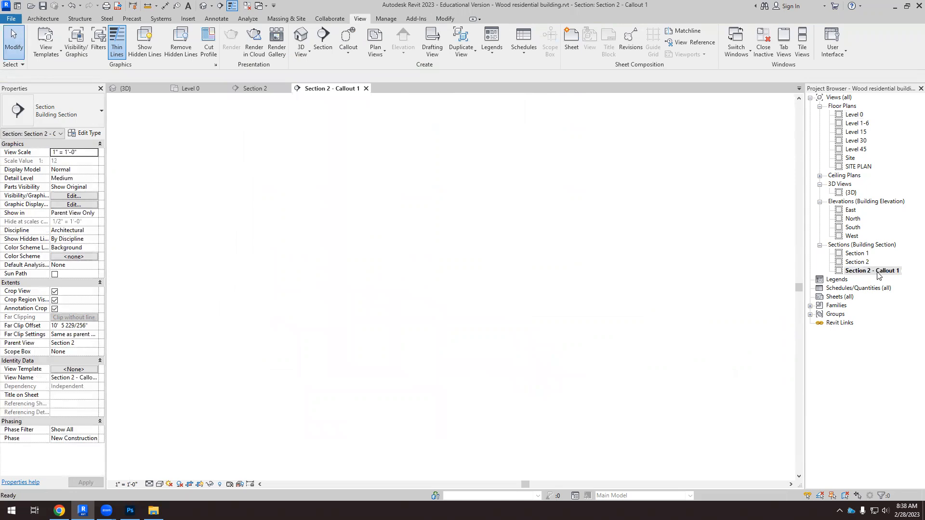
Place the Clad Wood Sliding Window-Sill-Section detail component inside the wall opening, just above the modeled sill in the callout.
scroll(530, 256, "up", 2)
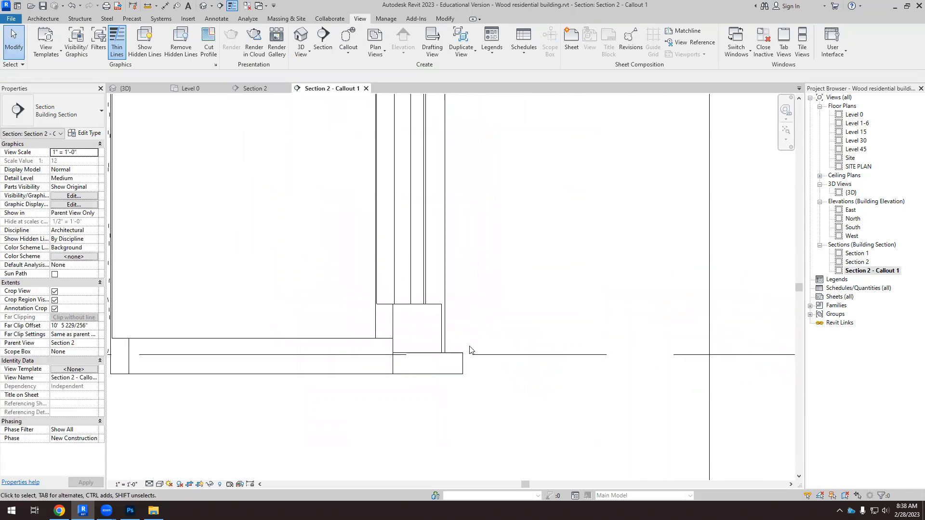
scroll(470, 350, "down", 3)
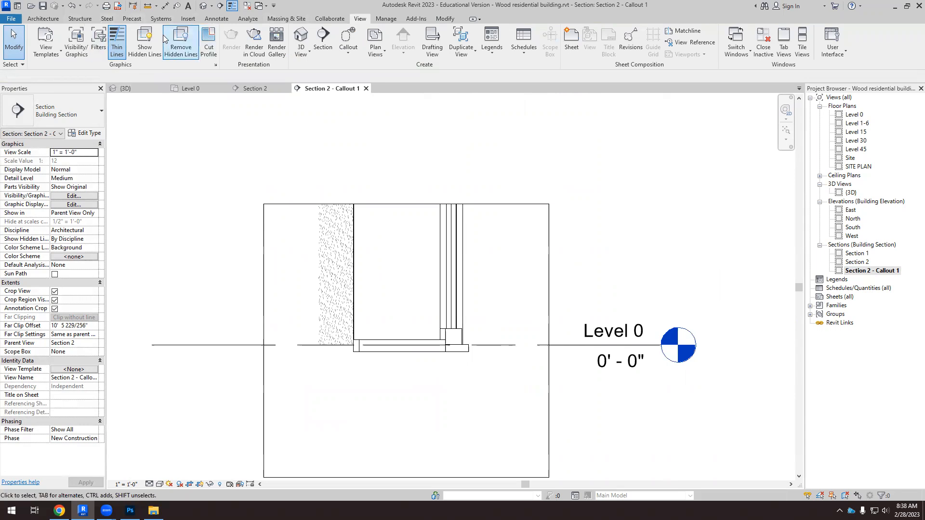
left_click(218, 19)
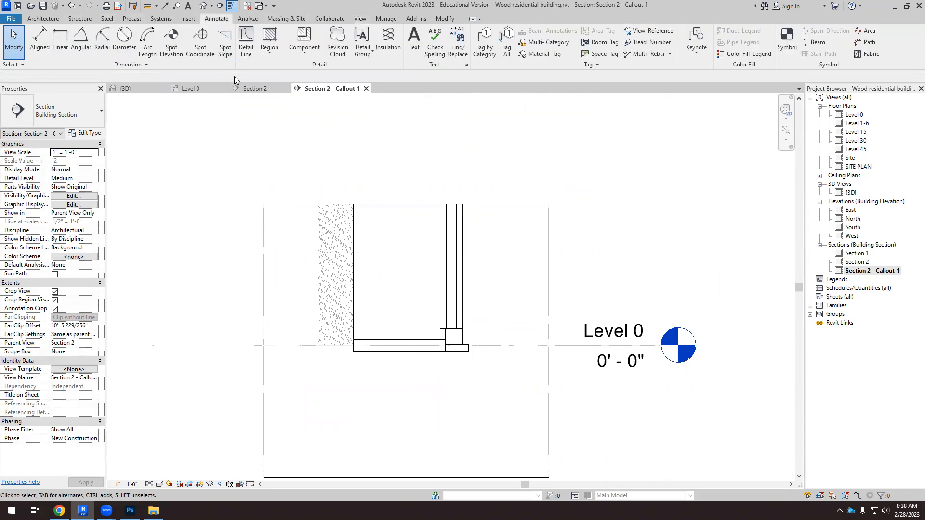
left_click(309, 55)
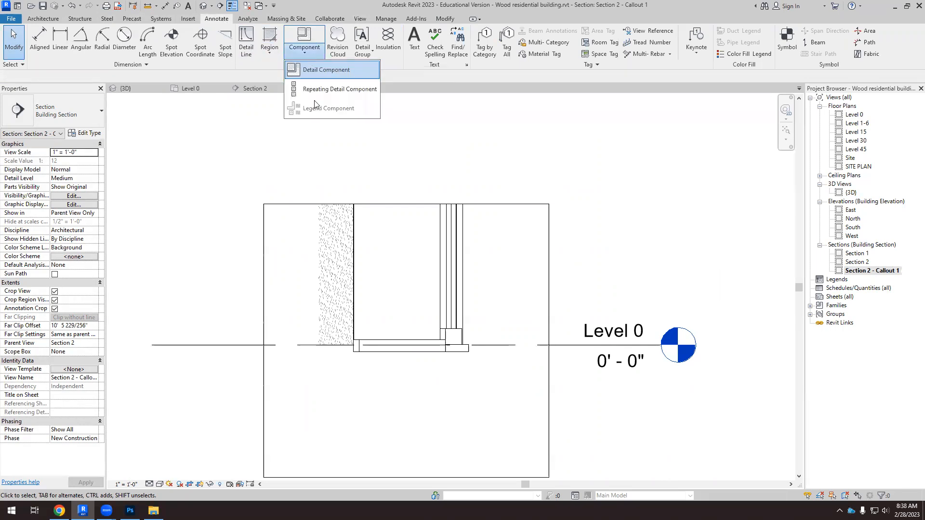
left_click(318, 70)
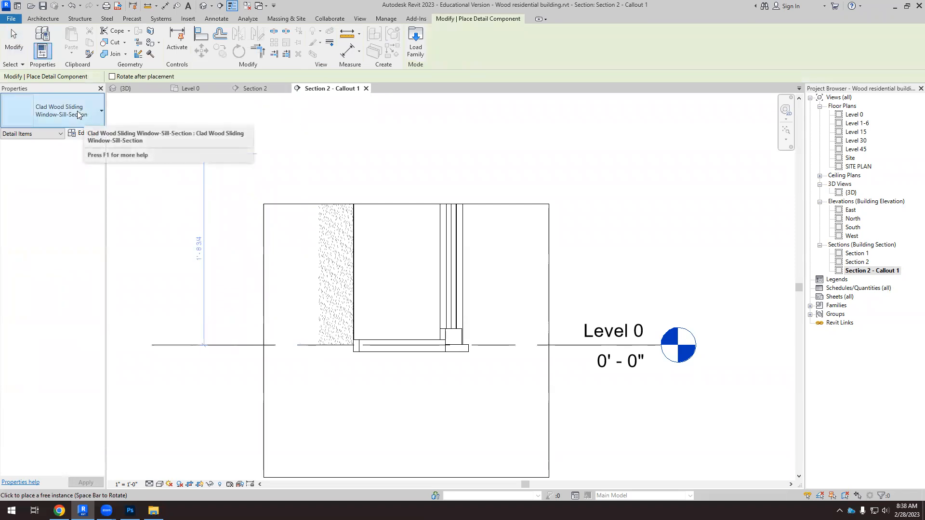
left_click(100, 116)
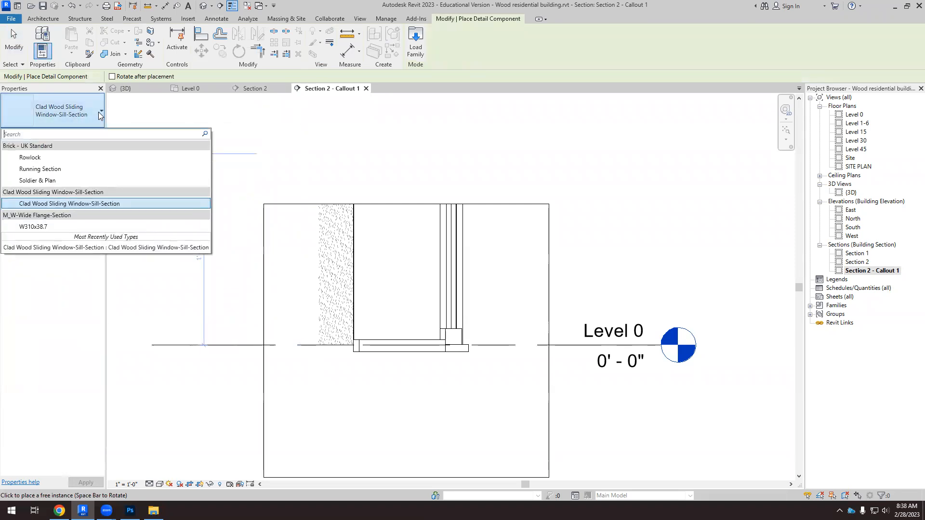
left_click(100, 117)
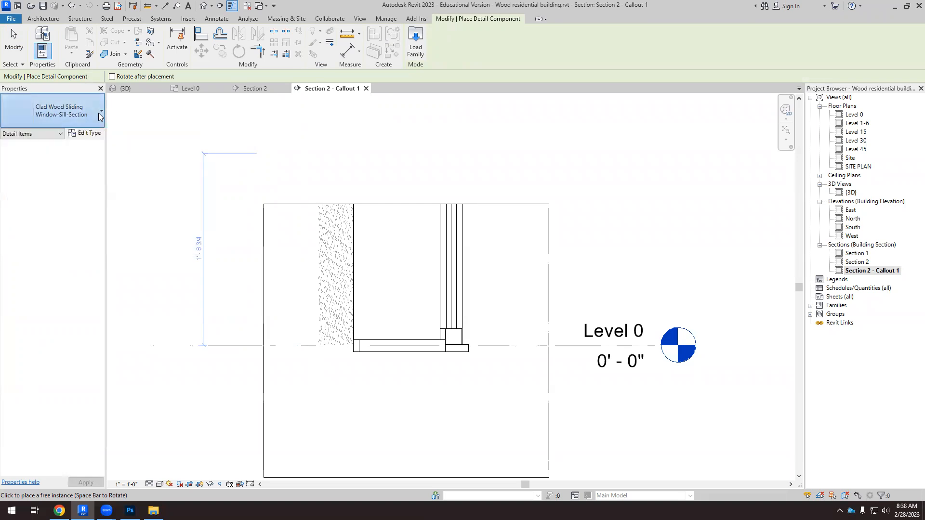
scroll(387, 329, "up", 3)
scroll(402, 322, "up", 1)
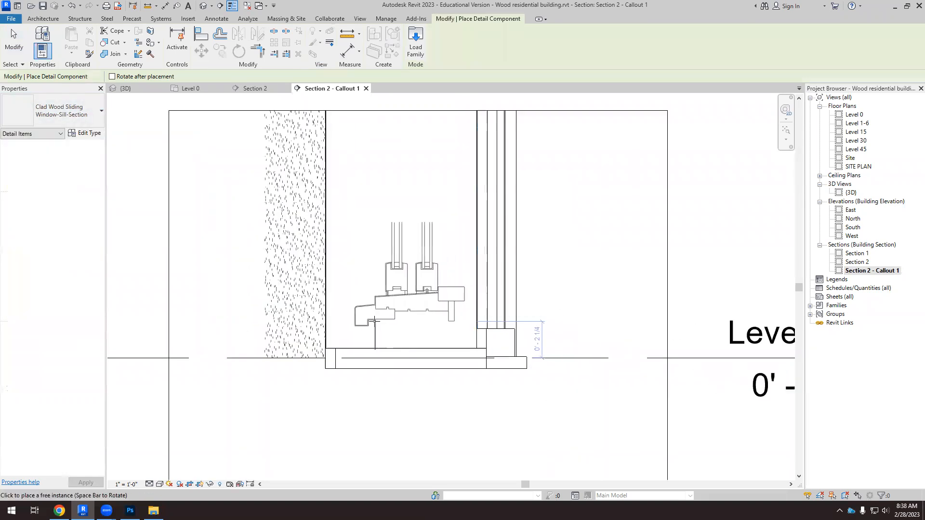
left_click(369, 324)
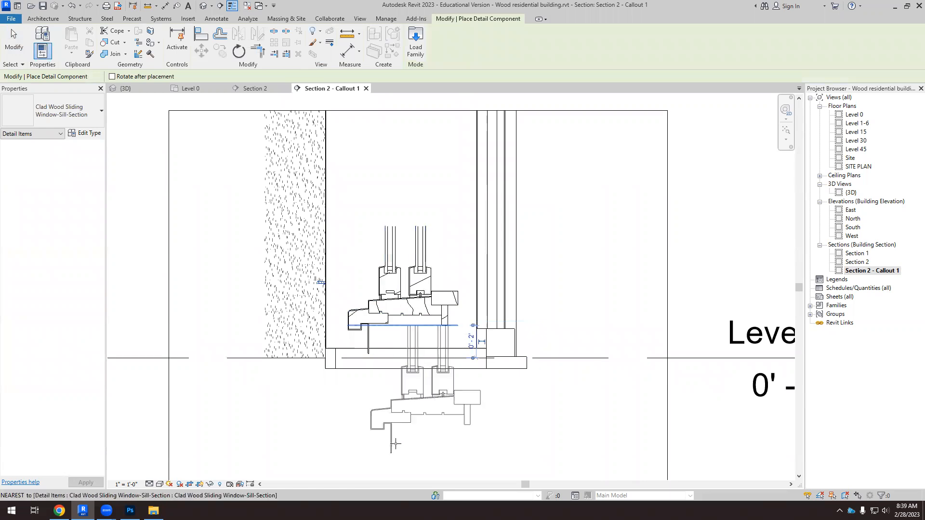
key("Escape")
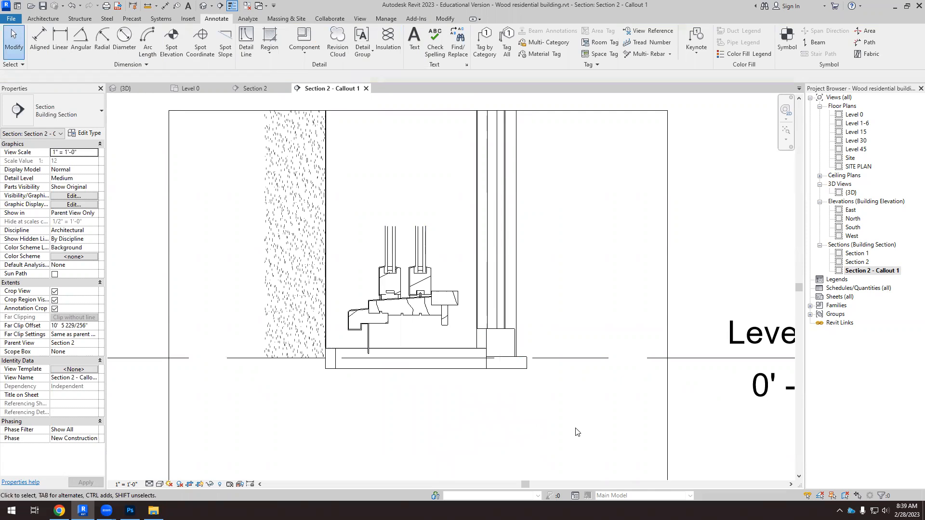
Select the placed sill detail component, inspect the wall and window in the 3D view, and return to Section 2 - Callout 1.
left_click(419, 315)
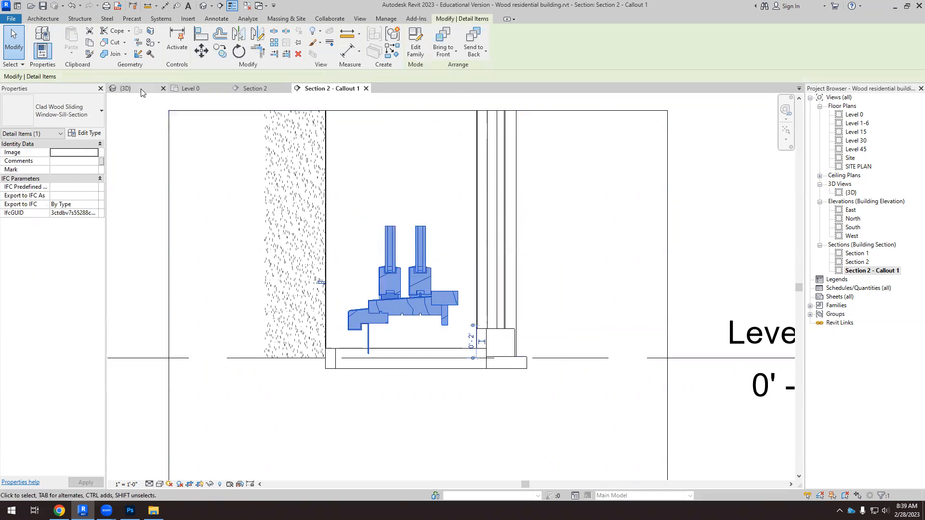
left_click(125, 88)
scroll(488, 318, "up", 4)
scroll(487, 310, "down", 2)
middle_click_drag(454, 355, 504, 297, "shift")
scroll(504, 296, "up", 1)
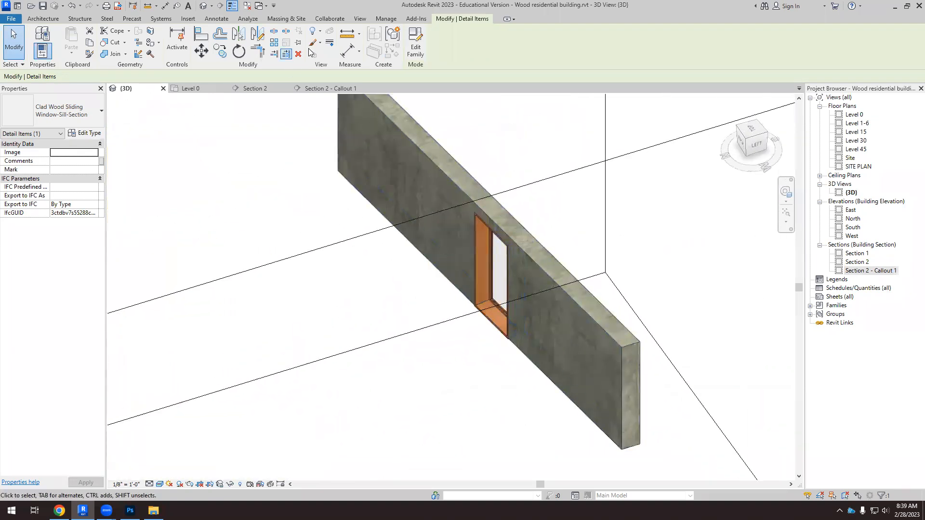
left_click(343, 88)
scroll(440, 268, "up", 3)
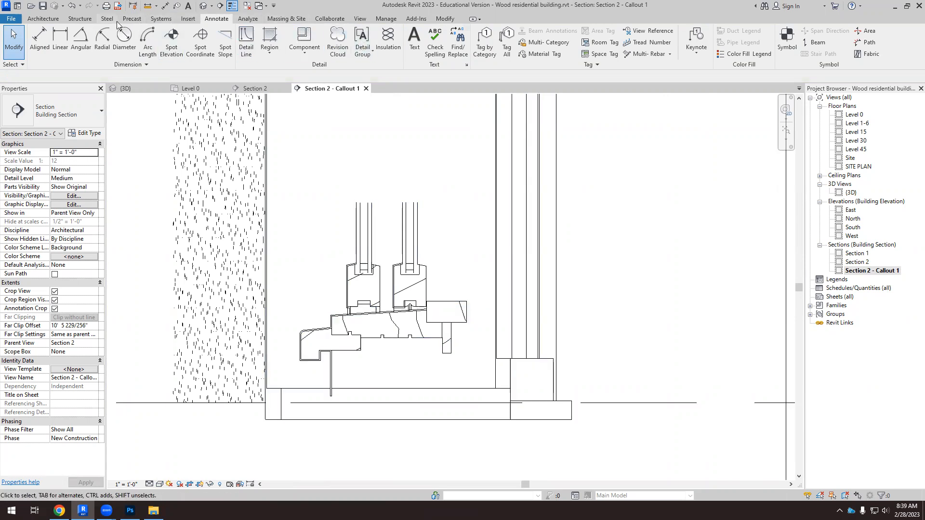
Start loading a family and browse the English-Imperial library to Detail Items, Div 08-Openings, 085200-Wood Windows.
left_click(189, 19)
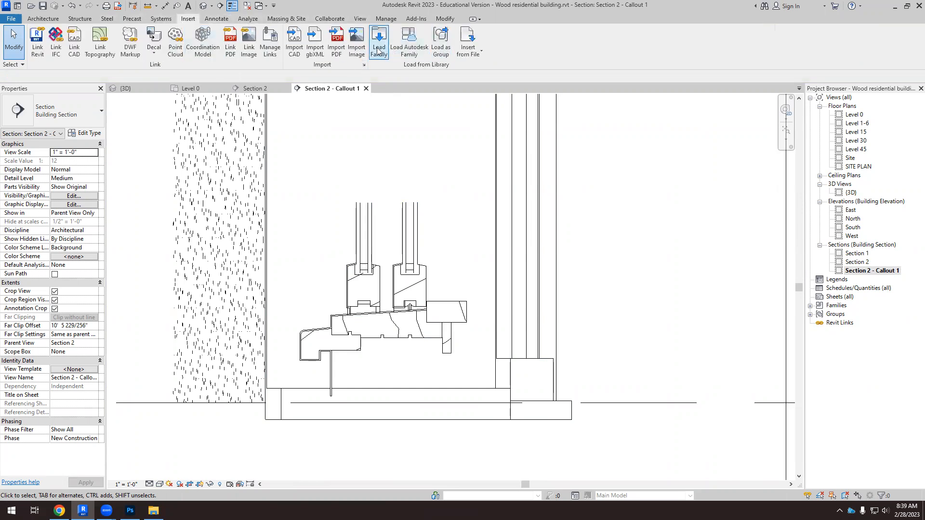
left_click(380, 44)
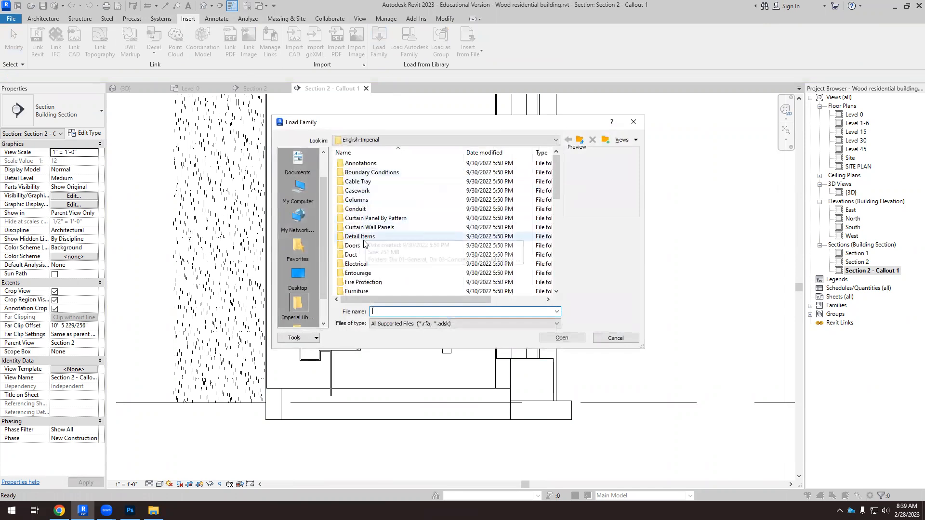
double_click(363, 237)
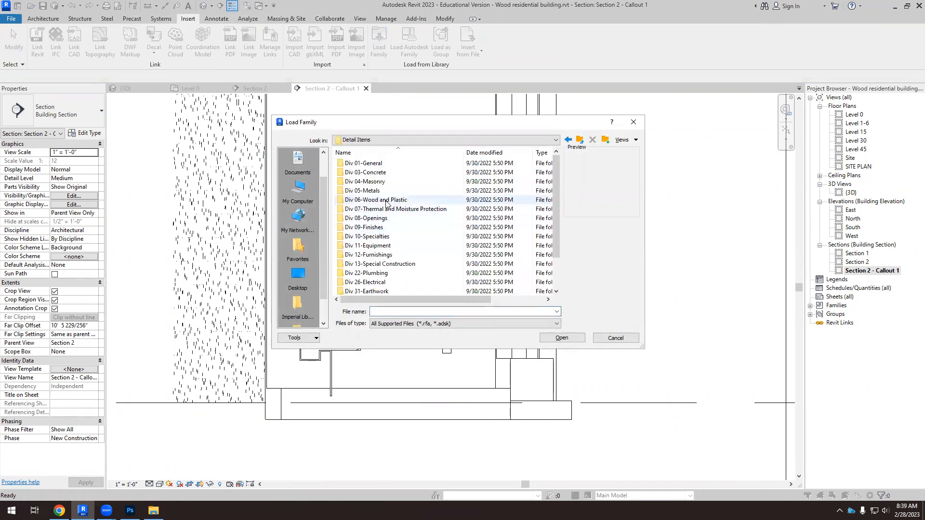
scroll(553, 229, "down", 2)
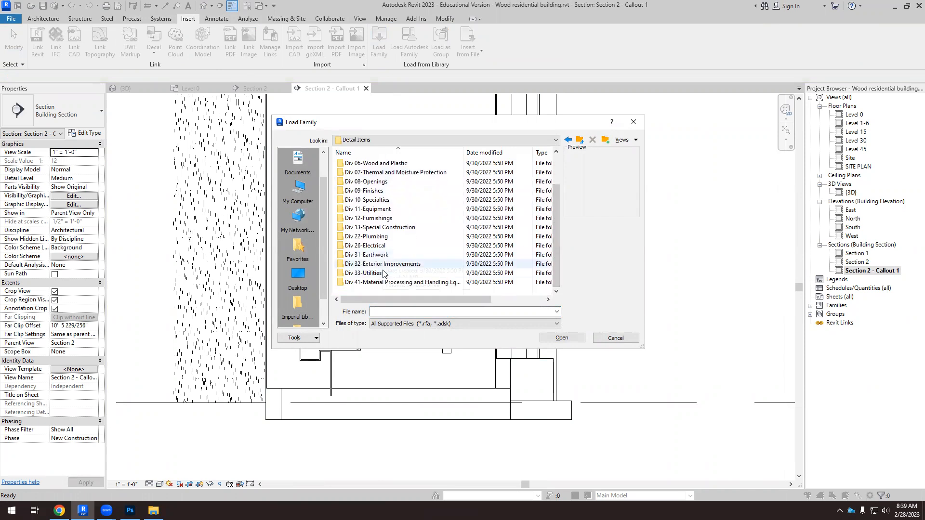
scroll(379, 264, "up", 2)
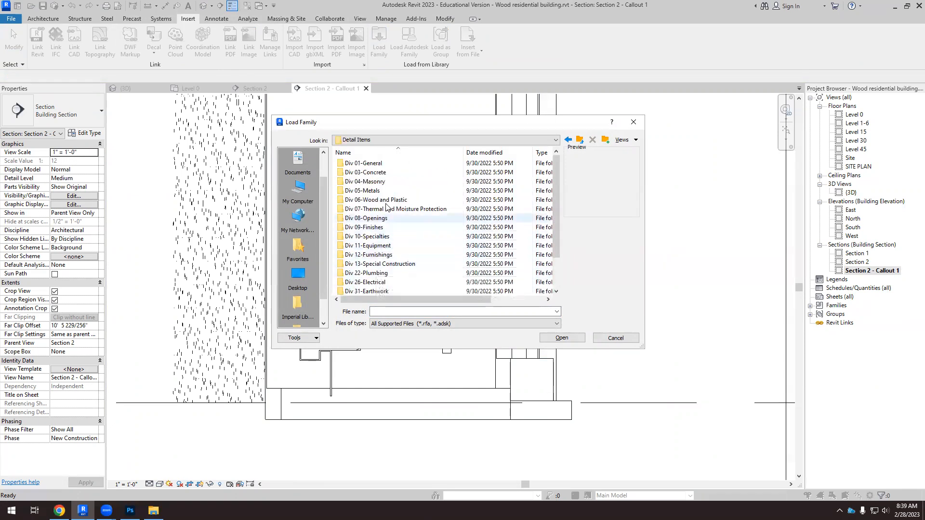
double_click(378, 218)
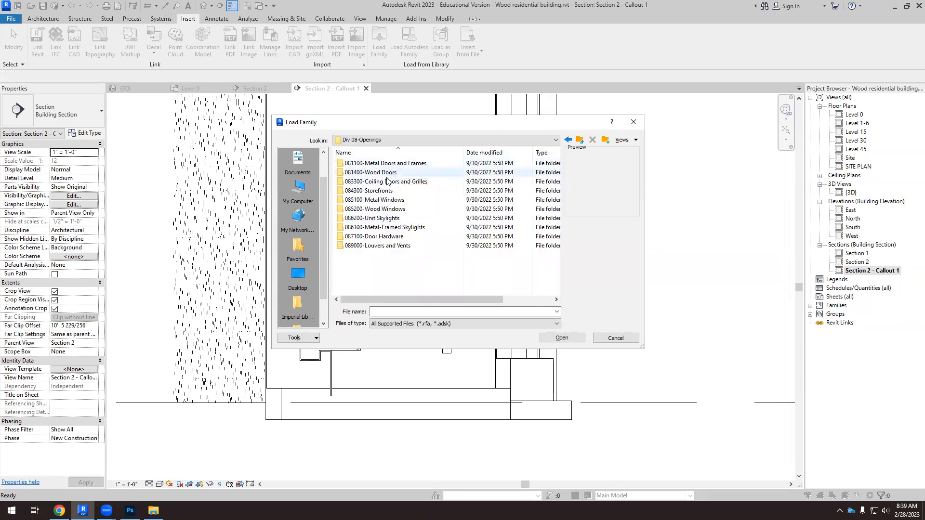
left_click(388, 212)
double_click(388, 212)
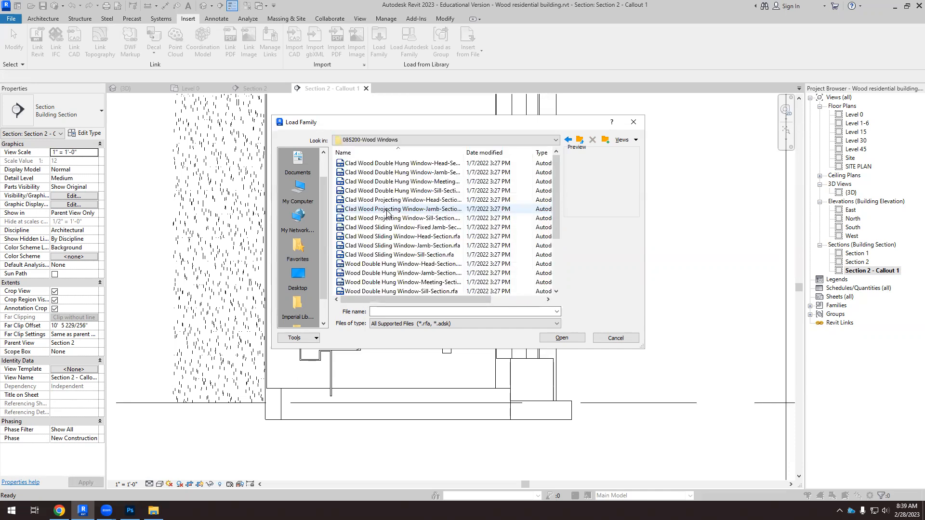
Preview the clad wood and plain wood double hung, projecting and sliding window section families in the folder.
left_click(384, 164)
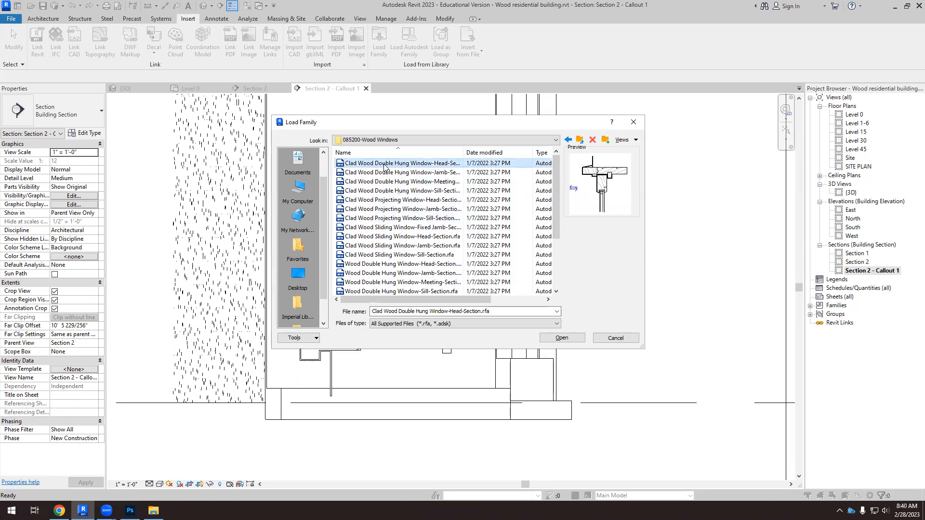
key("Down")
key("Down")
key("Down")
key("Down")
key("Down")
key("Down")
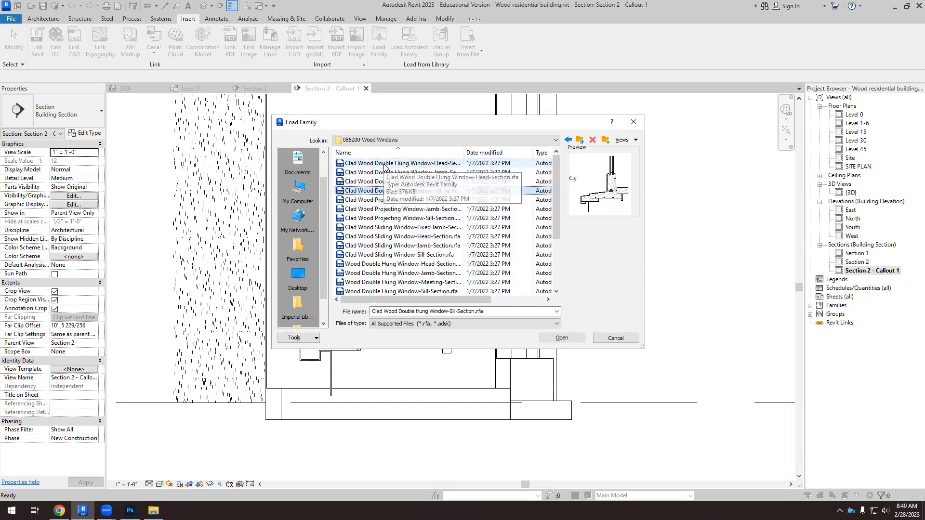
key("Down")
key("Down")
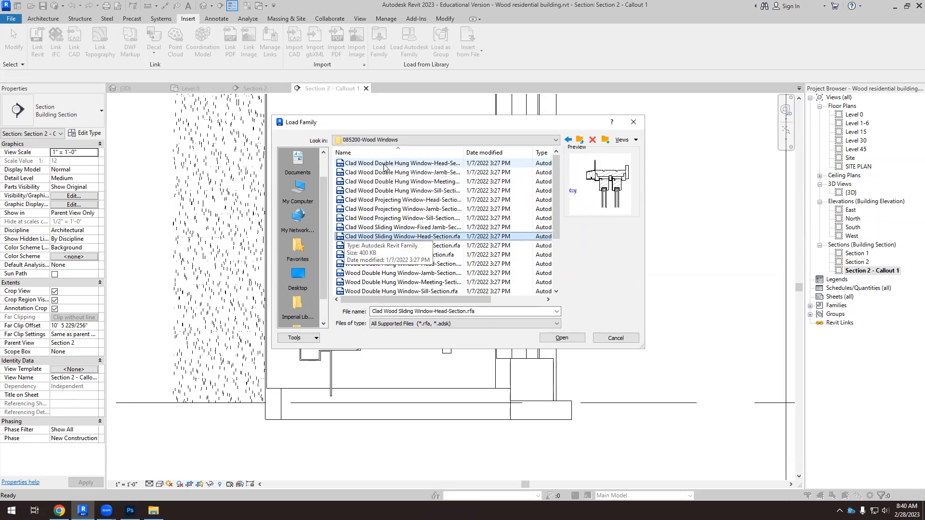
key("Down")
key("Down")
key("Down")
key("Down")
key("Down")
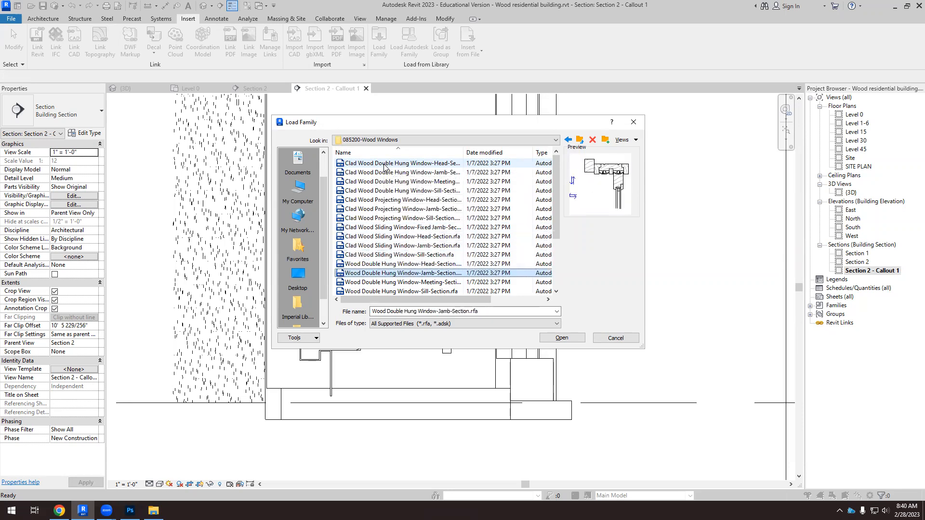
key("Down")
key("Down")
key("Down")
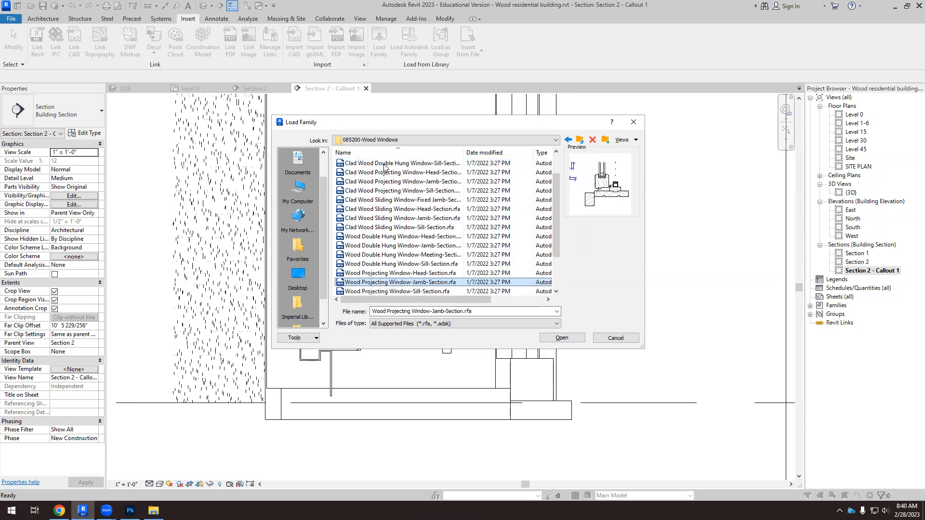
key("Down")
key("Down")
key("Down")
key("Down")
key("Down")
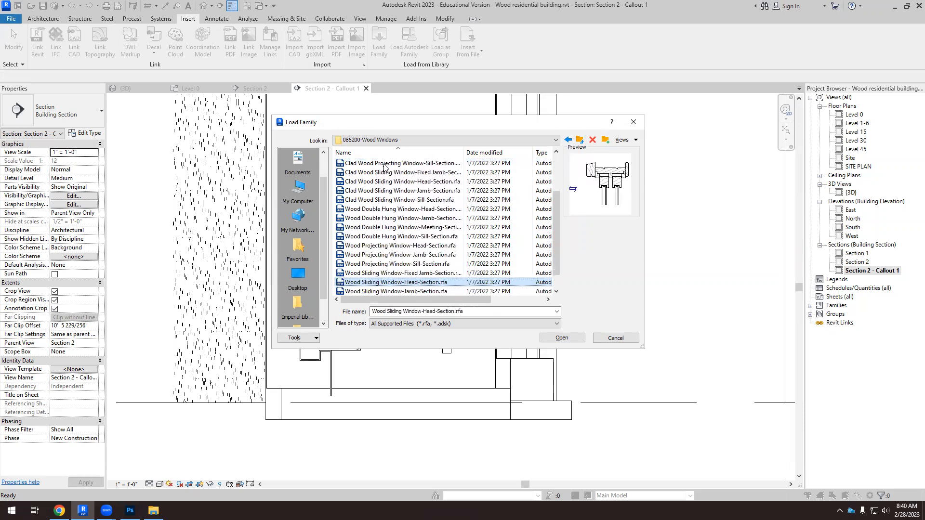
key("Up")
key("Up")
key("Up")
key("Up")
key("Up")
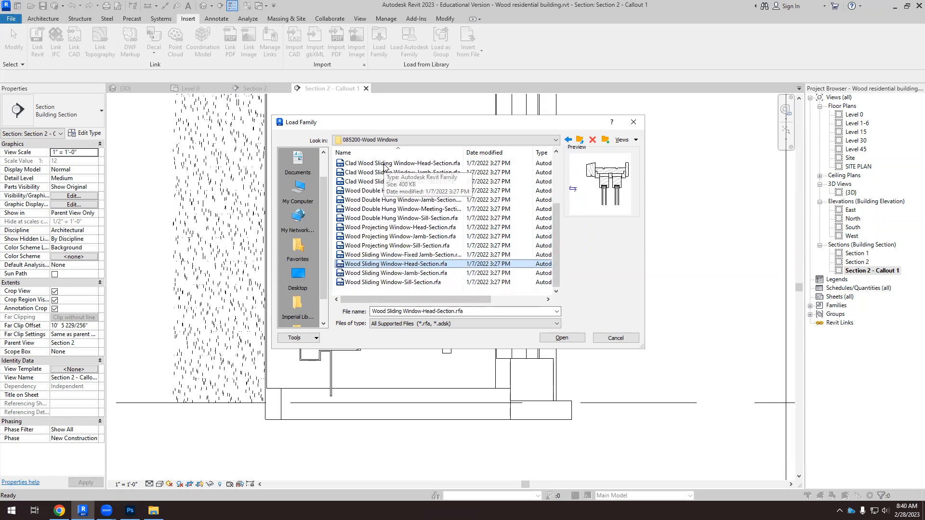
key("Up")
key("Up")
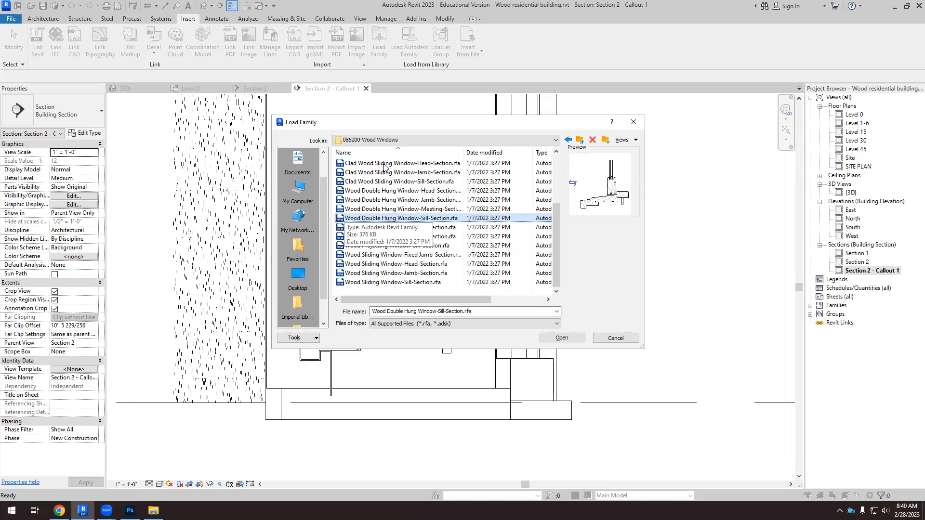
key("Down")
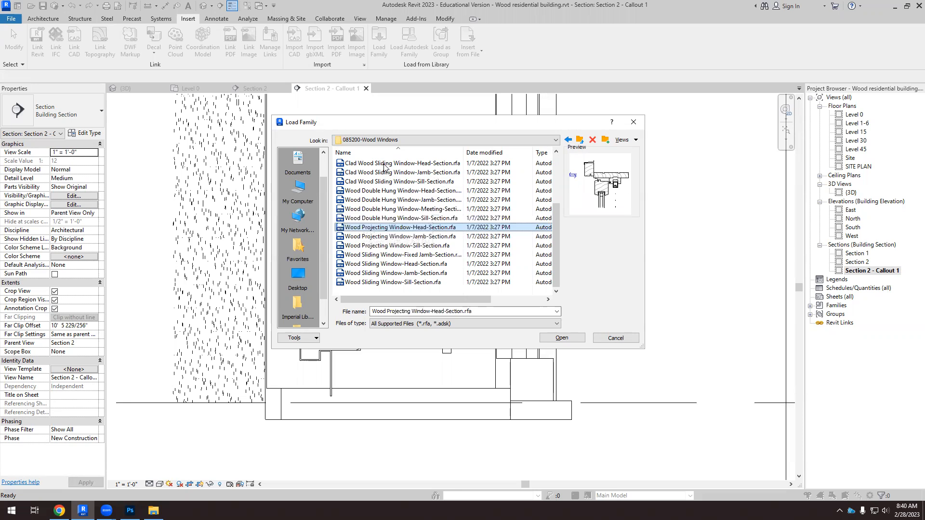
key("Up")
key("Up")
key("Up")
key("Up")
key("Up")
key("Up")
key("Up")
key("Up")
key("Up")
key("Up")
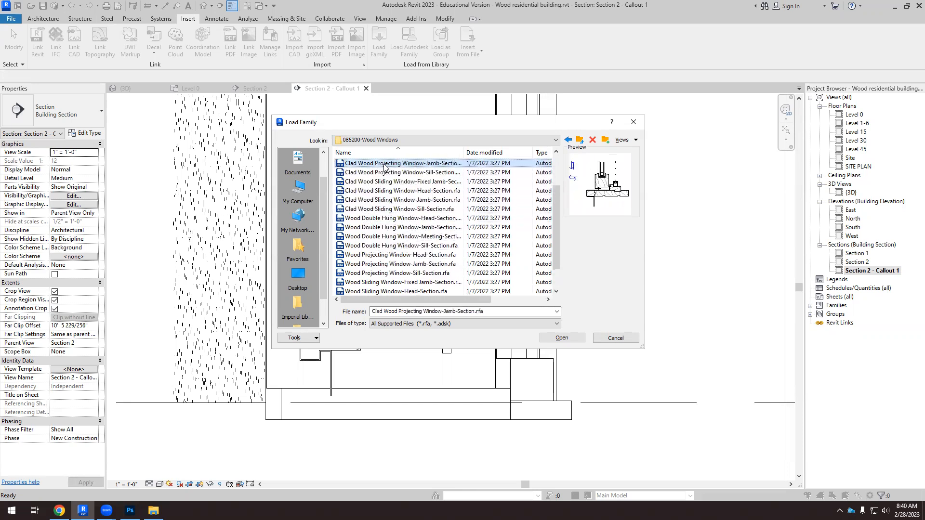
Compare the clad wood projecting window sections and load Clad Wood Projecting Window-Jamb-Section.rfa into the project.
key("Up")
key("Up")
key("Up")
key("Down")
key("Down")
key("Down")
key("Down")
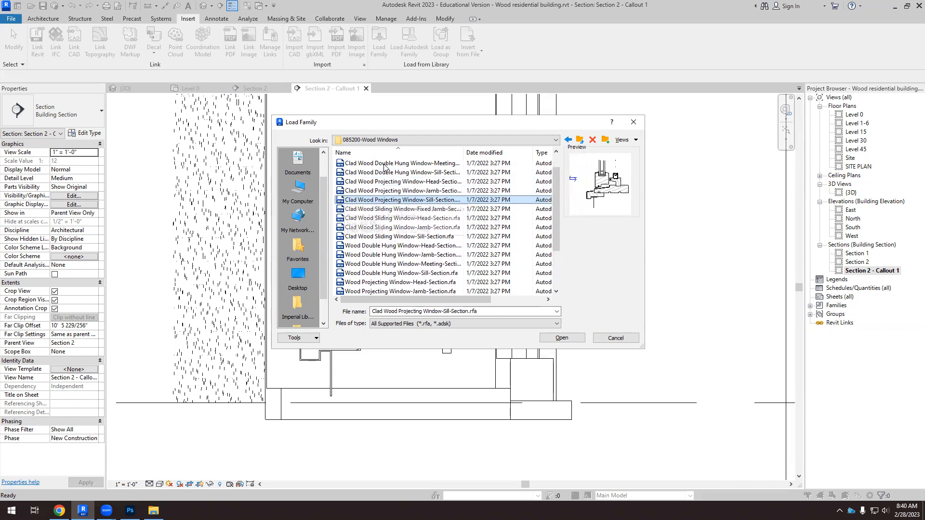
key("Up")
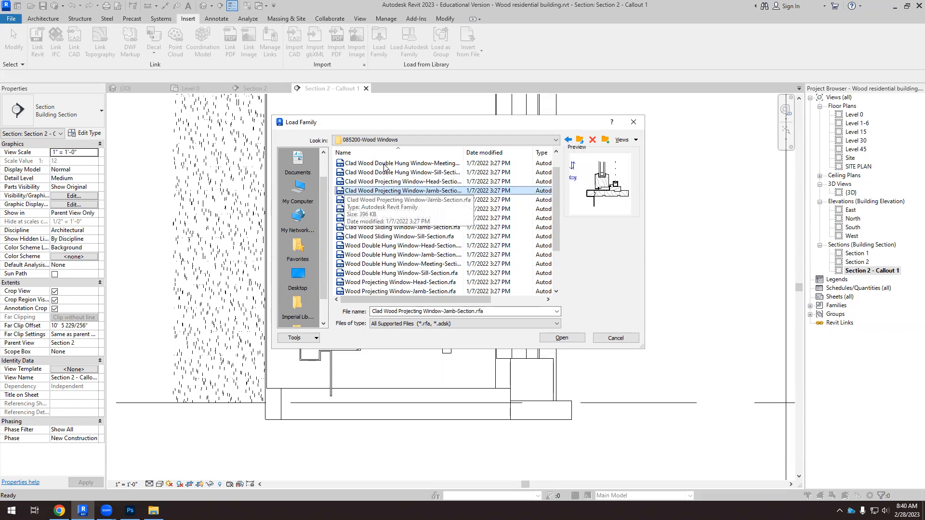
left_click(562, 338)
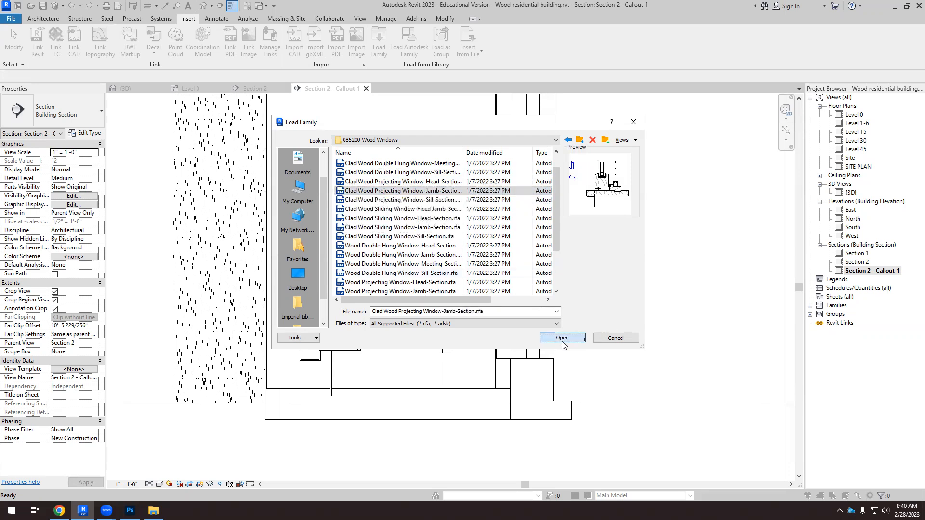
Place a Clad Wood Projecting Window-Jamb-Section detail component above the sill component in the callout view.
scroll(460, 326, "down", 2)
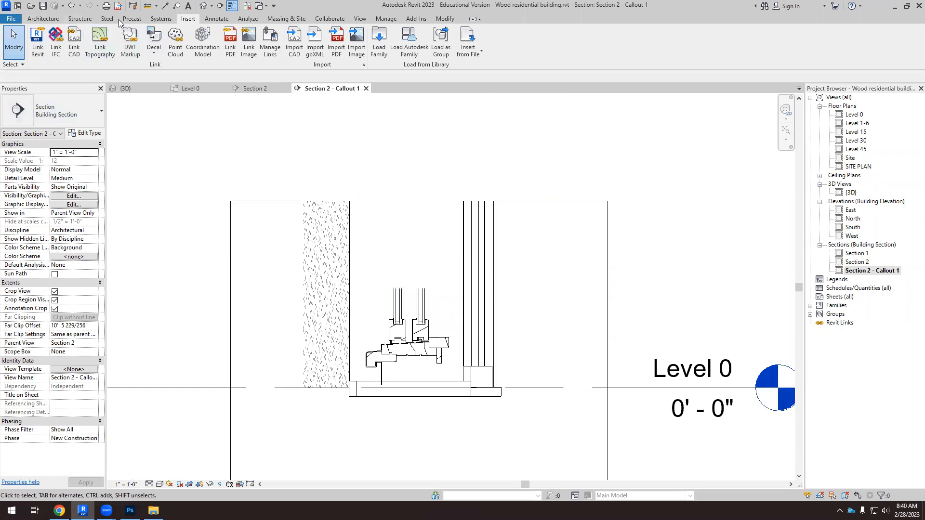
left_click(210, 21)
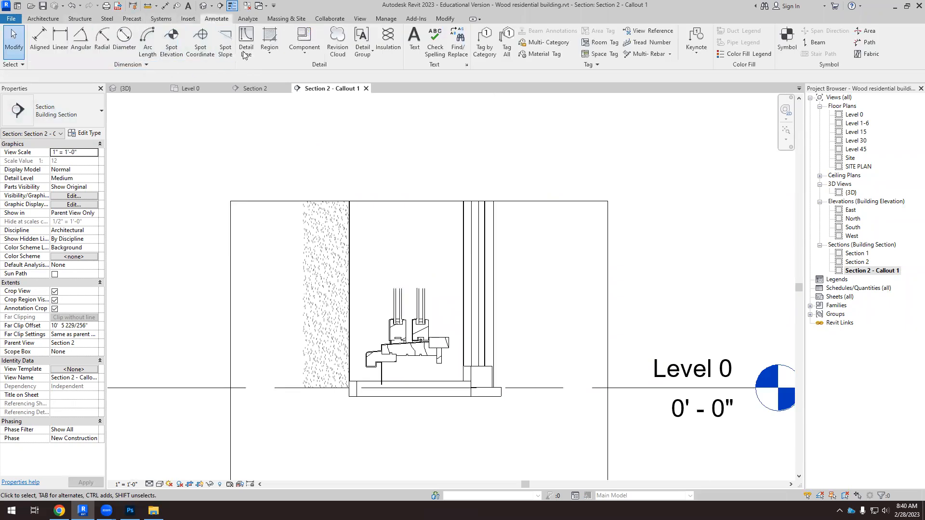
left_click(309, 55)
left_click(308, 70)
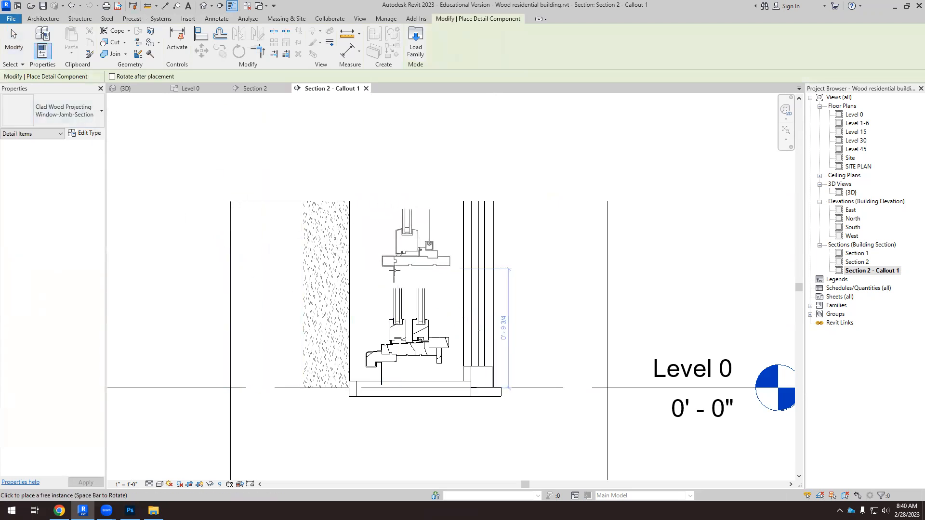
left_click(390, 269)
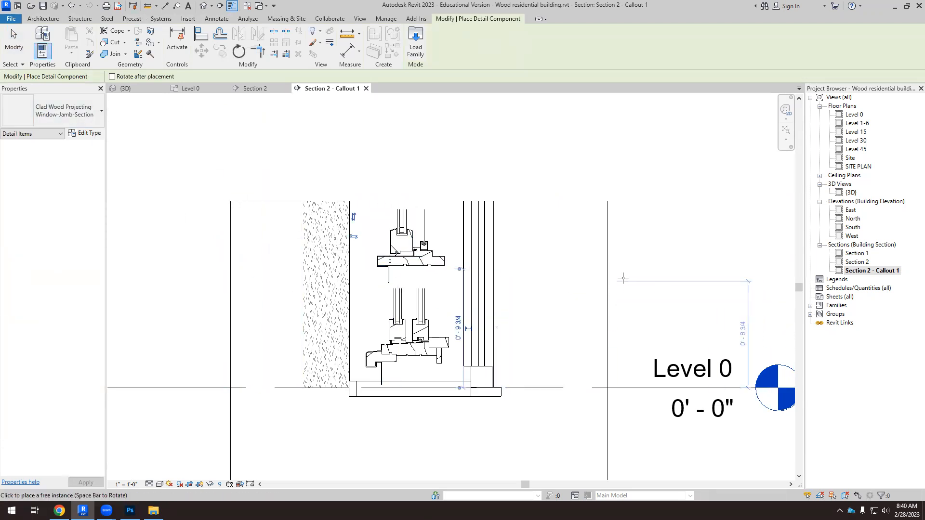
key("Escape")
Compare the placed jamb and sill detail components with the default window's frame and sill geometry in the callout.
scroll(423, 244, "up", 5)
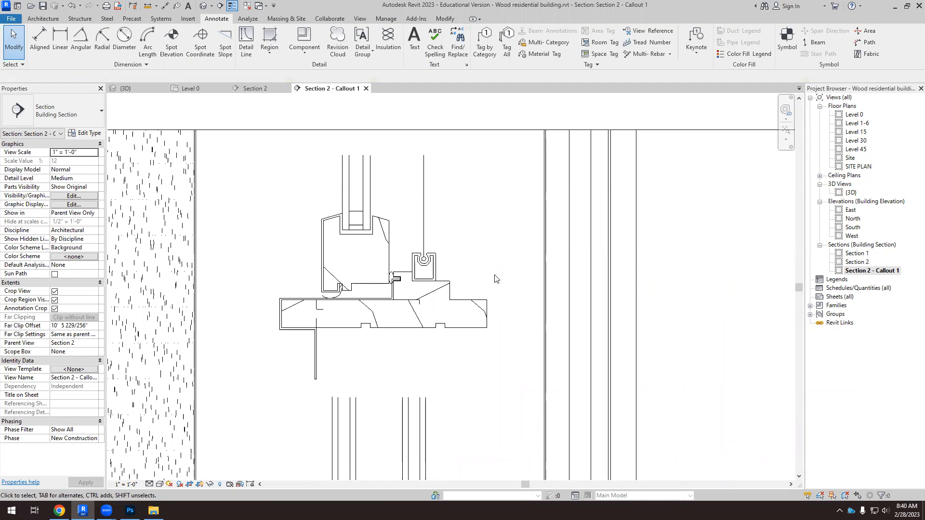
scroll(330, 353, "down", 3)
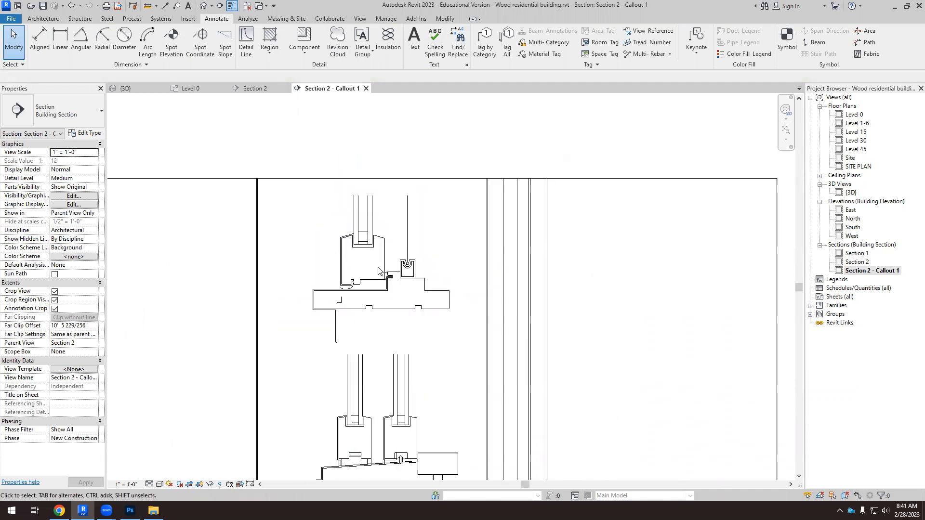
scroll(414, 276, "down", 4)
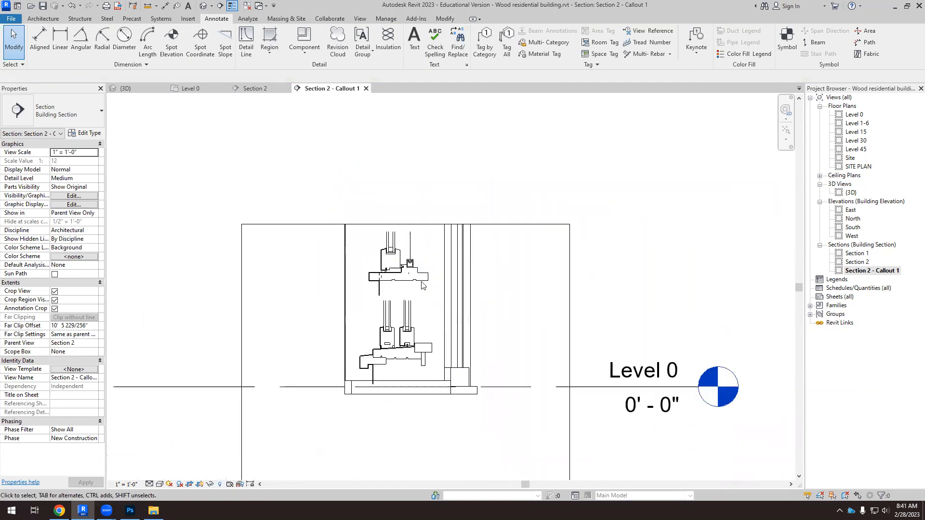
scroll(411, 355, "up", 5)
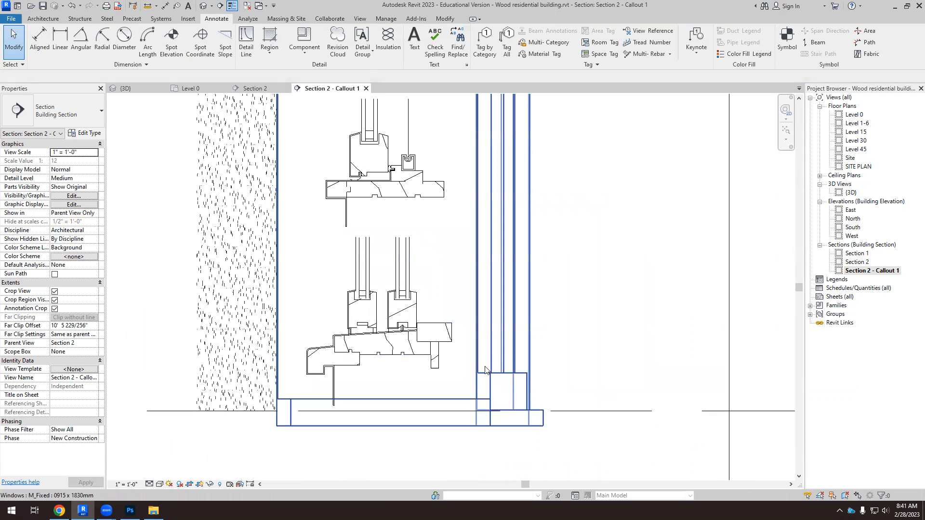
scroll(573, 350, "down", 1)
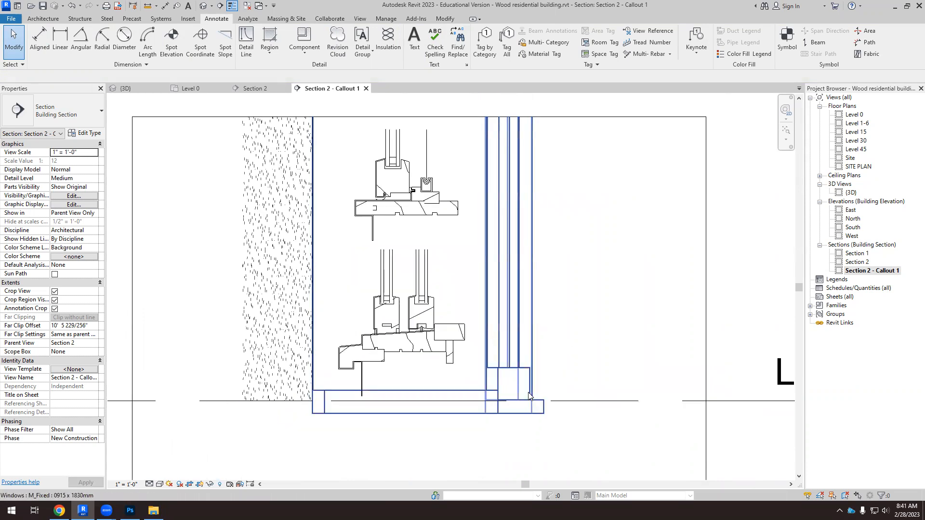
scroll(531, 382, "up", 3)
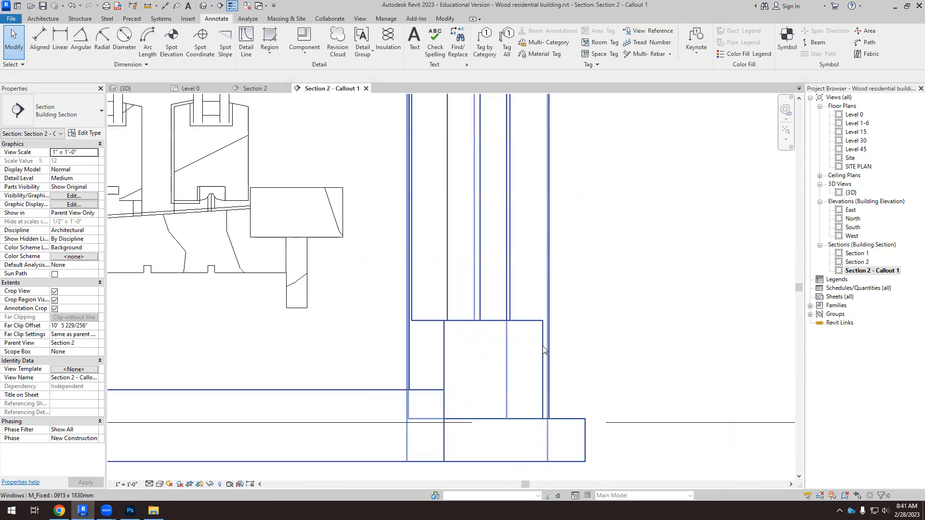
scroll(611, 291, "down", 4)
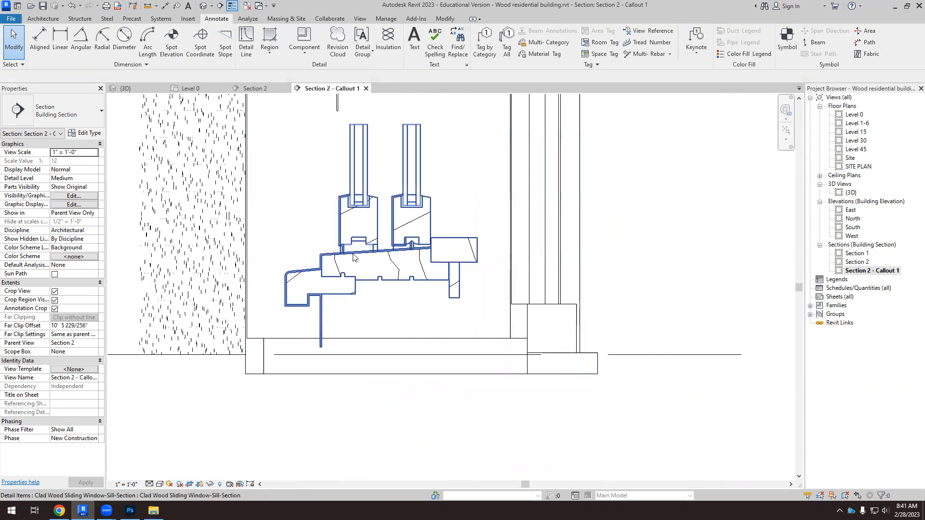
scroll(353, 259, "up", 2)
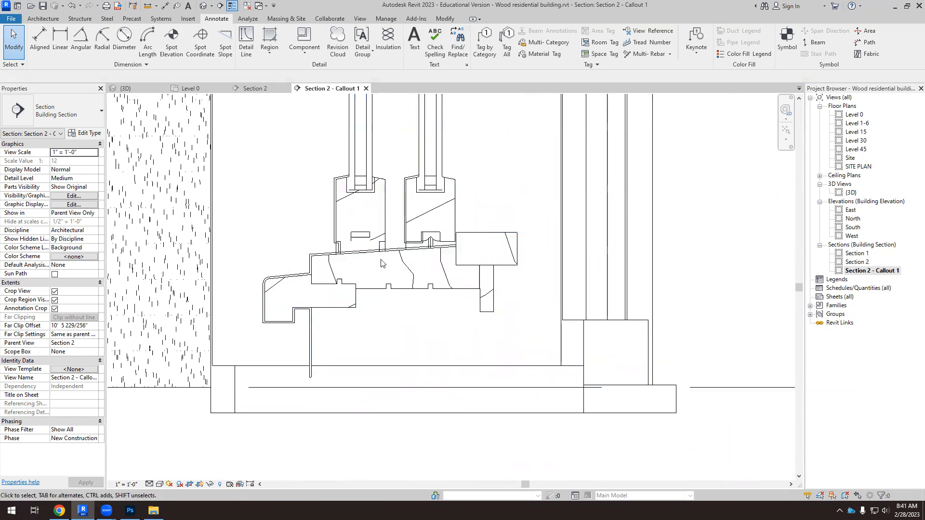
scroll(395, 352, "down", 1)
scroll(384, 411, "down", 6)
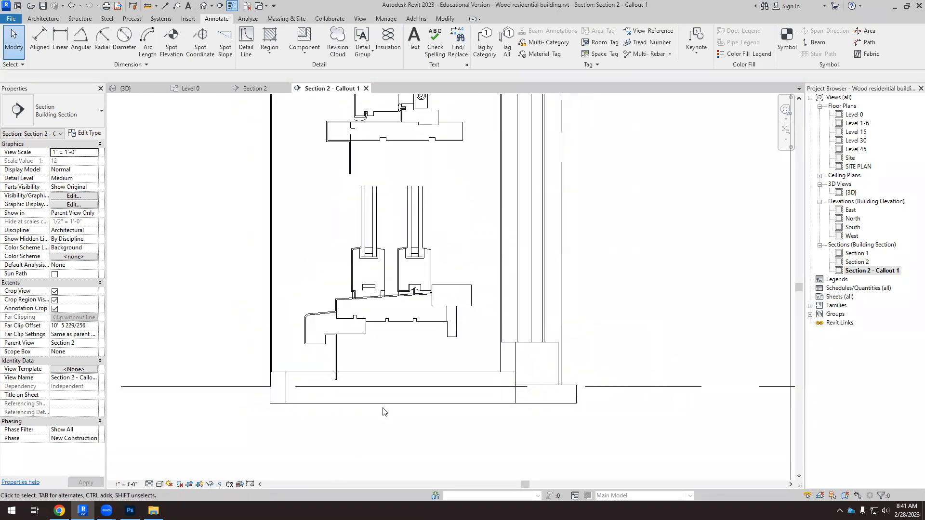
Select the placed jamb section component and examine its frame, glazing and profile details in the callout.
scroll(384, 292, "up", 10)
scroll(358, 288, "up", 1)
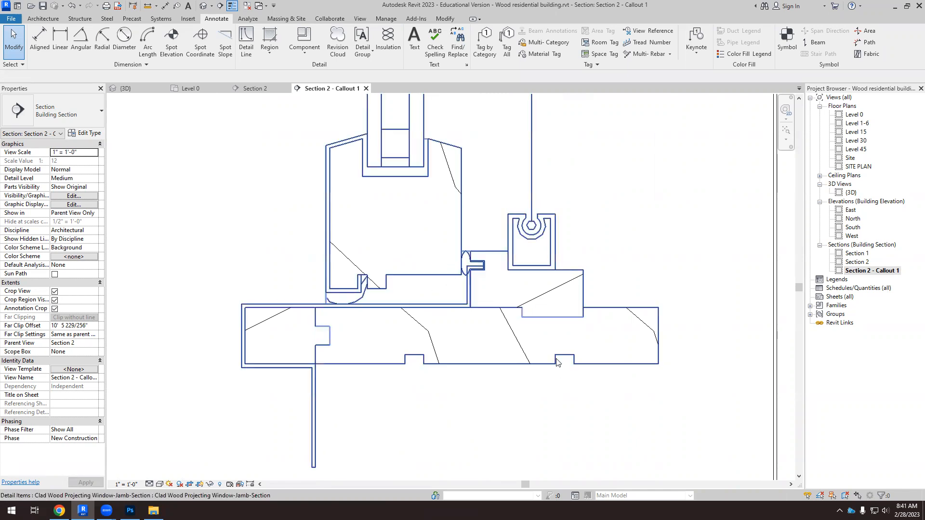
left_click(638, 335)
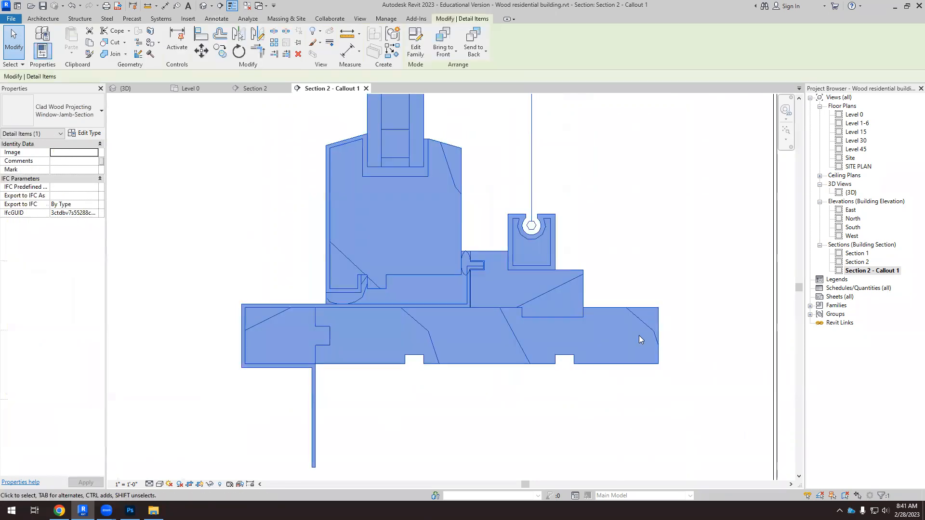
left_click(501, 206)
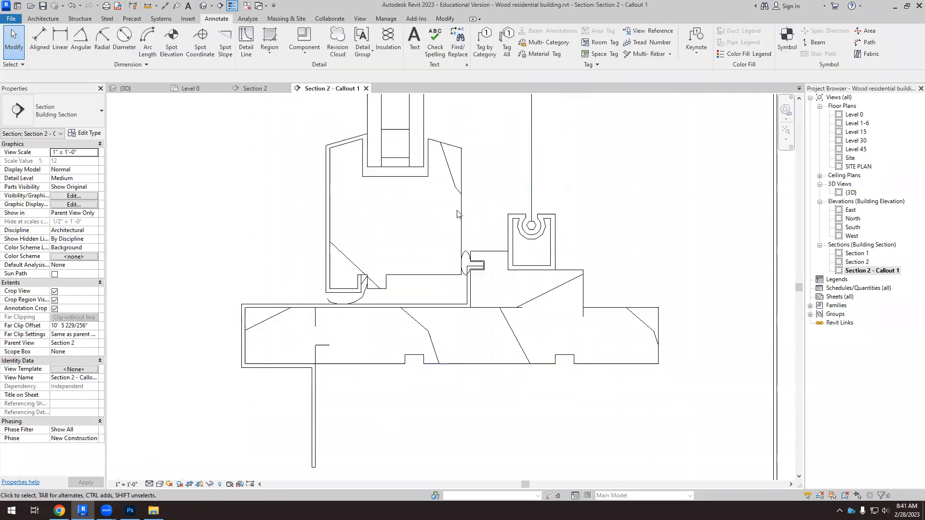
scroll(434, 265, "down", 4)
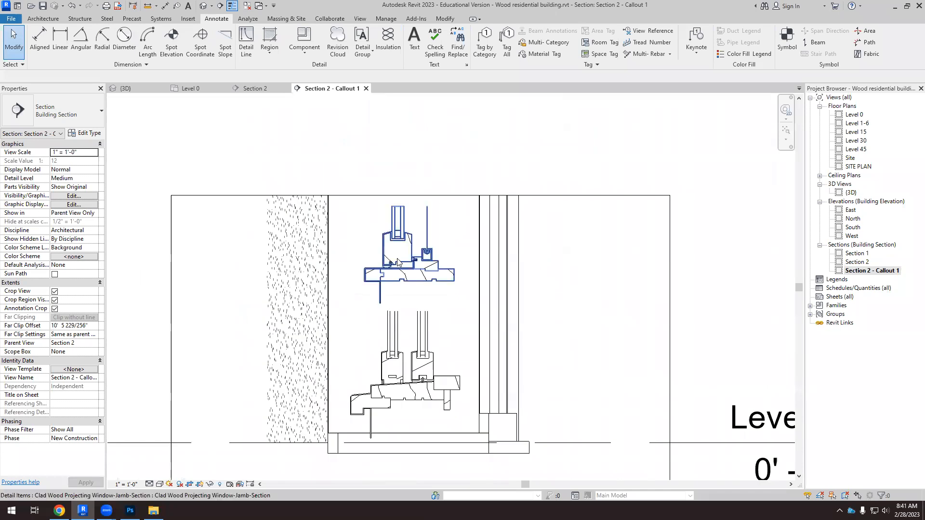
scroll(407, 289, "down", 2)
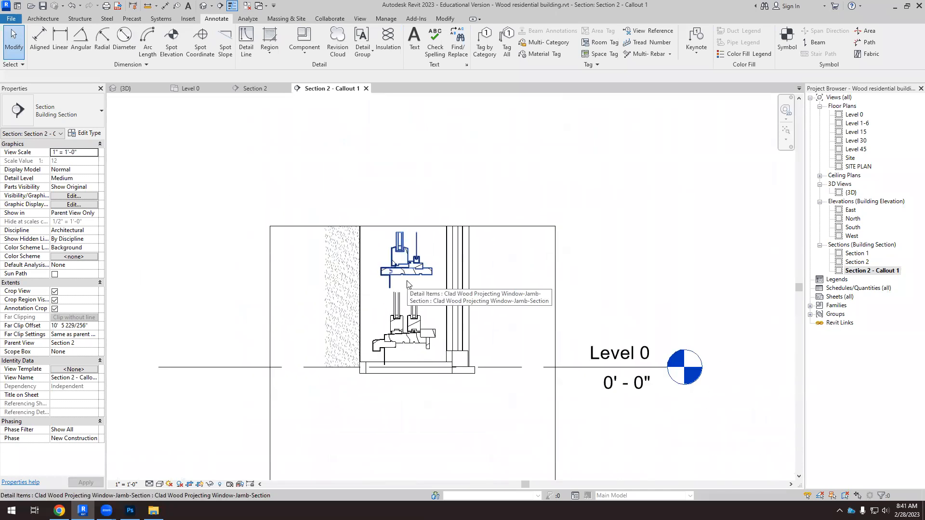
scroll(407, 284, "up", 2)
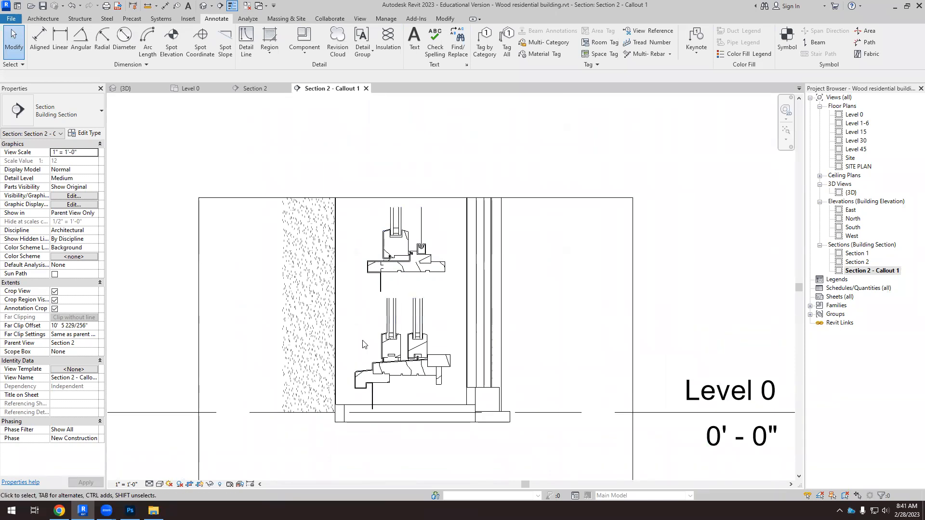
scroll(393, 406, "down", 3)
scroll(393, 406, "down", 3)
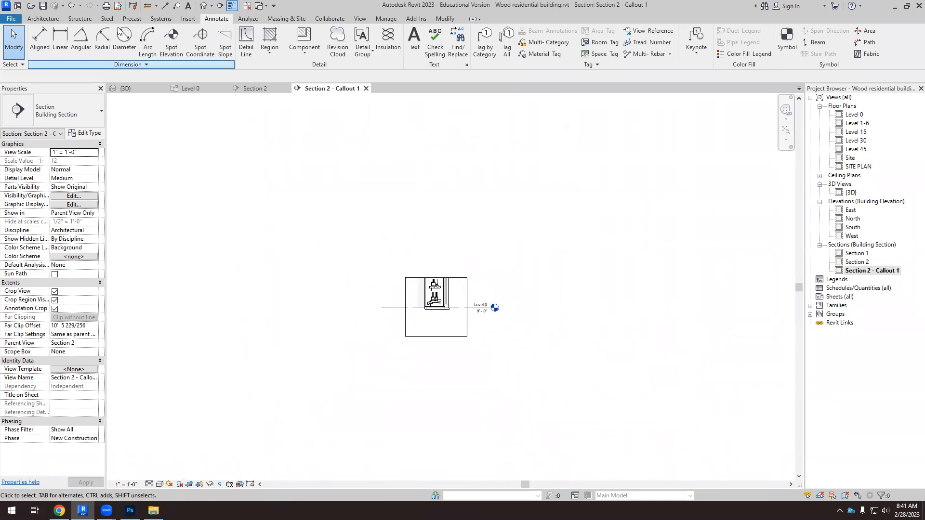
Switch to the 3D view and inspect the wood building's window opening and the separate concrete wall with its window.
left_click(144, 89)
middle_click_drag(417, 371, 484, 341, "shift")
scroll(425, 297, "down", 4)
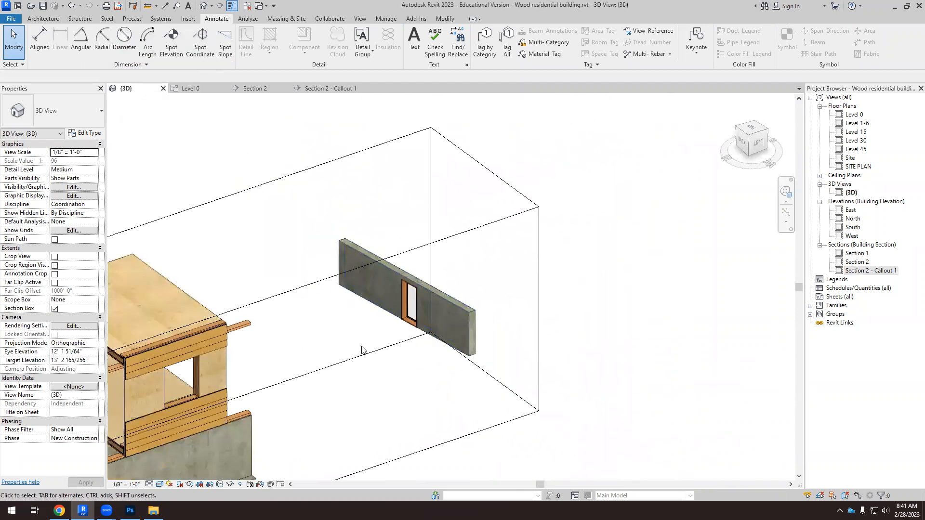
scroll(141, 420, "up", 3)
scroll(141, 420, "up", 2)
scroll(248, 367, "up", 4)
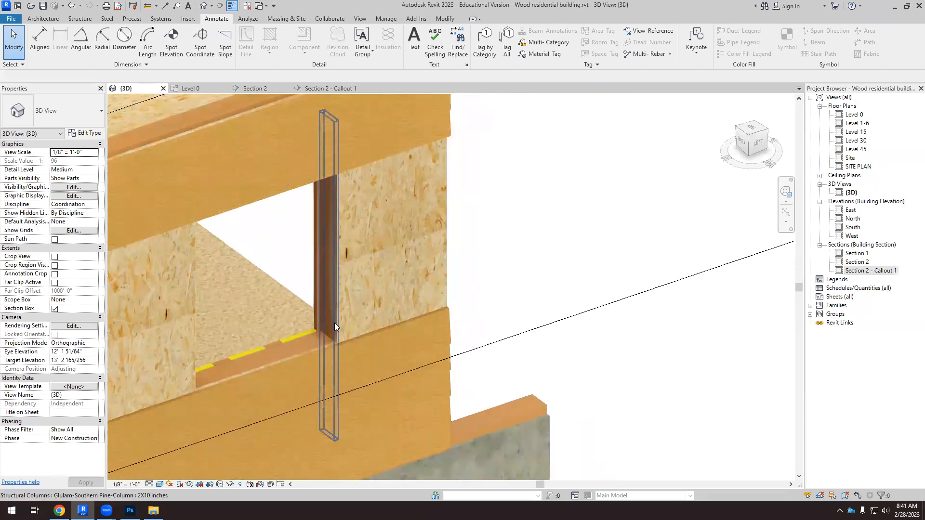
scroll(334, 323, "down", 6)
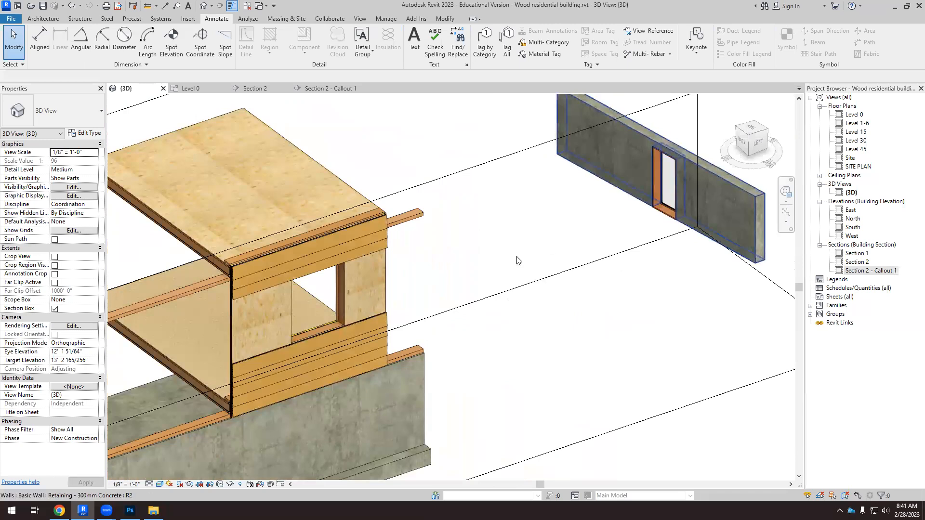
Delete the separate concrete retaining wall and its window from the 3D model.
scroll(517, 260, "down", 4)
middle_click_drag(517, 260, 524, 231, "shift")
left_click_drag(496, 192, 649, 349)
key("Delete")
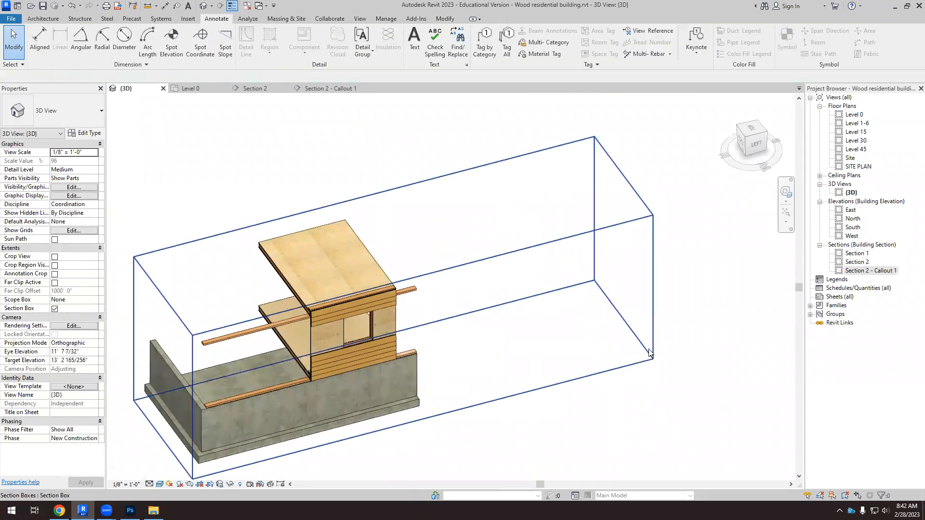
Select everything in Section 2 - Callout 1 and delete it together with the callout view.
left_click(332, 88)
left_click_drag(499, 275, 475, 247)
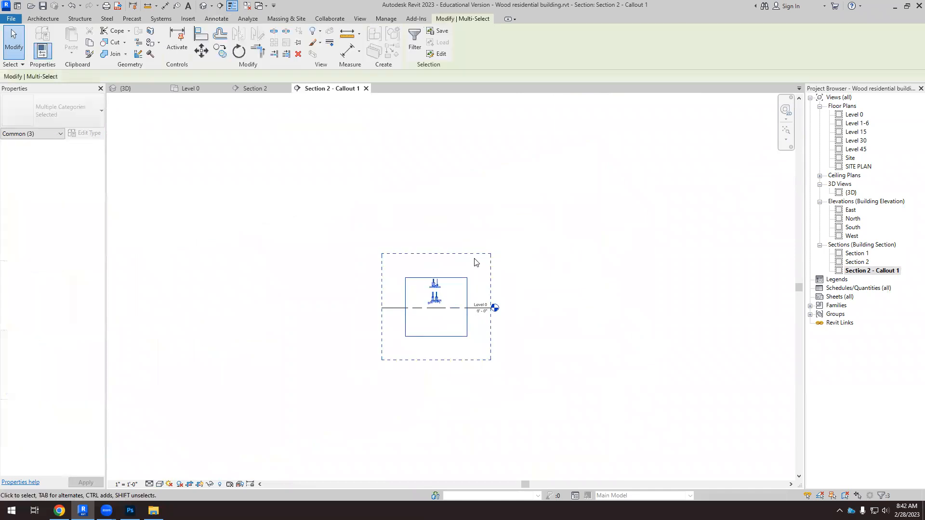
key("Delete")
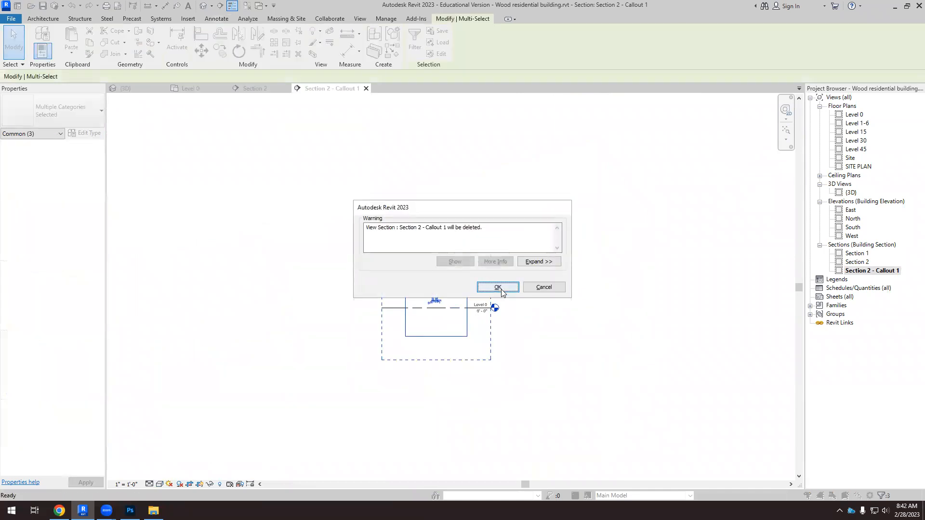
left_click(498, 287)
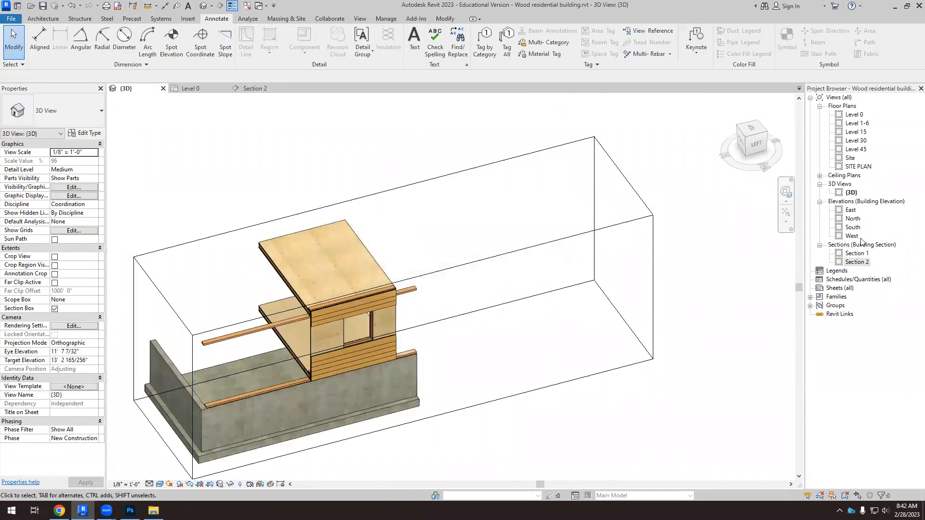
Shorten the 3D view's section box so its far end sits close to the wood building.
scroll(448, 306, "down", 3)
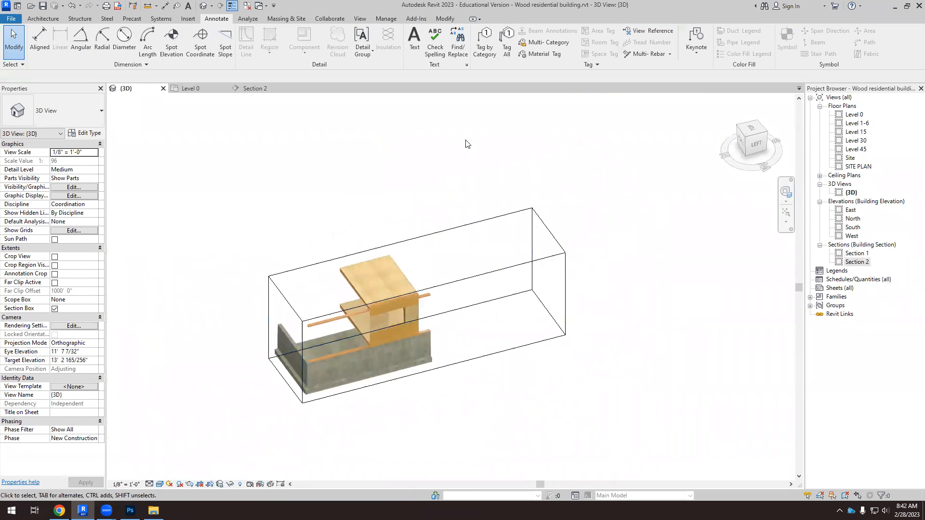
left_click(565, 279)
left_click_drag(548, 272, 462, 279)
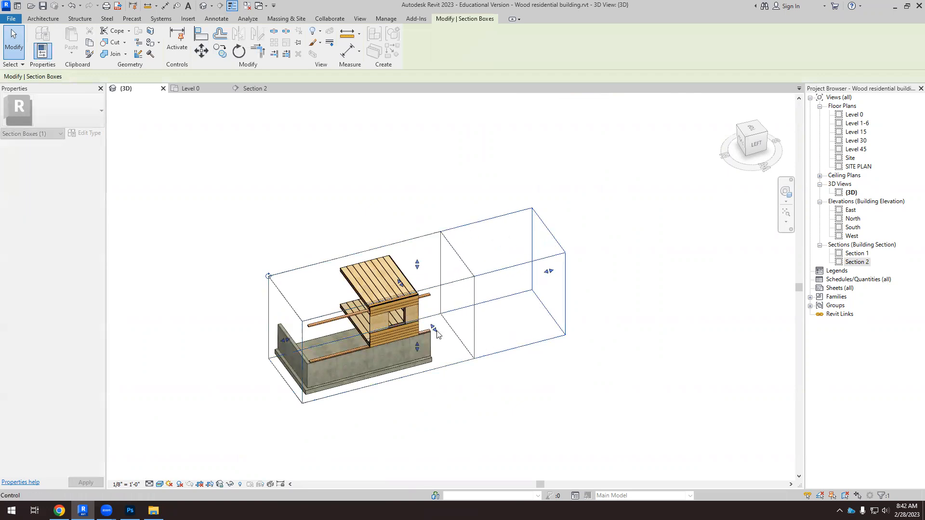
Examine the building's window opening in 3D from outside and inside, including the 4x10 glulam sill framing and wall insulation.
middle_click_drag(437, 395, 400, 332, "shift")
scroll(389, 322, "up", 10)
scroll(381, 302, "up", 2)
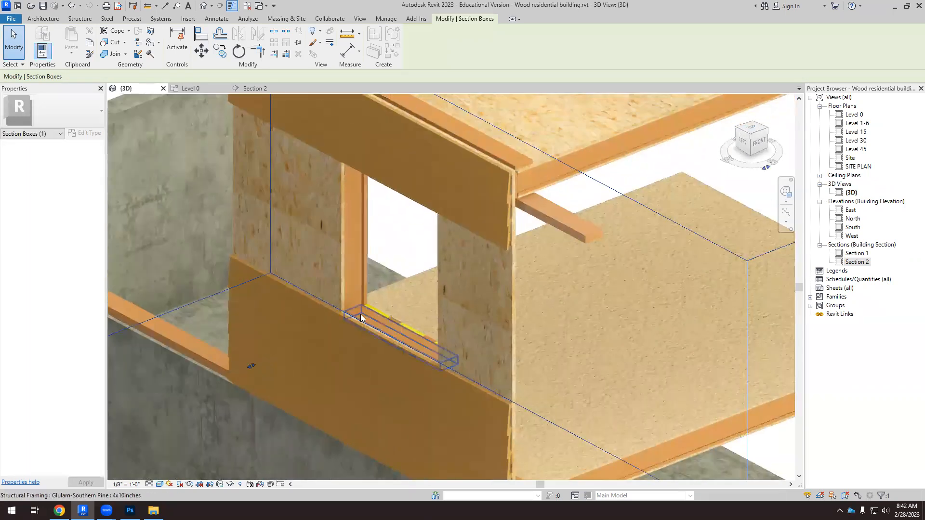
scroll(383, 325, "up", 5)
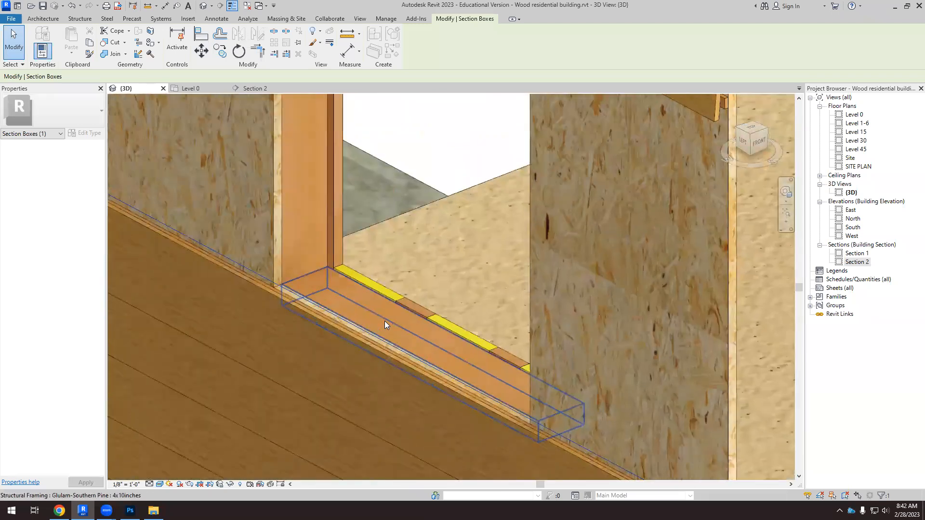
middle_click_drag(390, 323, 413, 335, "shift")
scroll(412, 331, "down", 5)
middle_click_drag(280, 321, 270, 313, "shift")
scroll(330, 340, "up", 6)
scroll(437, 300, "down", 6)
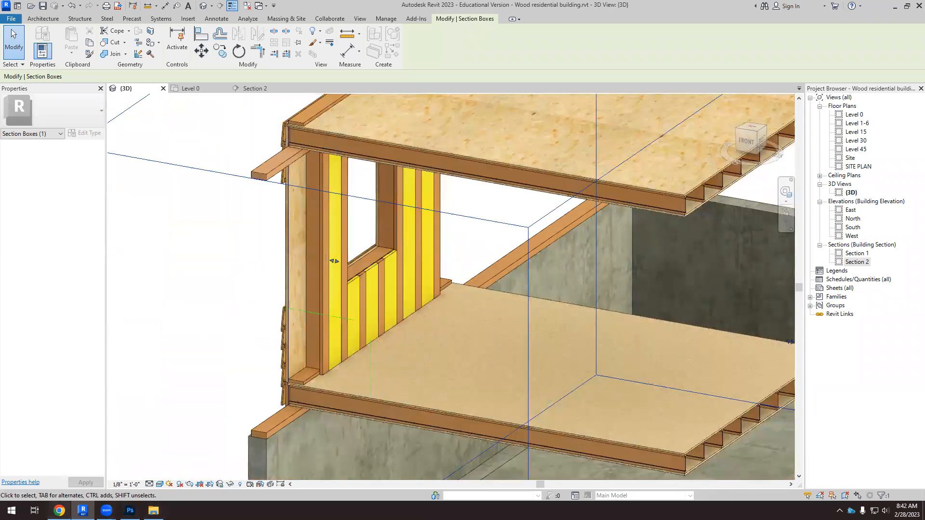
Switch to Chrome and go through the open window detail references to the "window detail pvc" search page.
left_click(59, 511)
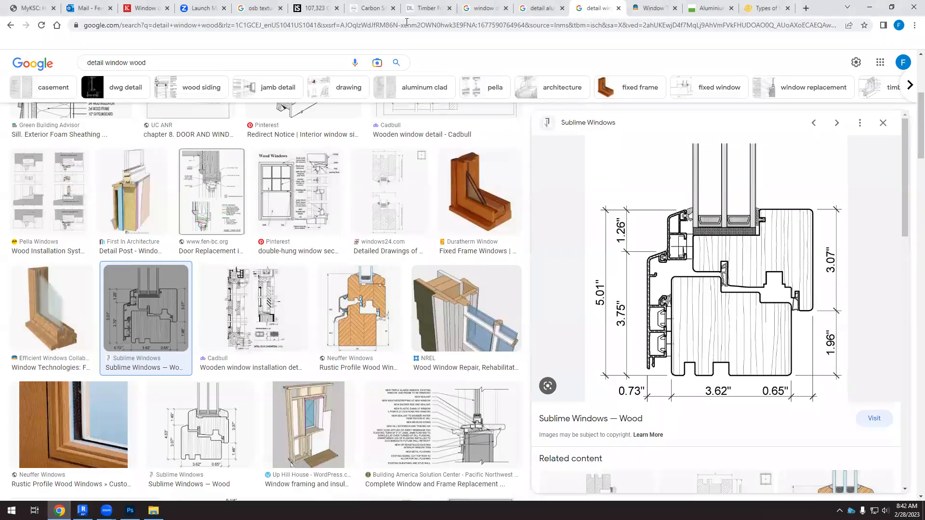
left_click(429, 8)
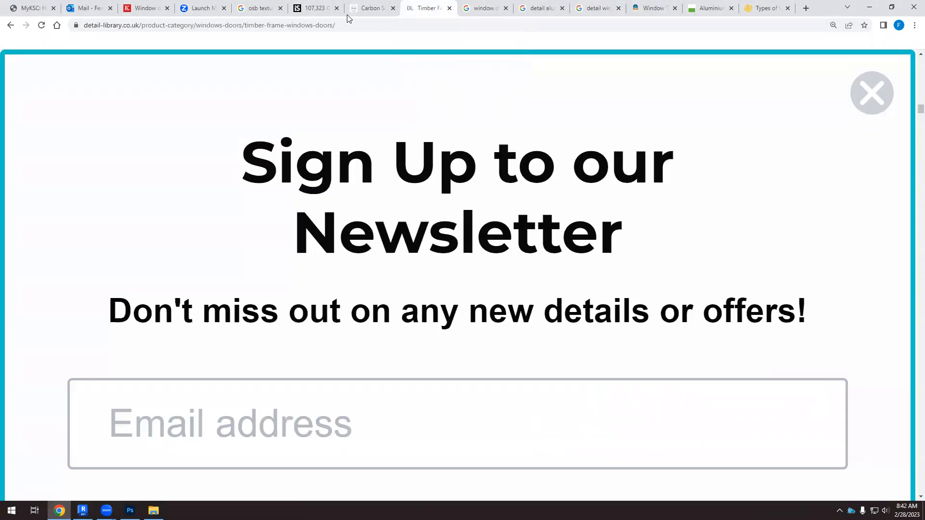
left_click(372, 8)
left_click(483, 10)
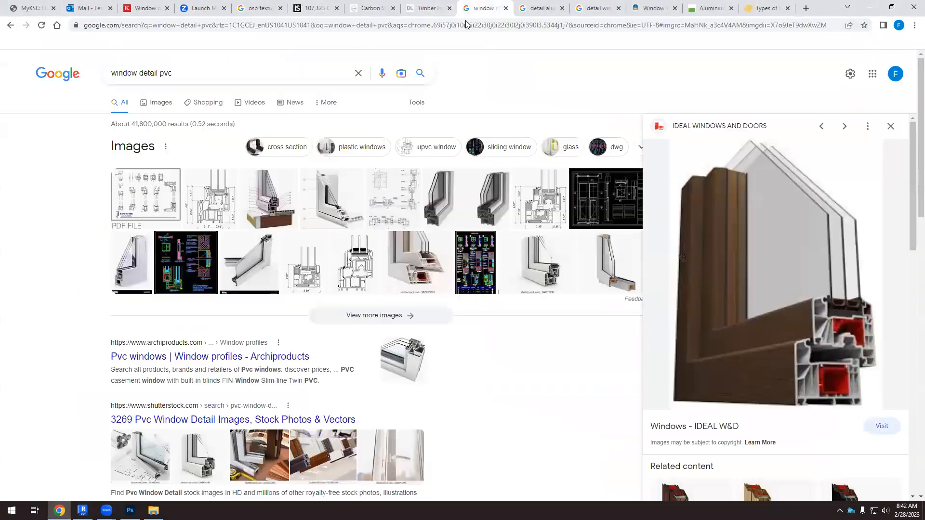
Browse the timber frame window and door details on detail-library.co.uk, from the Passivhaus window sections to the larsen truss details.
left_click(425, 9)
left_click(878, 103)
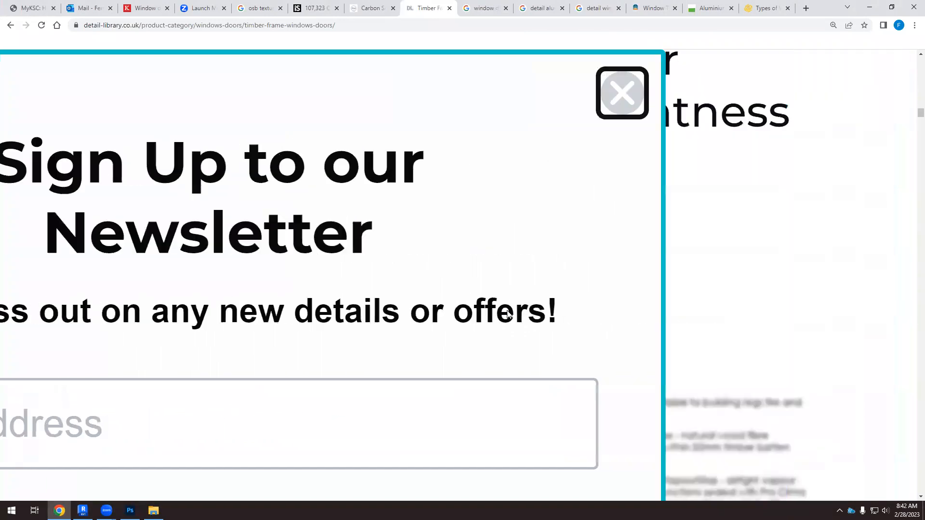
scroll(475, 316, "down", 8)
scroll(442, 295, "down", 15)
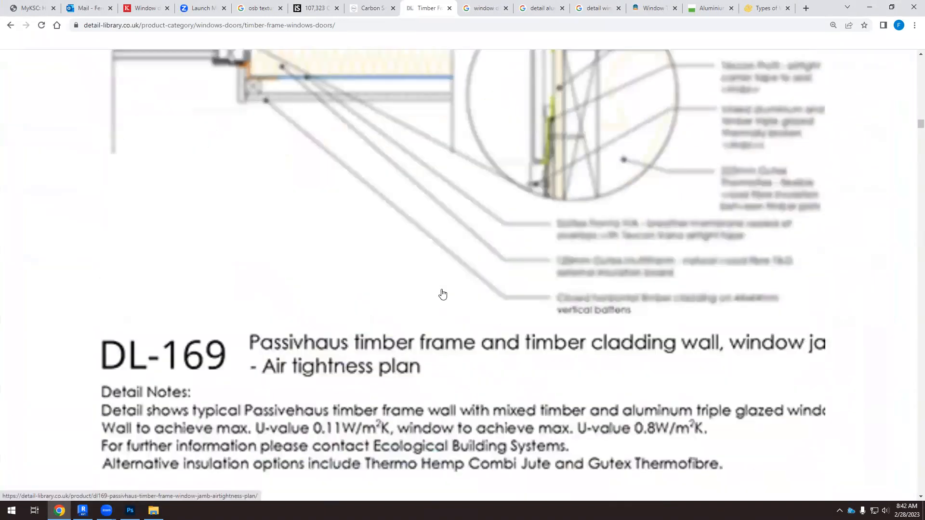
scroll(441, 289, "down", 10)
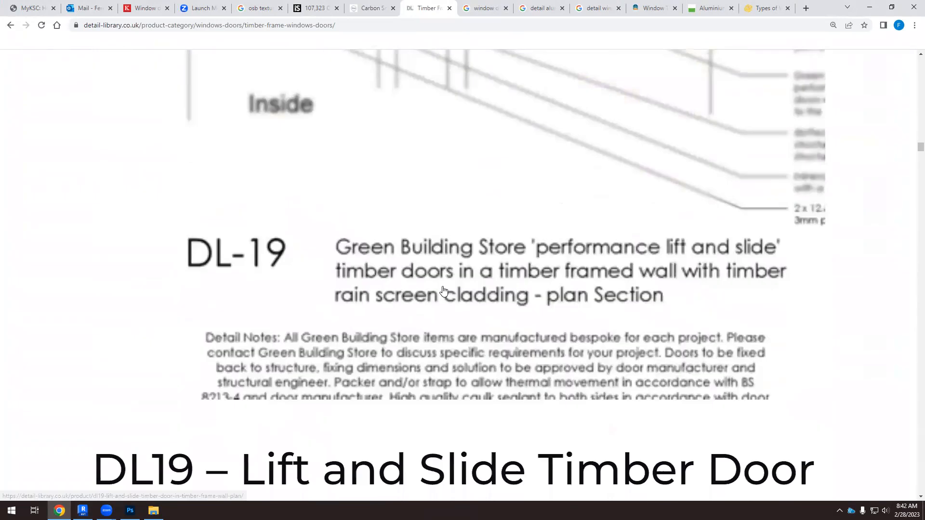
scroll(406, 379, "down", 12)
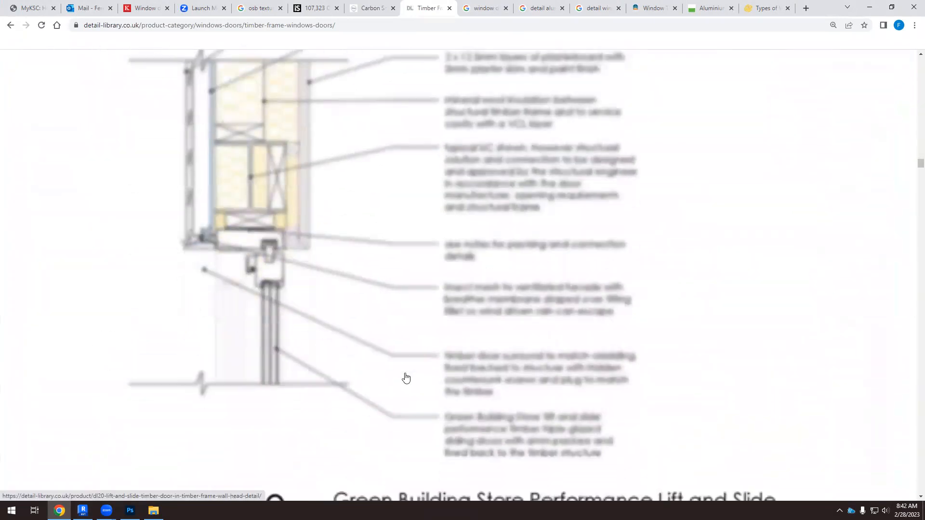
scroll(410, 369, "down", 12)
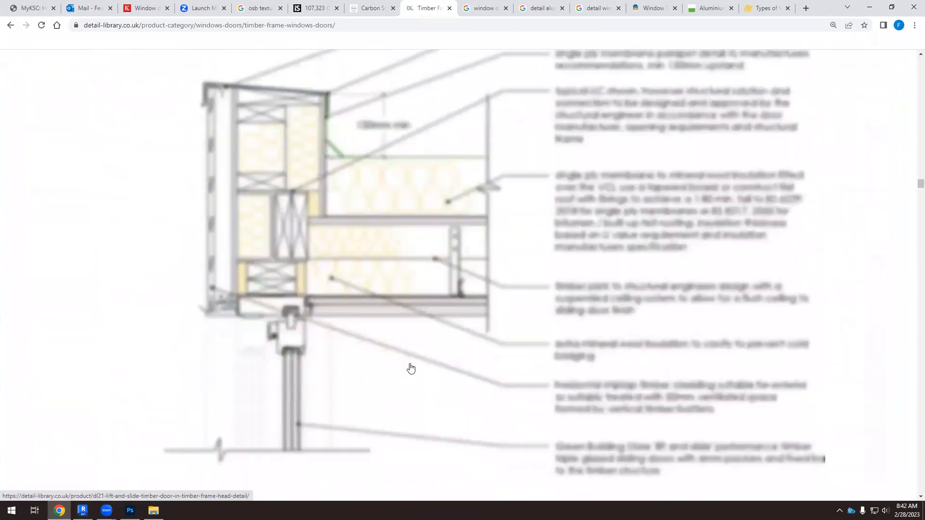
scroll(411, 369, "up", 2)
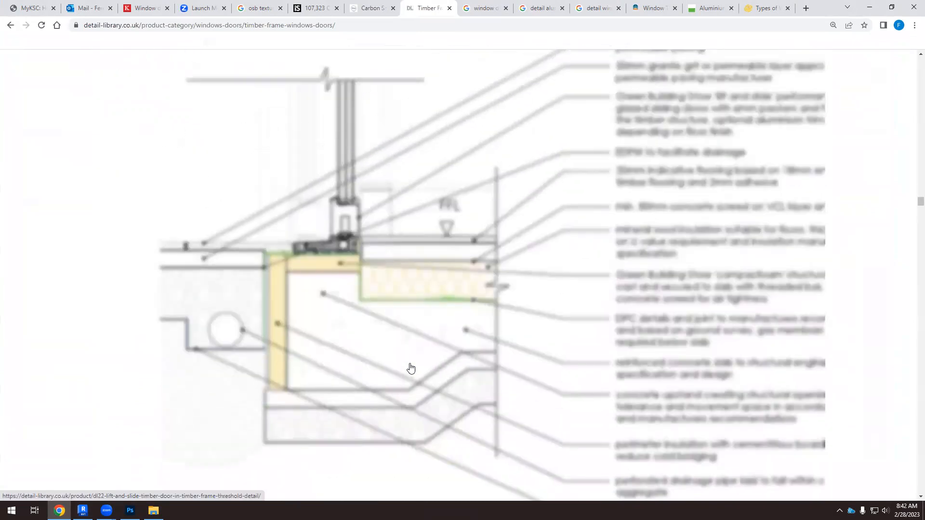
scroll(470, 347, "down", 1, "ctrl")
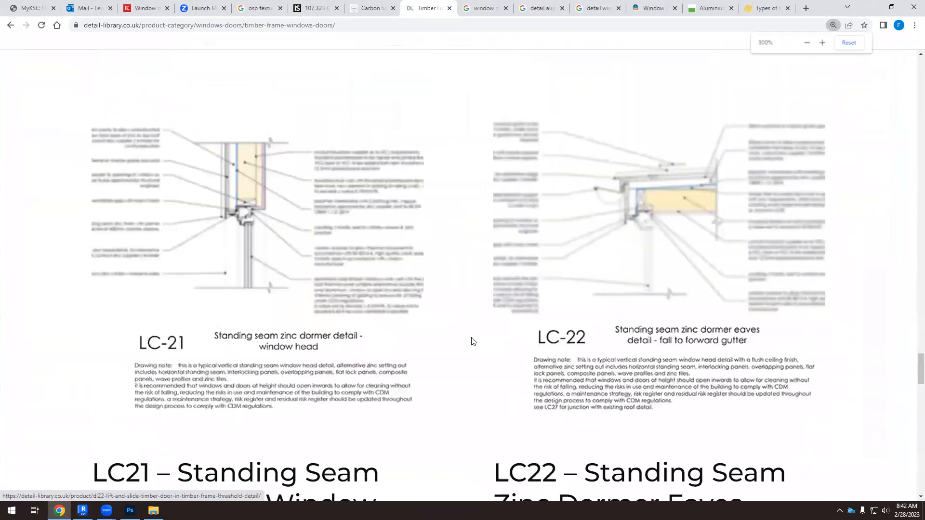
scroll(474, 341, "down", 2, "ctrl")
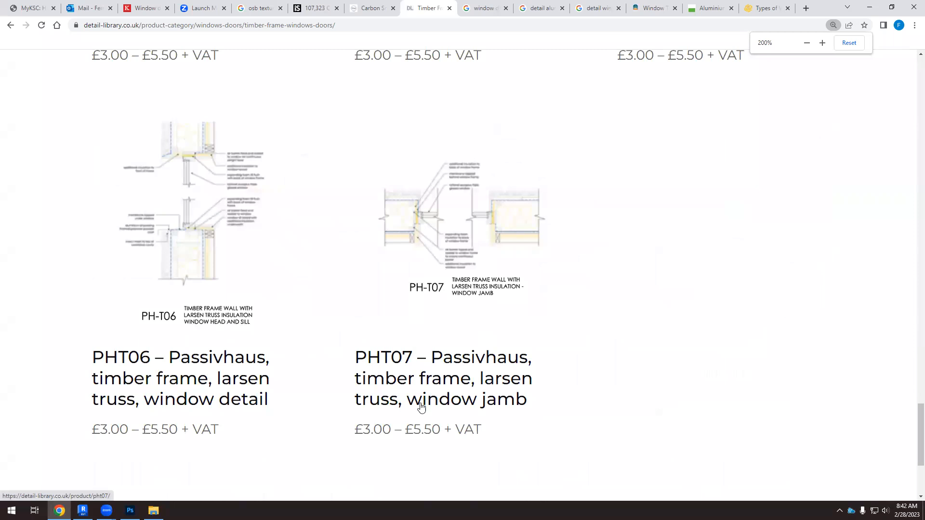
scroll(421, 407, "up", 10)
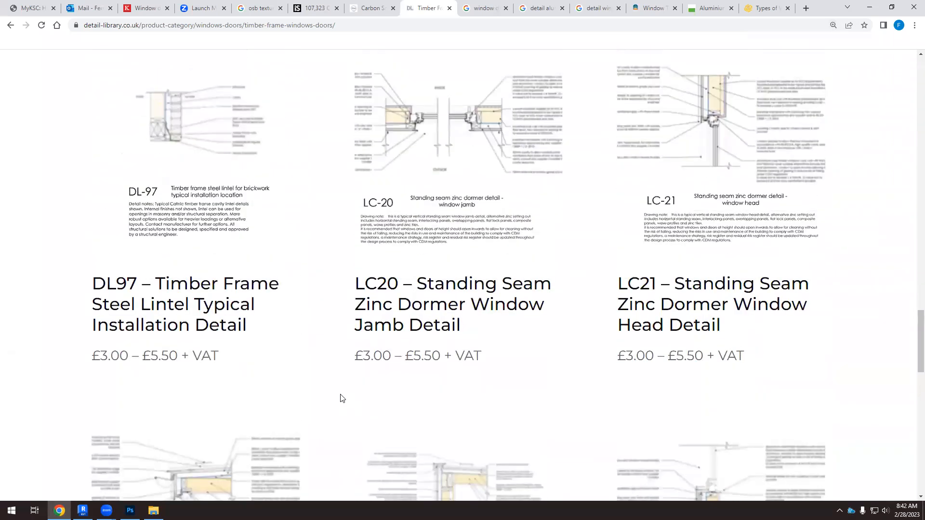
scroll(341, 398, "up", 15)
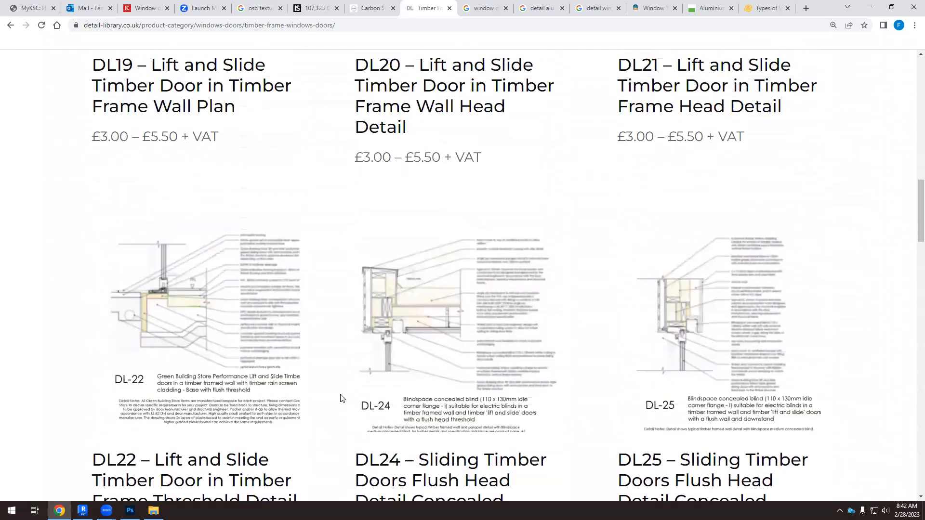
scroll(340, 398, "up", 10)
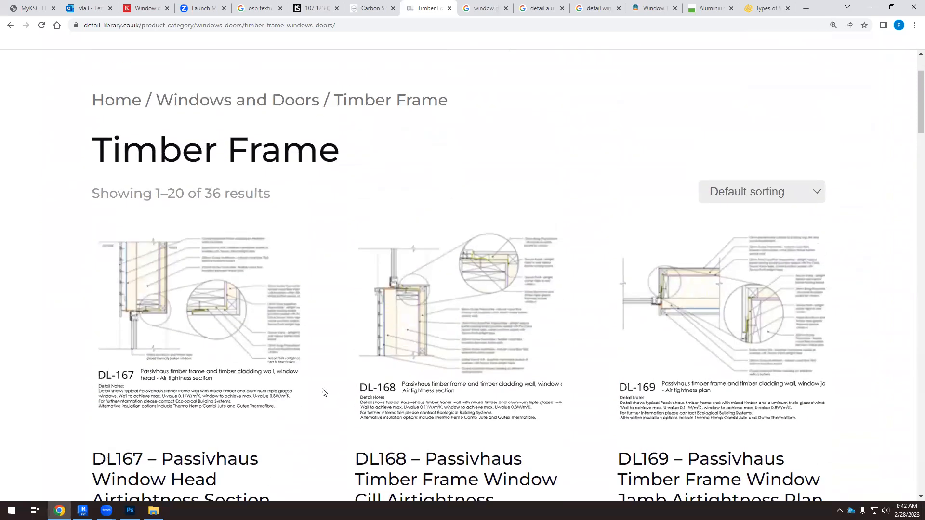
Open the DL168 Passivhaus timber frame window cill detail and dismiss the membership banner covering its drawing.
left_click(420, 317)
scroll(460, 309, "up", 1, "ctrl")
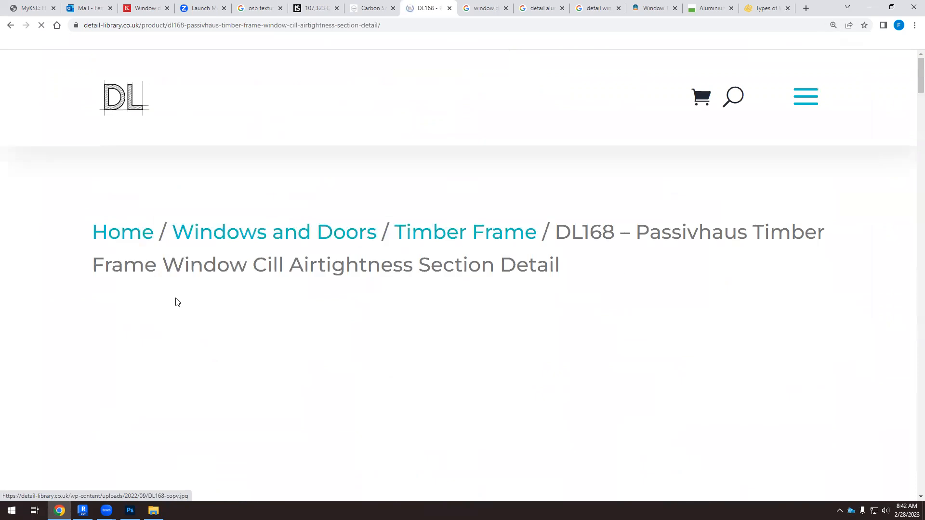
scroll(337, 311, "down", 3)
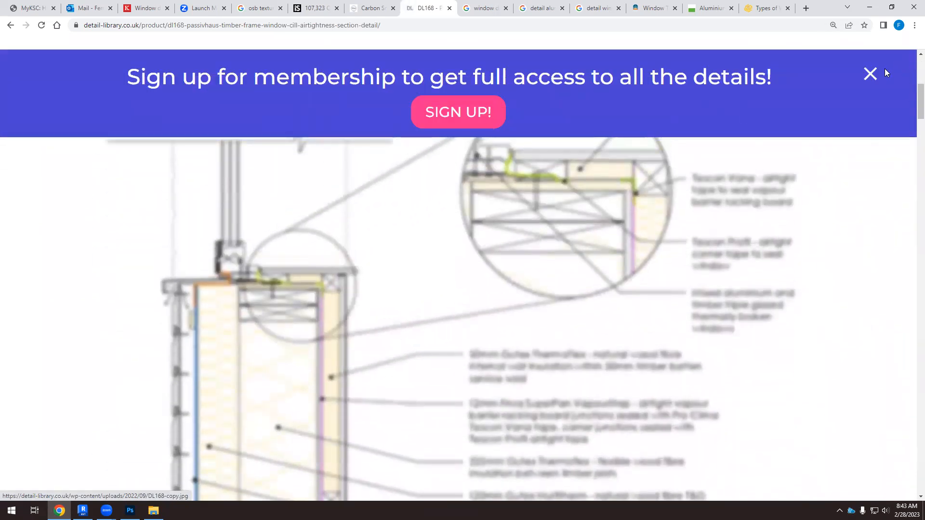
left_click(871, 74)
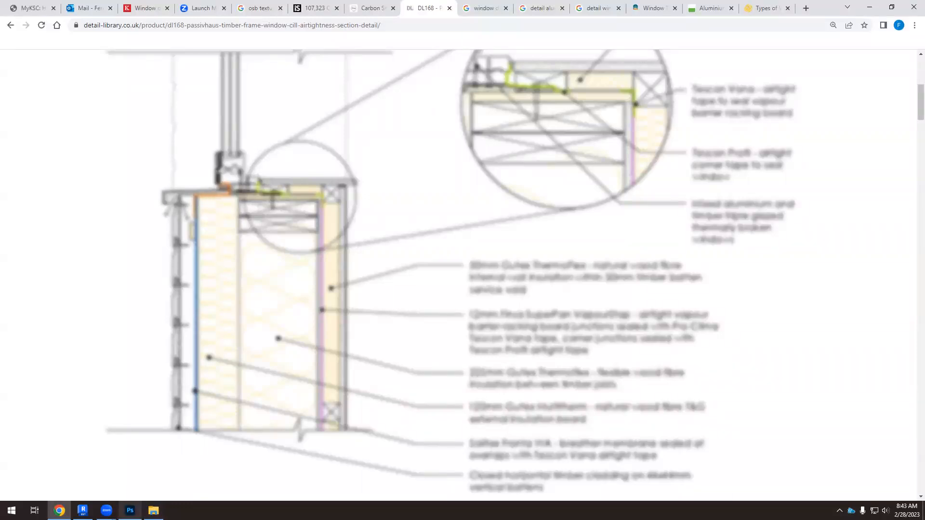
Switch to Revit and examine the building's window opening in 3D, from the exterior wall face to the inside sill framing.
left_click(82, 511)
middle_click_drag(350, 283, 363, 304, "shift")
scroll(364, 303, "up", 4)
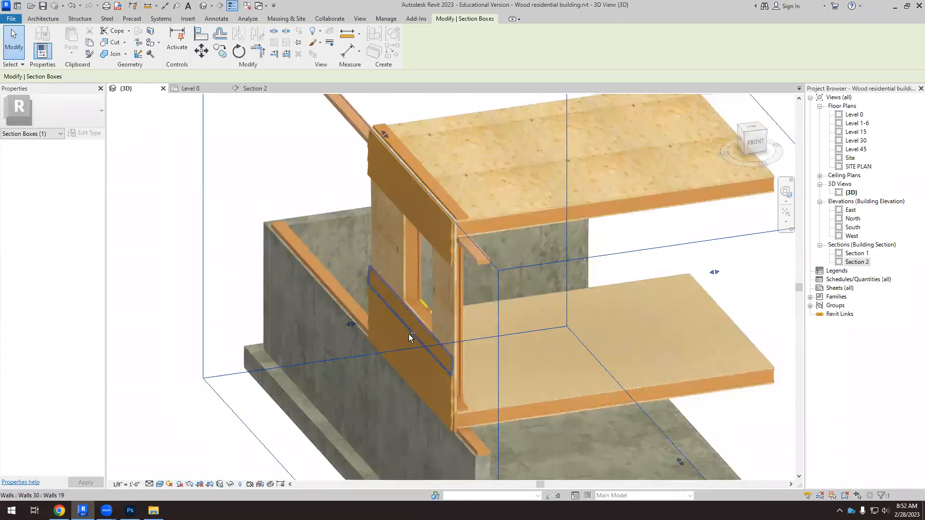
scroll(507, 355, "down", 3)
middle_click_drag(507, 356, 383, 251, "shift")
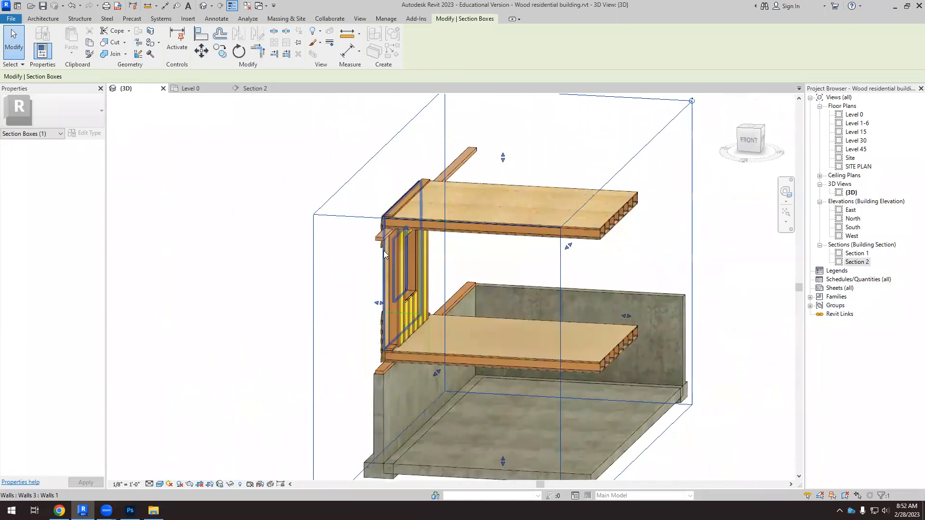
scroll(434, 334, "up", 6)
middle_click_drag(477, 368, 453, 328, "shift")
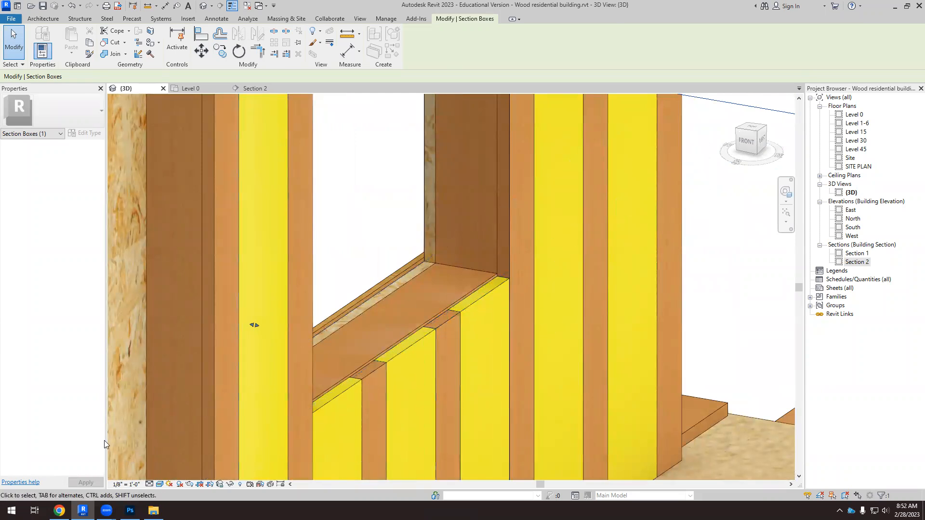
Switch to Chrome and compare the DL167 window head detail with the DL168 window cill detail.
left_click(60, 511)
scroll(176, 354, "up", 4)
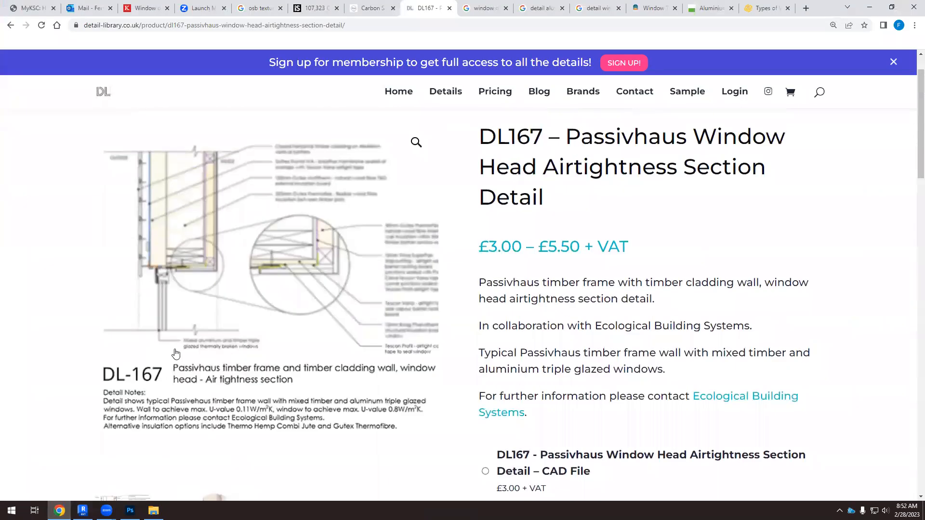
scroll(299, 275, "down", 1, "ctrl")
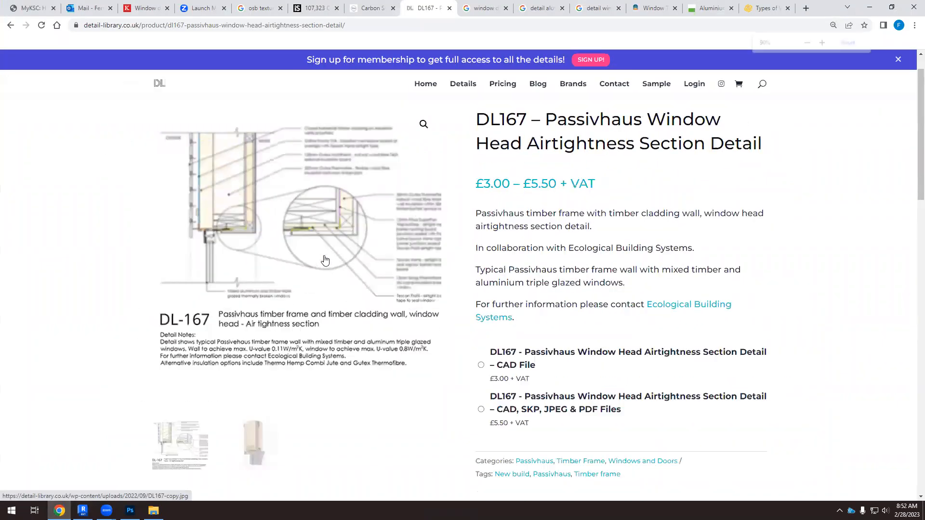
left_click(10, 25)
left_click(364, 242)
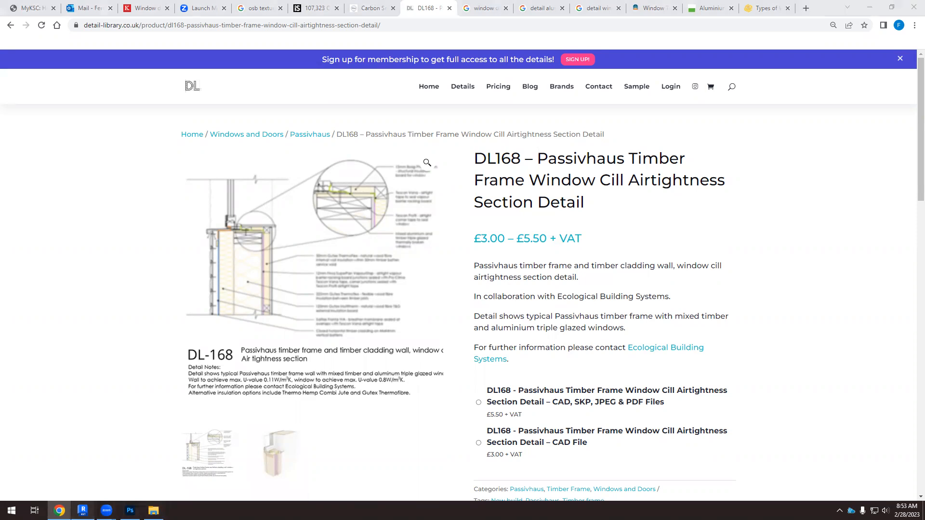
Switch to Revit and delete the Section 2 marker and its view from the Level 0 floor plan.
left_click(82, 510)
scroll(393, 312, "down", 3)
middle_click_drag(445, 345, 535, 354, "shift")
scroll(438, 286, "down", 6)
left_click(191, 89)
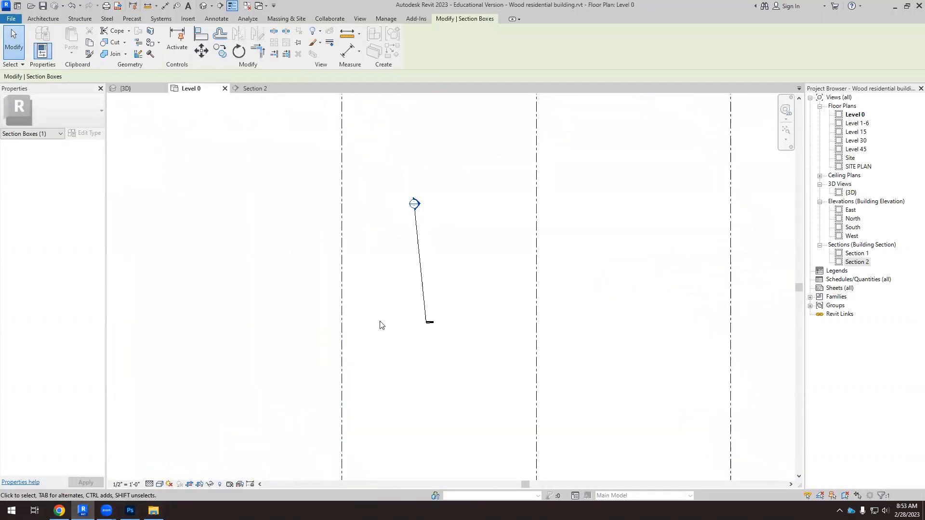
scroll(390, 327, "down", 2)
left_click(406, 311)
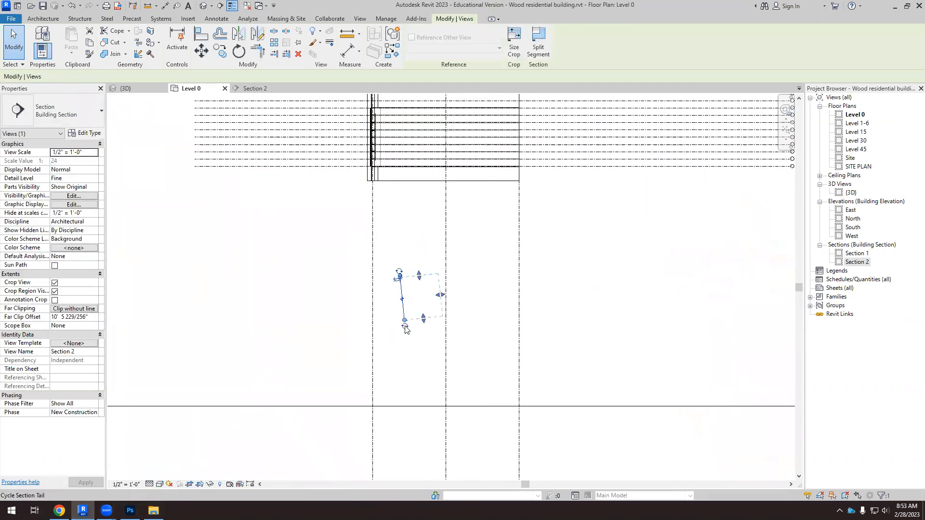
key("Delete")
left_click(498, 289)
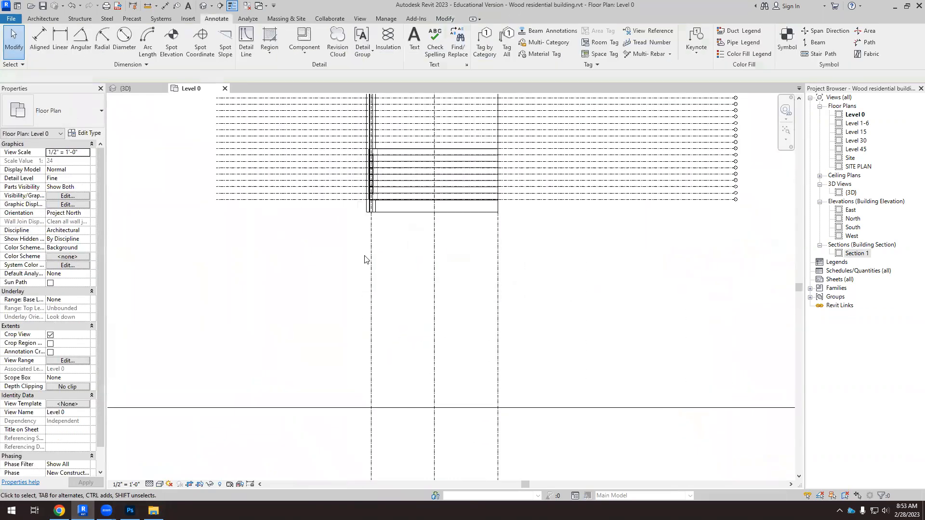
Save the project and draw a horizontal reference plane across the exterior wall at the window opening, midway between two framing grid lines.
scroll(378, 148, "up", 5)
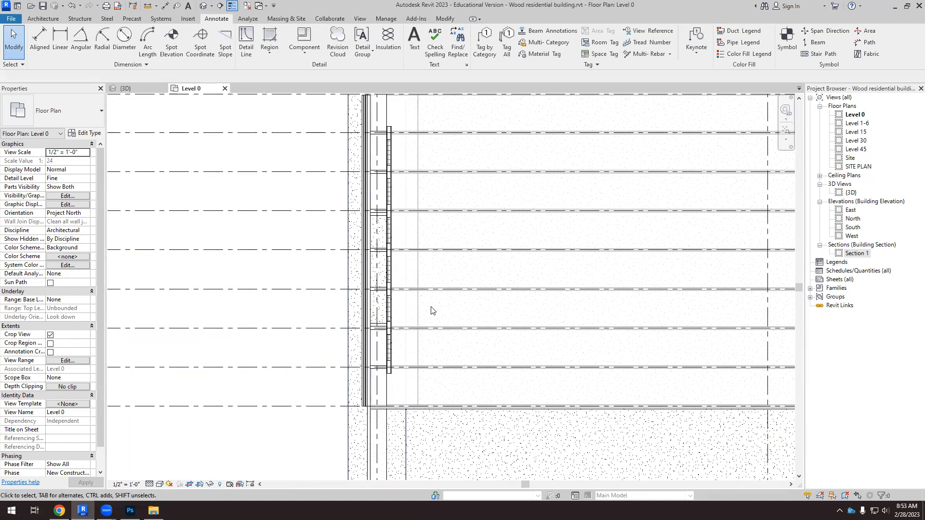
scroll(378, 324, "up", 1)
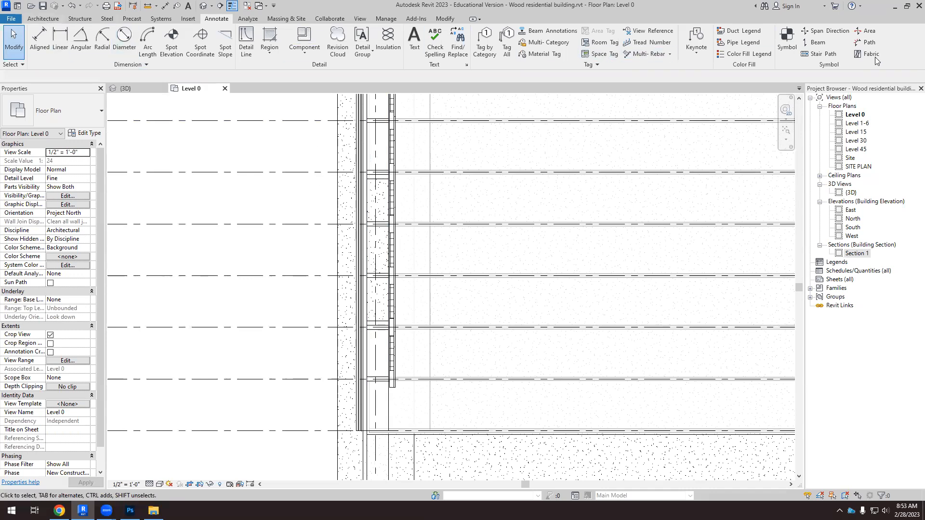
left_click(44, 19)
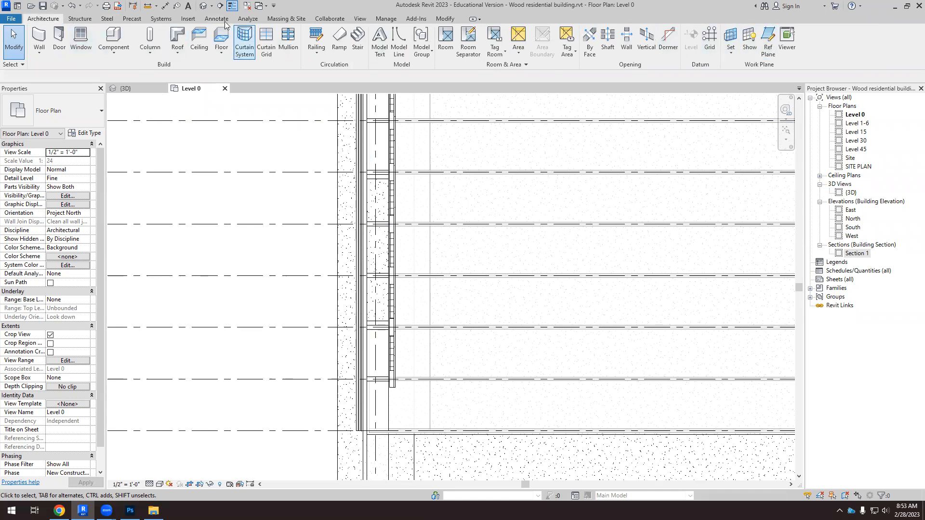
left_click(769, 46)
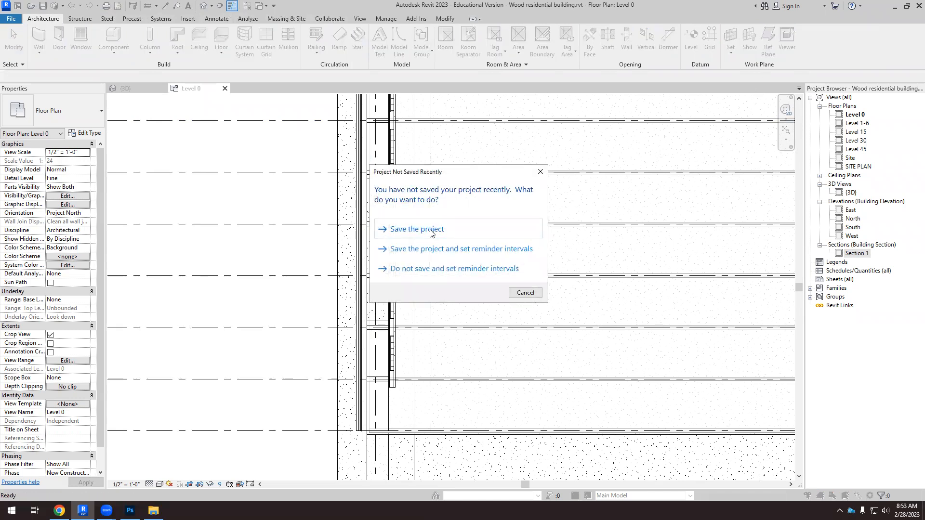
left_click(431, 231)
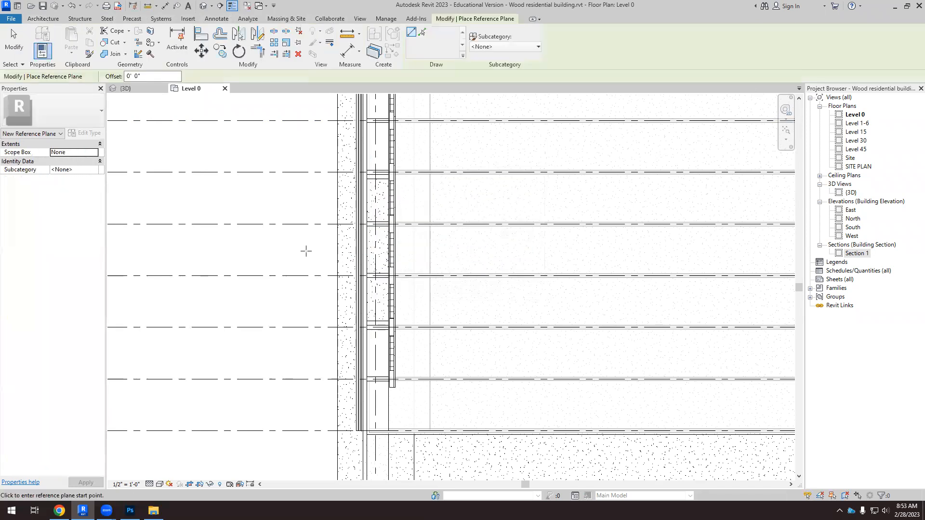
left_click(272, 250)
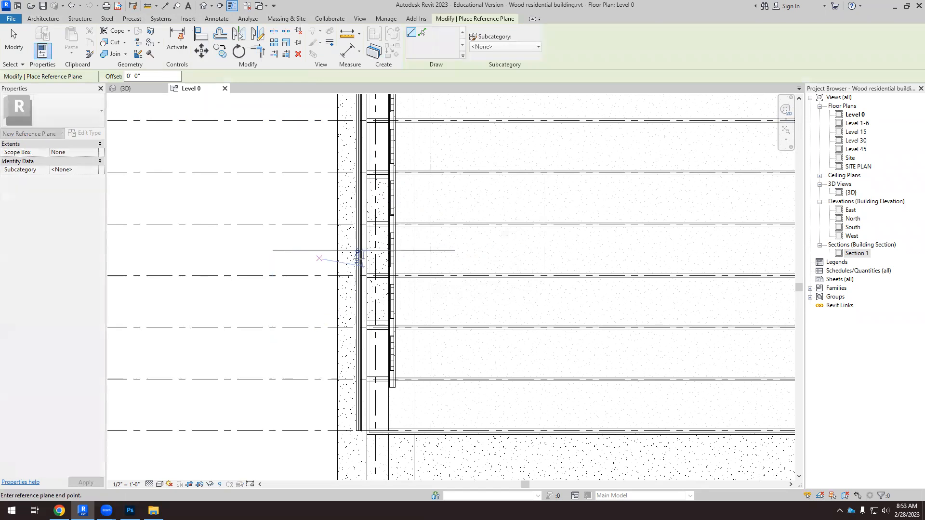
left_click(506, 249)
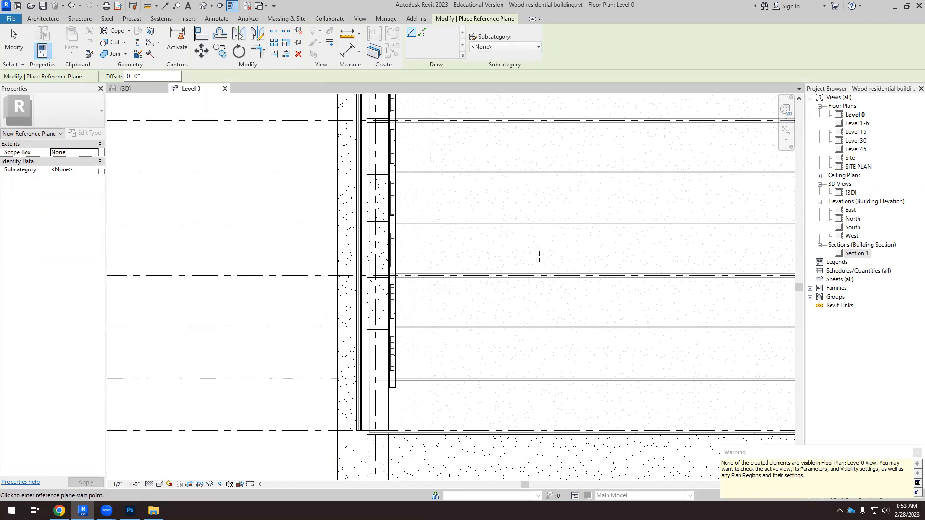
Reveal hidden elements, unhide the reference plane category in the Level 0 plan, and leave the reveal mode.
left_click(220, 485)
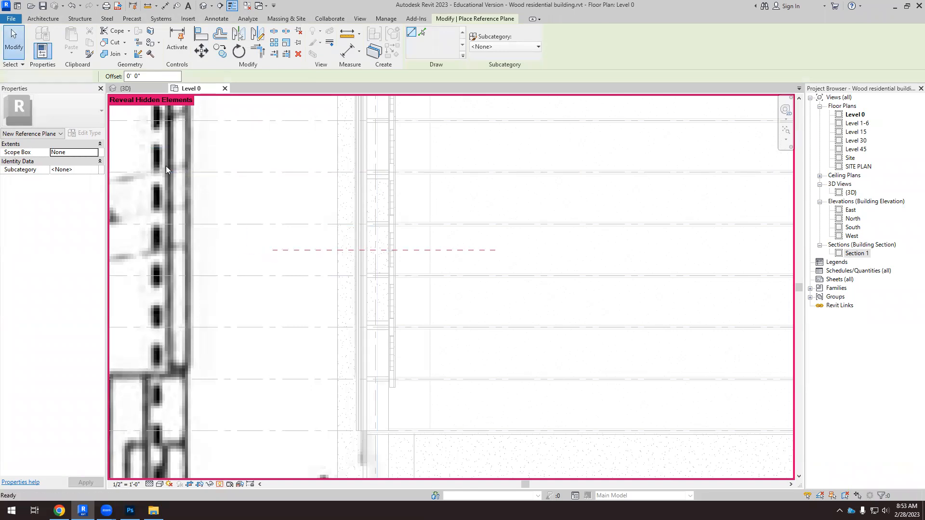
key("Escape")
key("Escape")
right_click(282, 254)
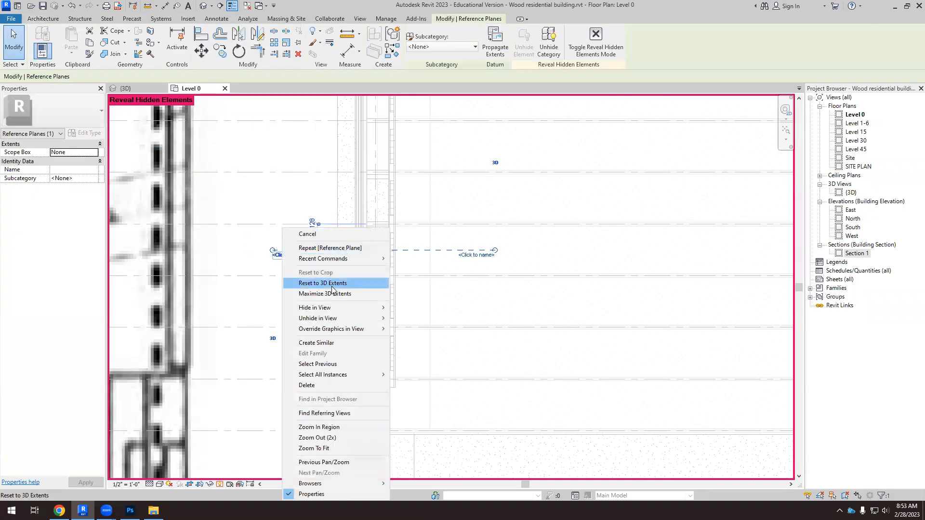
mouse_move(366, 311)
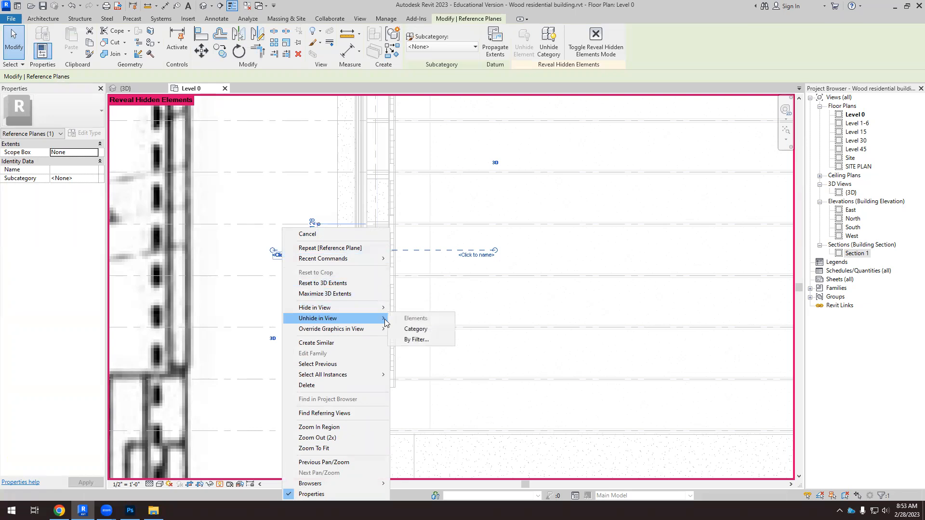
left_click(415, 329)
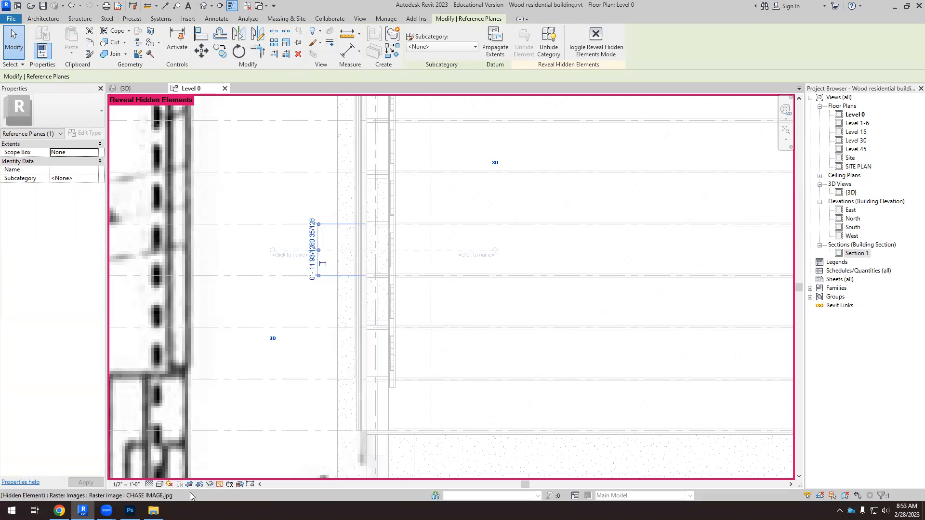
left_click(219, 485)
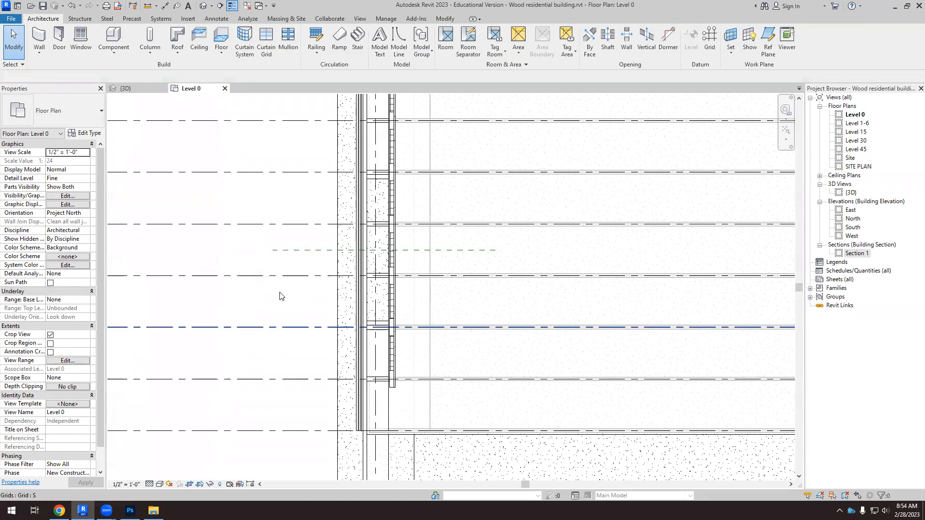
Name the horizontal reference plane across the window opening "mid window".
left_click(281, 255)
left_click(284, 259)
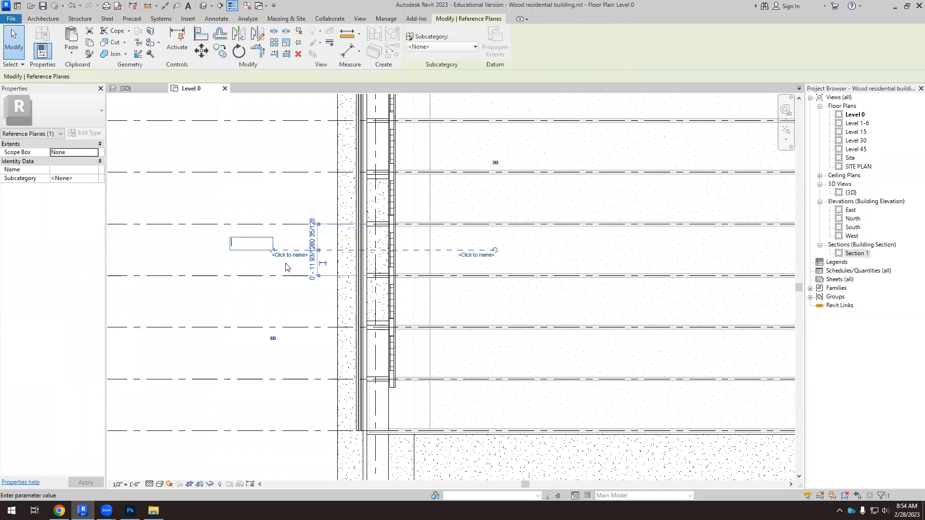
type("mid window")
key("Return")
In the 3D view, pull the section box back to cut the model through the window opening, and face the sill from the front.
left_click(126, 88)
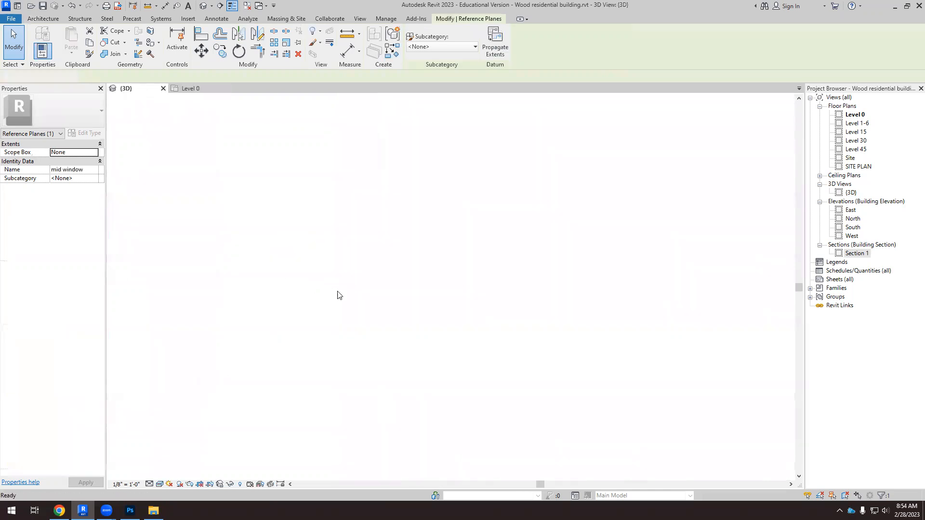
scroll(432, 369, "up", 6)
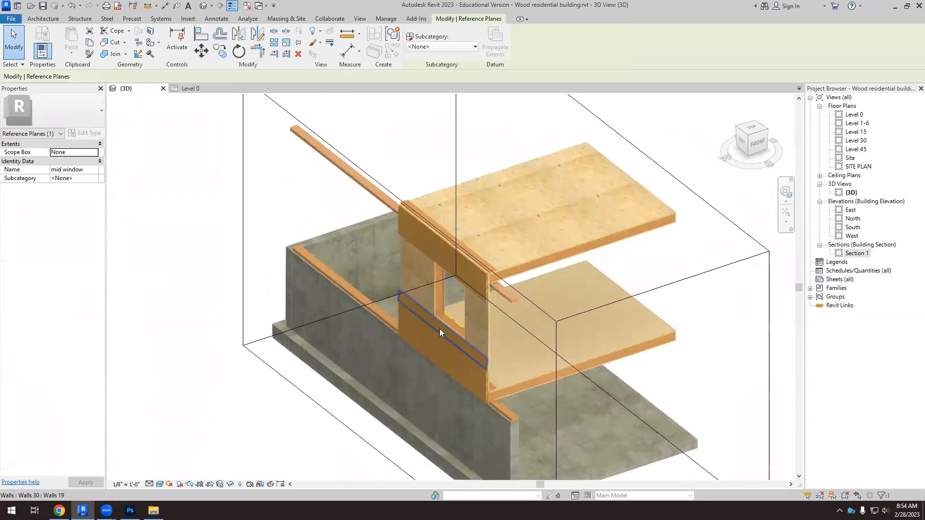
scroll(472, 308, "down", 6)
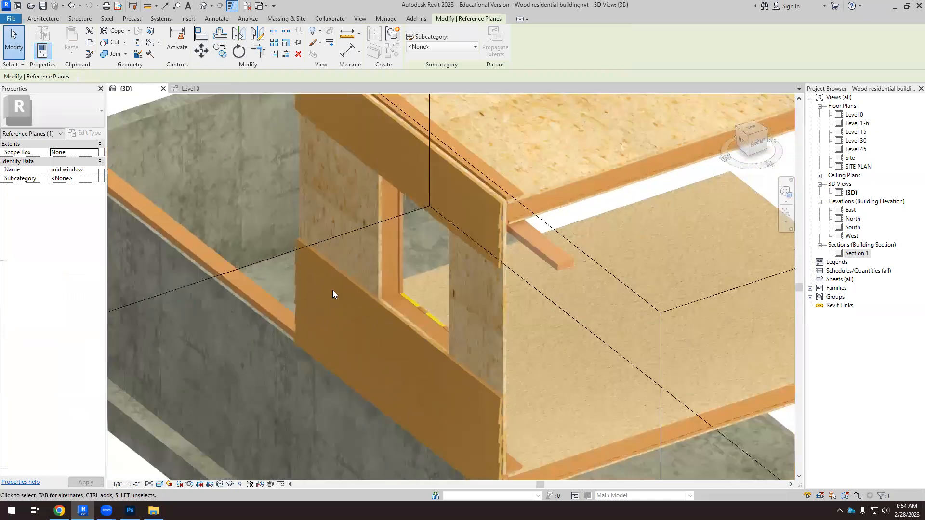
scroll(398, 312, "down", 5)
left_click(525, 375)
middle_click_drag(512, 379, 543, 326, "shift")
left_click_drag(548, 326, 462, 314)
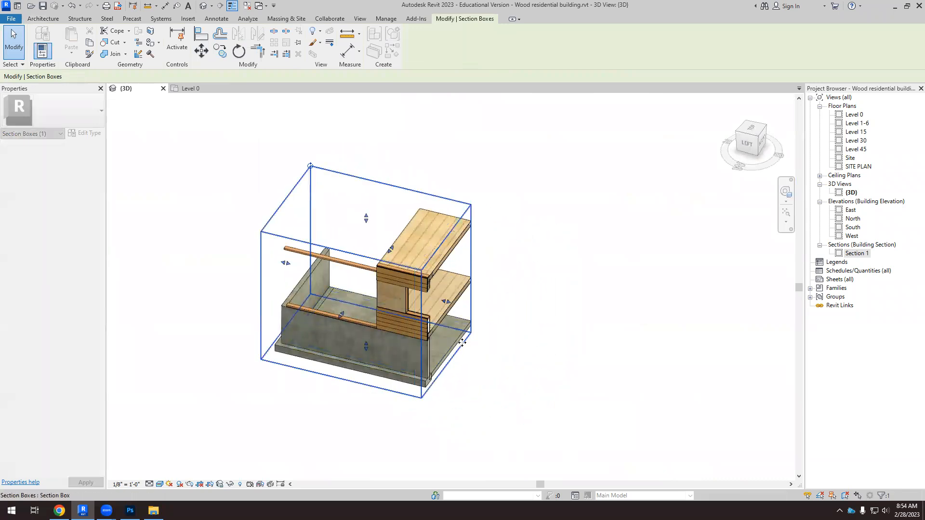
middle_click_drag(512, 366, 733, 227, "shift")
left_click(750, 147)
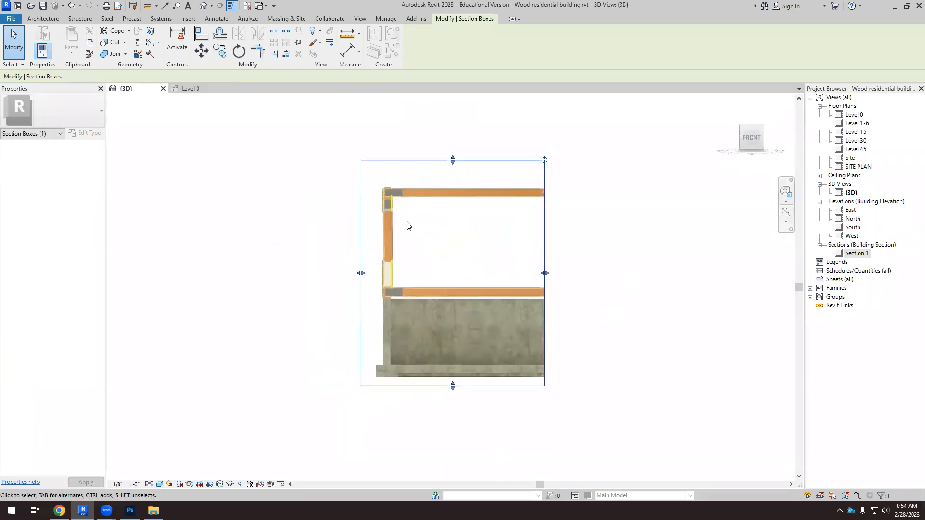
scroll(341, 269, "up", 5)
scroll(331, 228, "up", 6)
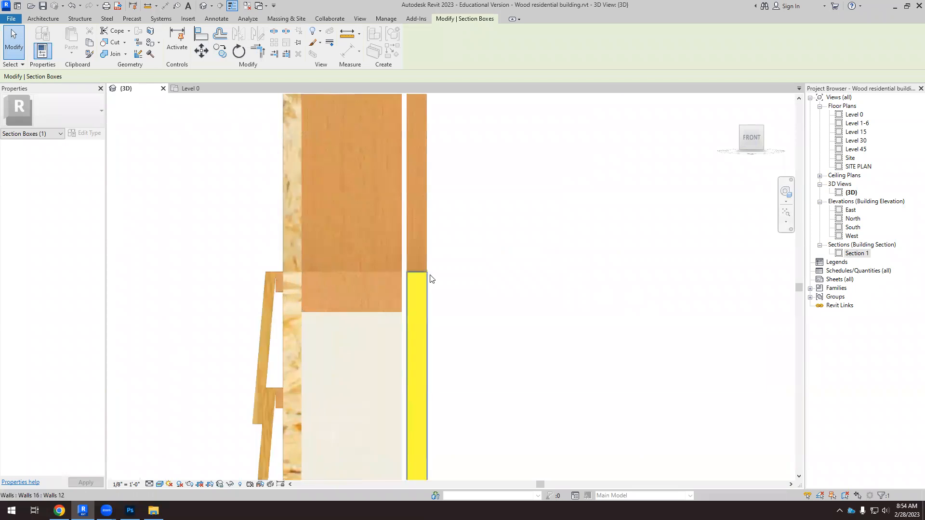
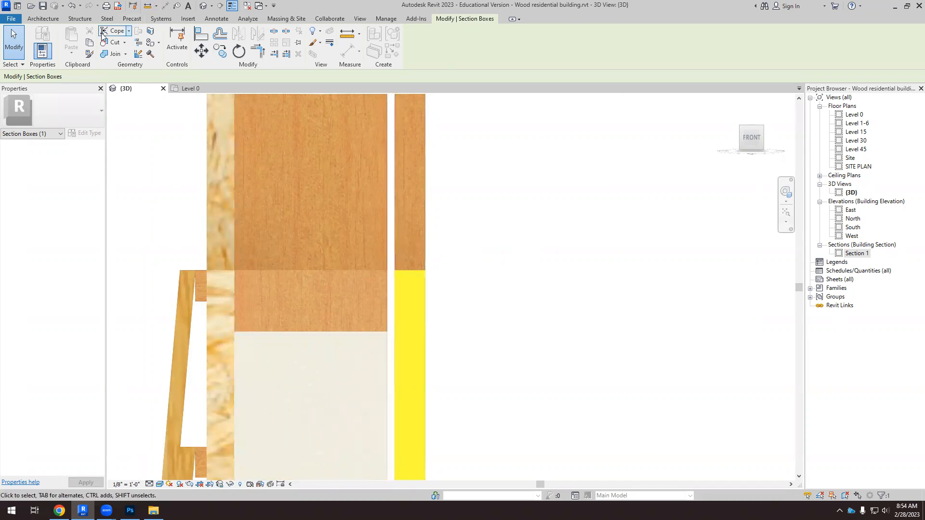
Start a straight model line and set its work plane to the reference plane mid window.
left_click(48, 19)
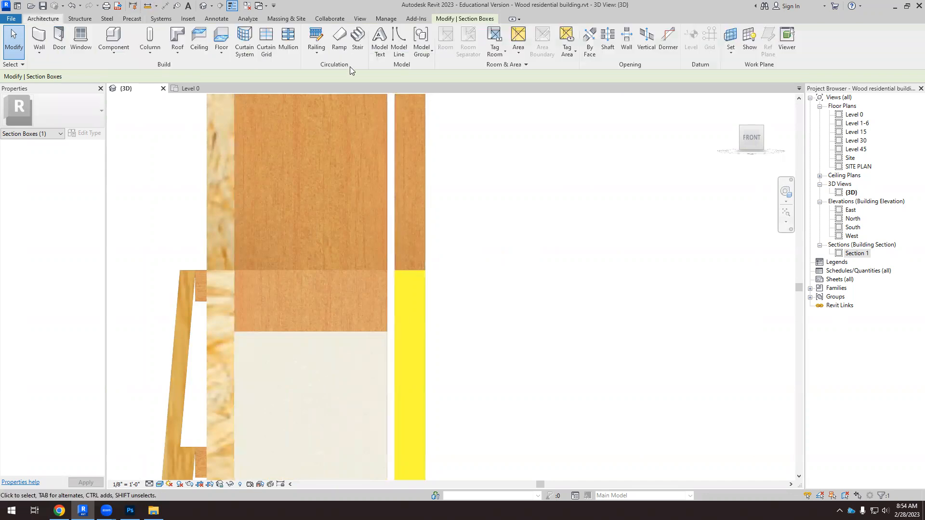
left_click(399, 44)
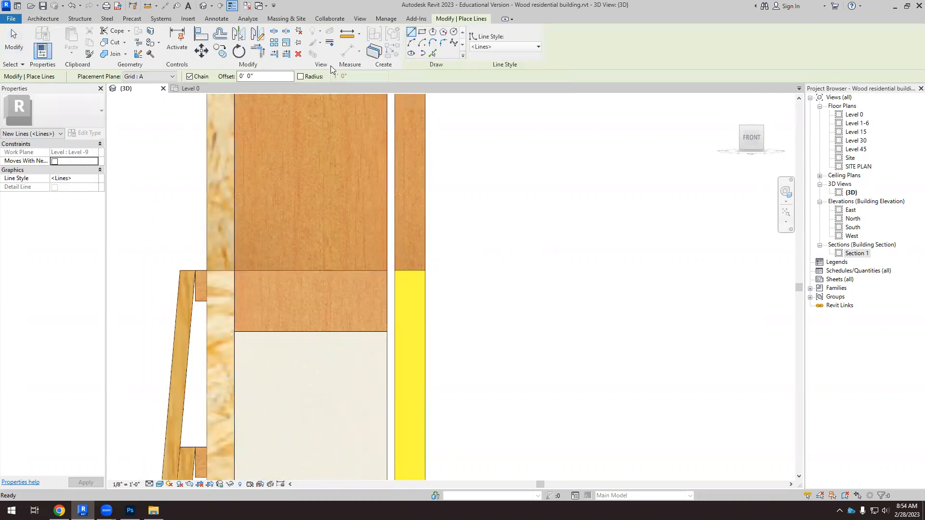
left_click(410, 42)
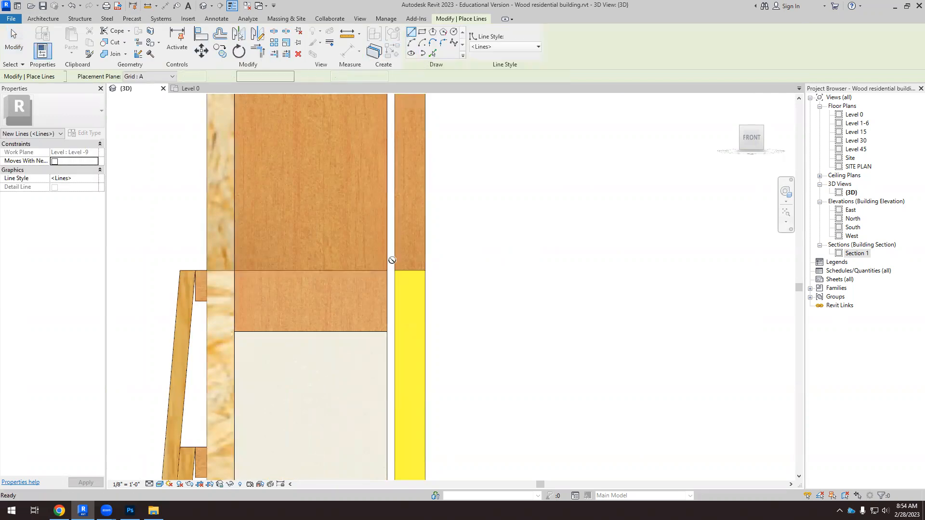
left_click(415, 50)
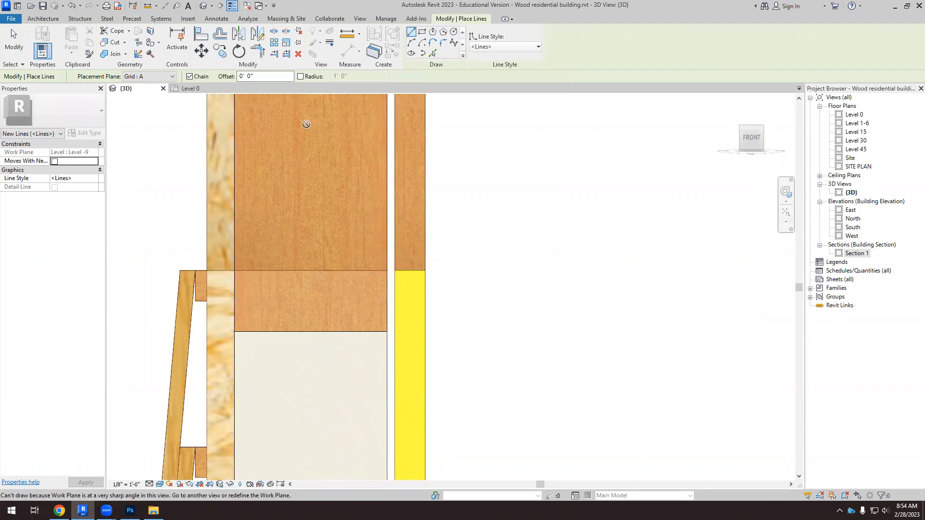
left_click(42, 19)
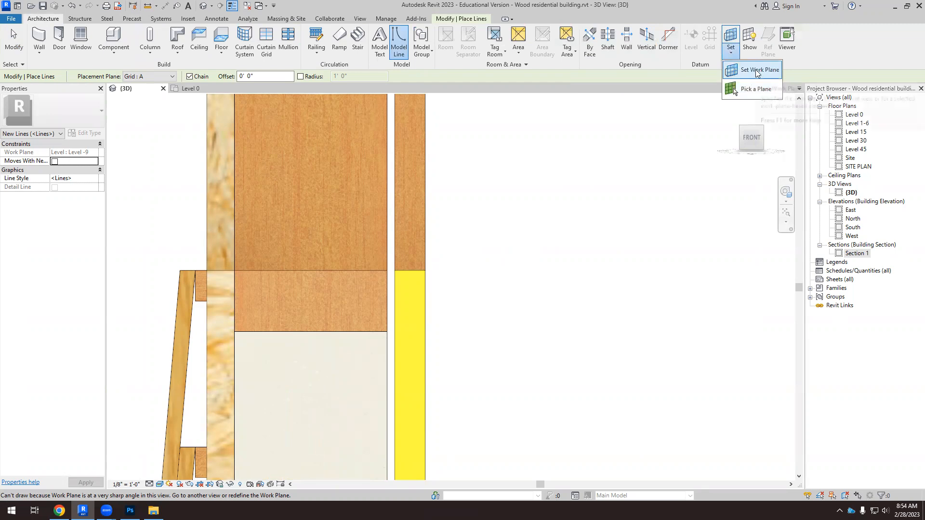
left_click(730, 50)
left_click(542, 255)
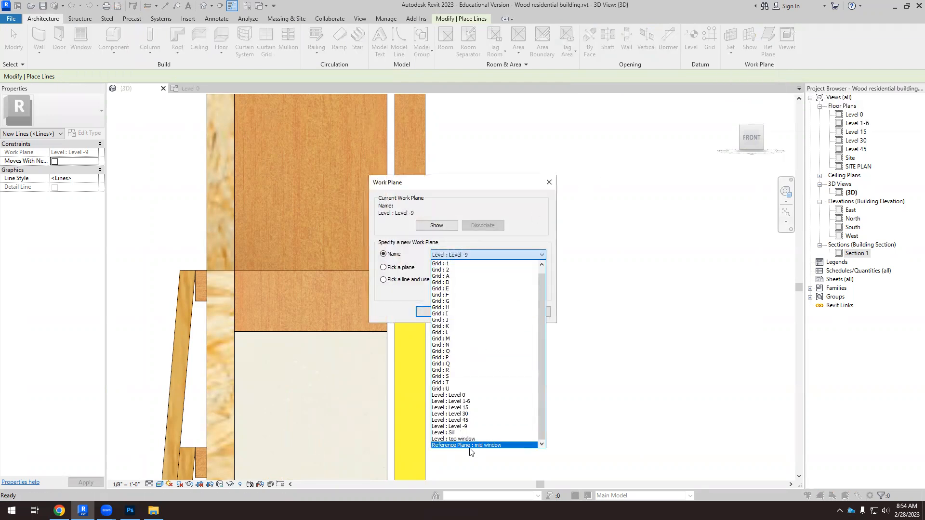
left_click(485, 446)
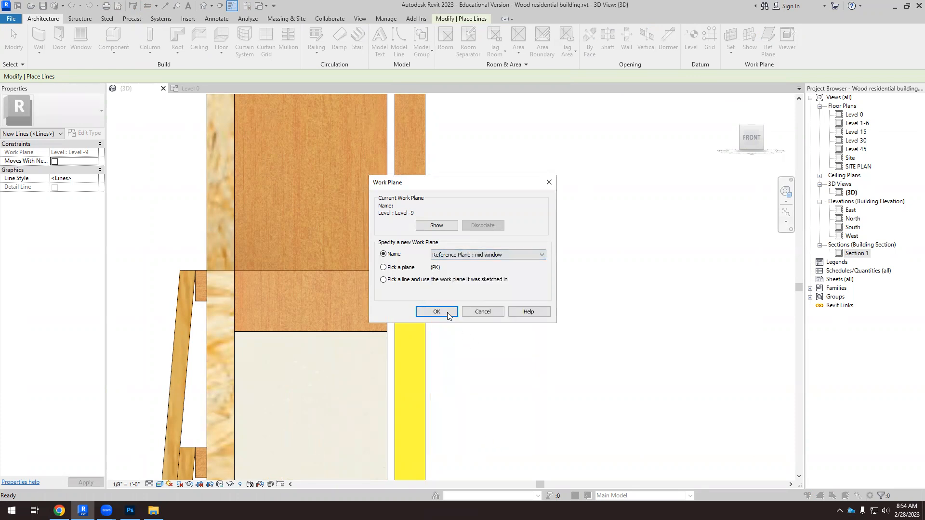
left_click(447, 314)
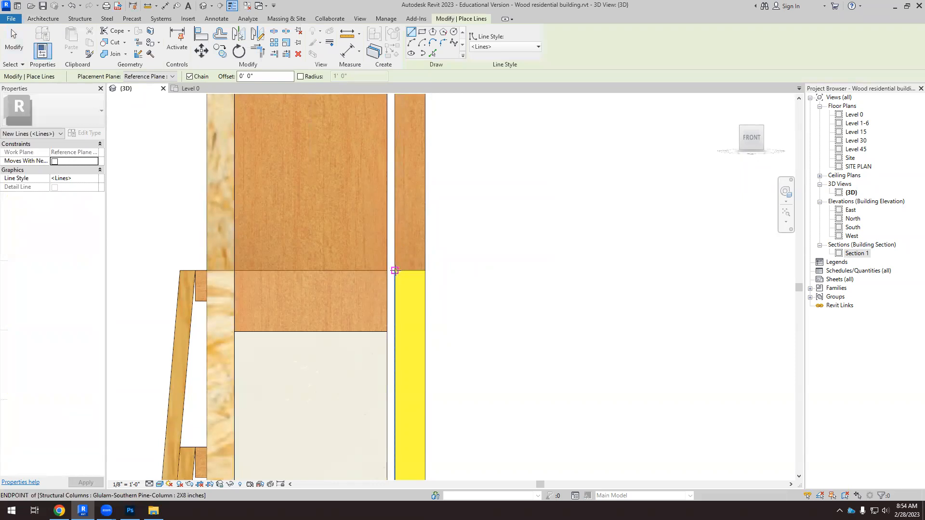
Draw a closed square of model lines, 2" per side, on top of the interior furring layer at the window sill.
left_click(395, 270)
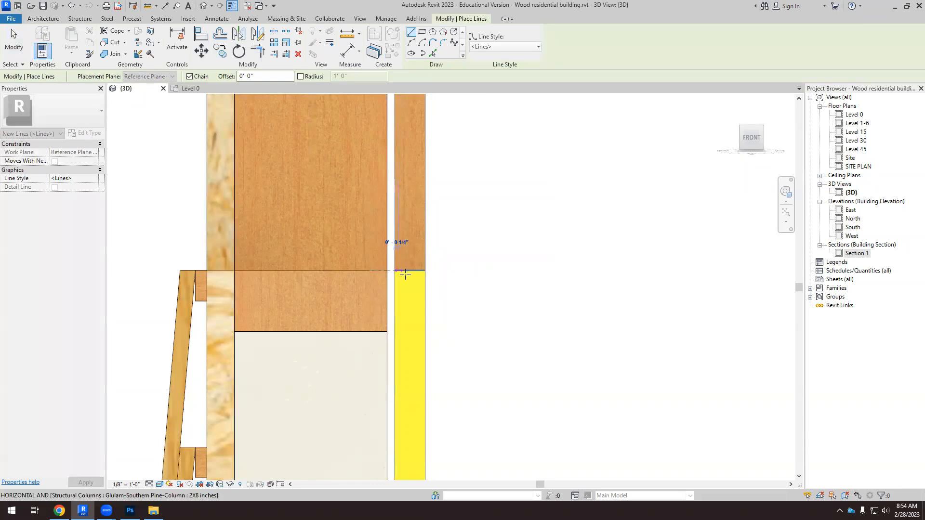
scroll(405, 275, "up", 1)
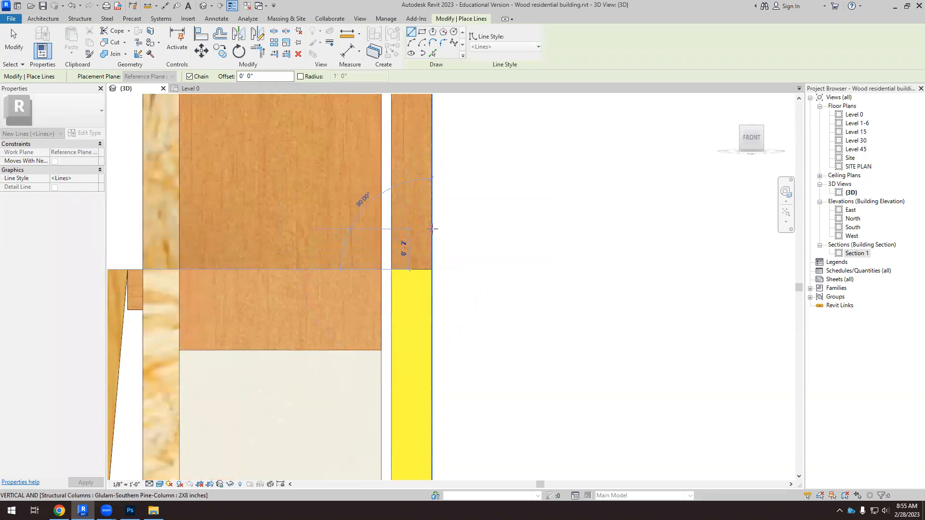
left_click(431, 229)
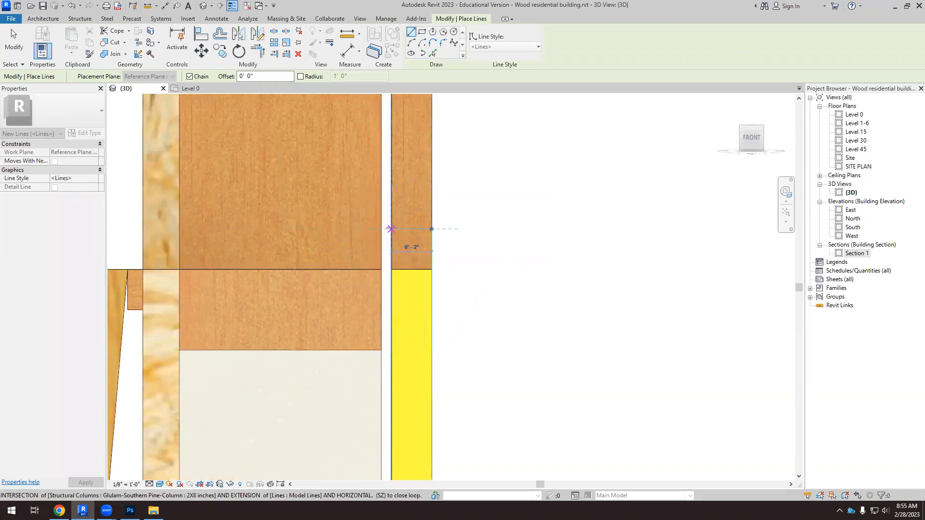
left_click(391, 270)
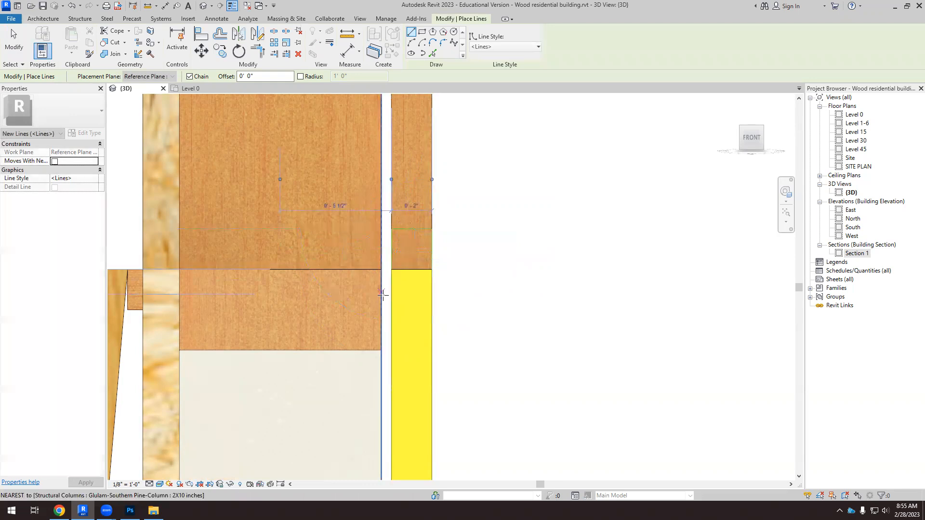
key("Escape")
key("Escape")
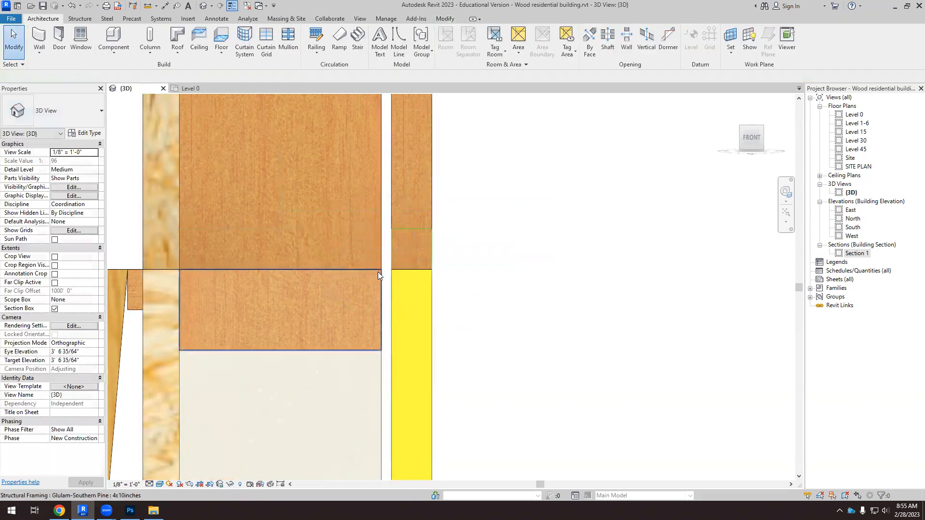
Examine the square profile's position above the sill furring from an angled view, checking one of its lines.
middle_click_drag(404, 236, 635, 317, "shift")
scroll(555, 271, "up", 2)
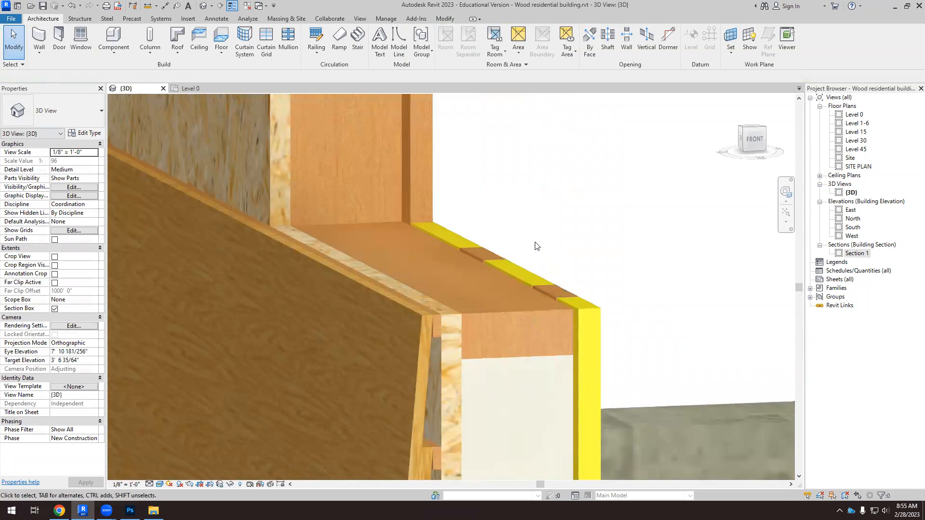
scroll(488, 221, "down", 2)
scroll(546, 249, "up", 1)
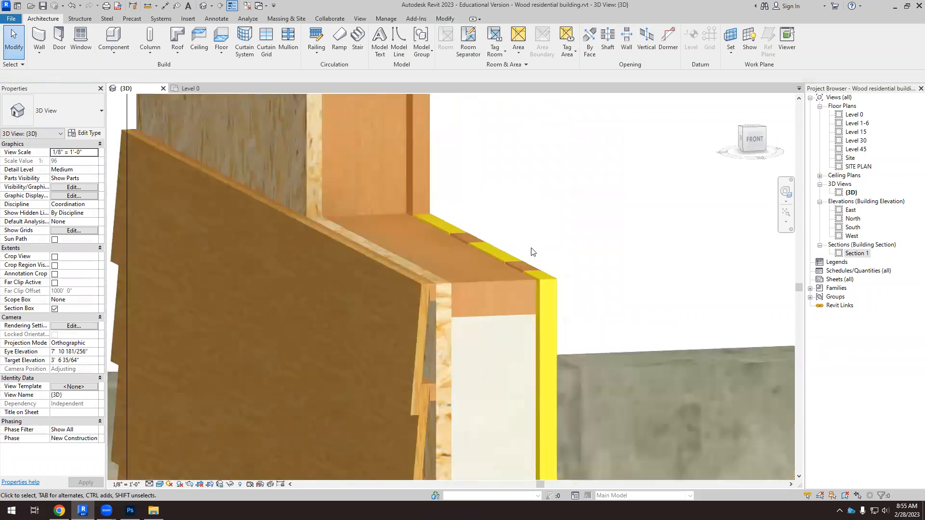
scroll(533, 245, "down", 3)
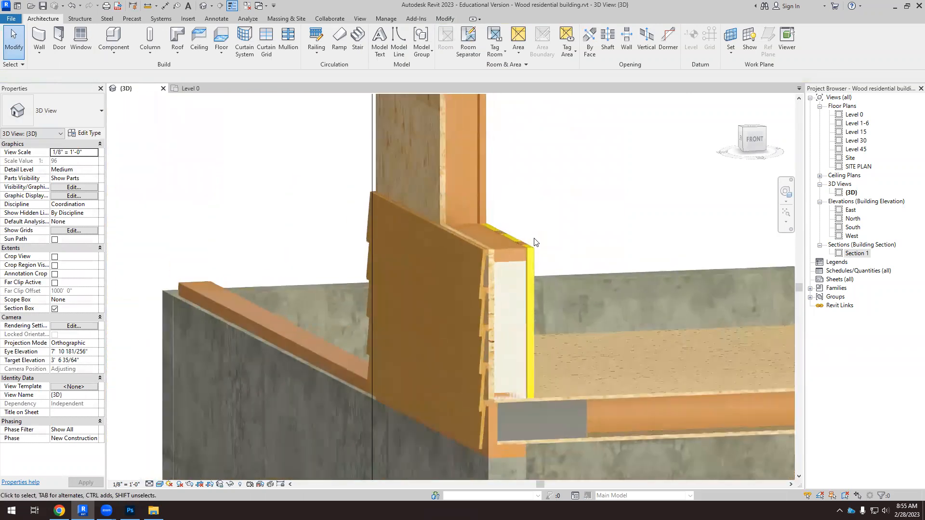
scroll(535, 241, "up", 5)
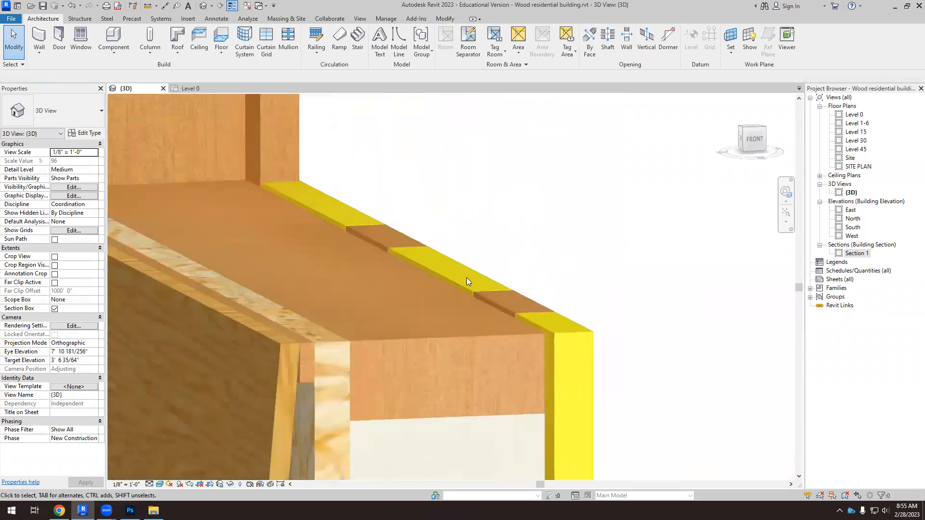
left_click(471, 258)
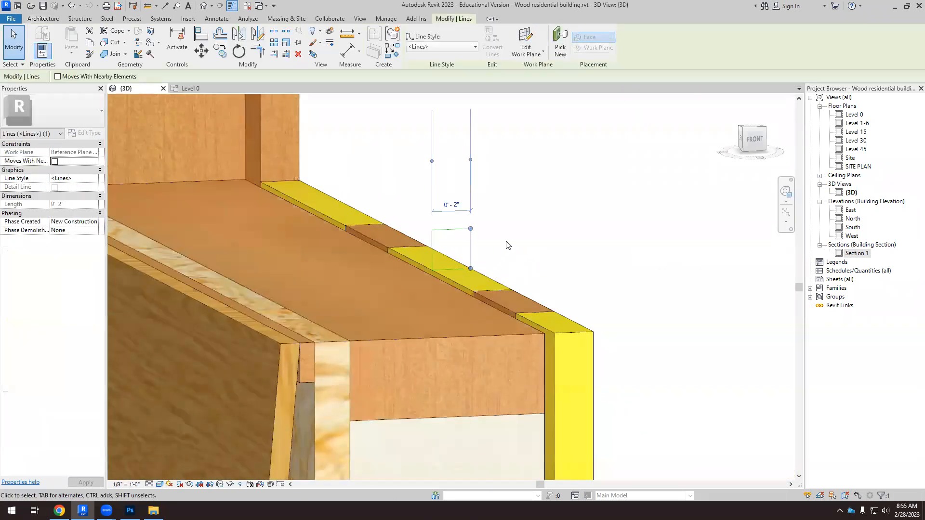
scroll(508, 245, "up", 3)
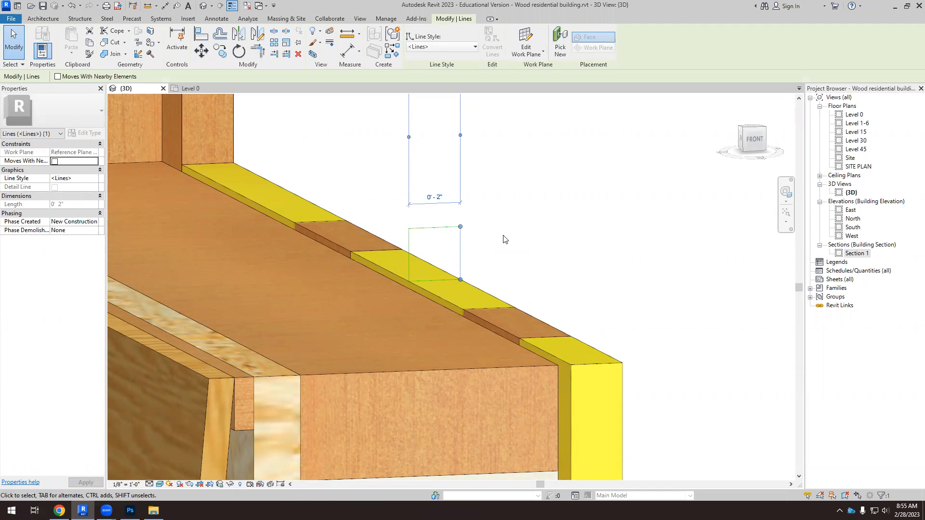
left_click(503, 236)
scroll(385, 235, "down", 5)
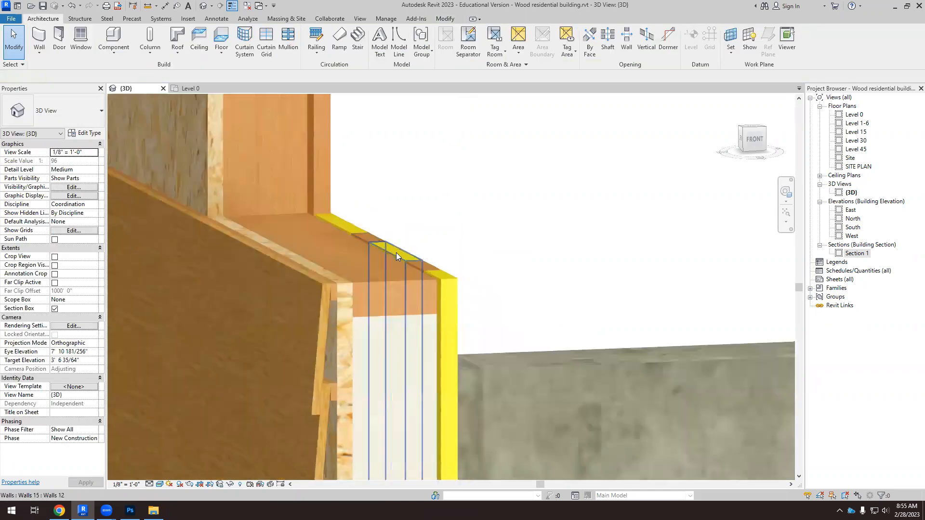
Extend the section box outward again so the full window opening is shown from the interior side.
middle_click_drag(462, 270, 336, 320, "shift")
scroll(434, 293, "down", 4)
scroll(395, 305, "down", 3)
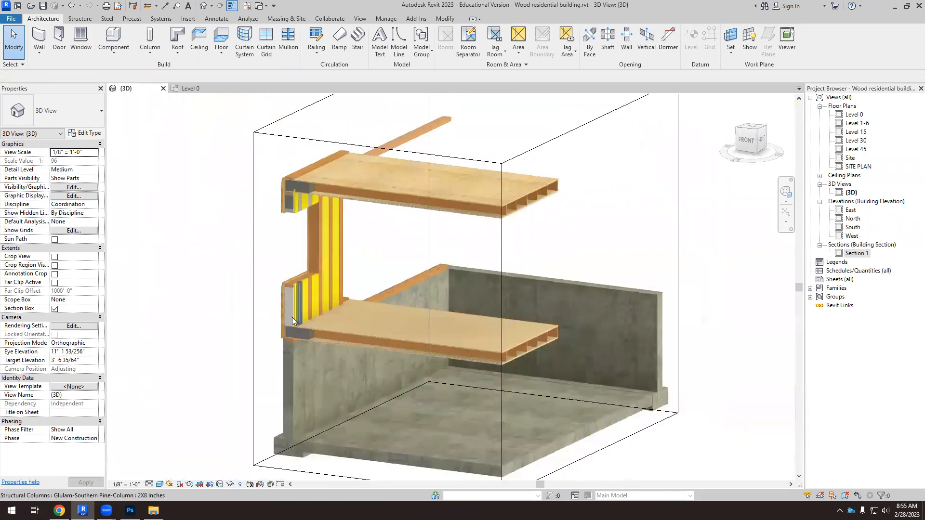
left_click(254, 321)
left_click_drag(377, 314, 346, 329)
Examine the square profile and the sill framing across the window opening from inside the room.
scroll(317, 305, "up", 6)
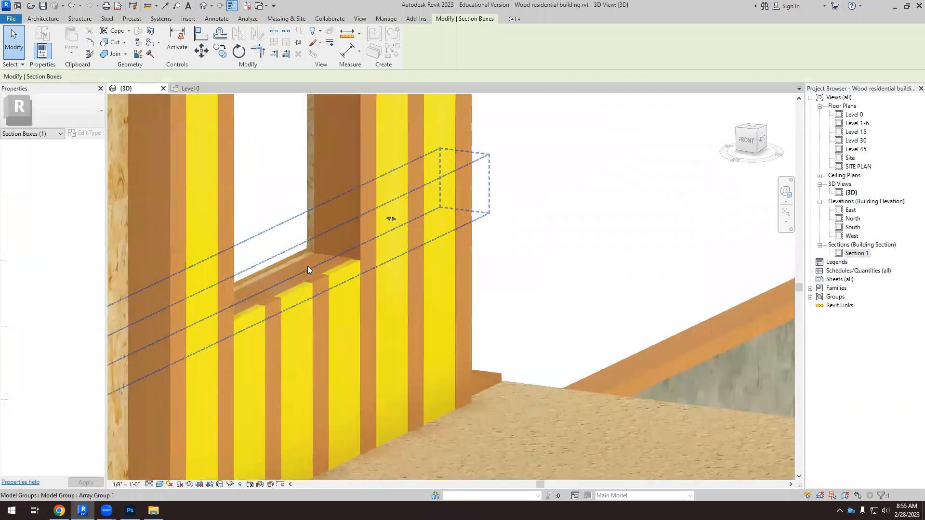
scroll(293, 292, "up", 3)
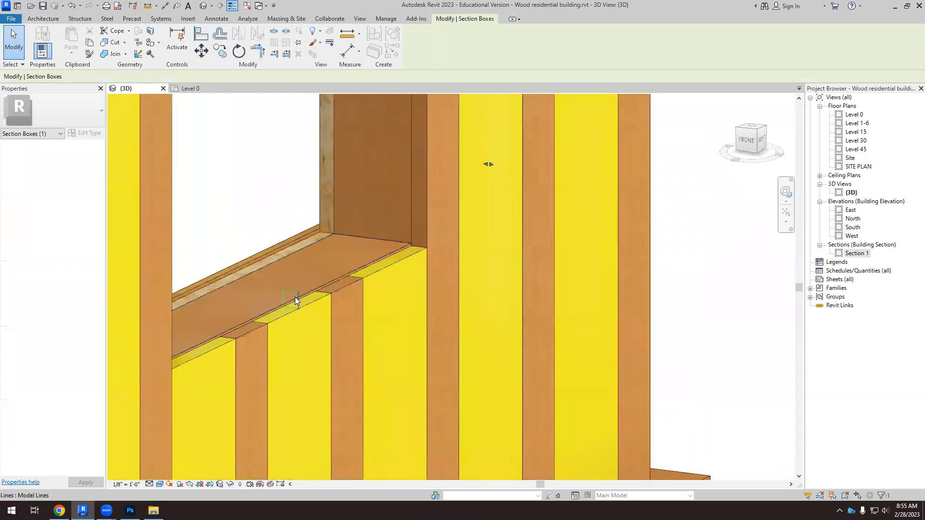
scroll(297, 299, "down", 5)
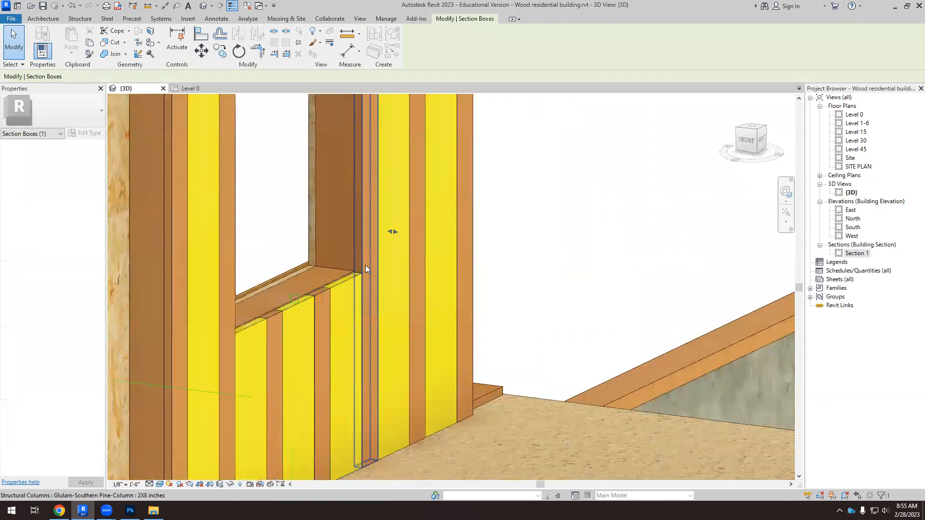
scroll(356, 273, "down", 2)
middle_click_drag(356, 272, 347, 284, "shift")
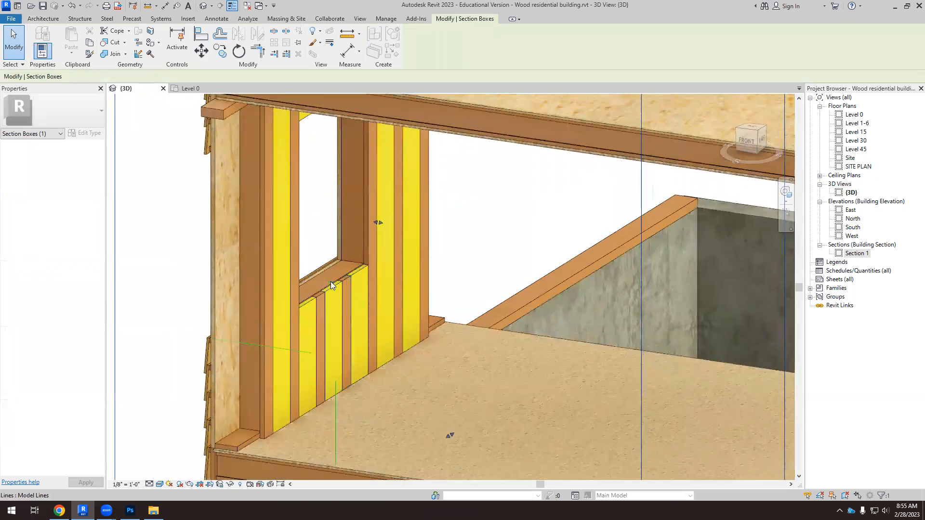
scroll(331, 284, "up", 2)
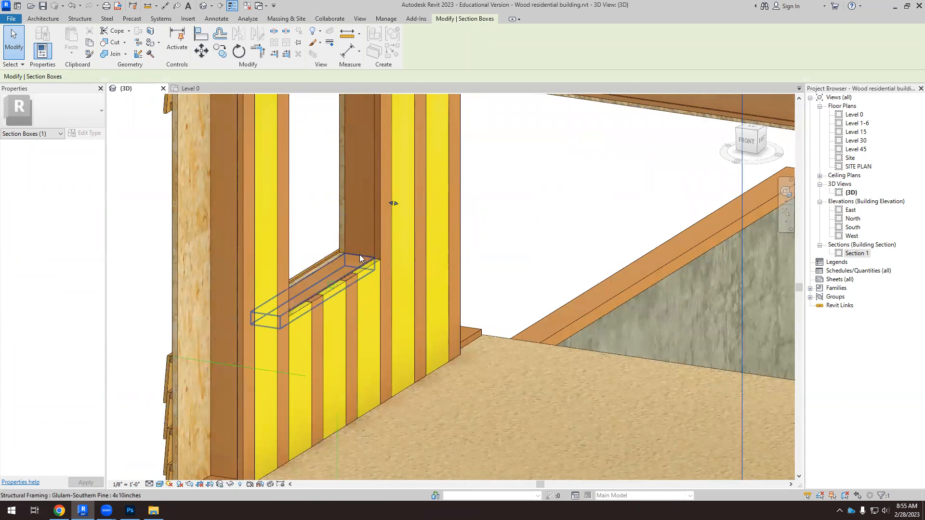
scroll(352, 271, "up", 3)
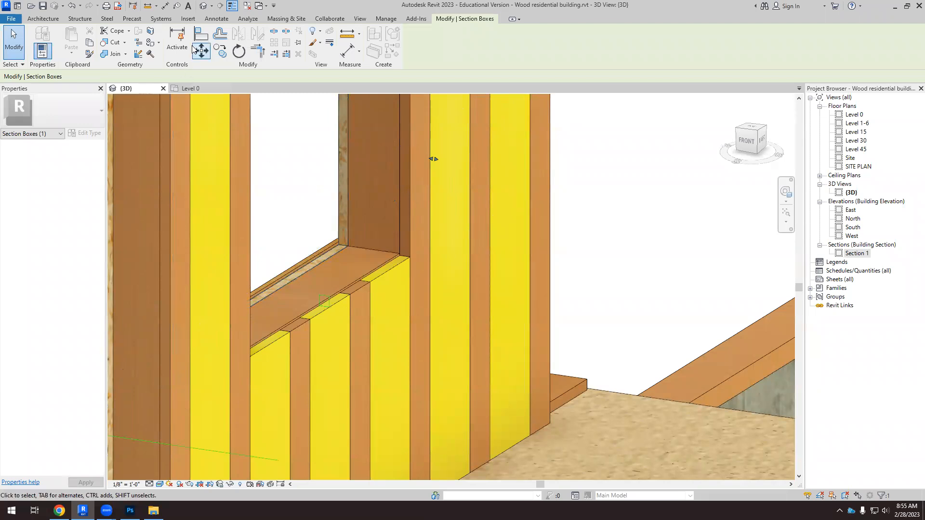
Create an in-place model in the Windows category, accepting the default name.
left_click(43, 19)
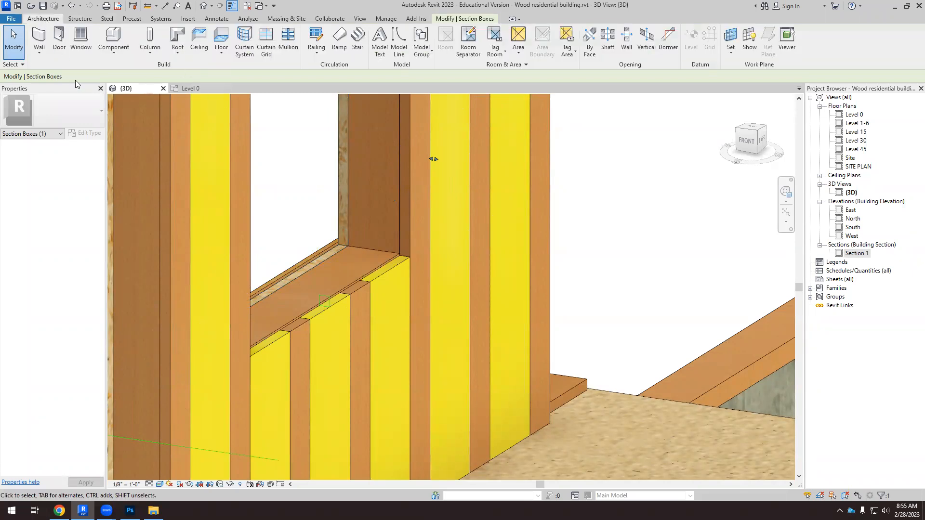
left_click(114, 51)
left_click(126, 88)
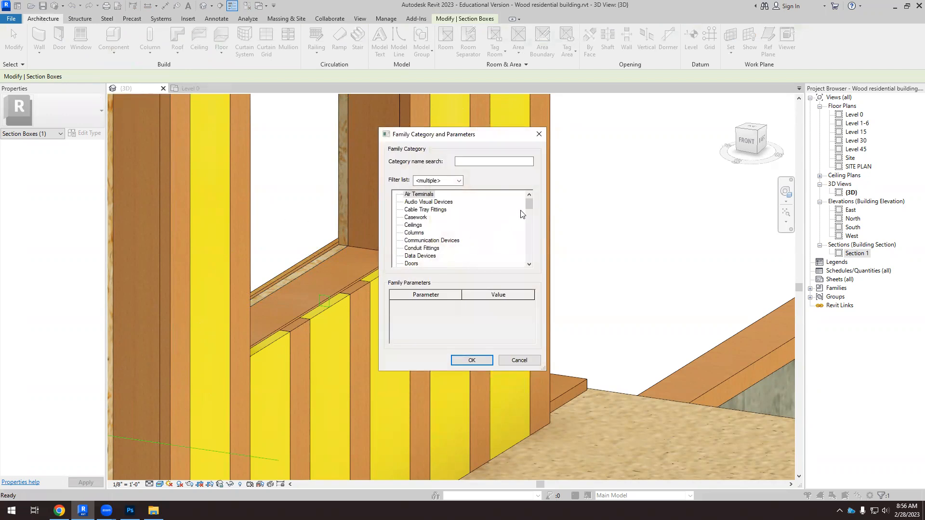
left_click_drag(529, 207, 529, 267)
left_click(414, 265)
left_click(467, 361)
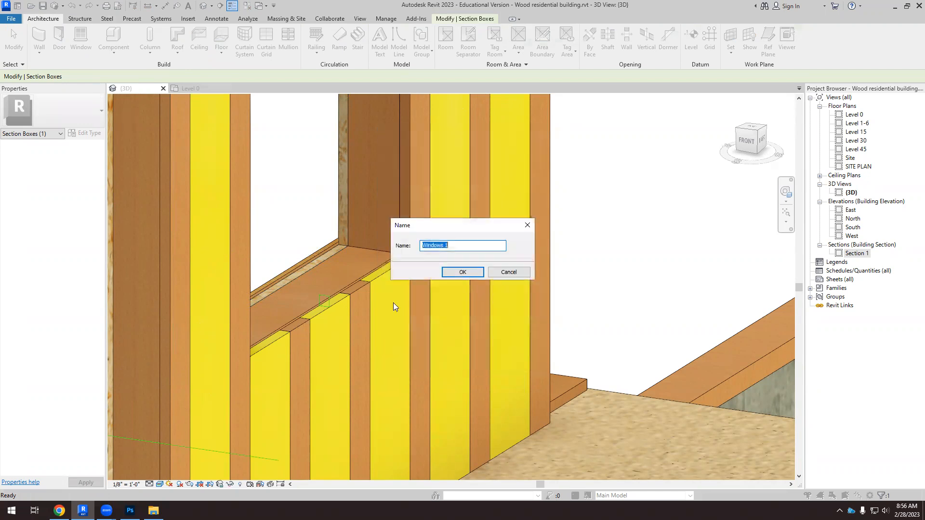
left_click(462, 272)
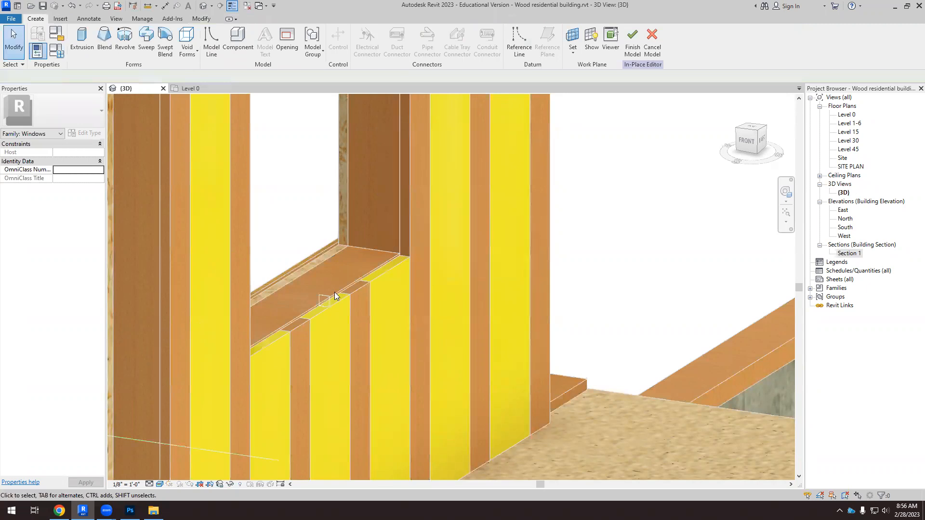
Start a sweep and sketch its path with Pick Lines, picking the lower line of the square profile at the window sill.
left_click(147, 41)
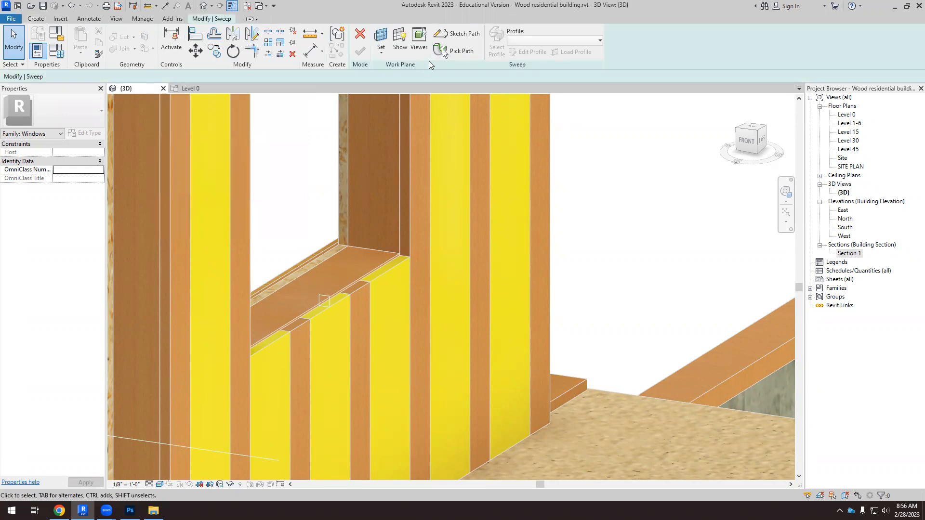
left_click(467, 35)
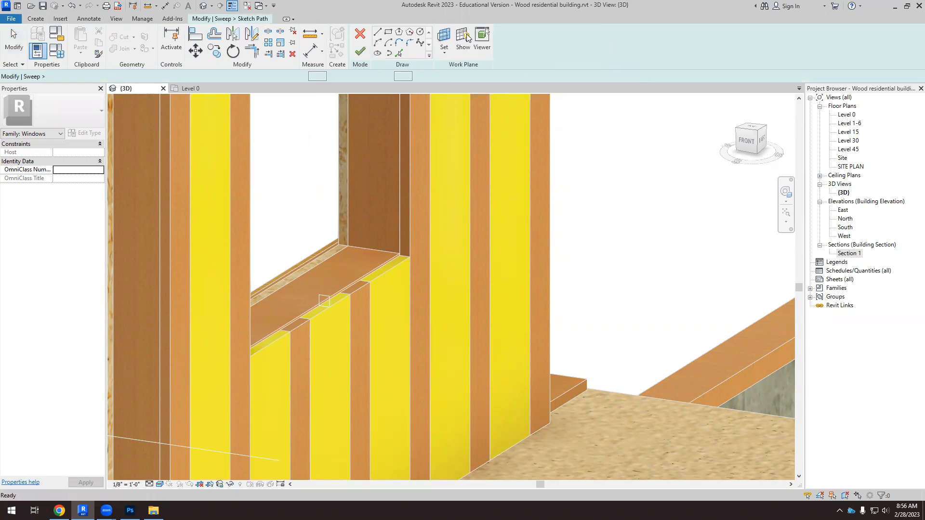
scroll(338, 307, "up", 2)
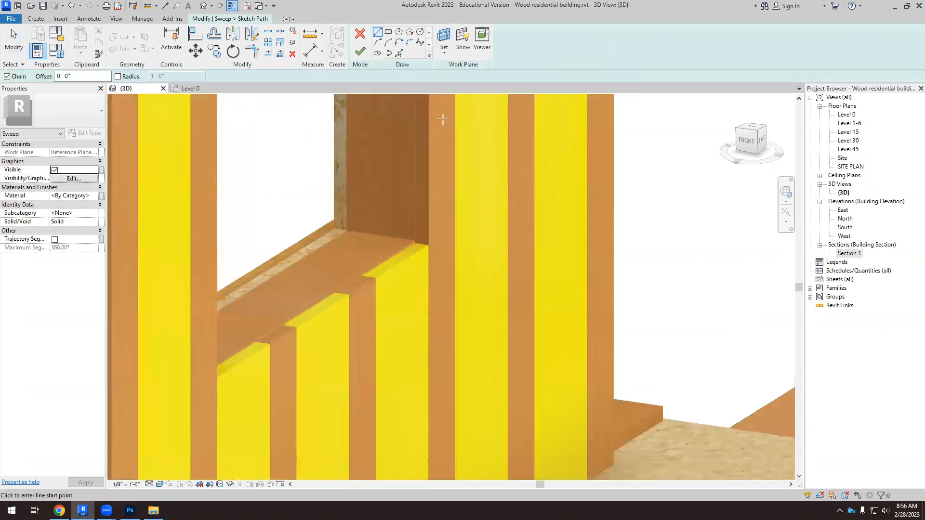
left_click(399, 54)
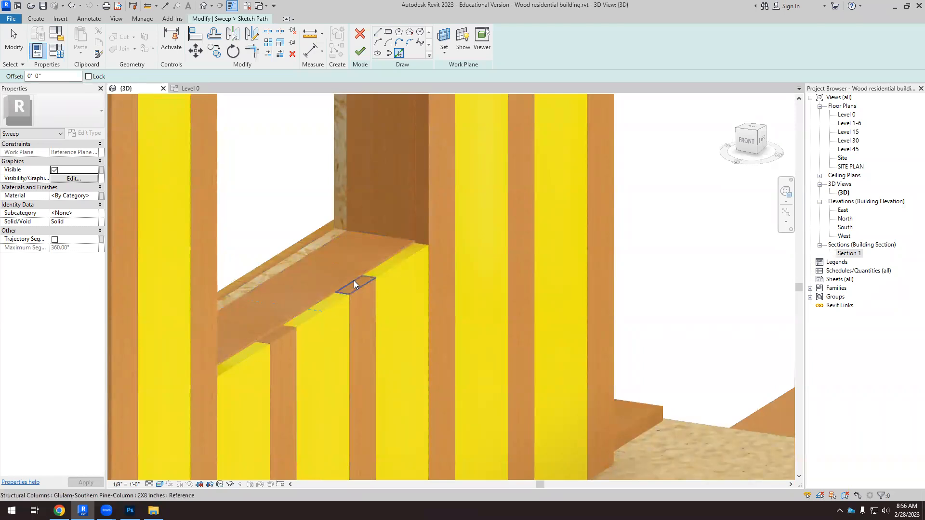
left_click(354, 288)
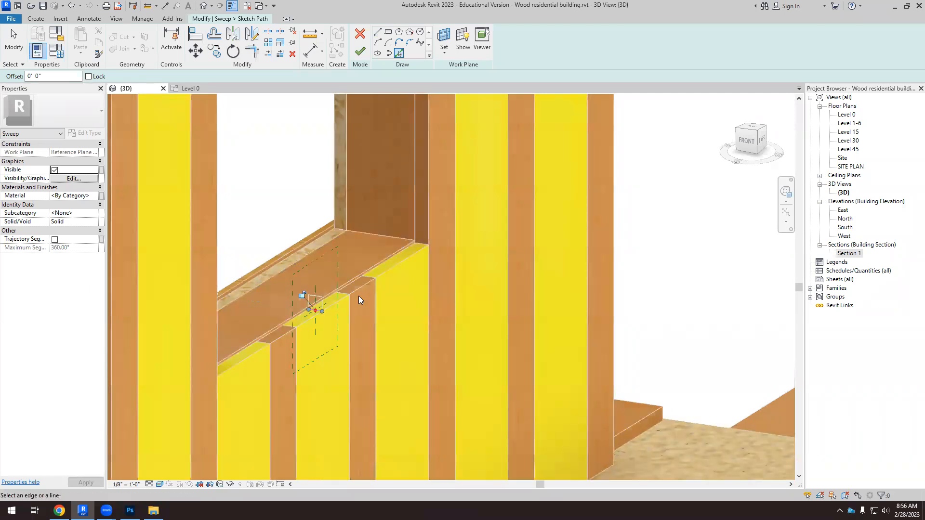
scroll(356, 294, "up", 1)
scroll(351, 290, "up", 1)
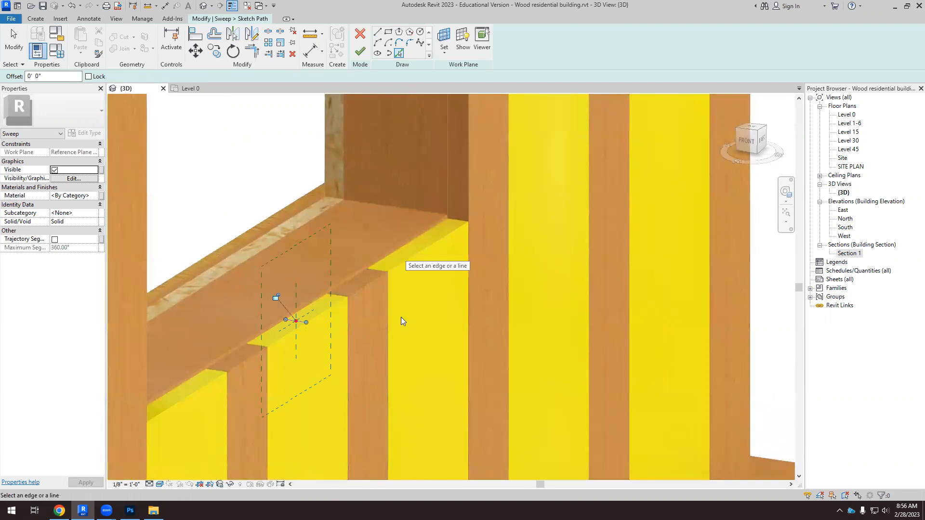
scroll(297, 316, "up", 7)
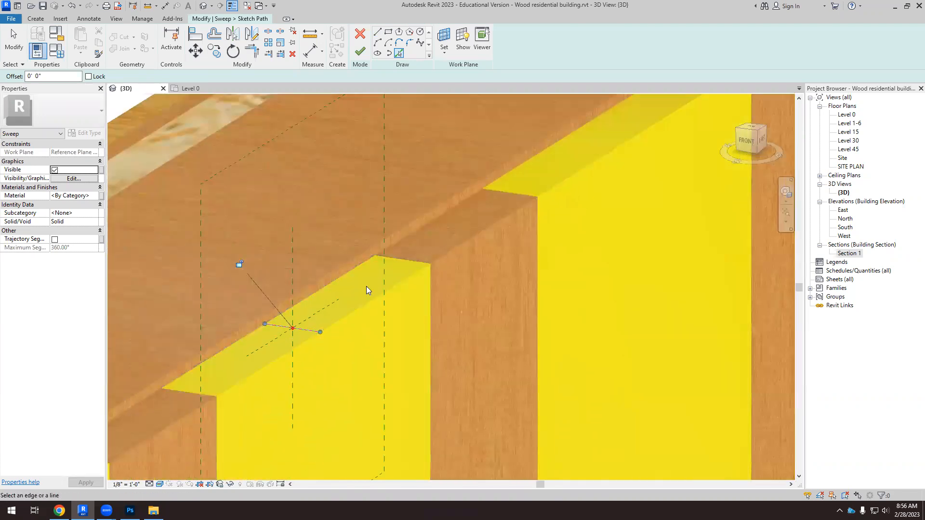
Try to sketch the sweep path as a straight line along the window sill's inner edge, and undo it.
scroll(365, 287, "down", 6)
middle_click_drag(393, 351, 362, 363, "shift")
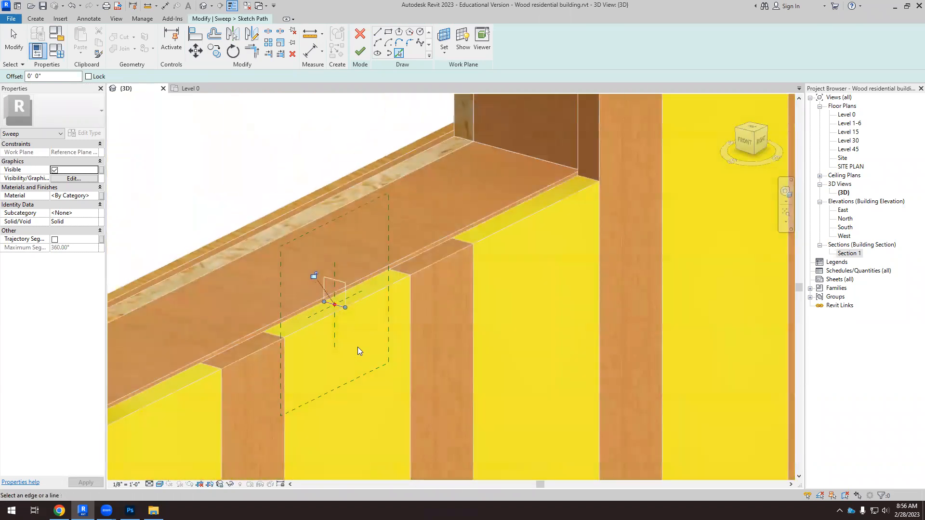
scroll(358, 346, "down", 3)
scroll(350, 251, "up", 2)
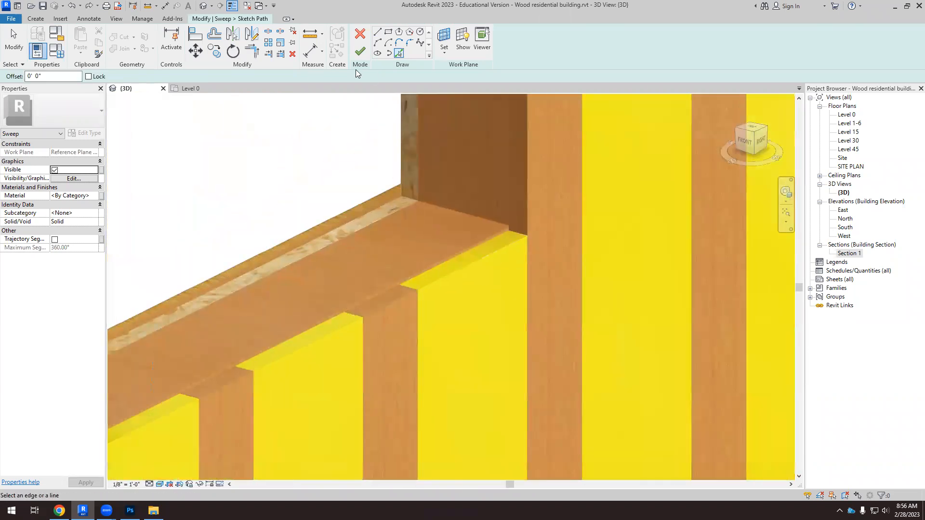
left_click(377, 33)
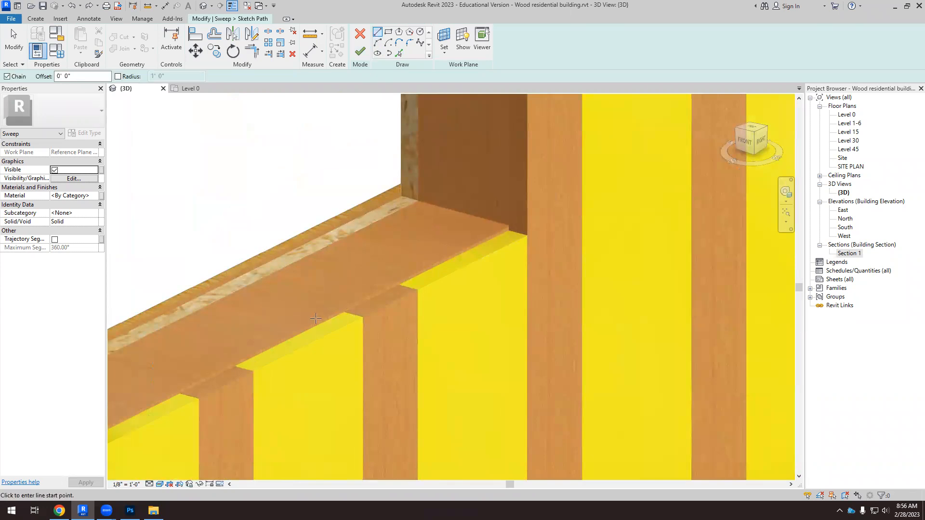
scroll(295, 345, "up", 2)
left_click(313, 337)
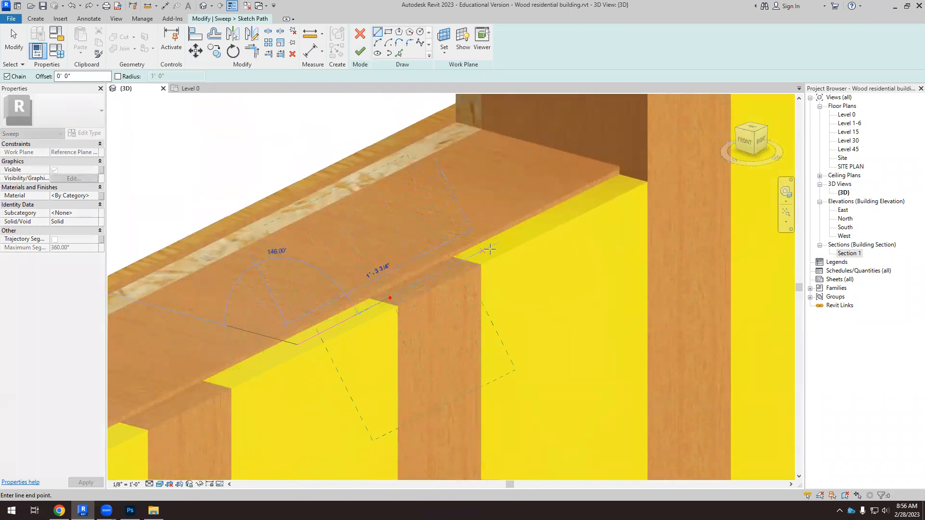
left_click(617, 180)
key("Escape")
key("Escape")
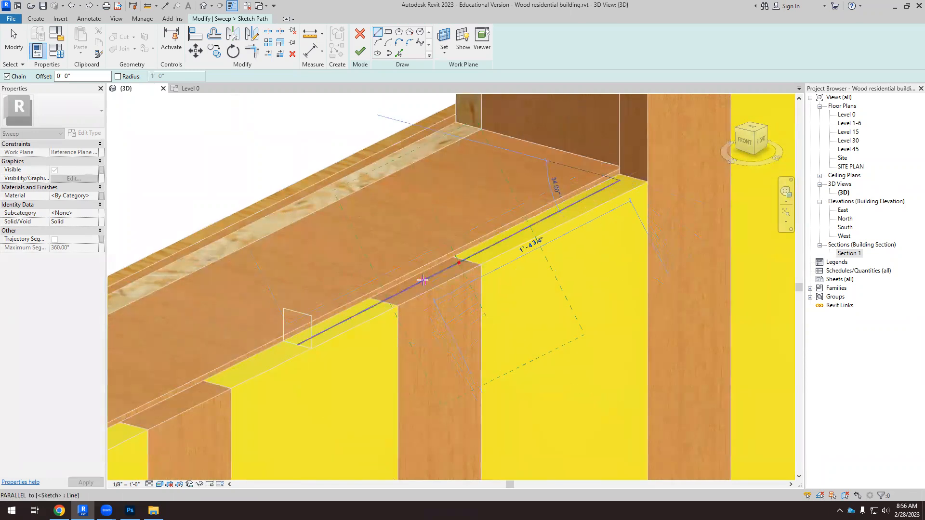
scroll(482, 295, "down", 2)
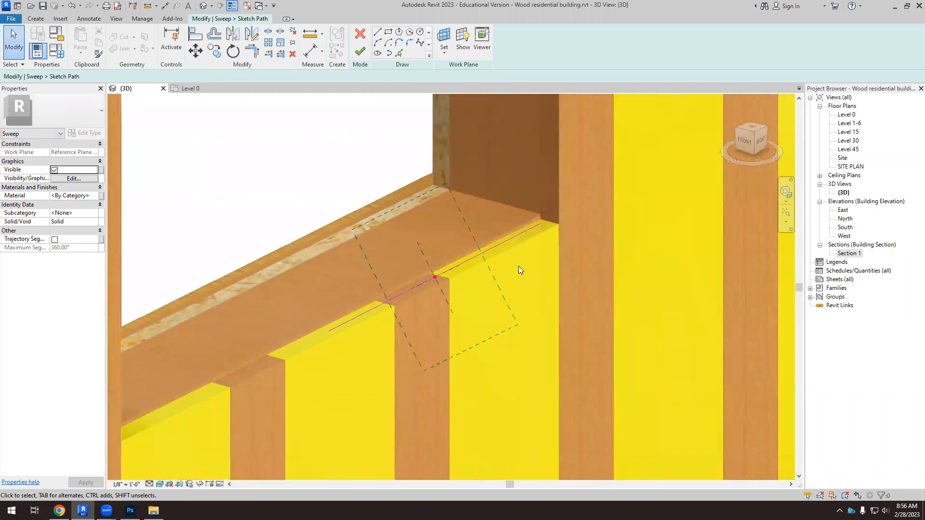
key("ctrl+z")
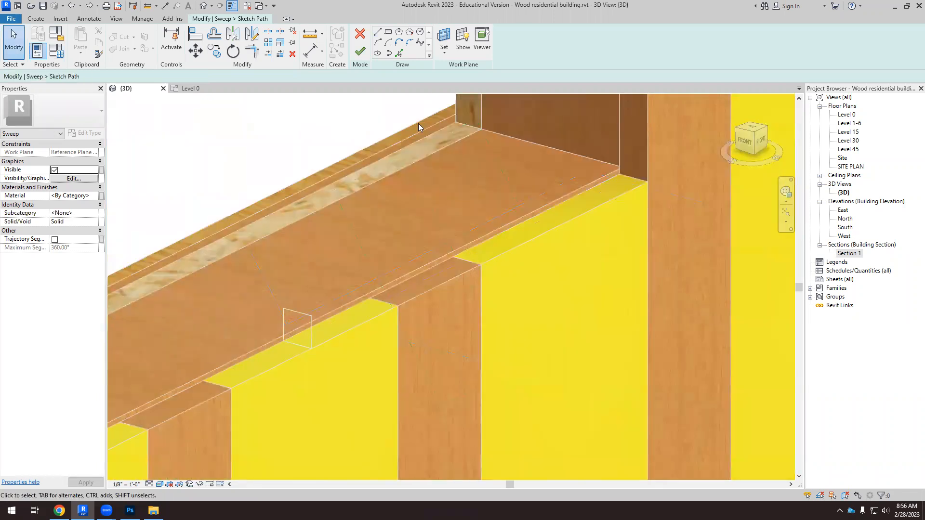
Discard the sweep path sketch and cancel the sweep.
left_click(360, 33)
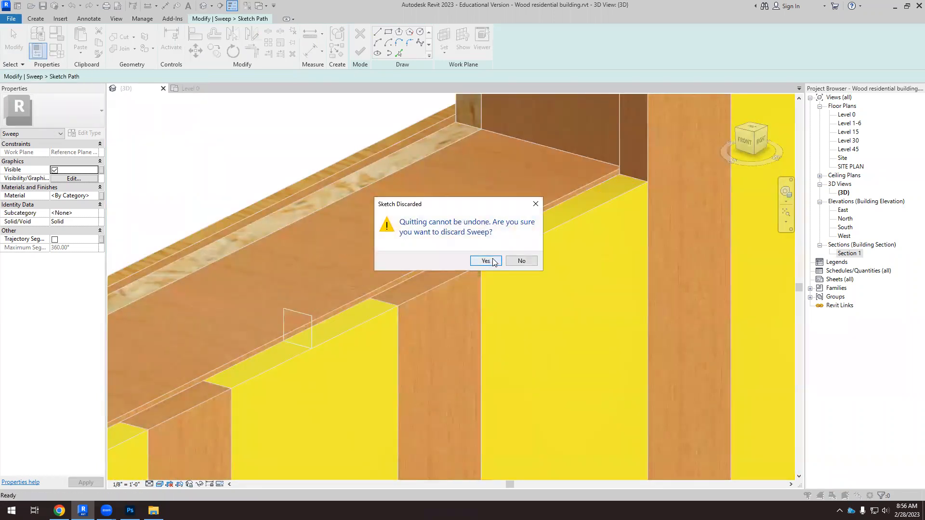
left_click(485, 260)
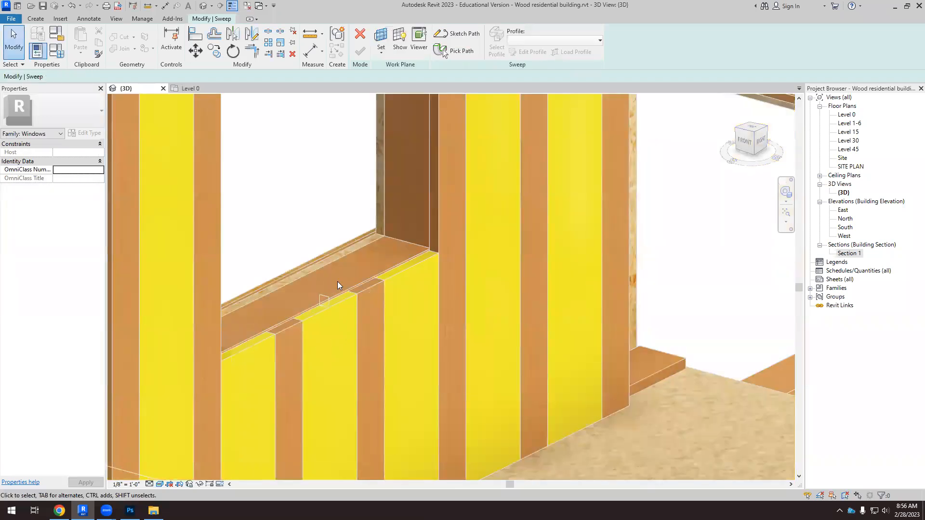
scroll(337, 289, "up", 3)
scroll(327, 328, "down", 2)
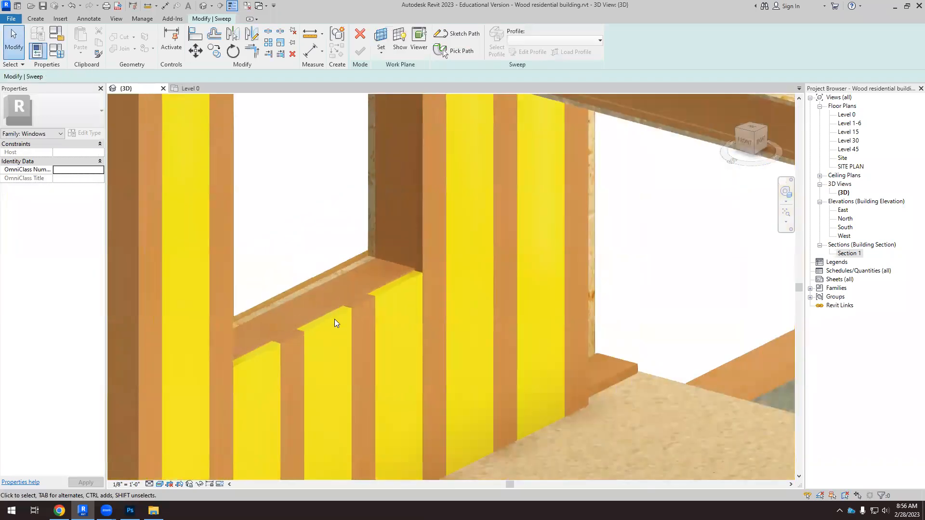
left_click(360, 33)
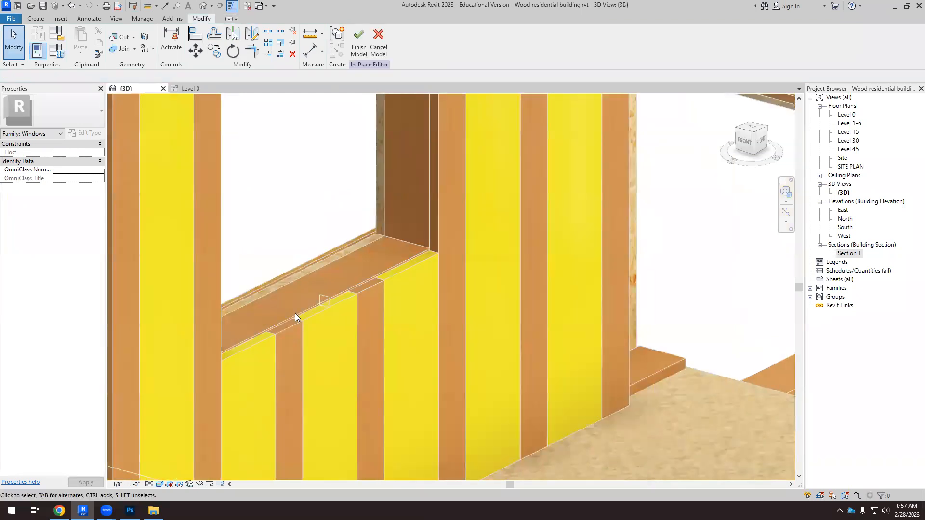
Examine the model lines along the window opening and the small profile outline on the sill edge.
scroll(295, 313, "up", 5)
scroll(338, 289, "down", 4)
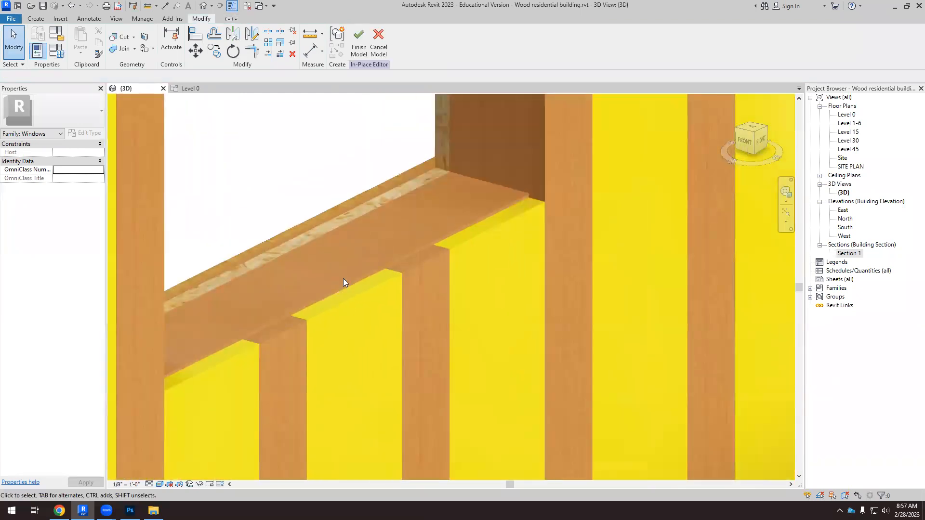
scroll(347, 326, "up", 3)
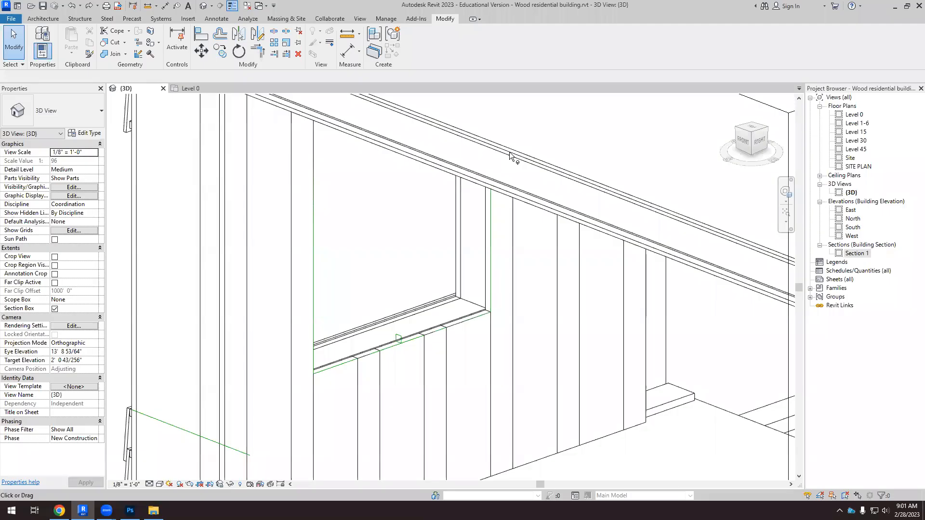
scroll(400, 339, "up", 3)
scroll(442, 327, "up", 2)
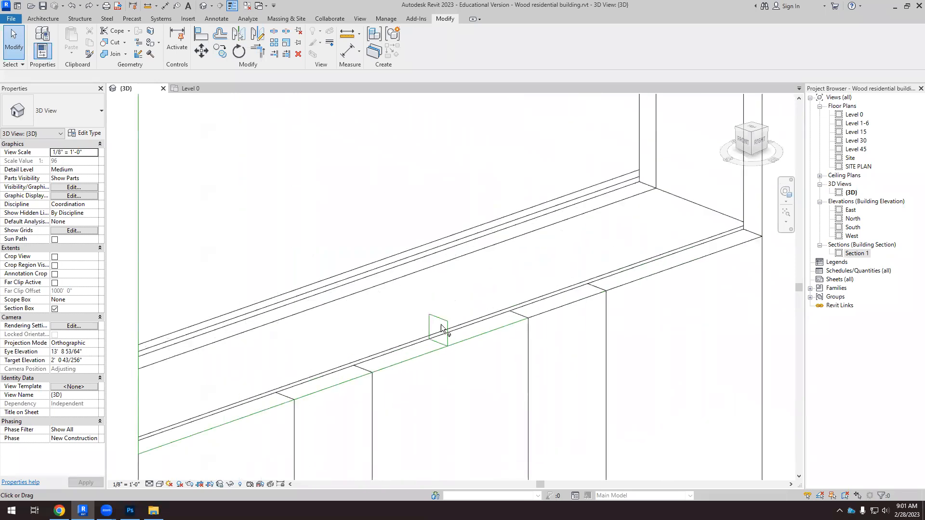
scroll(351, 362, "down", 2)
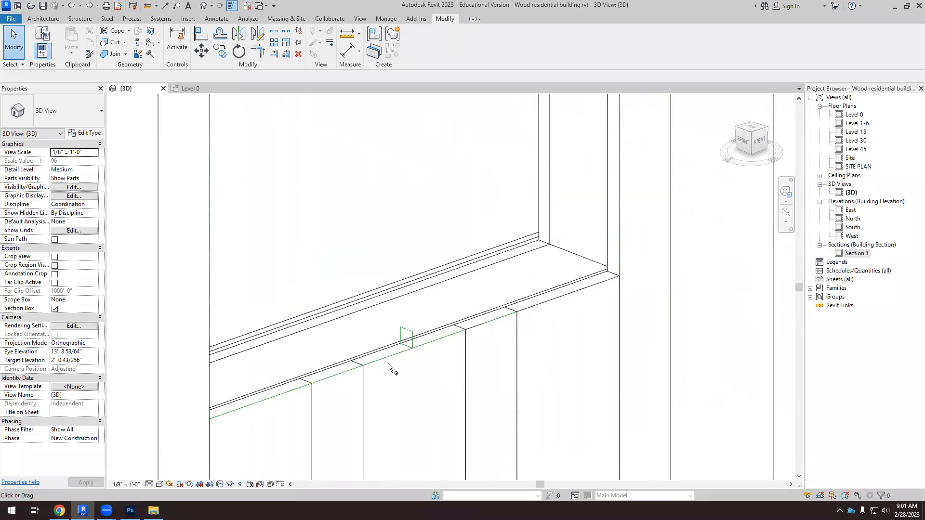
scroll(388, 360, "down", 2)
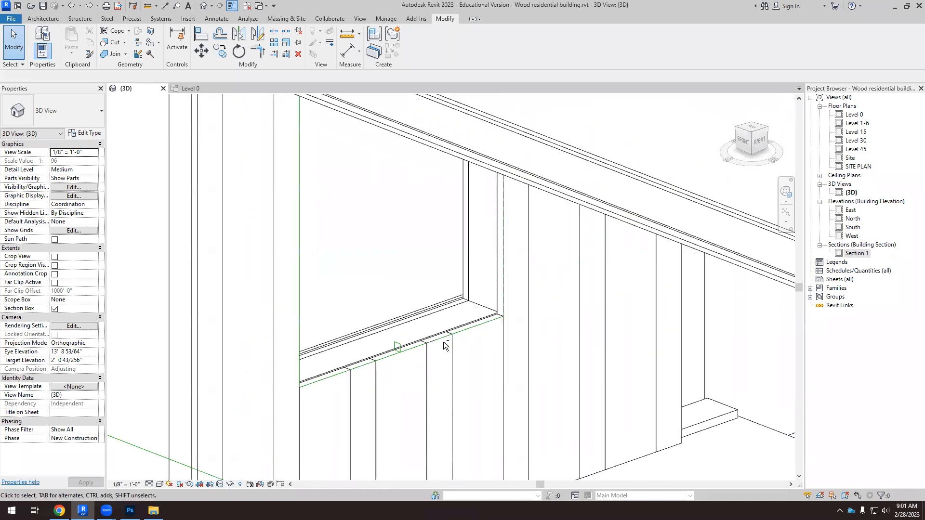
scroll(420, 378, "down", 2)
middle_click_drag(473, 389, 419, 355, "shift")
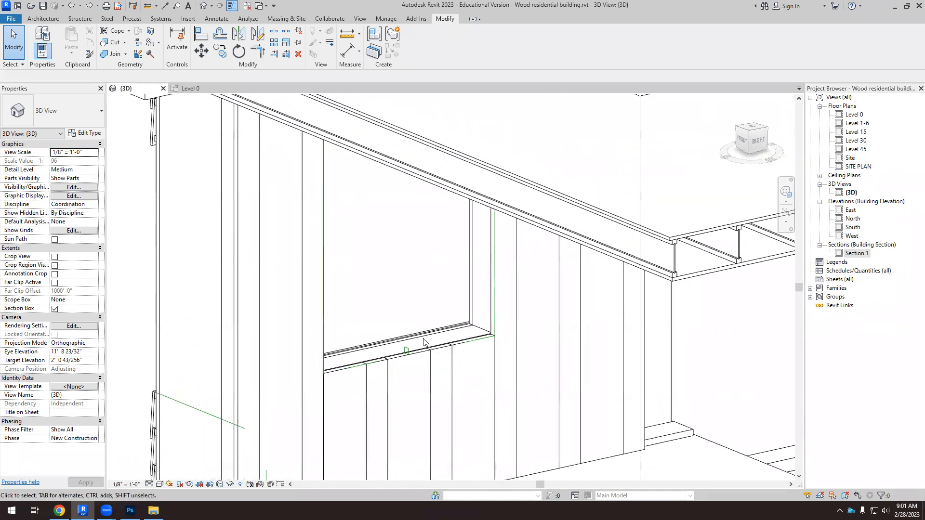
scroll(419, 355, "up", 4)
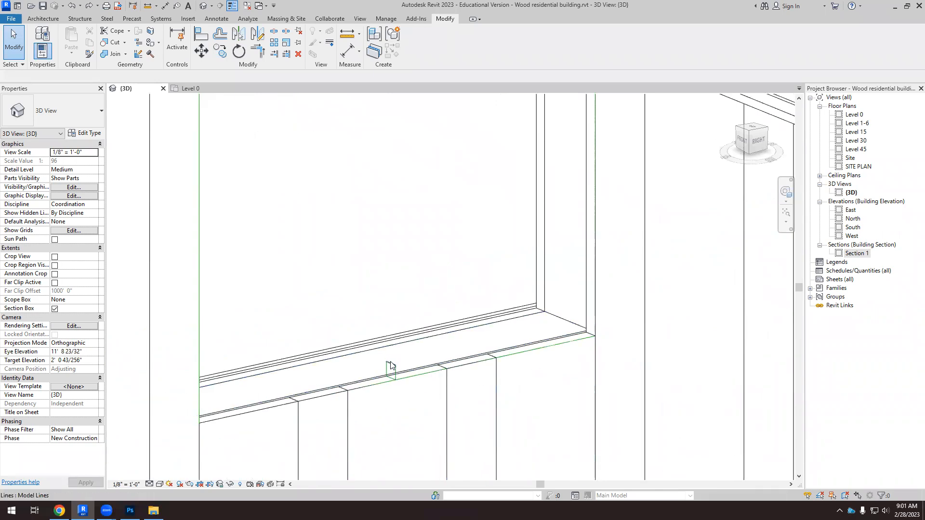
scroll(491, 366, "down", 4)
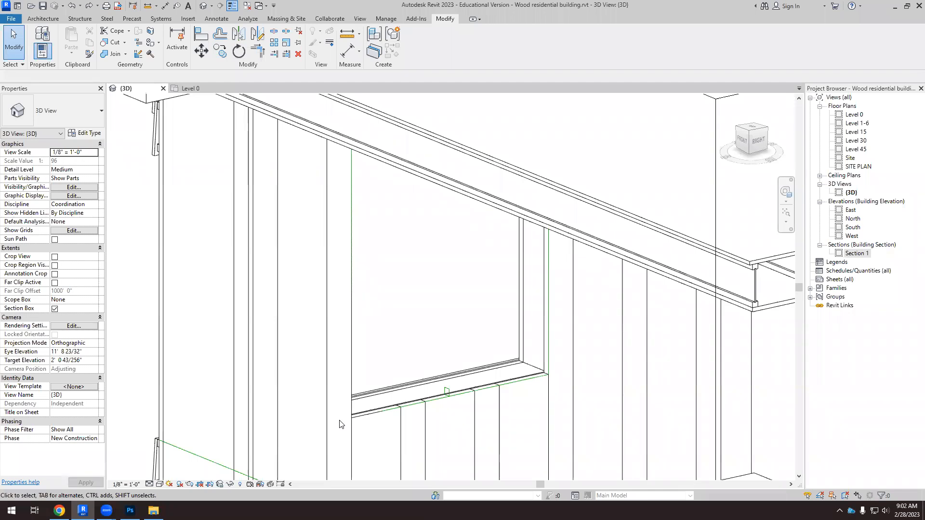
scroll(440, 395, "up", 3)
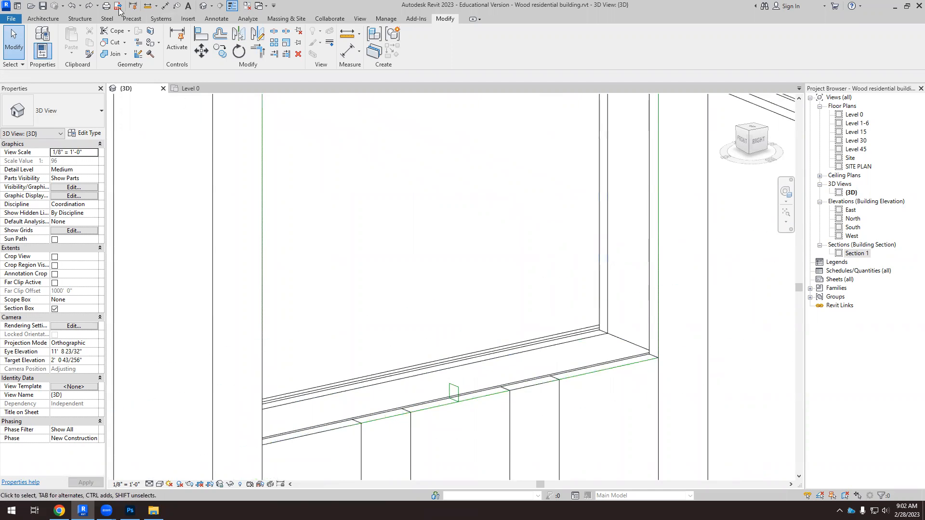
Create a Model In-Place component in the Windows category, accepting the proposed name.
left_click(43, 18)
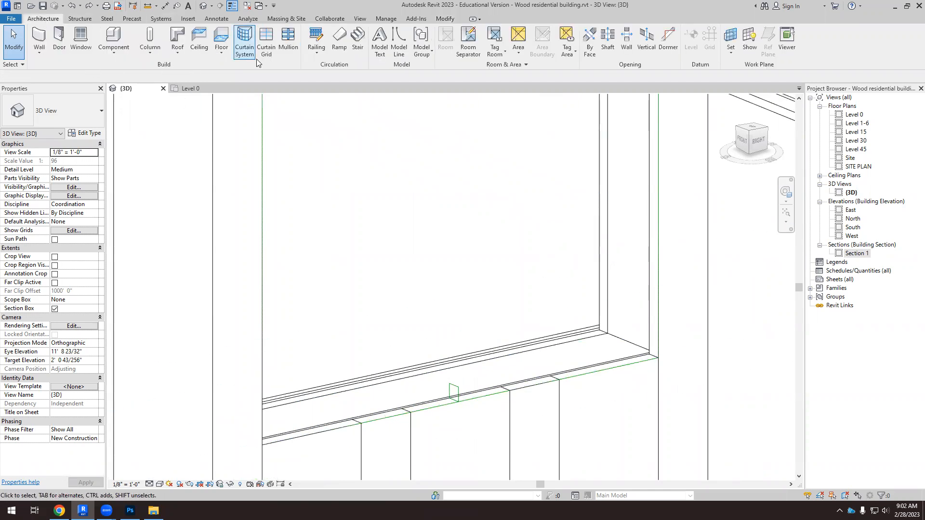
left_click(142, 98)
left_click_drag(529, 204, 529, 261)
left_click(415, 264)
left_click(472, 361)
left_click(458, 268)
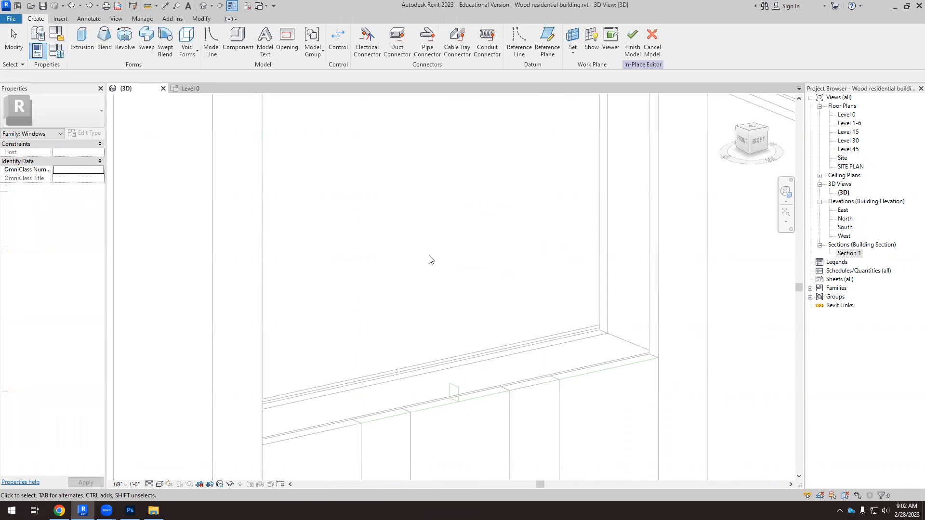
Start a Sweep and pick the model line along the sill's inner edge as its path.
left_click(146, 41)
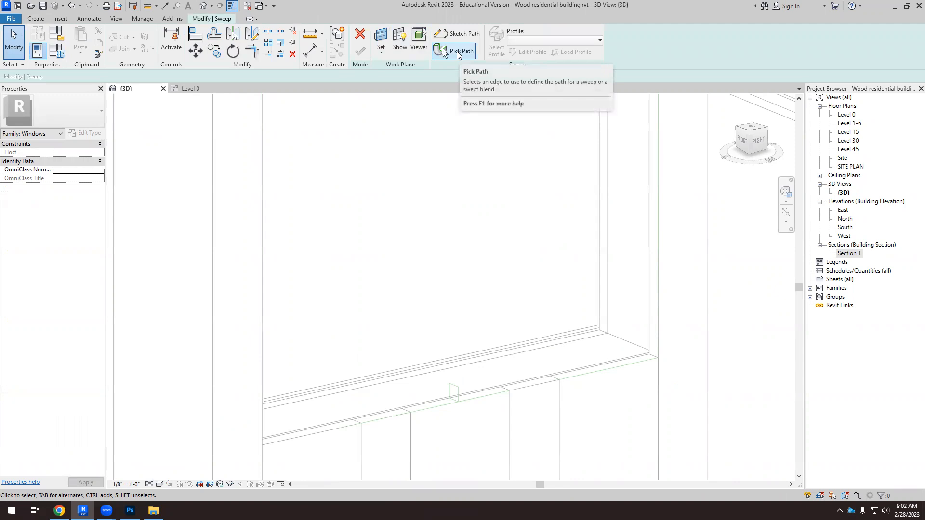
left_click(443, 51)
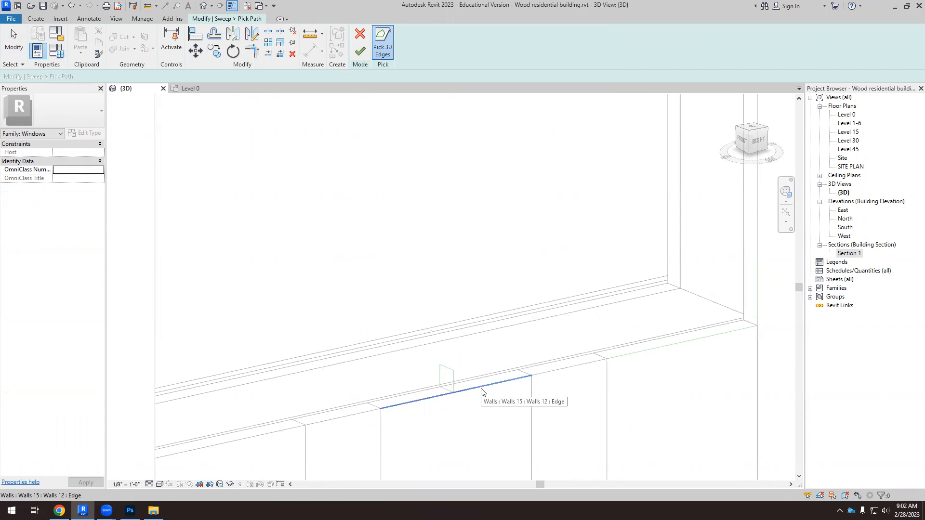
key("Tab")
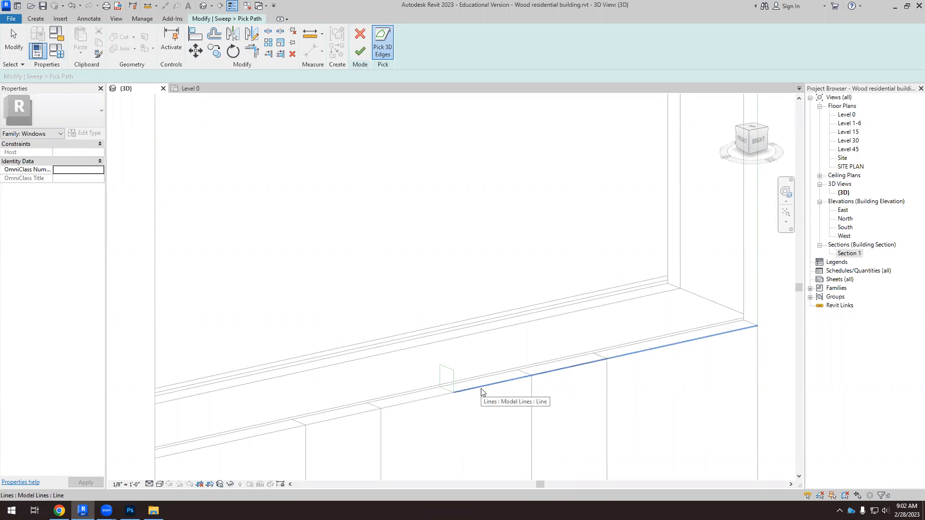
left_click(481, 391)
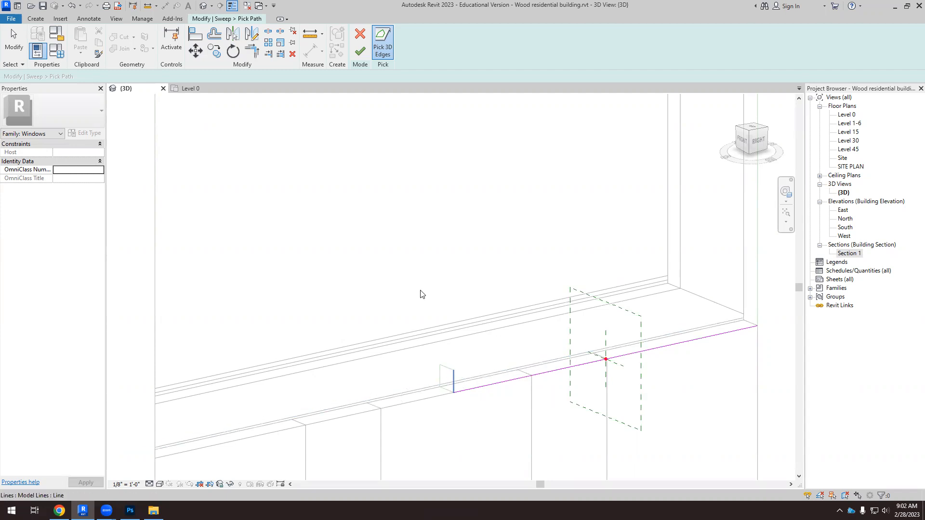
left_click(361, 51)
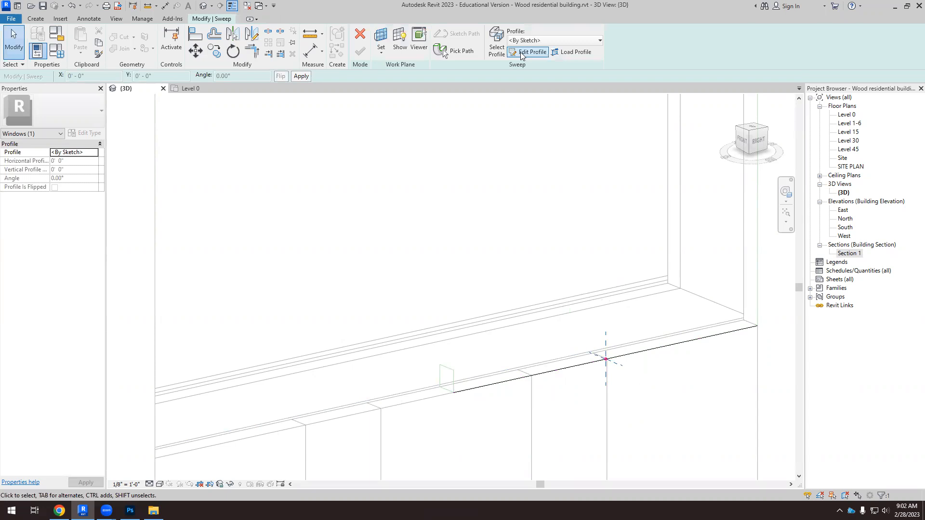
Pick the small outline drawn on the sill as the sweep's profile sketch and finish the sweep.
left_click(530, 53)
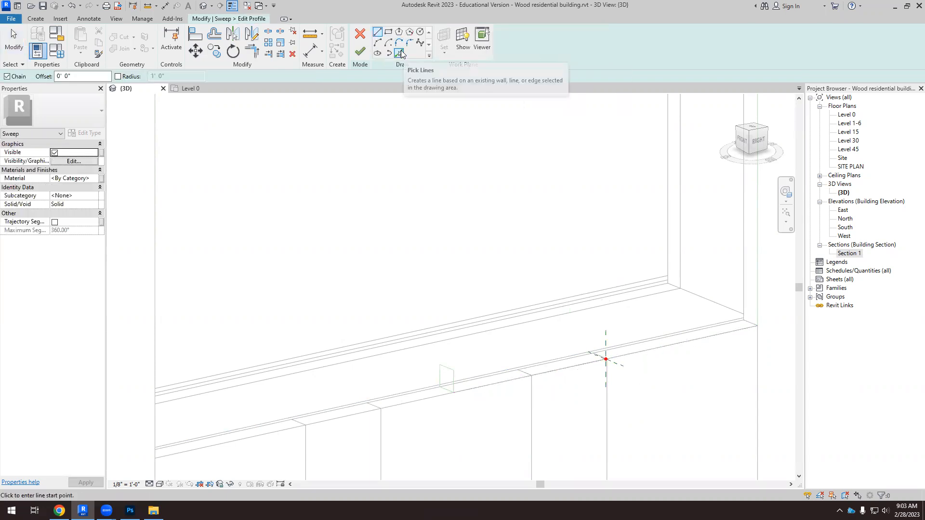
left_click(402, 54)
left_click(447, 370)
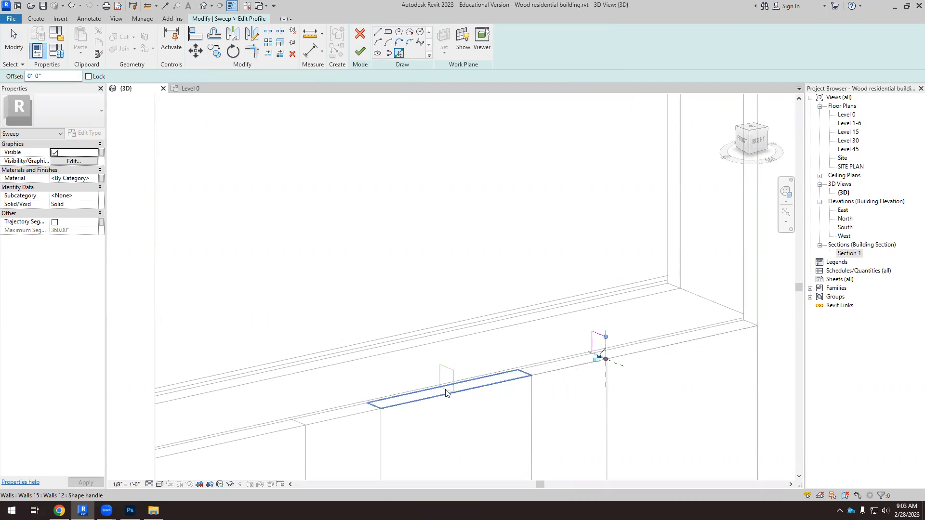
scroll(444, 393, "up", 3)
scroll(382, 286, "down", 2)
scroll(382, 286, "down", 3)
scroll(627, 276, "up", 5)
scroll(528, 274, "up", 1)
scroll(424, 331, "down", 2)
scroll(440, 241, "down", 2)
scroll(458, 233, "down", 2)
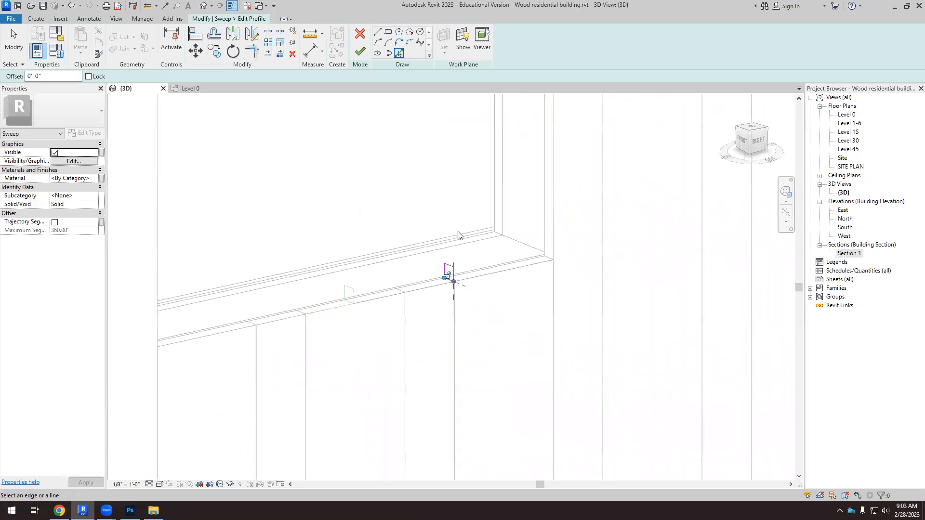
left_click(358, 54)
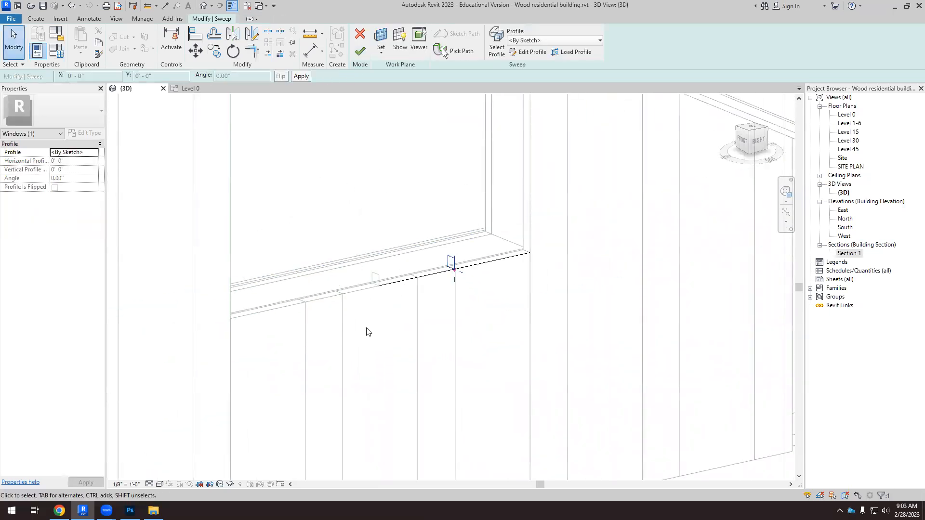
left_click(360, 52)
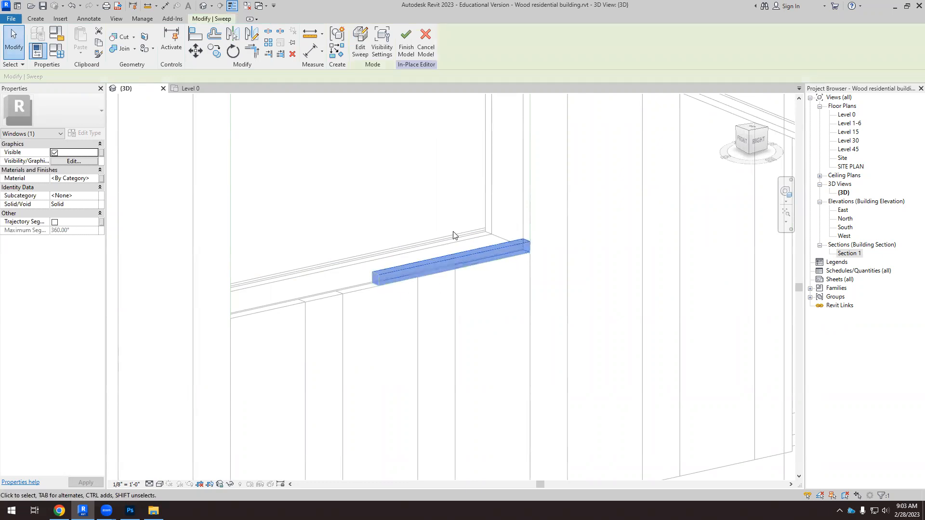
Reopen the sill sweep's path for editing and add the vertical line along the opening's near side with Pick 3D Edges.
scroll(455, 234, "up", 3)
scroll(347, 359, "down", 3)
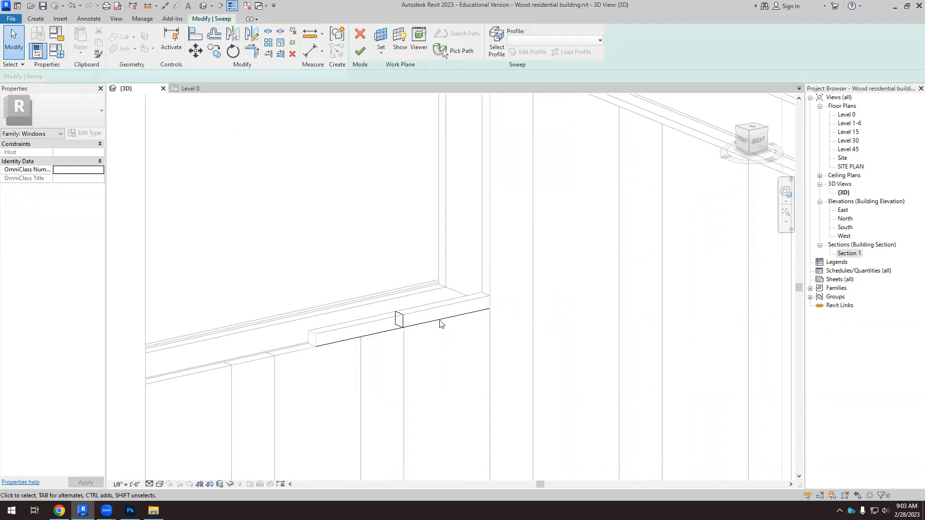
left_click(443, 51)
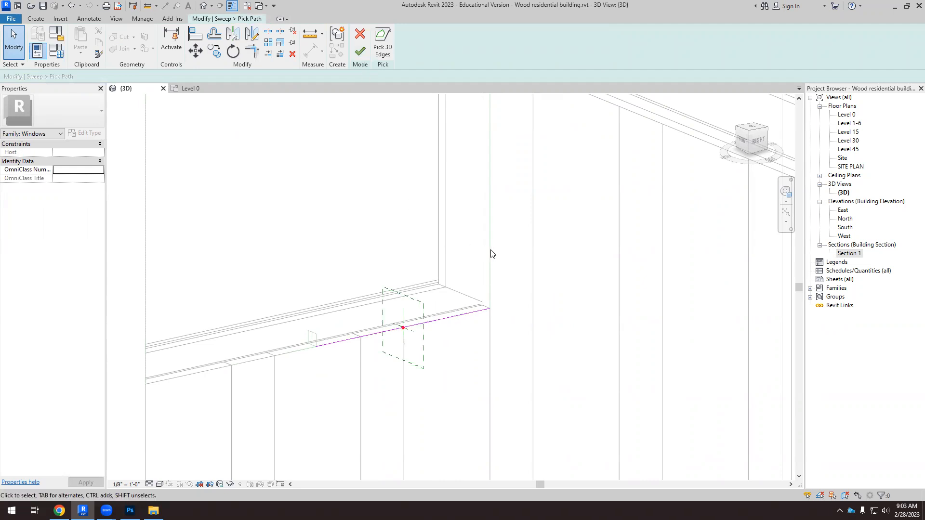
left_click(360, 51)
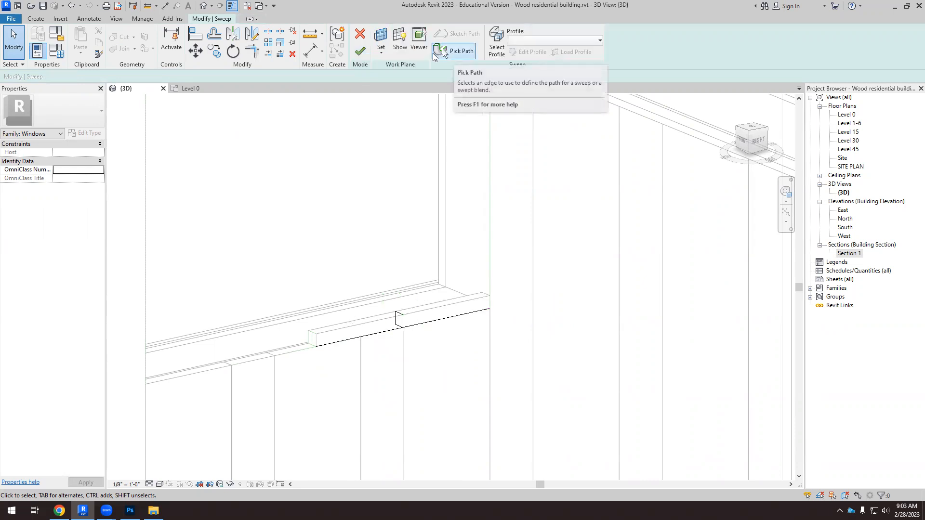
left_click(441, 51)
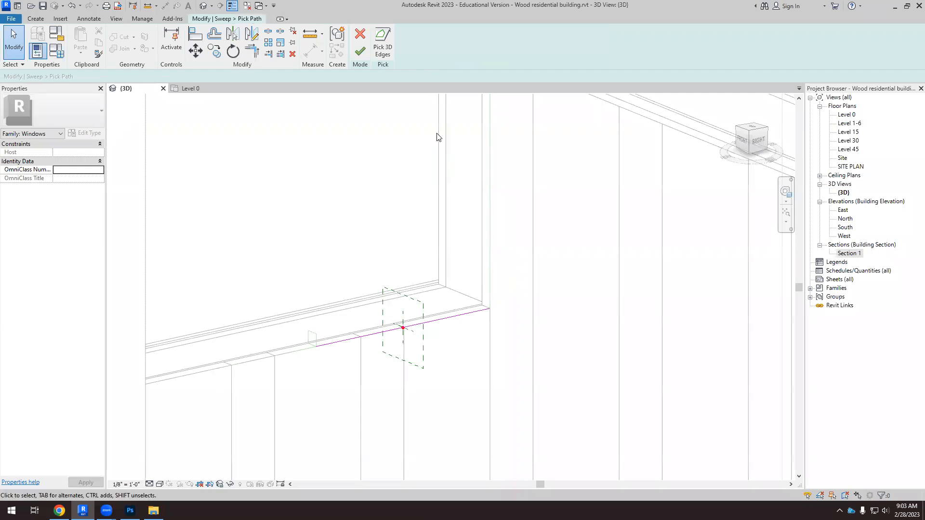
left_click(385, 46)
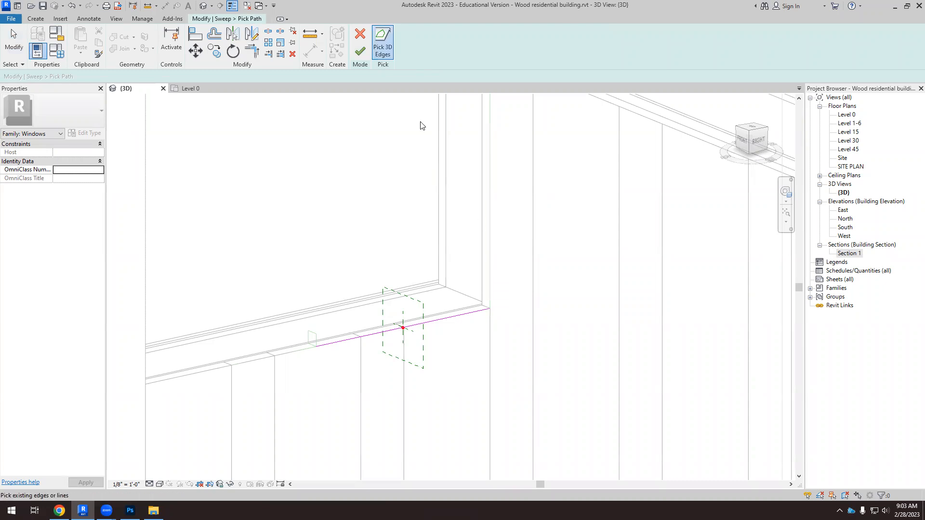
left_click(490, 275)
scroll(405, 368, "down", 3)
middle_click_drag(405, 368, 411, 189, "shift")
scroll(411, 189, "up", 4)
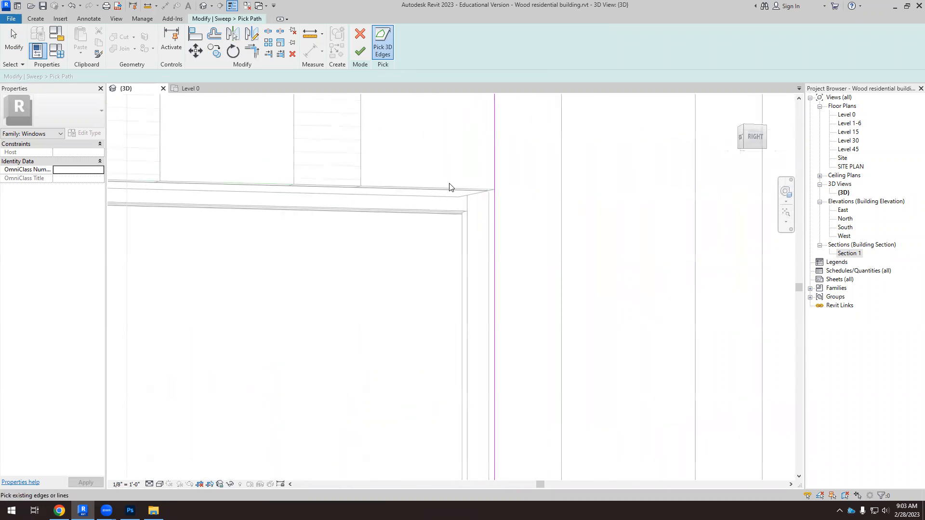
Add the line across the head of the opening and the line along its other side to the sweep path.
left_click(452, 189)
middle_click_drag(453, 229, 221, 297, "shift")
scroll(272, 327, "up", 3)
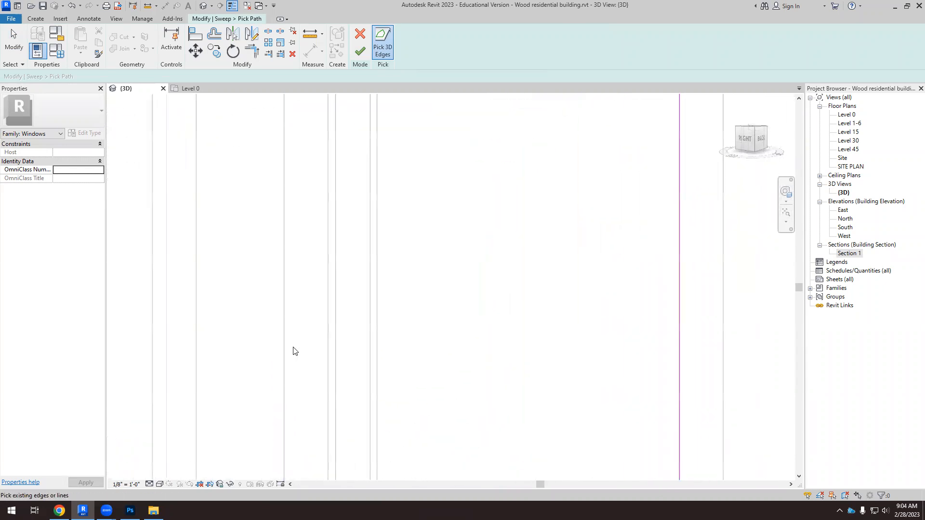
left_click(328, 333)
scroll(389, 254, "down", 3)
middle_click_drag(388, 254, 539, 388, "shift")
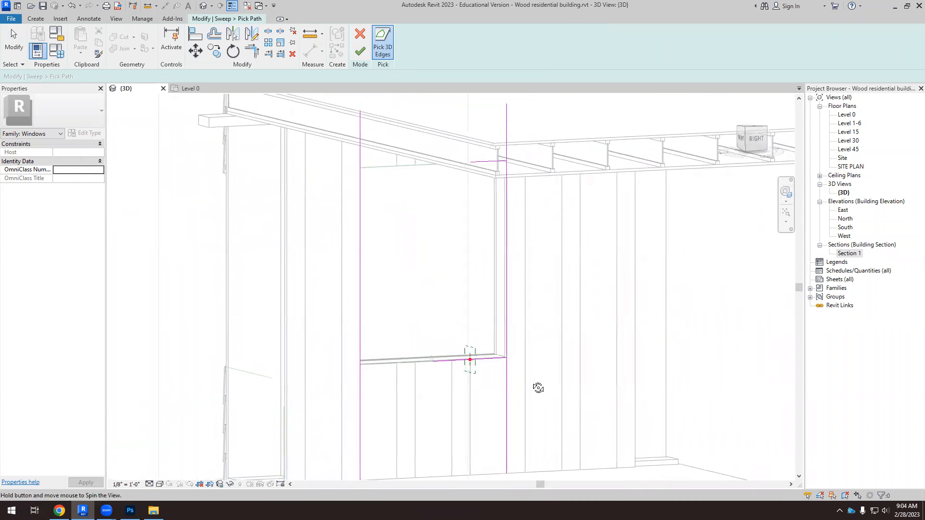
Trim the sill line and both side lines of the path into clean lower corners with Trim/Extend to Corner.
left_click(248, 51)
scroll(510, 371, "up", 3)
left_click(492, 351)
left_click(509, 326)
left_click(391, 351)
left_click(218, 330)
Trim the side lines and the head line into upper corners so the sweep path forms a closed loop.
scroll(330, 372, "down", 4)
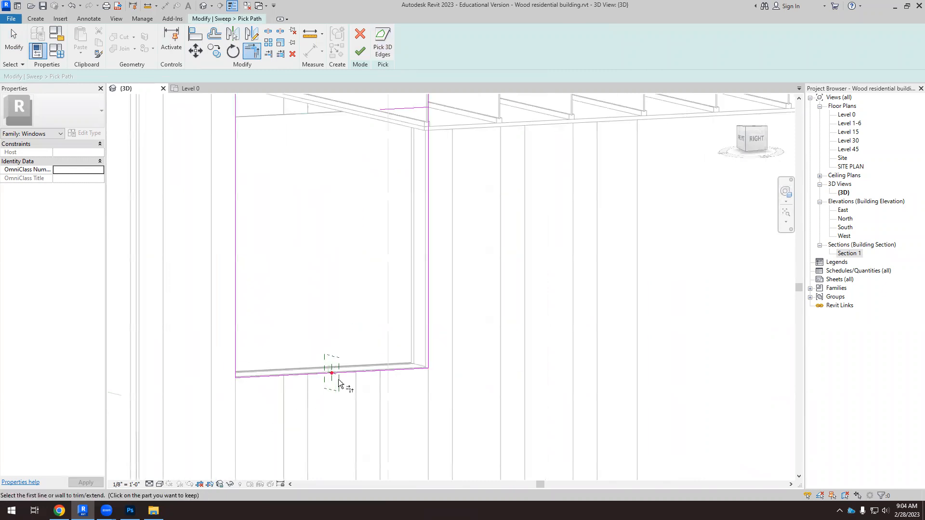
left_click(427, 190)
left_click(412, 175)
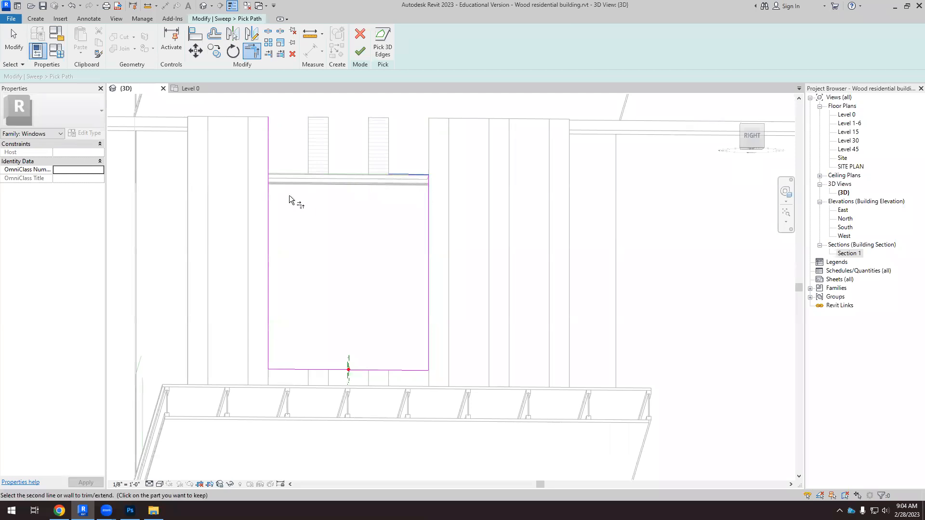
middle_click_drag(338, 256, 417, 355, "shift")
Finish the path and the sweep around the whole opening, and finish the in-place window model.
left_click(364, 49)
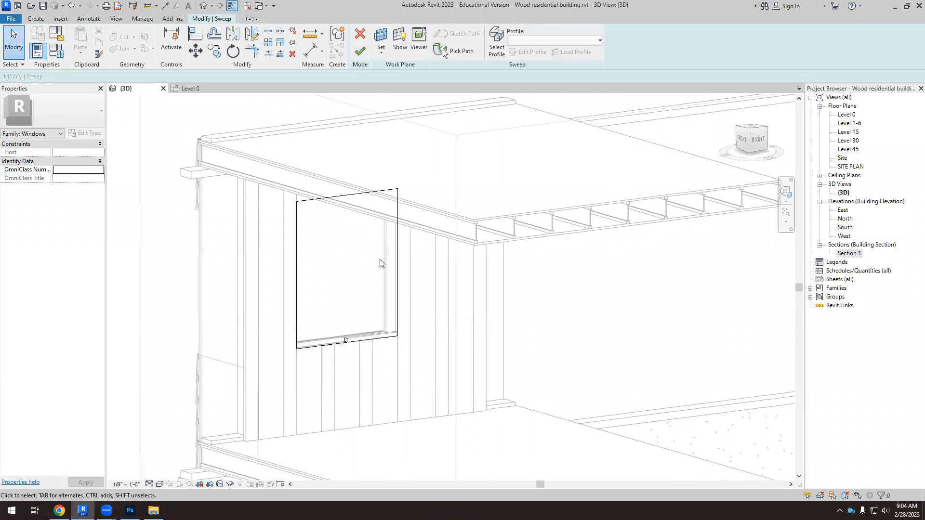
left_click(362, 51)
scroll(419, 334, "down", 1)
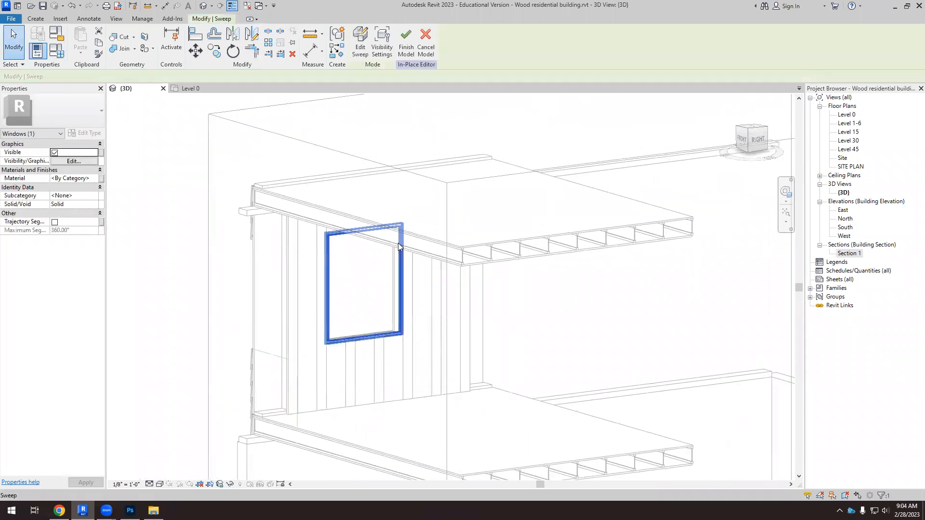
left_click(406, 47)
key("Escape")
Switch the 3D view to a realistic visual style that shows the material textures, and clear the selection.
scroll(388, 392, "up", 5)
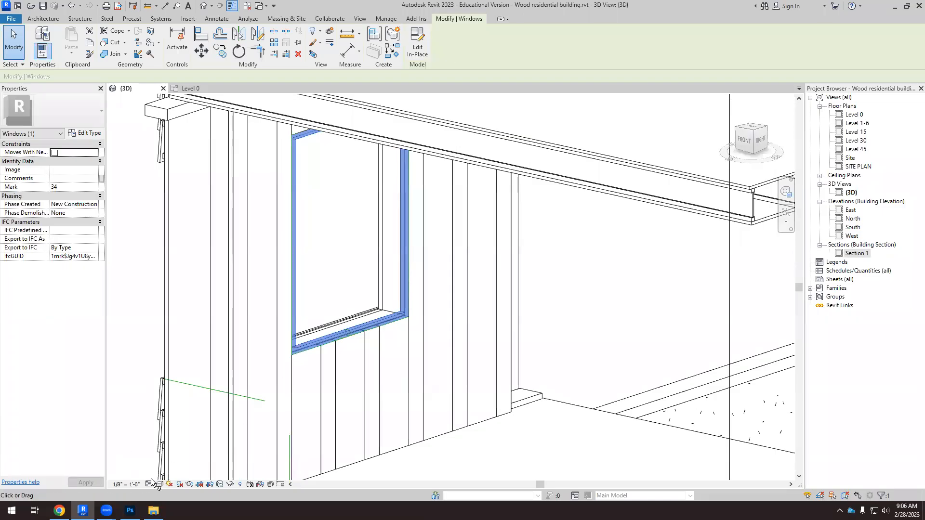
left_click(159, 484)
left_click(175, 474)
scroll(358, 332, "up", 2)
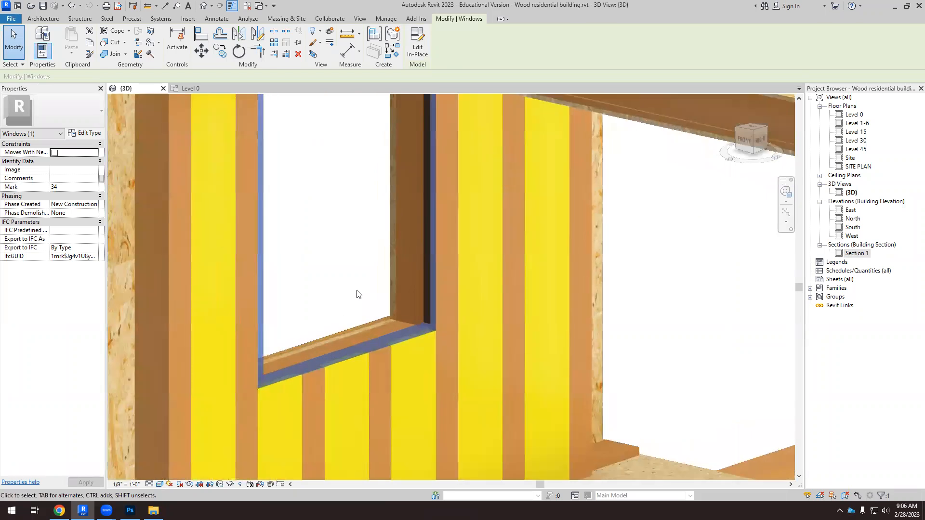
key("Escape")
Edit the window trim in place, assign the Sash material to its sweep and finish the model.
left_click(385, 347)
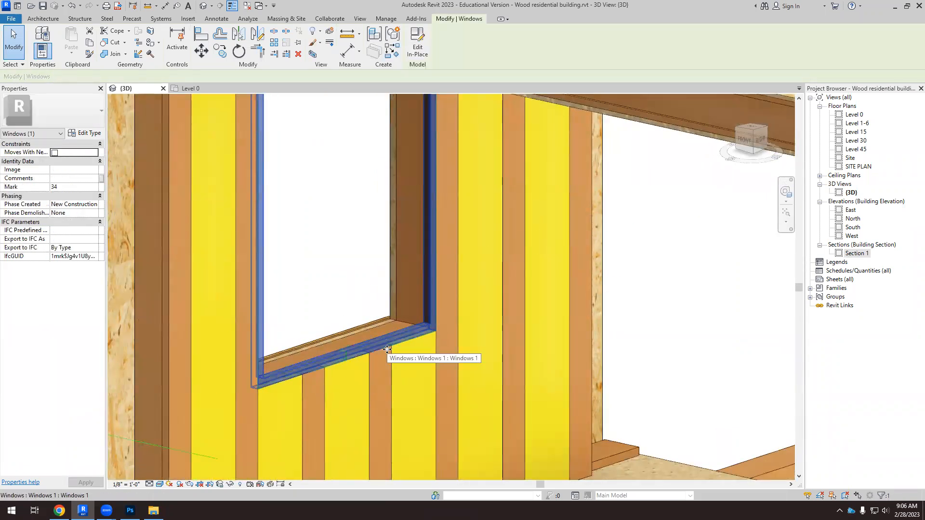
left_click(419, 40)
left_click(360, 349)
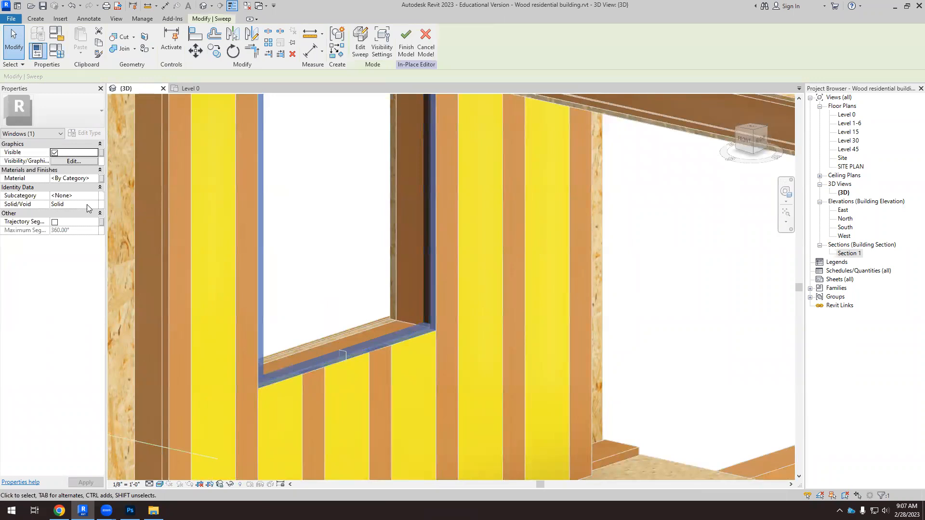
left_click(101, 178)
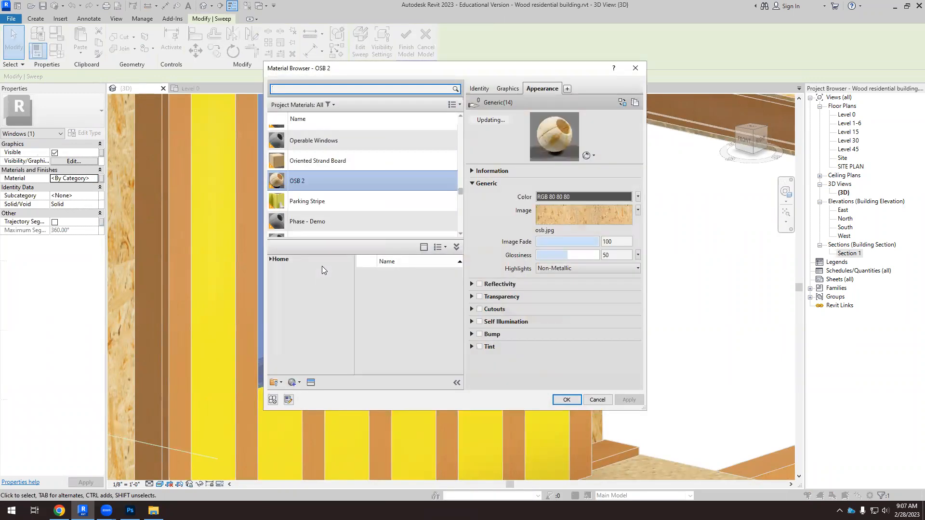
scroll(349, 207, "up", 10)
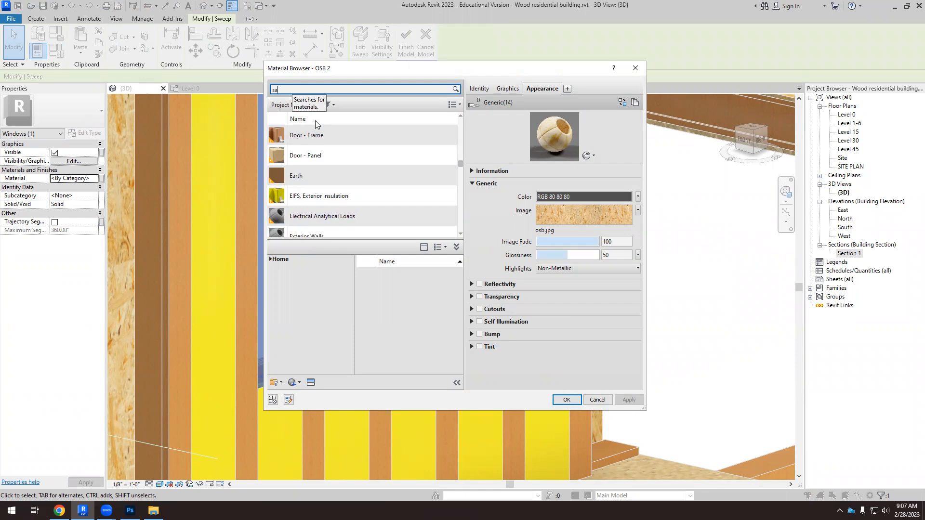
type("sh")
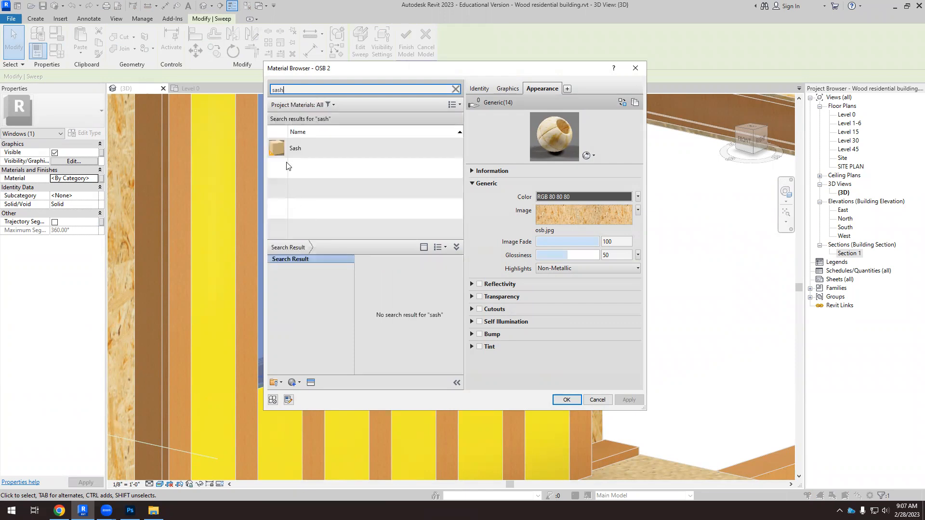
left_click(294, 149)
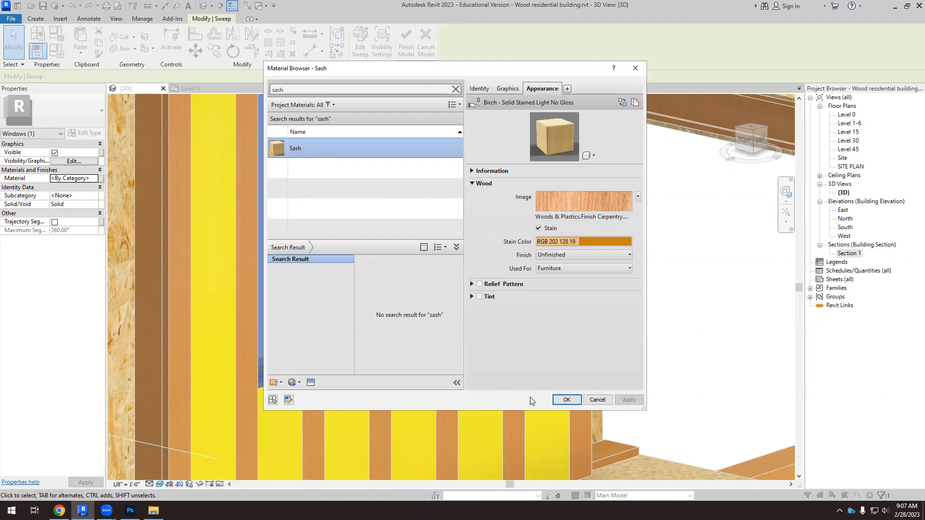
left_click(566, 399)
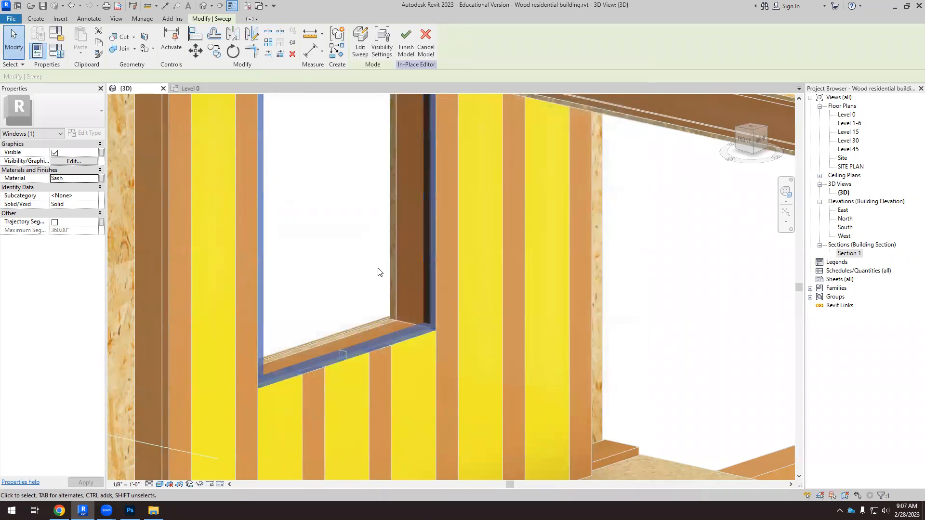
left_click(404, 47)
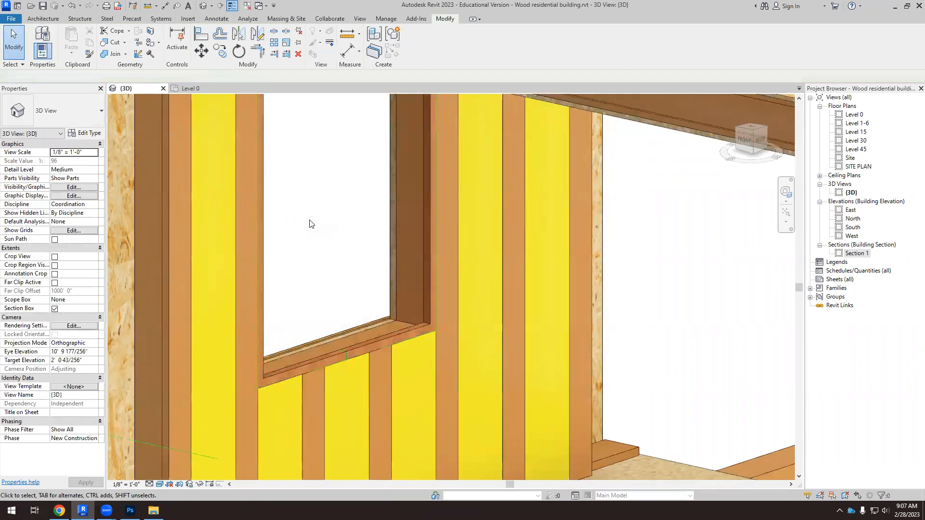
Examine the window trim along the sill in 3D and its position within the wall in the Level 0 plan.
scroll(380, 375, "up", 8)
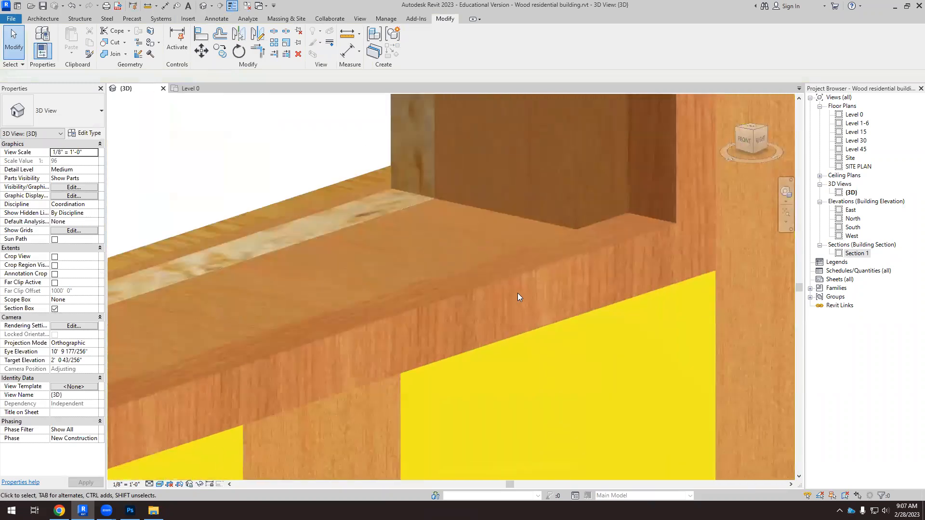
scroll(520, 288, "down", 8)
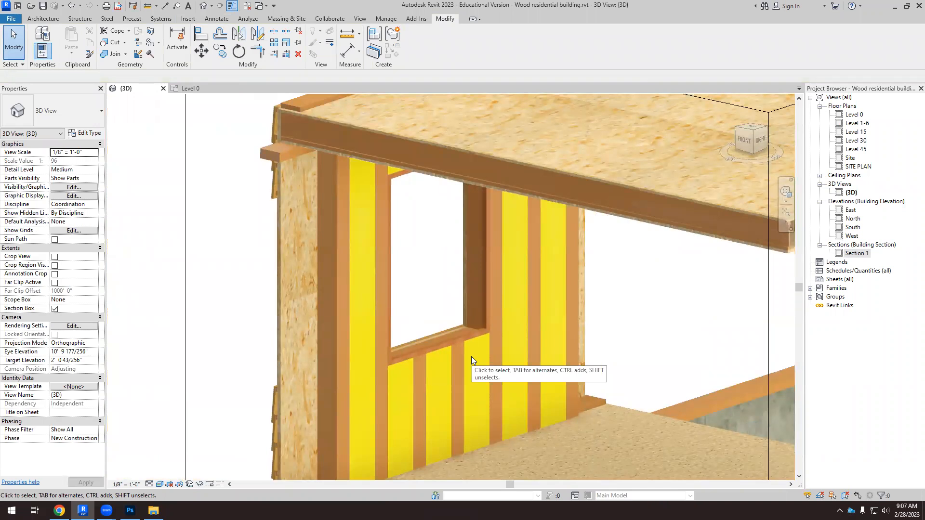
scroll(449, 352, "up", 5)
left_click(458, 335)
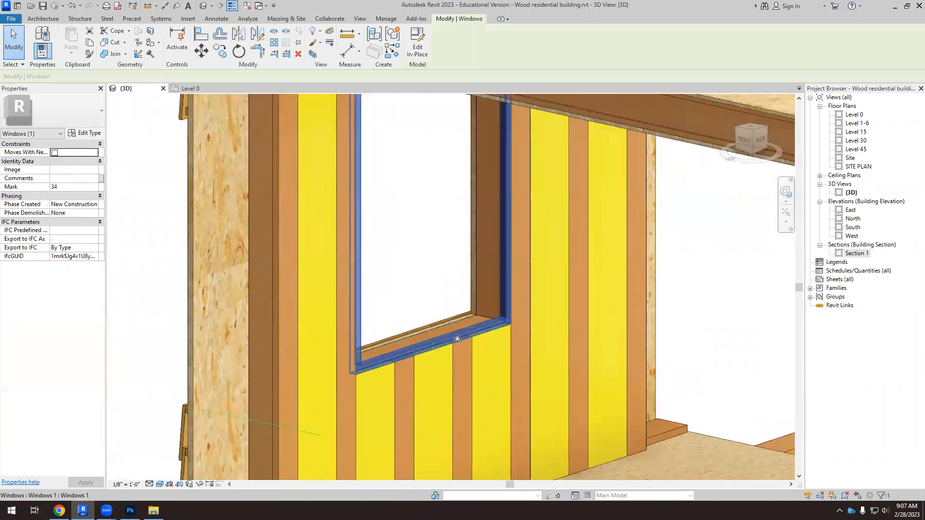
scroll(483, 236, "down", 4)
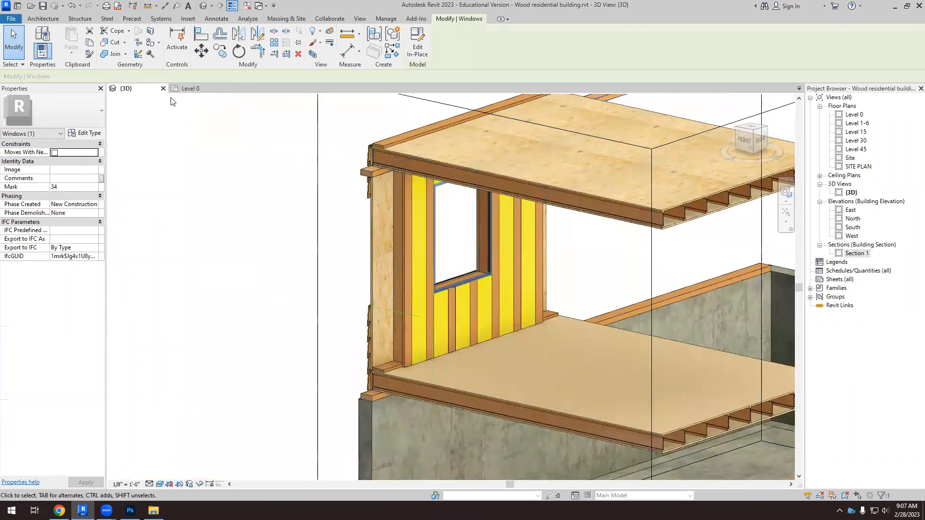
left_click(190, 89)
scroll(427, 205, "up", 2)
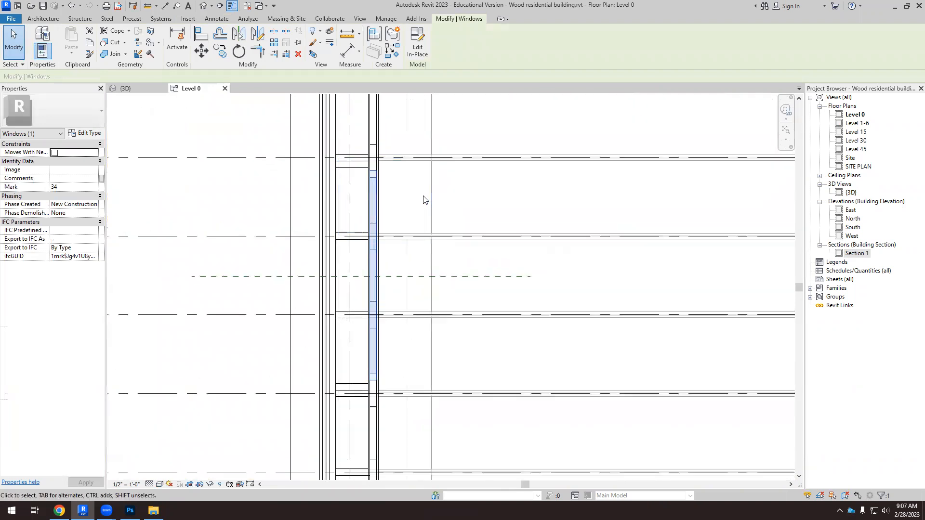
scroll(424, 199, "up", 2)
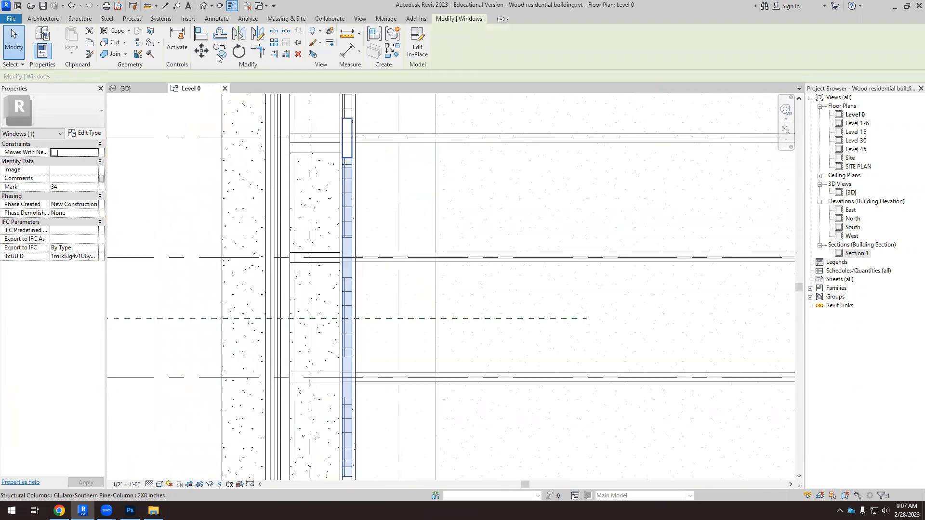
scroll(336, 184, "up", 2)
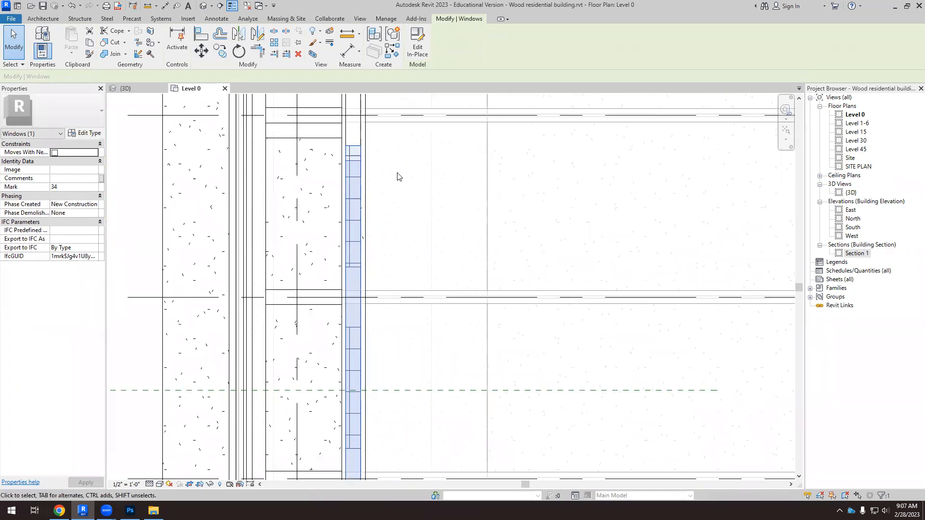
key("Escape")
Return to the 3D view and pull the section box's side face inward so it cuts through the window opening.
left_click(140, 87)
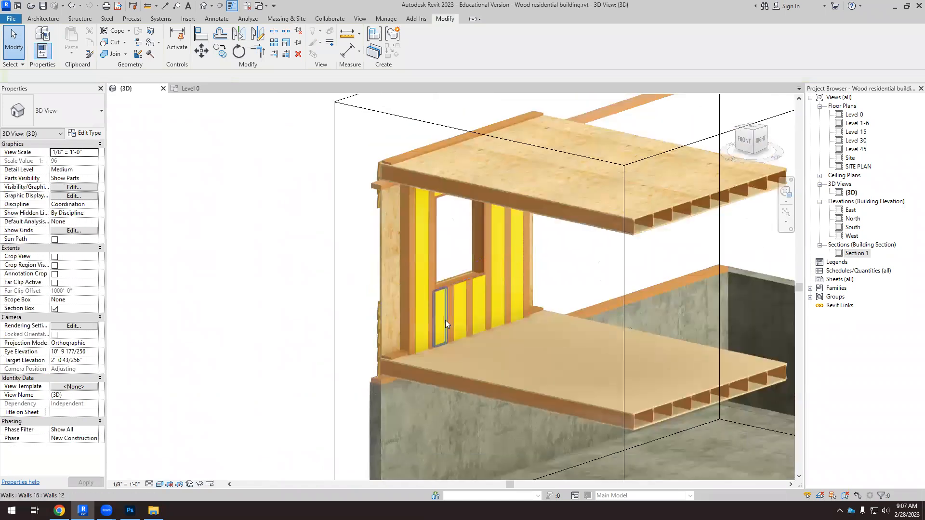
middle_click_drag(473, 355, 775, 294, "shift")
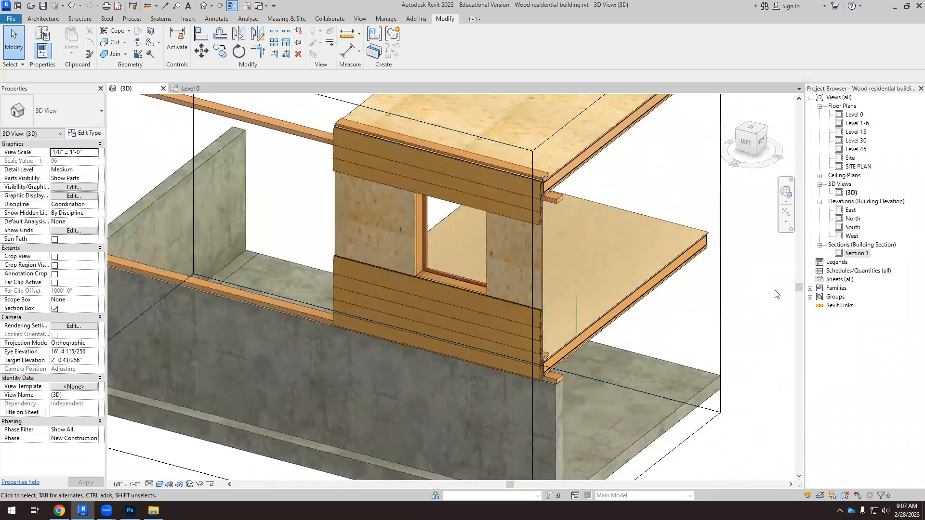
scroll(718, 334, "down", 3)
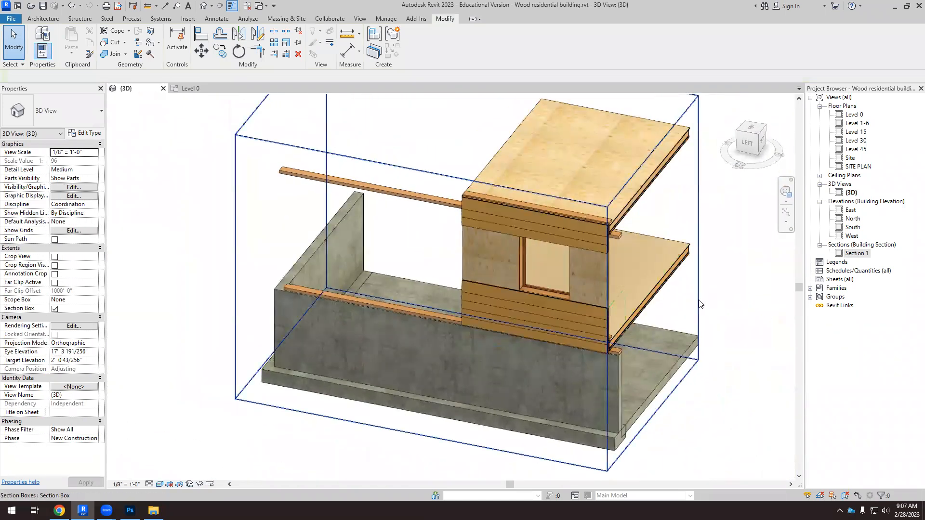
left_click(699, 304)
left_click_drag(650, 283, 610, 279)
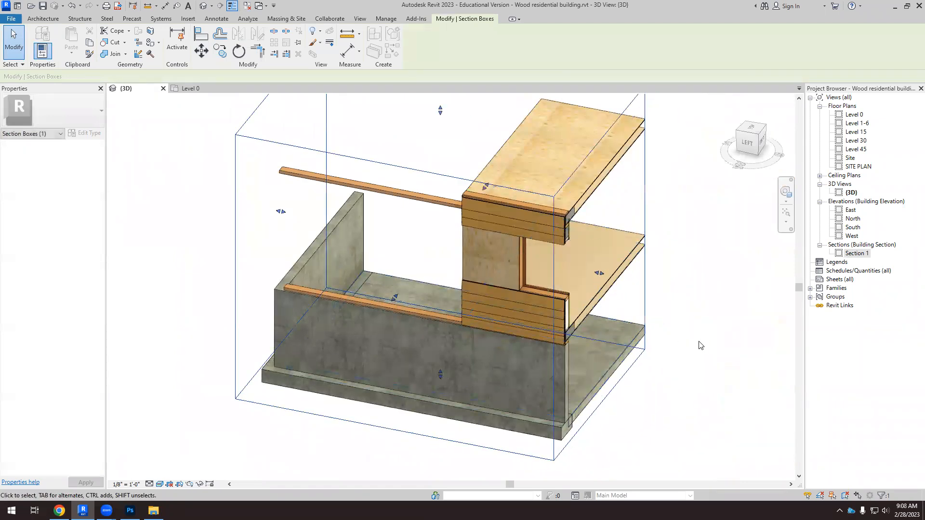
Examine the cut wall from the front where the trim meets the window sill.
middle_click_drag(700, 345, 663, 346, "shift")
left_click(756, 146)
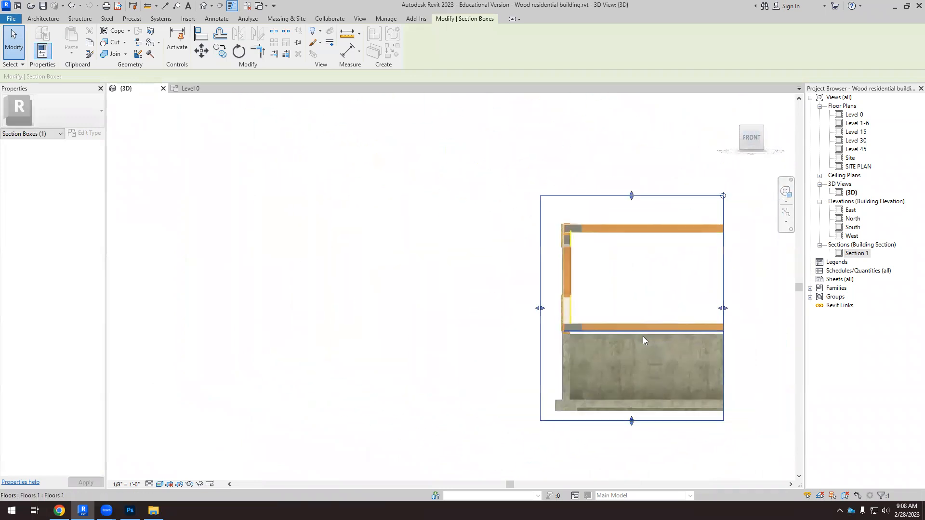
scroll(369, 262, "up", 10)
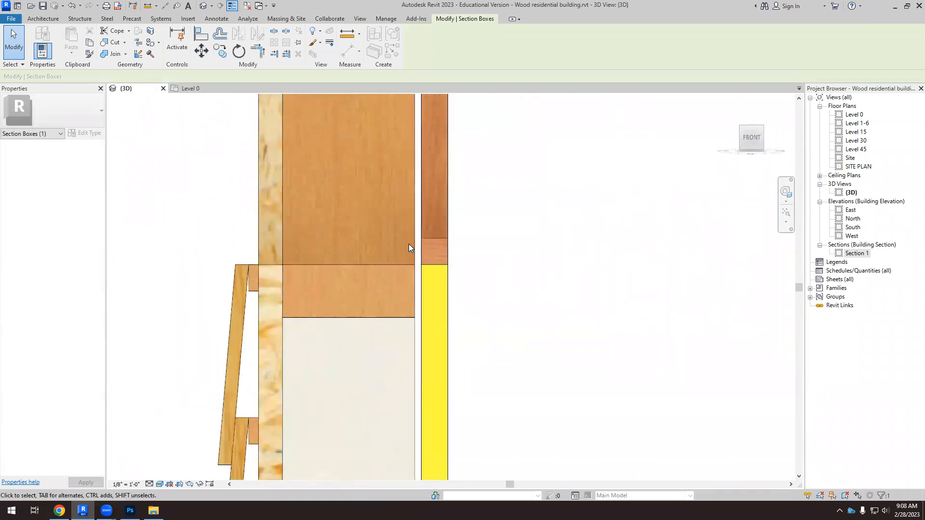
Set the work plane by name to Reference Plane : mid window.
left_click(435, 239)
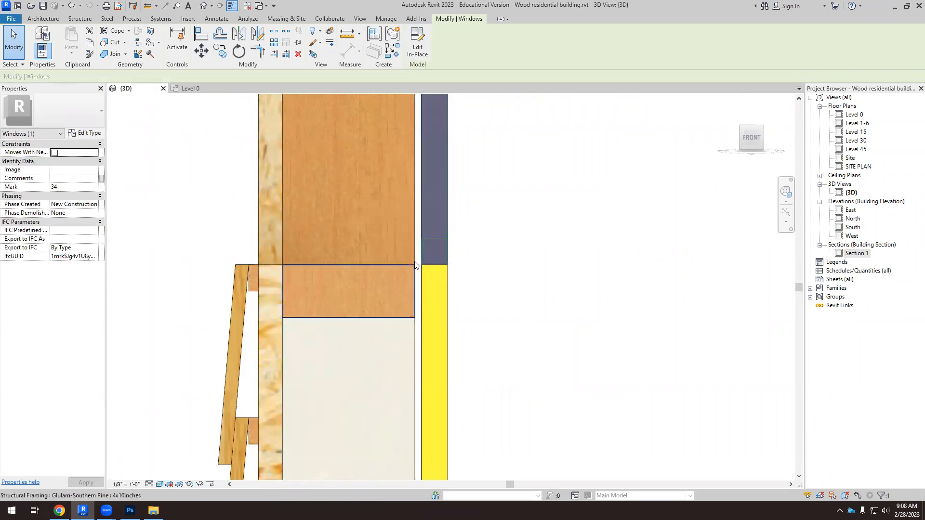
left_click(472, 269)
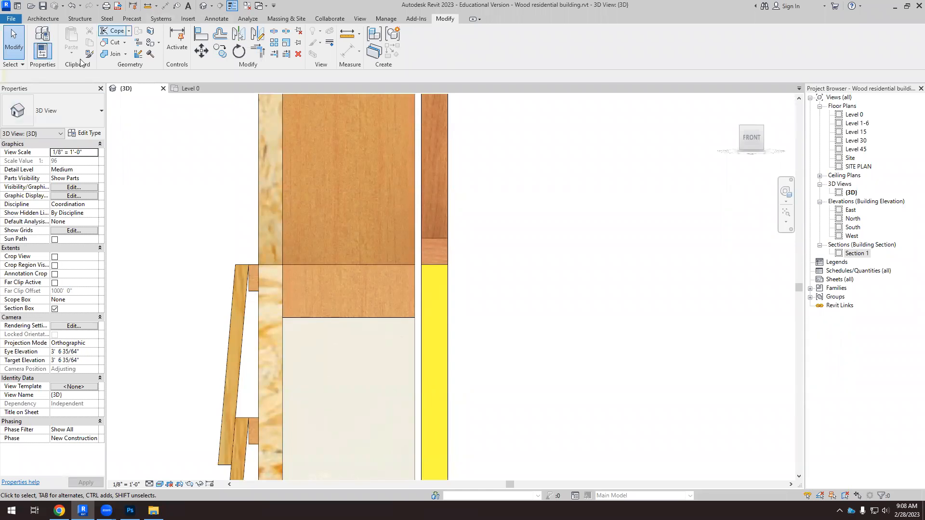
left_click(44, 19)
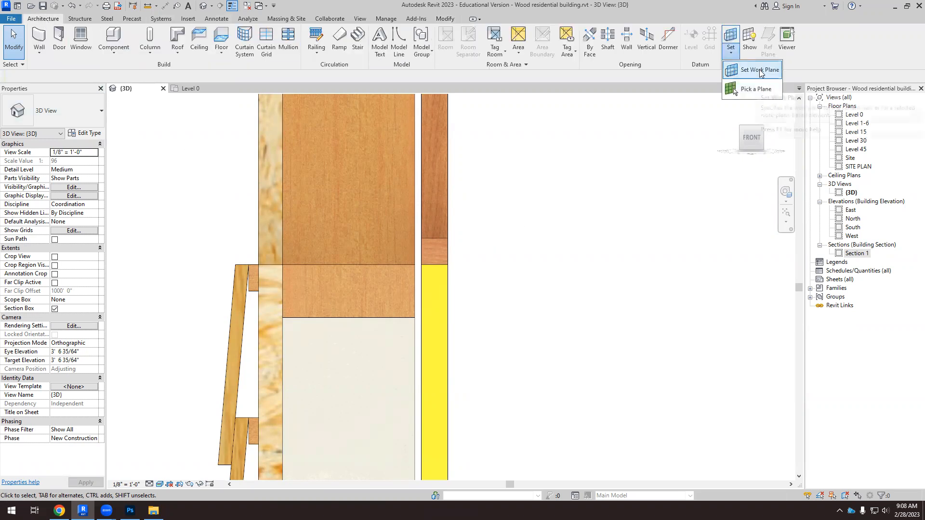
left_click(731, 48)
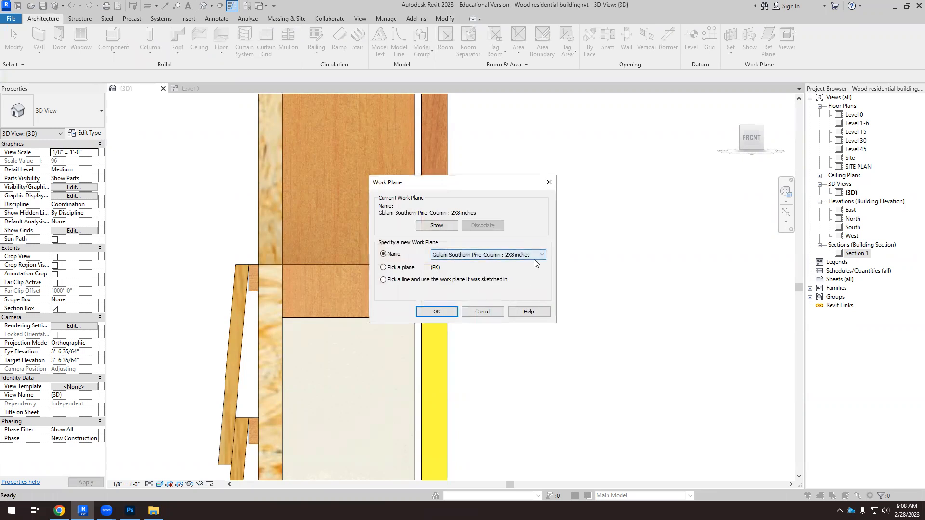
left_click(383, 268)
left_click(542, 254)
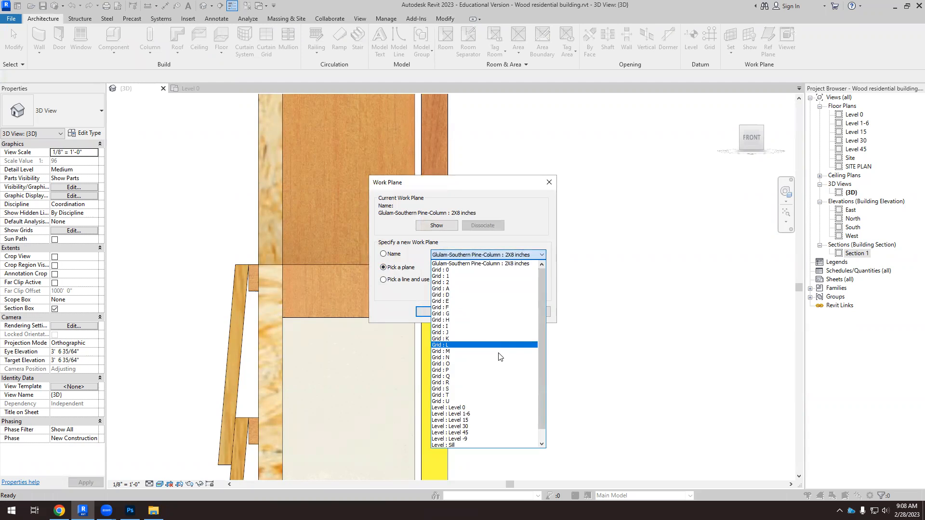
left_click_drag(541, 328, 539, 382)
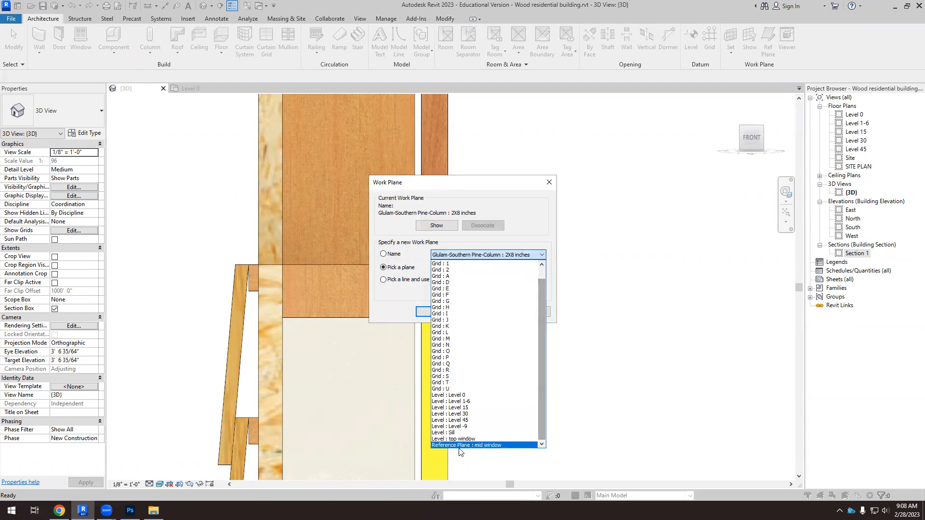
left_click(475, 445)
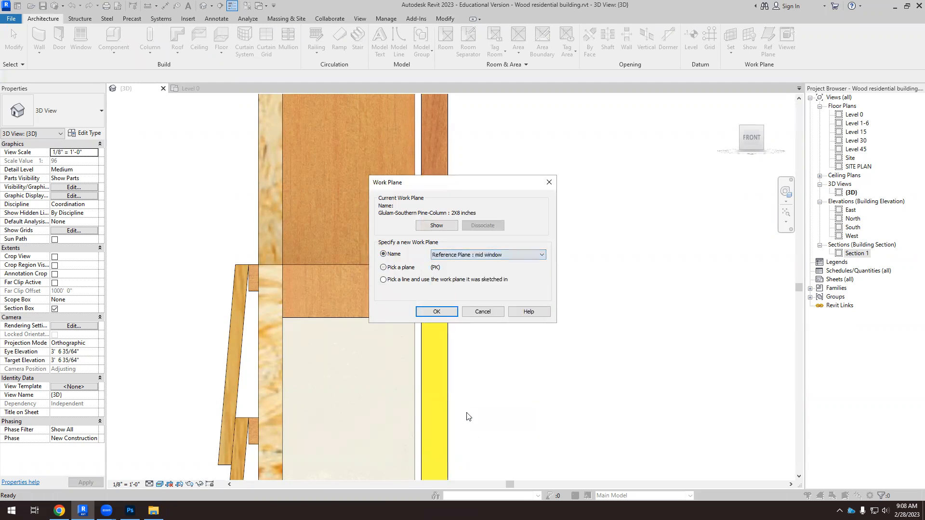
left_click(442, 312)
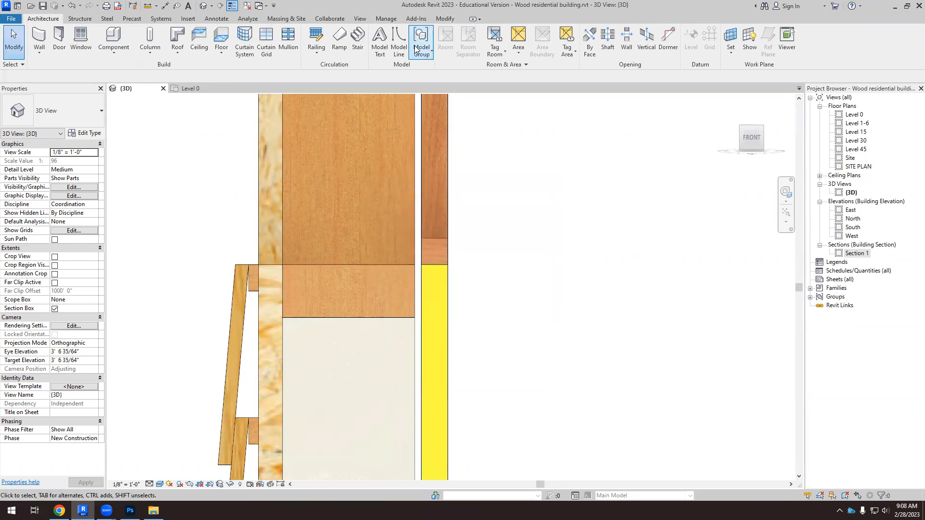
Draw model lines for a small rectangular profile on the window sill, starting at the midpoint of the sill member's upper edge.
left_click(399, 42)
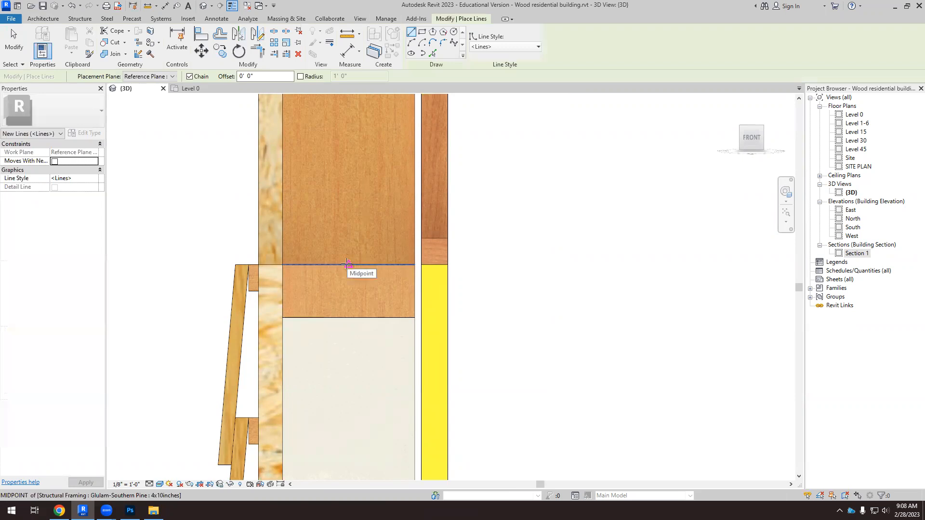
left_click(348, 264)
left_click(349, 238)
left_click(319, 238)
left_click(318, 264)
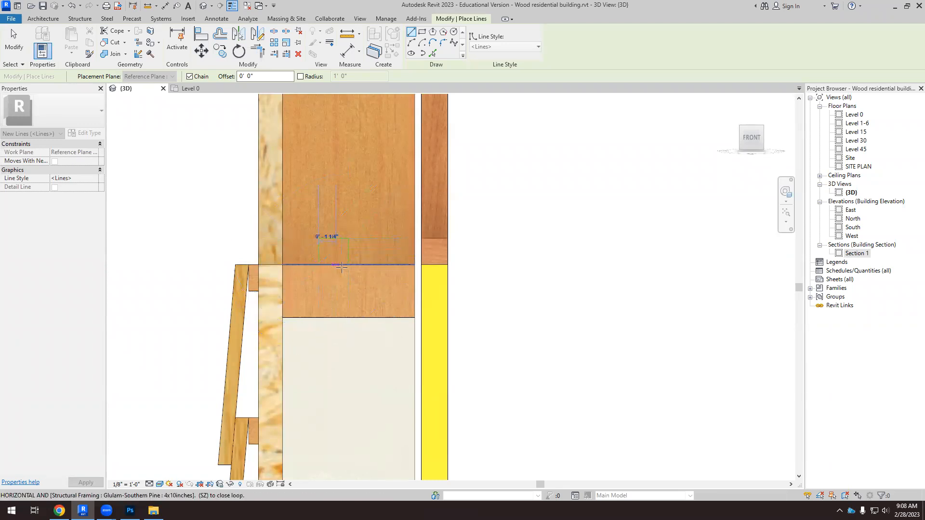
left_click(348, 264)
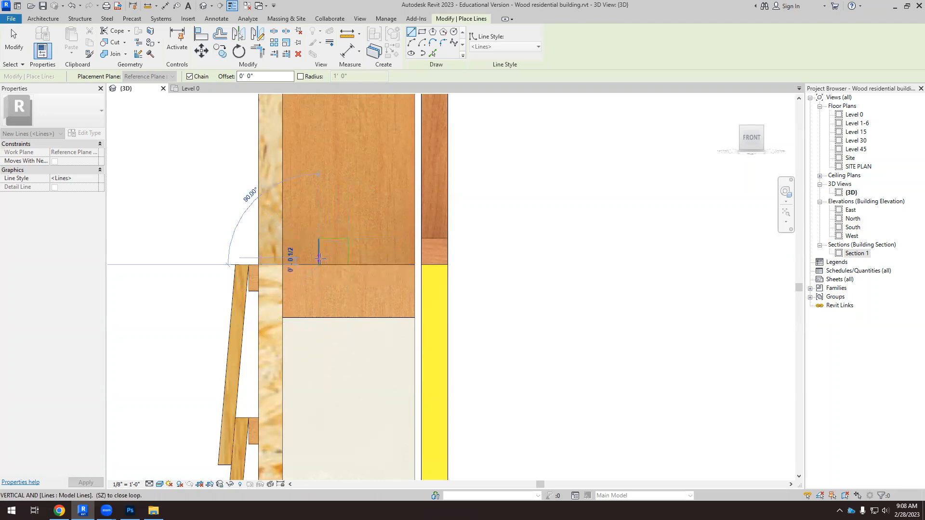
Delete the profile's outer vertical line and adjust the end of its upper line to a length of 2 inches.
key("Escape")
left_click(319, 254)
key("Delete")
left_click(332, 238)
scroll(327, 242, "up", 3)
left_click_drag(315, 235, 320, 236)
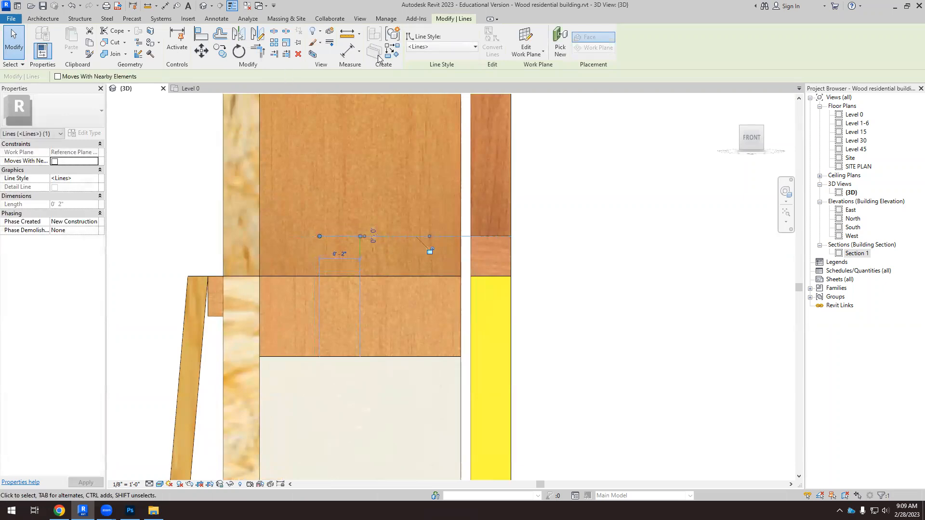
Draw the missing outer side and base as model lines to close the square profile on the sill.
left_click(43, 19)
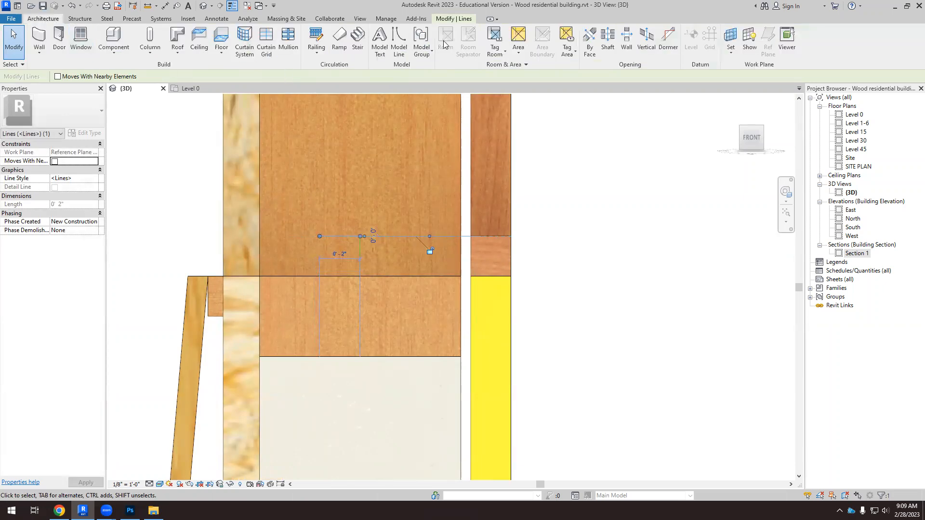
left_click(397, 48)
left_click(320, 236)
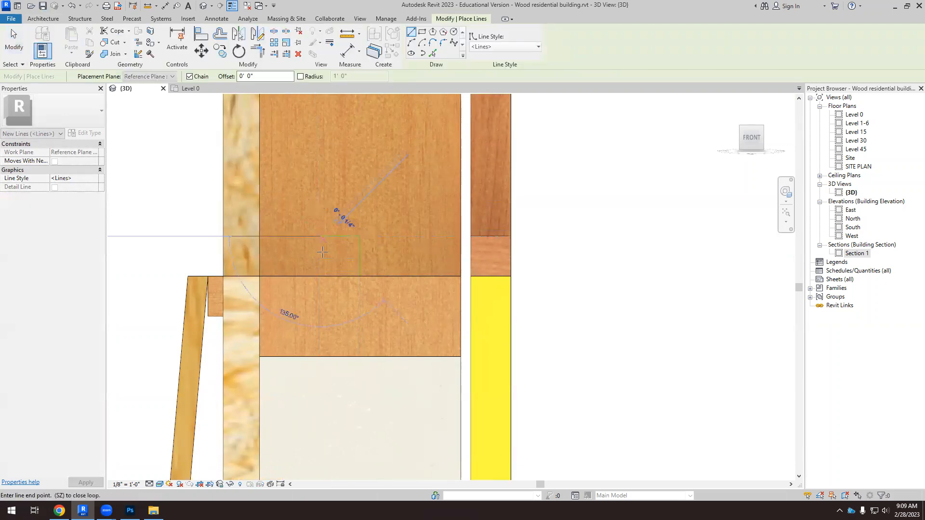
left_click(321, 282)
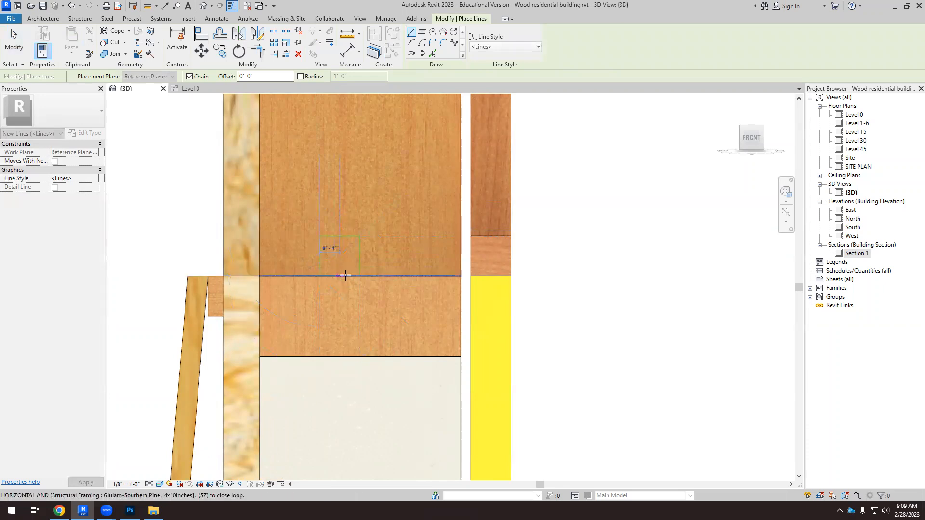
key("Escape")
key("Escape")
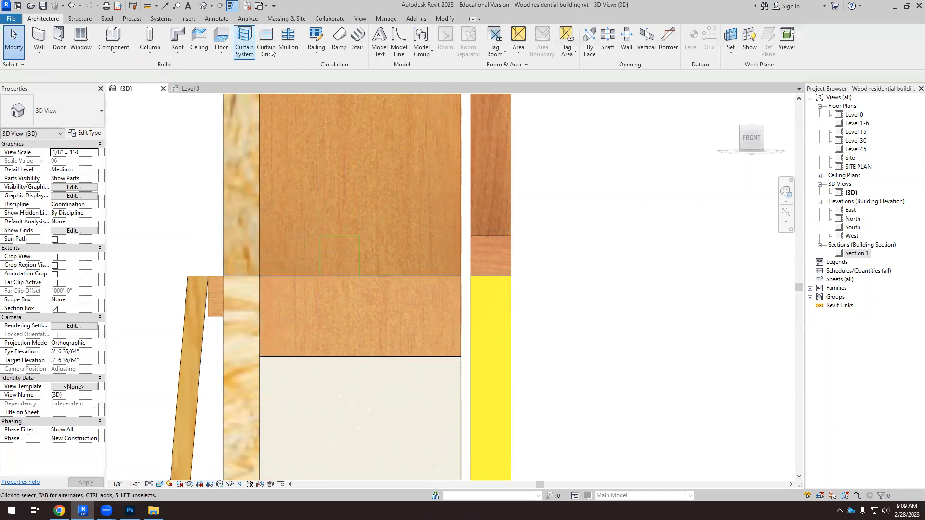
left_click_drag(201, 237, 391, 314)
left_click(615, 281)
Change the 3D view's visual style to Hidden Line and examine the square profile on the sill from an angle.
scroll(386, 272, "down", 3)
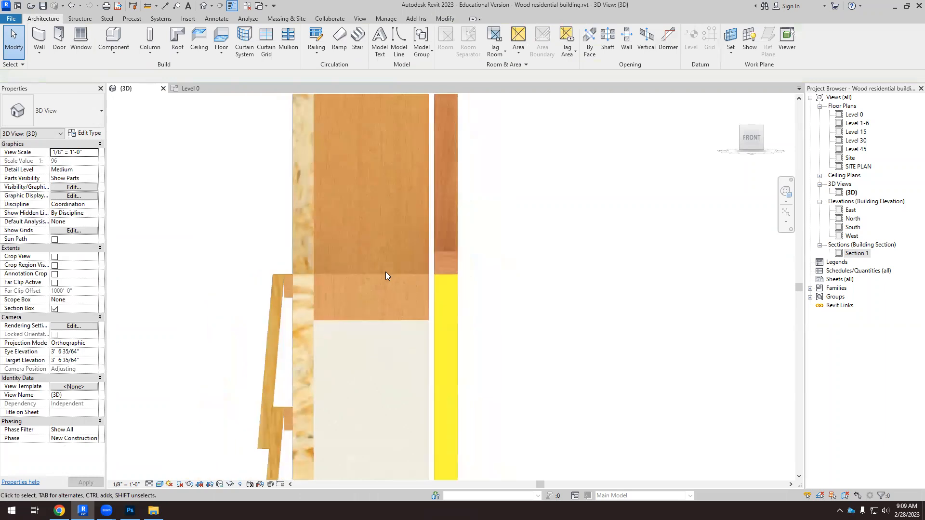
left_click(158, 485)
left_click(182, 444)
middle_click_drag(494, 324, 632, 340, "shift")
scroll(632, 340, "down", 1)
scroll(354, 300, "up", 1)
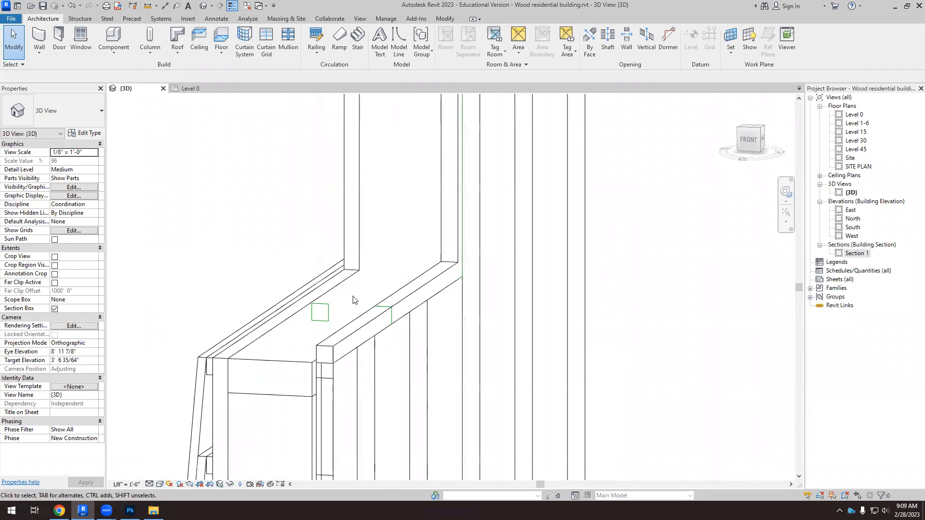
Pull the section box's cut face outward so the view includes the whole window opening.
scroll(353, 300, "down", 6)
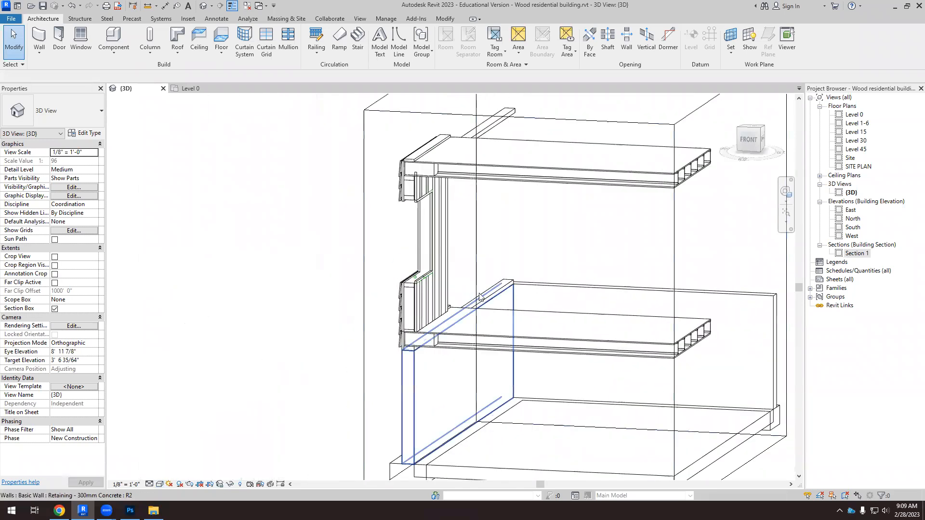
left_click(478, 296)
left_click_drag(629, 240, 587, 267)
middle_click_drag(496, 267, 477, 303, "shift")
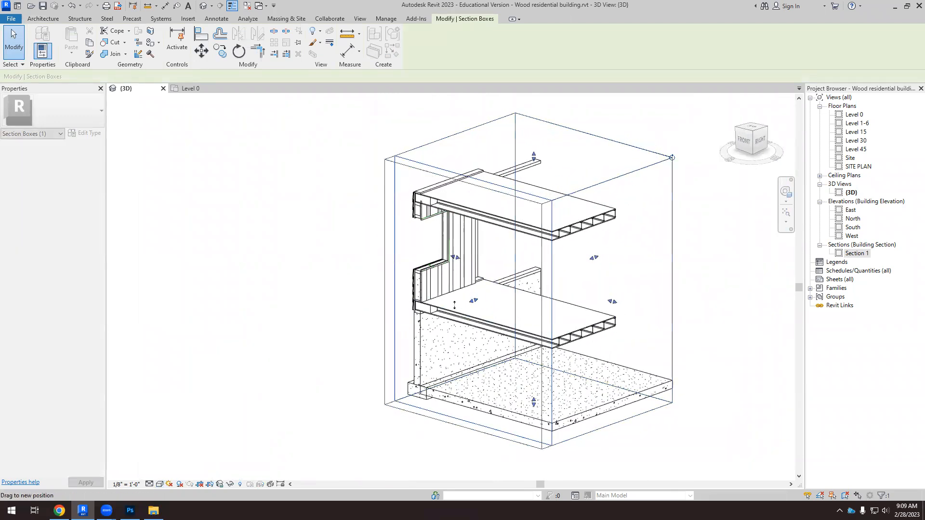
scroll(452, 289, "up", 5)
scroll(450, 268, "up", 2)
left_click(496, 225)
scroll(308, 245, "up", 6)
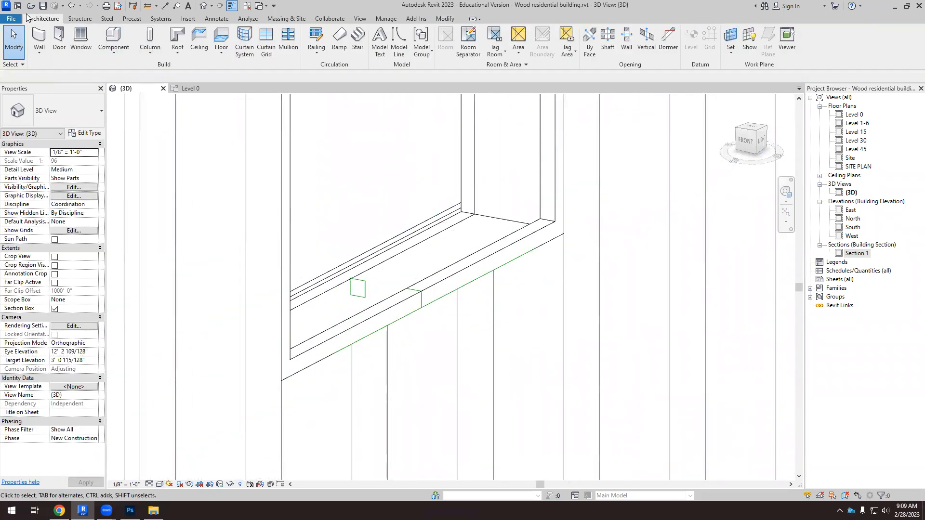
Start a new in-place model in the Windows category, accepting the name Windows 2.
left_click(113, 50)
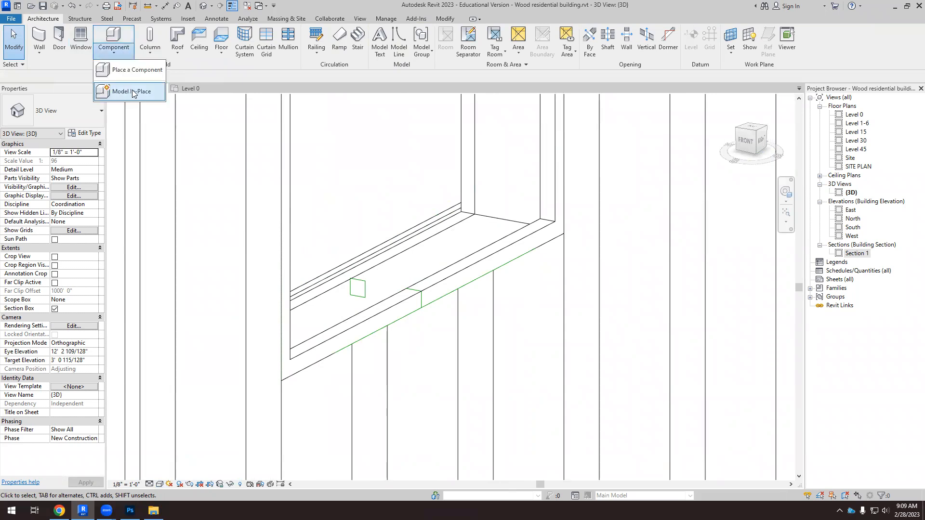
left_click(122, 91)
left_click_drag(528, 207, 531, 268)
left_click(415, 264)
left_click(470, 360)
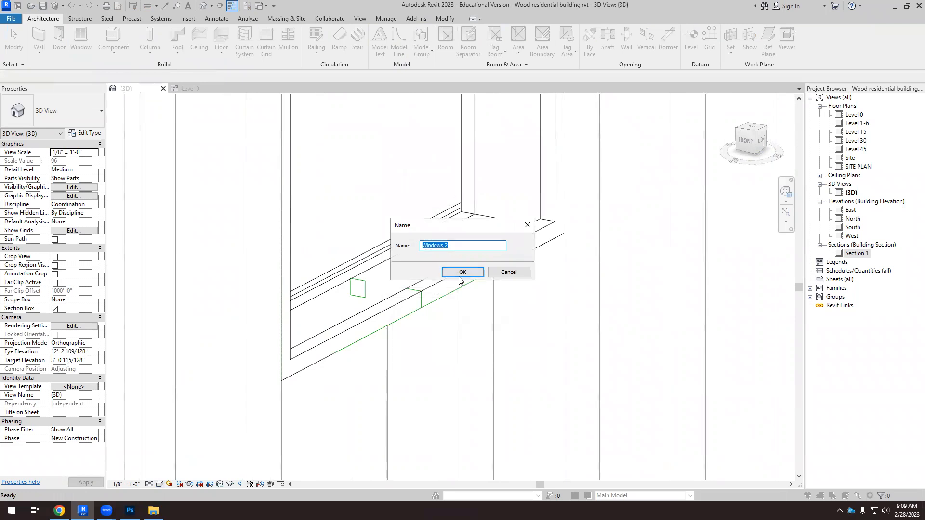
left_click(463, 276)
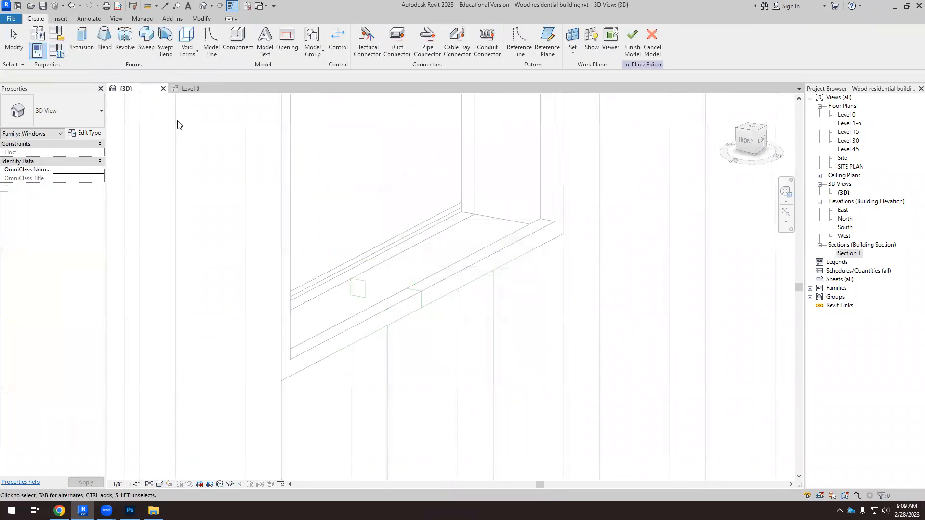
Create a sweep and pick the existing trim's outer edges on all four sides of the window as its path.
left_click(147, 40)
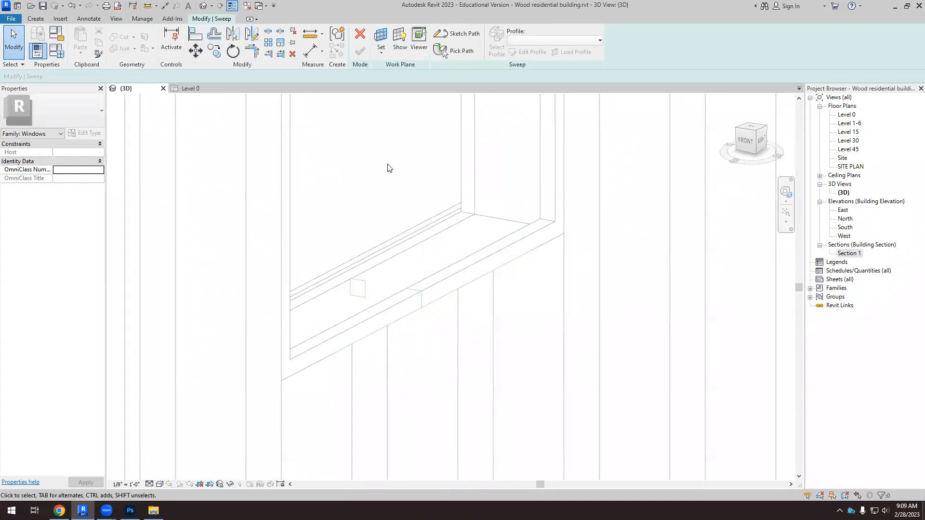
left_click(439, 303)
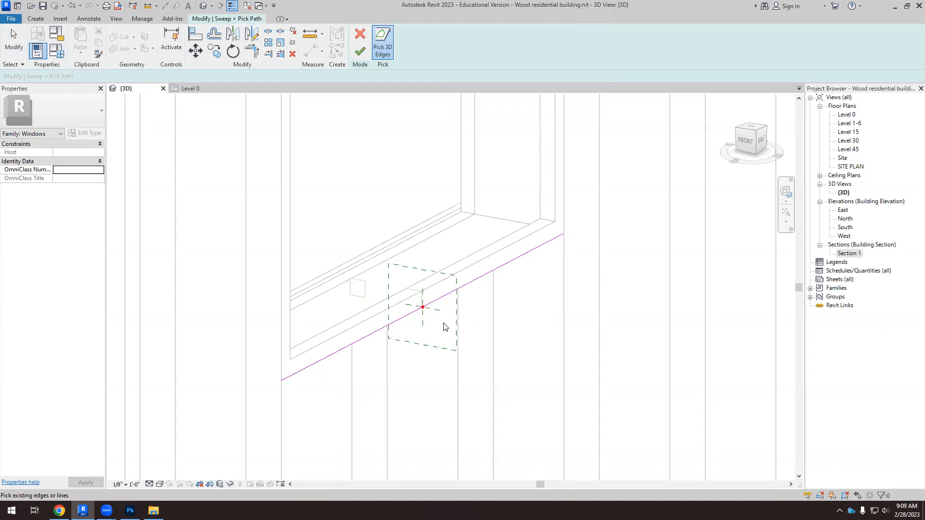
left_click(389, 50)
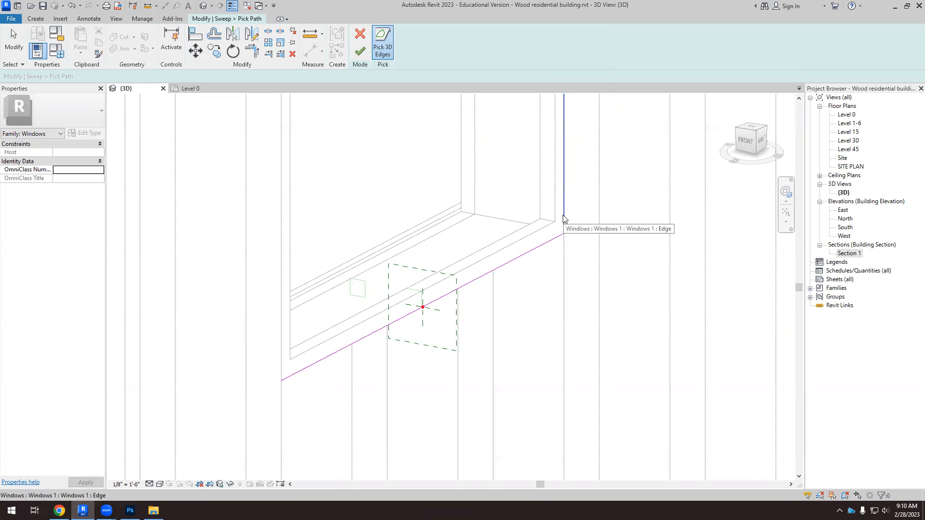
left_click(563, 214)
scroll(511, 352, "down", 3)
middle_click_drag(539, 344, 409, 260, "shift")
scroll(555, 190, "up", 4)
left_click(505, 165)
left_click(199, 221)
scroll(299, 246, "down", 3)
middle_click_drag(320, 227, 170, 308, "shift")
scroll(244, 324, "up", 3)
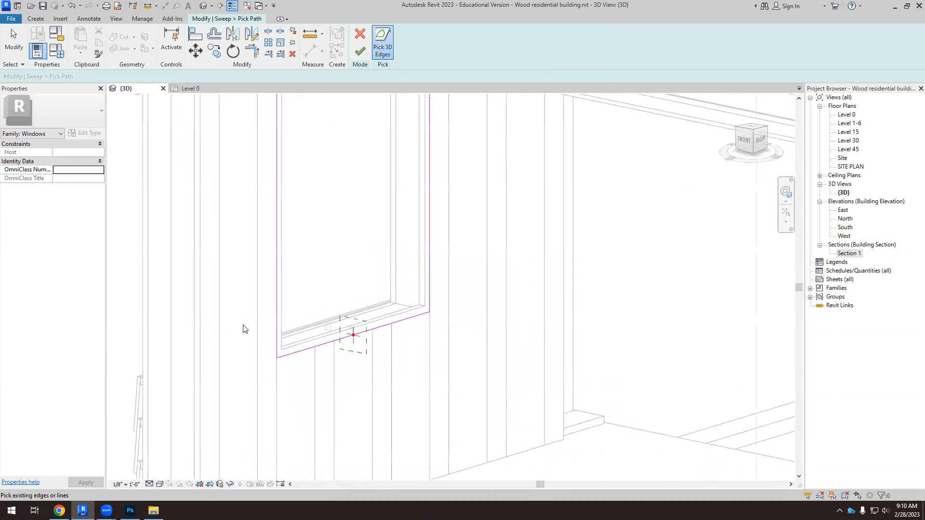
left_click(364, 52)
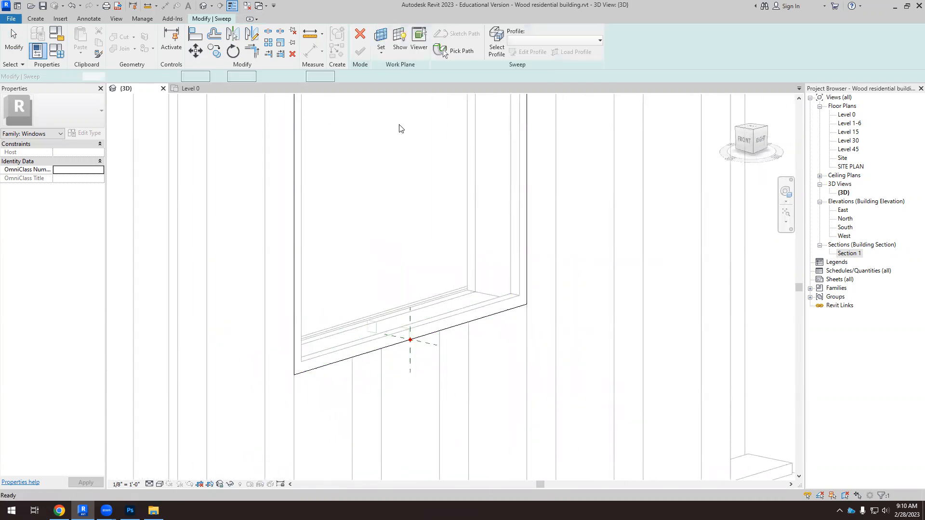
Define the sweep's profile by picking the four model lines of the square on the sill, and finish the profile sketch.
left_click(496, 49)
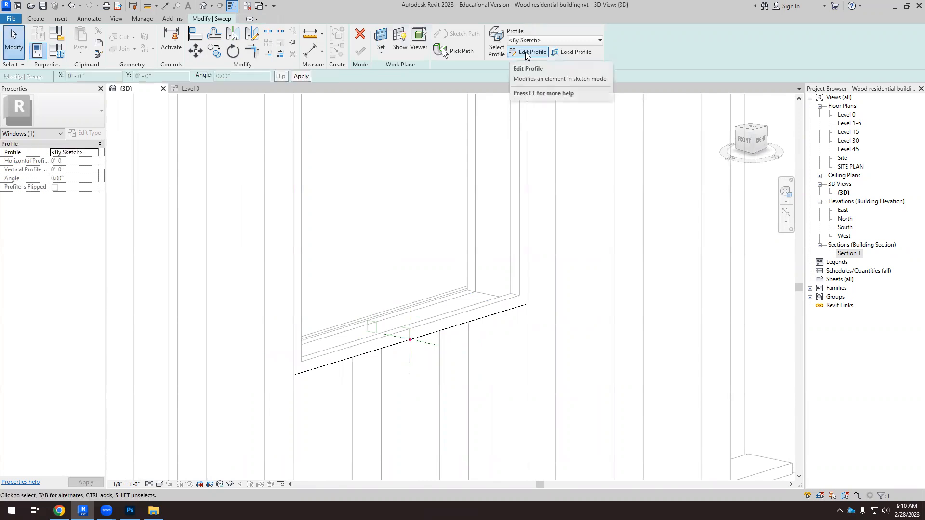
left_click(528, 52)
left_click(398, 54)
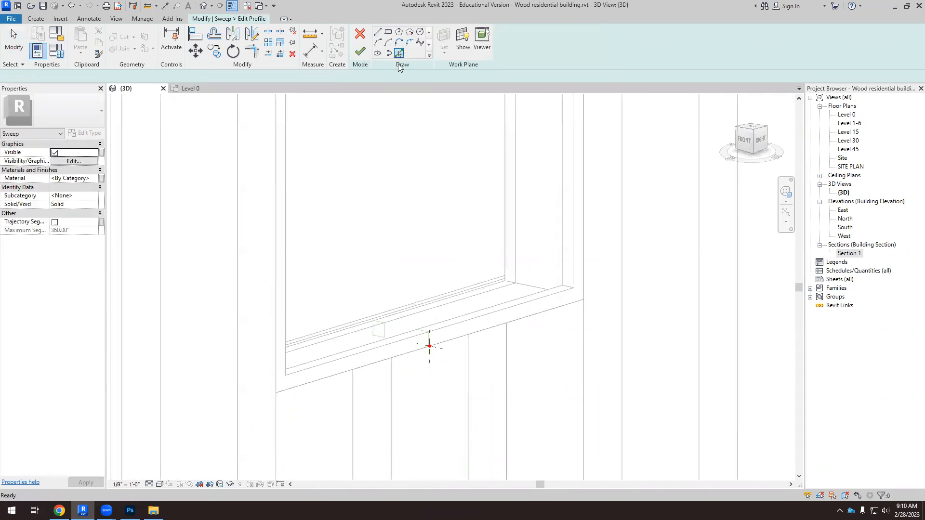
scroll(383, 297, "up", 5)
scroll(403, 297, "up", 2)
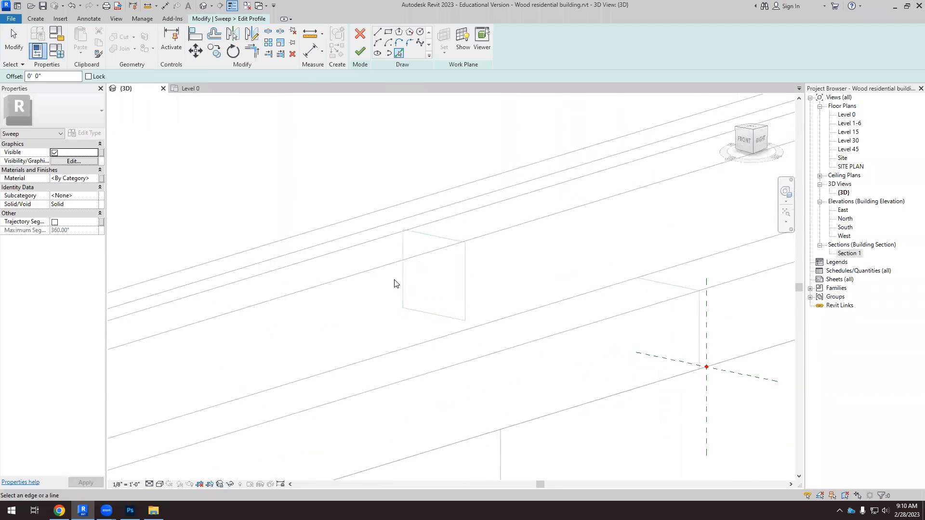
left_click(404, 285)
left_click(463, 297)
left_click(438, 235)
left_click(432, 318)
left_click(360, 51)
Finish the sweep and the in-place model, and examine the new frame beside the existing trim at the sill.
scroll(379, 266, "down", 2)
scroll(379, 267, "down", 4)
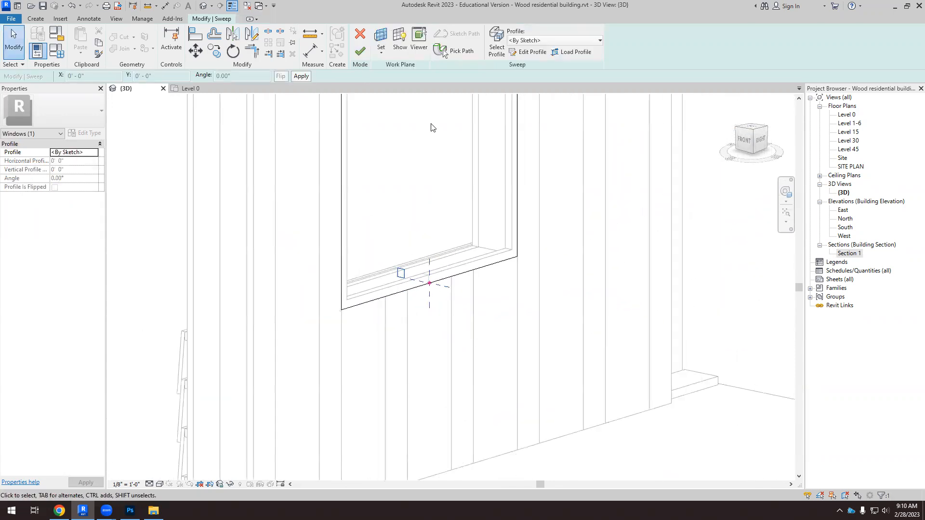
left_click(360, 51)
middle_click_drag(352, 273, 637, 269, "shift")
left_click(621, 246)
middle_click_drag(437, 326, 347, 128, "shift")
left_click(360, 51)
middle_click_drag(463, 318, 409, 312, "shift")
scroll(459, 263, "up", 5)
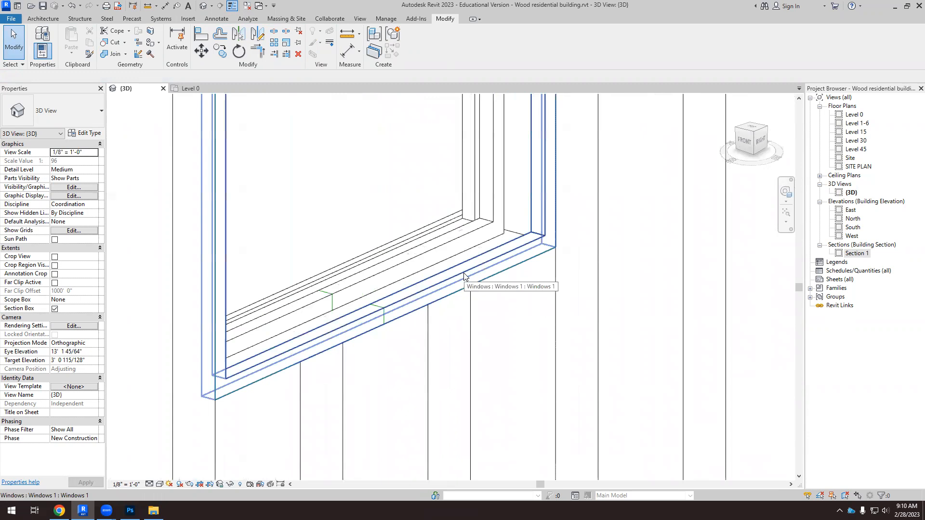
scroll(477, 260, "down", 2)
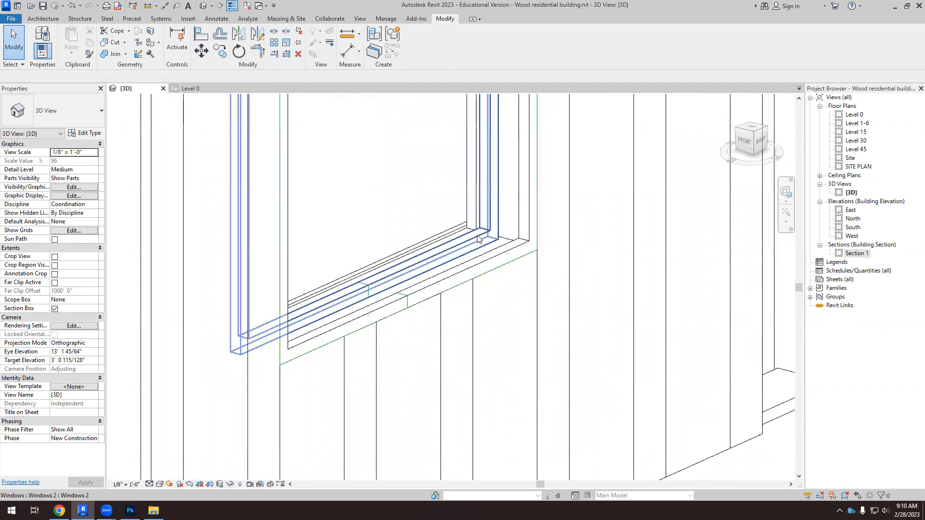
Examine the outer trim and the inner frame sweeps one at a time at the window sill.
scroll(478, 238, "up", 2)
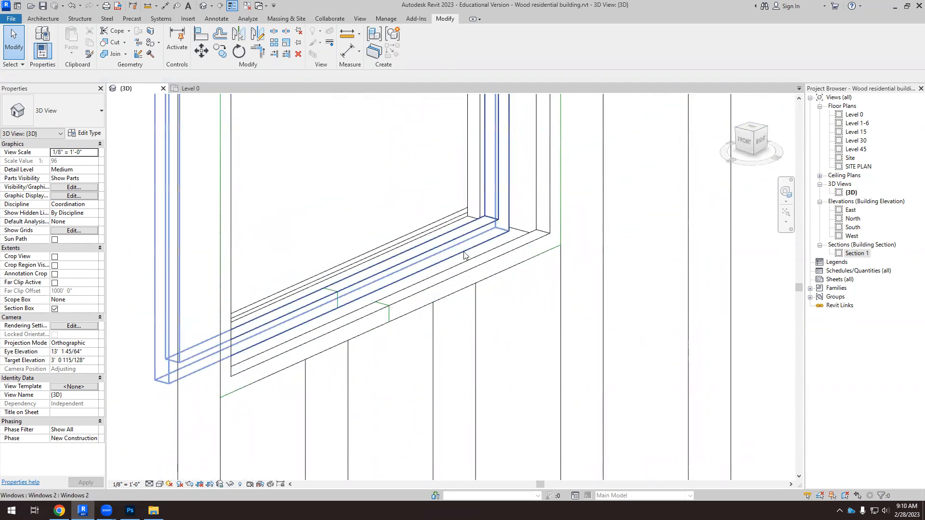
left_click(486, 274)
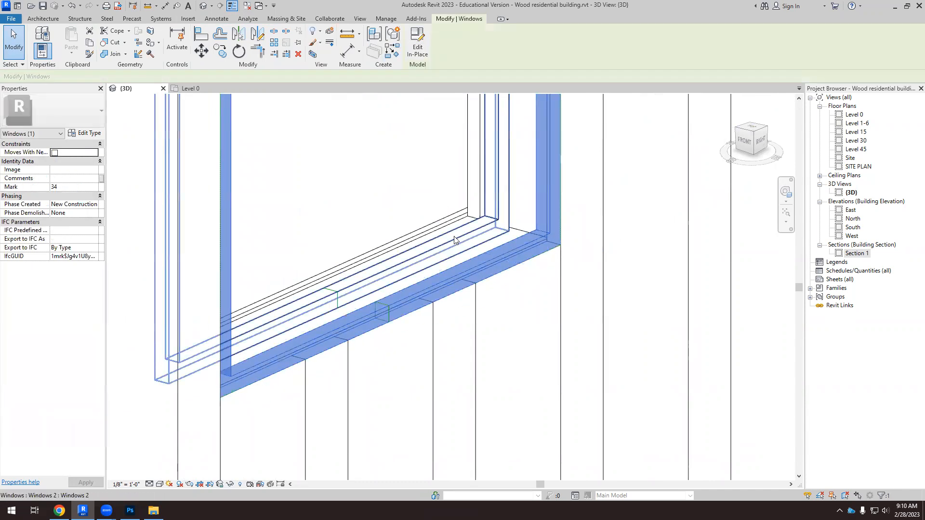
left_click(457, 240)
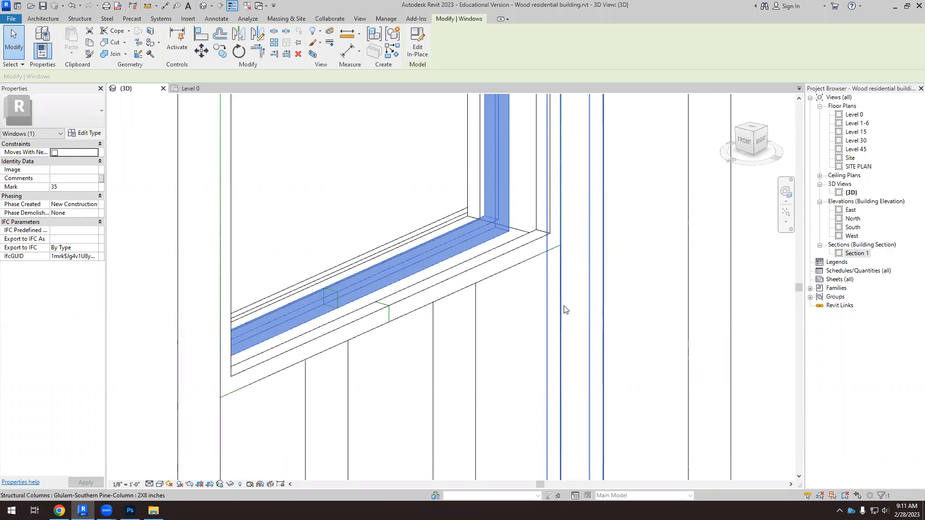
left_click(372, 218)
middle_click_drag(372, 218, 444, 306, "shift")
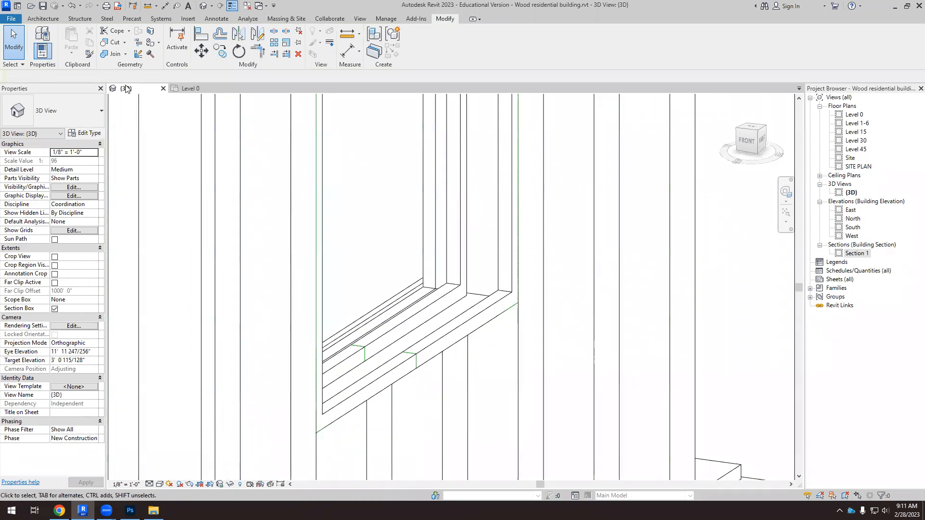
Pull one side of the section box inward so it cuts through the window opening.
scroll(492, 246, "down", 3)
scroll(492, 242, "down", 2)
scroll(468, 299, "down", 2)
middle_click_drag(448, 360, 527, 371, "shift")
scroll(527, 322, "down", 3)
middle_click_drag(529, 325, 646, 360, "shift")
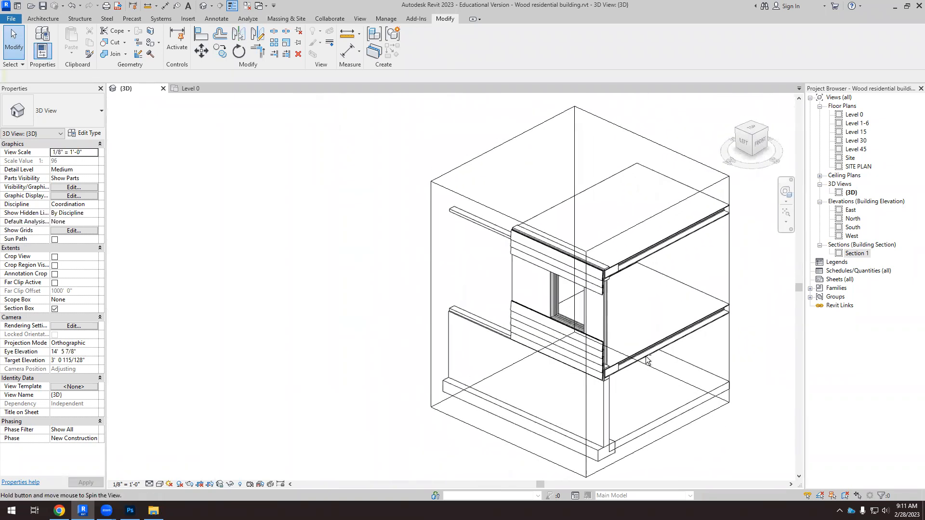
left_click(729, 298)
left_click_drag(657, 329, 625, 311)
middle_click_drag(629, 396, 426, 395, "shift")
scroll(422, 268, "up", 5)
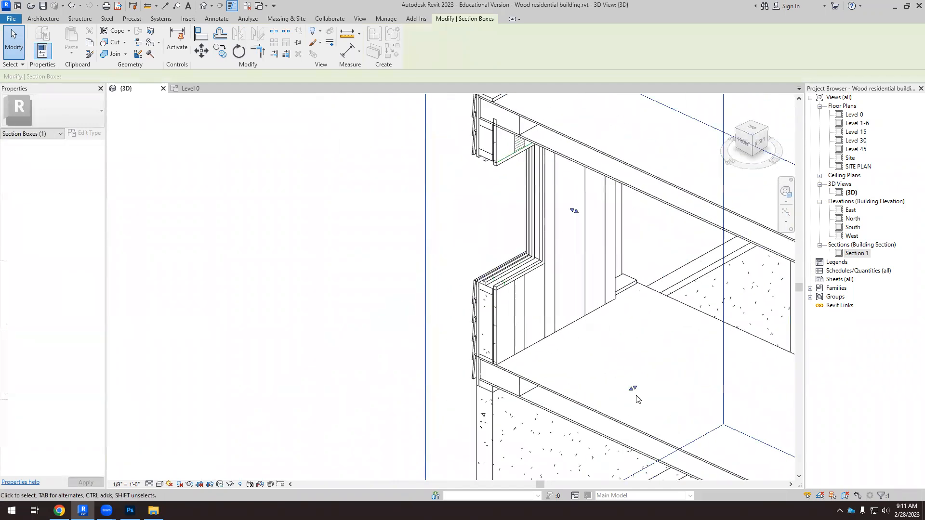
key("Escape")
scroll(470, 283, "up", 8)
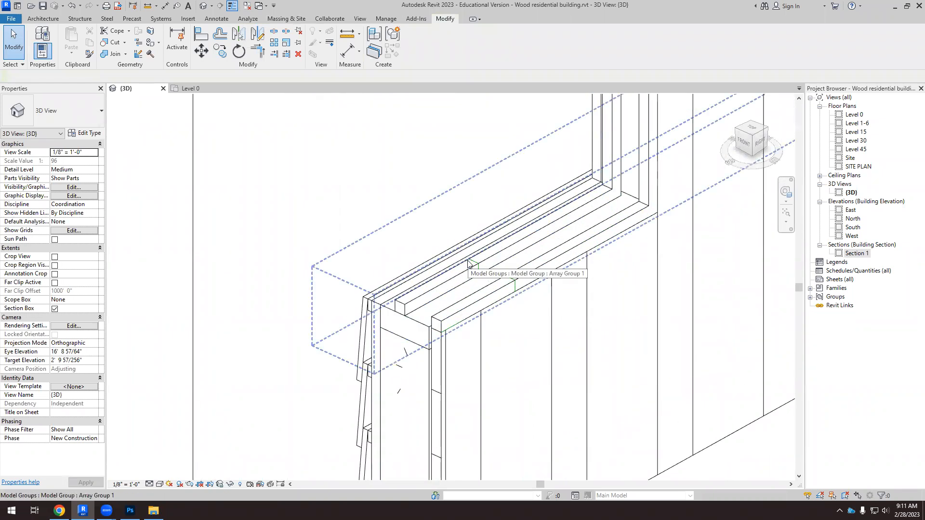
Show the cut window sill in front view and set Reference Plane : mid window as the work plane.
left_click(742, 144)
scroll(575, 308, "down", 5)
middle_click_drag(736, 308, 512, 305)
scroll(337, 298, "up", 4)
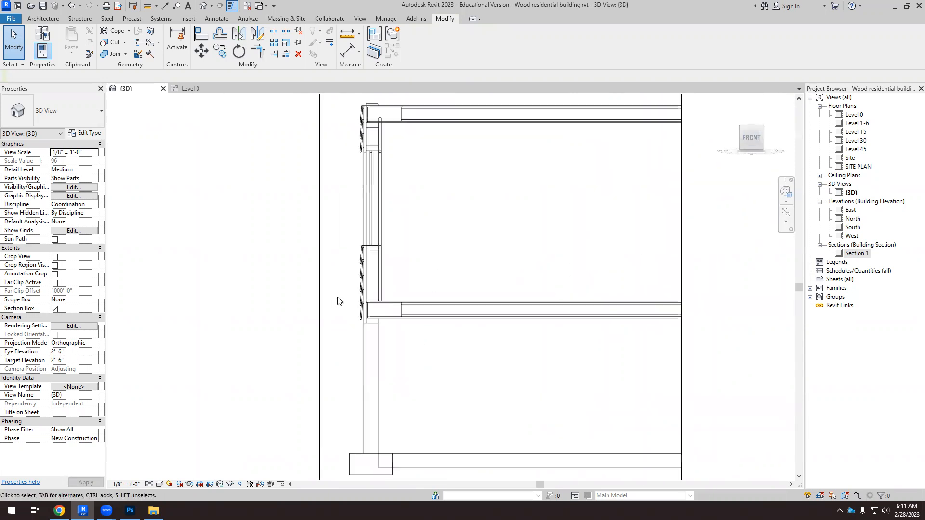
scroll(383, 165, "up", 4)
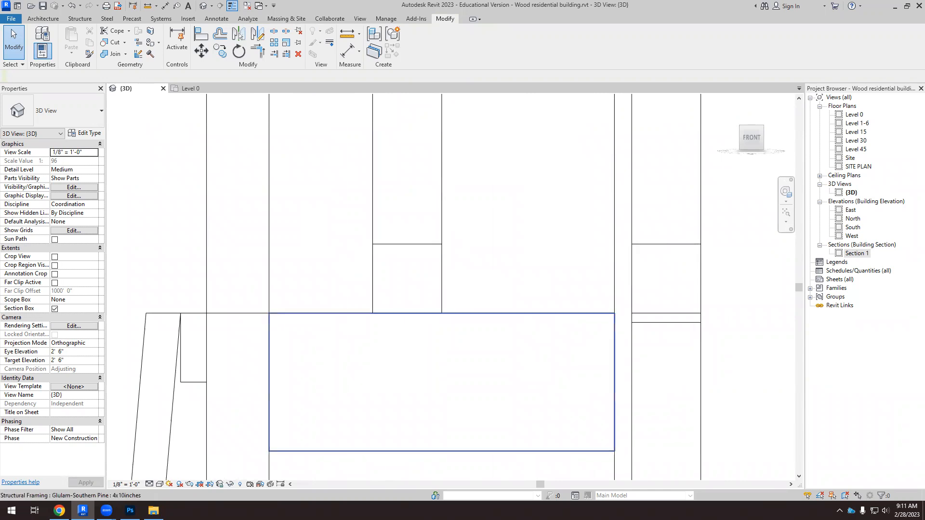
left_click(46, 19)
left_click(730, 41)
left_click(756, 71)
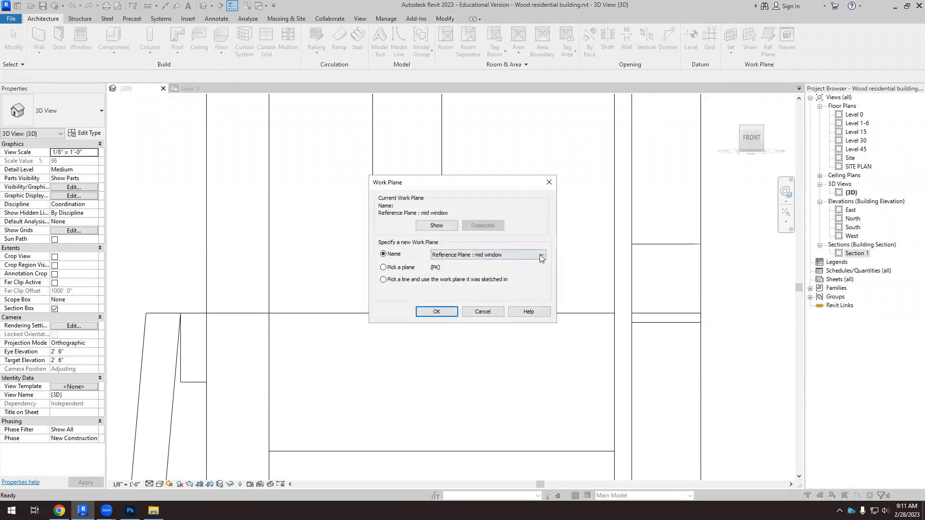
left_click(447, 311)
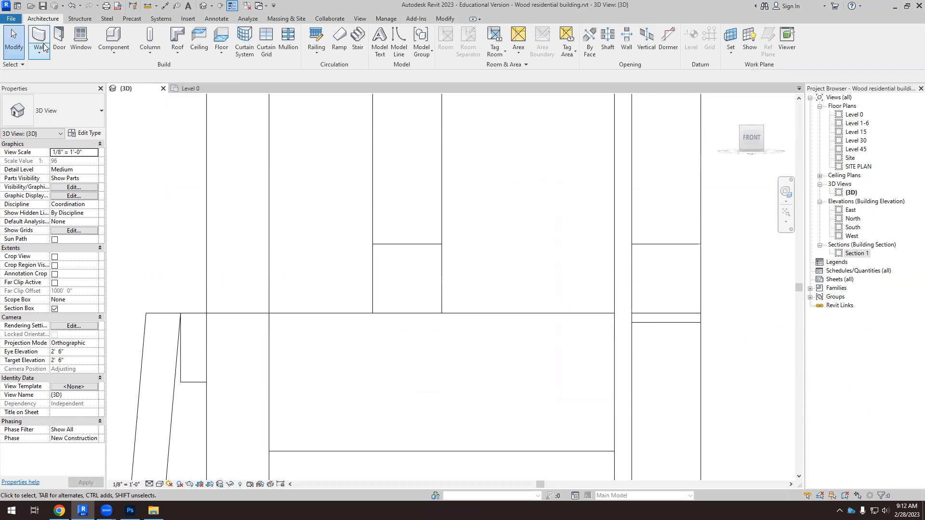
From the square frame section's upper interior corner, draw model lines 1/2 inch down, 1 inch toward the interior and 2 inches up.
left_click(399, 41)
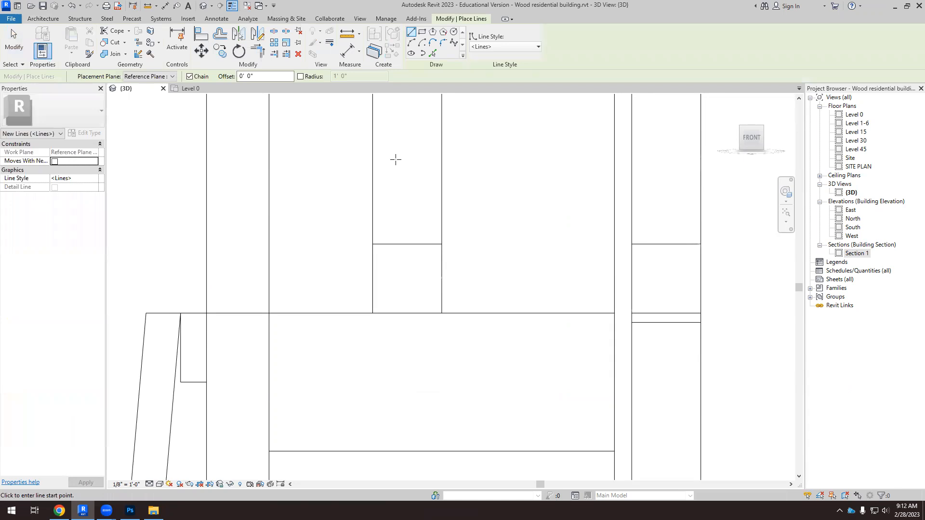
scroll(484, 237, "up", 3)
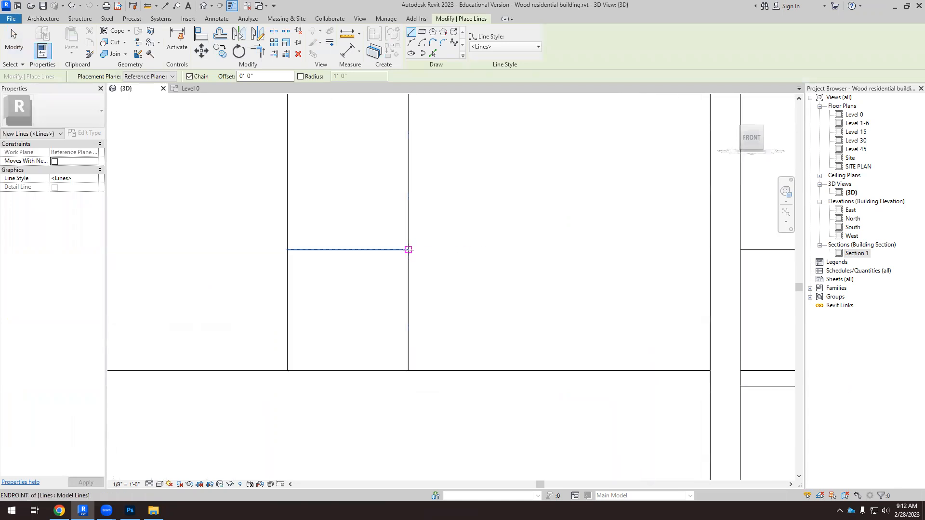
left_click(408, 249)
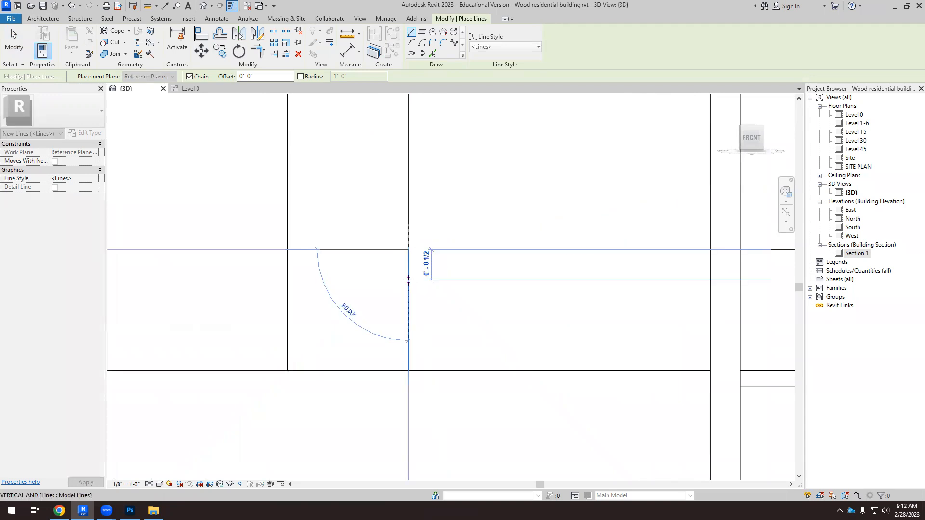
left_click(408, 280)
scroll(464, 285, "down", 1)
scroll(454, 282, "up", 2)
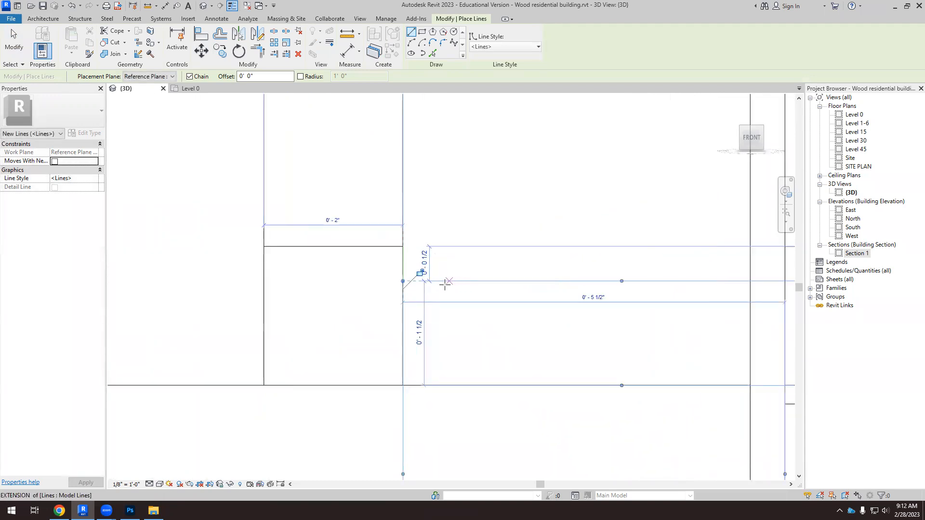
left_click(404, 280)
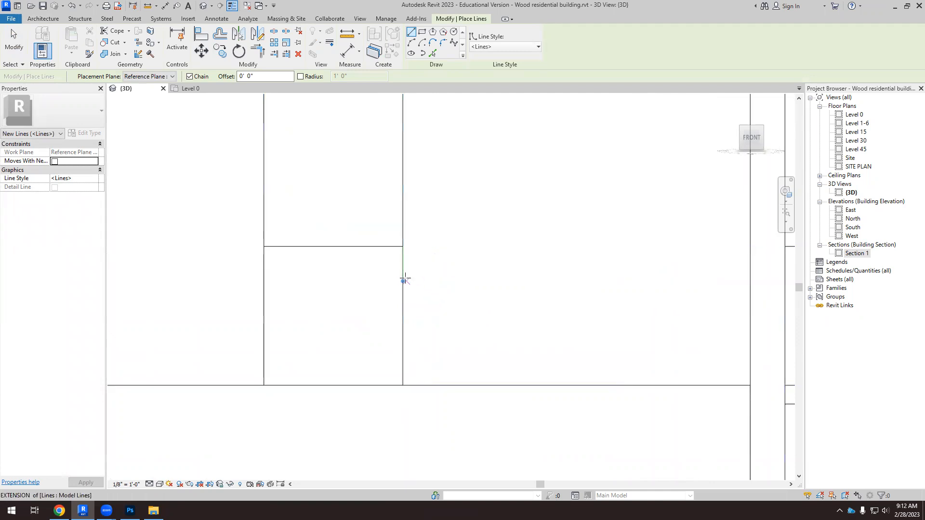
left_click(403, 281)
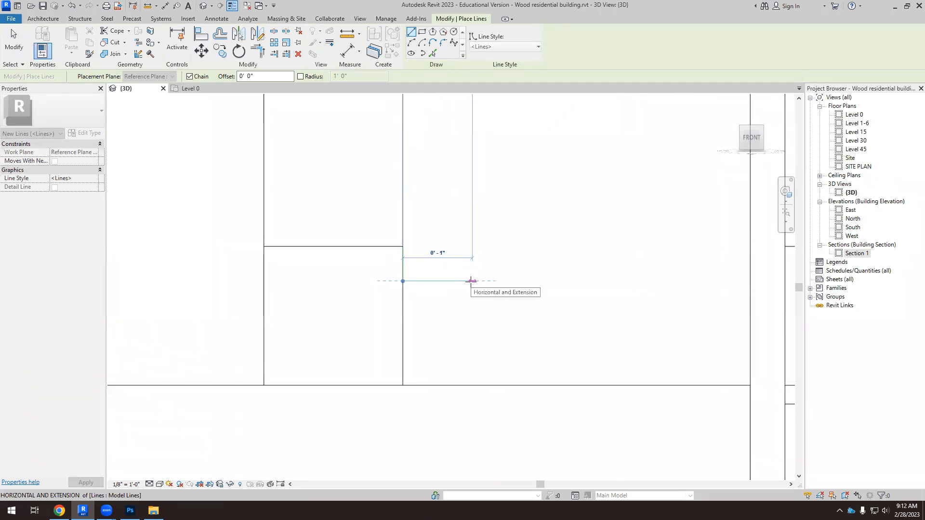
left_click(471, 281)
scroll(472, 294, "down", 3)
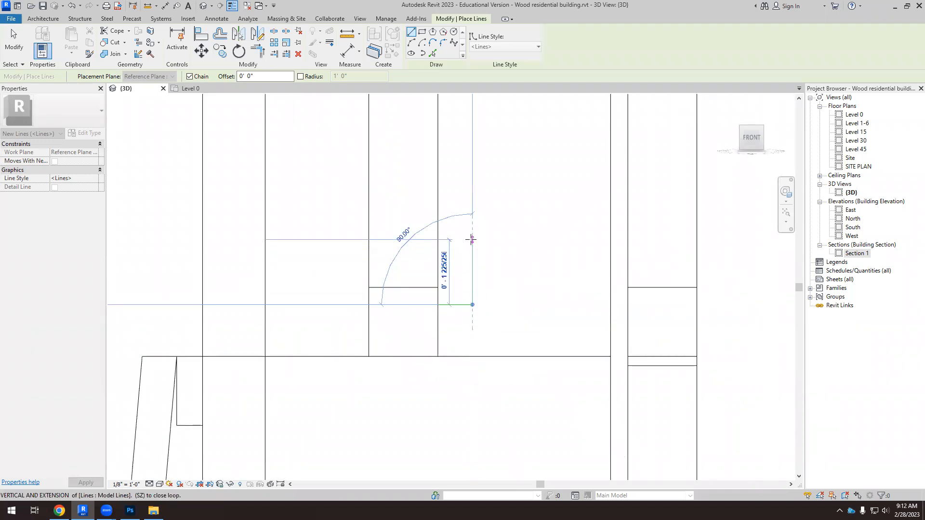
left_click(471, 235)
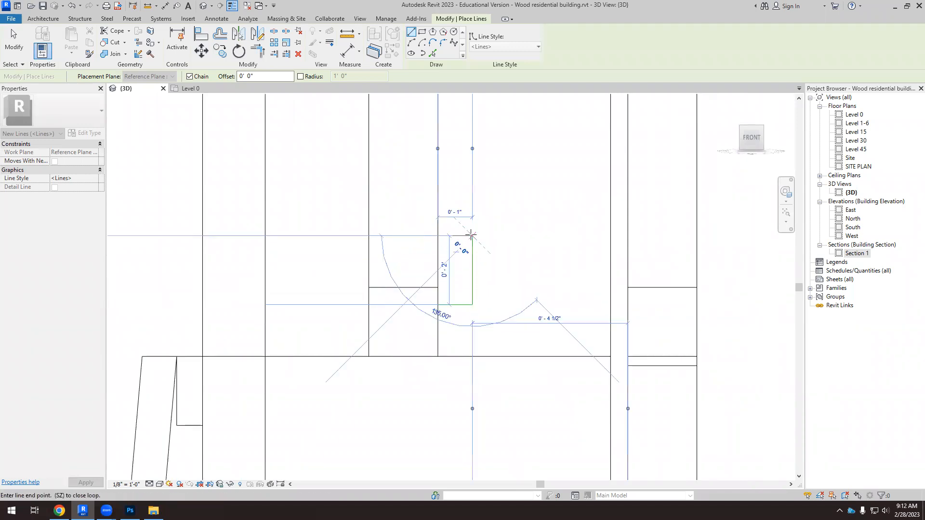
Continue the lines horizontally past the frame's exterior face, 1 inch up, 1/4 inch outward and 1/2 inch diagonally down at 45 degrees.
scroll(471, 234, "up", 2)
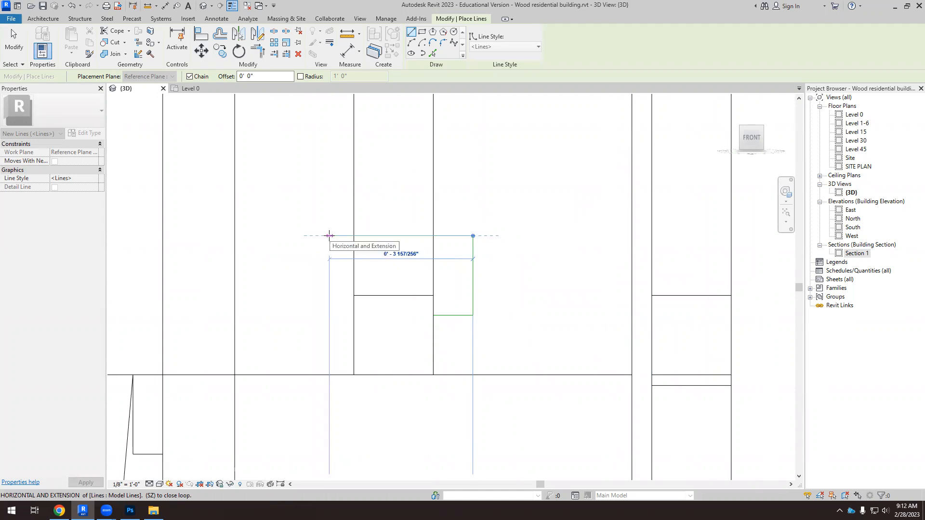
left_click(334, 235)
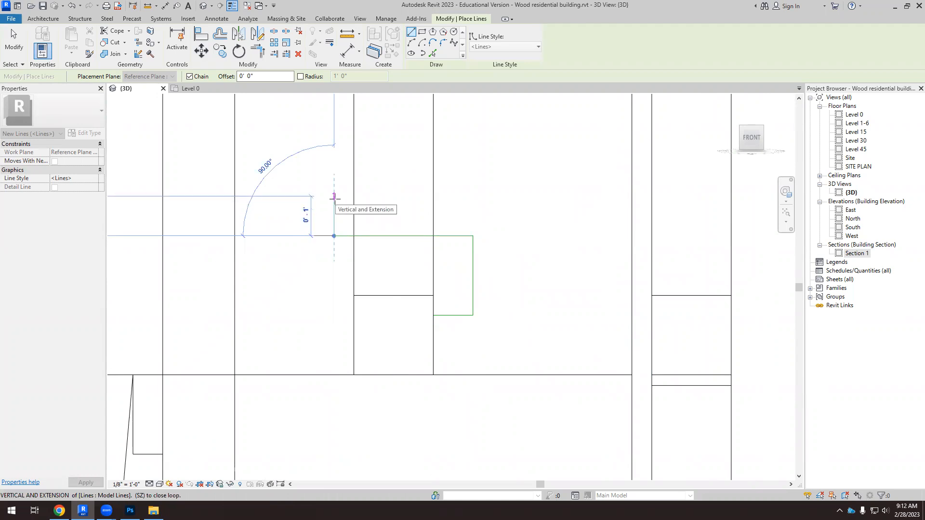
left_click(334, 196)
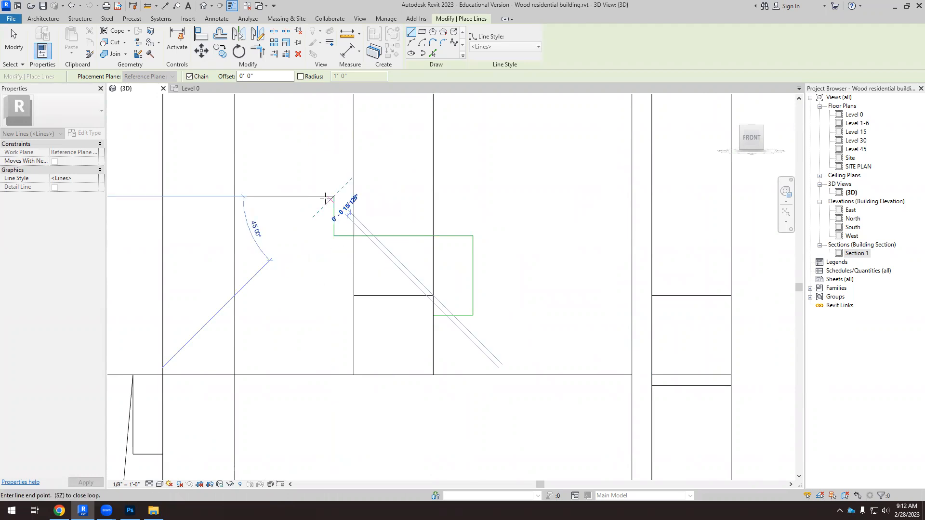
scroll(322, 199, "up", 1)
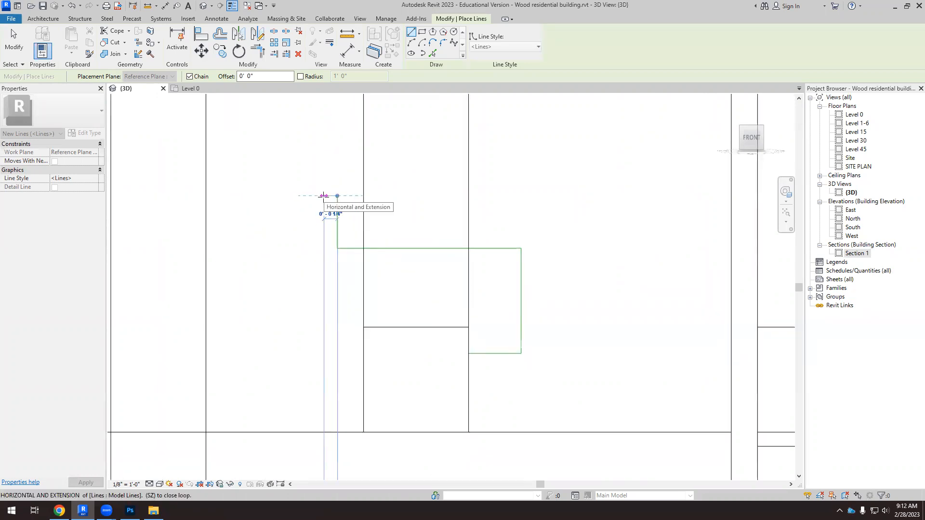
left_click(323, 196)
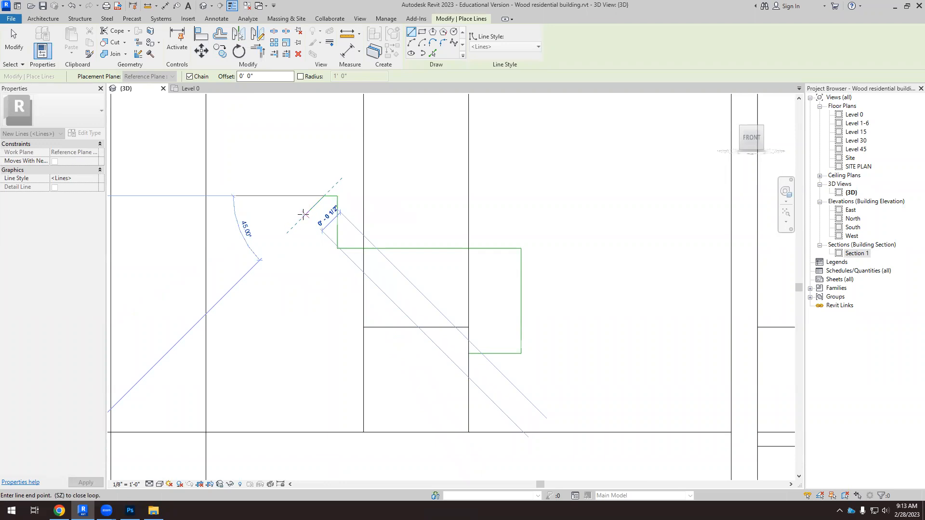
left_click(305, 214)
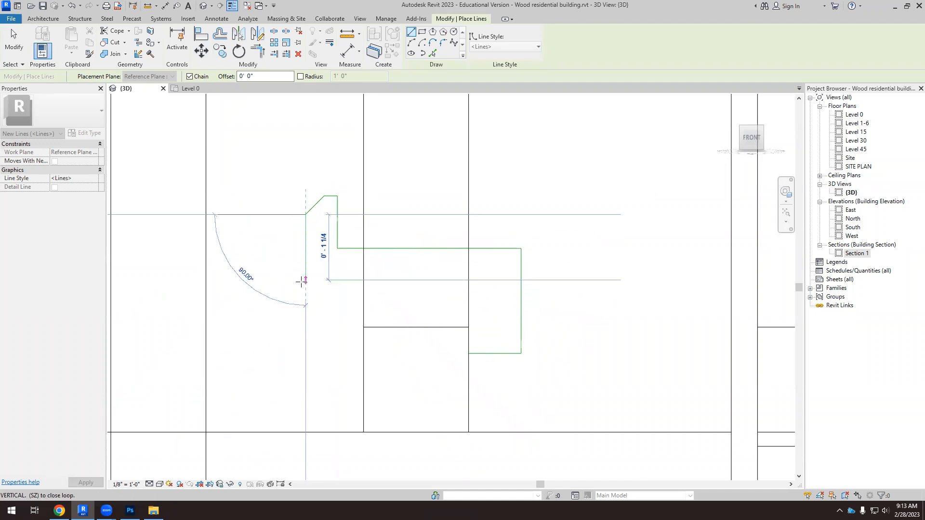
key("Escape")
key("Escape")
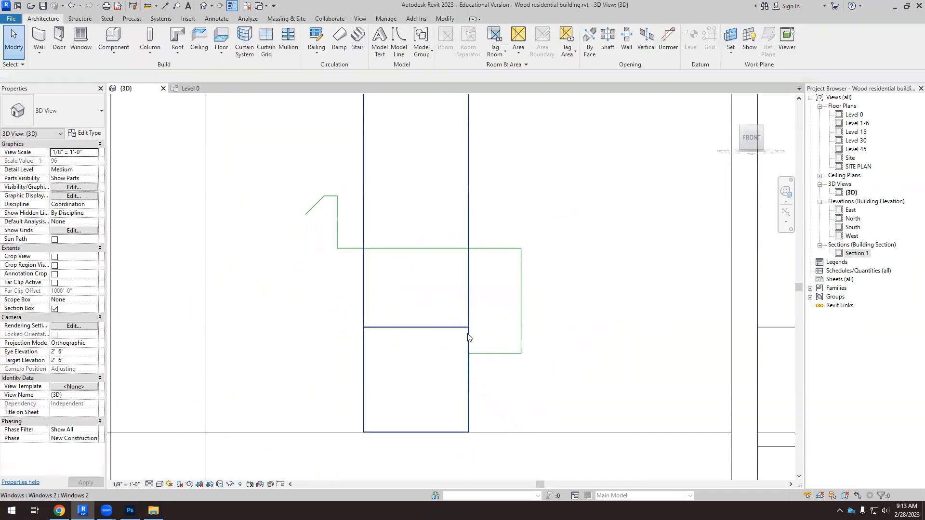
Draw model lines along the frame section's top, 1 inch outward from its exterior face at the profile's lower edge, and up toward the diagonal.
left_click(400, 48)
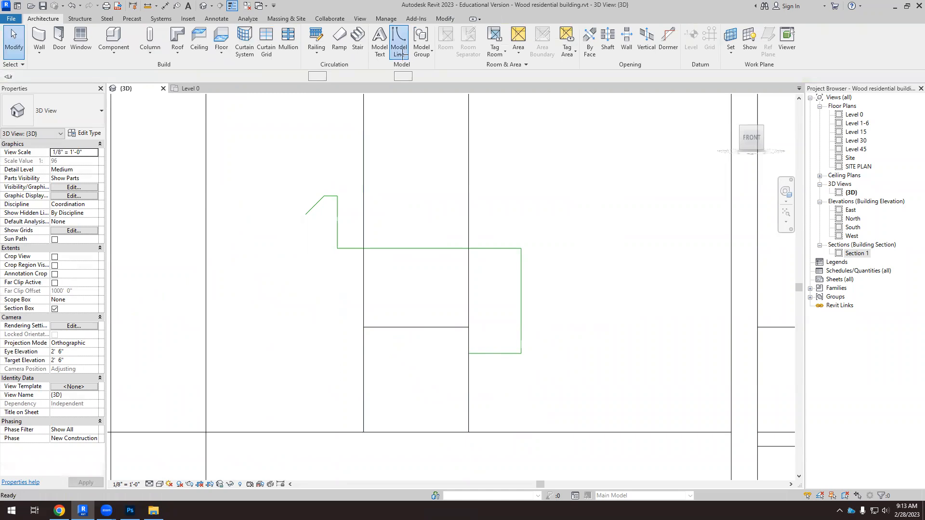
left_click(468, 328)
left_click(364, 327)
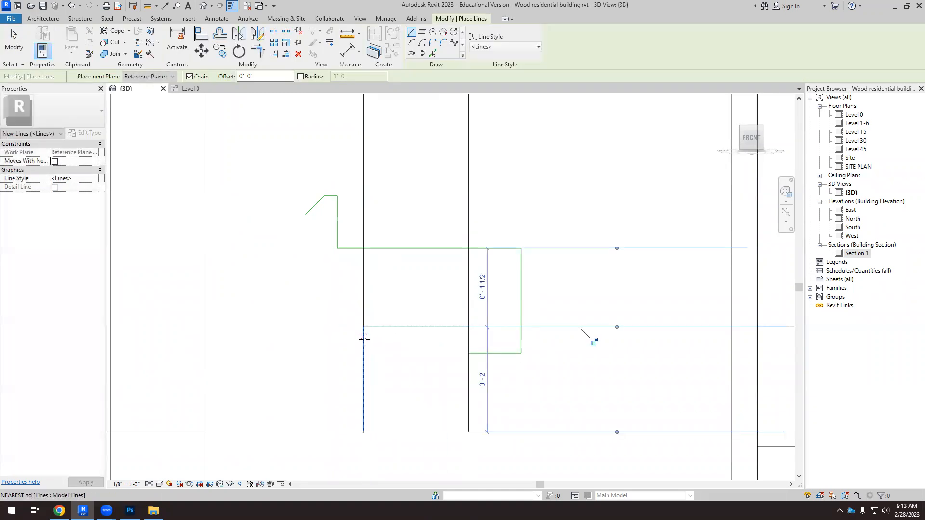
left_click(363, 353)
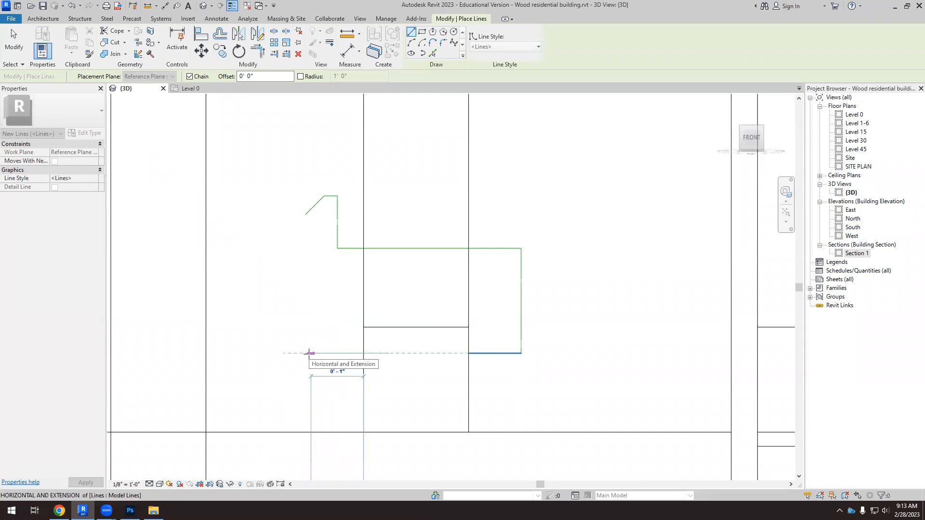
left_click(310, 353)
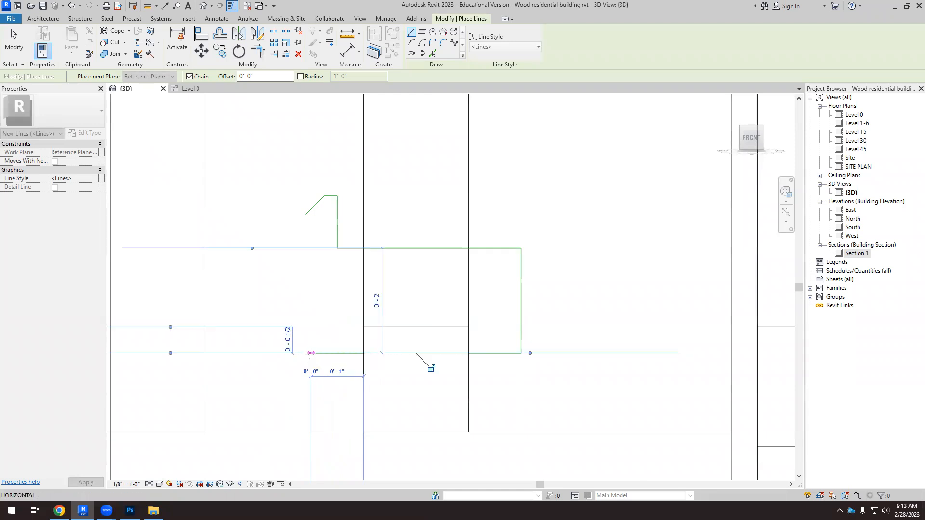
left_click(310, 240)
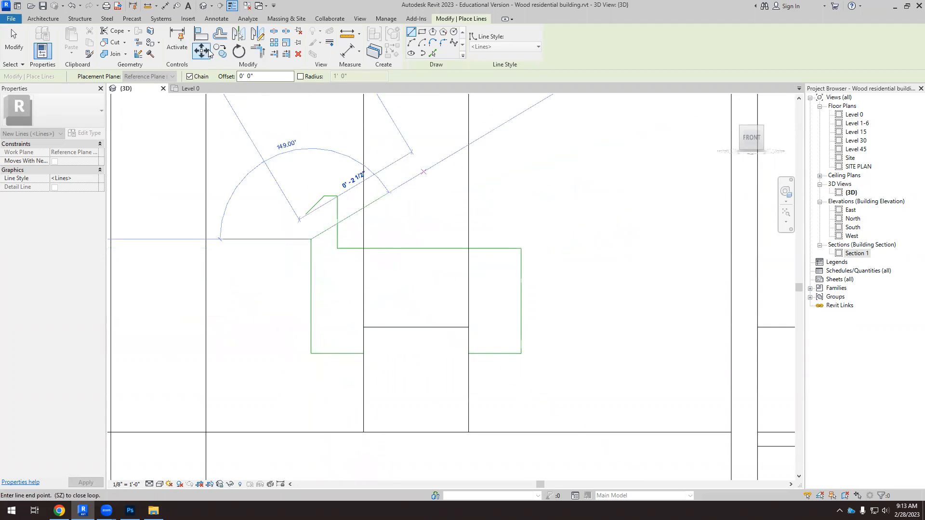
Trim the diagonal and the exterior vertical line to a corner, and check the profile where it meets the frame.
left_click(258, 50)
left_click(317, 206)
left_click(312, 308)
scroll(290, 267, "down", 3)
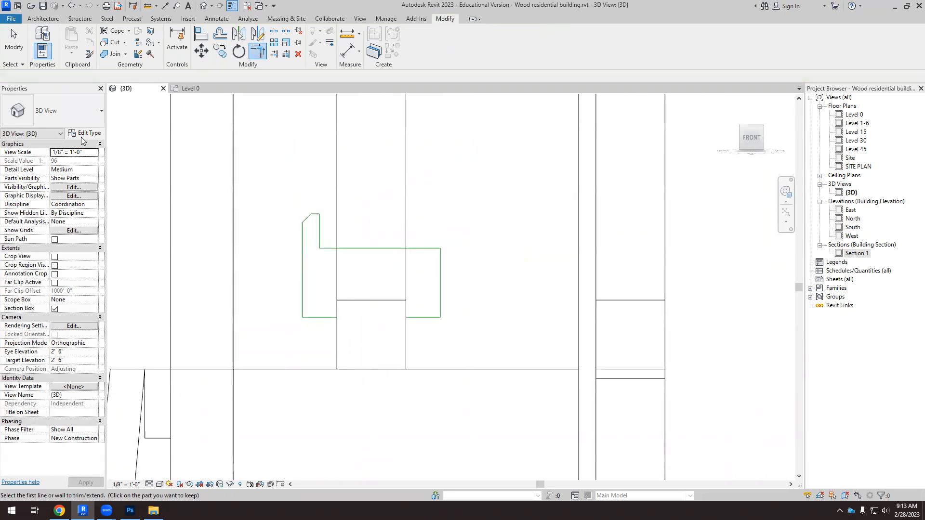
scroll(223, 241, "down", 2)
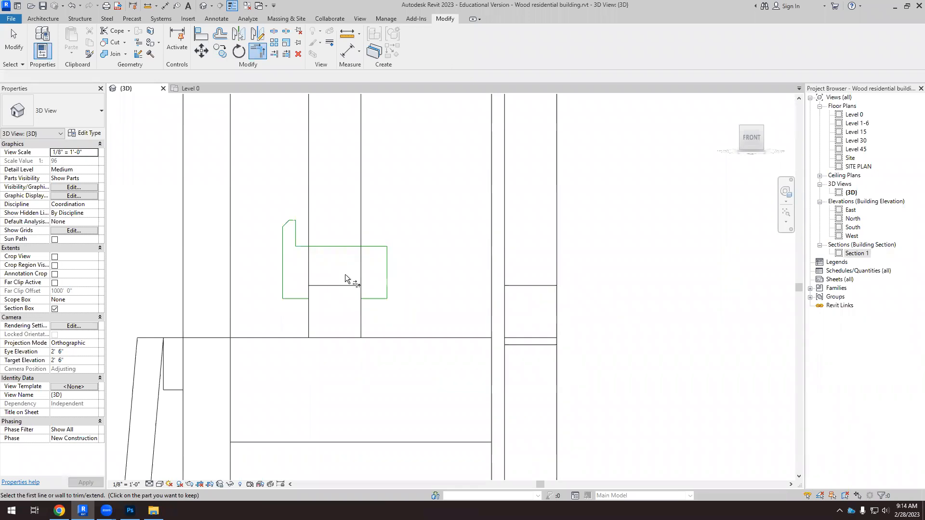
scroll(277, 295, "up", 3)
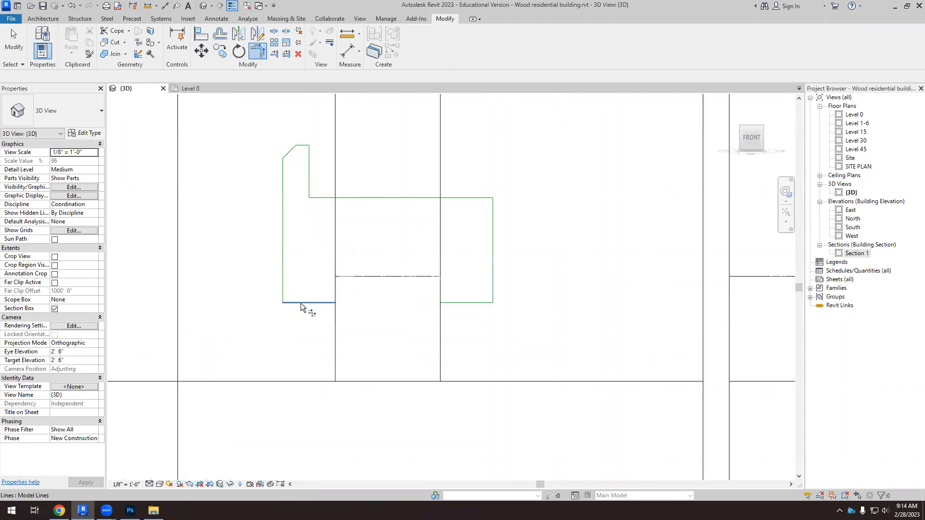
left_click(14, 43)
scroll(310, 314, "up", 3)
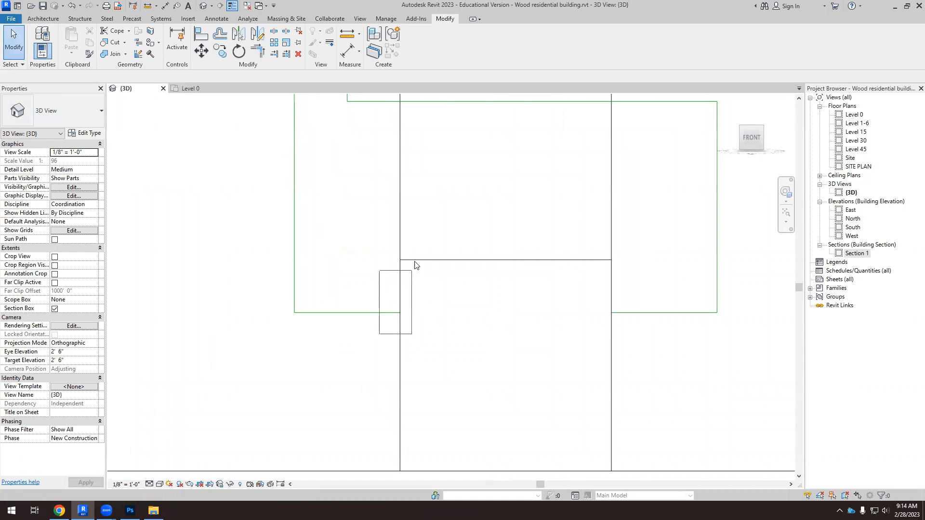
Examine the profile's lower exterior edge and the line ends where they meet the square frame section.
left_click(382, 314)
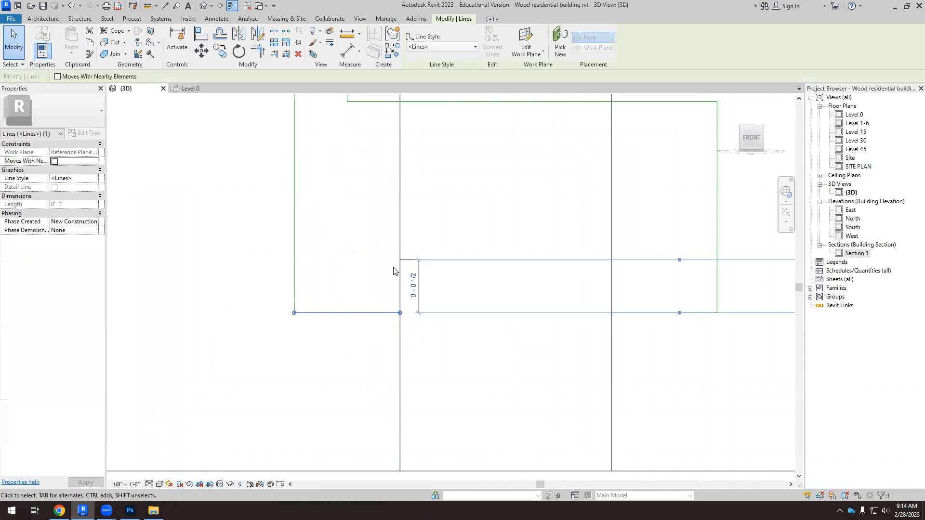
left_click(355, 276)
scroll(371, 283, "down", 4)
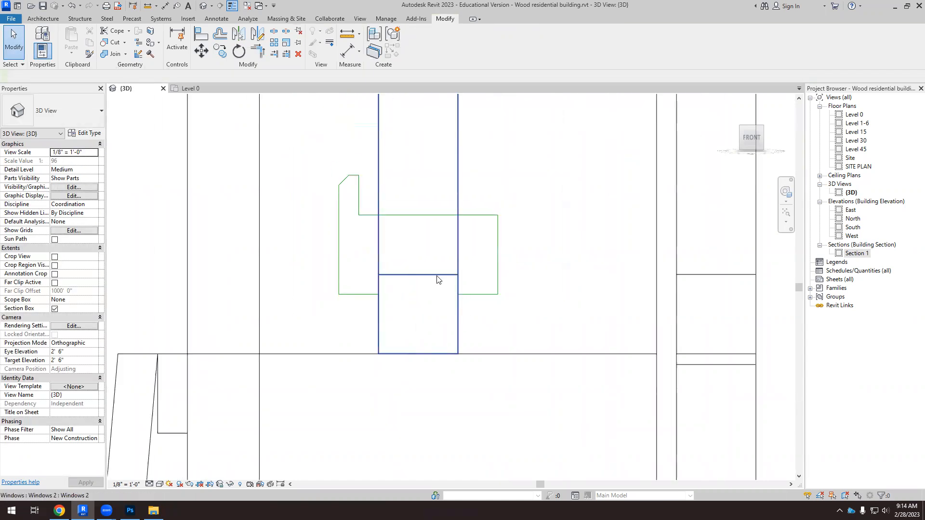
scroll(421, 312, "down", 2)
scroll(446, 315, "up", 1)
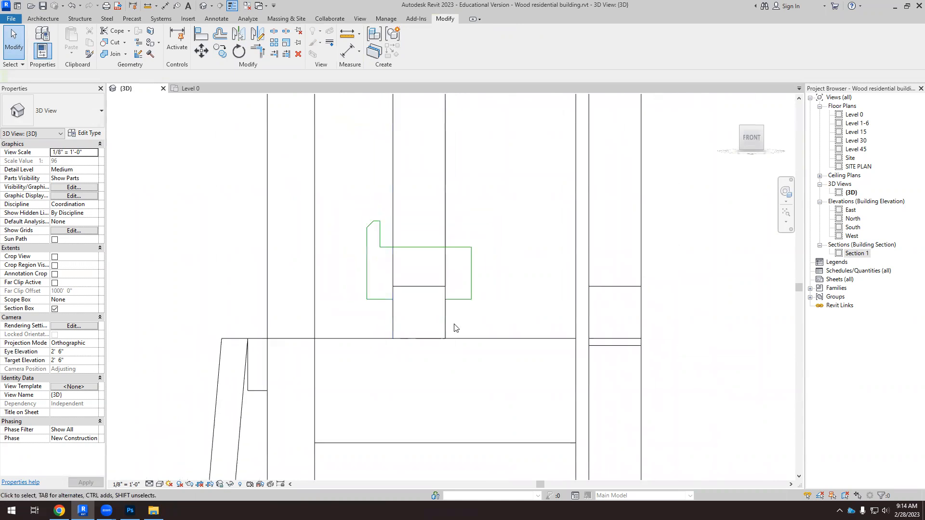
scroll(446, 326, "down", 4)
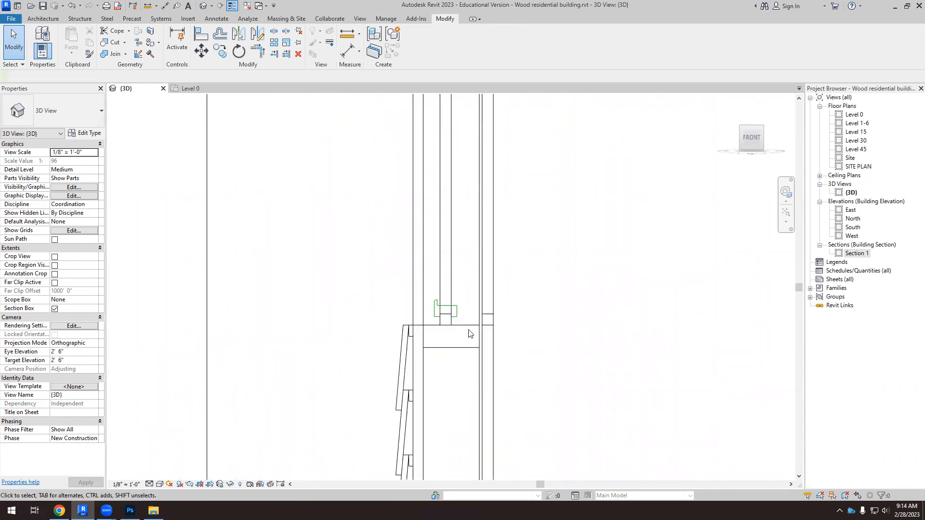
scroll(443, 320, "up", 5)
left_click_drag(258, 259, 480, 346)
scroll(385, 314, "up", 4)
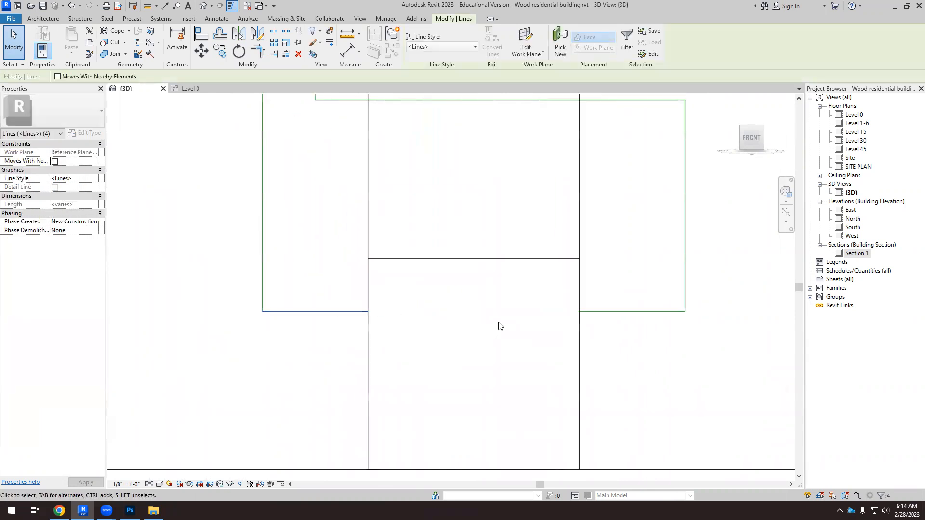
scroll(512, 360, "down", 2)
left_click(568, 362)
left_click(546, 352)
key("Escape")
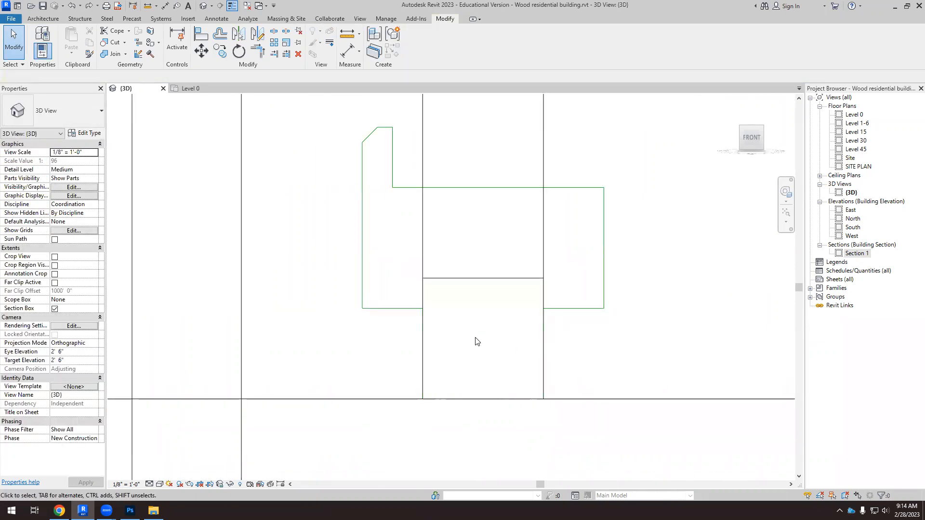
Trim the profile's diagonal and exterior vertical line back to a corner.
scroll(476, 338, "down", 1)
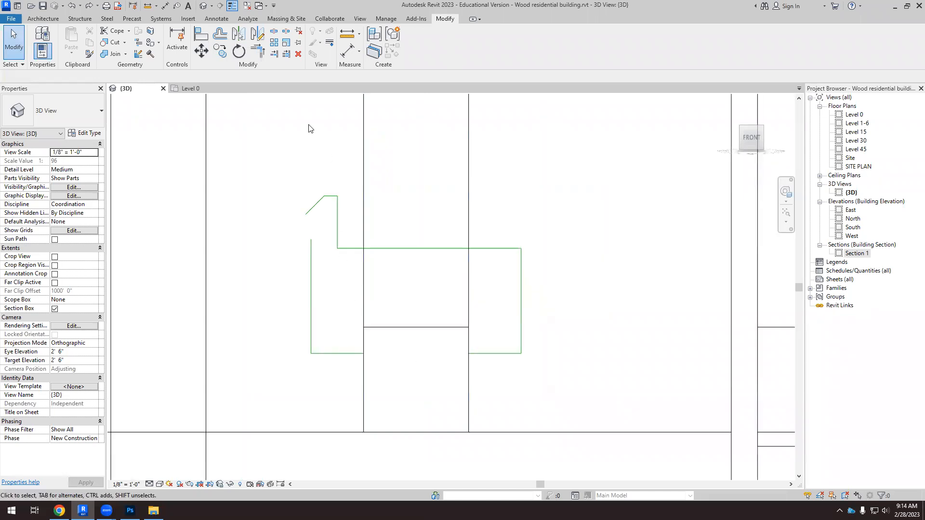
left_click(258, 52)
left_click(320, 200)
left_click(312, 263)
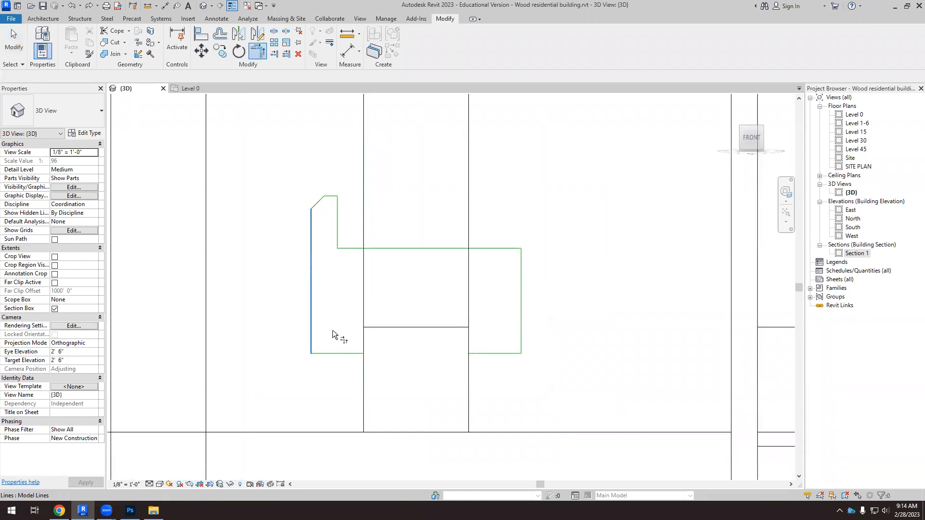
left_click(13, 47)
Try removing the square frame sweep that covers the profile lines.
left_click(472, 395)
key("Delete")
left_click(469, 394)
left_click(364, 378)
key("Delete")
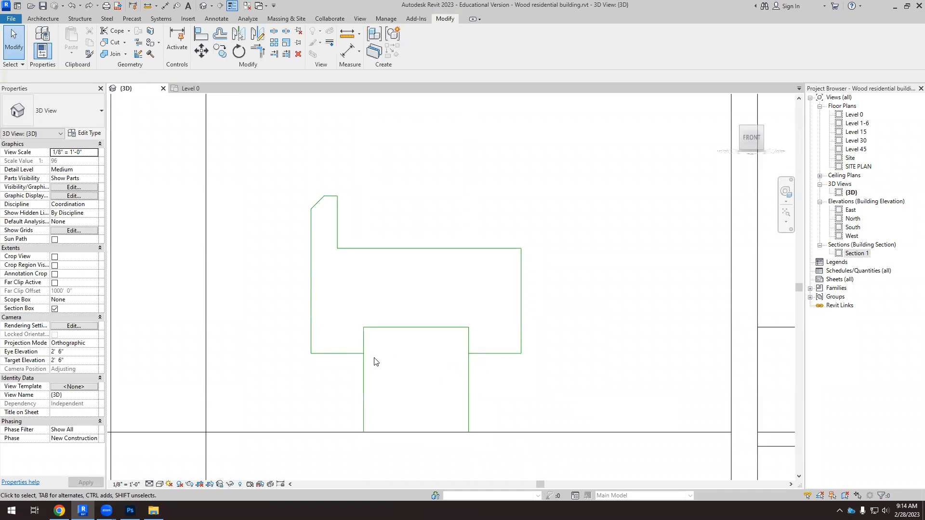
Draw a 1/2 inch vertical model line down the frame section's exterior face from its upper corner to the profile's lower edge.
left_click(42, 19)
left_click(398, 39)
left_click(363, 327)
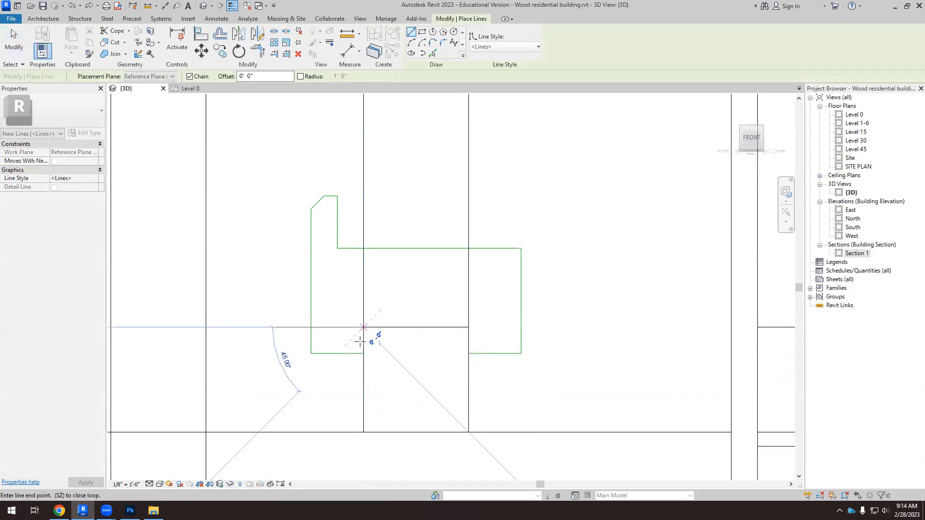
left_click(363, 354)
key("Escape")
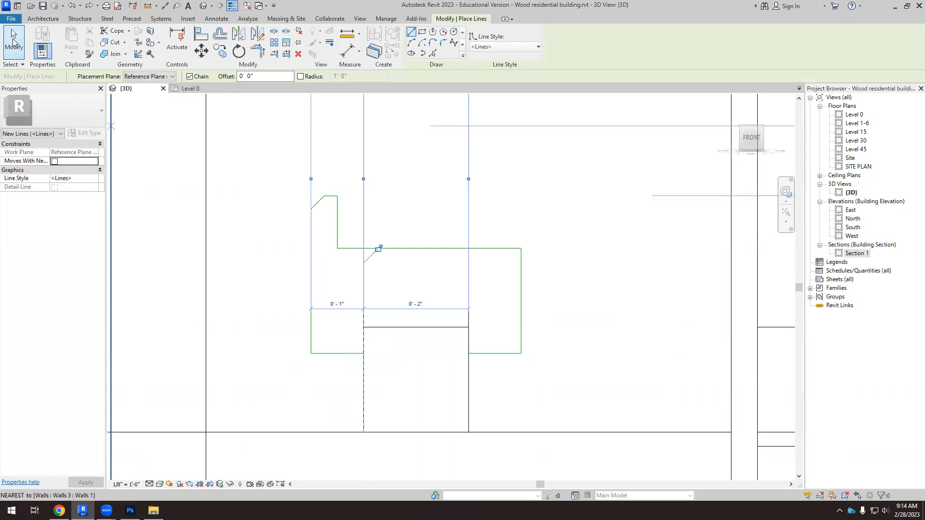
left_click(13, 40)
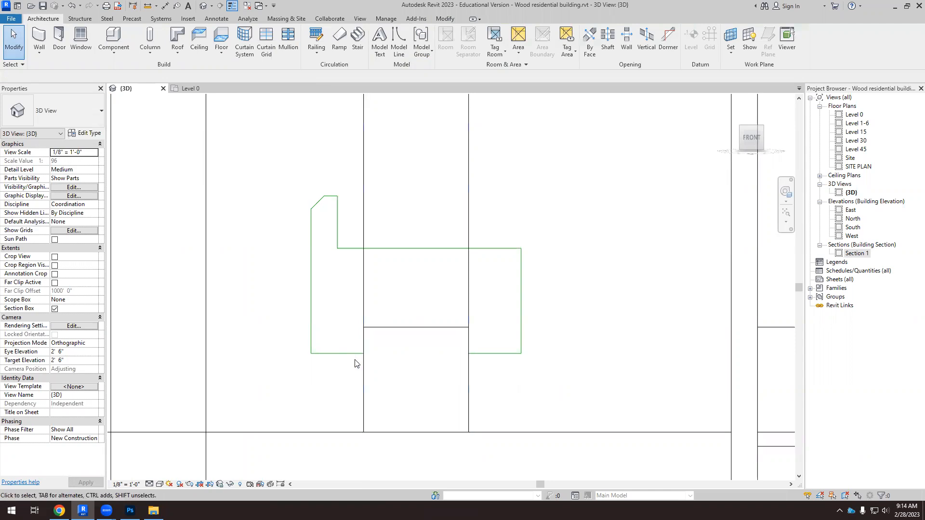
Move the short vertical line outward from the frame's exterior face to 3/4 inch from the profile's exterior edge.
left_click(364, 343)
left_click(335, 379)
scroll(351, 379, "up", 3)
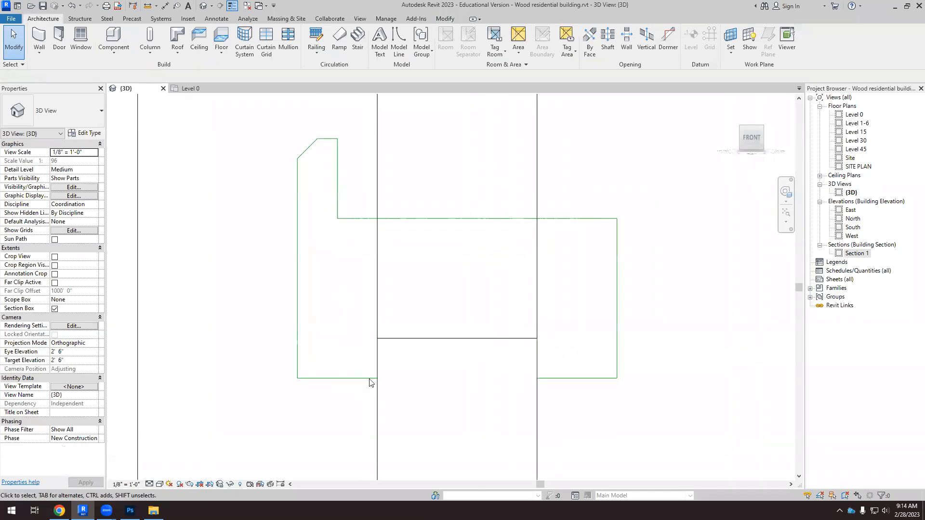
left_click(379, 356)
left_click_drag(377, 356, 365, 354)
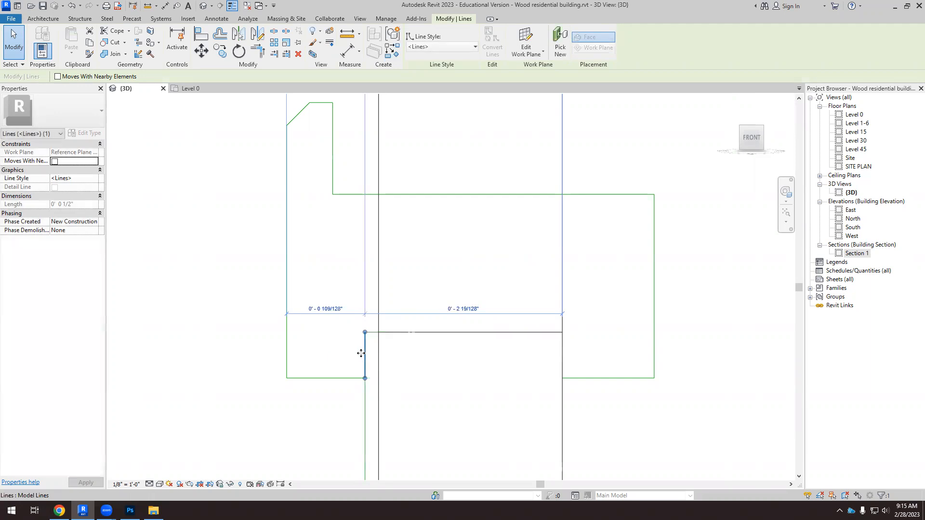
left_click_drag(363, 355, 352, 358)
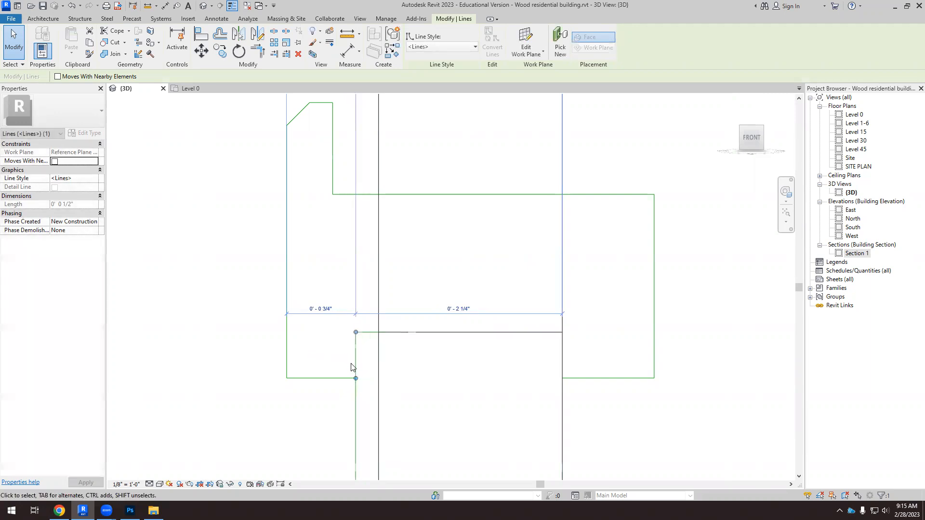
Move the frame section's 2 inch exterior line back onto the frame's exterior face.
left_click(294, 404)
left_click(355, 404)
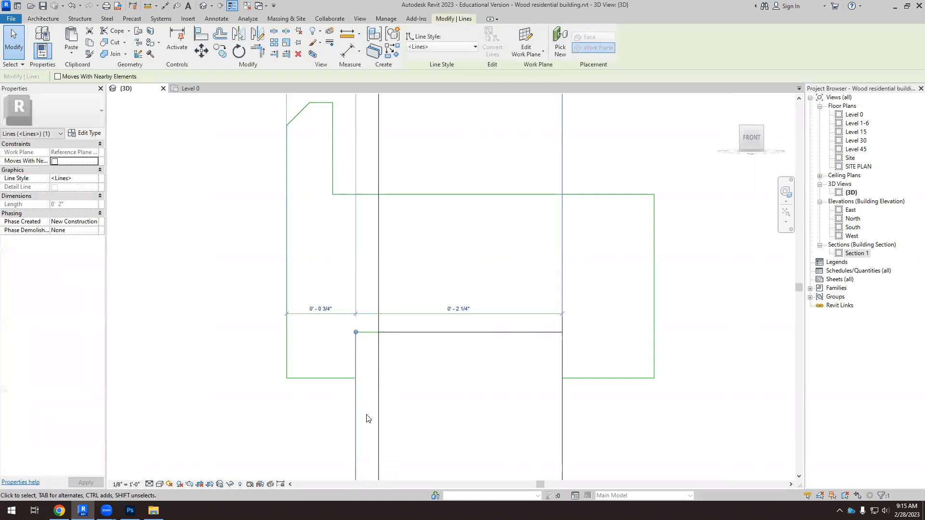
scroll(401, 317, "down", 2)
left_click_drag(367, 404, 384, 405)
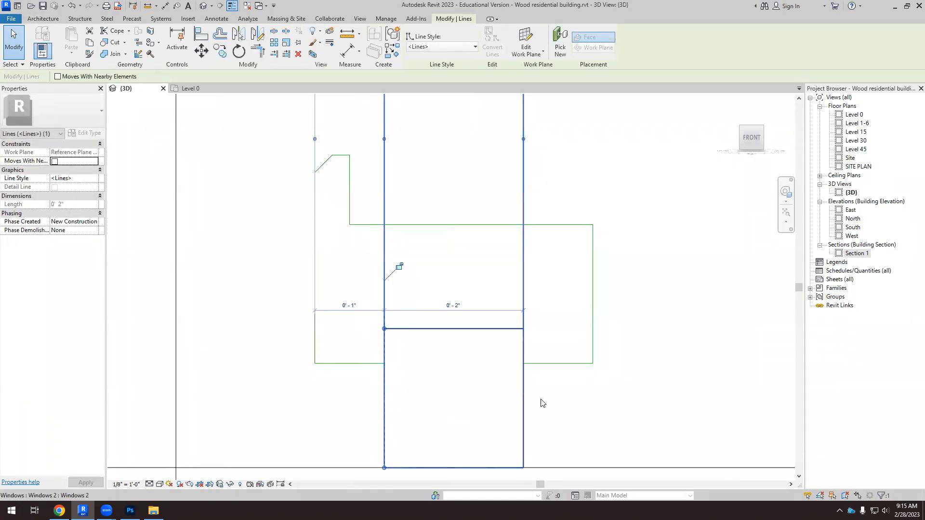
Shorten the profile's lower exterior line to 3/4 inch, unjoining it from the lines at the frame face.
left_click(346, 400)
left_click(377, 364)
left_click_drag(384, 364, 367, 363)
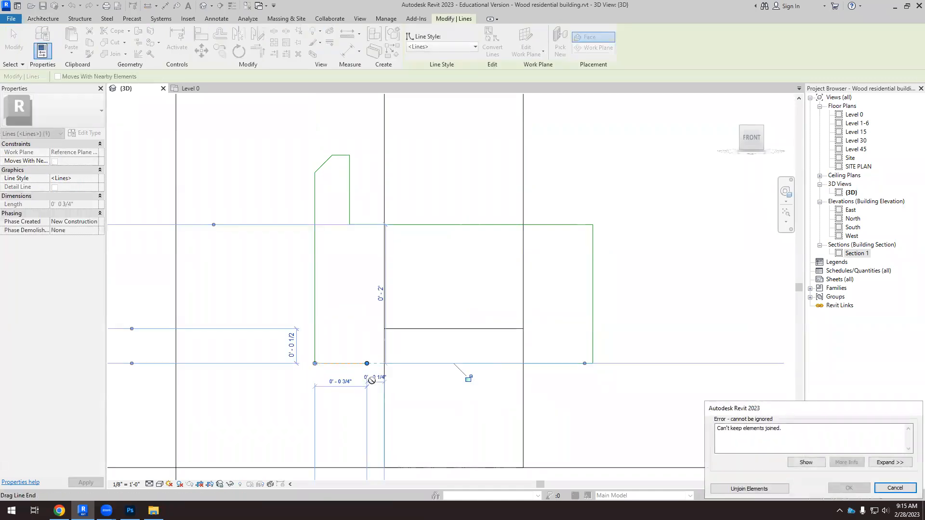
left_click(749, 489)
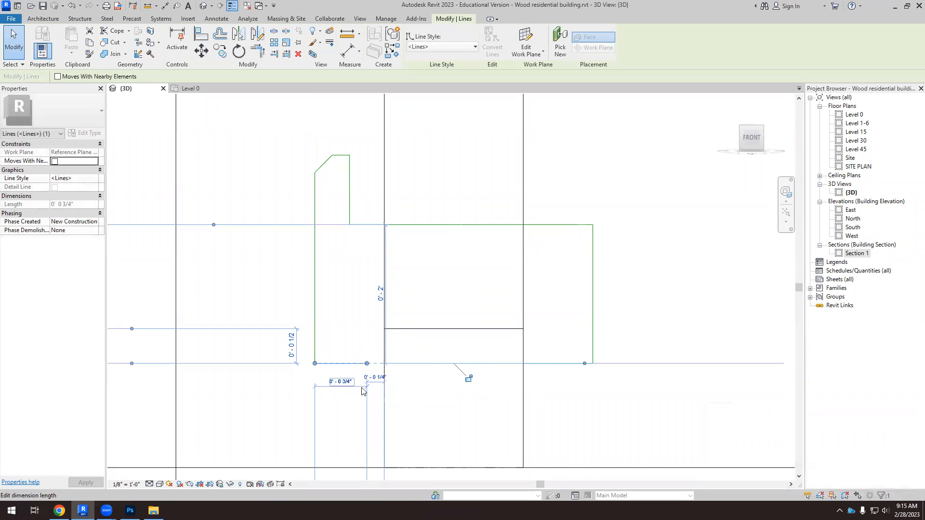
left_click(376, 377)
key("Escape")
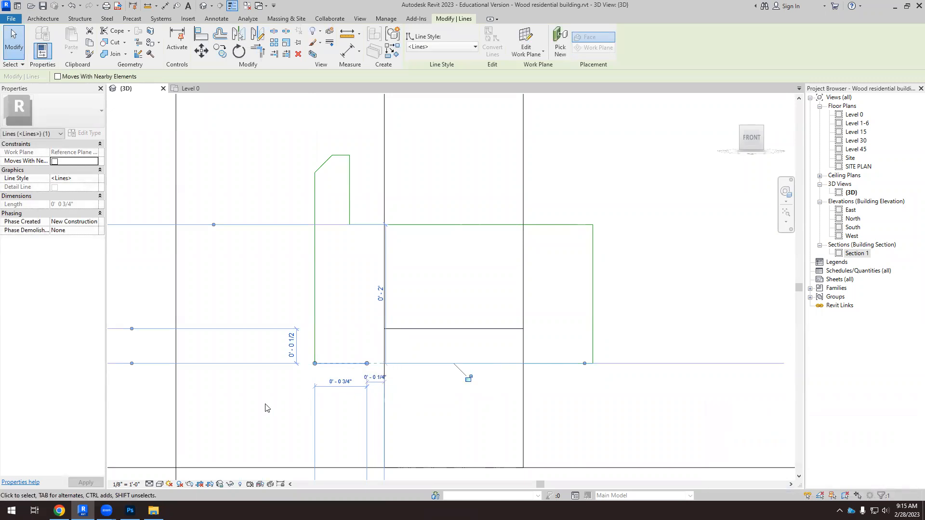
key("Escape")
scroll(378, 336, "up", 1)
left_click_drag(364, 311, 413, 402)
key("Escape")
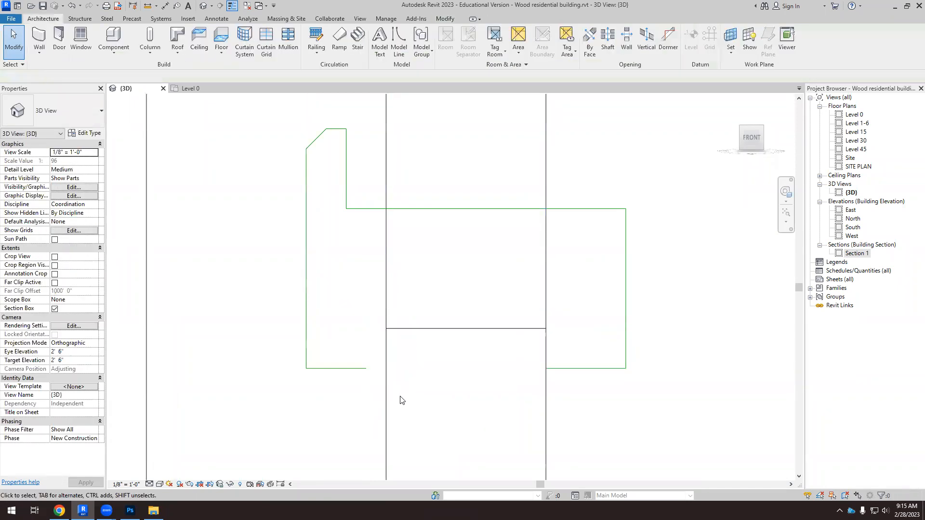
Draw model lines from the shortened edge's end 1/2 inch up and 1/4 inch horizontally to the frame's exterior upper corner.
left_click(398, 43)
left_click(366, 368)
left_click(366, 329)
key("Escape")
key("Escape")
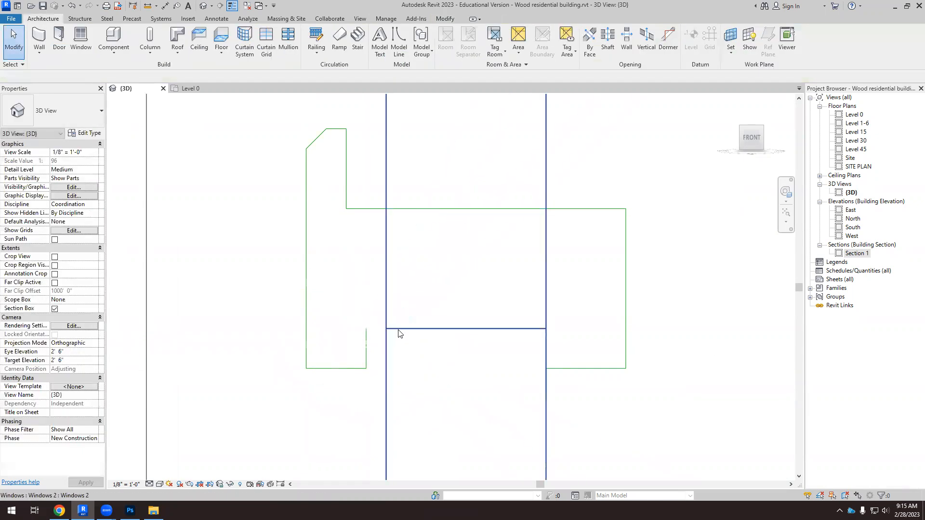
left_click(399, 43)
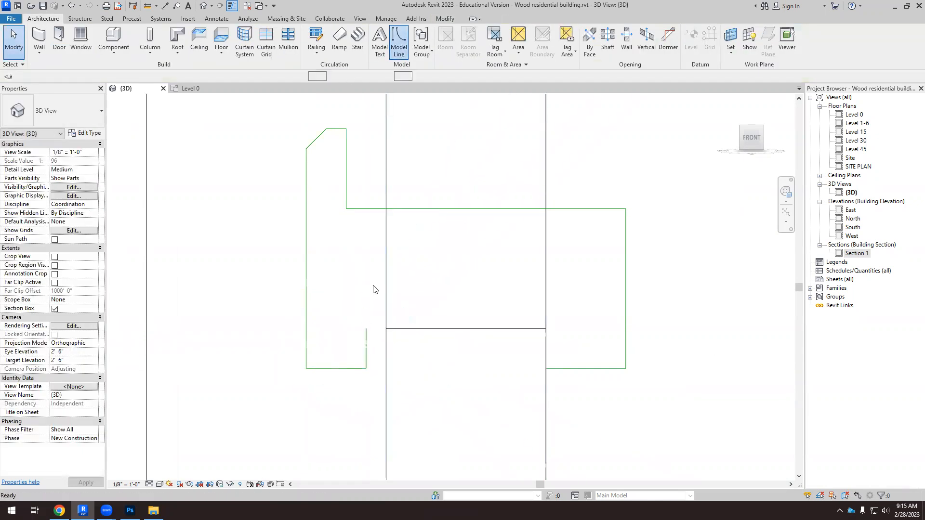
left_click(366, 329)
left_click(385, 329)
key("Escape")
Examine the notched profile's lines around the frame section and its clearance to the frame's exterior face.
scroll(394, 359, "down", 6)
key("Escape")
scroll(398, 360, "down", 3)
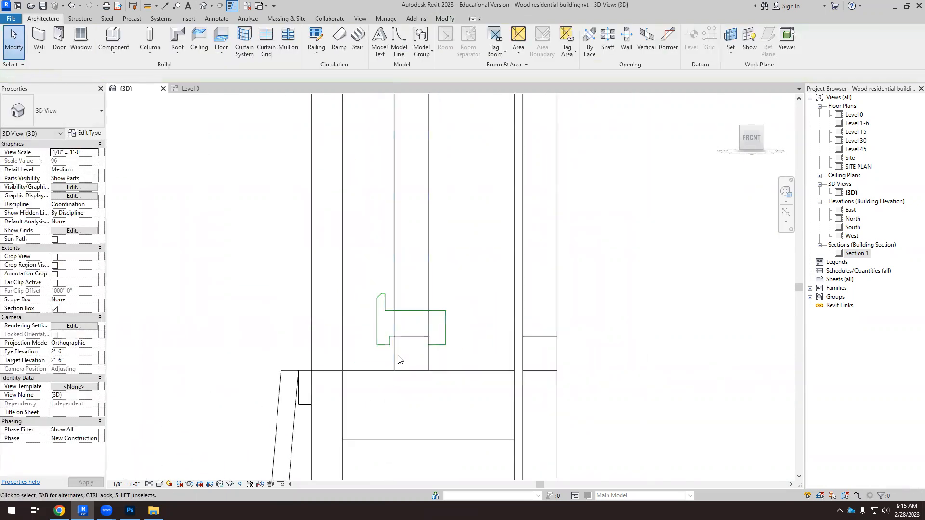
scroll(390, 343, "up", 4)
left_click_drag(378, 323, 483, 341)
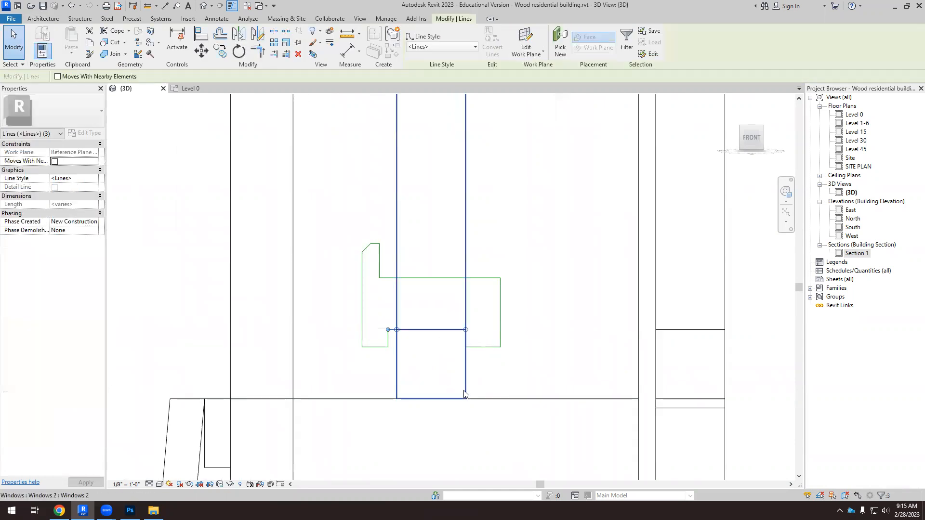
left_click(509, 379)
scroll(392, 332, "up", 3)
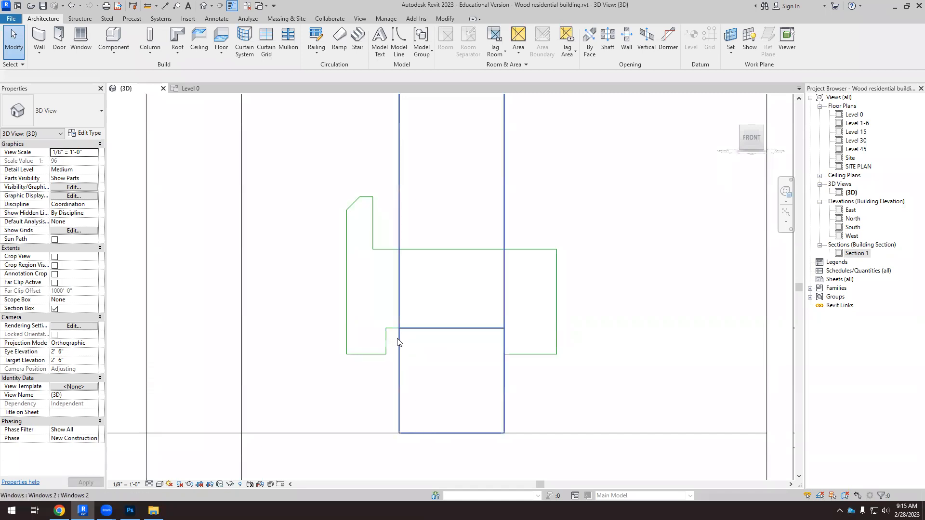
scroll(388, 340, "up", 4)
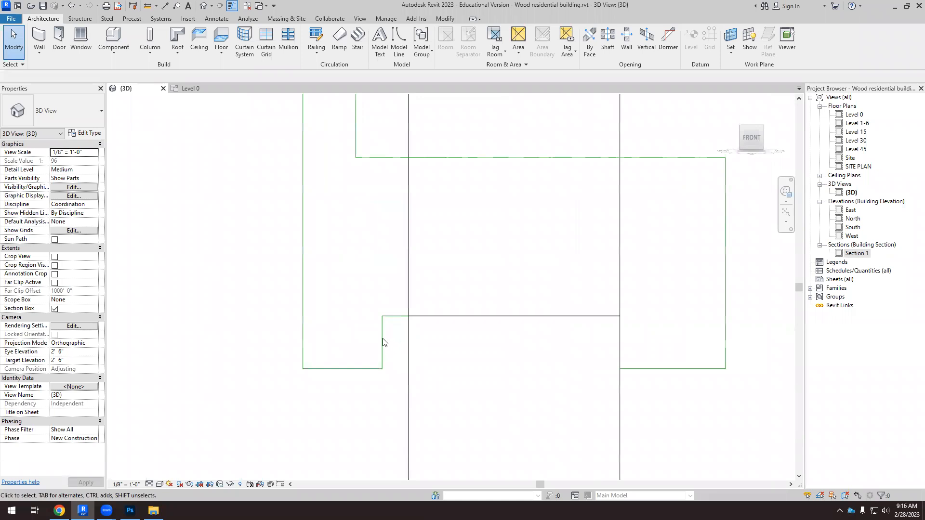
scroll(388, 344, "down", 6)
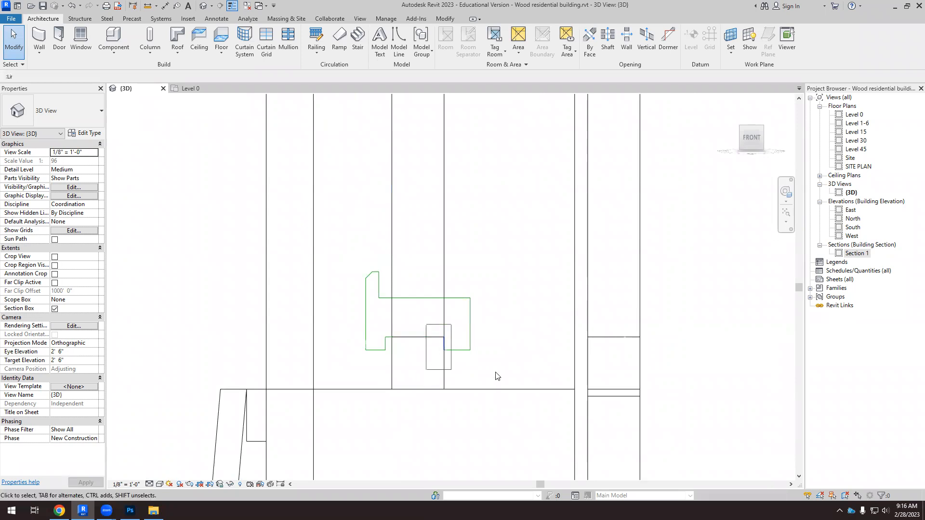
scroll(355, 329, "down", 2)
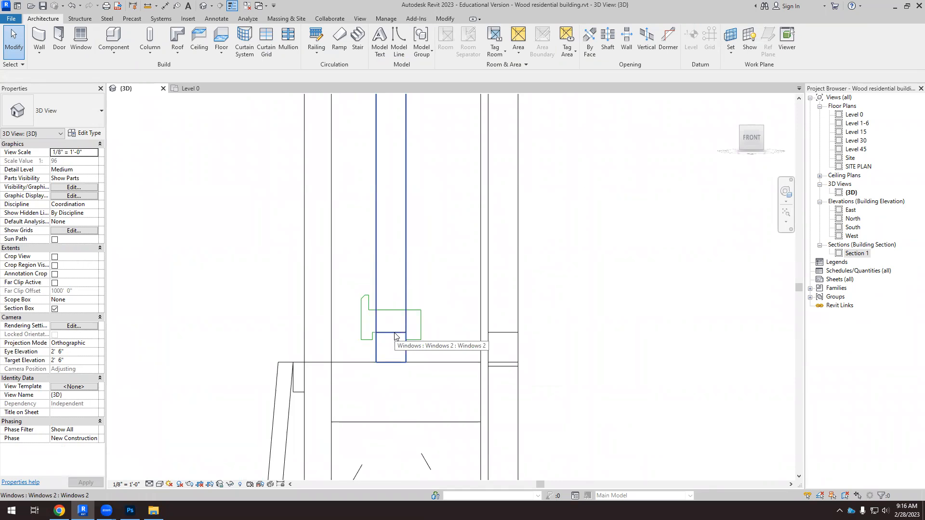
Start a new in-place model in the Windows category, keeping the suggested name.
scroll(233, 264, "down", 5)
middle_click_drag(400, 283, 485, 344, "shift")
left_click(423, 362)
left_click_drag(535, 332, 507, 347)
scroll(496, 272, "up", 2)
left_click(565, 259)
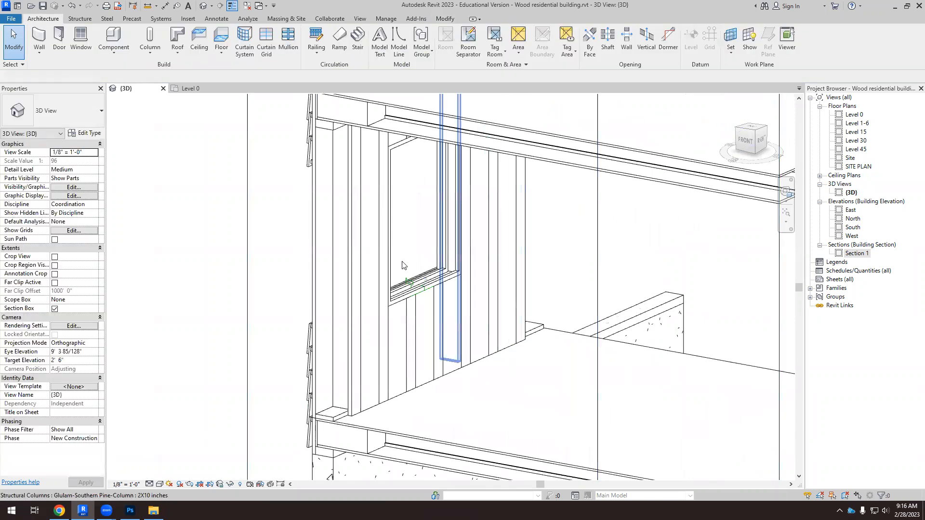
scroll(402, 265, "up", 5)
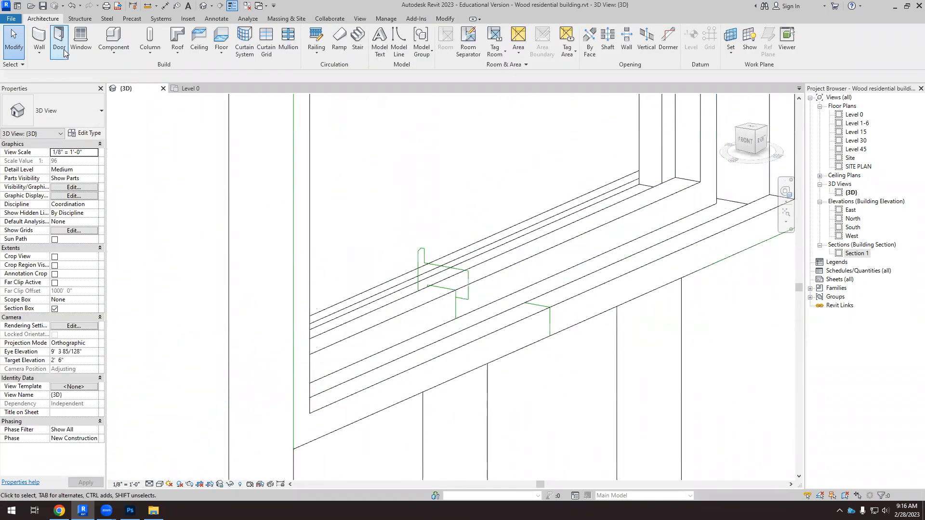
left_click(114, 53)
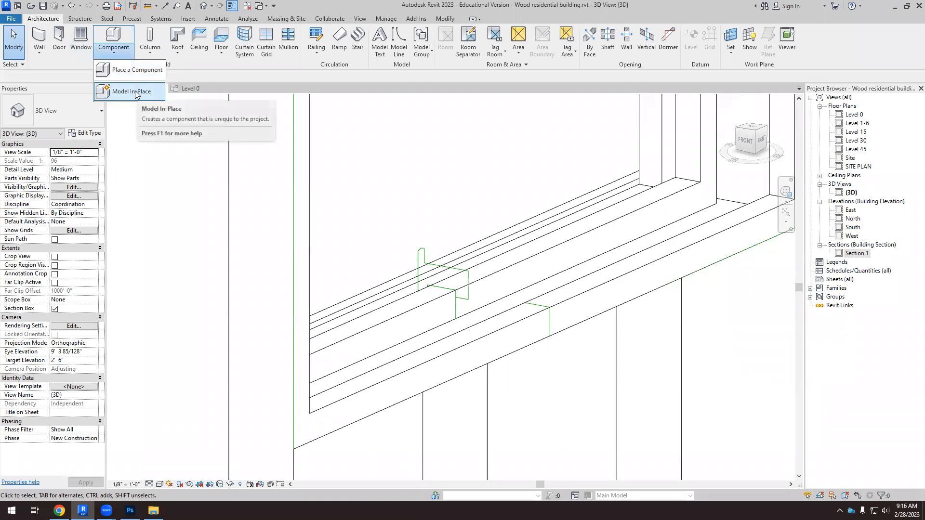
left_click(135, 92)
left_click_drag(531, 207, 528, 278)
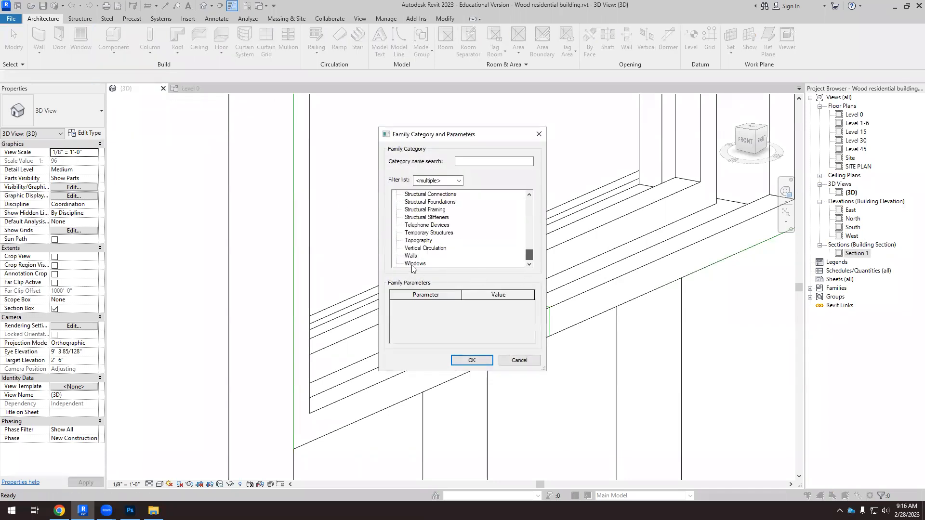
left_click(472, 362)
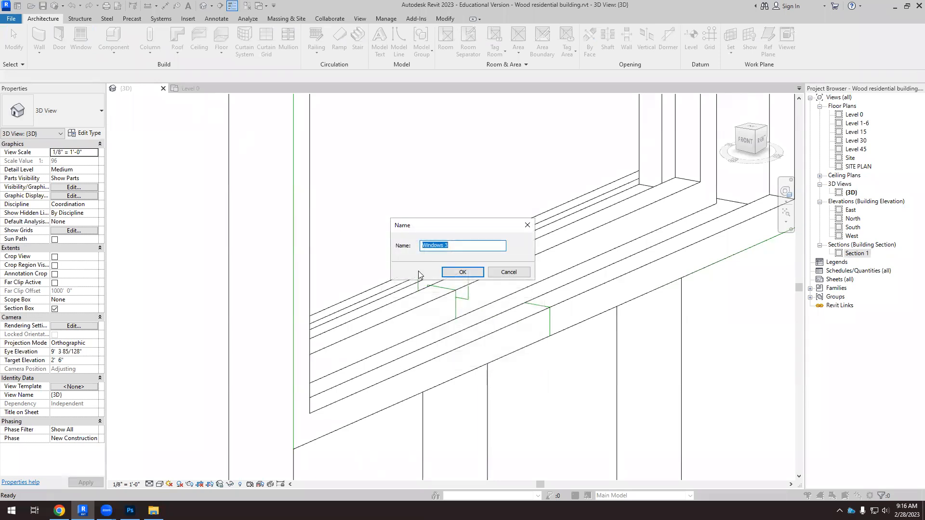
left_click(462, 272)
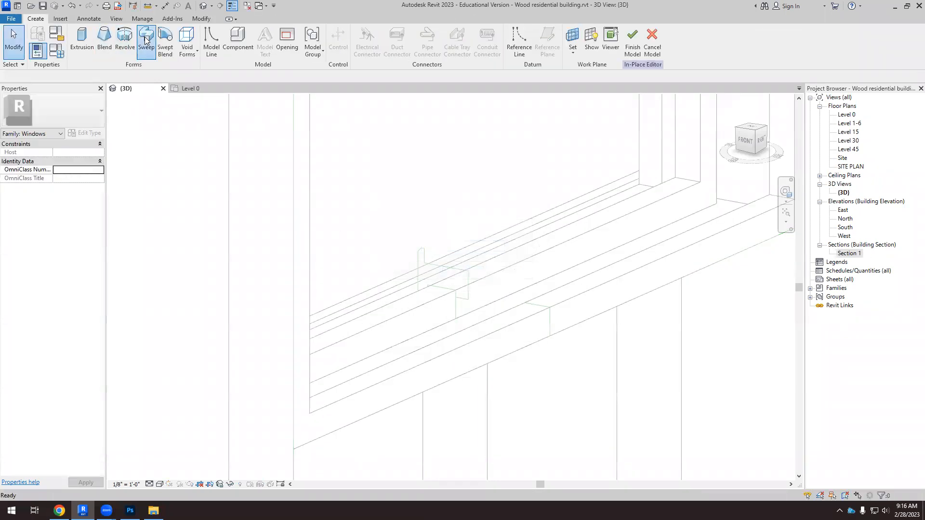
Start a sweep and pick the window trim's outer bottom edge and adjoining side edge as its path.
left_click(145, 40)
left_click(443, 49)
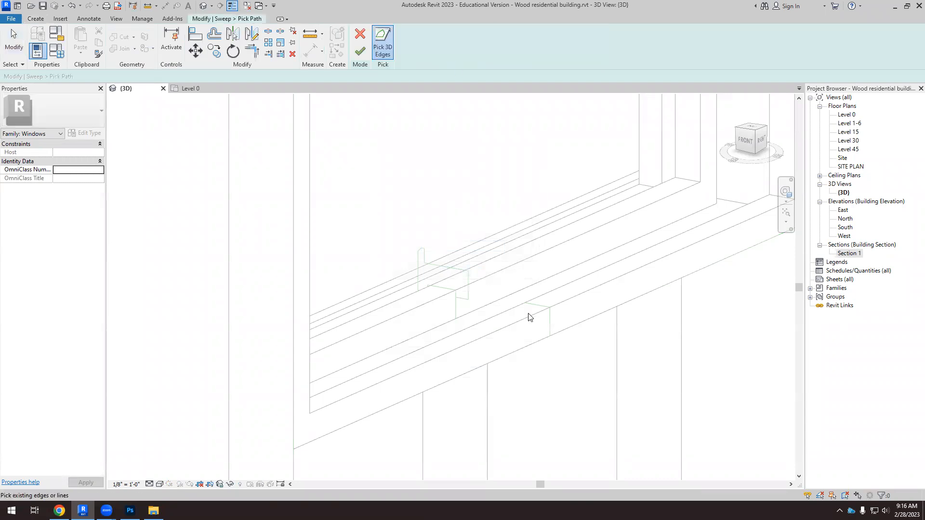
scroll(427, 323, "down", 4)
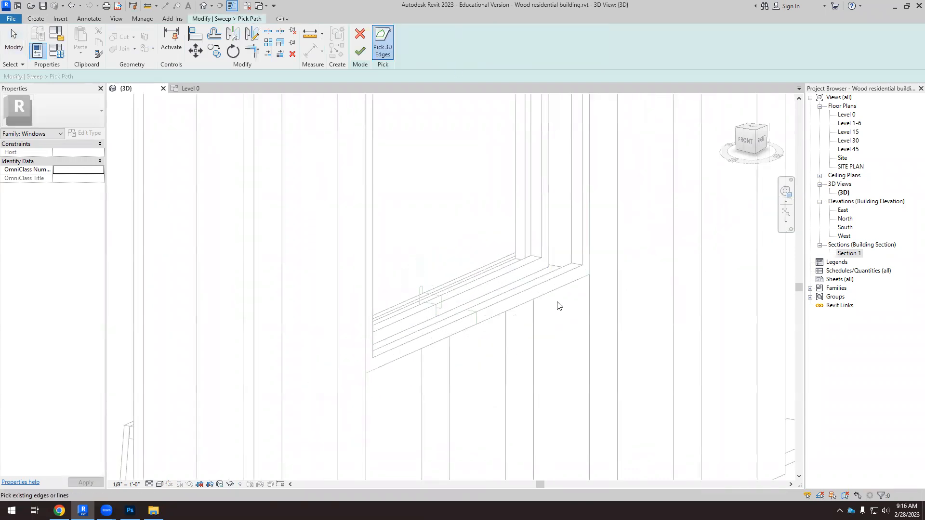
left_click(552, 296)
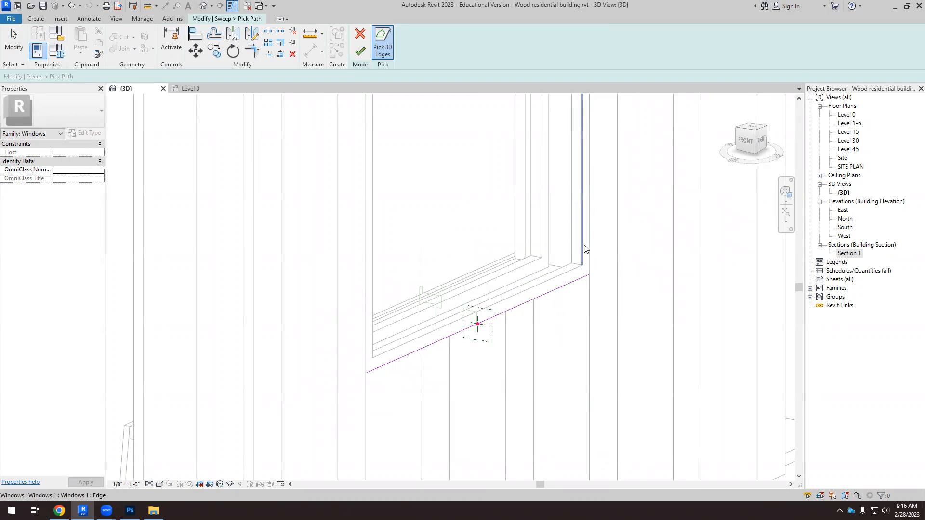
scroll(540, 338, "down", 2)
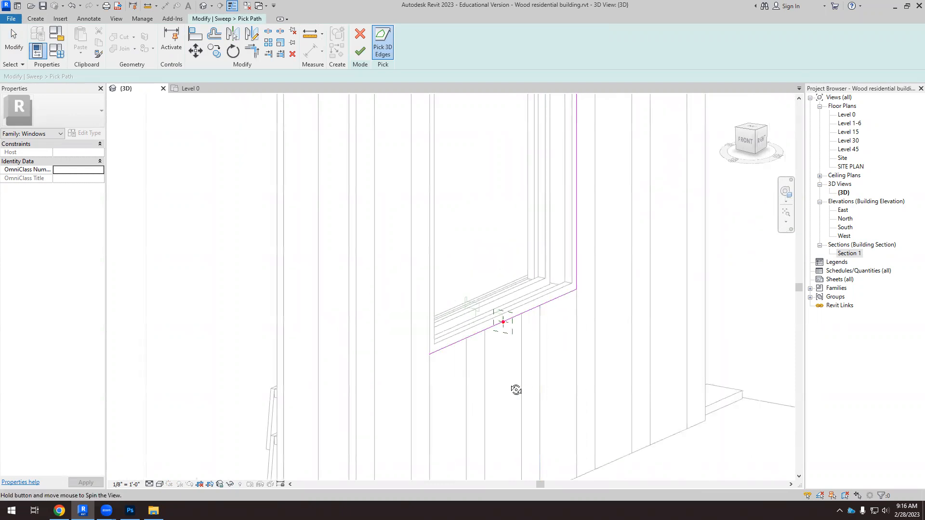
Add the trim's outer top edge and remaining side edge to the sweep path and finish the path.
scroll(424, 388, "down", 5)
middle_click_drag(432, 378, 444, 308, "shift")
scroll(444, 308, "up", 6)
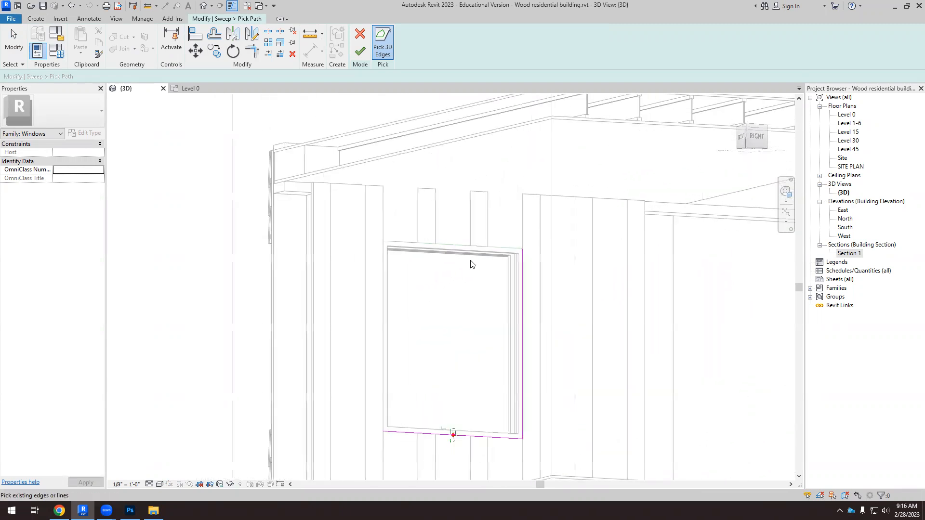
left_click(605, 234)
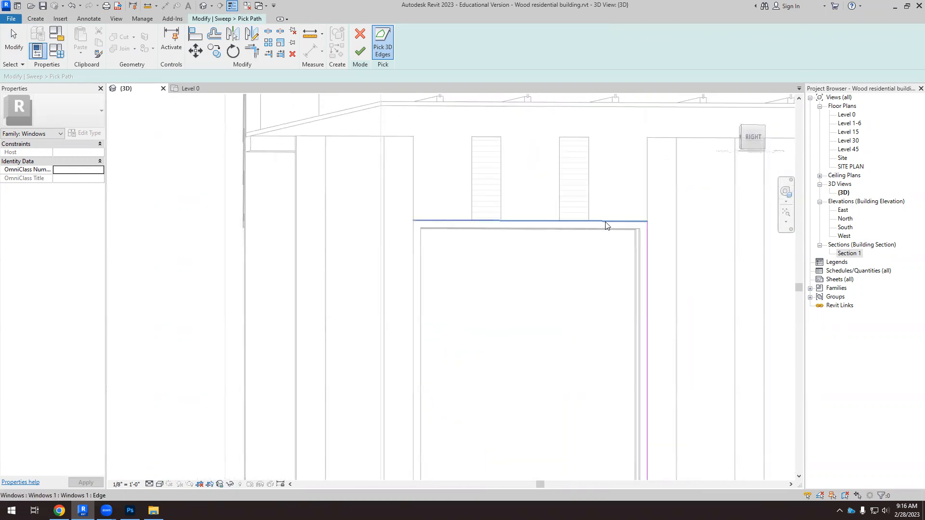
left_click(413, 262)
scroll(463, 284, "down", 4)
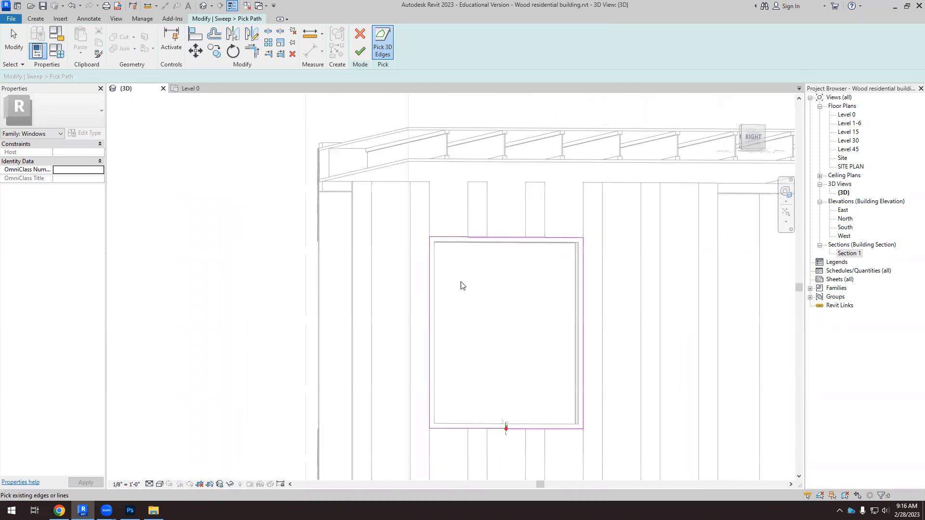
middle_click_drag(475, 337, 491, 406, "shift")
scroll(436, 385, "up", 3)
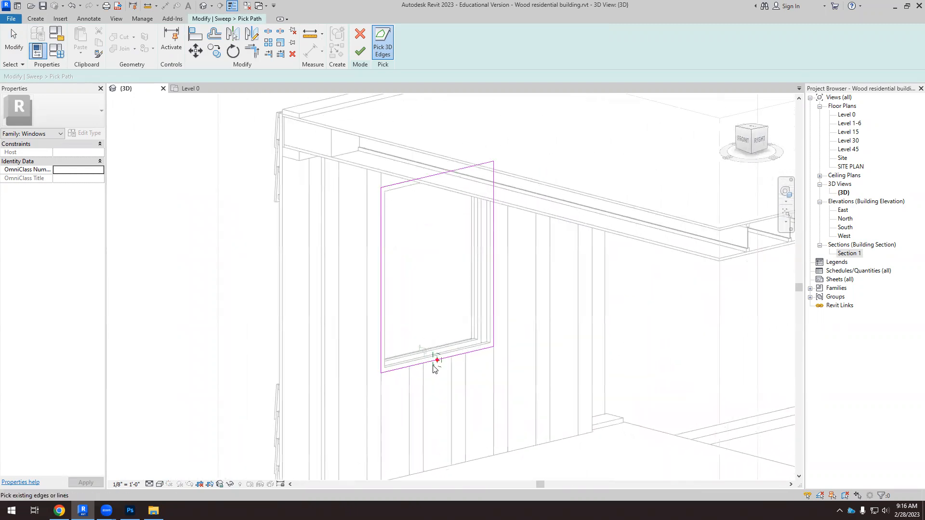
left_click(360, 50)
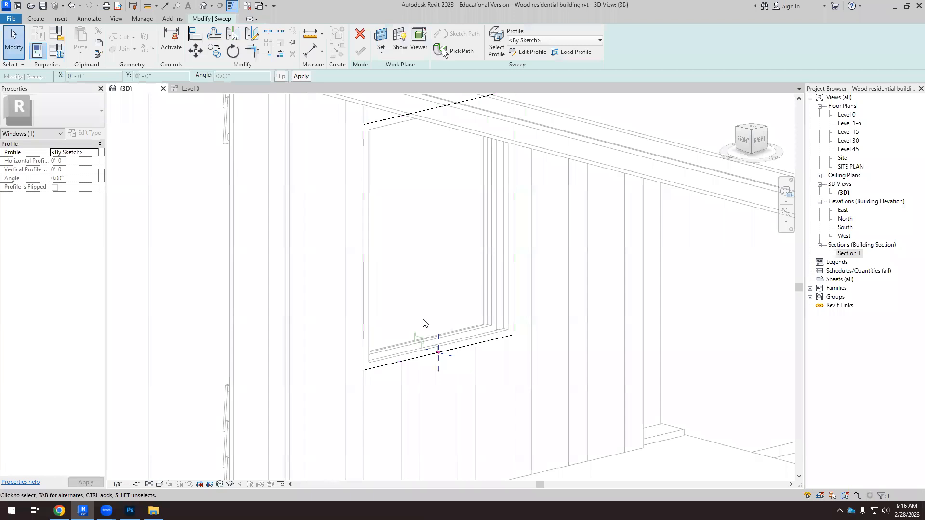
Edit the sweep's profile and pick the notched model lines along its interior side, upper edge, chamfered upright and exterior side.
left_click(527, 52)
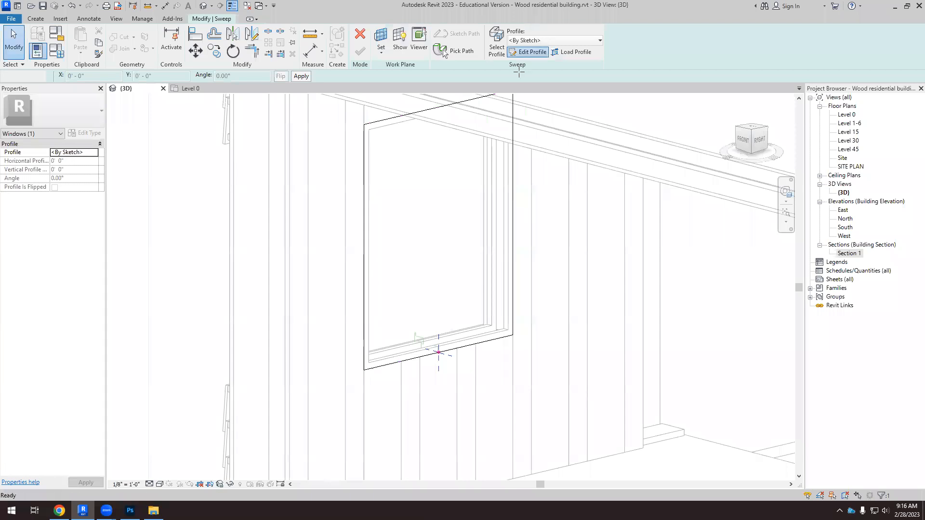
scroll(420, 313, "up", 2)
left_click(399, 54)
scroll(427, 309, "up", 3)
left_click(467, 340)
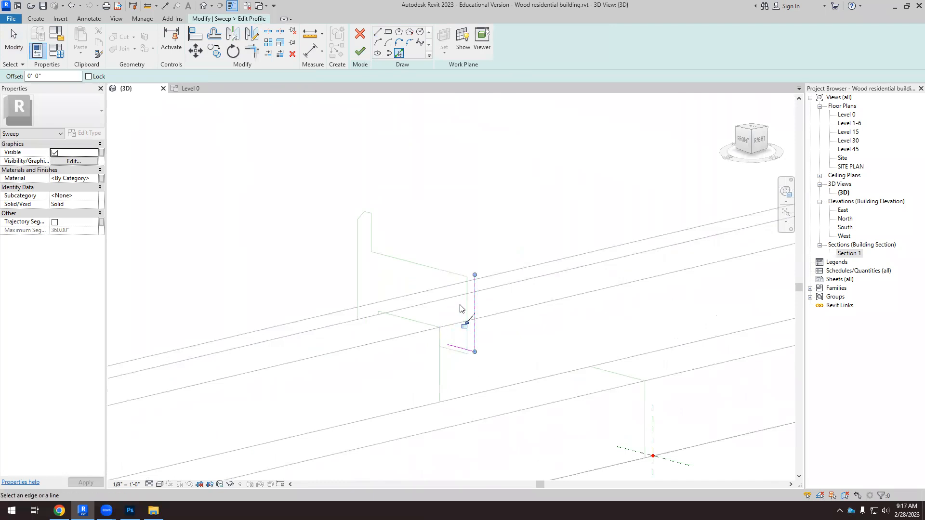
left_click(456, 278)
scroll(370, 236, "up", 2)
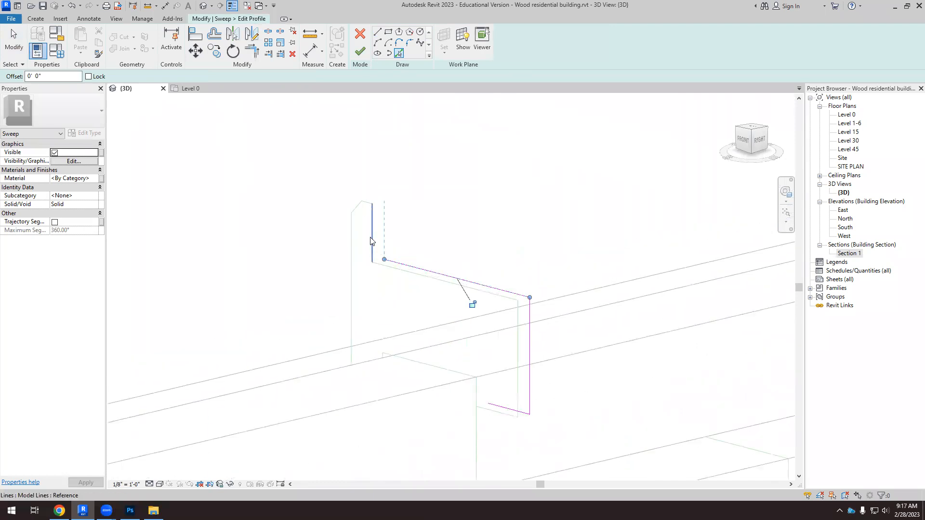
scroll(369, 229, "up", 2)
left_click(365, 189)
left_click(352, 194)
left_click(343, 232)
Pick the model lines of the profile's lower exterior edge and the notch around the frame to close the loop.
mouse_move(350, 246)
middle_mouse_down("shift")
mouse_move(390, 285)
mouse_move(400, 395)
mouse_move(415, 375)
mouse_move(473, 390)
mouse_move(540, 390)
middle_mouse_up("shift")
mouse_move(443, 376)
middle_mouse_down("shift")
mouse_move(472, 357)
mouse_move(552, 410)
mouse_move(544, 408)
middle_mouse_up("shift")
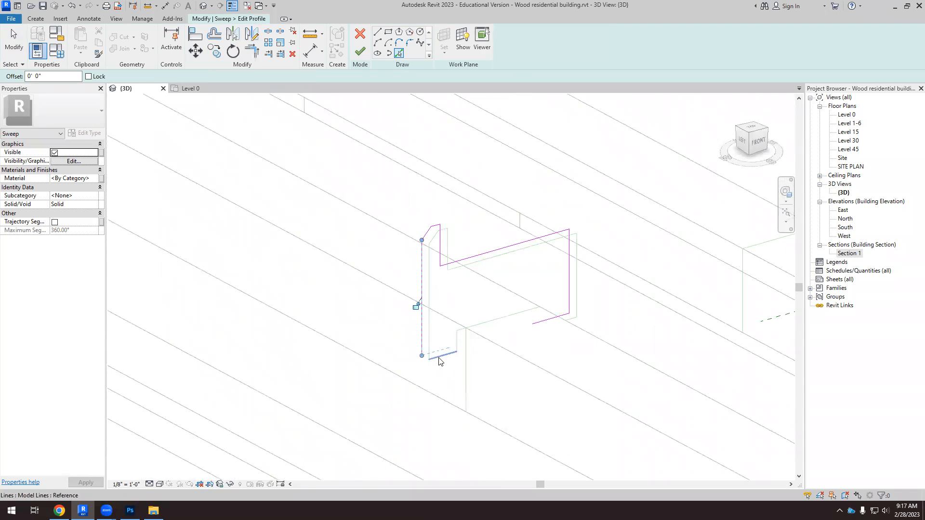
scroll(457, 344, "up", 2)
left_click(489, 324)
scroll(451, 327, "up", 2)
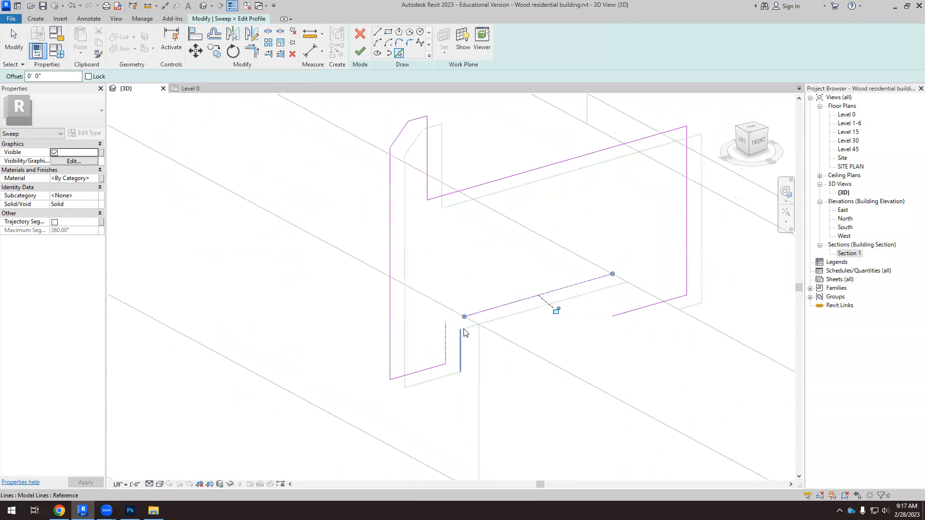
left_click(465, 328)
scroll(555, 320, "down", 1)
mouse_move(590, 346)
middle_mouse_down("shift")
mouse_move(501, 378)
mouse_move(549, 391)
middle_mouse_up("shift")
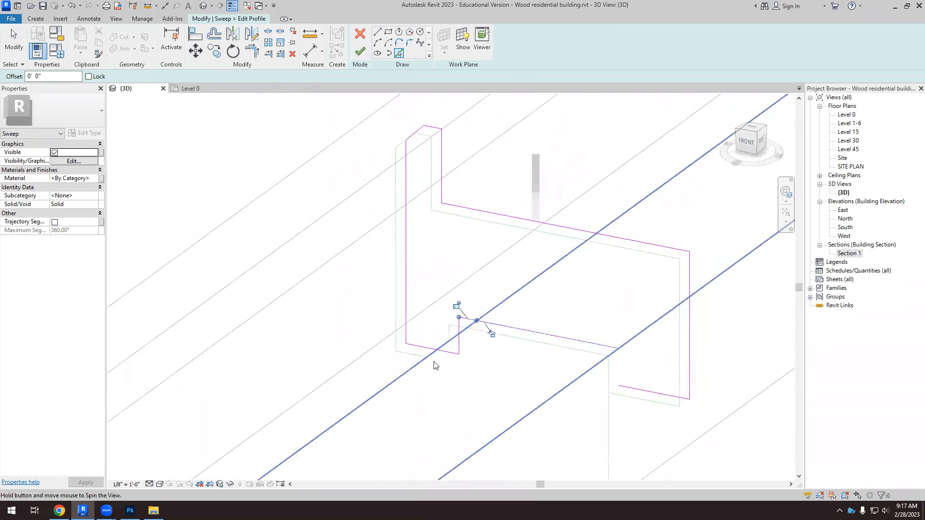
left_click(609, 379)
Check the profile's corners around the chamfer, then finish the profile, the sash sweep and the in-place model.
scroll(608, 379, "down", 2)
scroll(568, 325, "up", 3)
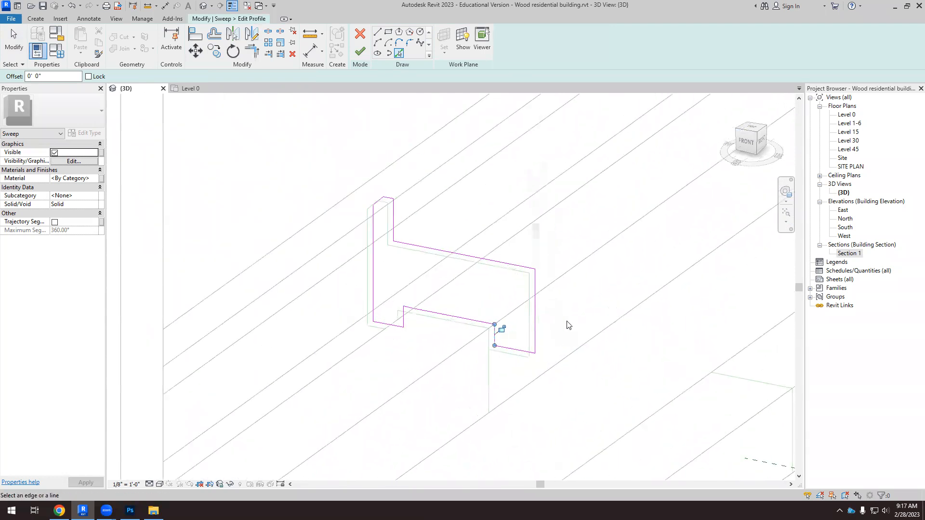
middle_click_drag(288, 158, 357, 281, "shift")
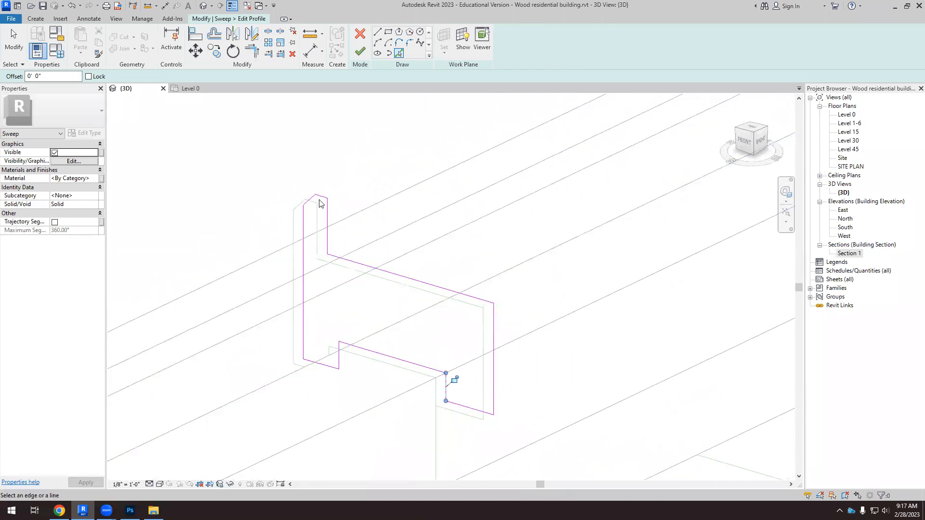
scroll(306, 208, "up", 5)
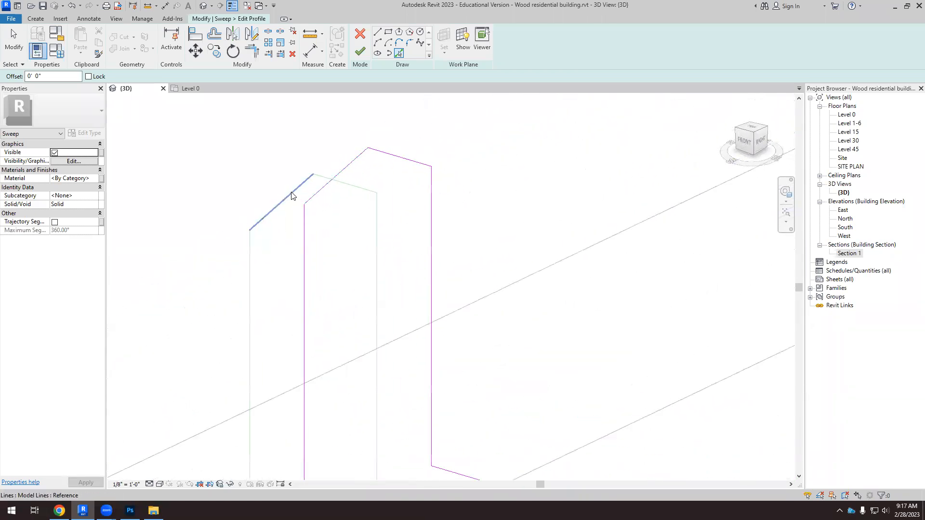
scroll(295, 204, "down", 12)
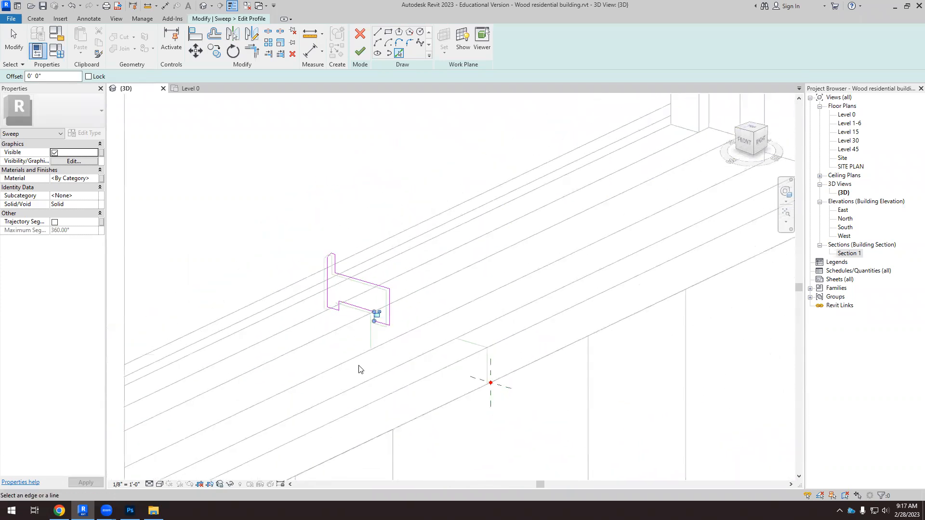
left_click(354, 53)
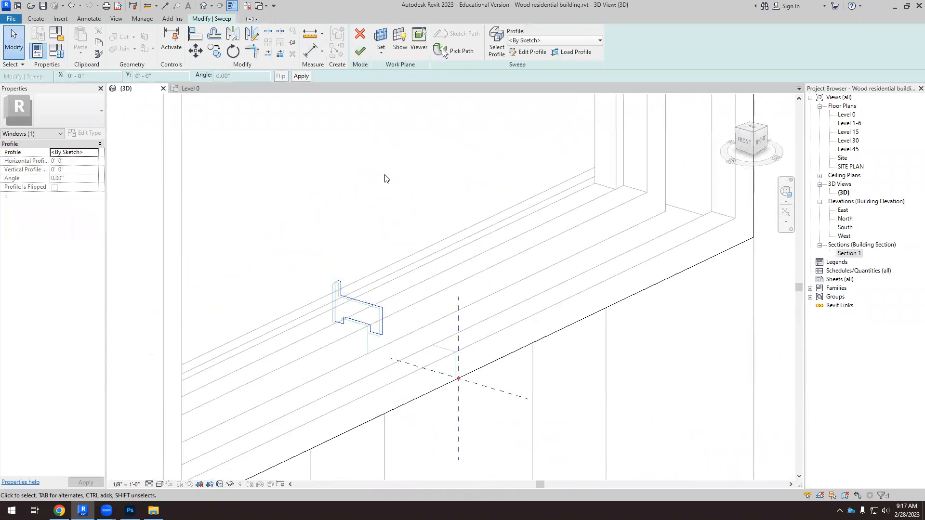
left_click(361, 50)
Examine how the swept sash fits around the window frame from the exterior and interior sides.
scroll(474, 268, "down", 6)
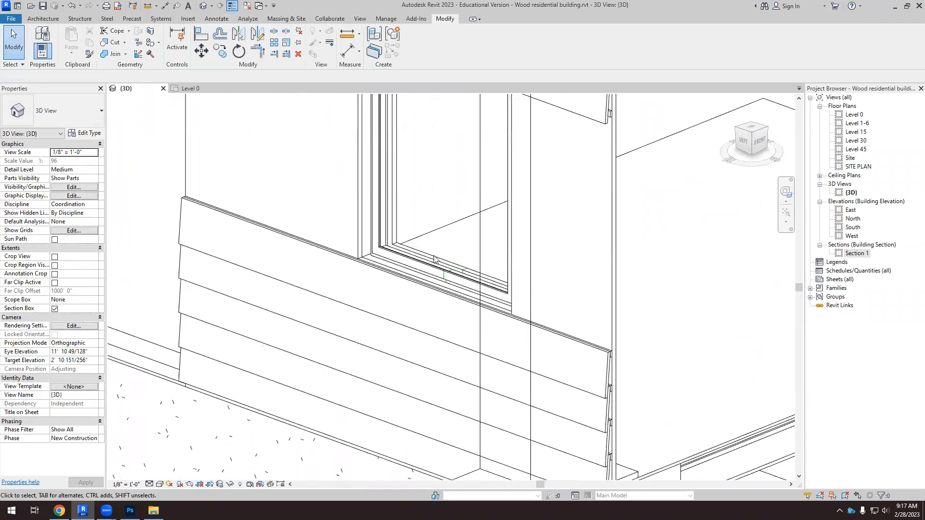
scroll(434, 259, "up", 4)
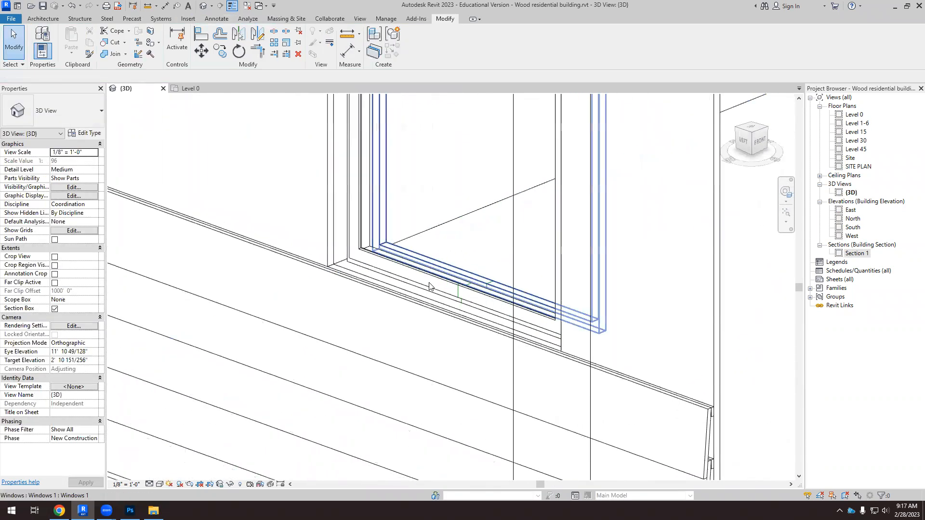
left_click(380, 284)
scroll(380, 285, "down", 4)
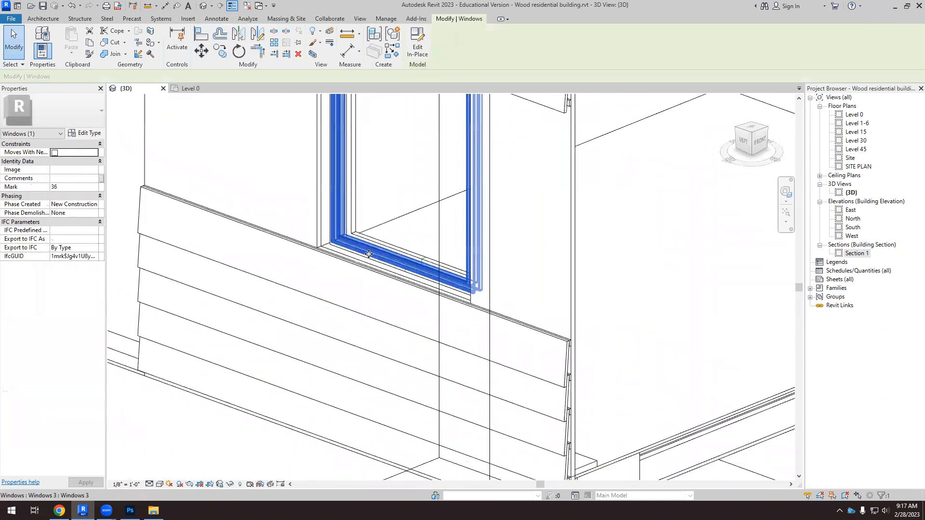
key("Escape")
middle_click_drag(420, 307, 441, 191, "shift")
scroll(440, 190, "up", 3)
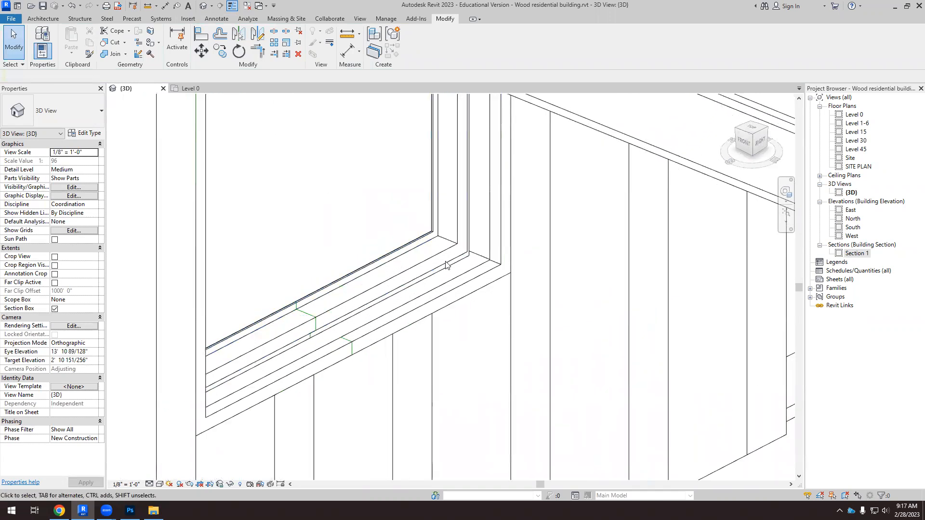
scroll(427, 262, "up", 2)
scroll(427, 262, "down", 2)
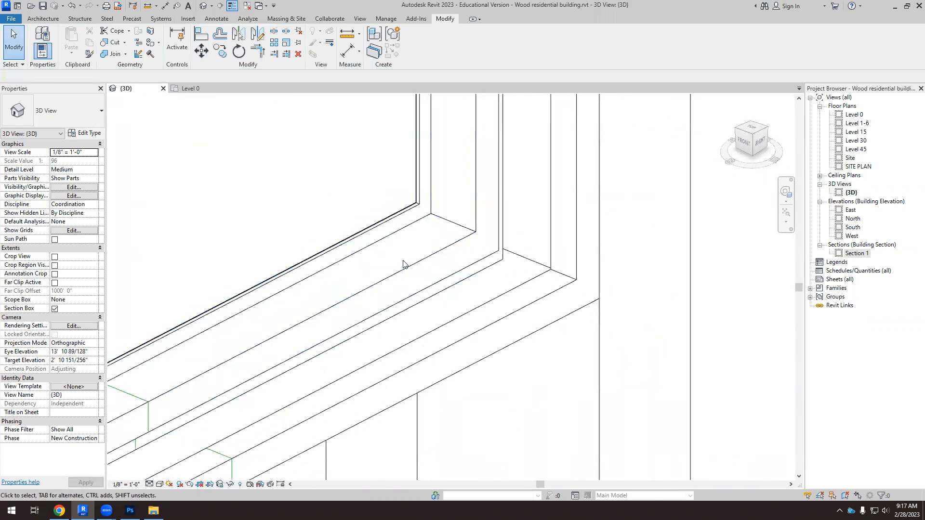
Edit the sash in place, assign the project's Aluminum material to its sweep and finish the model.
left_click(409, 266)
scroll(393, 283, "down", 2)
middle_click_drag(393, 283, 507, 316, "shift")
scroll(256, 270, "down", 1)
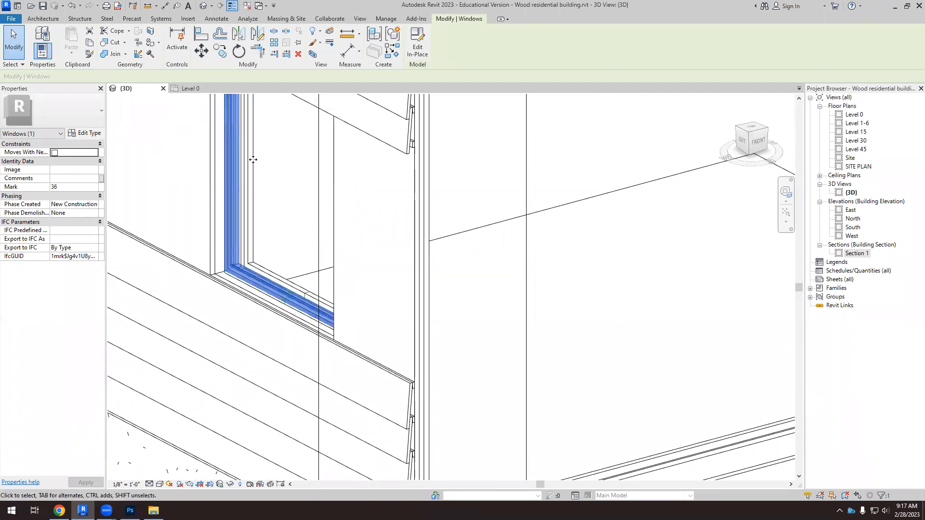
left_click(417, 47)
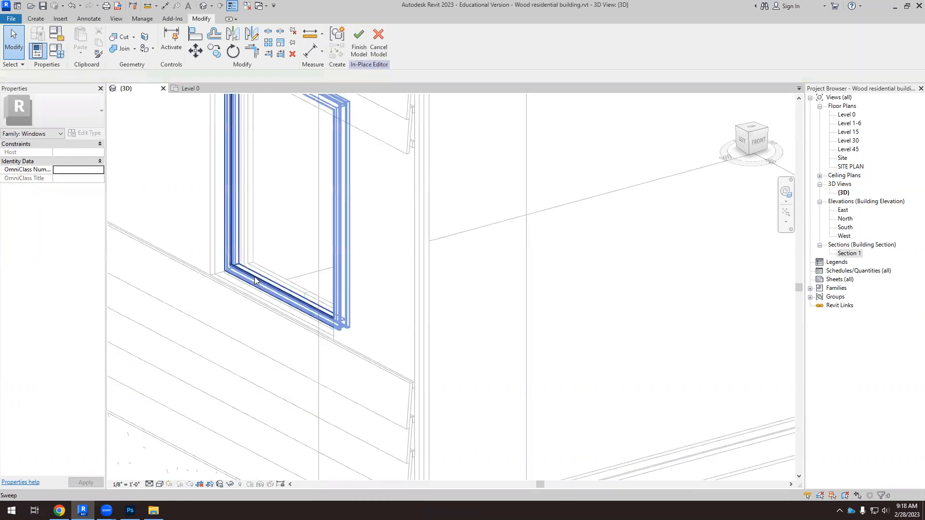
left_click(255, 277)
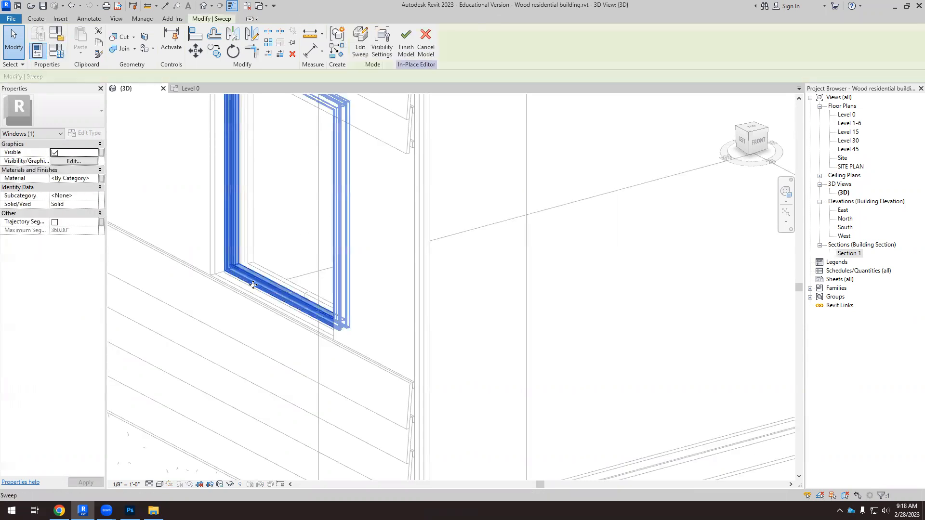
left_click(96, 178)
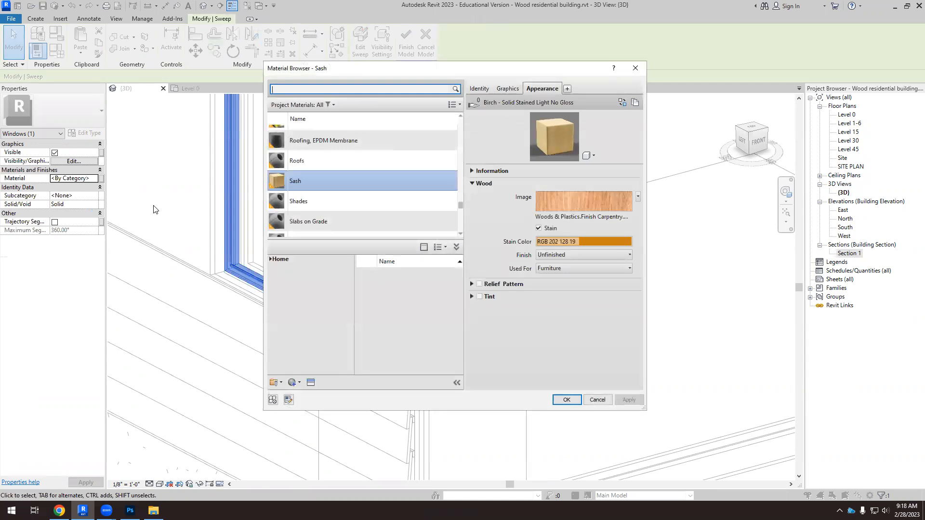
type("aluminum")
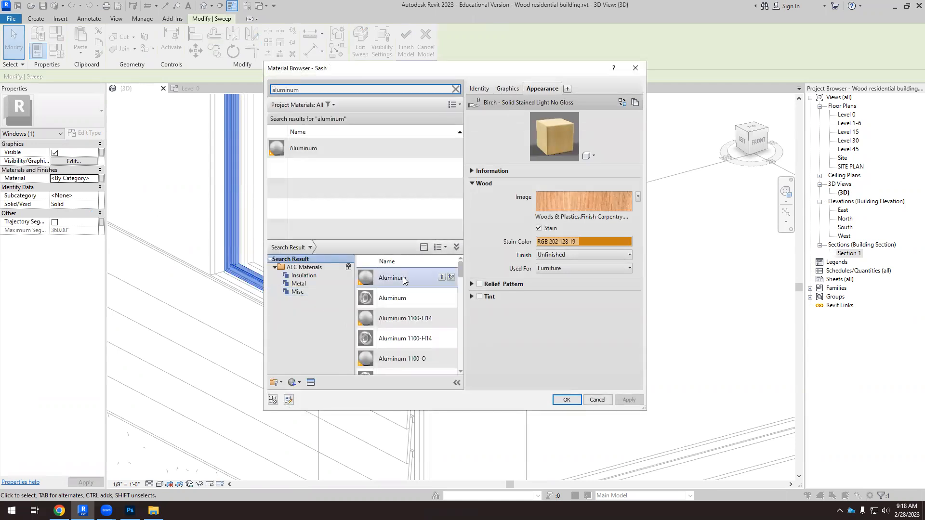
left_click(325, 146)
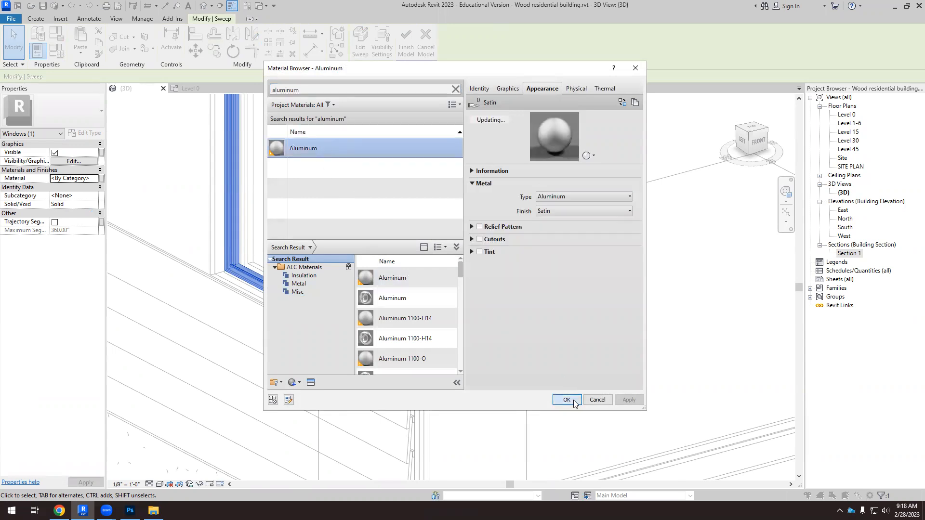
left_click(573, 402)
left_click(407, 48)
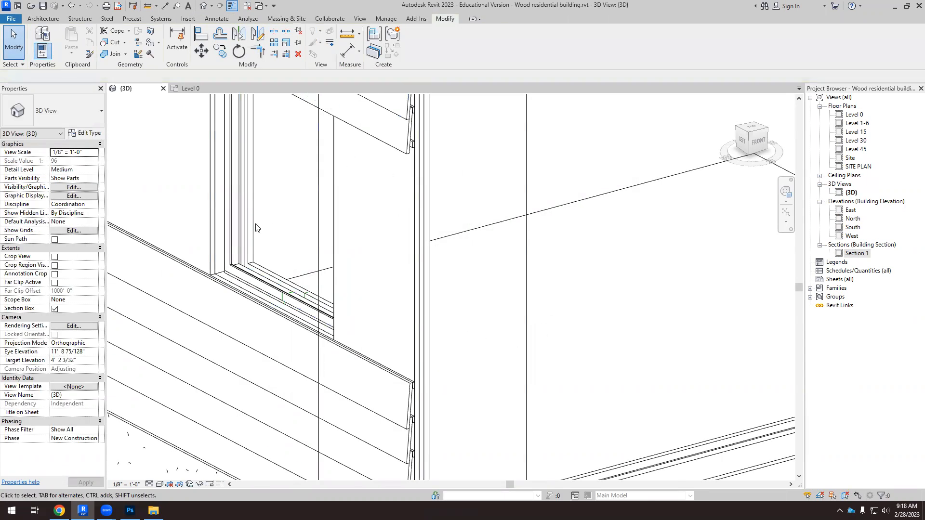
Switch the 3D view to the Realistic visual style and inspect the sash's lower corner up close.
left_click(160, 484)
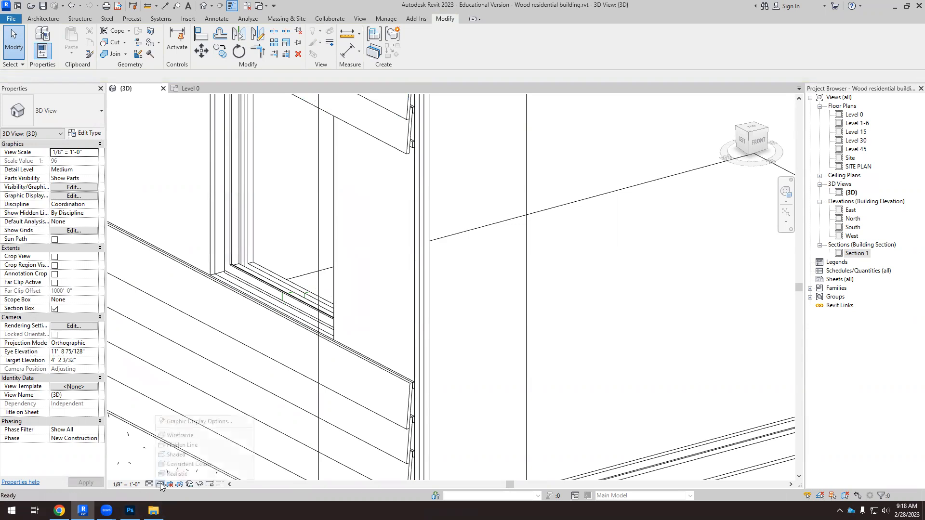
left_click(180, 475)
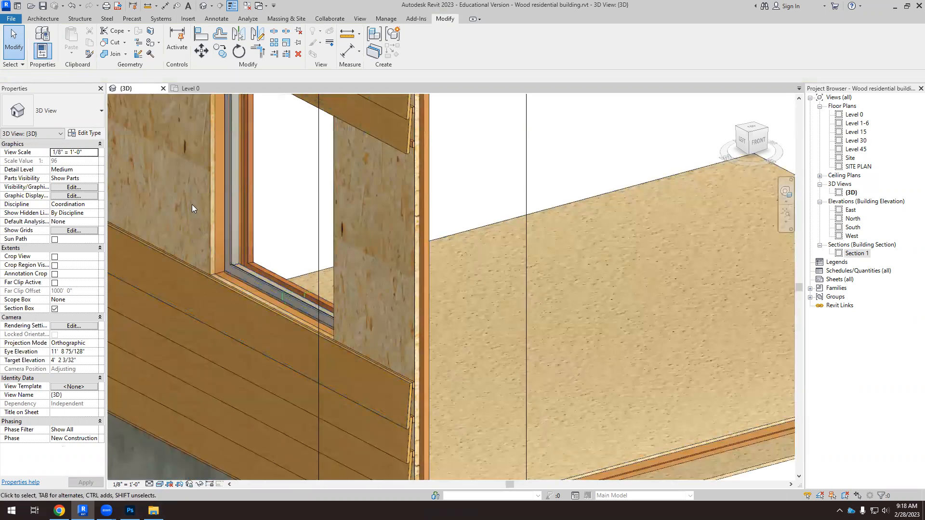
scroll(238, 279, "up", 5)
scroll(255, 308, "up", 6)
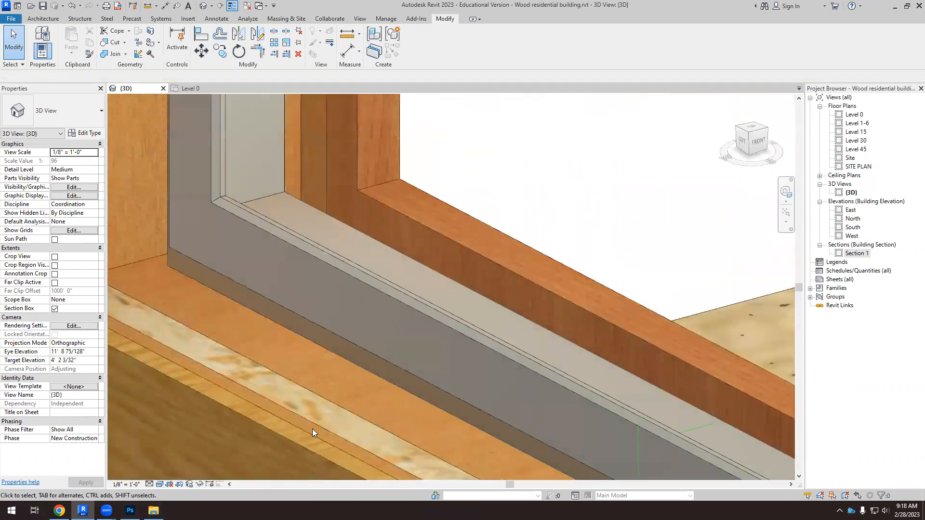
Examine the aluminum sash and its lower corner from the interior side, then look over the whole sectioned building.
scroll(351, 241, "down", 3)
scroll(359, 227, "down", 4)
middle_click_drag(433, 258, 533, 240, "shift")
scroll(407, 213, "up", 3)
scroll(565, 230, "up", 3)
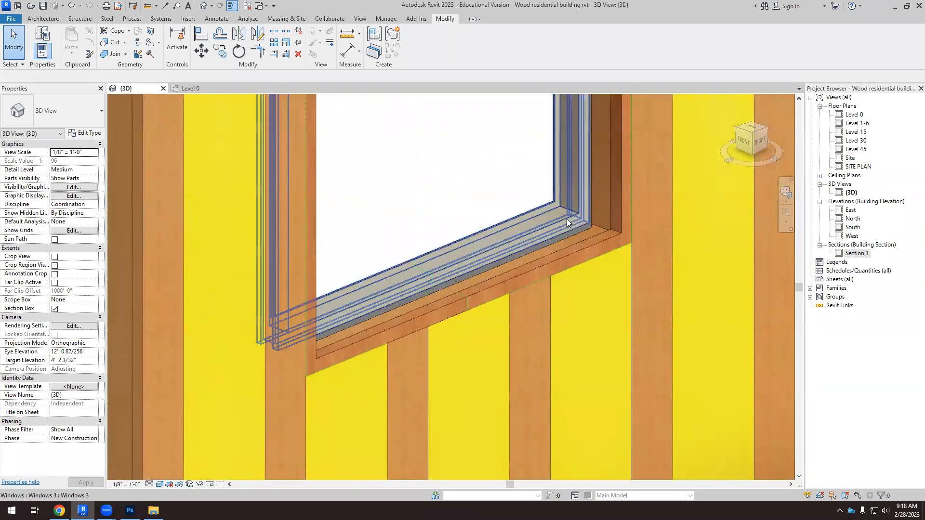
middle_click_drag(555, 226, 535, 164, "shift")
scroll(511, 174, "up", 3)
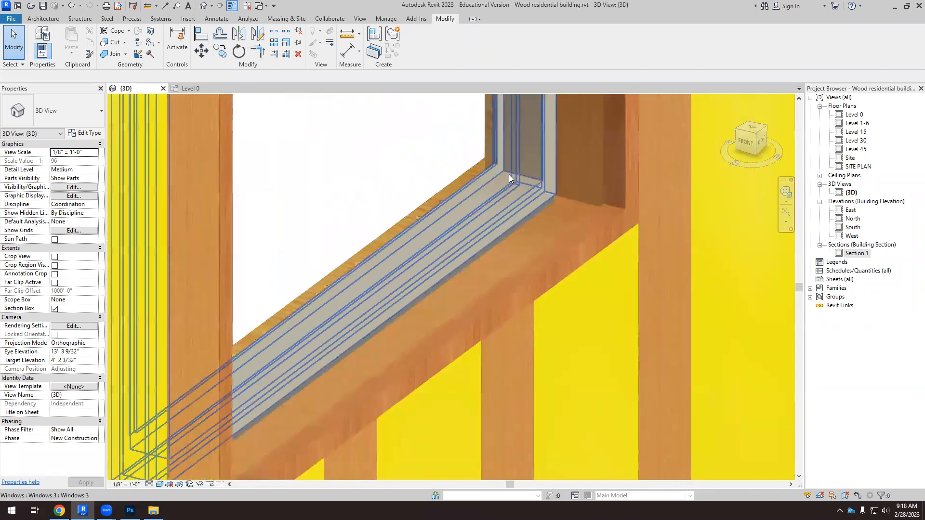
scroll(509, 176, "down", 5)
middle_click_drag(503, 190, 284, 155, "shift")
scroll(284, 156, "down", 5)
scroll(255, 363, "down", 2)
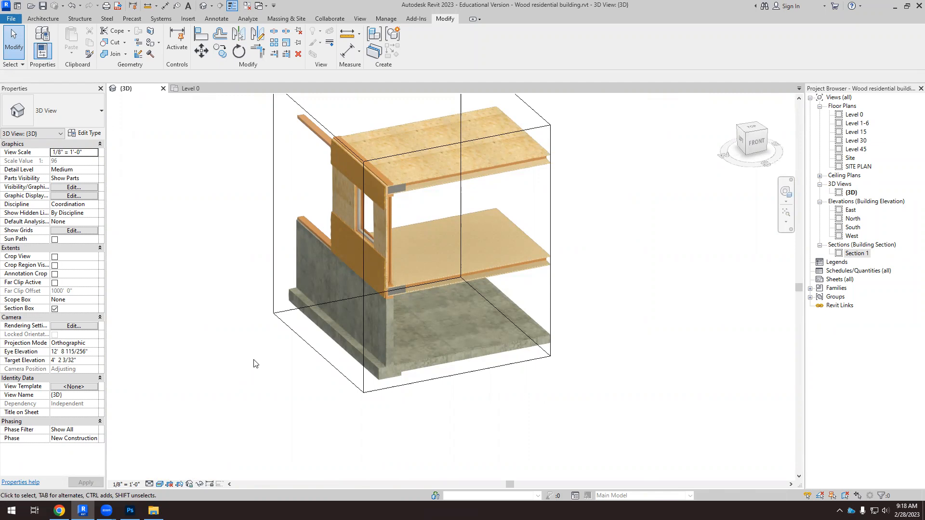
Pull the section box's front face inward to cut through the window and look at the cut straight from the front.
mouse_move(574, 285)
middle_mouse_down("shift")
mouse_move(480, 328)
mouse_move(575, 297)
middle_mouse_up("shift")
scroll(491, 244, "up", 3)
middle_click_drag(491, 244, 484, 231, "shift")
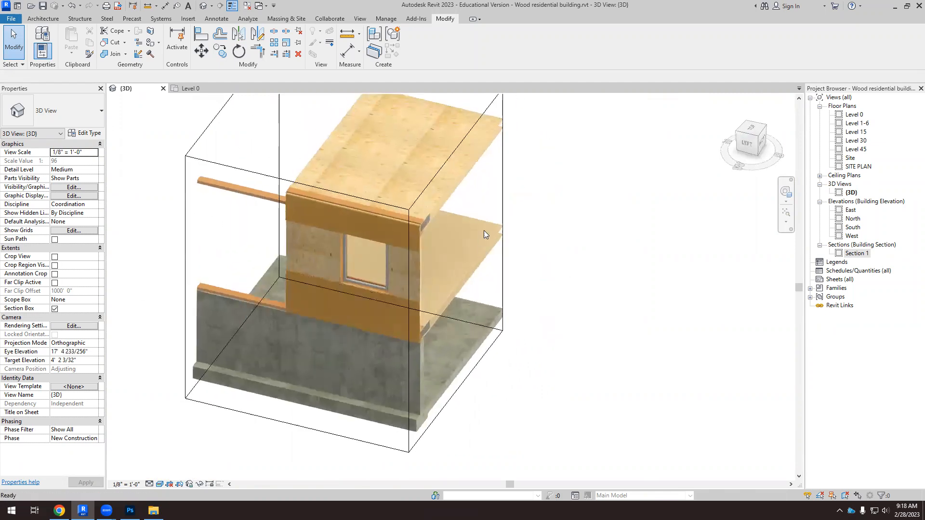
left_click(503, 198)
left_click_drag(453, 271, 418, 263)
middle_click_drag(605, 308, 521, 281, "shift")
left_click(758, 145)
scroll(372, 281, "up", 5)
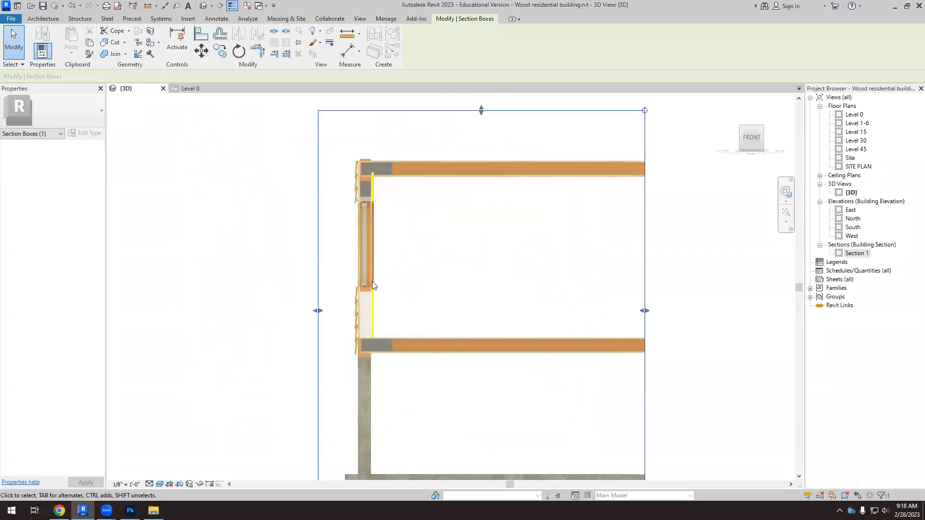
Change the 3D view's visual style to Hidden Line and zoom in on the sash's lower section.
left_click(160, 484)
left_click(179, 445)
scroll(391, 289, "up", 5)
scroll(161, 362, "up", 4)
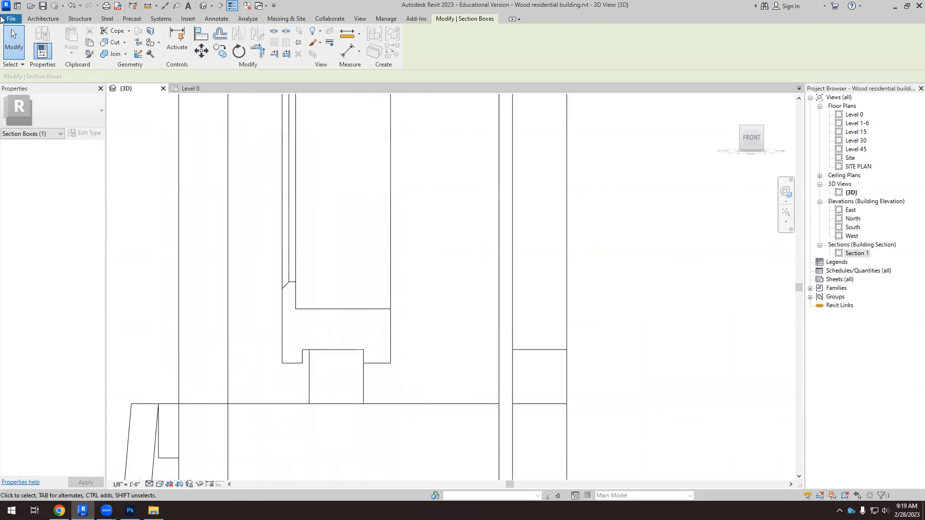
Set the work plane to the reference plane named mid window.
left_click(36, 18)
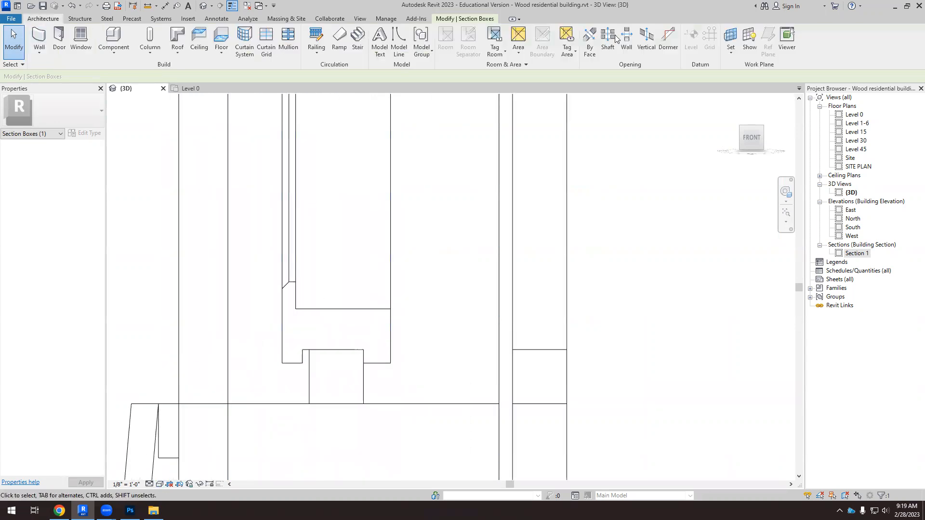
left_click(732, 53)
left_click(760, 69)
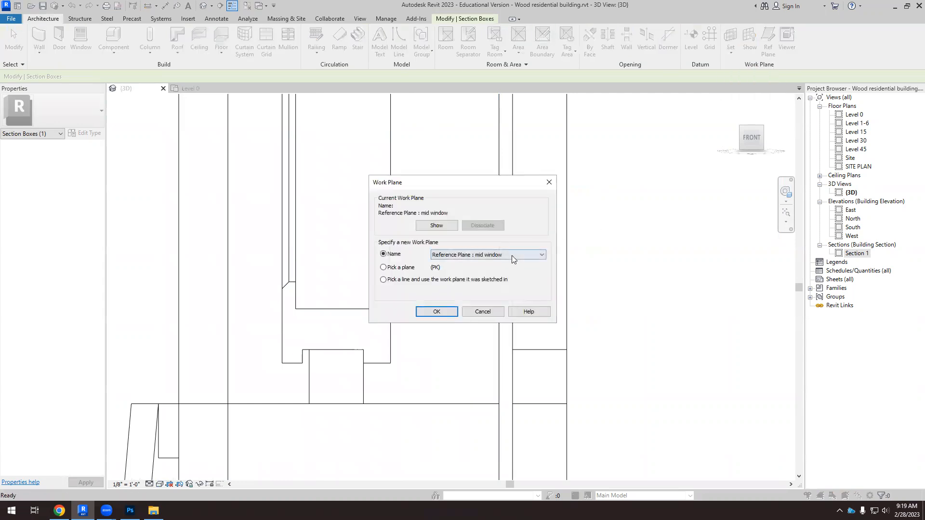
left_click(441, 314)
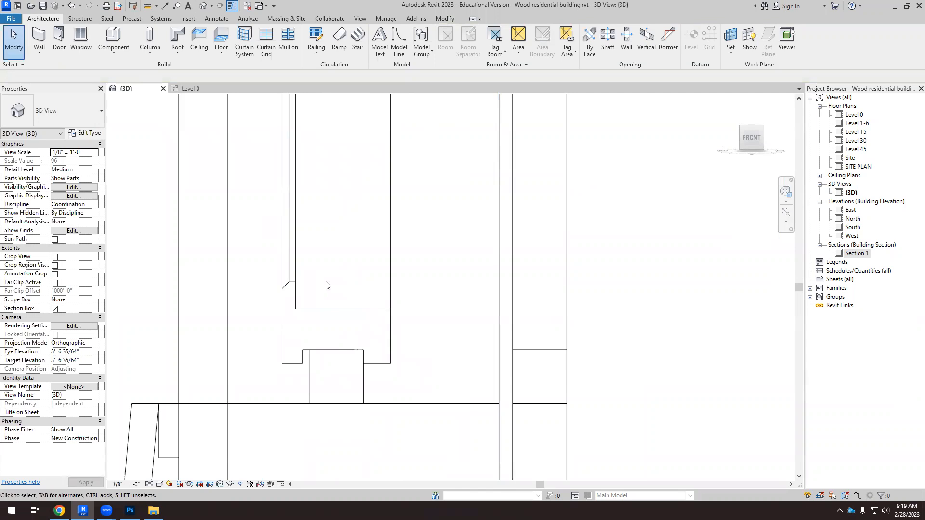
scroll(325, 285, "up", 2)
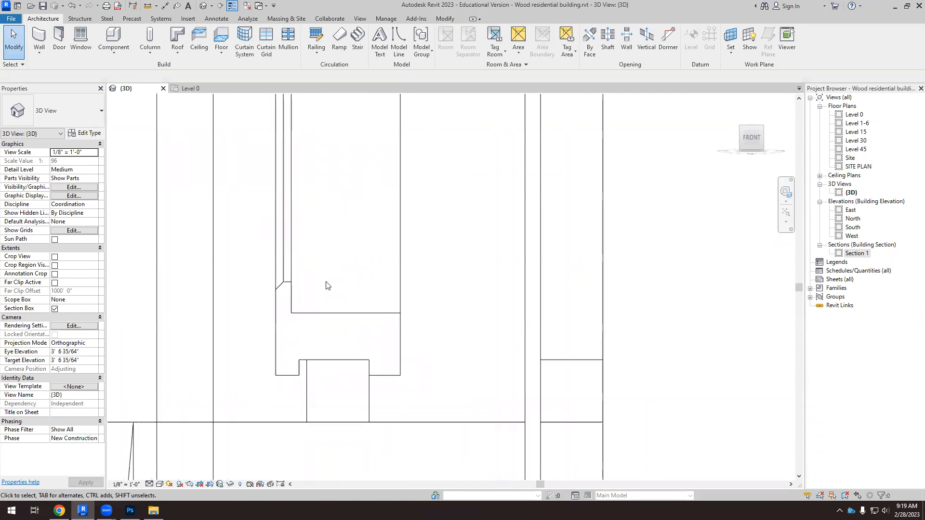
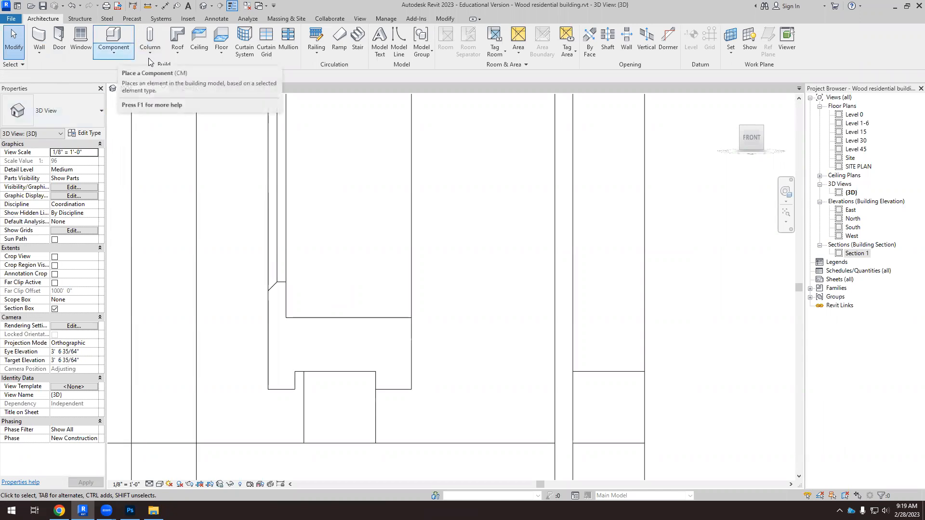
Start a model-line profile just above the sash's lower section with a vertical edge, a 1/2" horizontal top and a 3/4" drop.
left_click(398, 39)
scroll(304, 289, "up", 2)
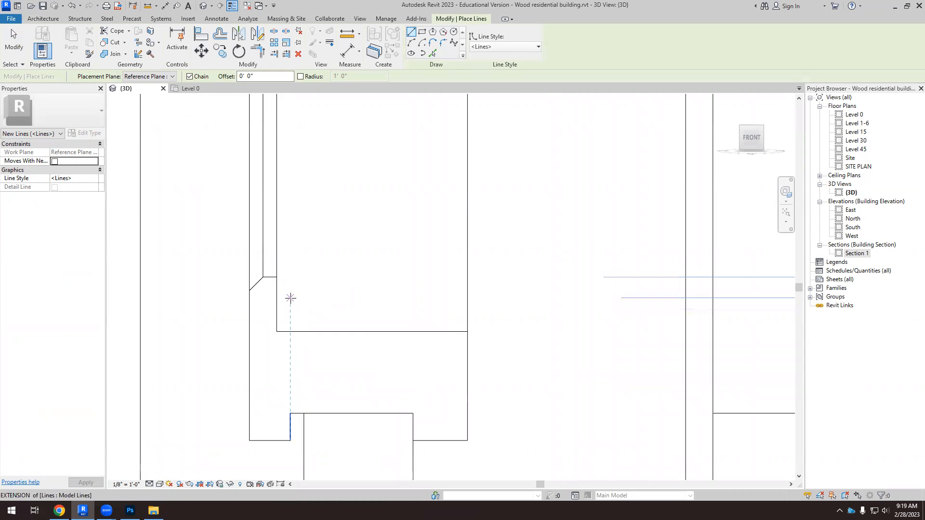
left_click(290, 296)
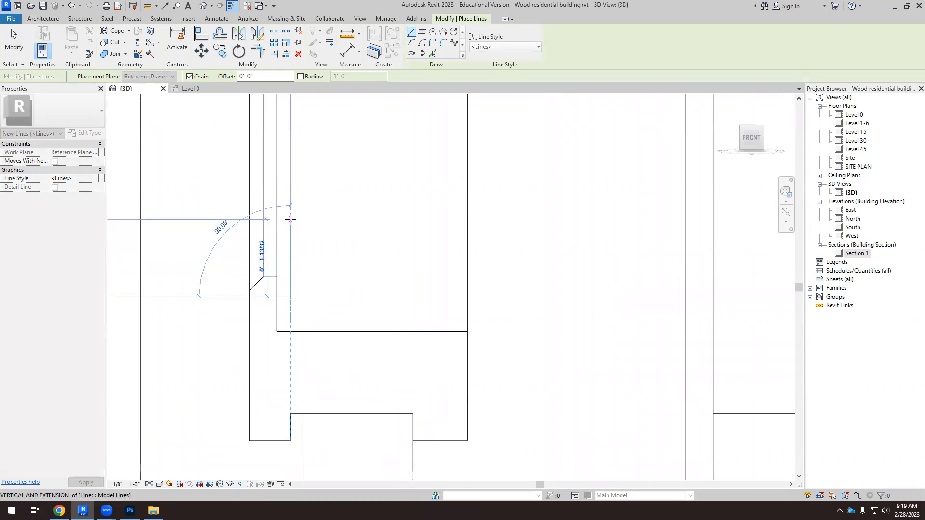
left_click(290, 188)
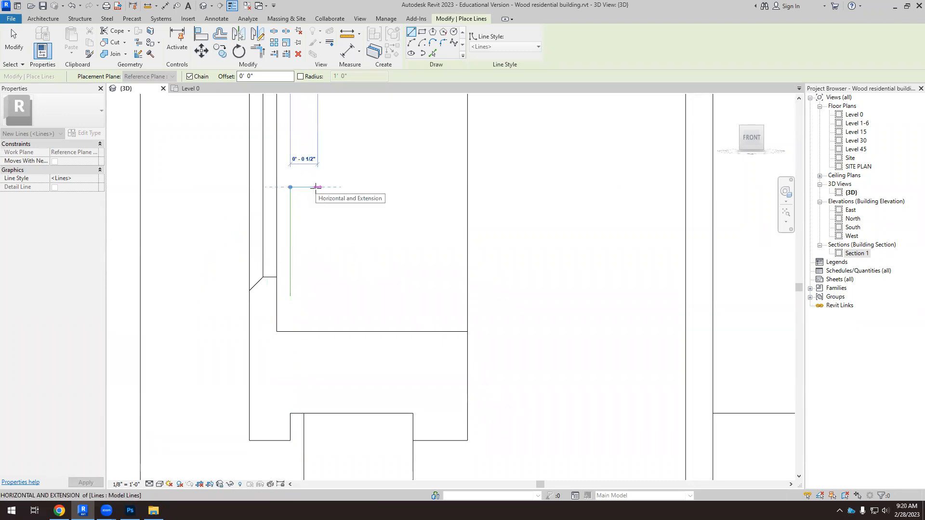
left_click(317, 187)
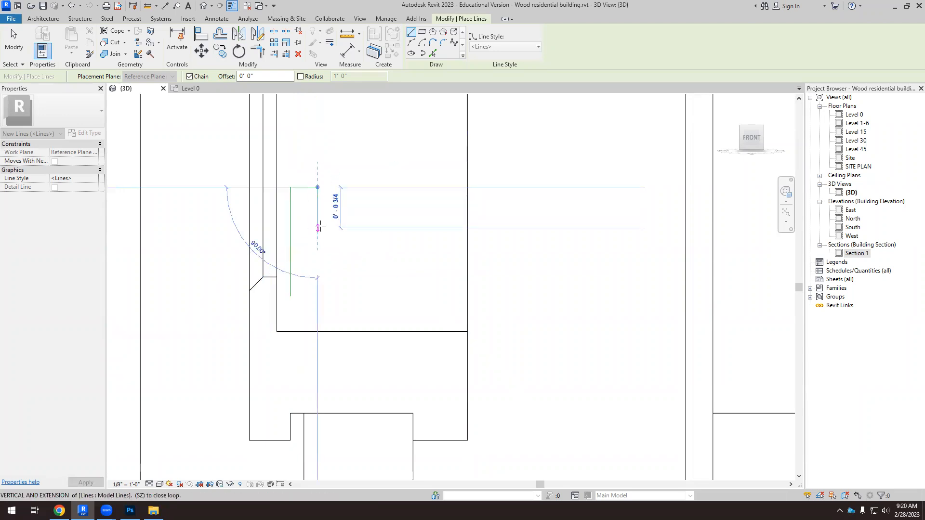
left_click(318, 227)
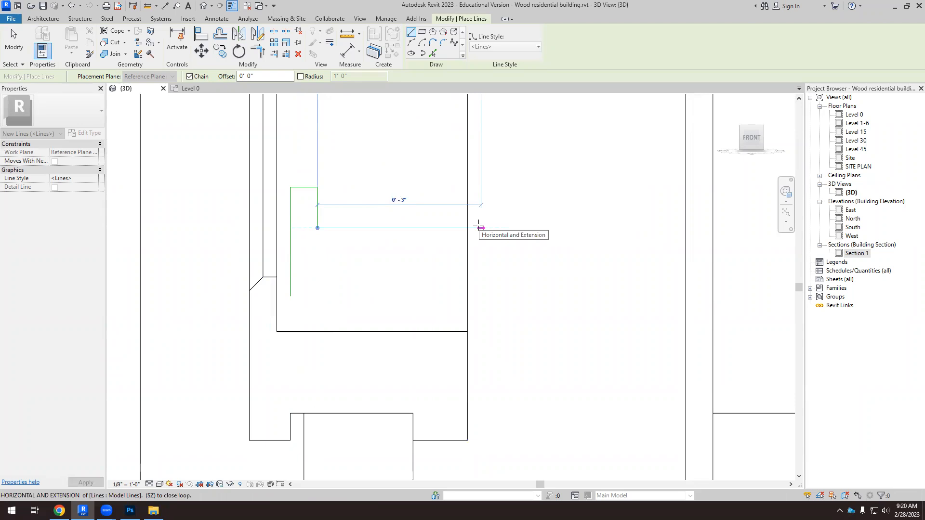
Continue the profile 3 1/2" toward the interior, down, back 1/2" and up 1 1/4", then close it at its start point.
left_click(507, 227)
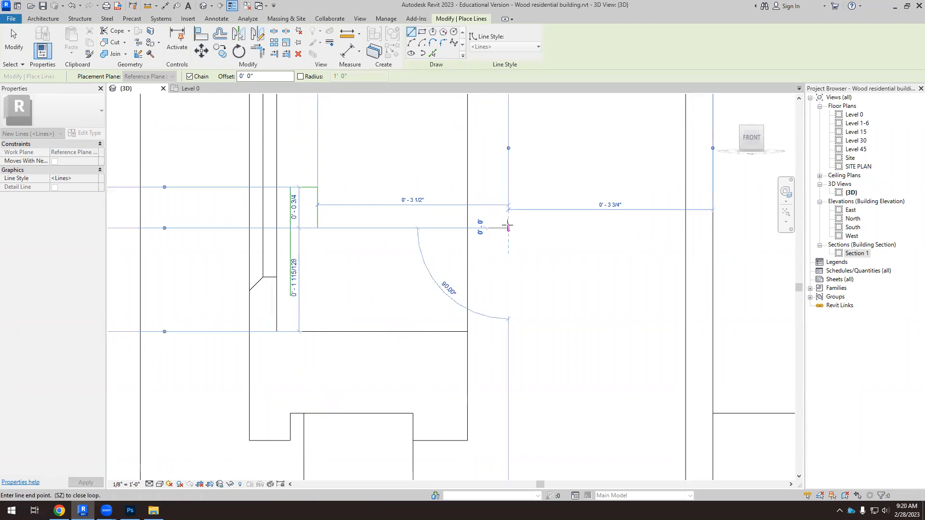
left_click(508, 365)
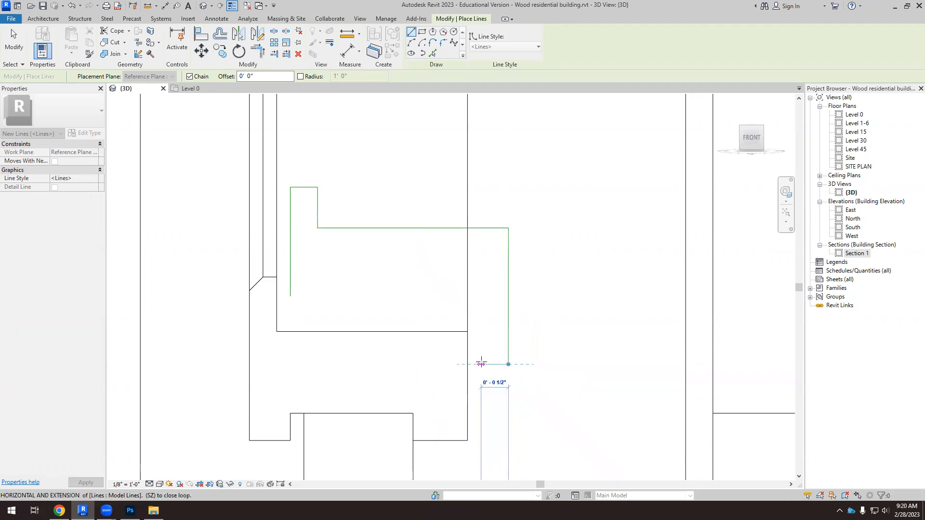
left_click(482, 364)
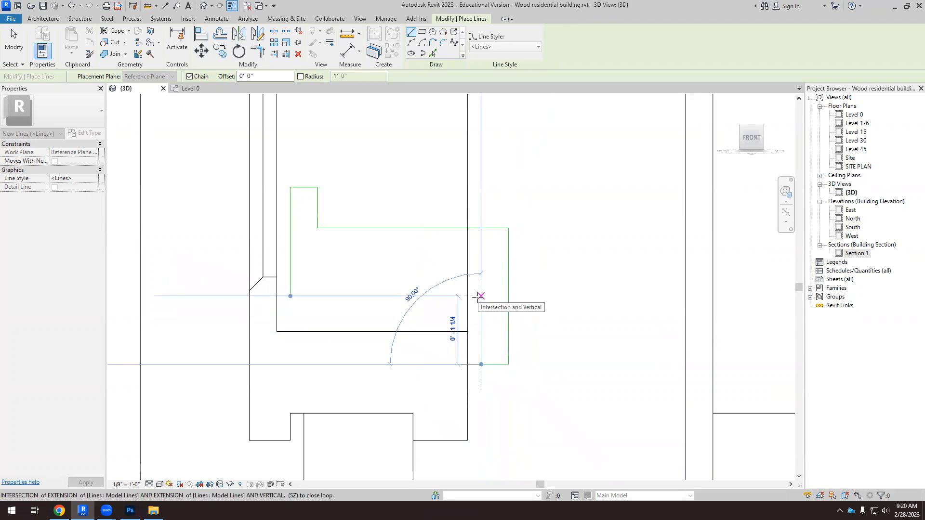
left_click(481, 295)
left_click(291, 296)
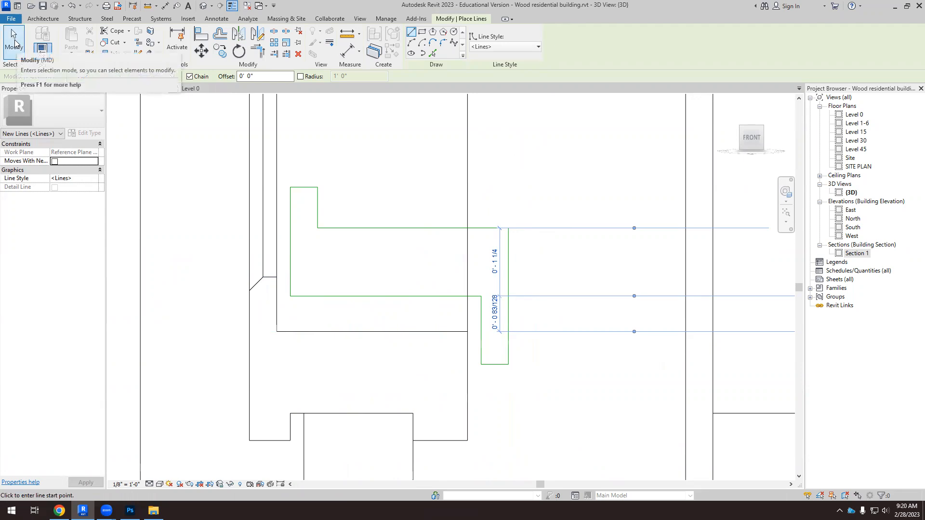
left_click(15, 44)
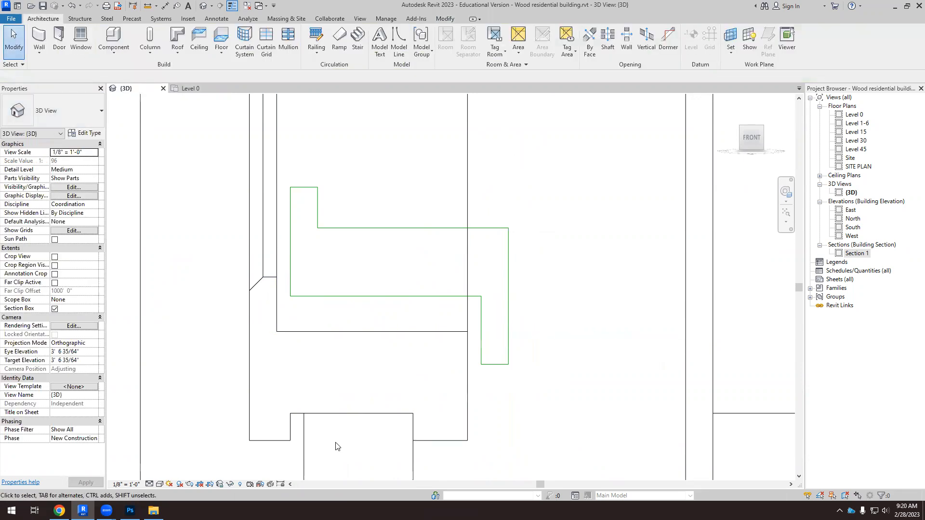
Switch to Chrome, examine the First In Architecture window detail among the "detail window wood" image results, and return to Revit.
mouse_move(59, 511)
left_click(81, 470)
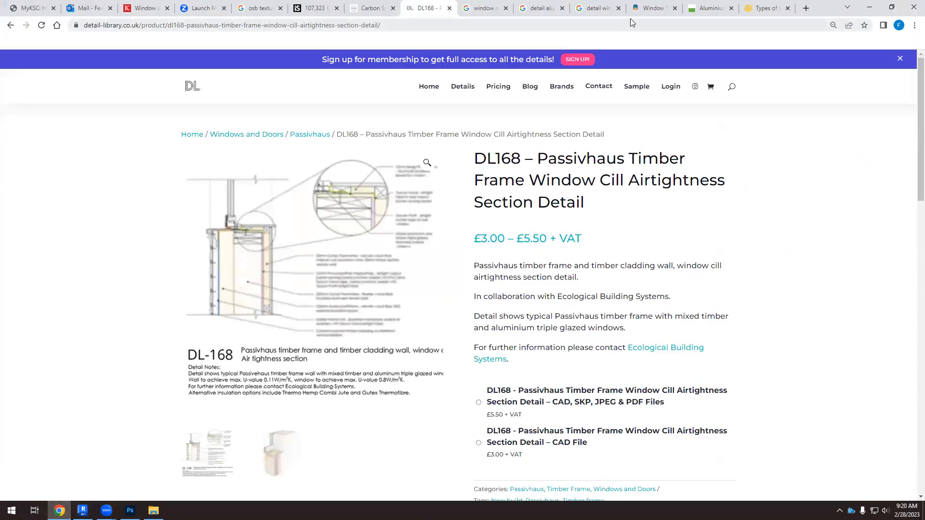
left_click(597, 8)
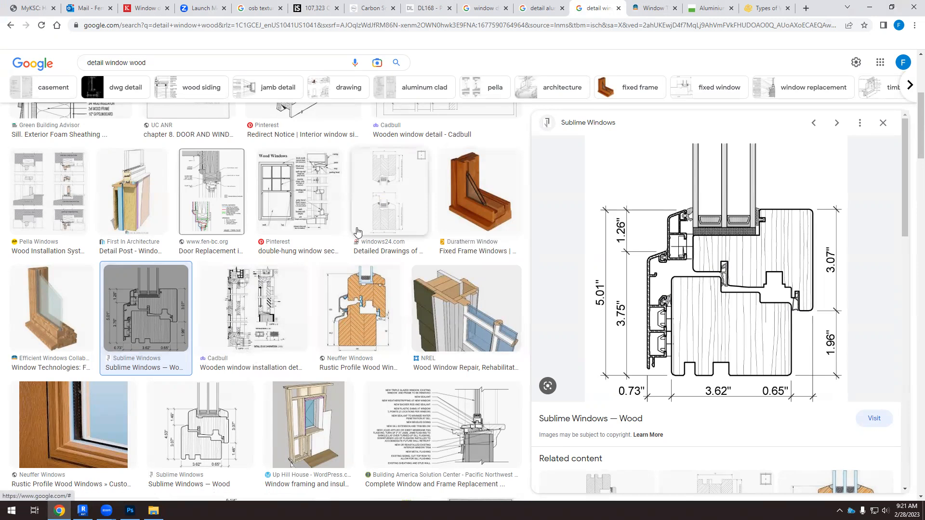
left_click(137, 196)
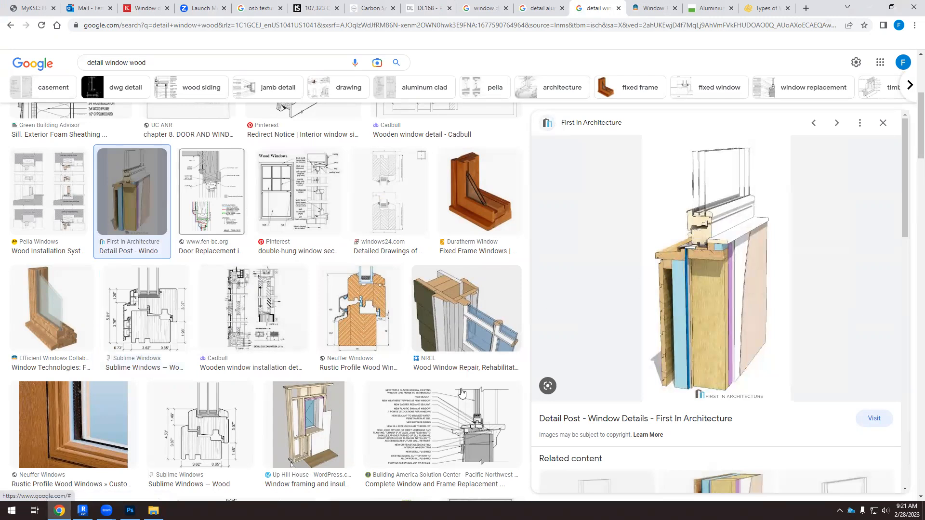
left_click(83, 511)
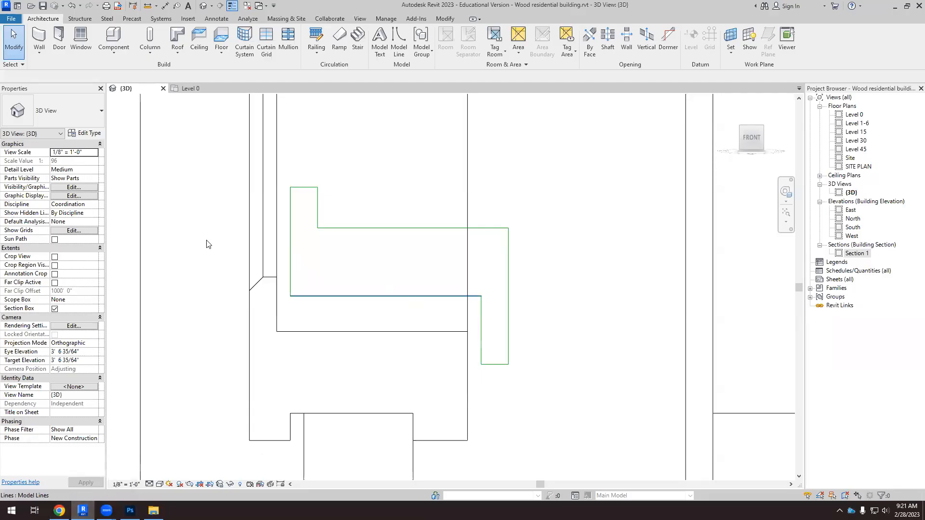
Extend the section box back out so the whole window opening shows in an angled interior view.
scroll(262, 320, "down", 10)
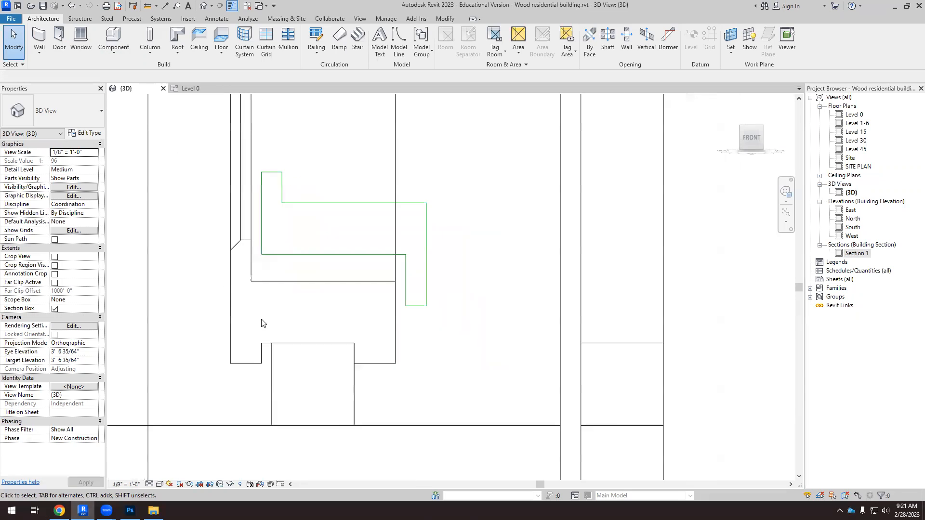
middle_click_drag(560, 281, 471, 305, "shift")
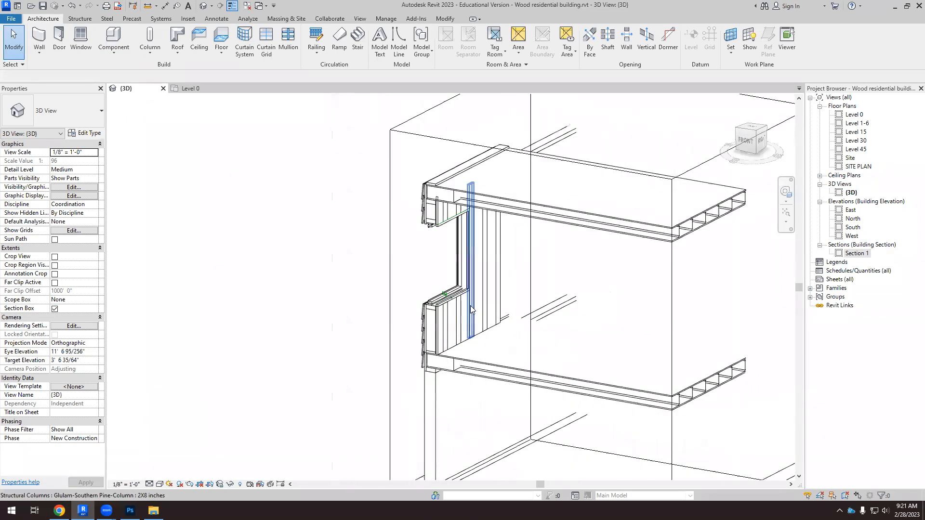
left_click(388, 370)
scroll(453, 327, "down", 4)
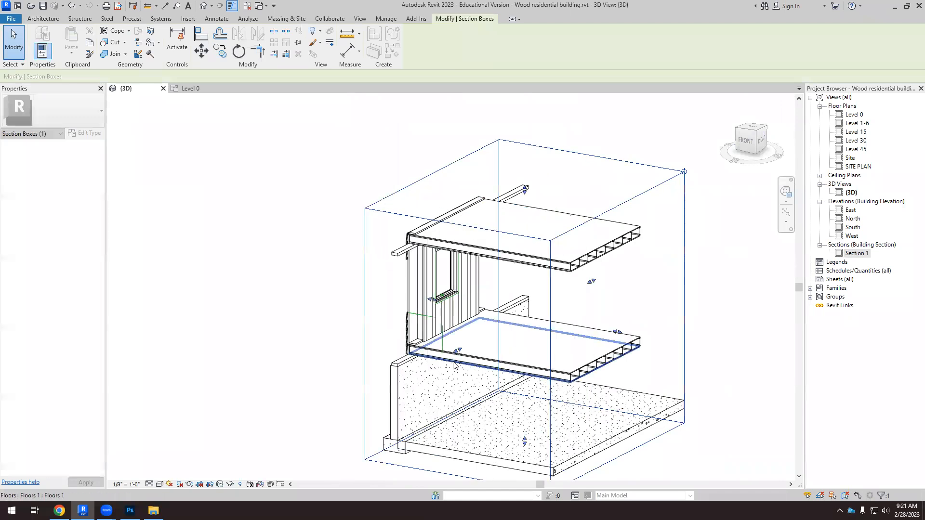
scroll(471, 289, "up", 5)
scroll(310, 275, "up", 3)
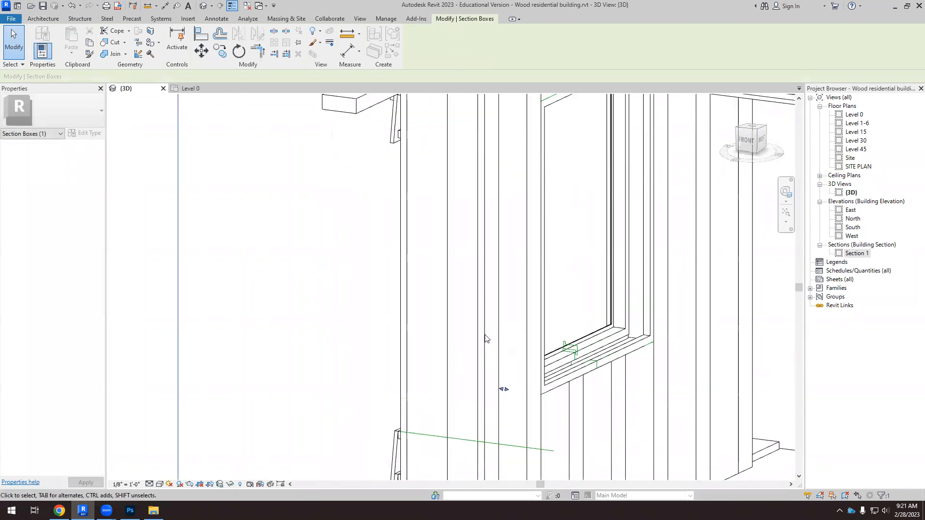
Create a new in-place model in the Windows category, accepting the suggested name.
left_click(43, 18)
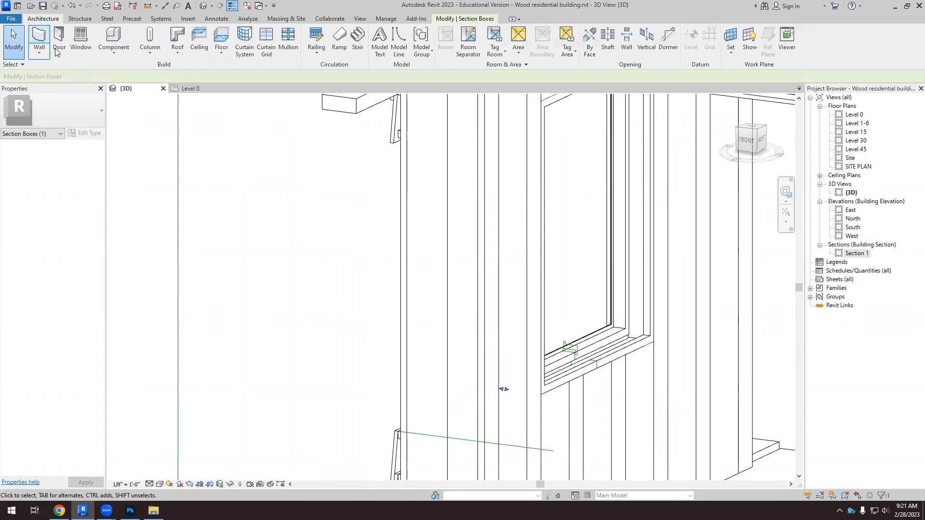
left_click(113, 51)
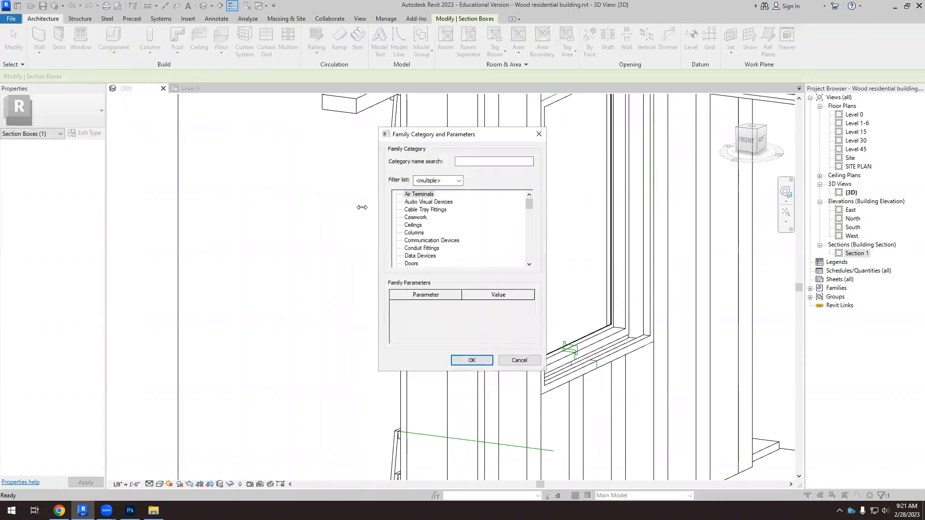
left_click_drag(529, 205, 529, 255)
left_click(415, 264)
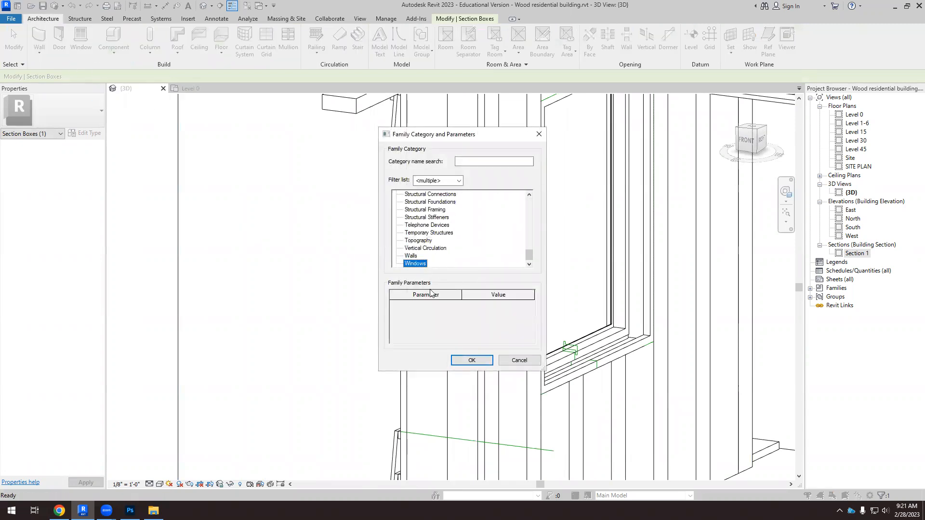
left_click(472, 360)
left_click(470, 271)
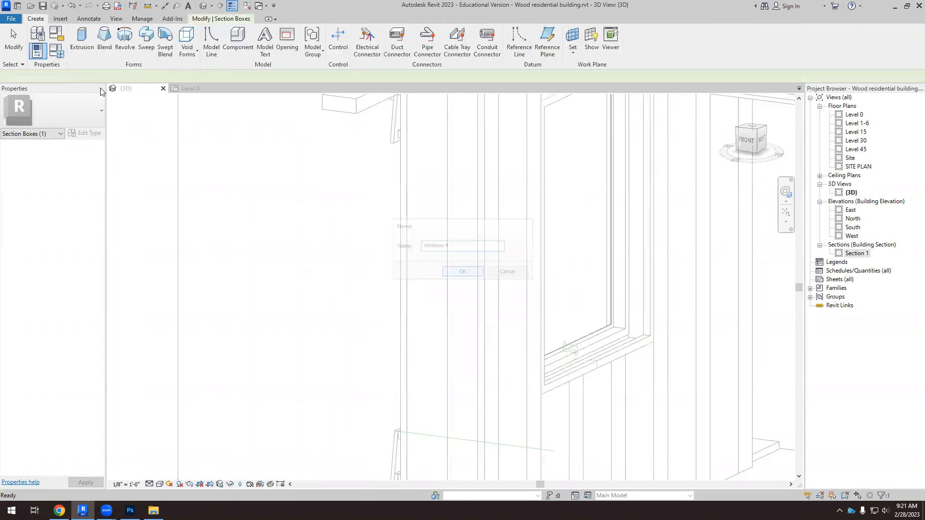
Start a sweep and pick the four outer edges of the interior window trim as its closed path, then finish the path.
left_click(147, 39)
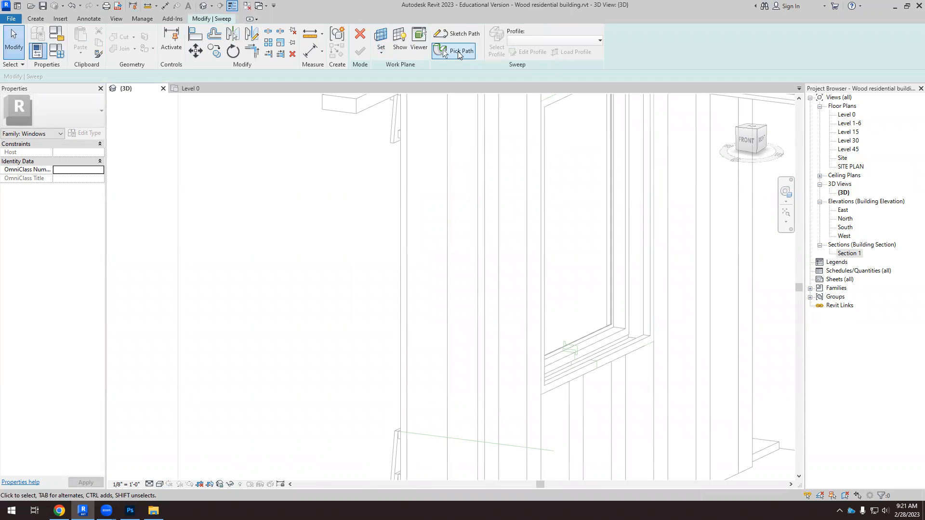
scroll(620, 351, "up", 3)
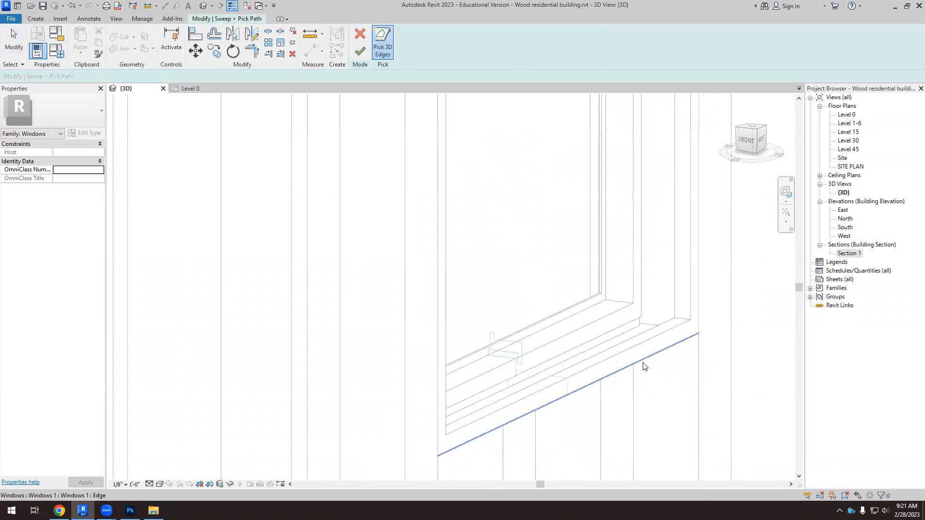
left_click(645, 364)
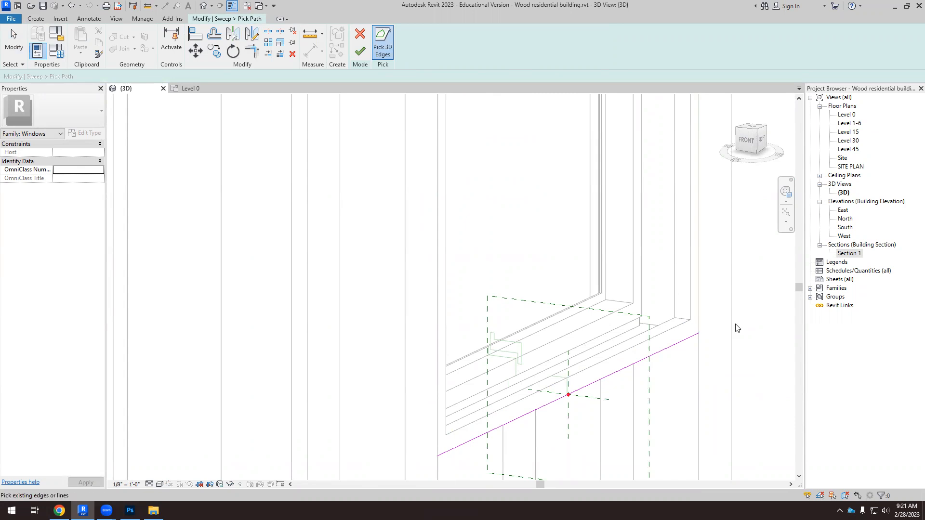
middle_click_drag(644, 374, 518, 293, "shift")
scroll(518, 292, "down", 3)
scroll(500, 193, "up", 4)
left_click(501, 156)
middle_click_drag(545, 272, 457, 271, "shift")
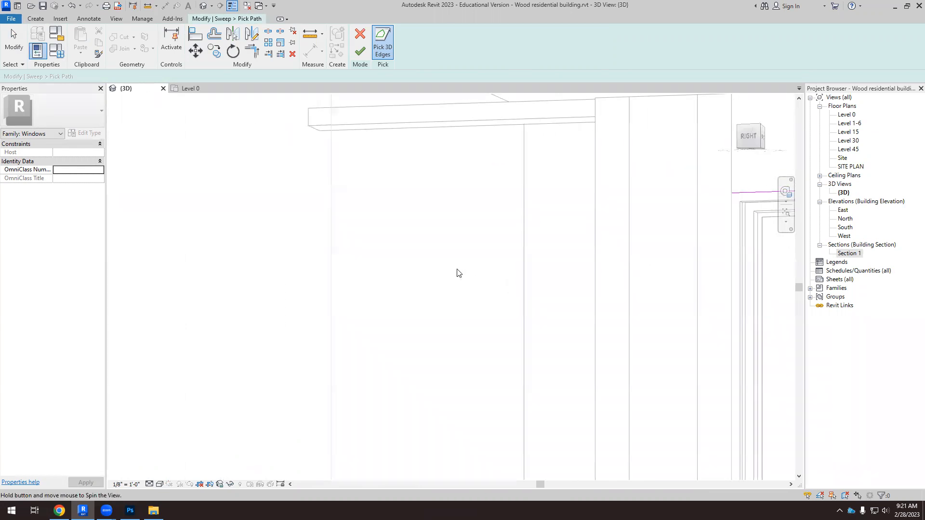
scroll(457, 271, "down", 2)
left_click(628, 284)
scroll(506, 295, "down", 3)
middle_click_drag(506, 296, 444, 164, "shift")
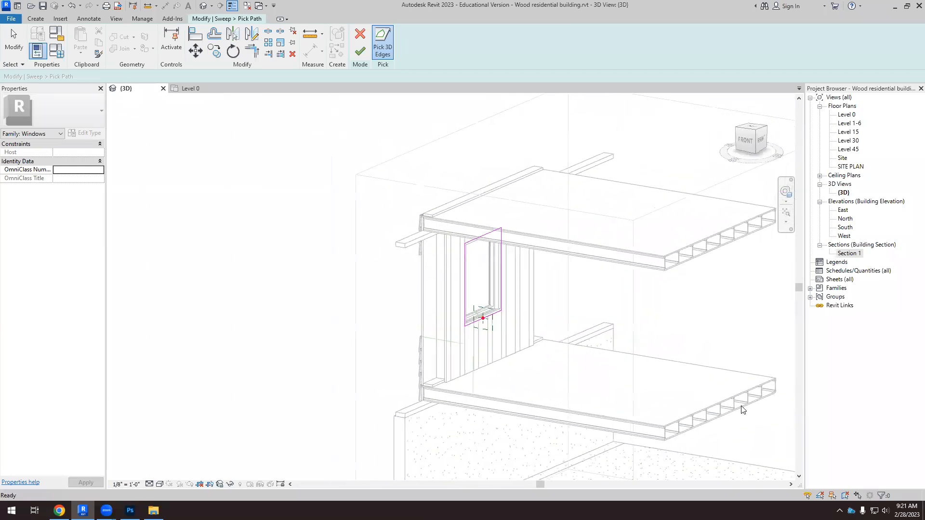
left_click(361, 58)
Edit the sweep profile by picking the guide lines of the stepped section's downturned leg, long lower edge and outer upright.
scroll(443, 128, "up", 2)
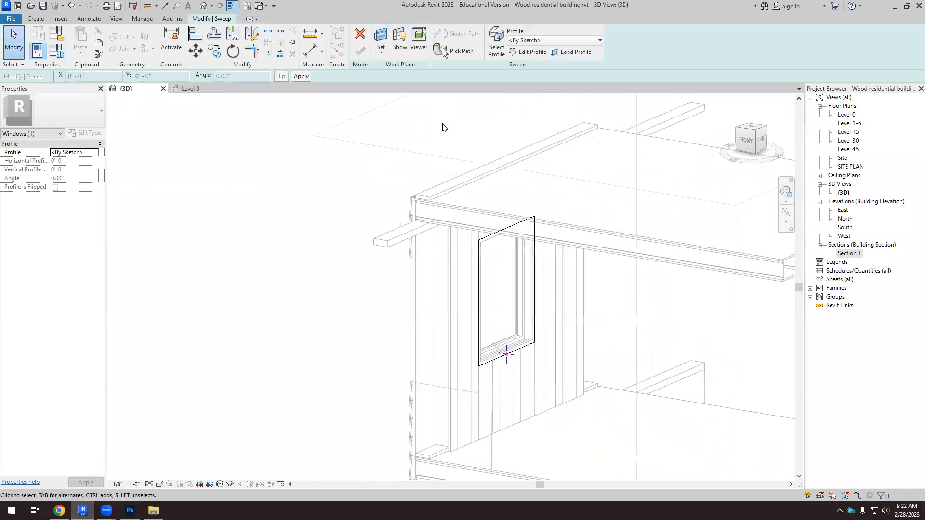
left_click(529, 53)
scroll(479, 345, "up", 5)
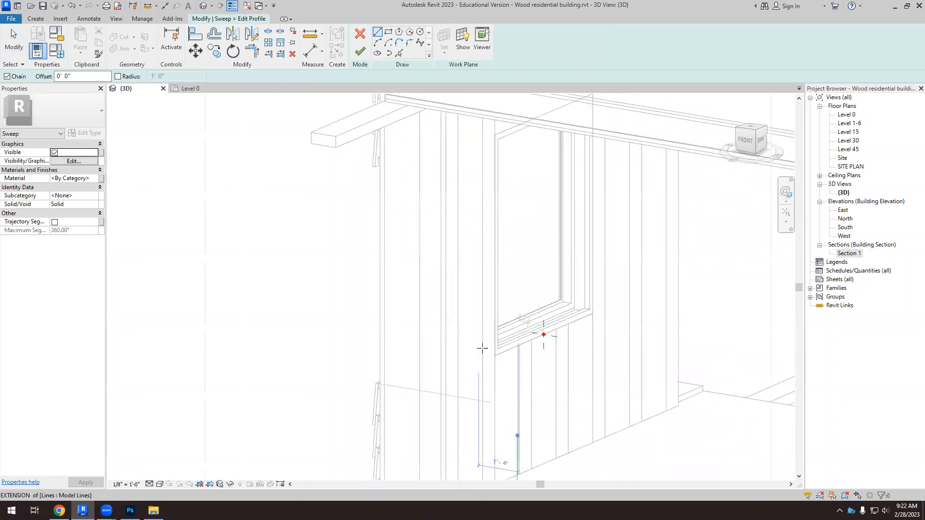
scroll(567, 295, "up", 2)
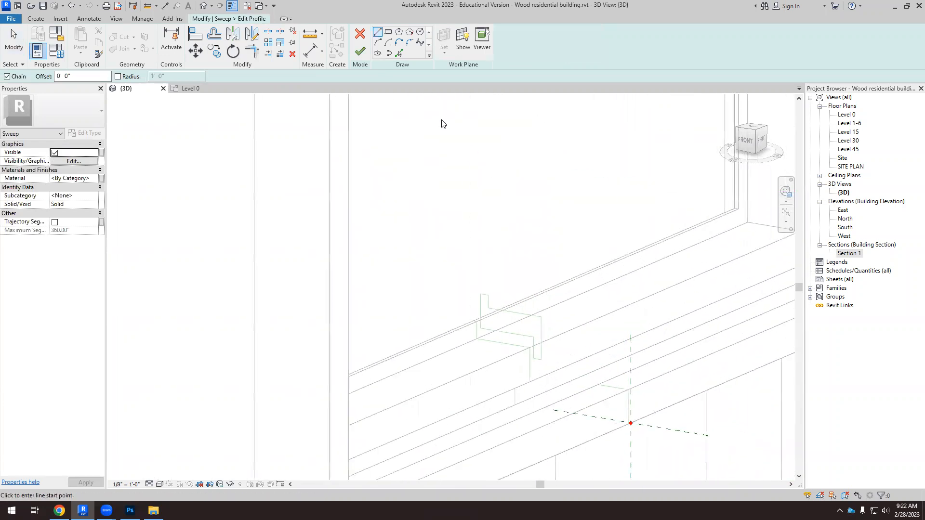
left_click(399, 53)
scroll(546, 345, "up", 3)
scroll(549, 346, "up", 2)
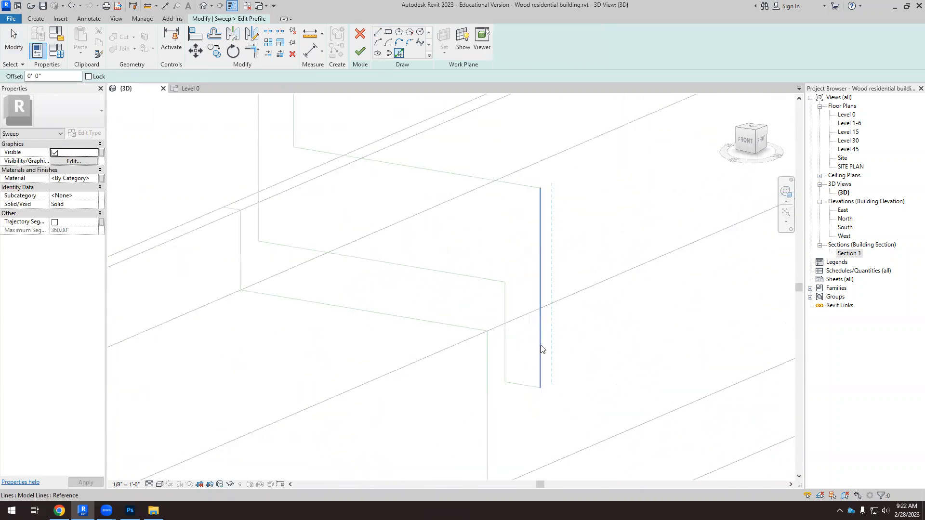
left_click(541, 346)
left_click(530, 384)
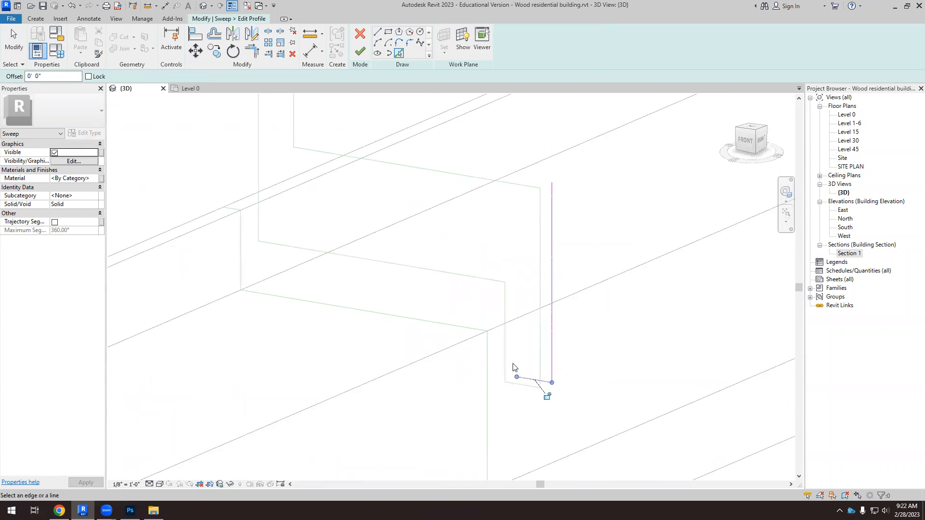
left_click(505, 366)
left_click(481, 279)
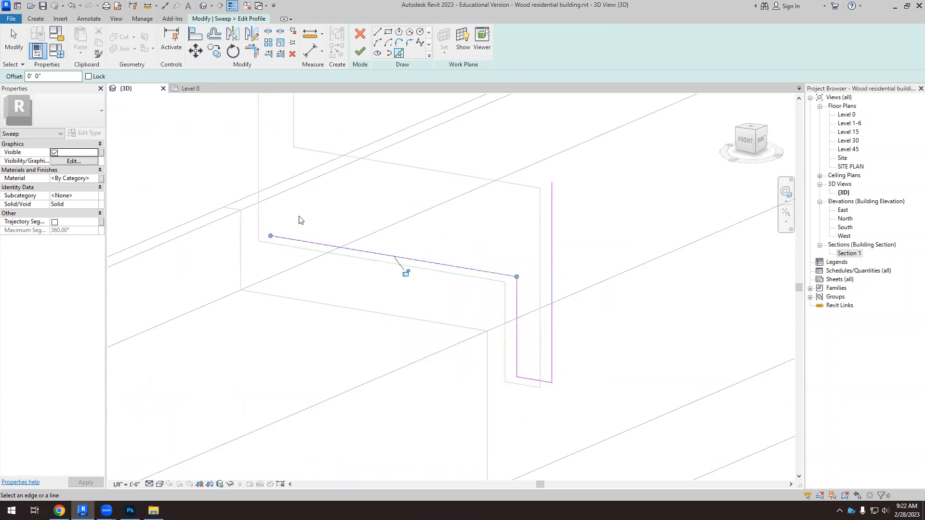
left_click(258, 220)
Pick the guide lines for the upper lip and long upper edge to close the stepped profile, then finish the profile sketch.
scroll(316, 331, "down", 3)
scroll(346, 222, "up", 2)
scroll(303, 173, "up", 1)
left_click(278, 143)
left_click(292, 176)
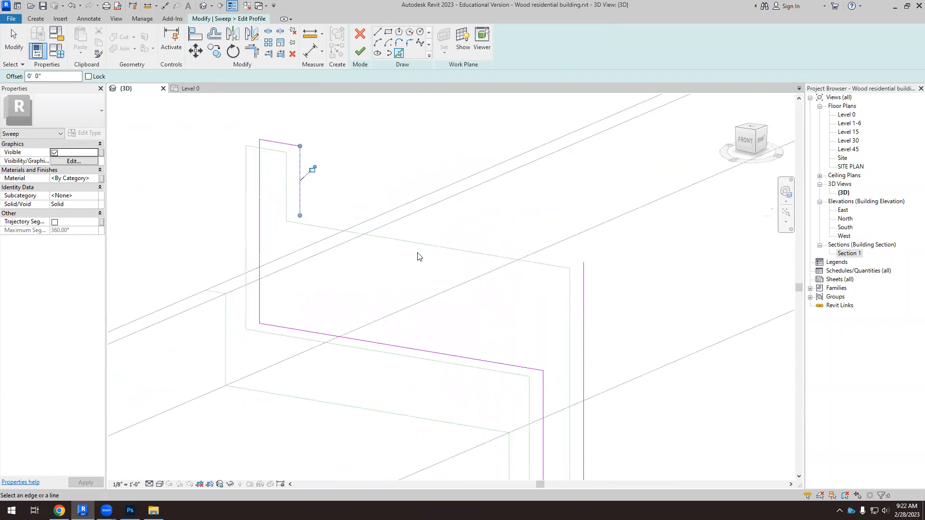
left_click(434, 247)
scroll(488, 165, "down", 2)
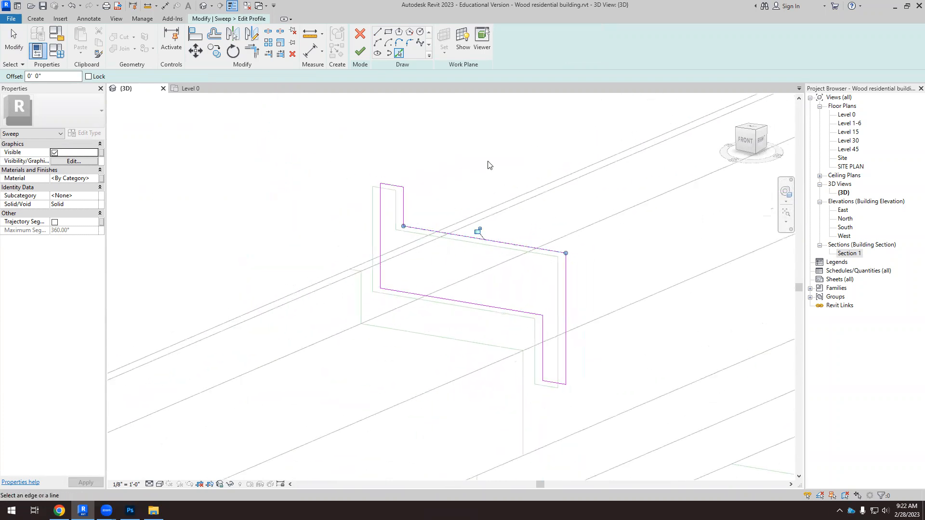
left_click(361, 52)
Complete the sweep around the window opening and finish the in-place model.
scroll(391, 238, "down", 2)
scroll(405, 284, "down", 3)
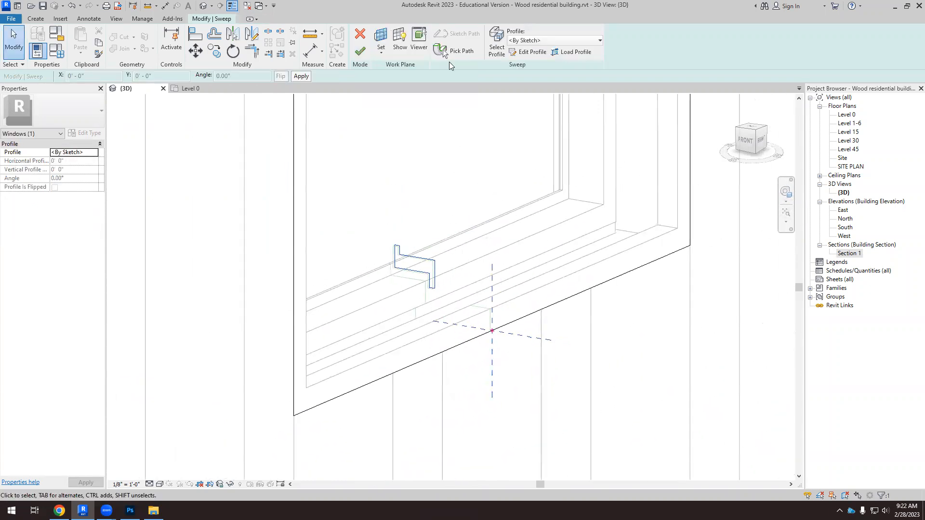
left_click(360, 52)
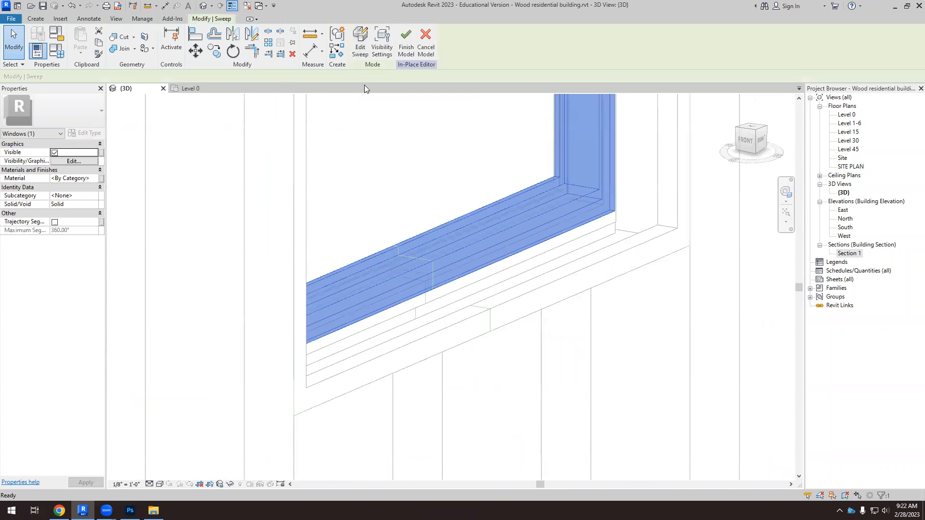
left_click(406, 43)
Examine the new inner window profile in 3D from close up and from the exterior side.
middle_click_drag(433, 228, 619, 358, "shift")
scroll(619, 357, "up", 5)
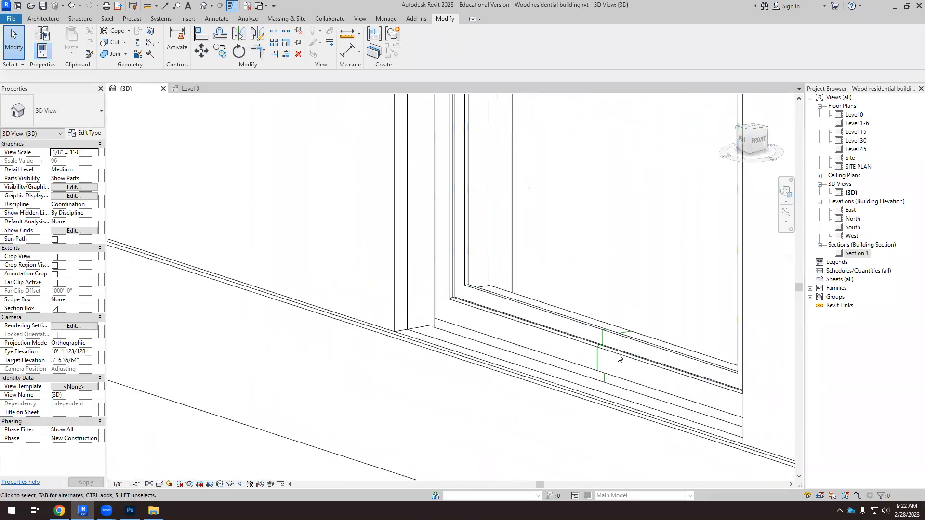
scroll(619, 358, "down", 3)
scroll(492, 278, "down", 2)
scroll(491, 278, "down", 6)
scroll(429, 270, "up", 6)
scroll(412, 288, "down", 5)
middle_click_drag(443, 259, 663, 330, "shift")
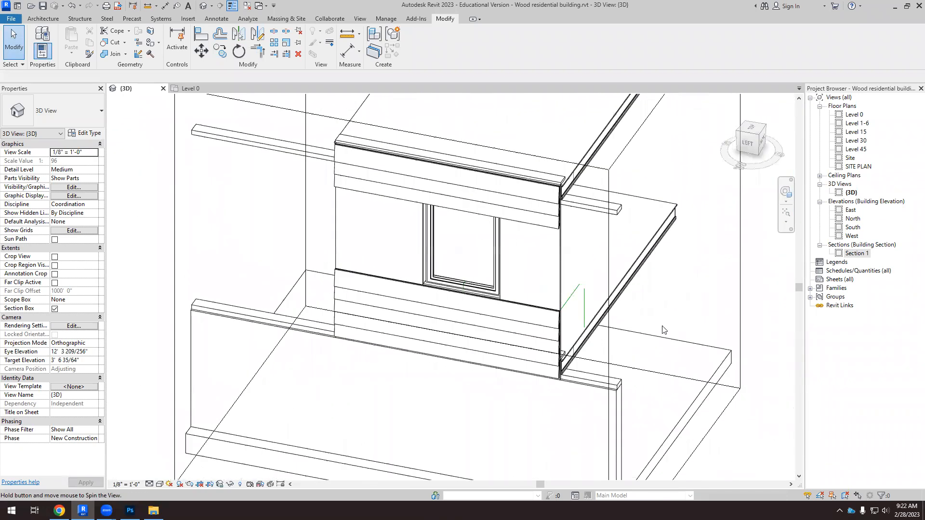
Pull in the section box face so it cuts through the window, then orient the view to the front.
left_click(660, 314)
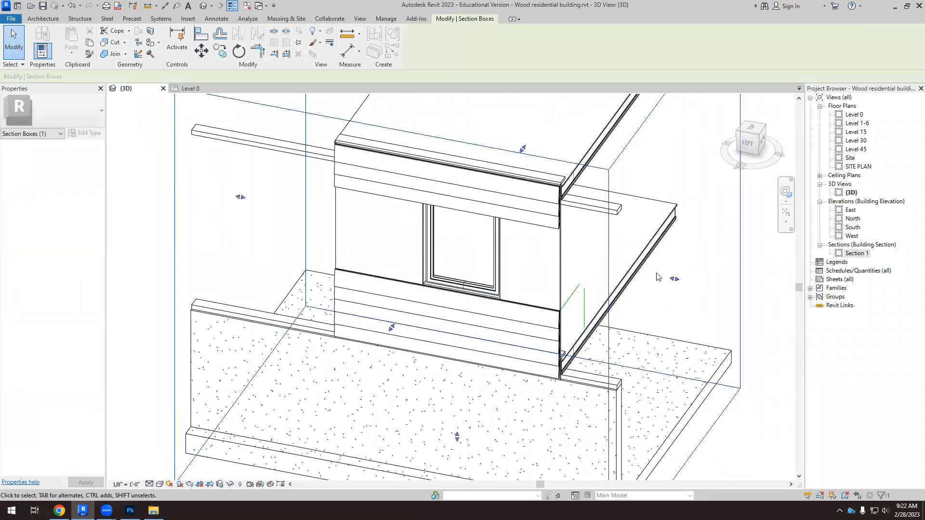
left_click_drag(673, 279, 602, 340)
middle_click_drag(625, 362, 393, 278, "shift")
scroll(270, 282, "up", 5)
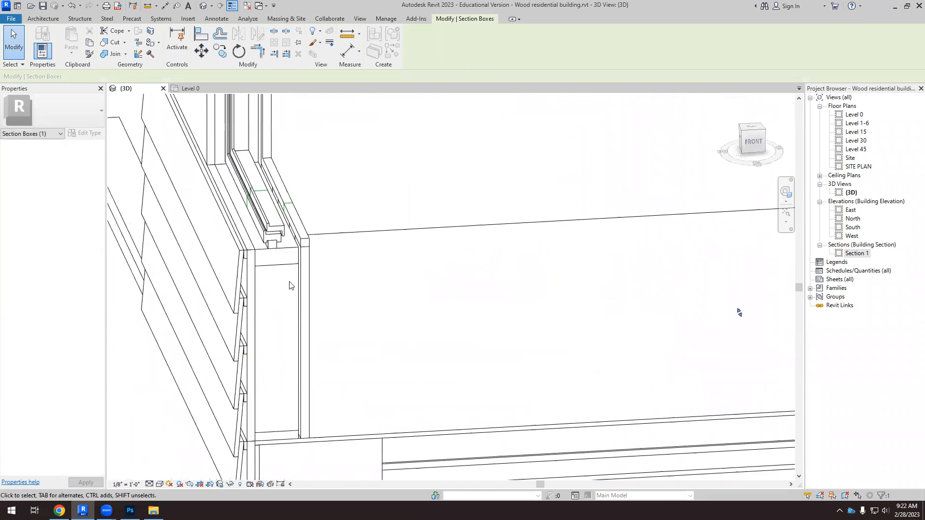
left_click(754, 141)
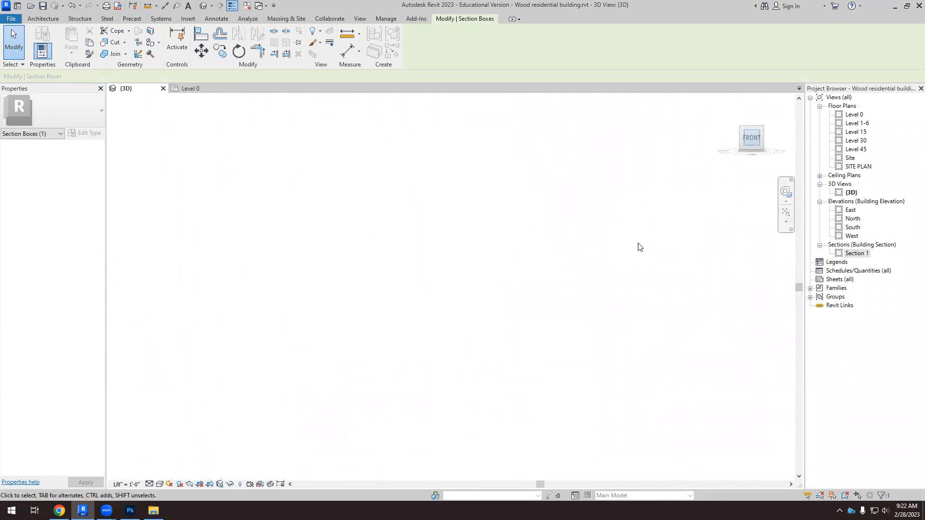
Examine the cut window profiles at the sill and head, checking how sash, frame and inner profile fit together.
scroll(382, 269, "up", 6)
scroll(385, 260, "up", 5)
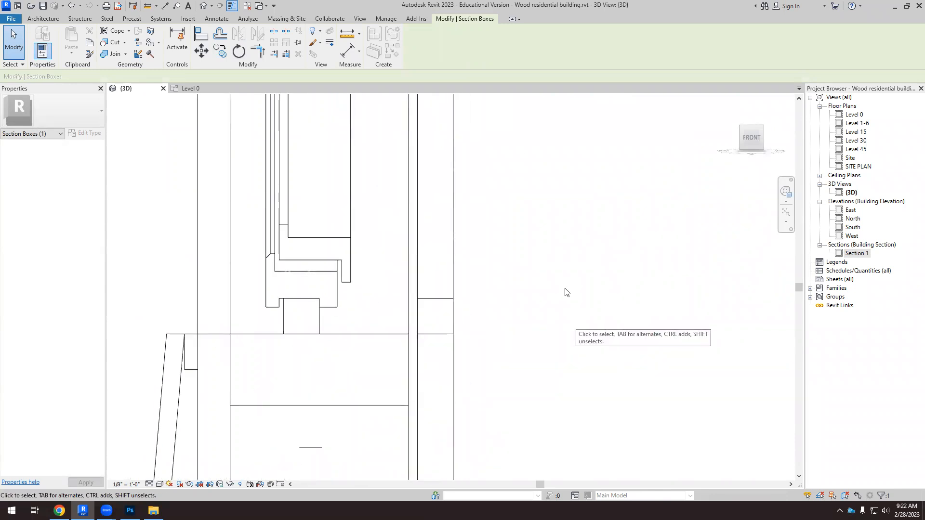
scroll(326, 250, "down", 8)
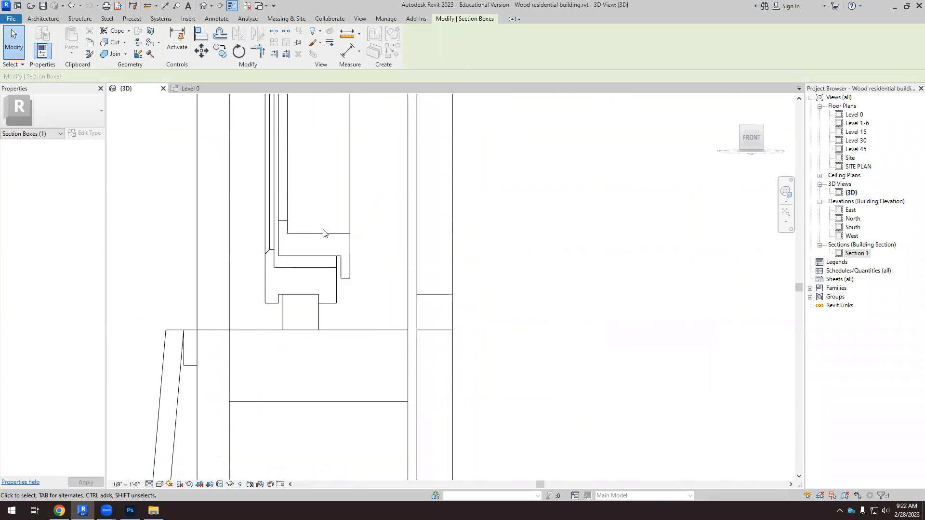
scroll(404, 323, "down", 2)
scroll(376, 238, "up", 7)
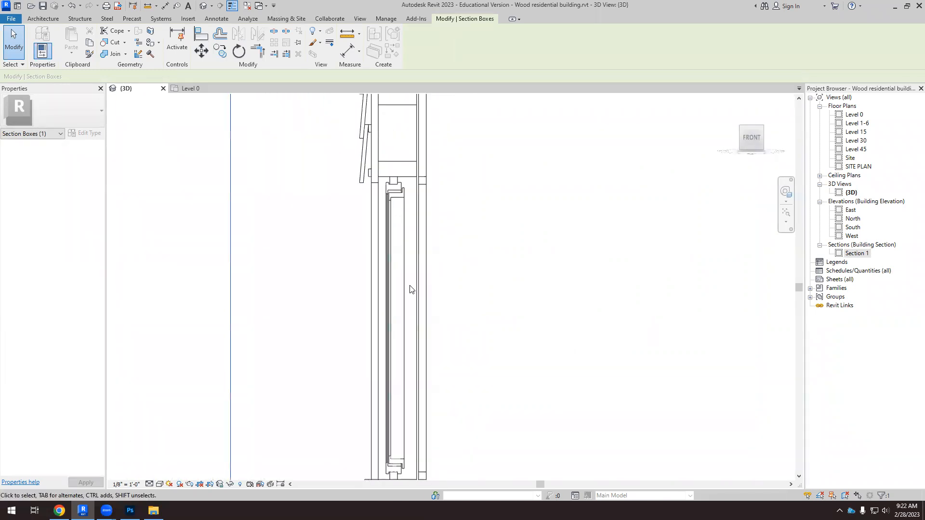
scroll(405, 481, "down", 4)
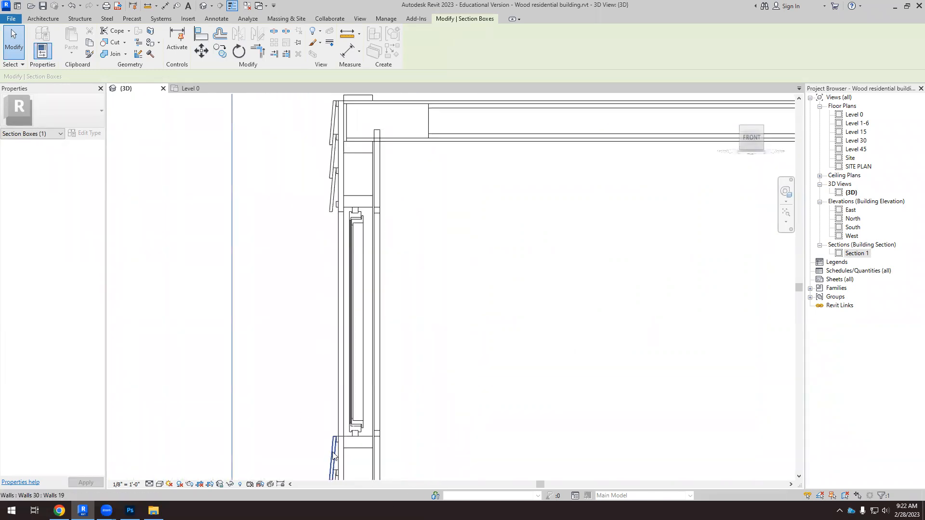
scroll(345, 476, "down", 3)
scroll(364, 269, "up", 8)
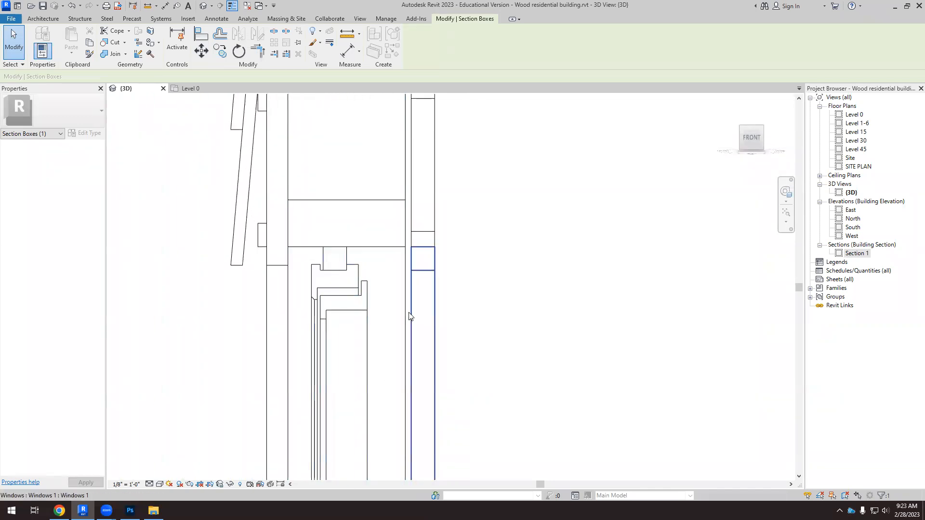
scroll(341, 299, "up", 7)
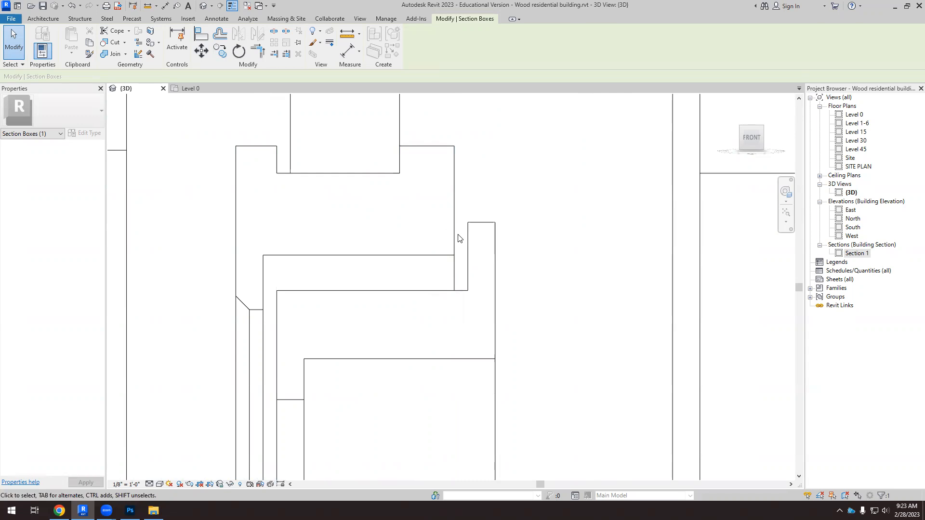
scroll(355, 166, "down", 5)
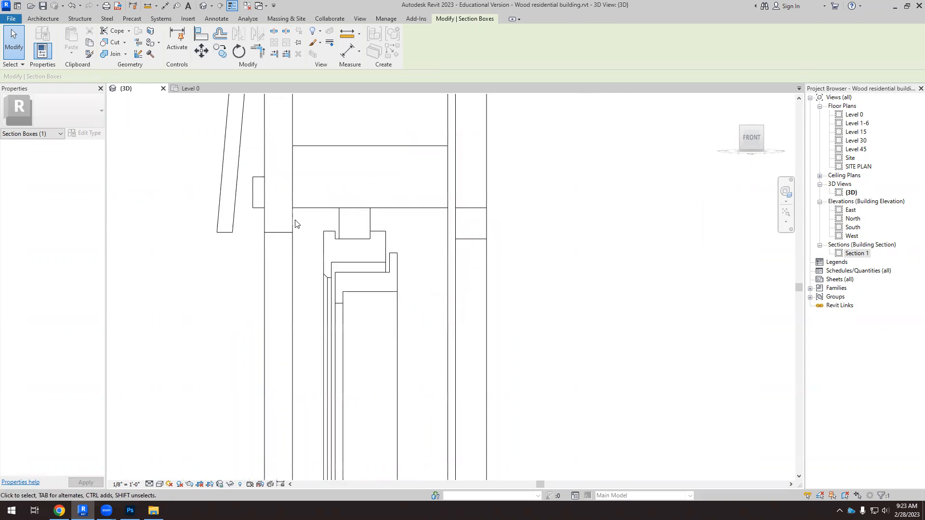
scroll(270, 337, "down", 5)
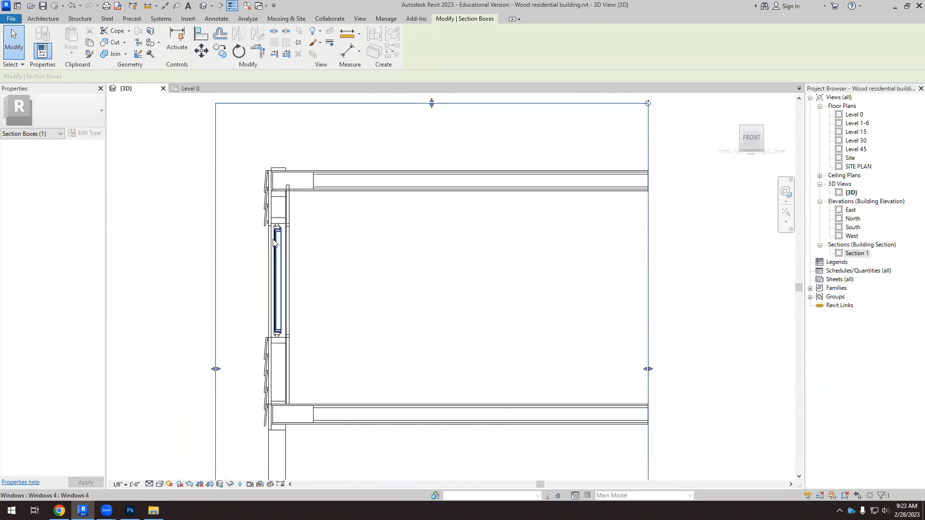
Check the cut model at an angle, return to the front orientation and inspect the sash joint at the sill closely.
middle_click_drag(355, 285, 408, 345, "shift")
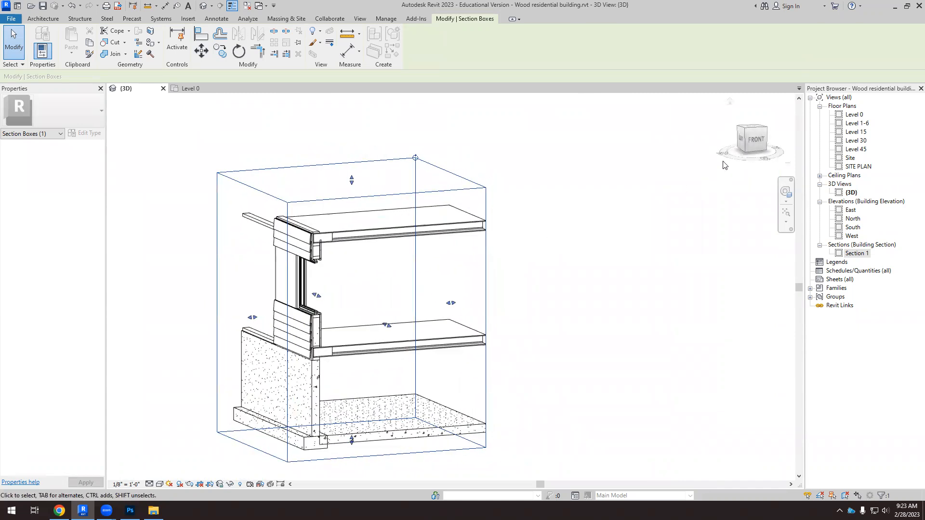
left_click(755, 140)
scroll(349, 284, "up", 10)
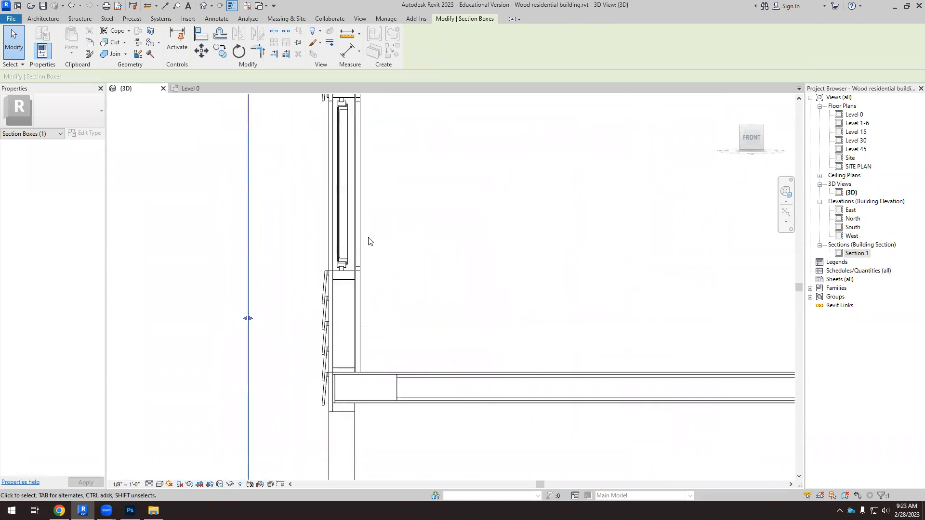
scroll(314, 278, "up", 4)
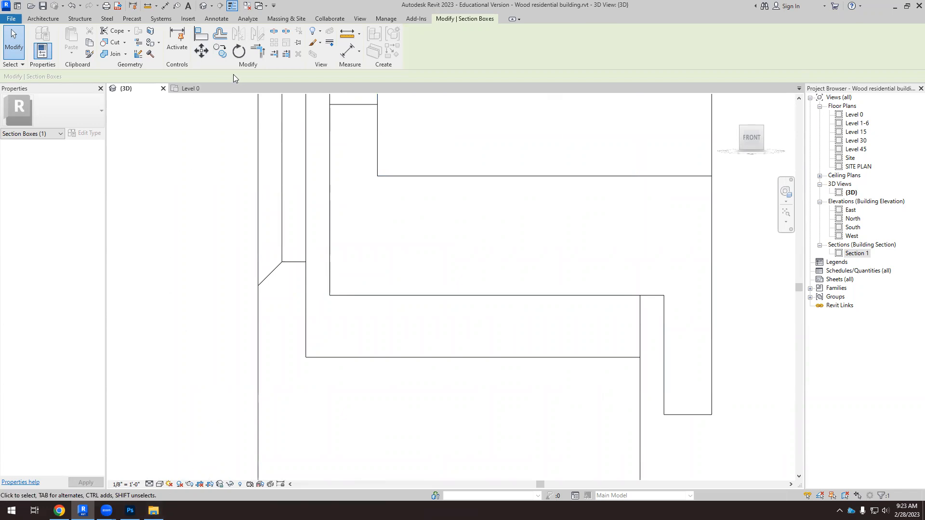
left_click(45, 19)
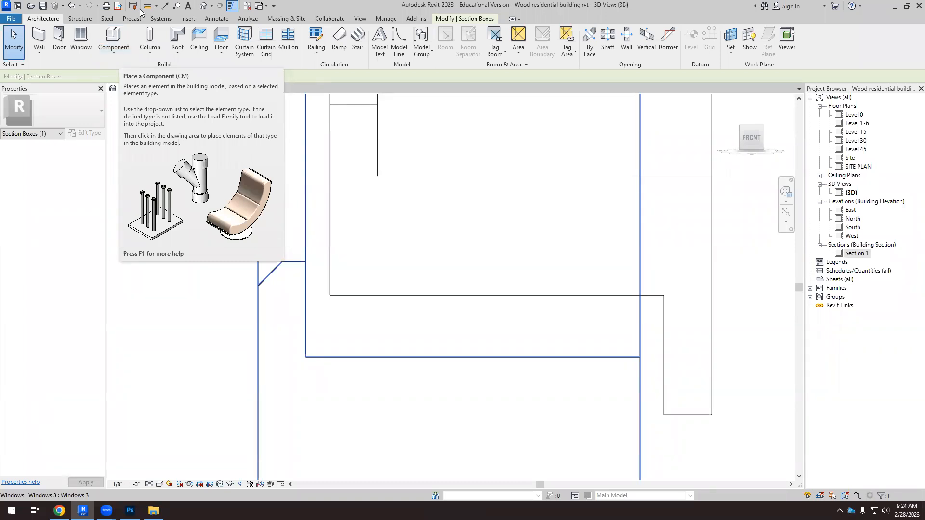
left_click(132, 92)
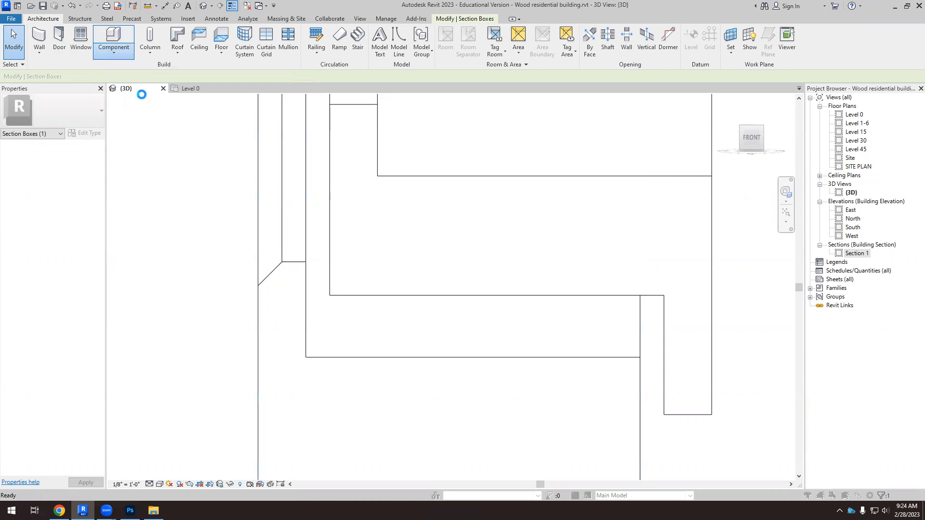
left_click(453, 239)
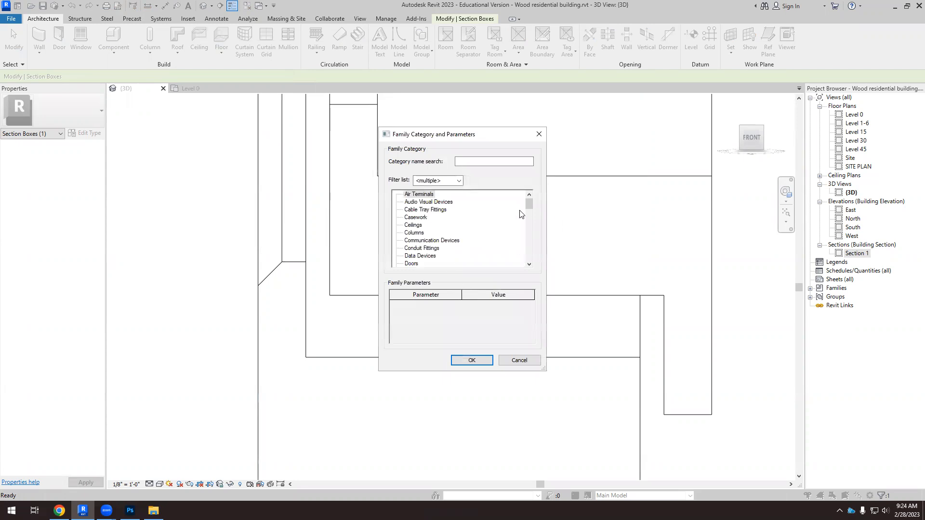
left_click_drag(527, 204, 391, 269)
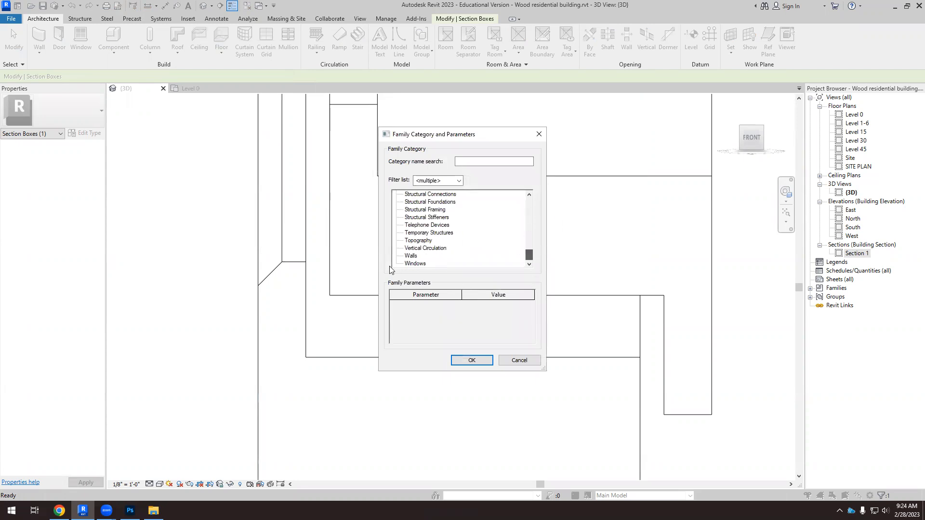
left_click(472, 361)
left_click(462, 272)
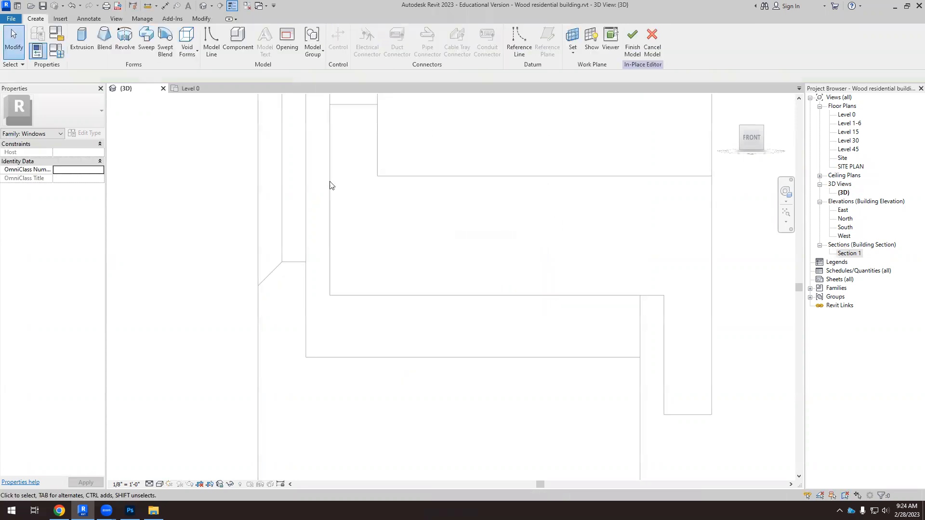
left_click(151, 40)
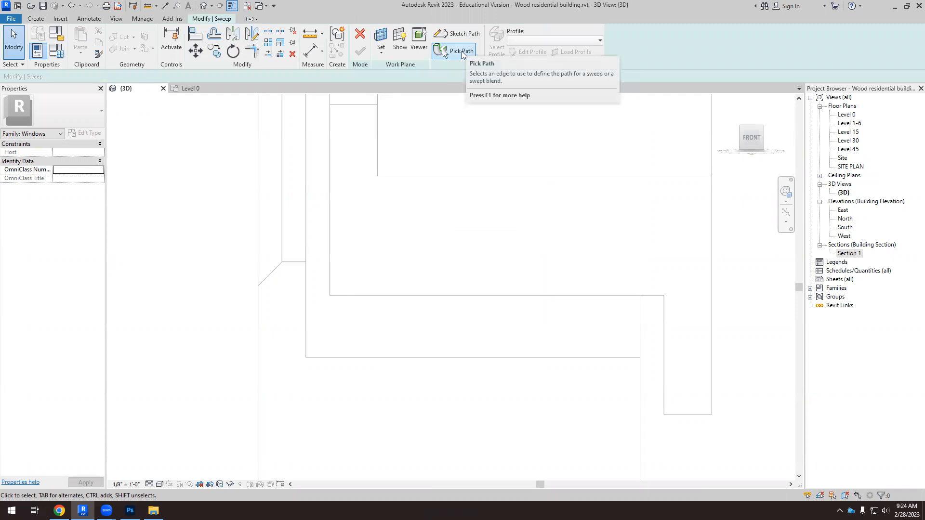
left_click(461, 51)
middle_click_drag(447, 299, 579, 273, "shift")
scroll(554, 284, "down", 2)
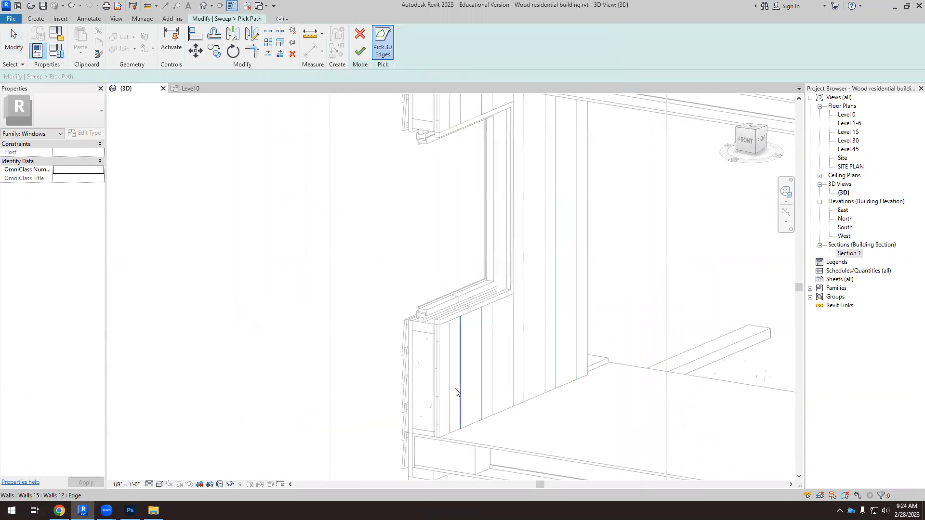
scroll(456, 328, "down", 2)
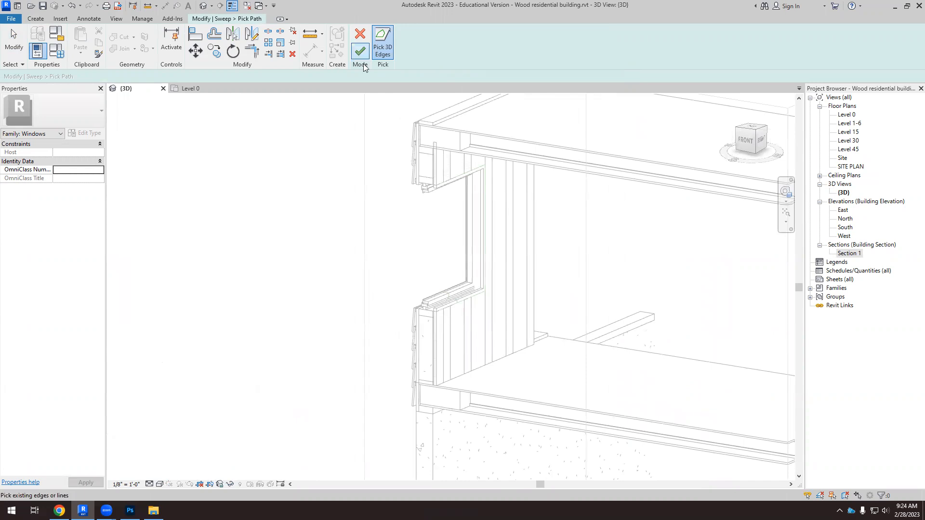
left_click(361, 35)
left_click(360, 35)
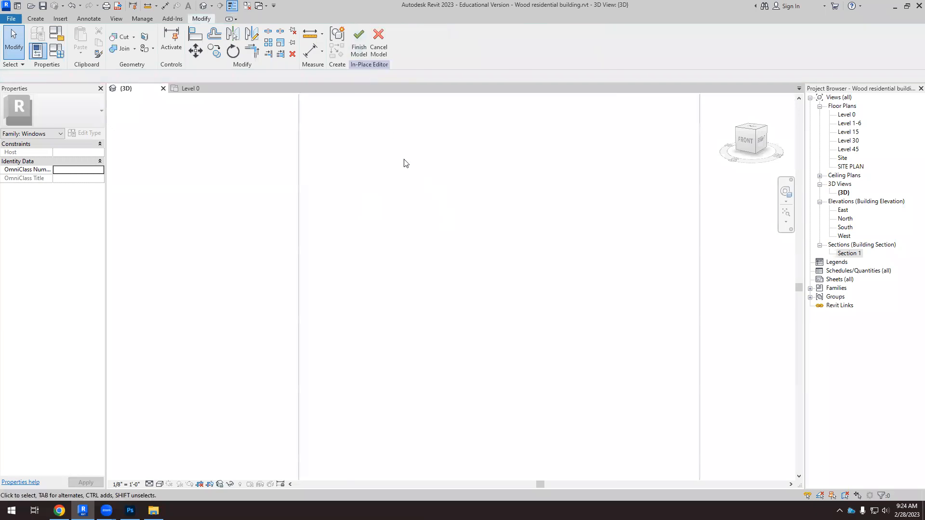
left_click(378, 38)
Extend the section box face back out past the window so the full window is included, and deselect the box.
scroll(502, 287, "down", 5)
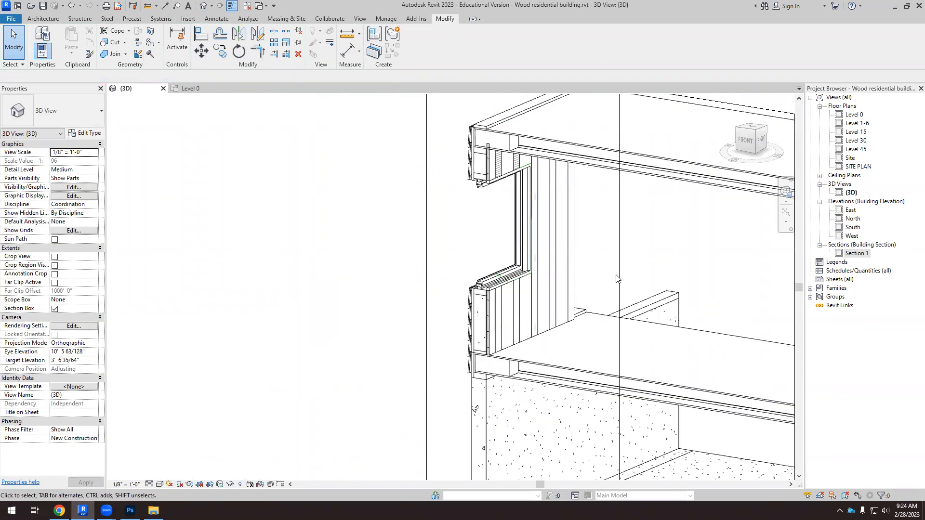
left_click(423, 265)
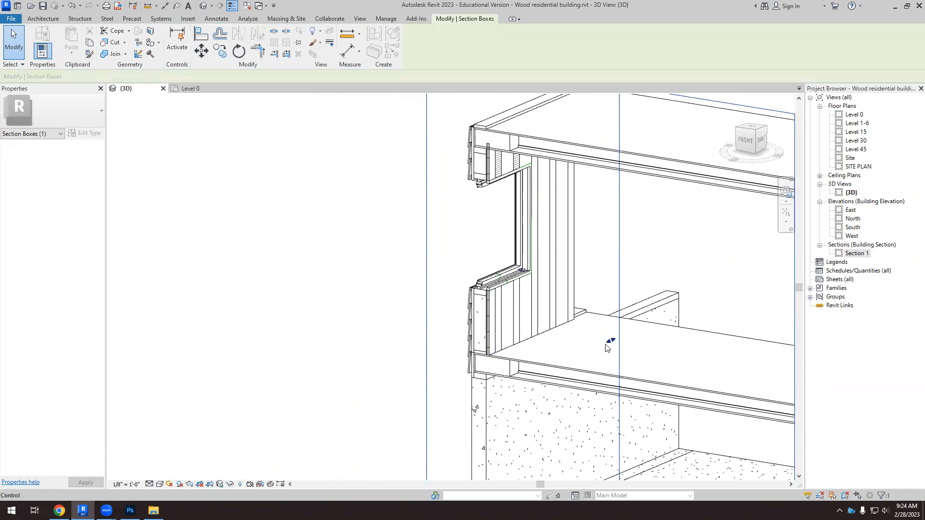
scroll(466, 299, "up", 5)
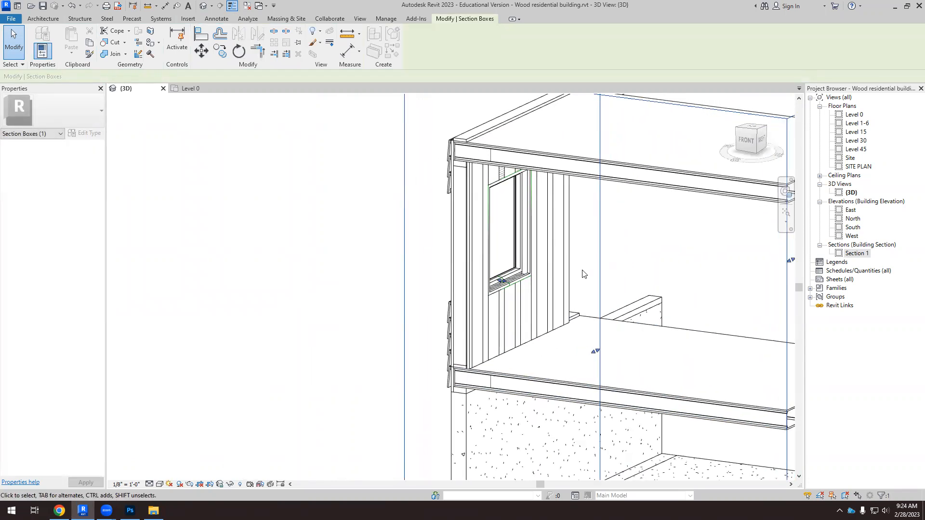
scroll(465, 299, "up", 3)
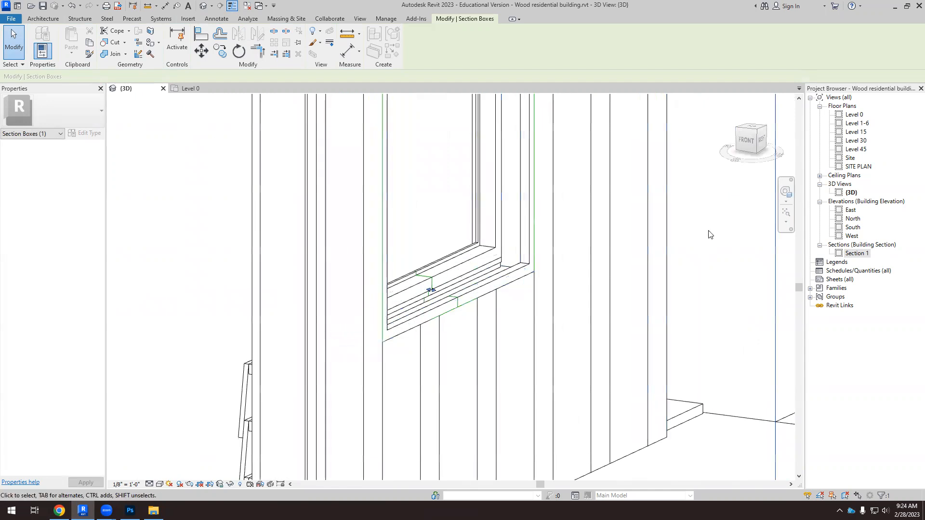
key("Escape")
scroll(488, 263, "up", 2)
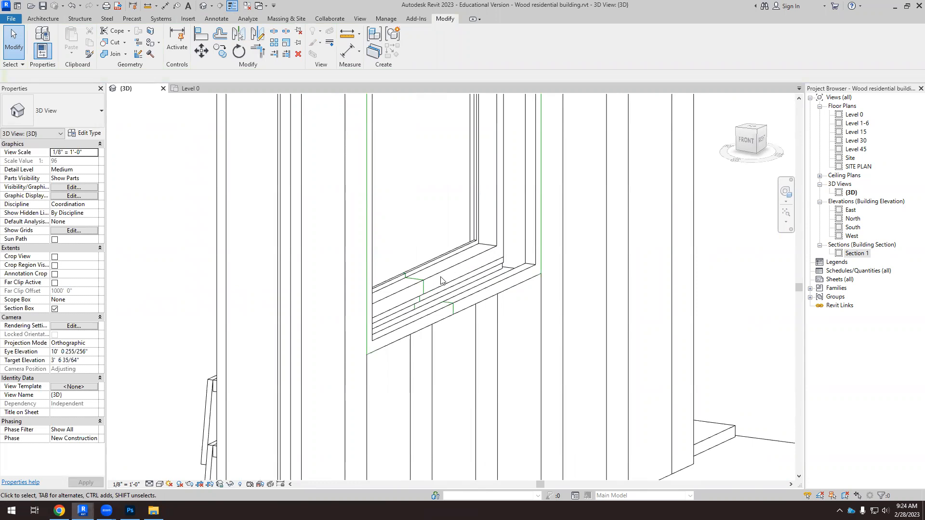
Pull the section box's front face back so it cuts through the middle of the window.
scroll(403, 266, "up", 2)
scroll(403, 266, "down", 5)
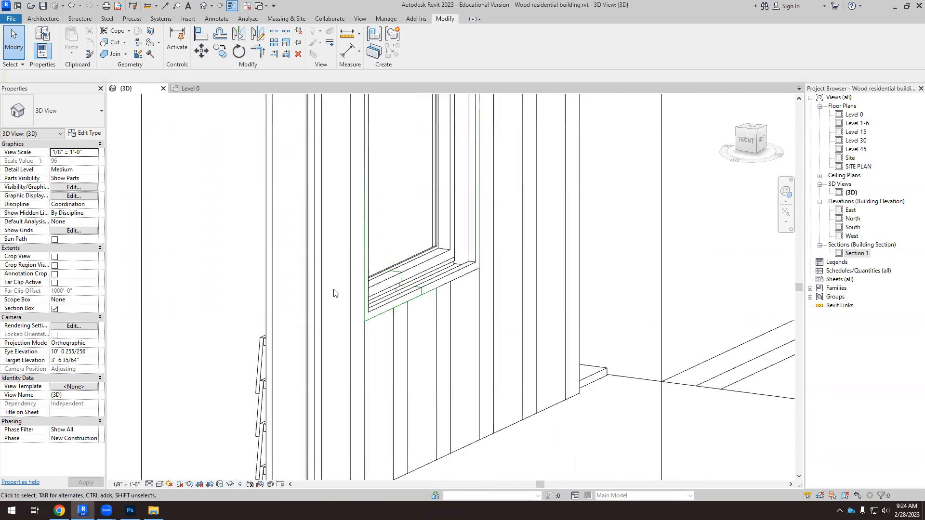
left_click(424, 356)
left_click_drag(431, 357, 454, 347)
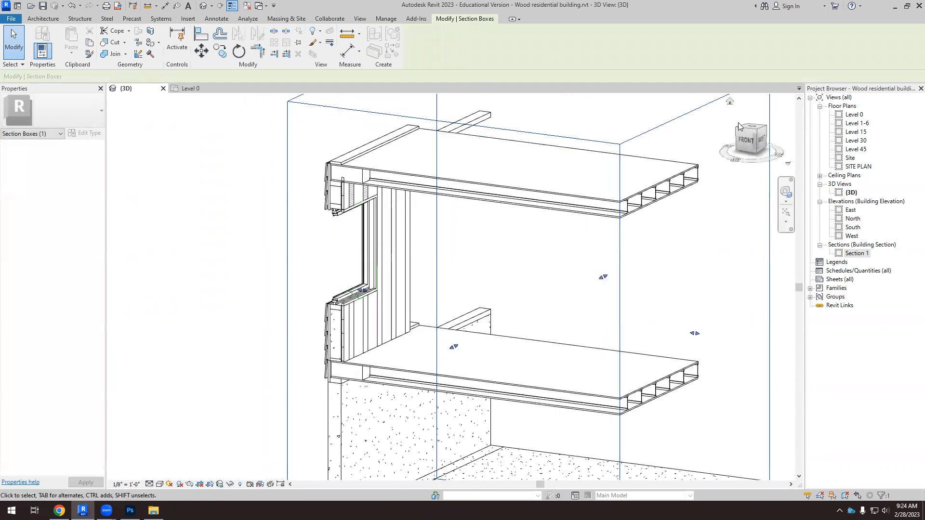
From the front view of the window sill detail, set the work plane to Reference Plane : mid window.
left_click(746, 140)
scroll(329, 309, "up", 10)
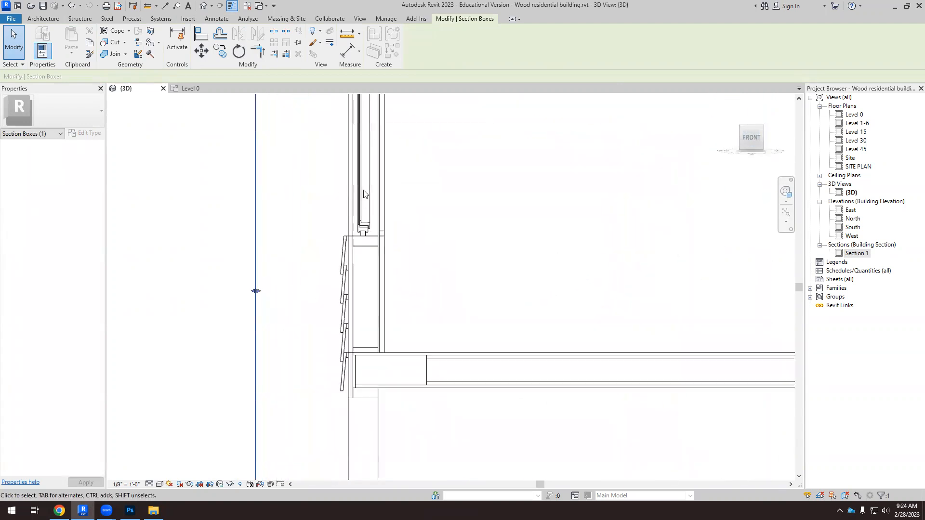
scroll(333, 338, "up", 5)
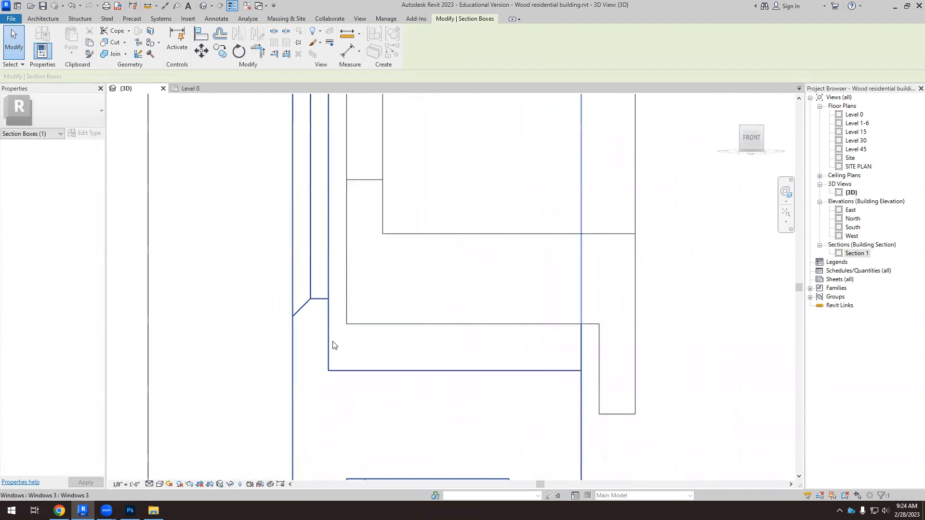
left_click(51, 18)
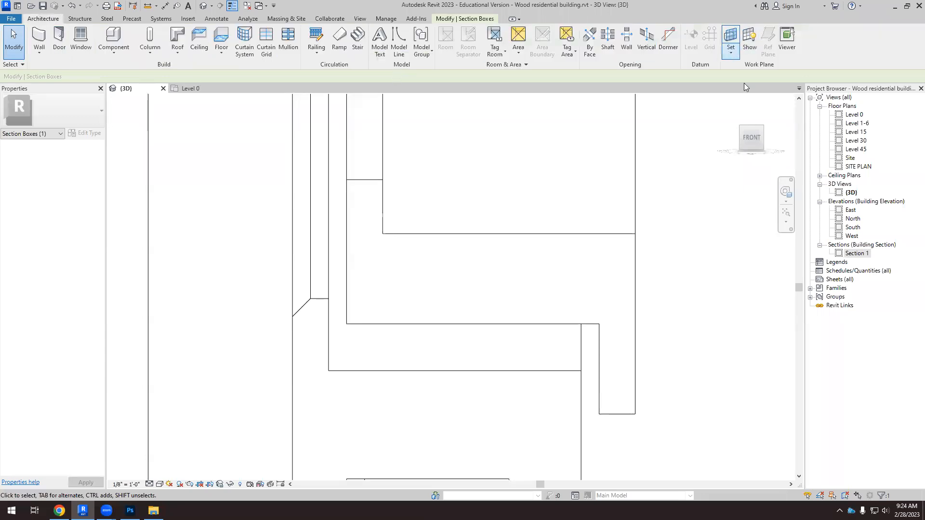
left_click(757, 72)
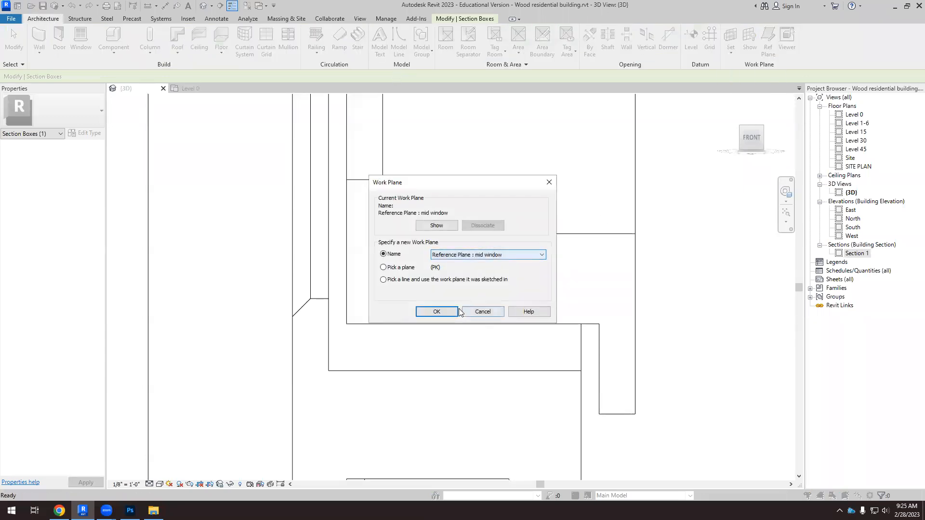
left_click(458, 311)
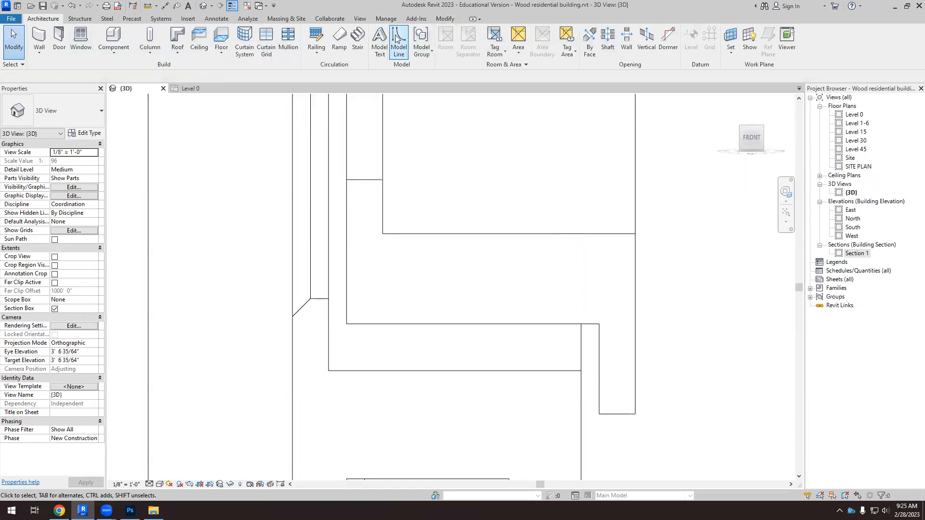
Draw a model-line rectangle about 1/4" wide in the gap at the exterior side of the window frame.
left_click(400, 51)
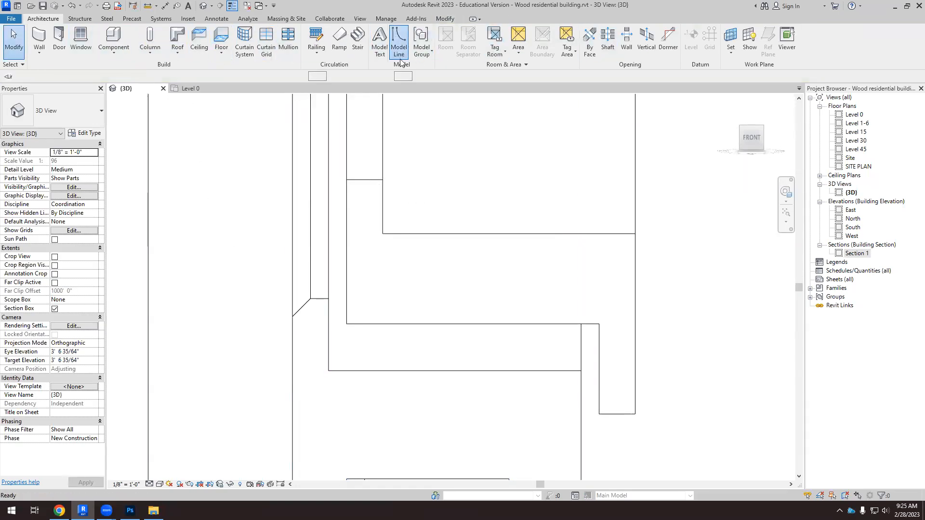
left_click(422, 32)
scroll(335, 311, "up", 3)
left_click(330, 299)
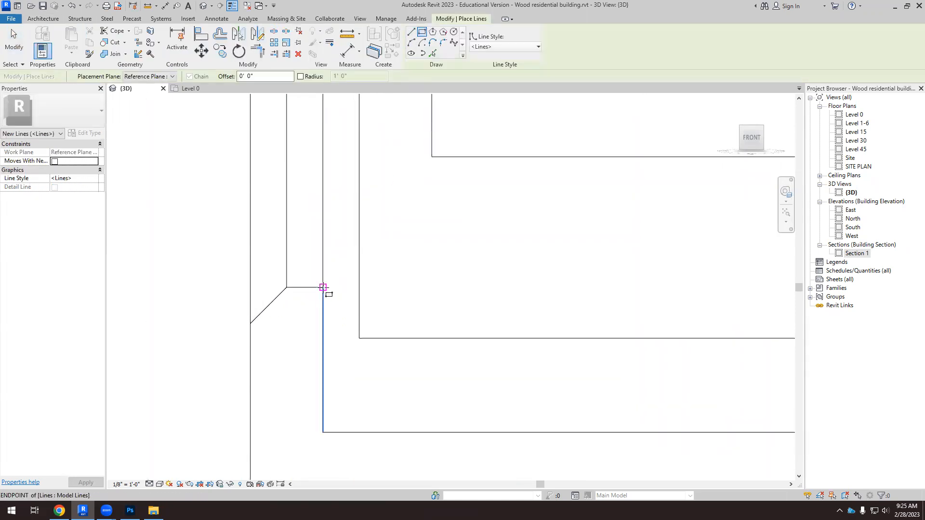
left_click(360, 339)
scroll(398, 340, "down", 4)
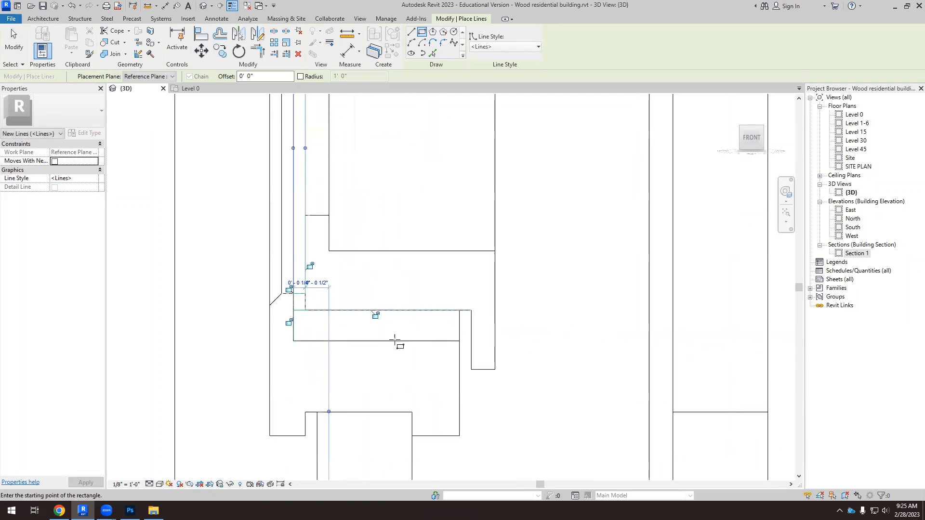
Draw a second model-line rectangle in the gap under the sash at the interior side of the frame and end line drawing.
scroll(461, 360, "up", 4)
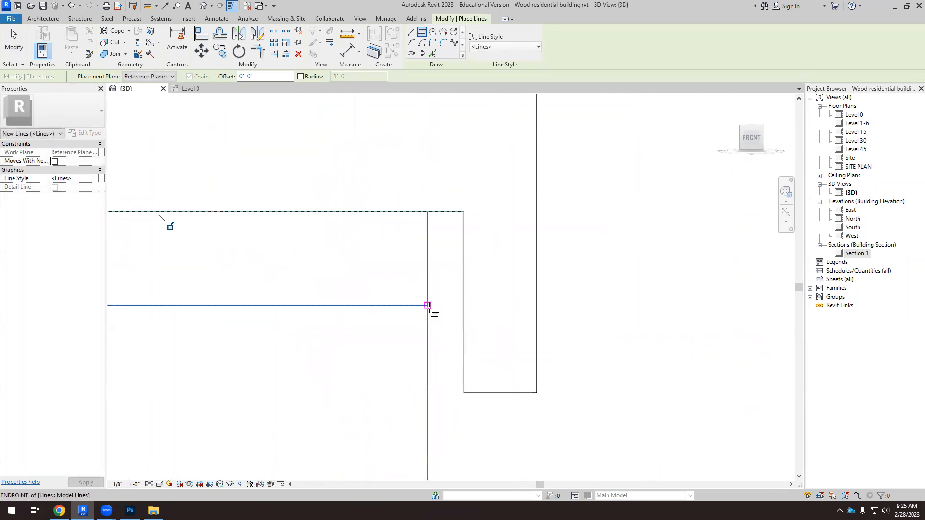
left_click(429, 306)
left_click(464, 393)
scroll(424, 325, "down", 5)
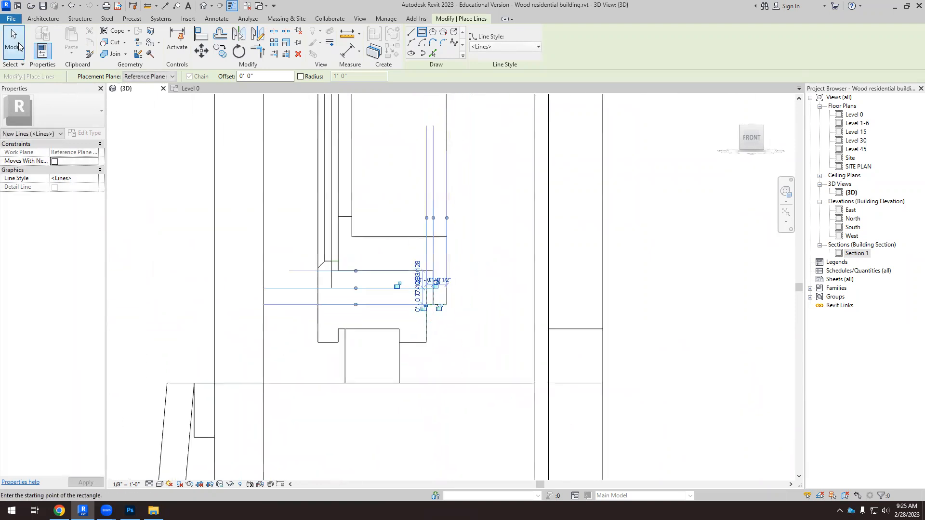
left_click(19, 47)
scroll(357, 276, "up", 1)
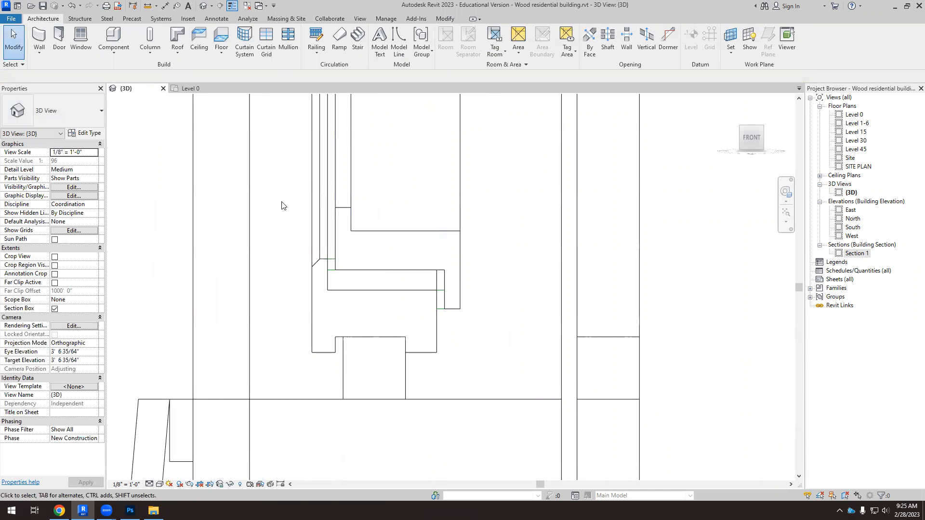
Extend the section box's front face outward so the whole window shows in an angled 3D view.
scroll(287, 243, "down", 8)
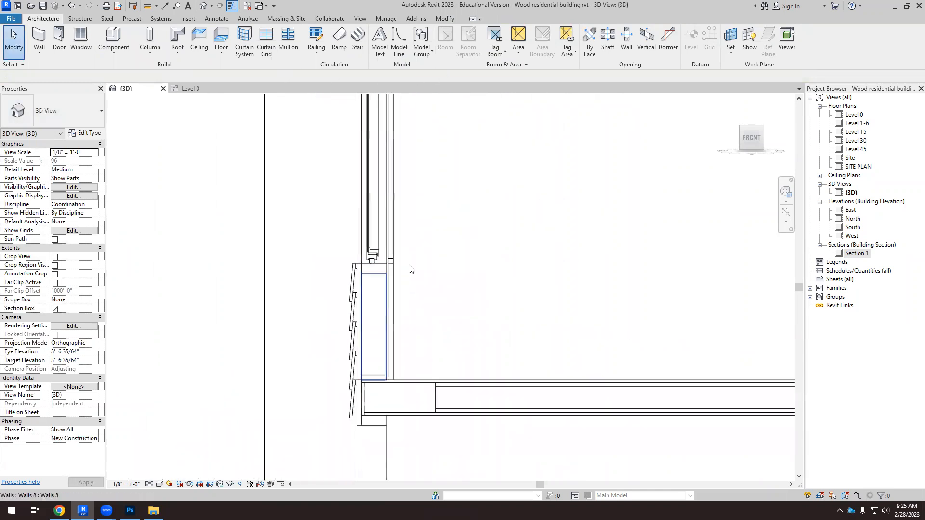
middle_click_drag(466, 287, 329, 342, "shift")
left_click(331, 304)
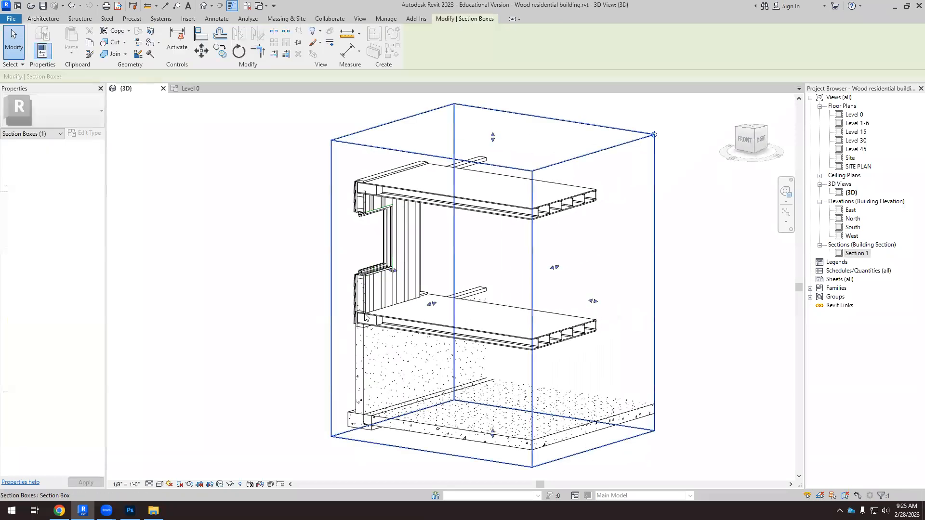
left_click_drag(430, 304, 404, 314)
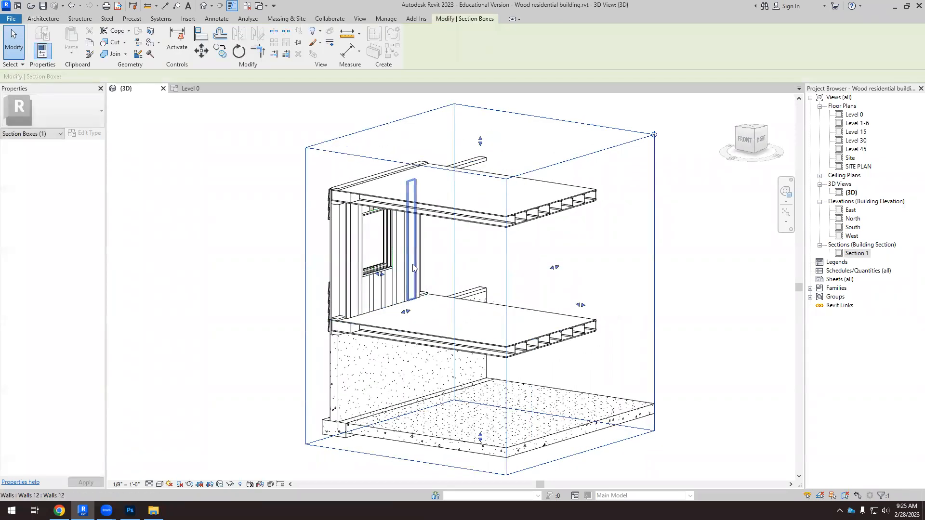
scroll(414, 263, "up", 3)
scroll(168, 270, "up", 4)
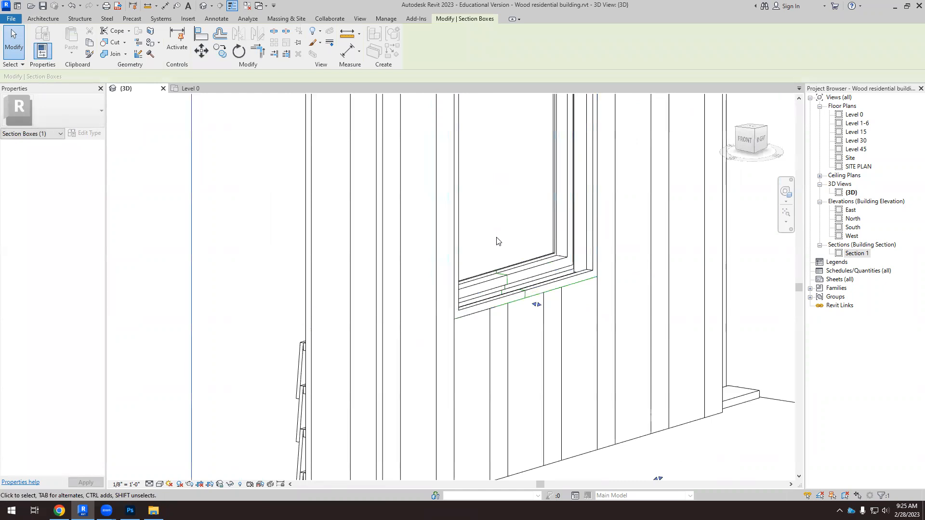
scroll(497, 241, "up", 3)
key("Escape")
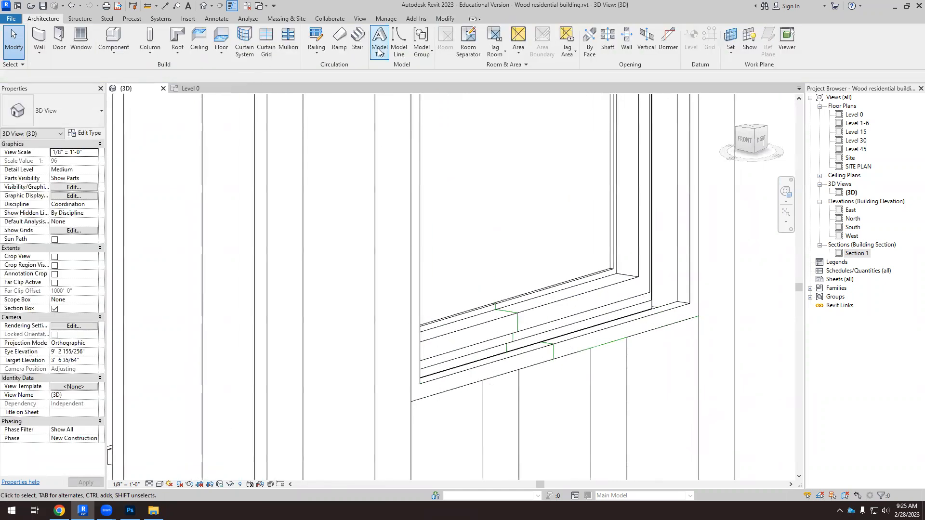
Create an in-place model in the Windows category, accepting the default name.
left_click(113, 50)
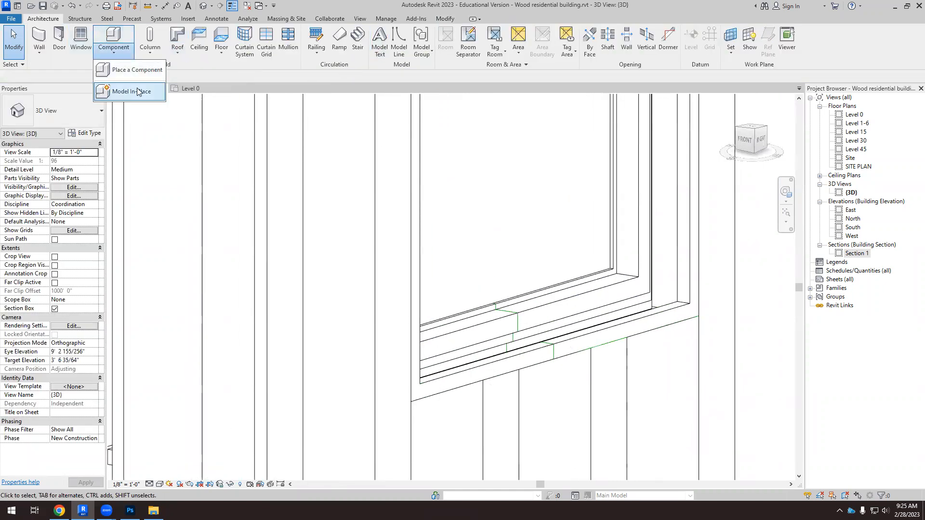
left_click(126, 92)
left_click_drag(528, 208, 432, 269)
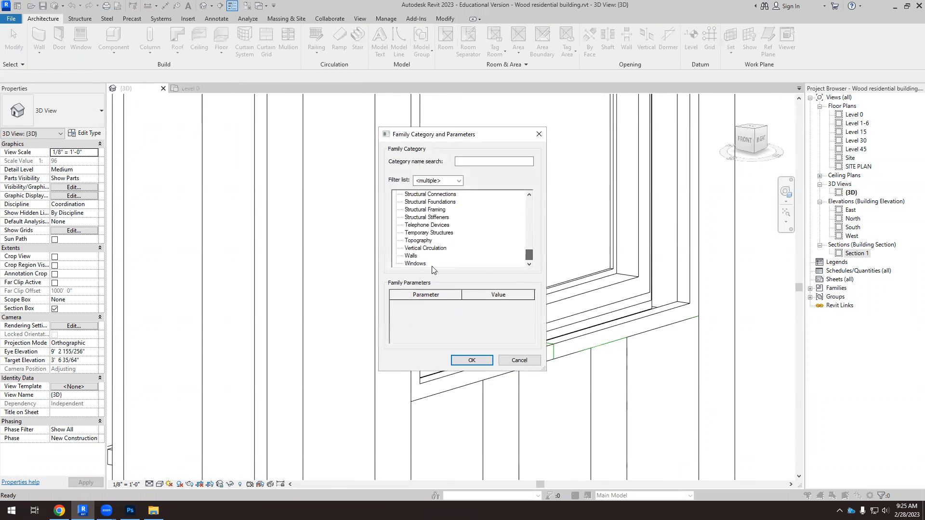
left_click(461, 362)
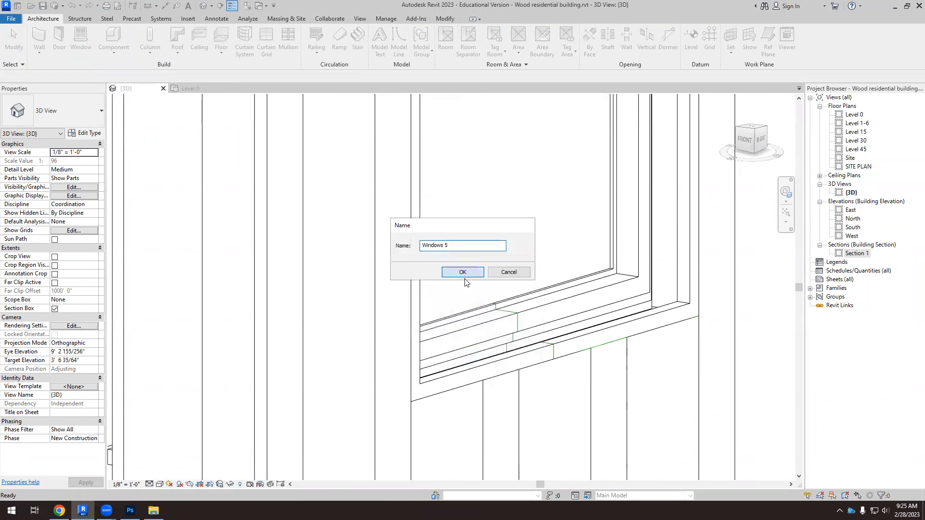
left_click(474, 271)
Start a sweep and define its path by picking the four outer 3D edges around the window's interior side.
left_click(146, 38)
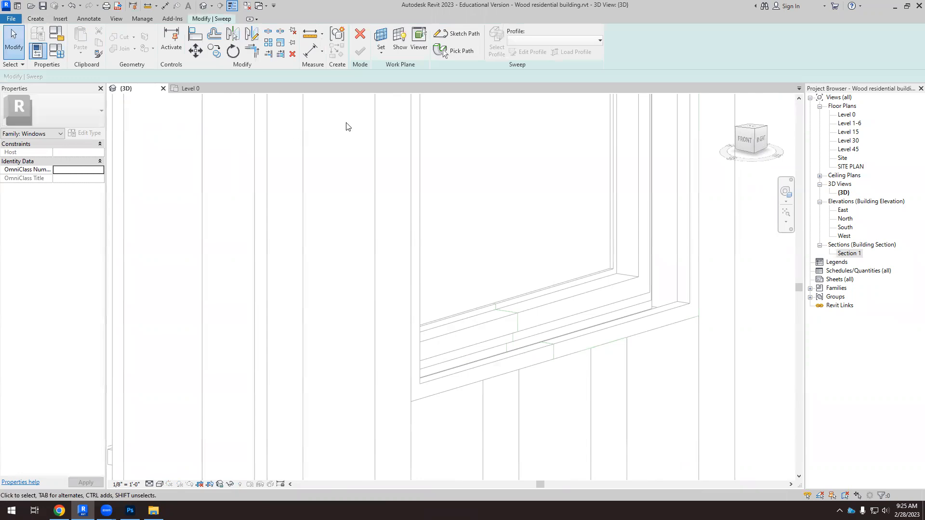
left_click(455, 51)
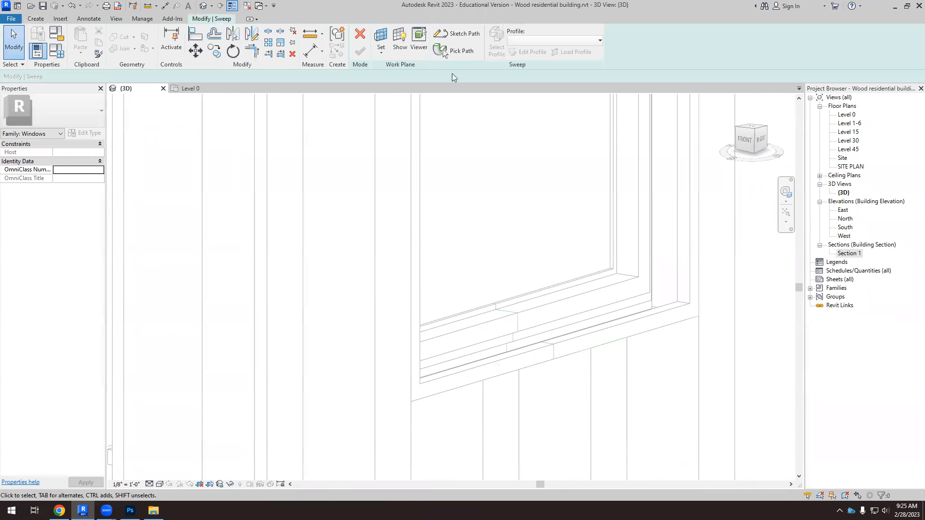
left_click(584, 351)
left_click(698, 295)
middle_click_drag(698, 295, 438, 327, "shift")
scroll(438, 327, "down", 3)
scroll(551, 202, "up", 4)
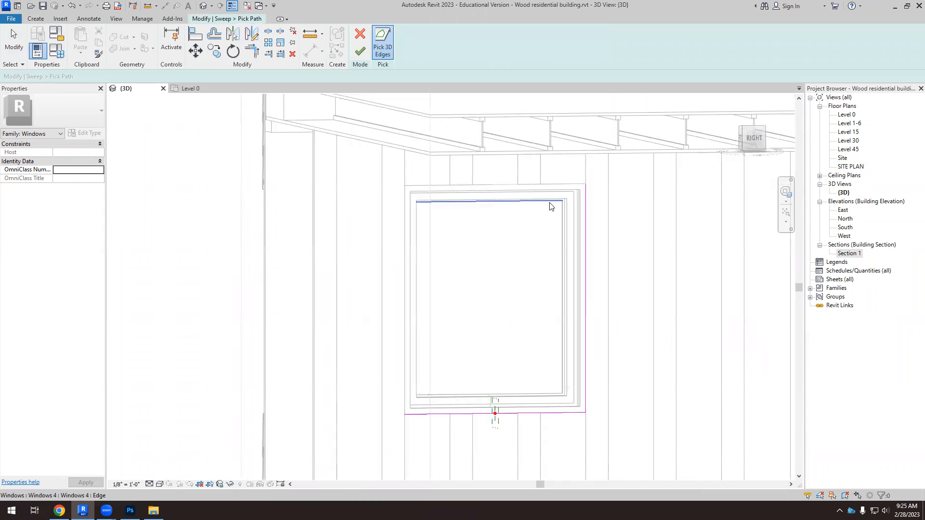
left_click(568, 182)
left_click(356, 278)
scroll(421, 351, "down", 4)
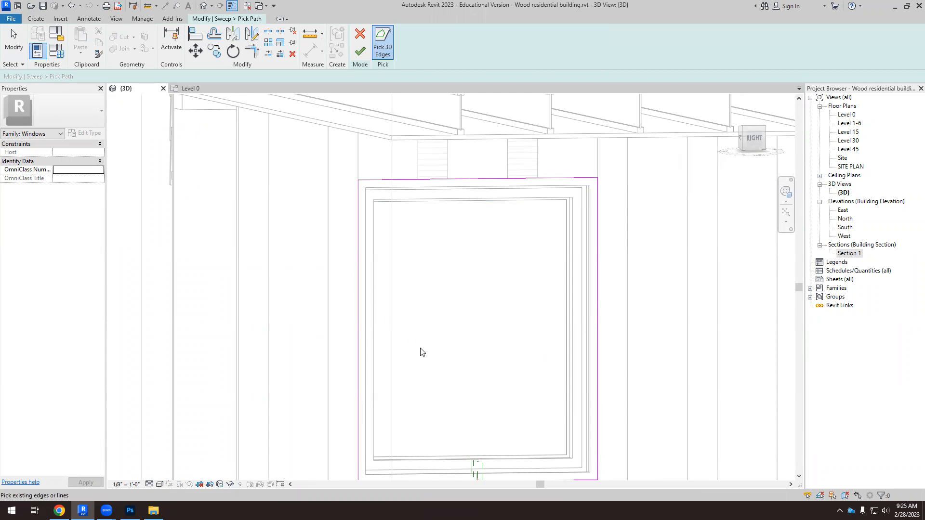
middle_click_drag(434, 330, 393, 419, "shift")
scroll(393, 419, "up", 2)
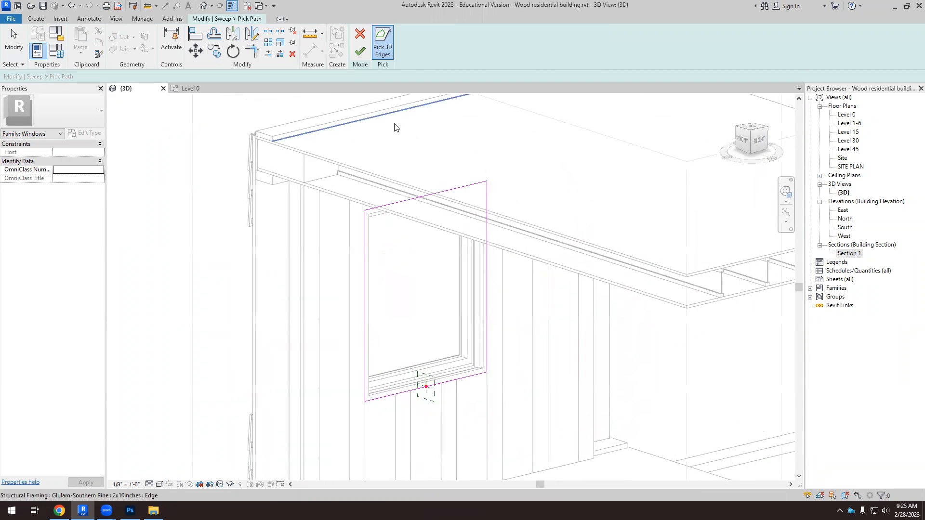
left_click(360, 51)
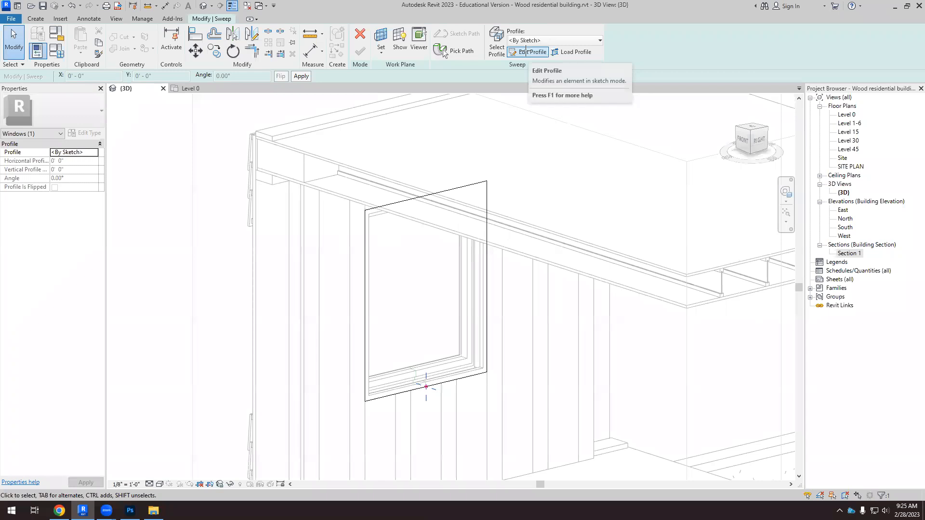
Open the sweep's profile for editing and set the view's visual style to Wireframe.
left_click(527, 51)
scroll(492, 337, "up", 5)
scroll(494, 265, "down", 2)
scroll(512, 312, "down", 2)
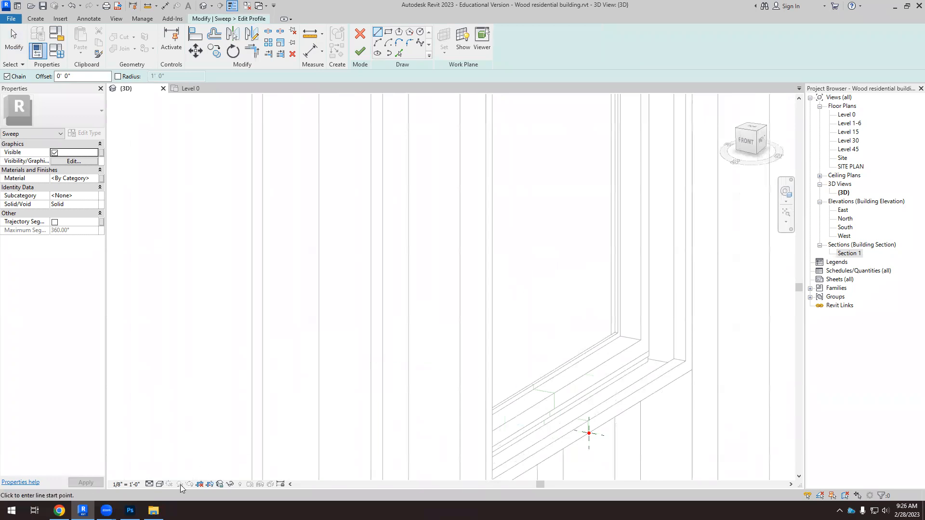
left_click(161, 485)
left_click(179, 432)
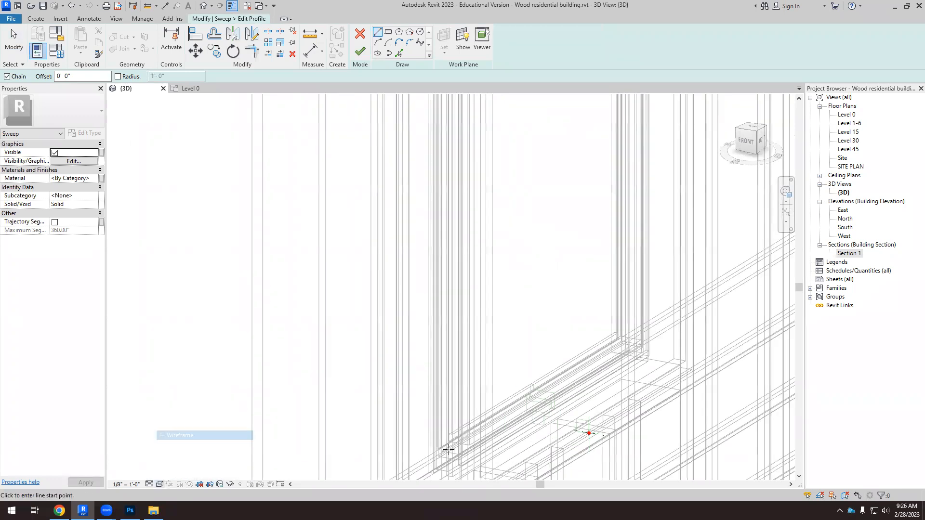
Pick the model lines of the small exterior-side rectangle as the sweep profile and finish the sweep.
scroll(537, 391, "up", 5)
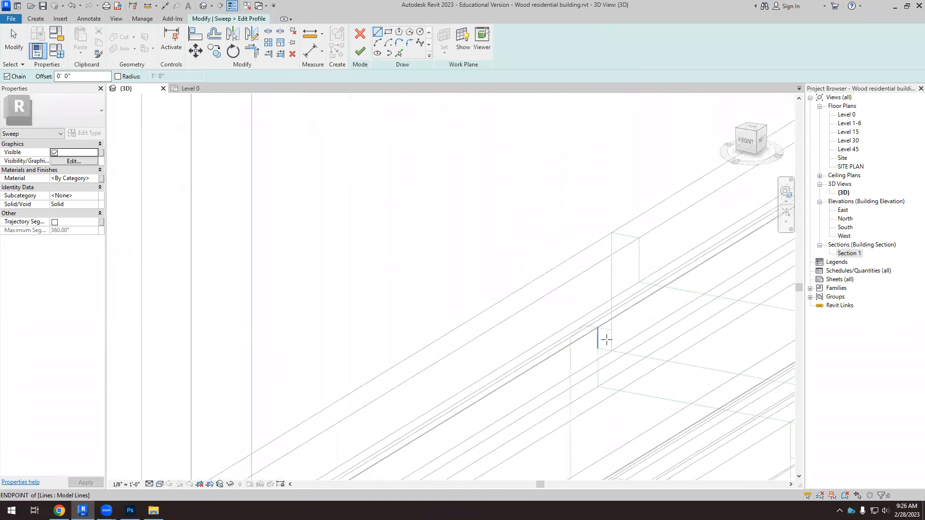
scroll(614, 330, "up", 2)
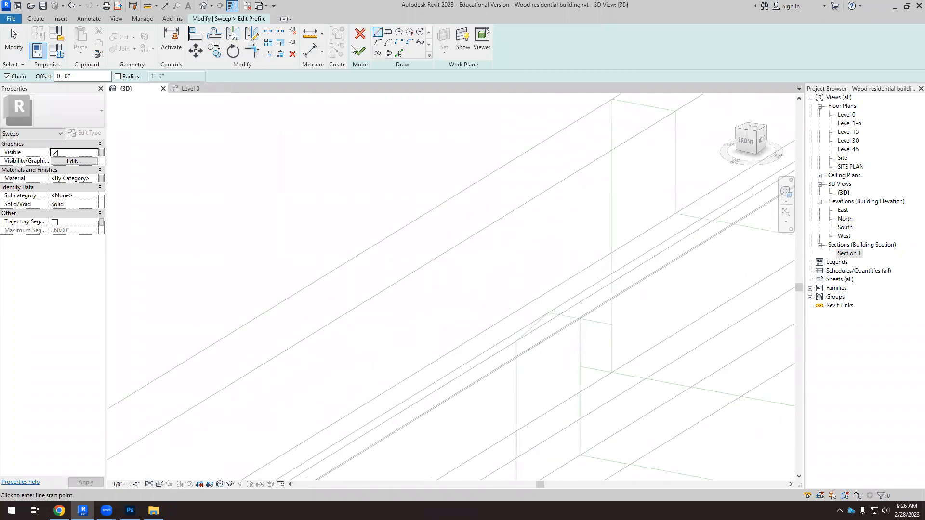
left_click(600, 321)
left_click(580, 337)
left_click(594, 370)
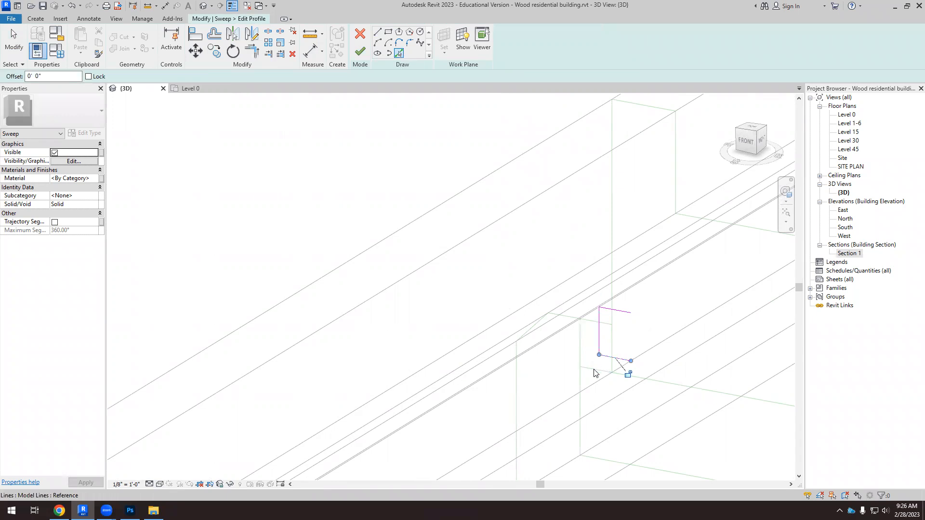
scroll(418, 227, "down", 5)
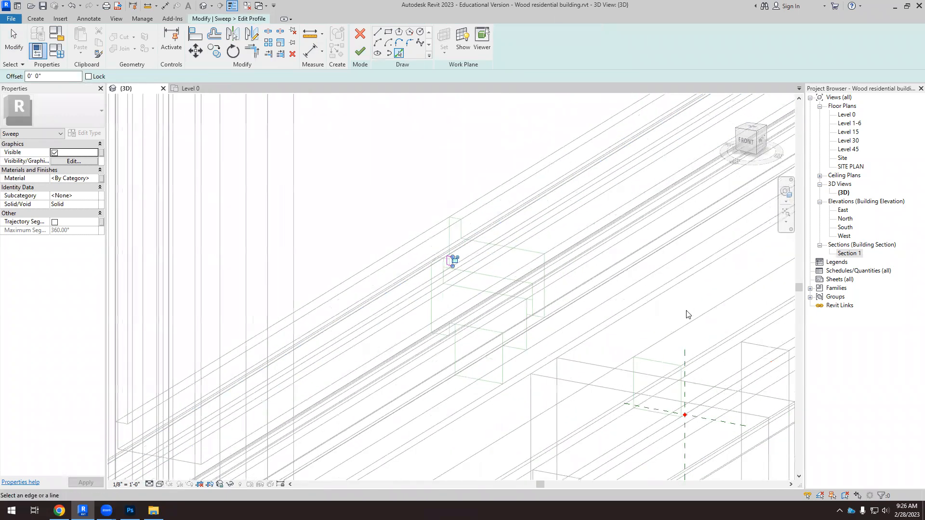
left_click(362, 54)
left_click(360, 55)
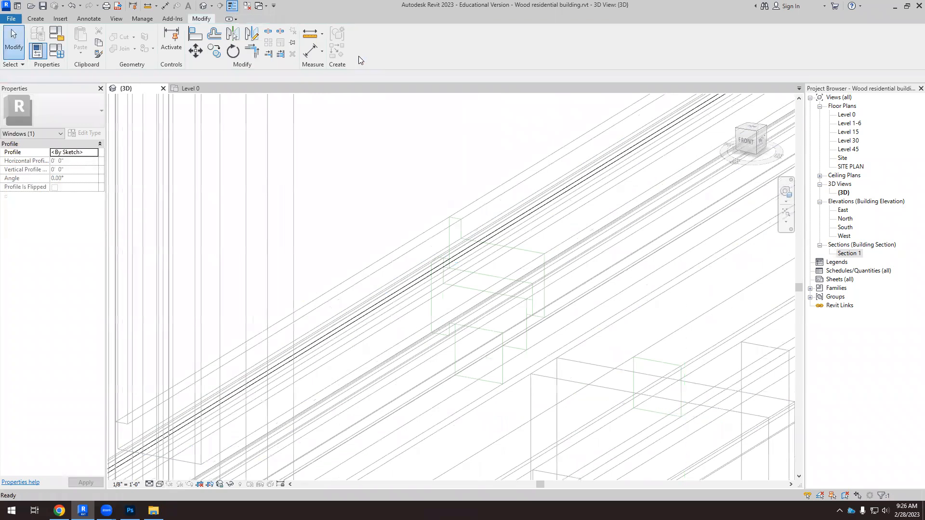
scroll(405, 304, "down", 5)
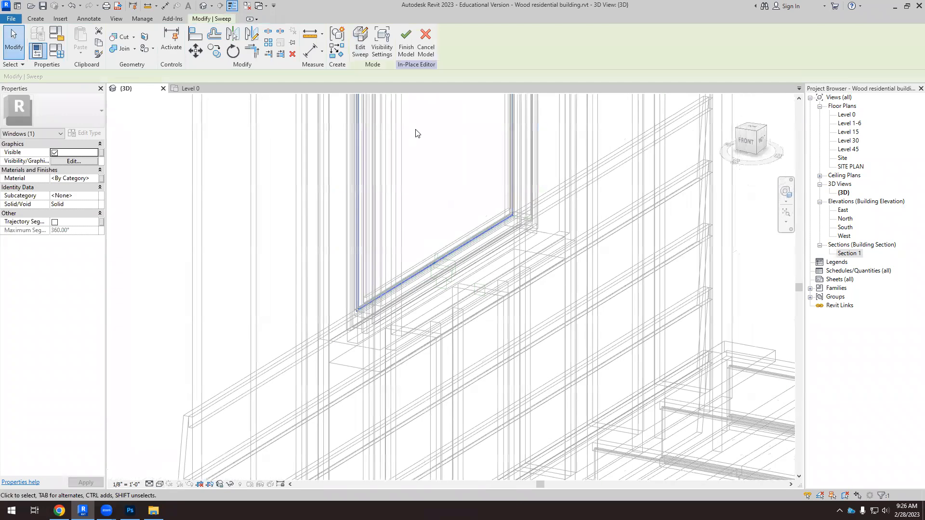
Create another in-place model in the Windows category, accepting the default name.
mouse_move(424, 228)
middle_mouse_down("shift")
mouse_move(459, 220)
mouse_move(436, 232)
middle_mouse_up("shift")
scroll(437, 236, "up", 5)
scroll(455, 303, "up", 4)
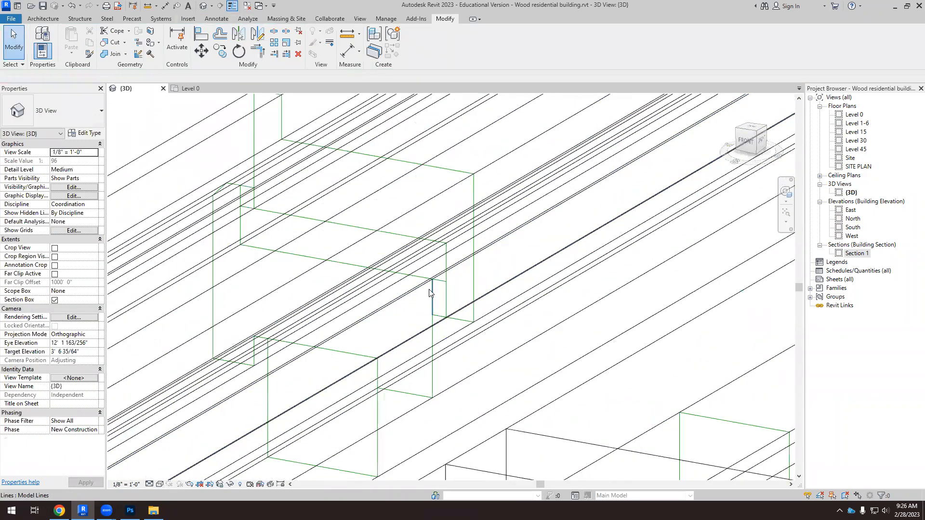
left_click(43, 18)
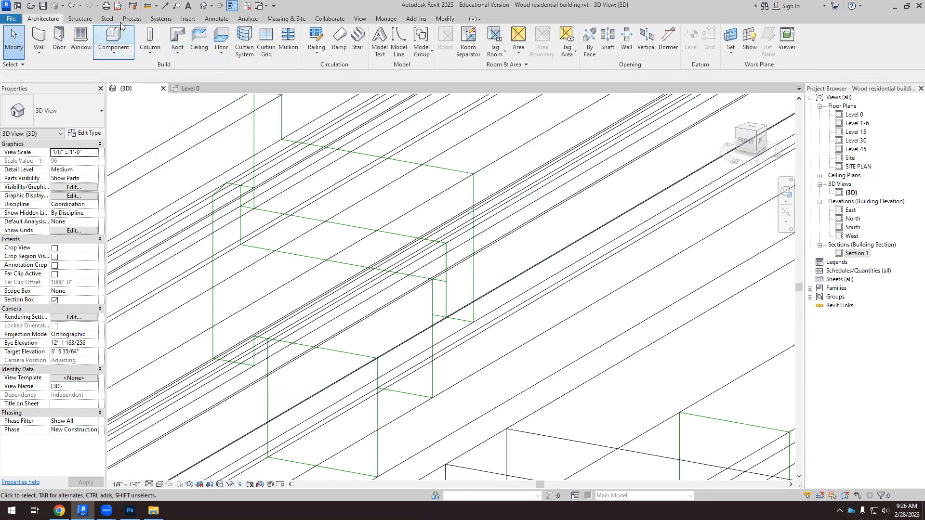
left_click(121, 48)
left_click(120, 89)
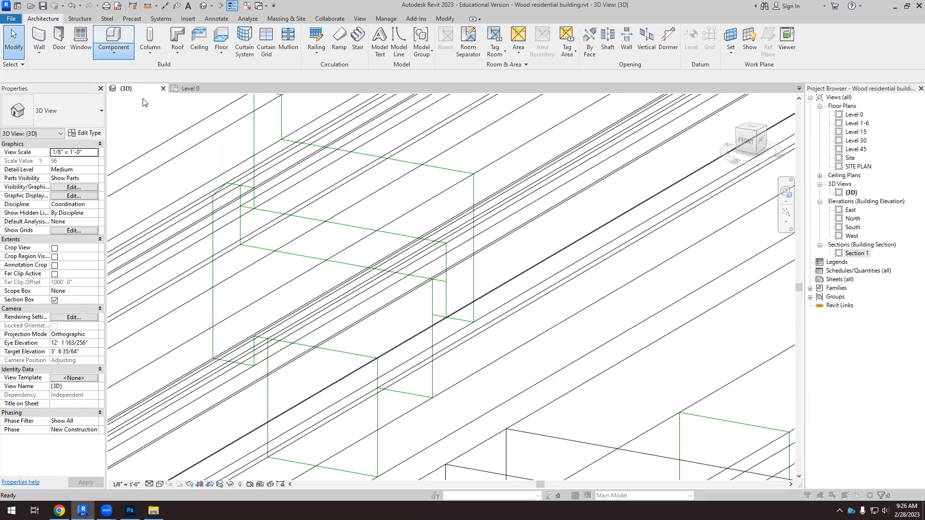
left_click_drag(529, 204, 528, 279)
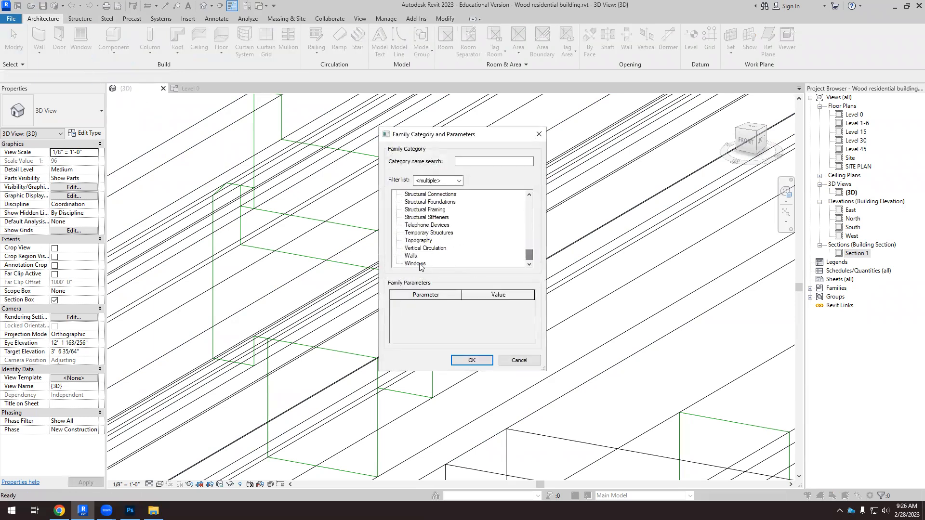
left_click(472, 360)
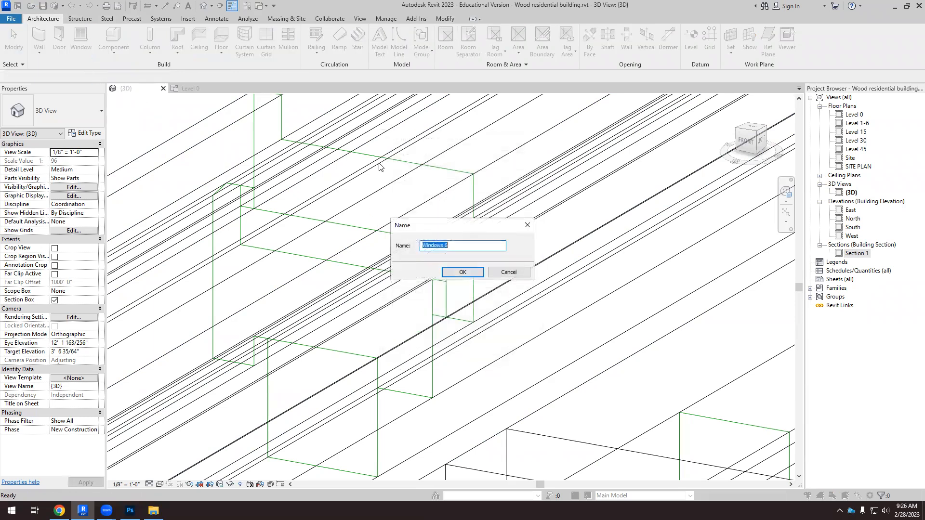
left_click(461, 272)
Start a sweep with a picked path and set the view's visual style to Hidden Line.
left_click(146, 39)
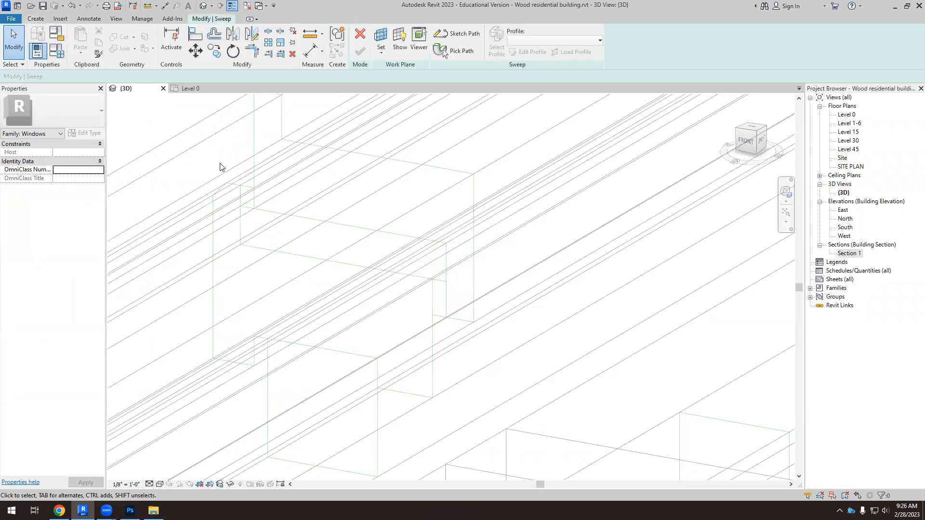
left_click(443, 51)
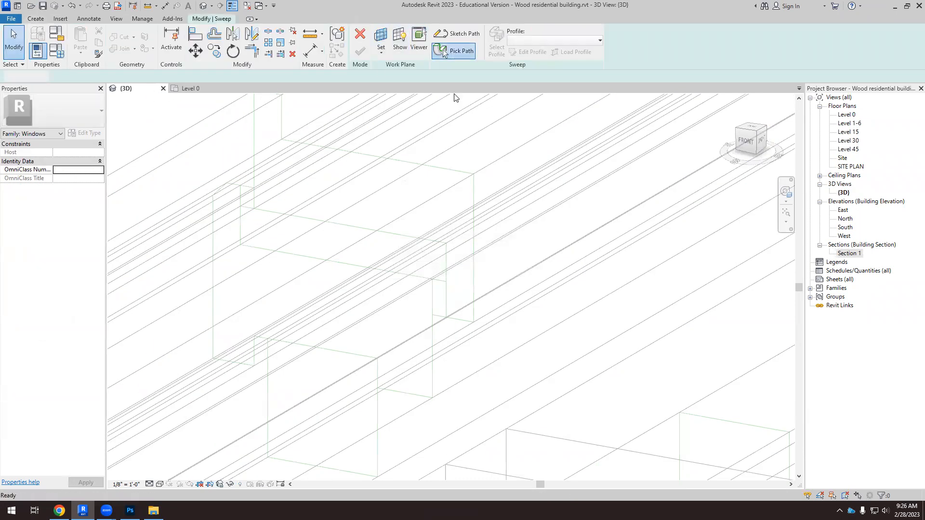
scroll(368, 309, "down", 5)
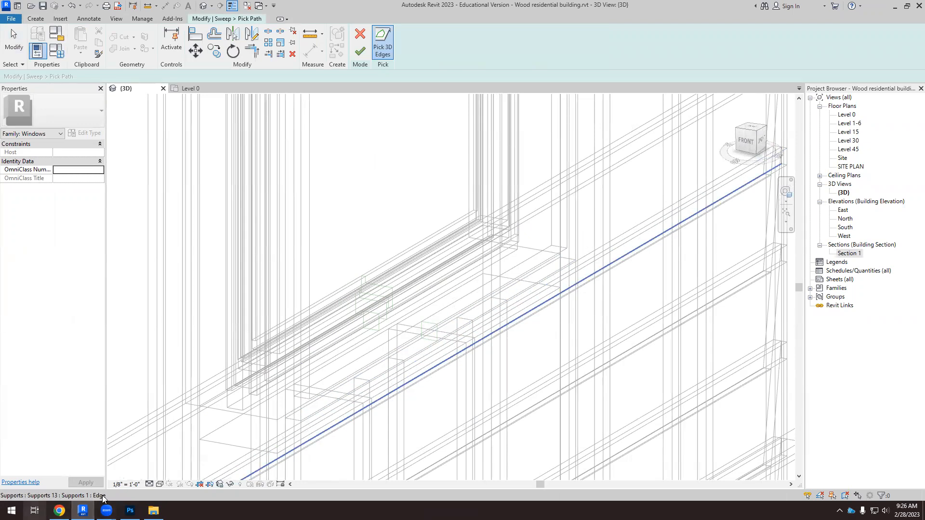
left_click(160, 484)
left_click(182, 446)
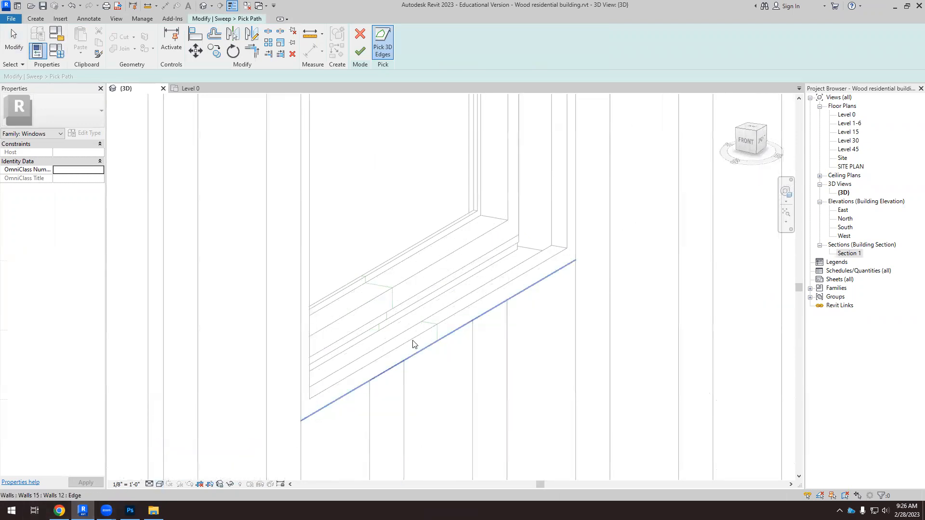
Pick the four outer 3D edges around the window's interior side as the sweep path and finish the path.
left_click(474, 324)
scroll(463, 380, "down", 3)
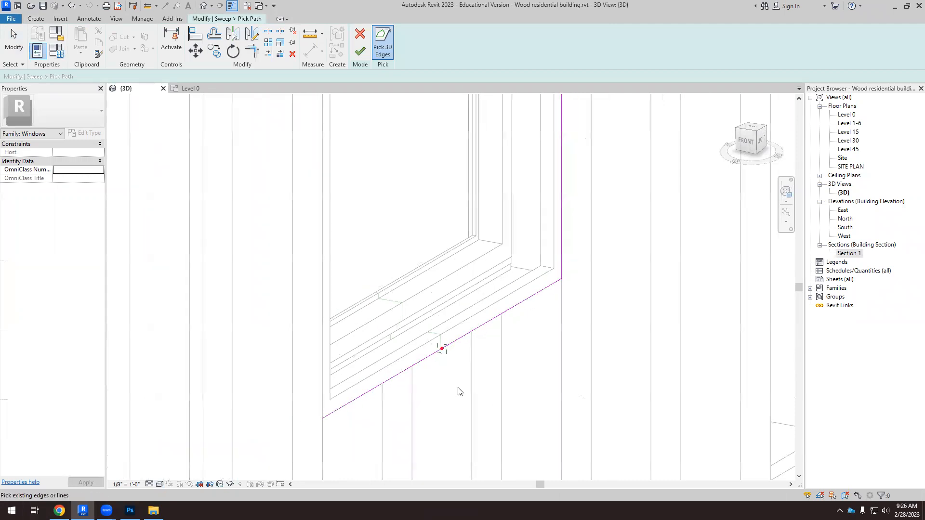
middle_click_drag(473, 371, 440, 329, "shift")
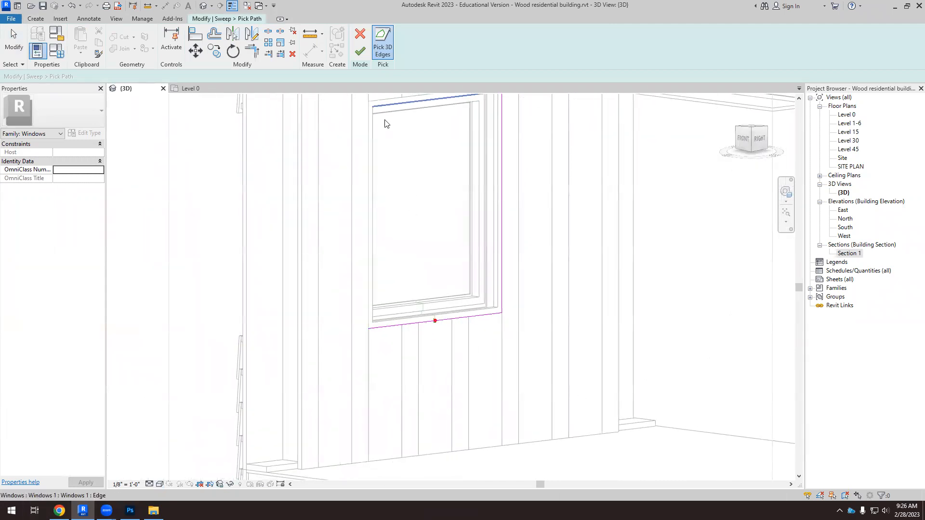
left_click(386, 124)
left_click(369, 120)
scroll(412, 253, "down", 2)
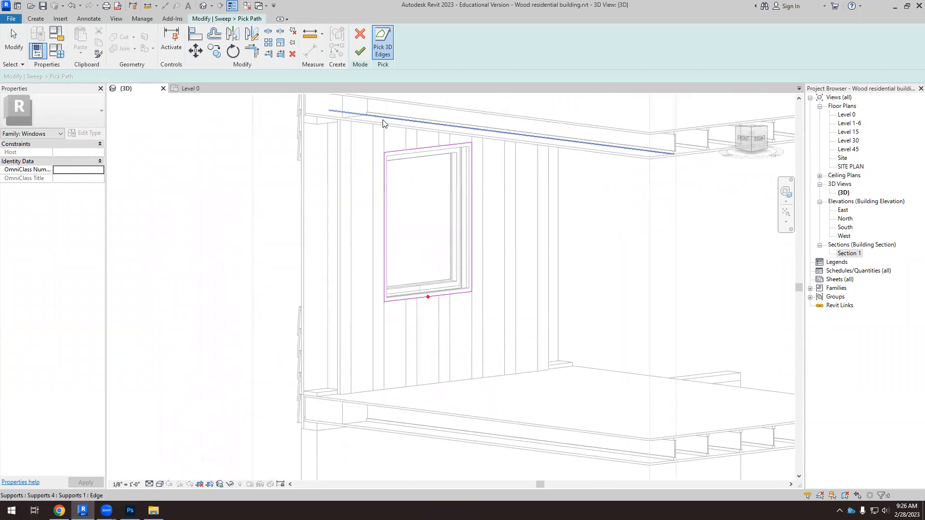
left_click(361, 56)
Set the view's visual style to Wireframe and open the sweep's profile for editing.
scroll(418, 299, "up", 2)
middle_click_drag(432, 268, 459, 315, "shift")
left_click(159, 484)
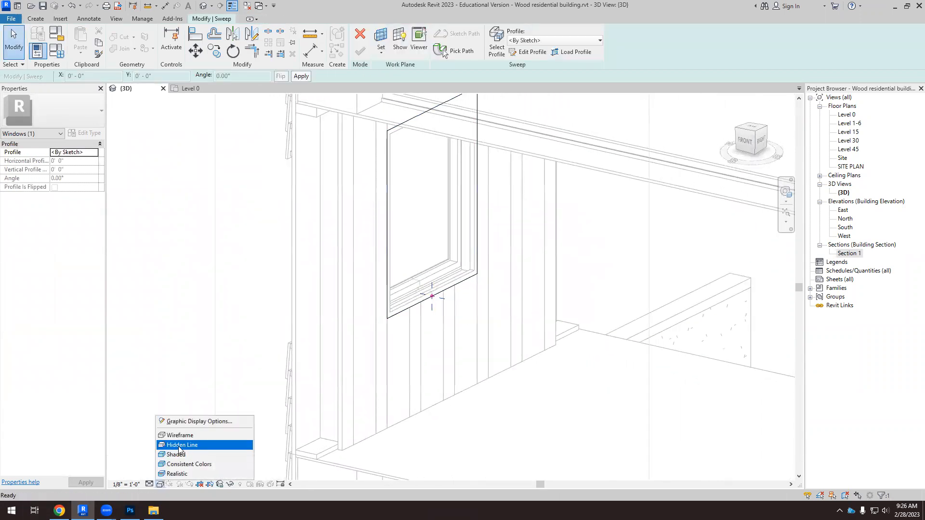
left_click(181, 435)
scroll(436, 232, "up", 3)
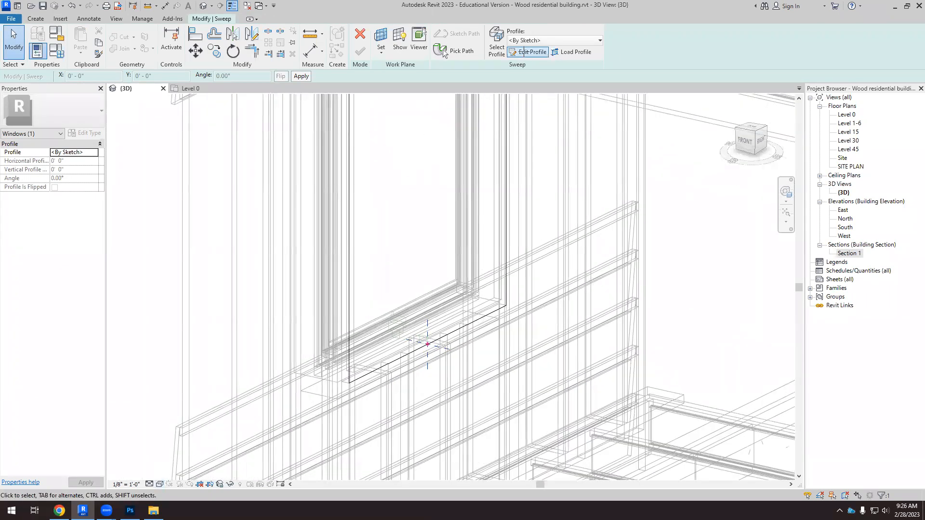
scroll(287, 178, "up", 2)
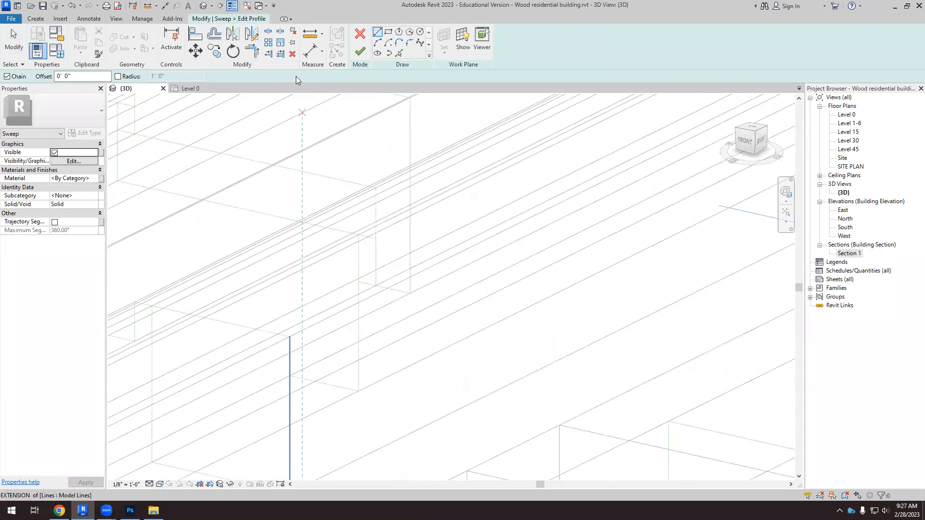
Pick the lines of the small narrow rectangle between the frame outlines as the profile, and finish the sweep and the in-place model.
left_click(399, 54)
scroll(368, 243, "up", 2)
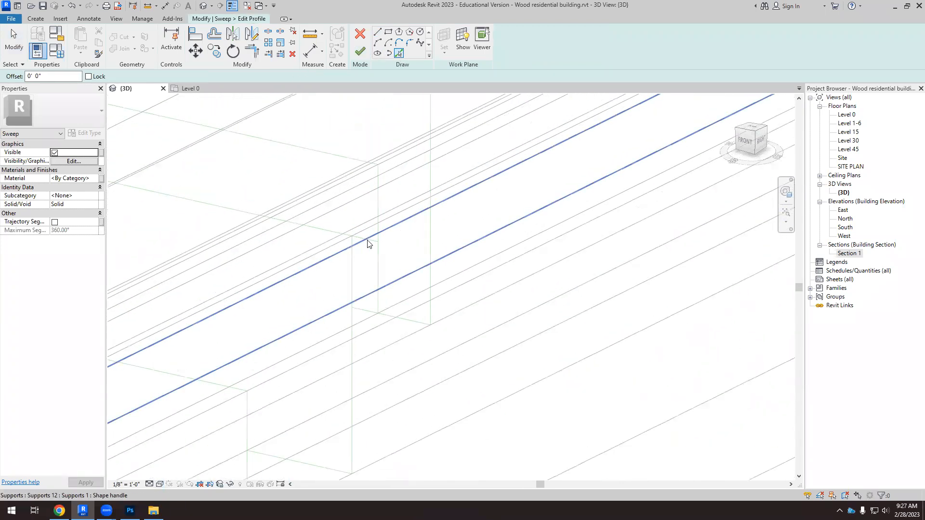
left_click(344, 266)
left_click(367, 343)
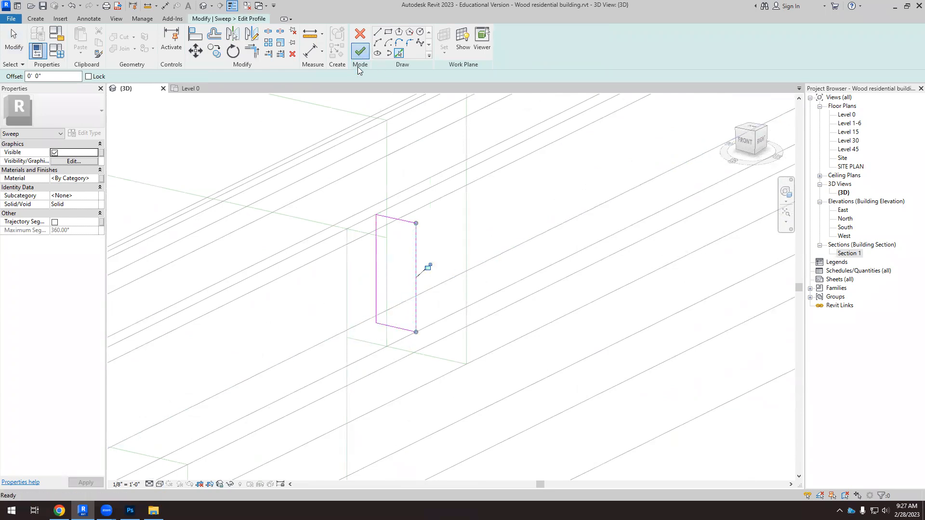
left_click(360, 51)
left_click(361, 51)
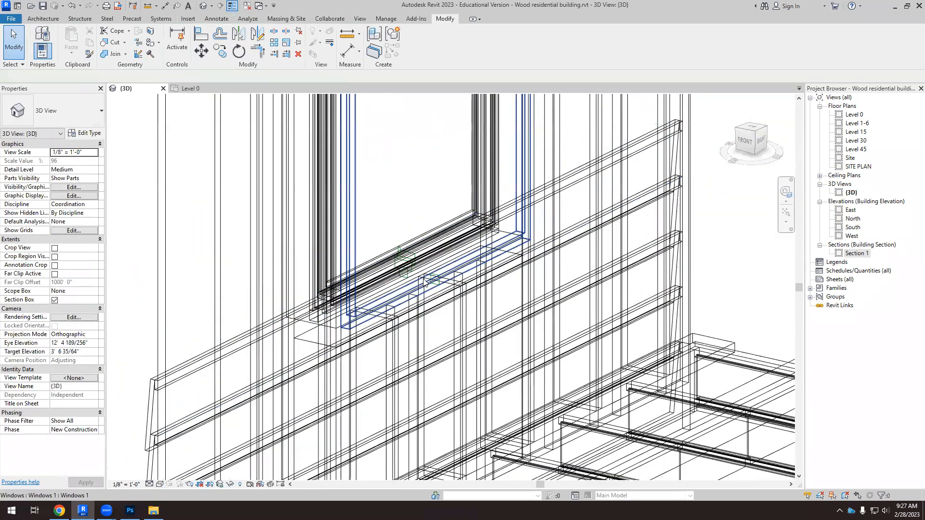
Orbit to the window's exterior side and set the view's visual style to Realistic.
middle_click_drag(434, 309, 496, 337, "shift")
left_click(160, 484)
left_click(187, 473)
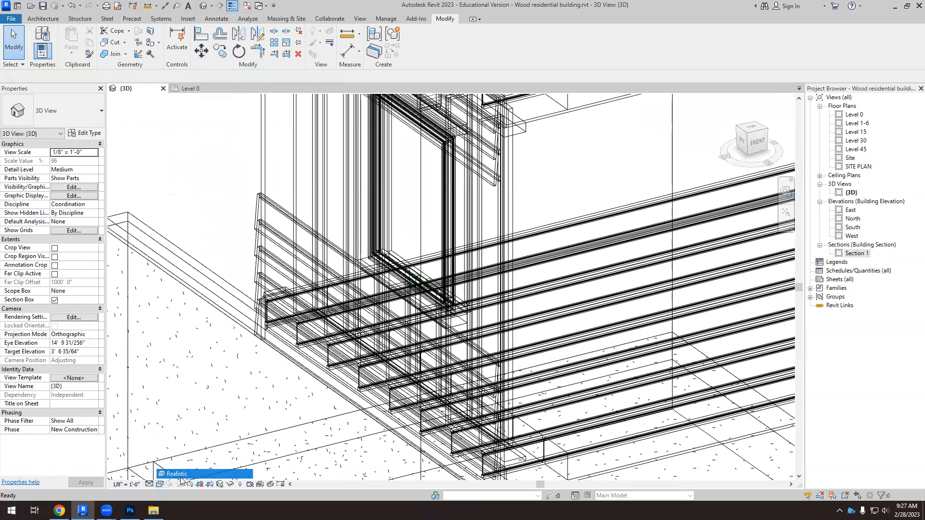
Examine the lower corner of the window frame, selecting the adjoining pieces to tell the thin filler apart from the frame parts.
scroll(410, 265, "up", 5)
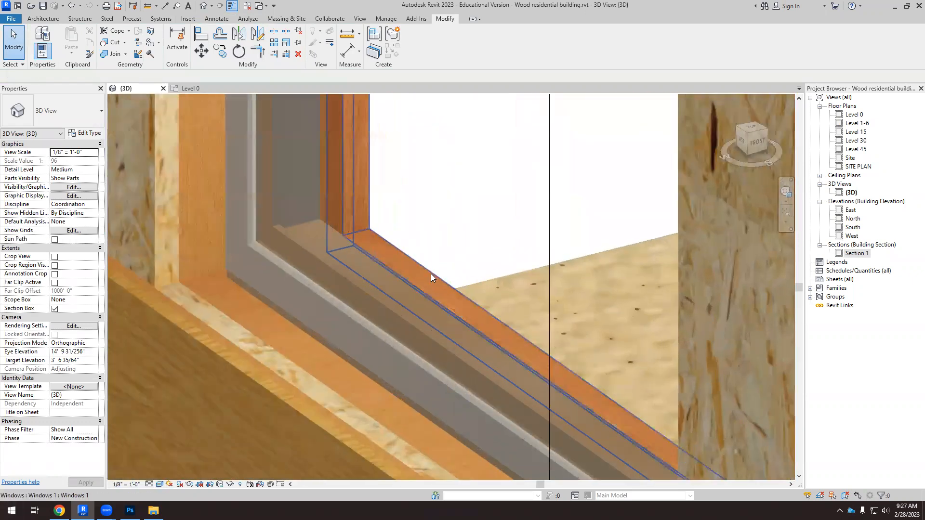
scroll(279, 246, "up", 4)
scroll(220, 236, "up", 3)
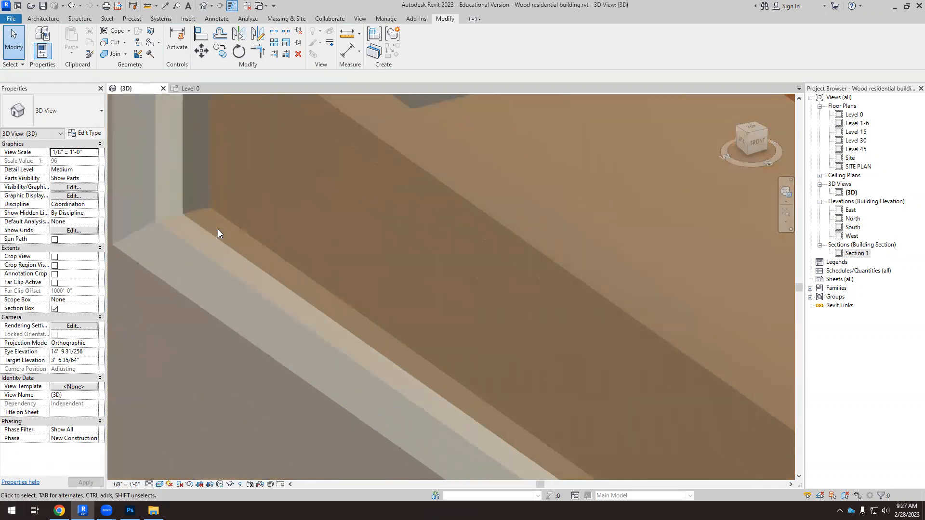
scroll(241, 225, "down", 5)
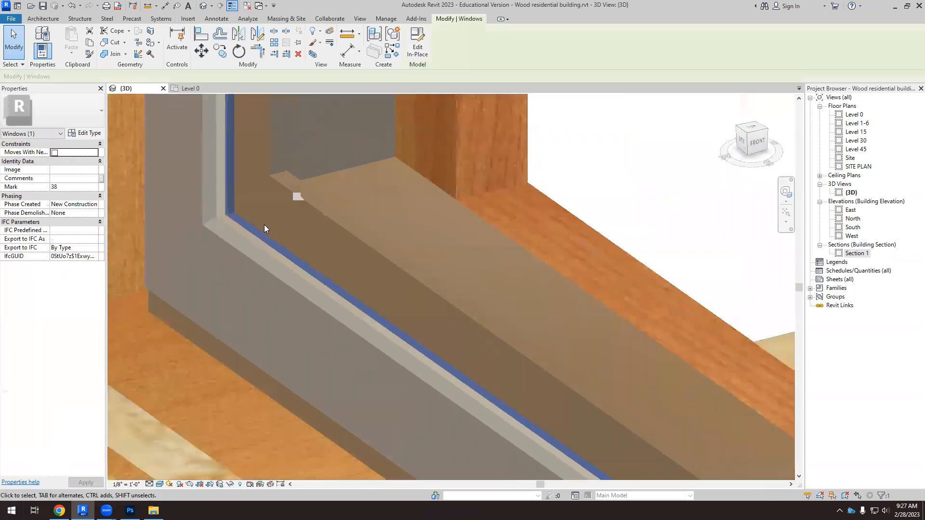
scroll(299, 236, "up", 3)
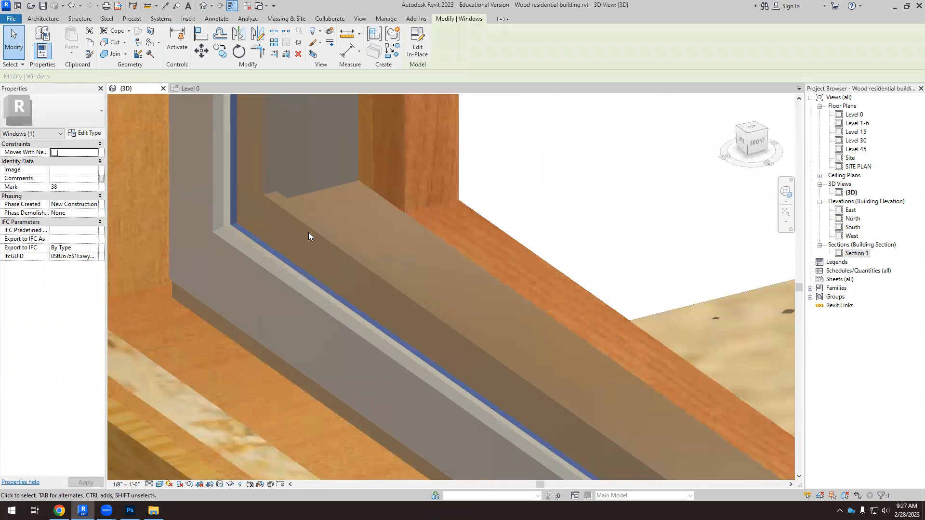
left_click(313, 228)
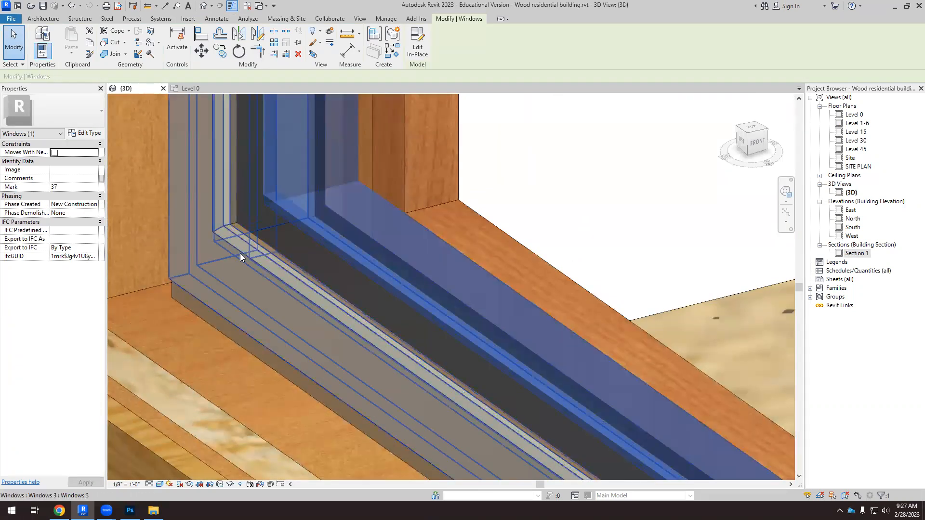
left_click(240, 254)
scroll(235, 232, "up", 4)
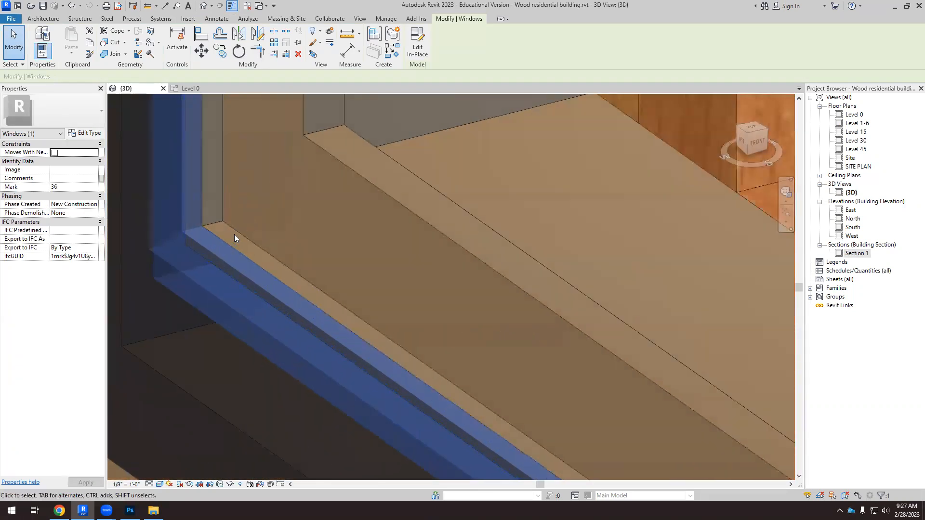
Open the thin filler piece beside the glass for in-place editing and select its sweep.
left_click(213, 224)
scroll(247, 213, "down", 4)
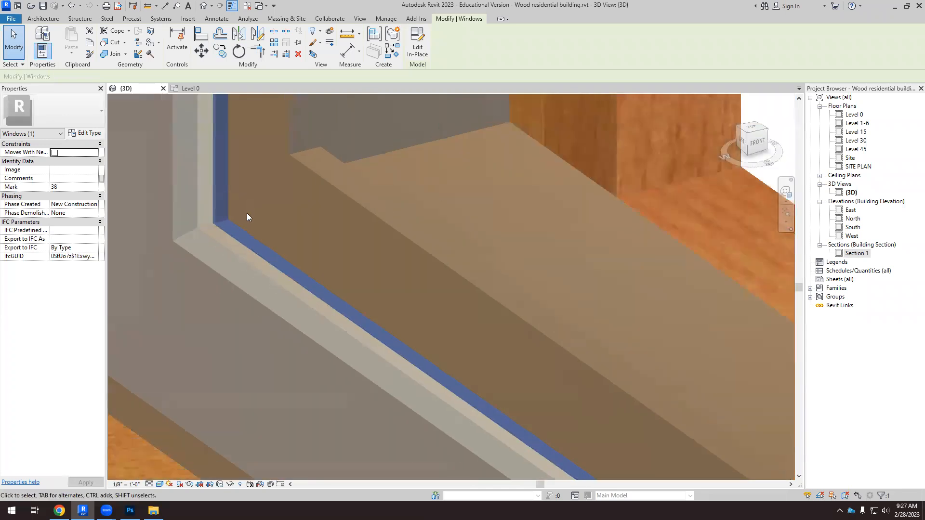
scroll(304, 308, "down", 4)
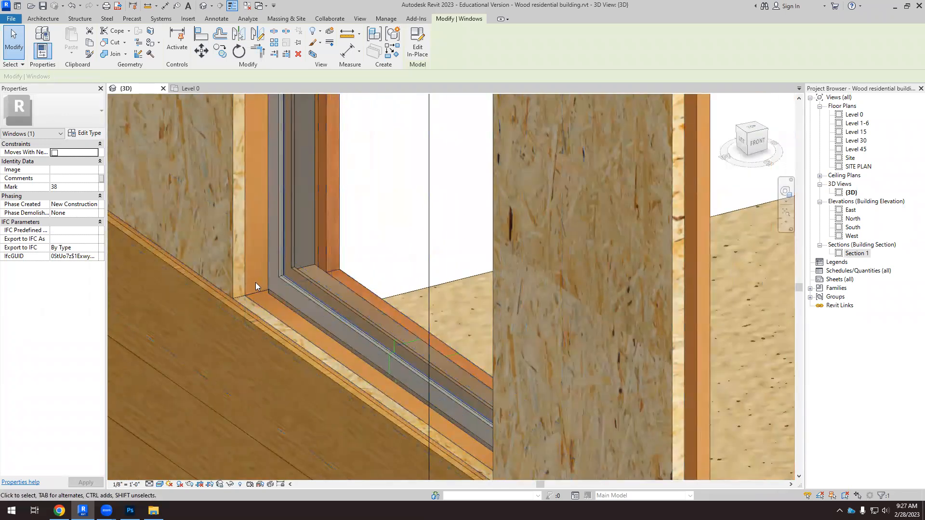
scroll(256, 283, "up", 3)
left_click(417, 48)
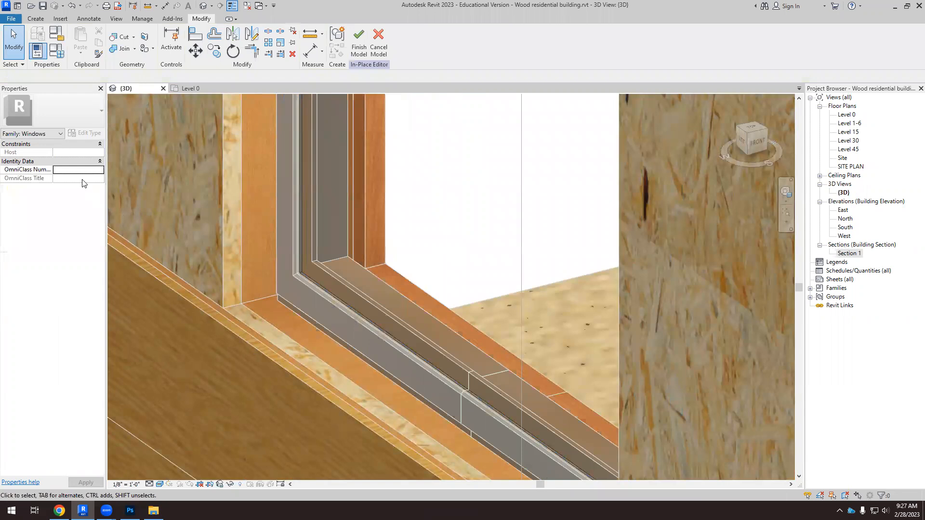
scroll(297, 288, "up", 5)
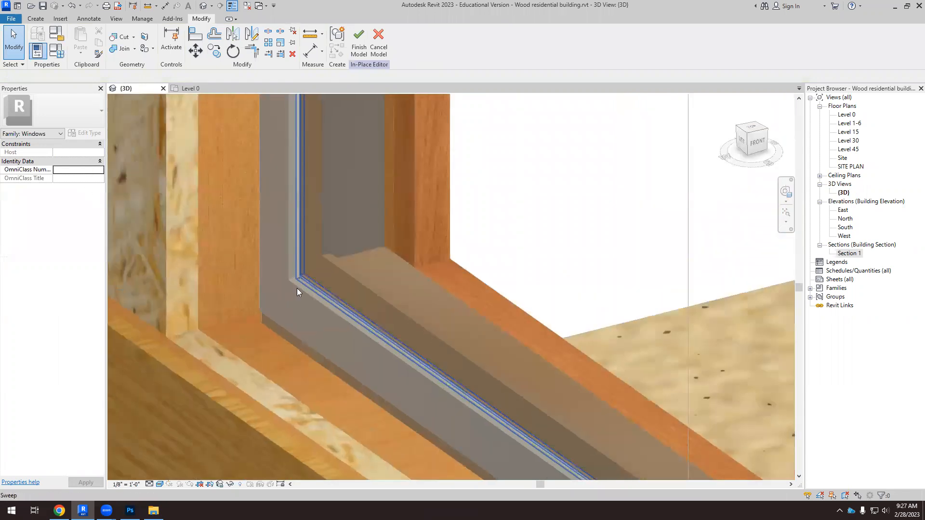
left_click(201, 268)
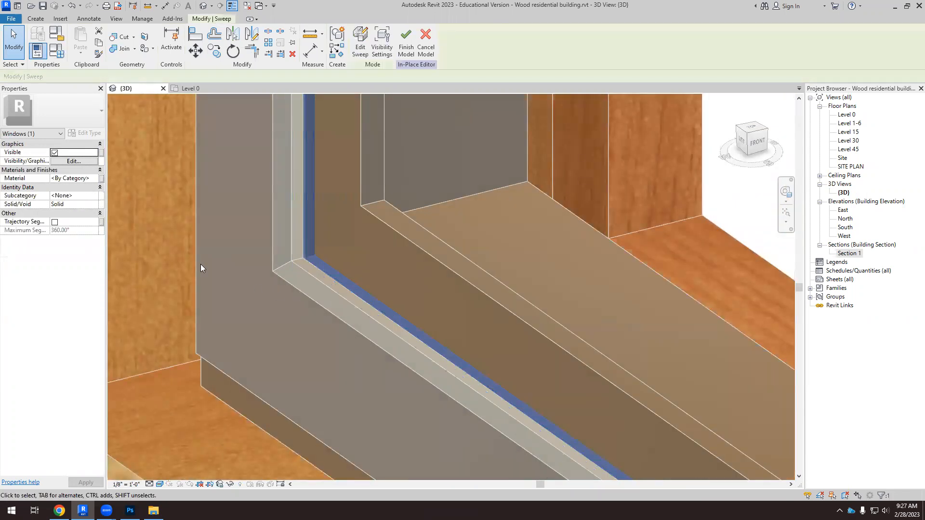
Search the materials for "epdm", assign Roofing, EPDM Membrane to the filler sweep and finish the in-place model.
left_click(100, 179)
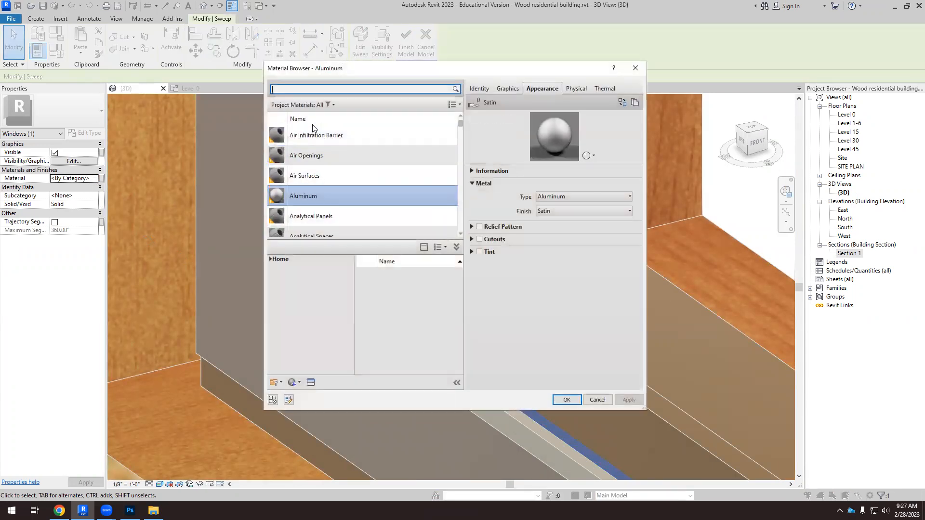
type("epdm")
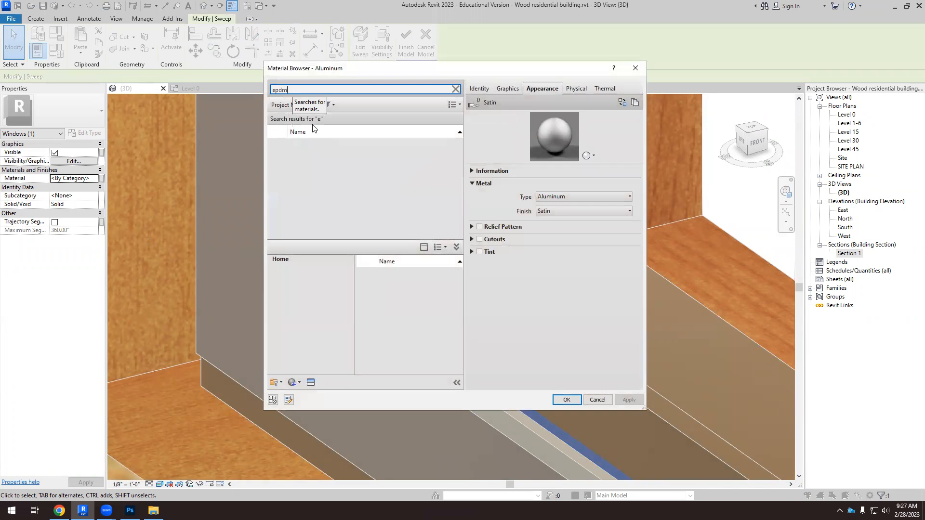
left_click(304, 145)
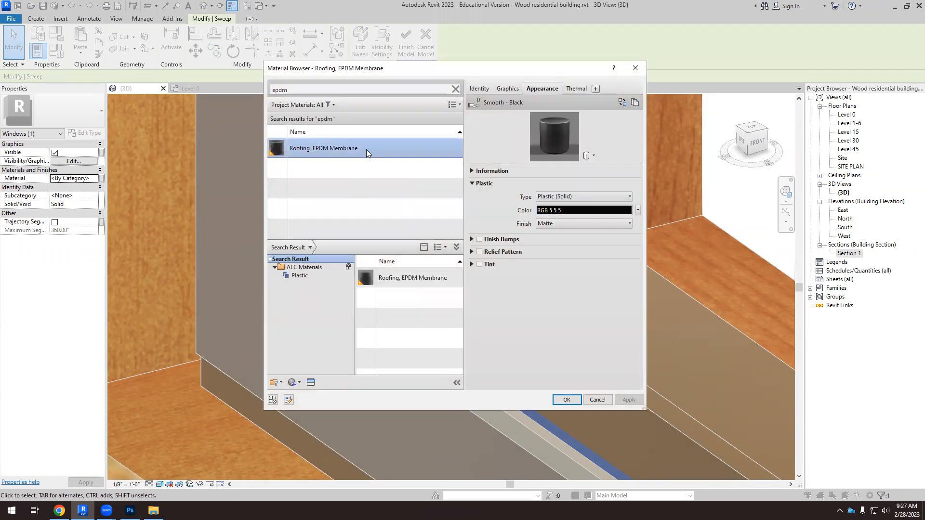
left_click(566, 400)
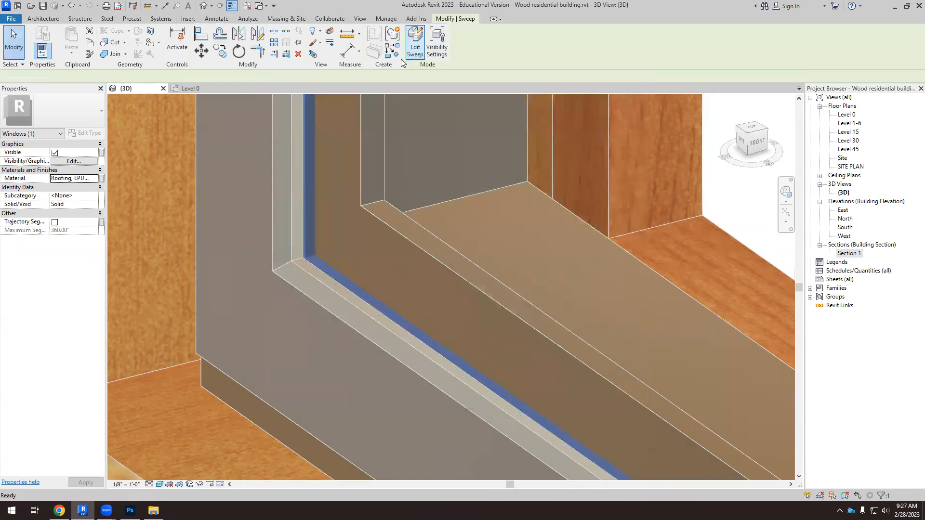
scroll(338, 191, "down", 5)
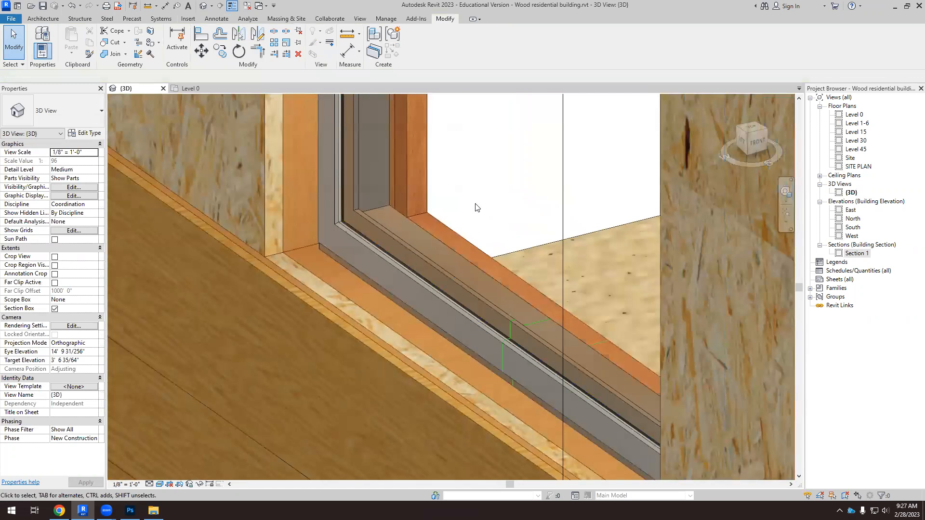
Examine the lower corner of the window frame from several angles, checking the filler strip and the adjoining pieces.
scroll(386, 271, "up", 6)
middle_click_drag(308, 218, 291, 299, "shift")
scroll(612, 209, "up", 4)
middle_click_drag(616, 219, 157, 318, "shift")
scroll(180, 308, "up", 5)
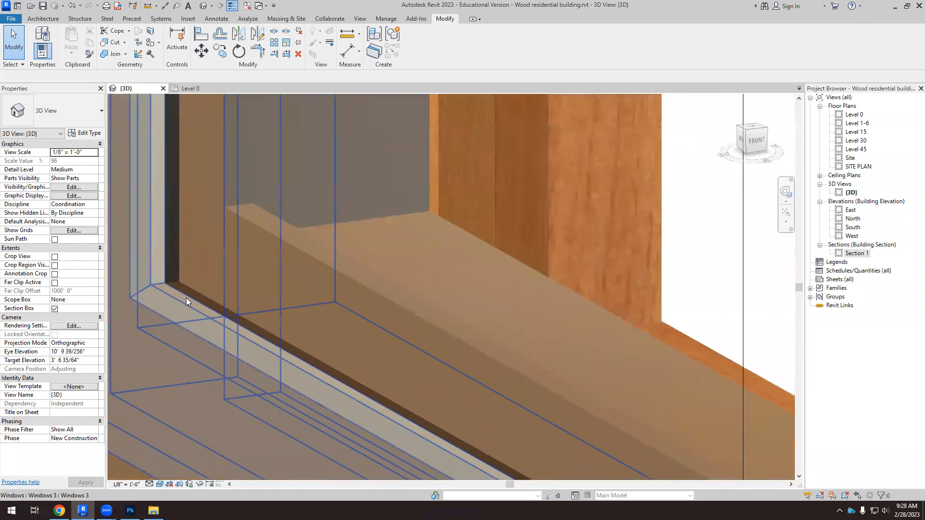
scroll(284, 255, "up", 2)
scroll(284, 255, "down", 3)
middle_click_drag(253, 267, 447, 172, "shift")
scroll(375, 203, "down", 8)
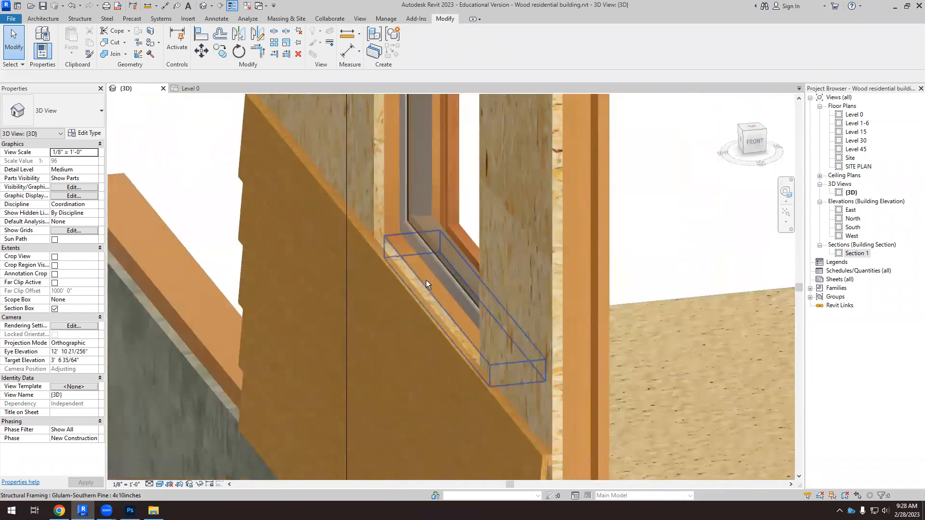
middle_click_drag(426, 280, 452, 263, "shift")
scroll(440, 256, "up", 1)
Open the inner window frame piece for in-place editing, assign its sweep the aluminum material found by searching "alum", and finish the model.
left_click(420, 261)
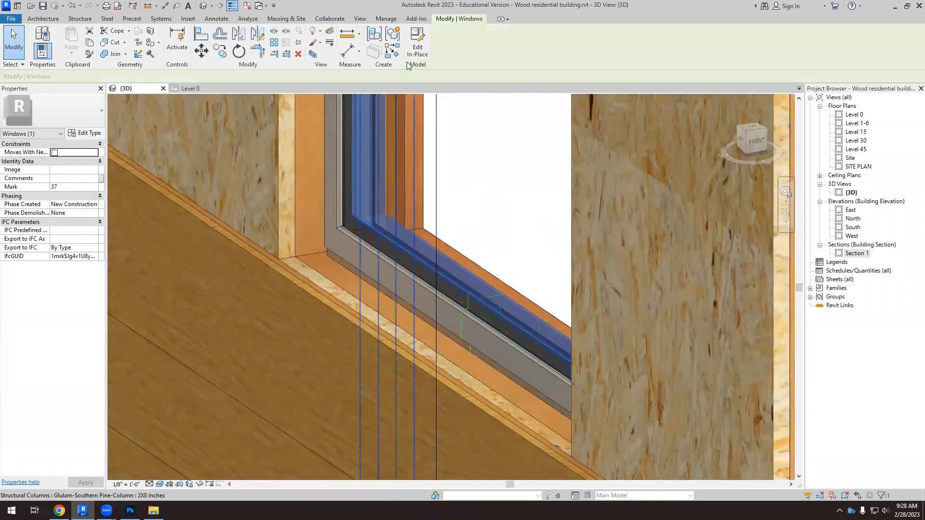
left_click(417, 50)
left_click(400, 245)
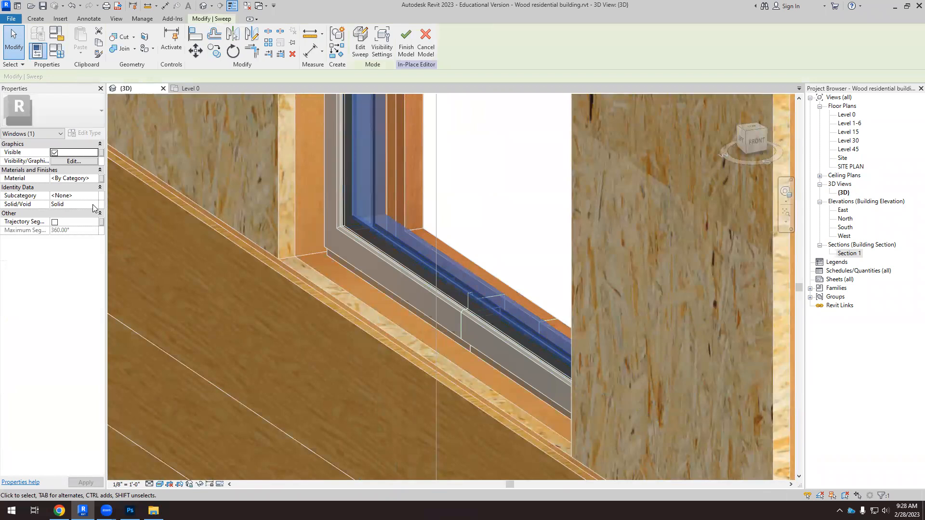
left_click(98, 179)
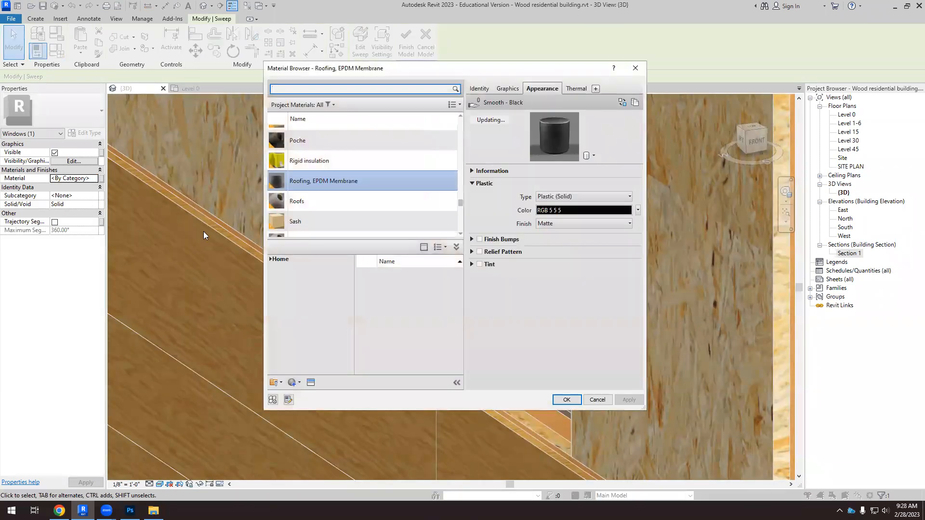
type("alumu")
key("BackSpace")
left_click(316, 147)
left_click(566, 399)
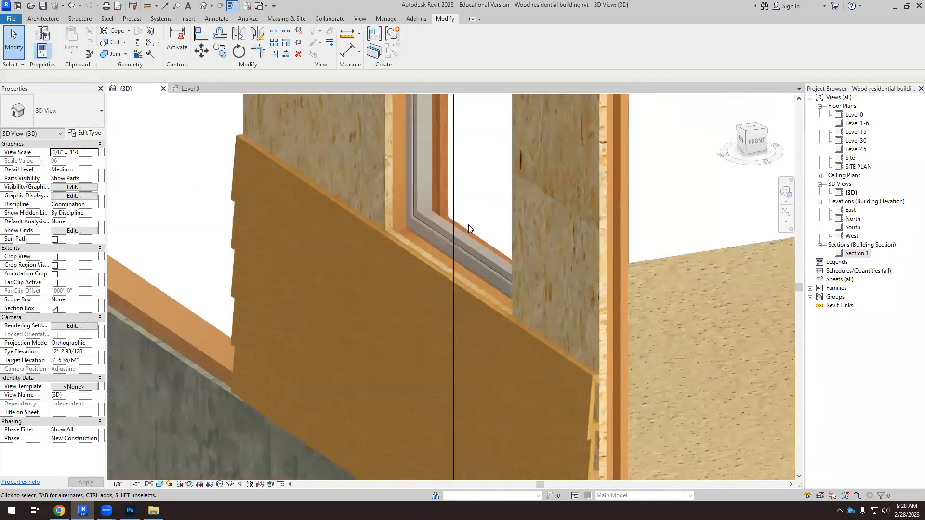
Review the finished window frame from the interior and exterior sides of the wall, including the whole cut section.
middle_click_drag(468, 225, 491, 180, "shift")
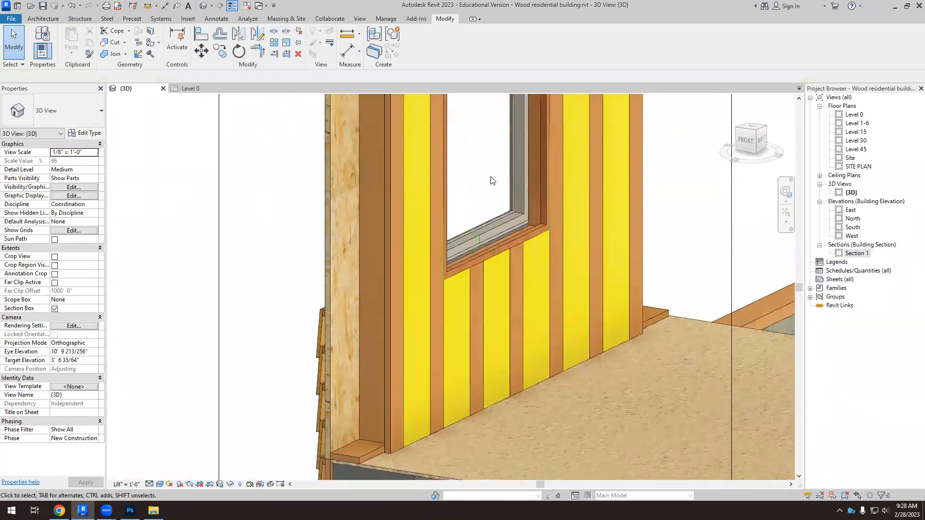
scroll(502, 237, "up", 5)
scroll(487, 224, "down", 4)
middle_click_drag(486, 224, 453, 292, "shift")
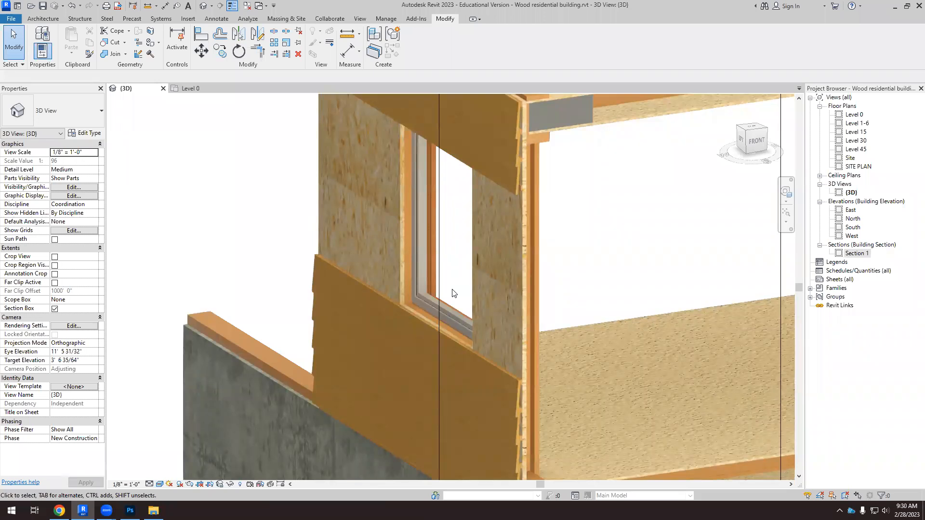
scroll(446, 284, "up", 2)
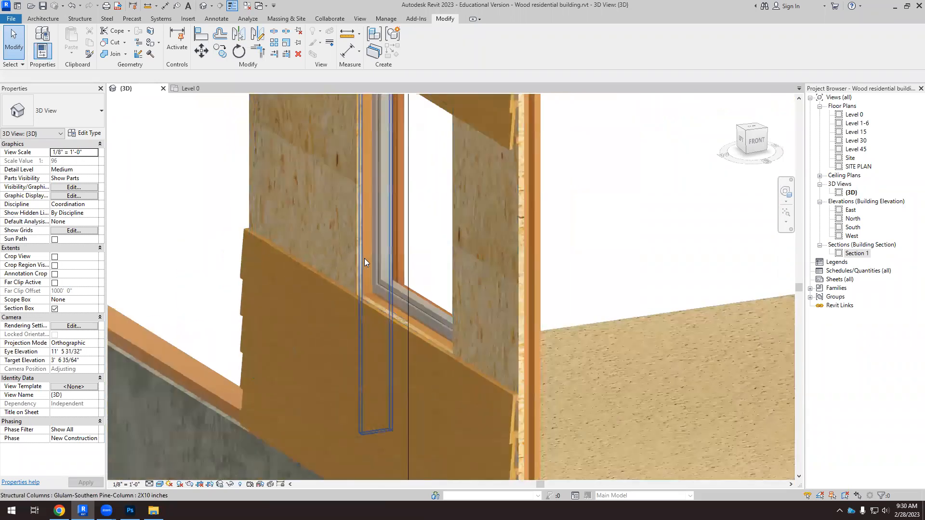
scroll(364, 259, "down", 3)
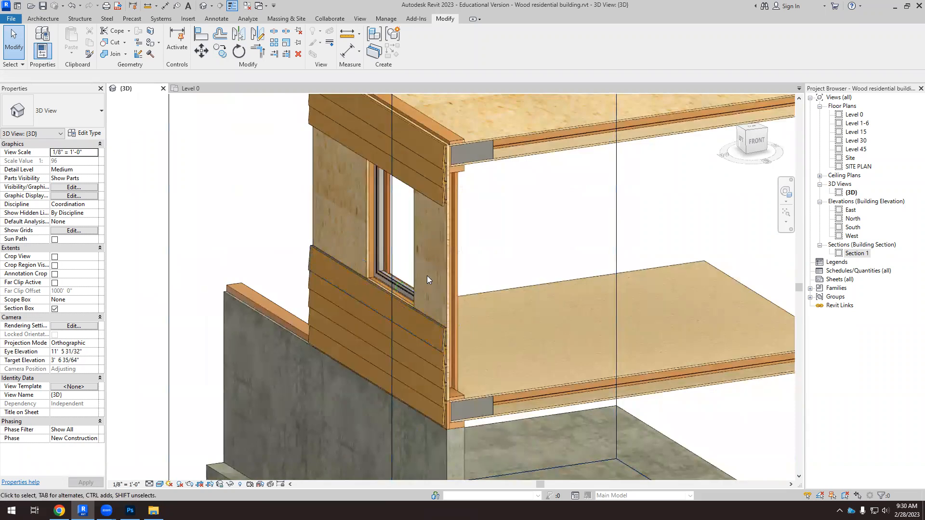
scroll(427, 279, "down", 4)
middle_click_drag(513, 301, 541, 301, "shift")
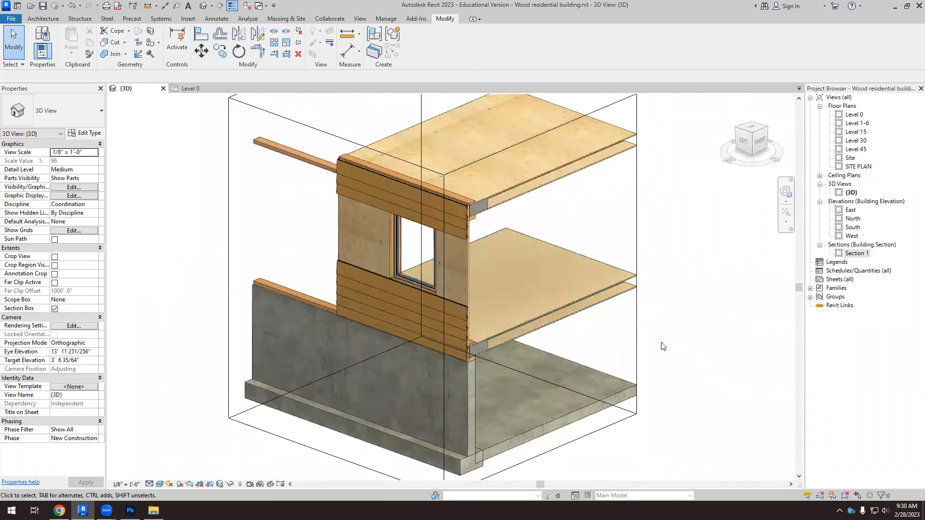
Pull the section box's front face back so it cuts through the window, and view the sill from the front.
left_click(637, 348)
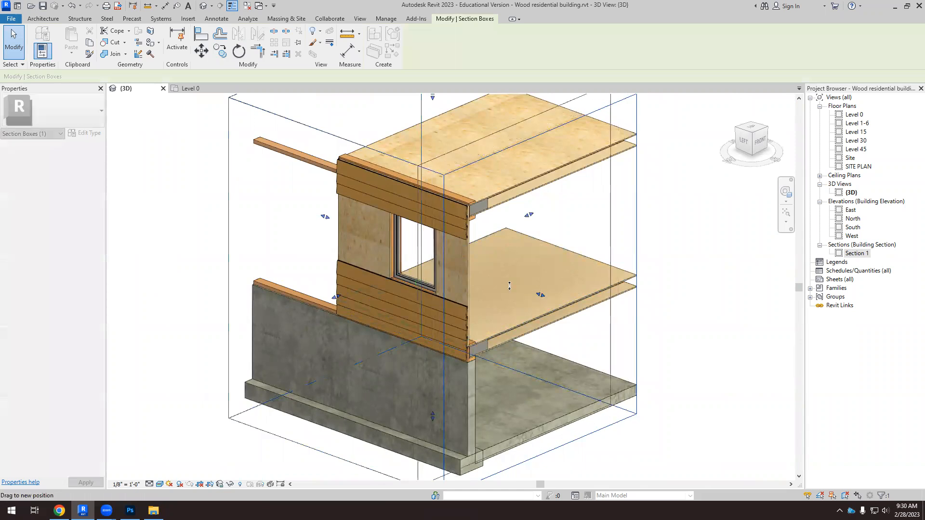
left_click_drag(509, 286, 508, 286)
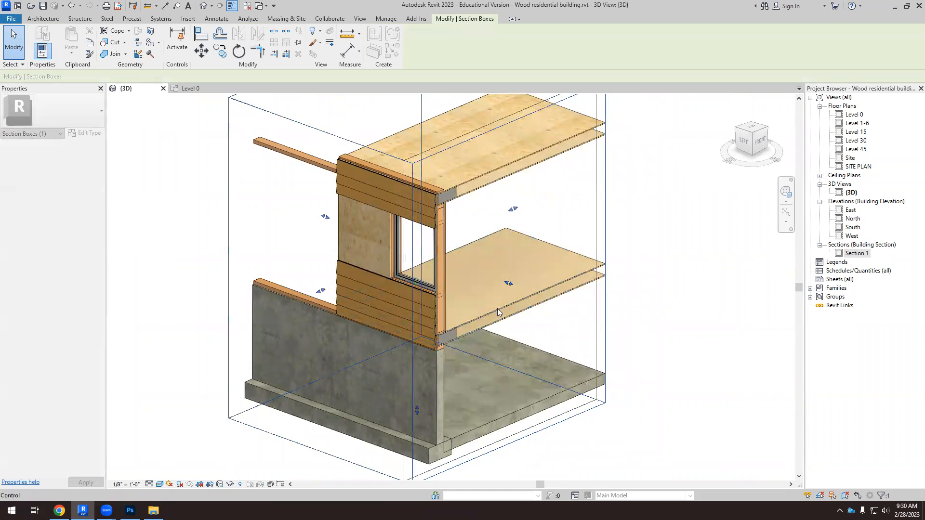
left_click(761, 146)
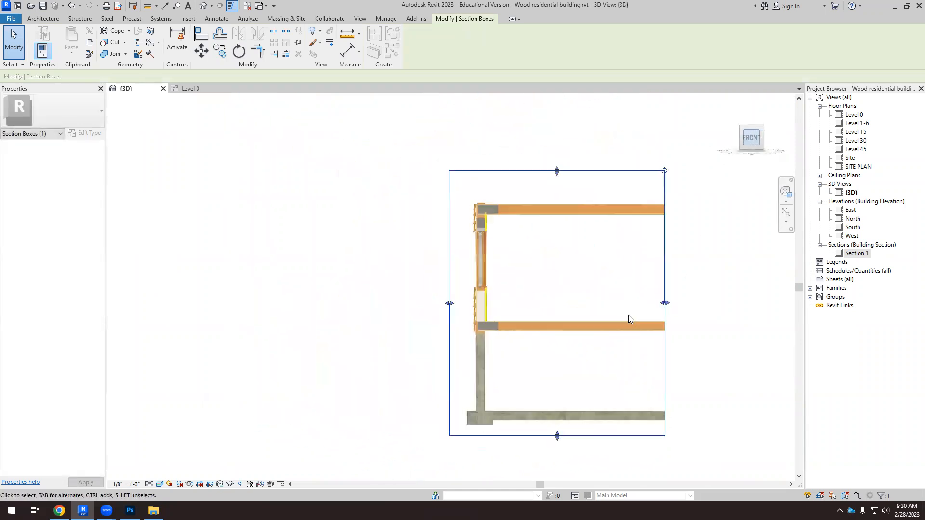
scroll(441, 247, "up", 8)
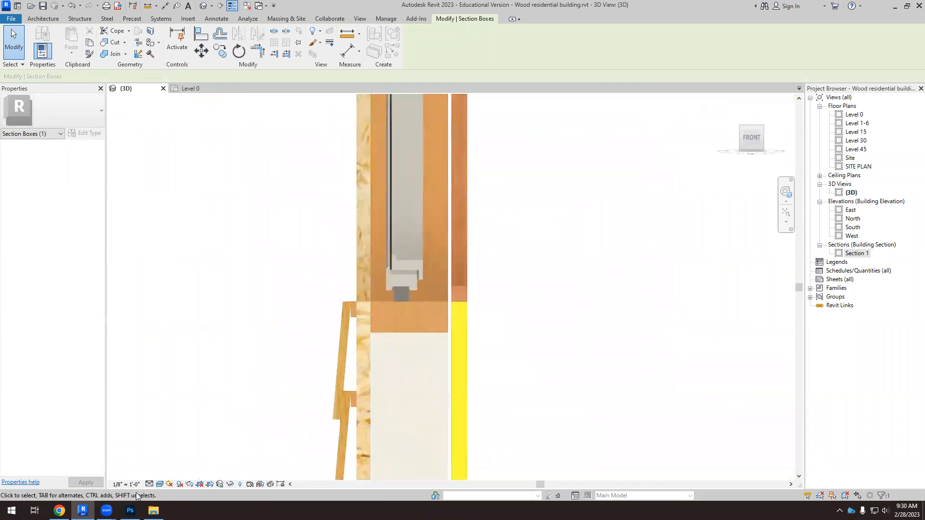
Set the view's visual style to Hidden Line and examine the joint between the window frame and the sill.
left_click(159, 484)
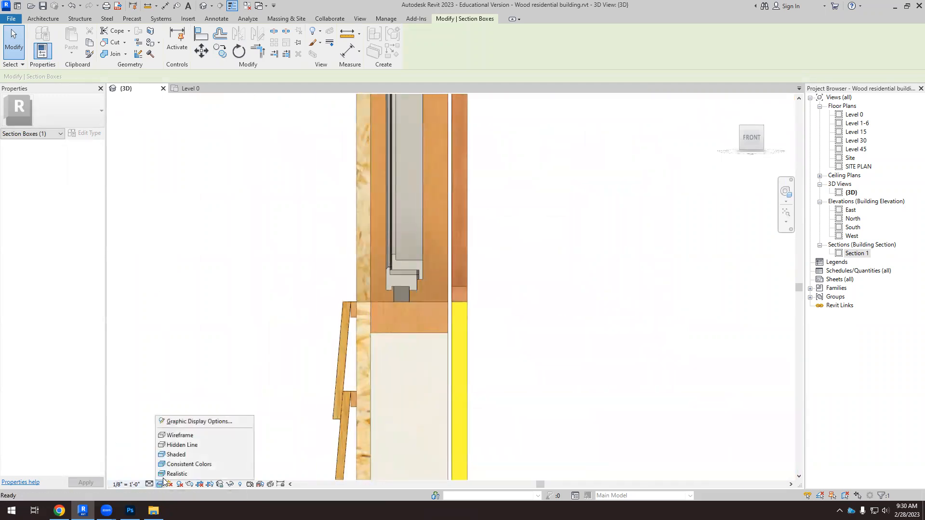
left_click(175, 445)
scroll(383, 251, "up", 5)
scroll(410, 386, "up", 7)
scroll(448, 275, "down", 8)
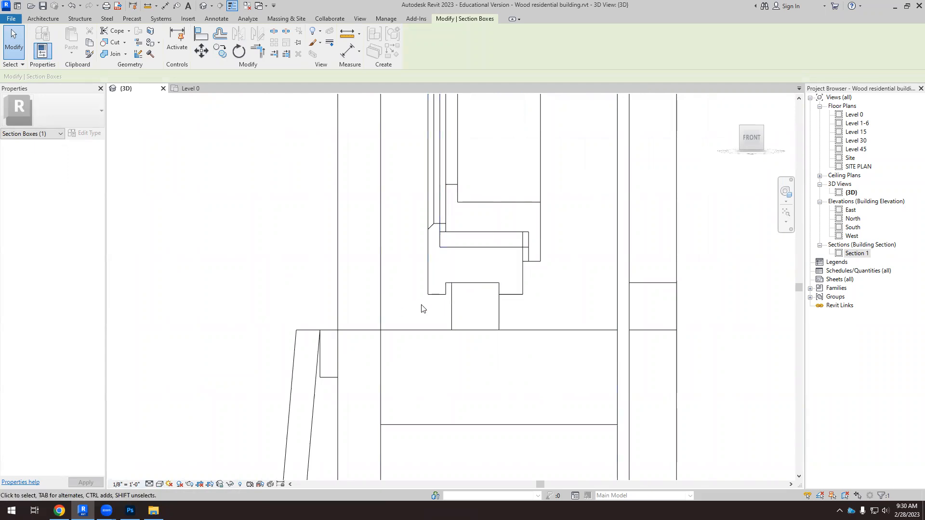
scroll(317, 294, "down", 3)
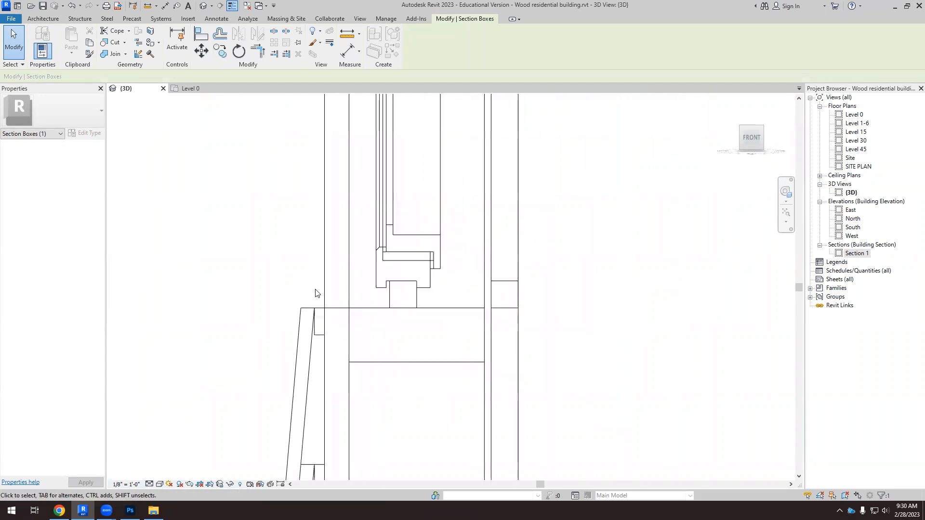
scroll(359, 303, "up", 3)
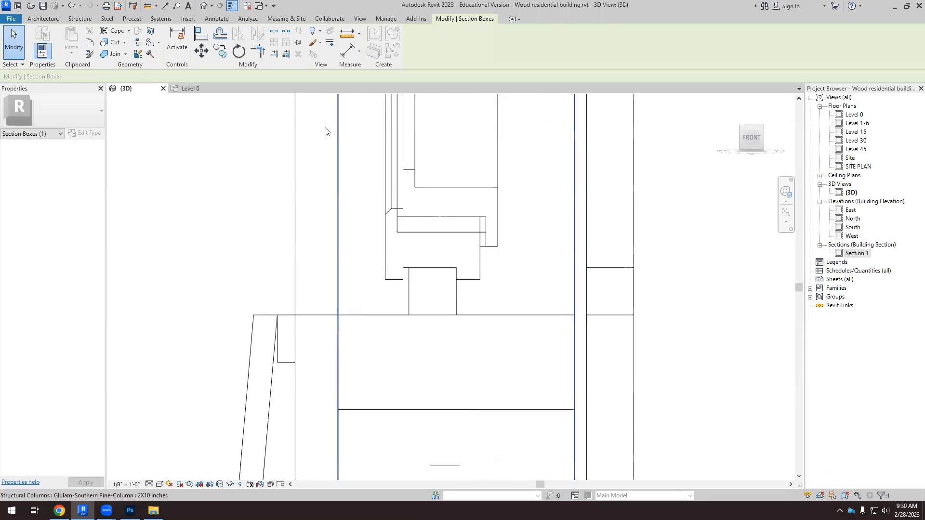
Set a reference plane as the active work plane for drawing in the front view.
left_click(44, 18)
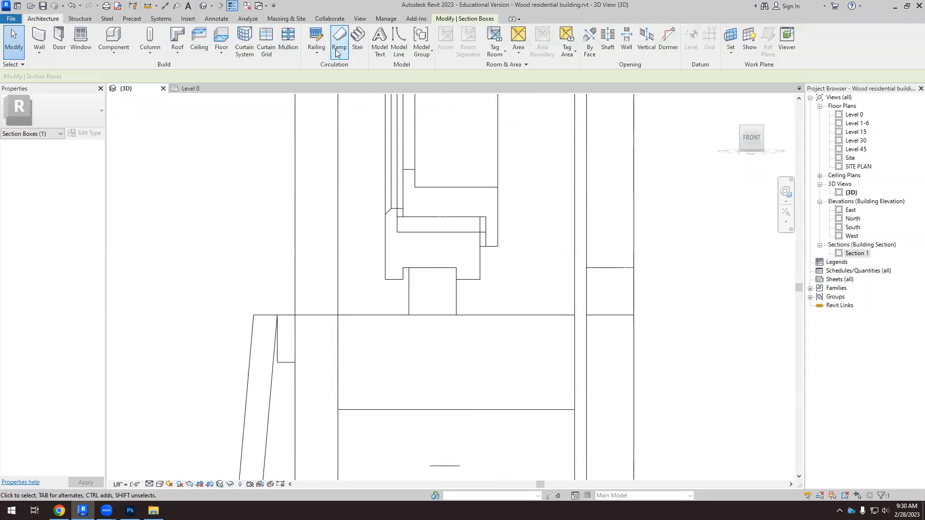
left_click(730, 42)
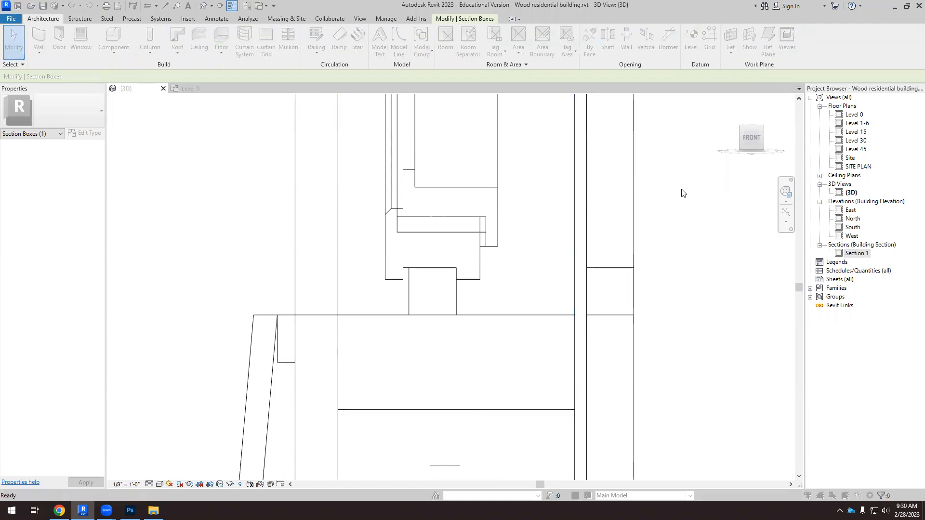
left_click(437, 312)
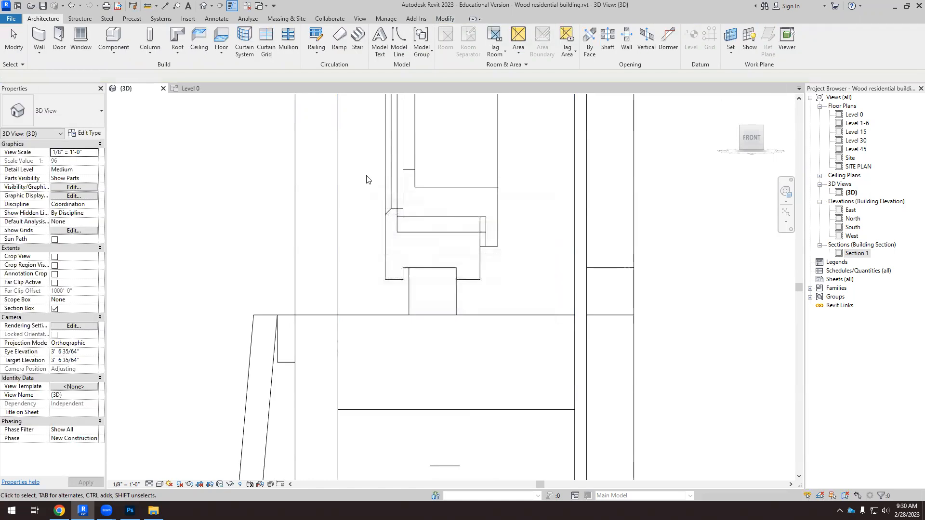
Draw chained model lines from the notch under the frame: 3/4 inch down, sloping outward past the siding, and 2 1/4 inches down.
left_click(396, 41)
scroll(387, 294, "up", 3)
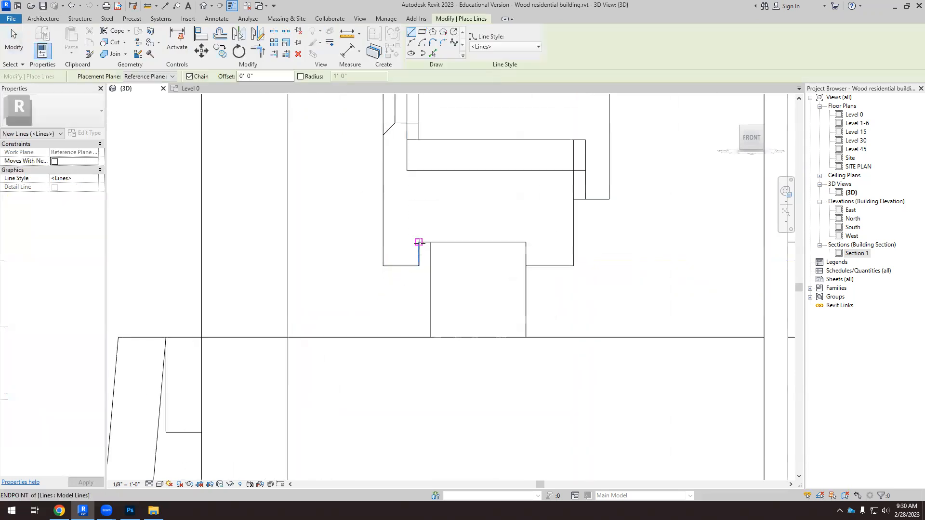
left_click(419, 242)
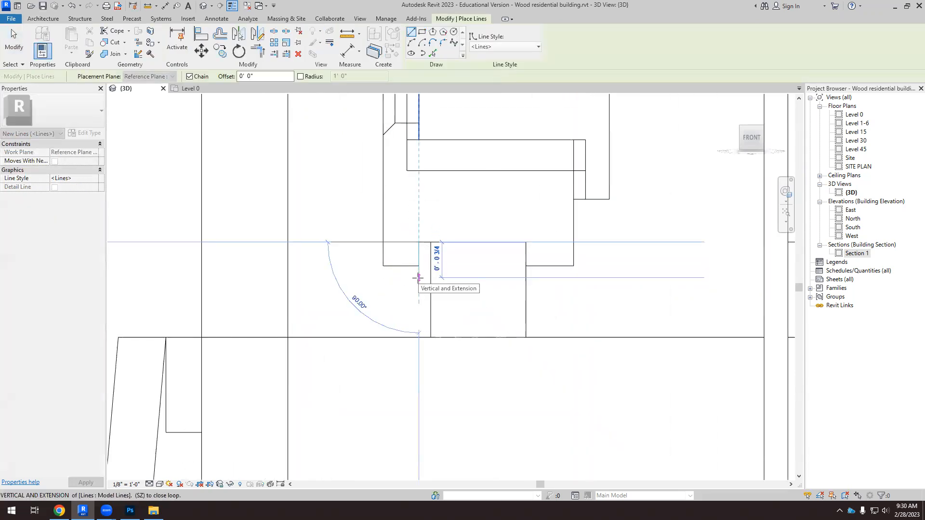
left_click(418, 278)
scroll(424, 272, "down", 2)
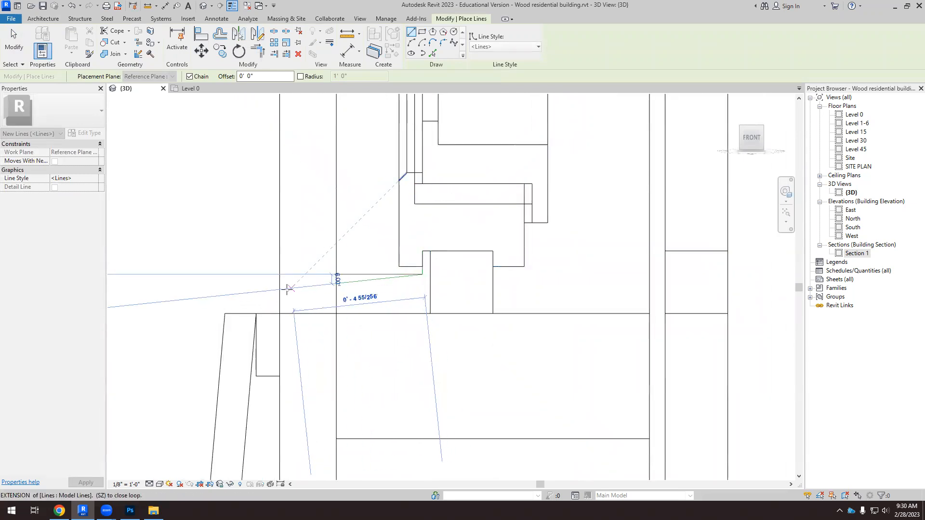
left_click(181, 295)
left_click(180, 365)
scroll(193, 364, "up", 1)
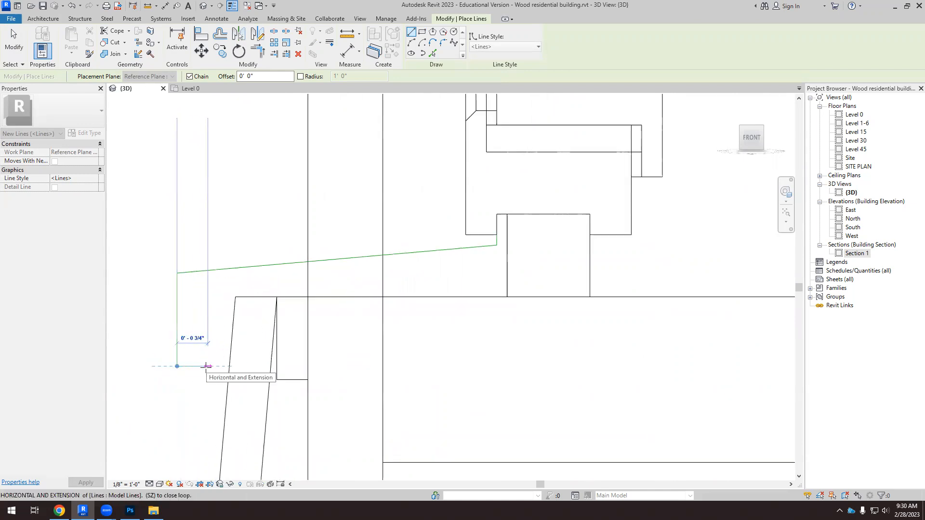
Complete the drip edge with a 3/4 inch return toward the siding, a short upturn and a short lip going back outward.
left_click(207, 366)
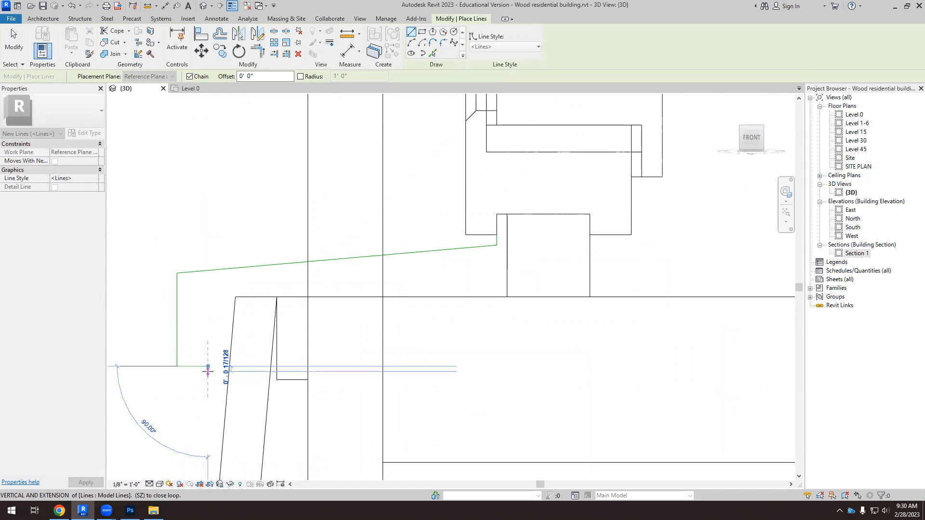
scroll(208, 375, "up", 1)
left_click(208, 349)
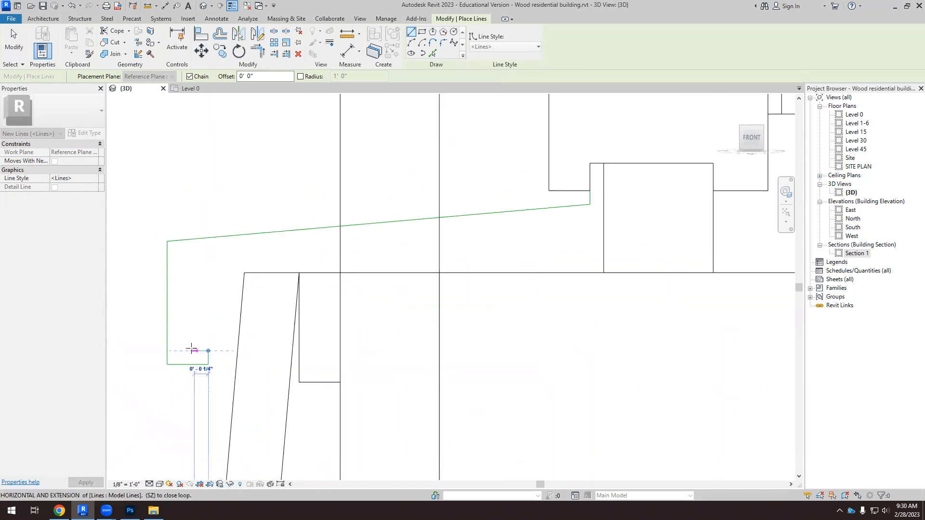
left_click(184, 350)
key("Escape")
key("Escape")
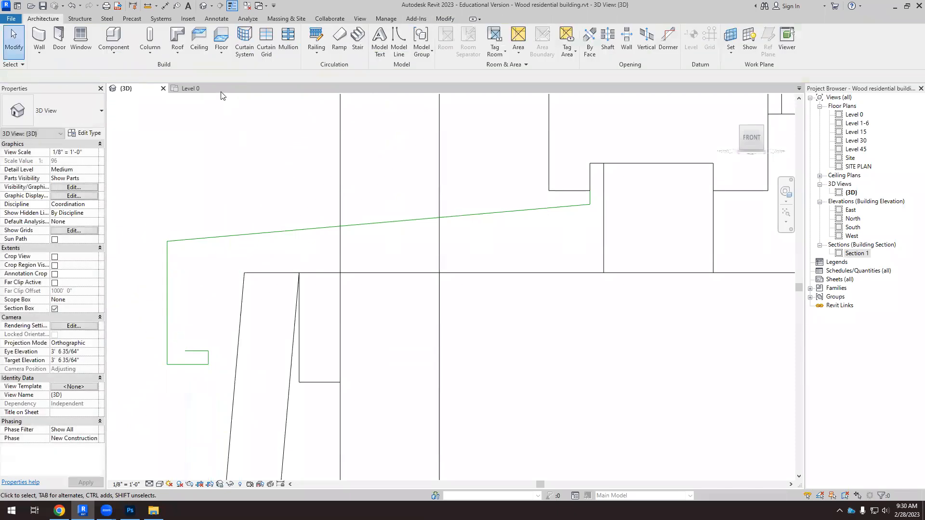
Offset copies of the outer vertical and sloping lines 1/4 inch inward and trim the inner vertical line to the lip.
left_click(167, 314)
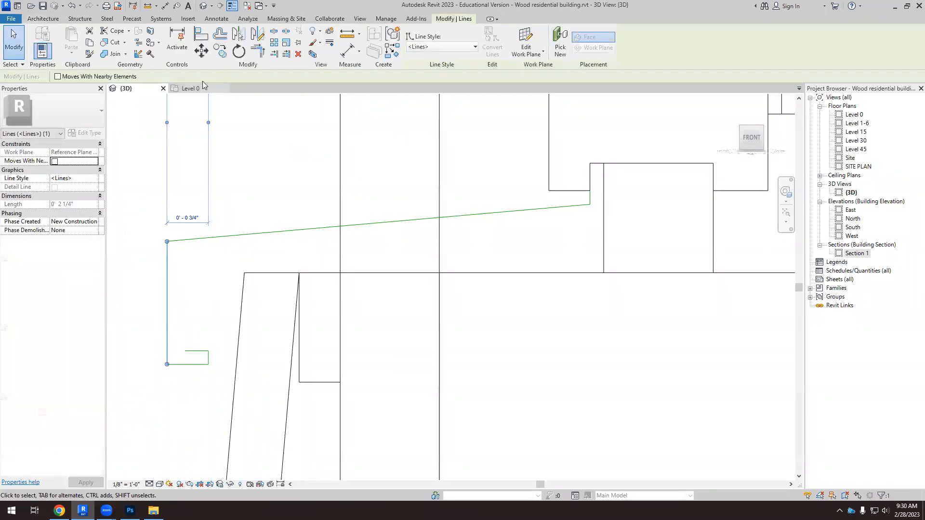
left_click(220, 35)
left_click(167, 313)
left_click(211, 242)
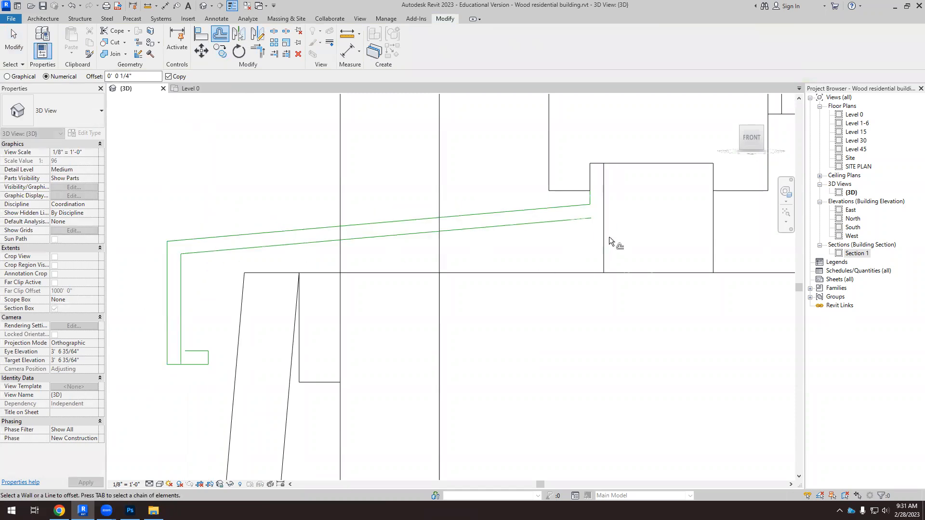
scroll(609, 238, "up", 1)
scroll(325, 242, "down", 1)
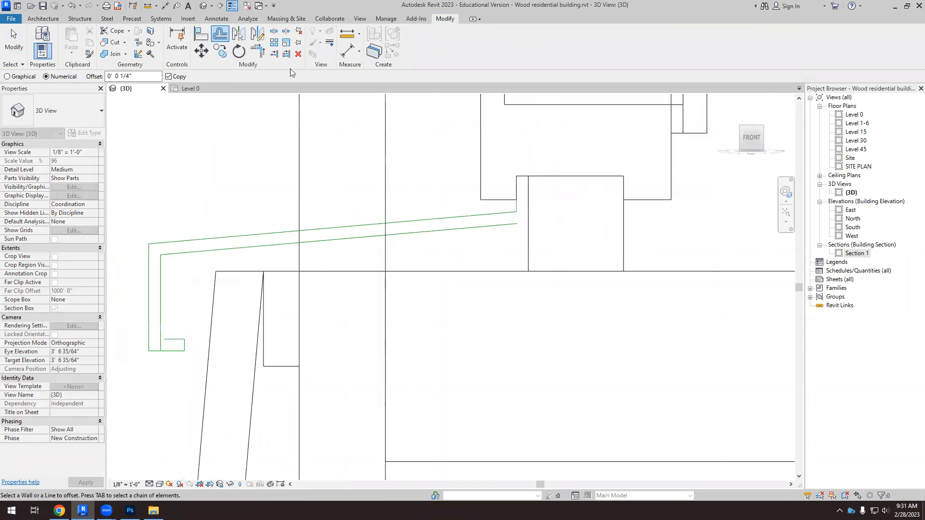
left_click(260, 51)
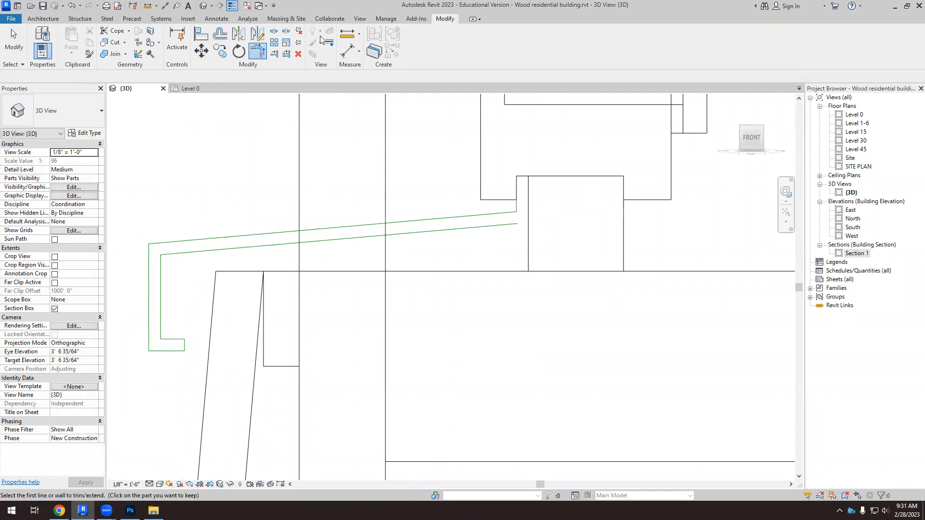
Draw a vertical model line about 0.8 inch long down from the notch's top edge, 1/4 inch inward from the profile's short upright.
left_click(43, 19)
left_click(402, 50)
scroll(522, 175, "up", 3)
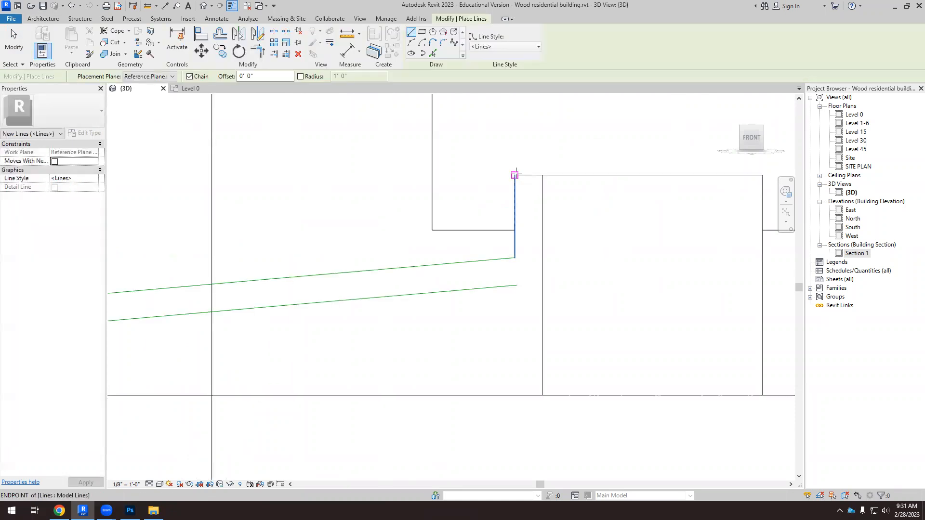
left_click(541, 175)
left_click(542, 263)
key("Escape")
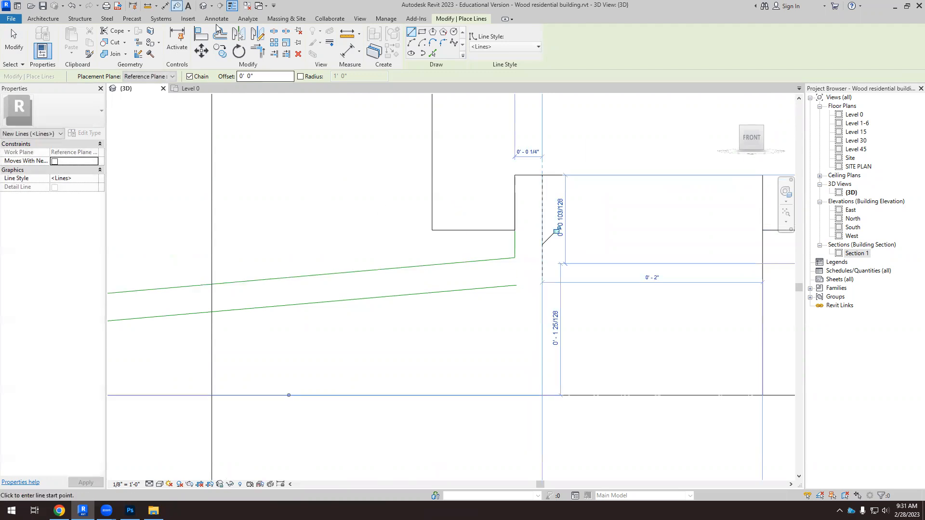
Trim the sill profile's inner sloping line to meet the vertical line set 1/4 inch inward.
left_click(264, 56)
left_click(540, 241)
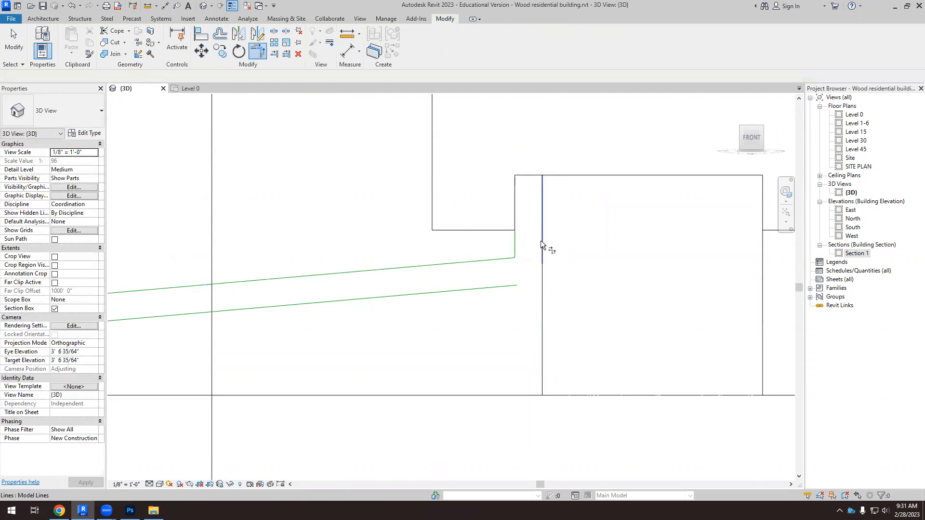
left_click(513, 287)
left_click(511, 245)
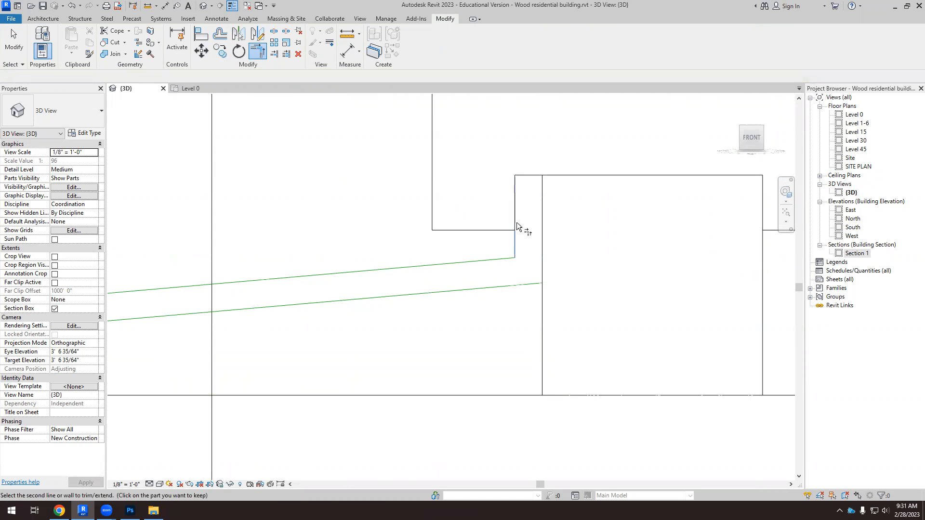
Close the top of the sill profile's upright with a 1/4 inch horizontal model line.
left_click(42, 19)
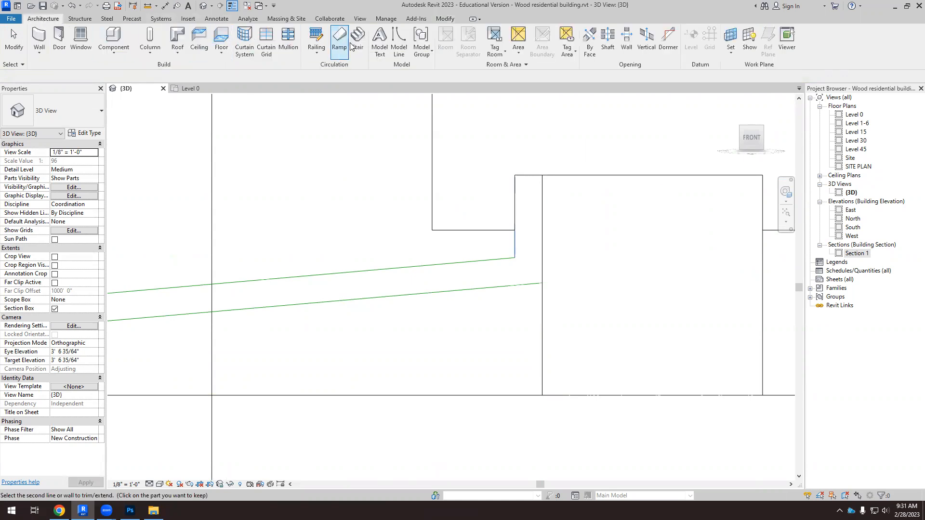
left_click(406, 47)
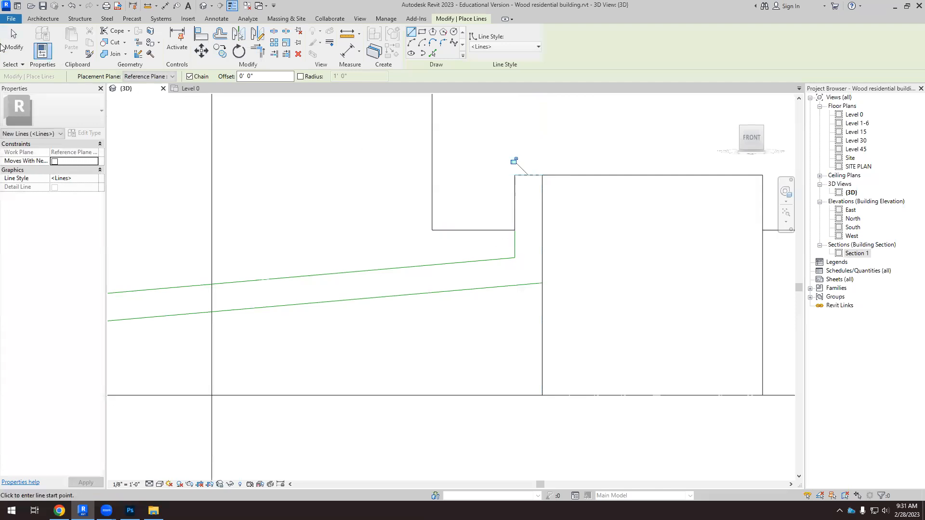
left_click(13, 41)
Switch the 3D view to Wireframe and examine the sill profile against the window frame and wall from several angles.
scroll(436, 248, "up", 5)
middle_click_drag(426, 254, 624, 274, "shift")
scroll(288, 360, "up", 3)
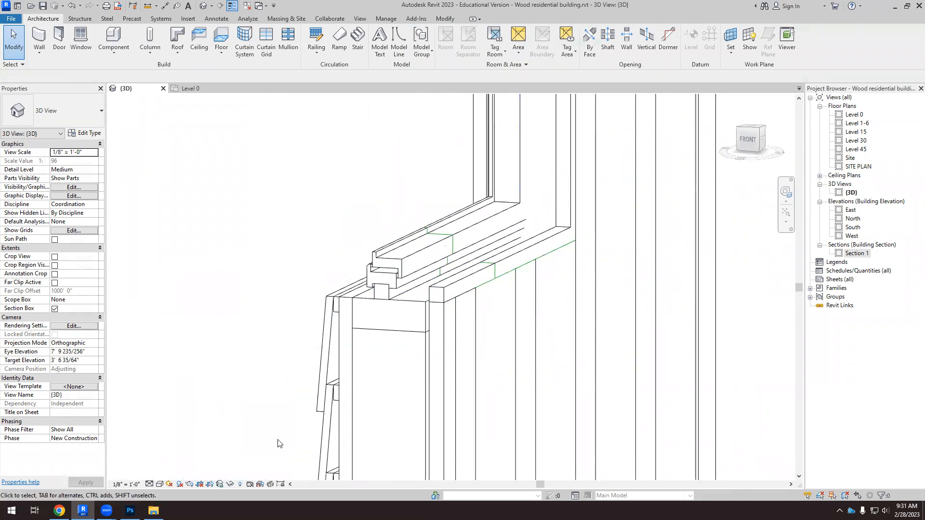
left_click(154, 485)
left_click(173, 437)
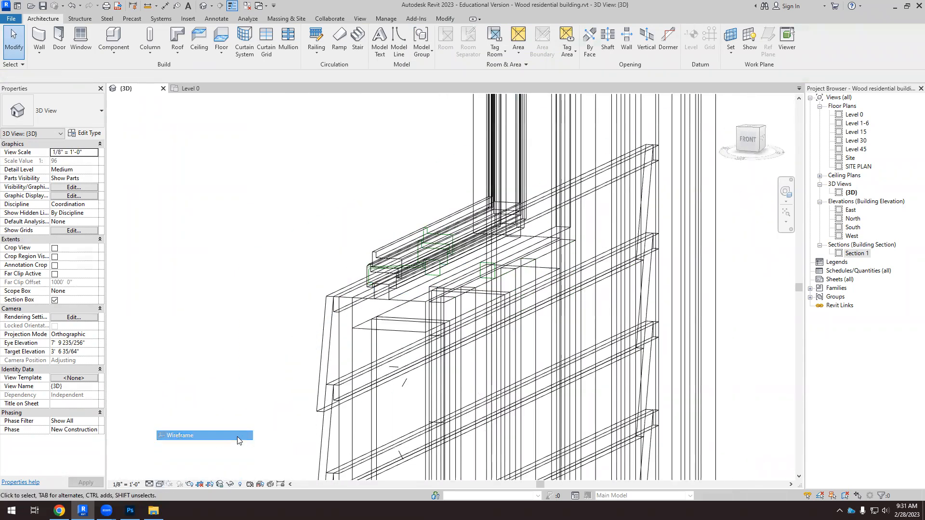
middle_click_drag(352, 329, 383, 335, "shift")
scroll(546, 320, "up", 7)
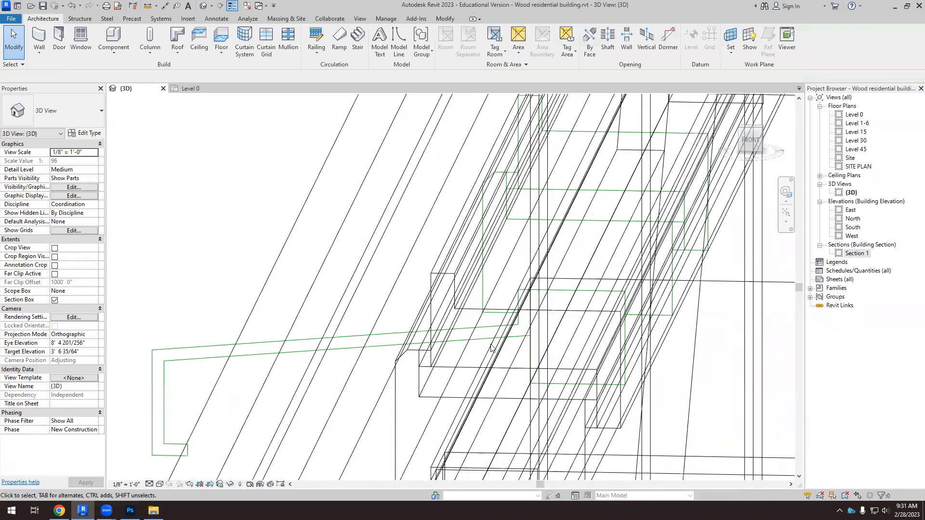
middle_click_drag(525, 314, 547, 303, "shift")
scroll(626, 289, "down", 3)
scroll(645, 288, "up", 1)
scroll(626, 265, "down", 4)
middle_click_drag(619, 262, 388, 395, "shift")
scroll(378, 277, "down", 4)
scroll(373, 274, "down", 2)
left_click(371, 275)
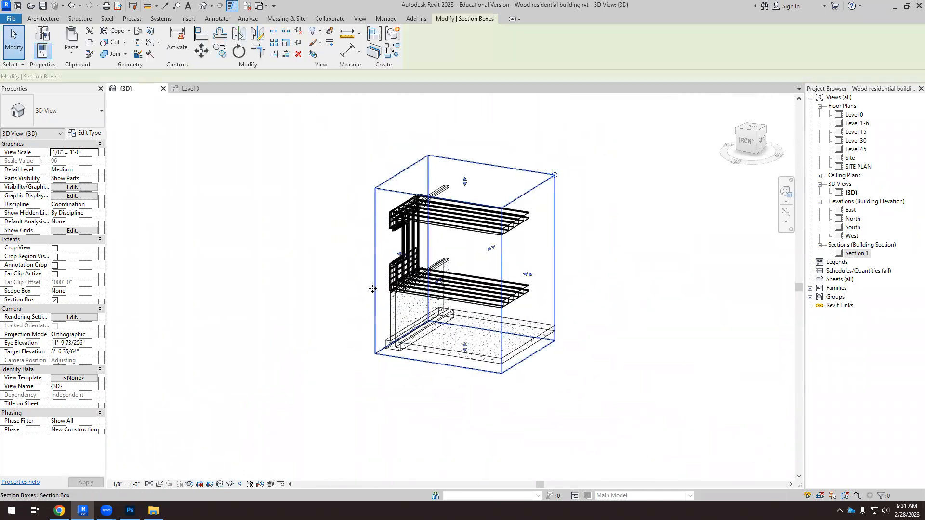
scroll(374, 285, "up", 1)
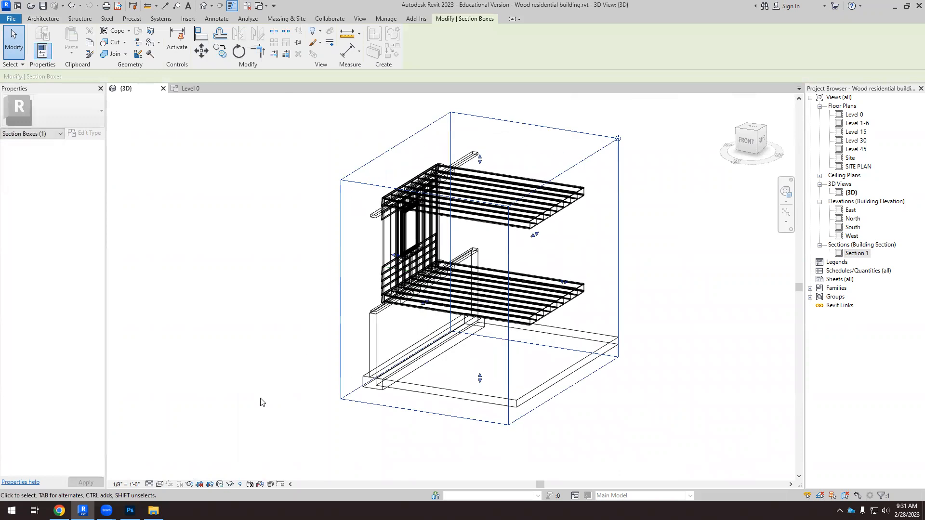
Set the 3D view's visual style to Hidden Line, deselect the section box and bring up the window's lower interior edge.
left_click(159, 484)
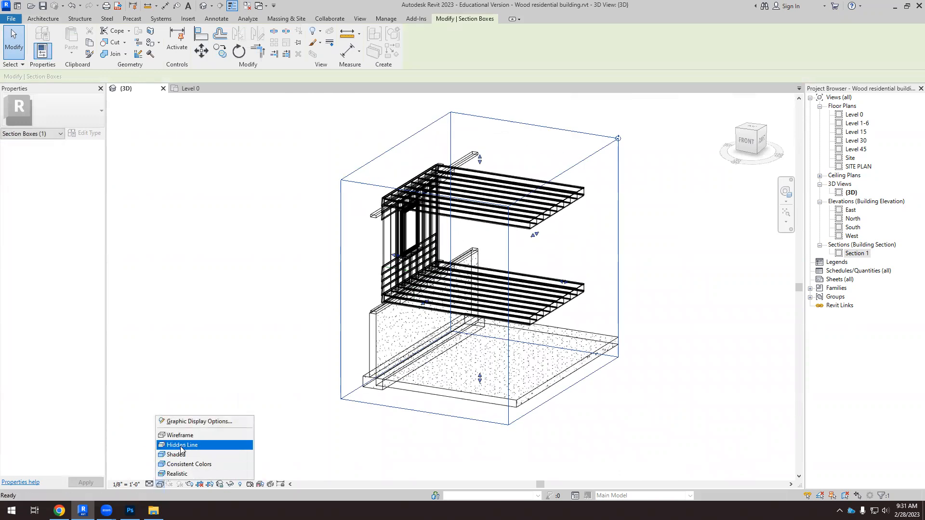
left_click(181, 445)
scroll(374, 237, "up", 4)
scroll(374, 237, "up", 2)
key("Escape")
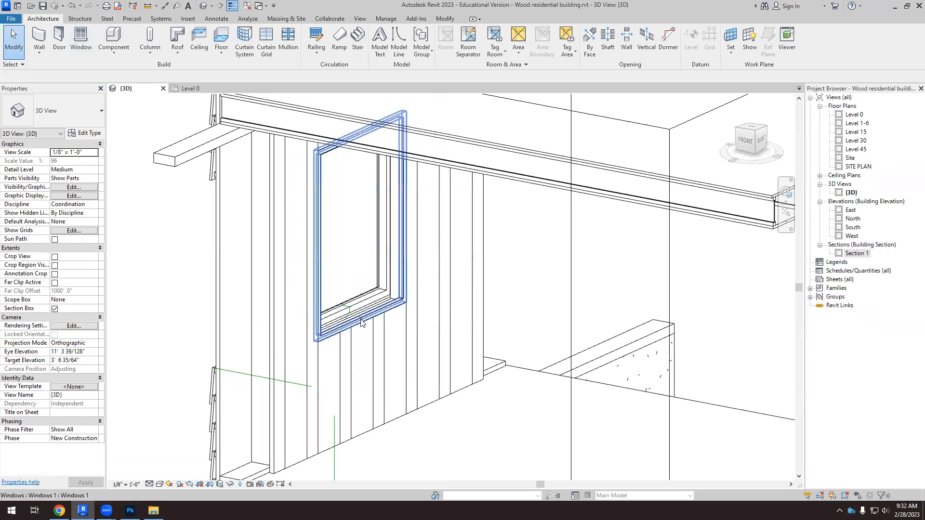
scroll(364, 309, "up", 4)
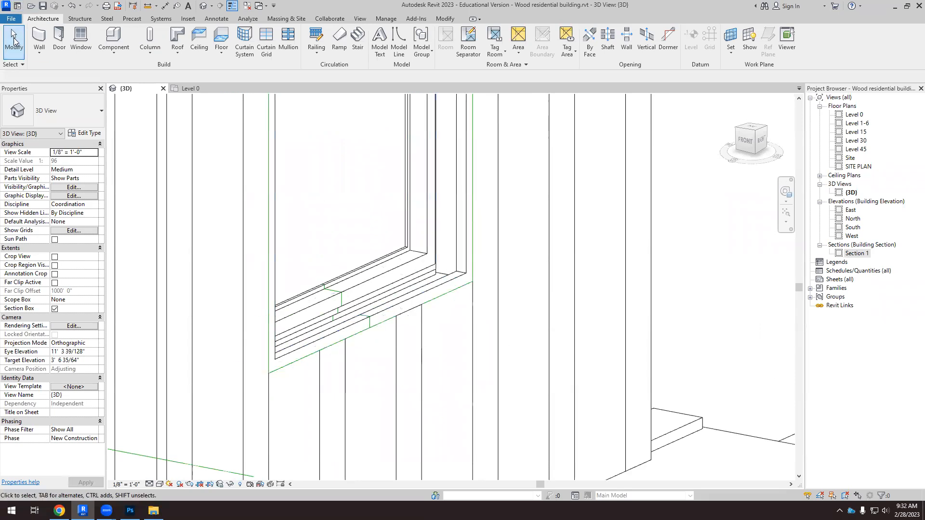
Create an in-place model in the Windows category and accept the suggested name.
left_click(115, 54)
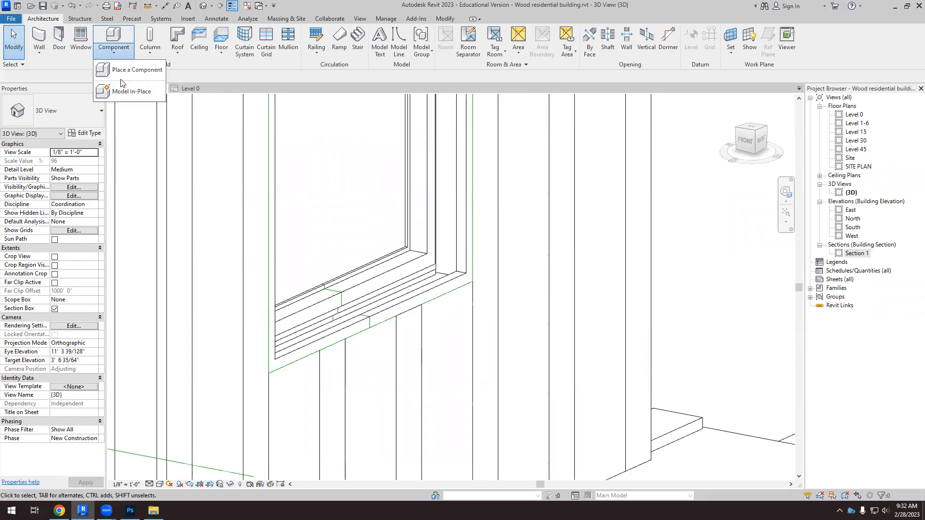
left_click(125, 91)
left_click_drag(531, 202, 500, 271)
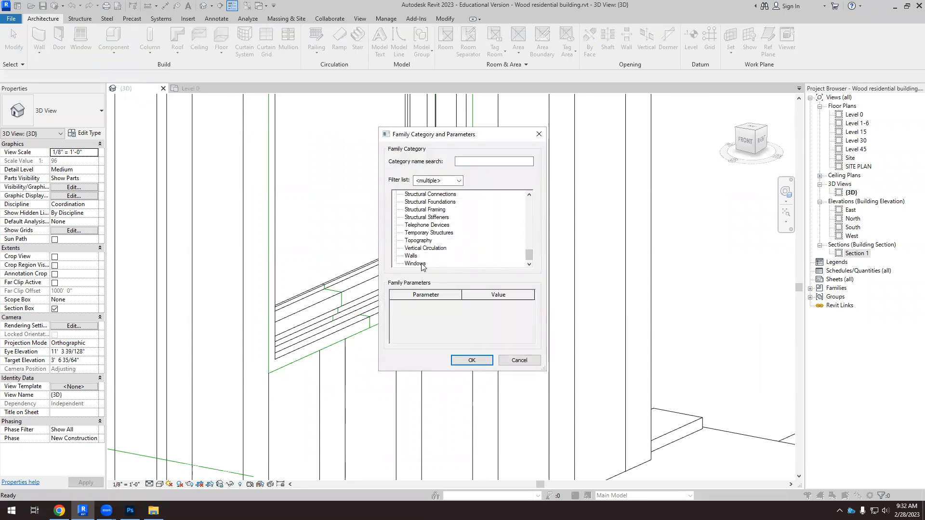
left_click(471, 360)
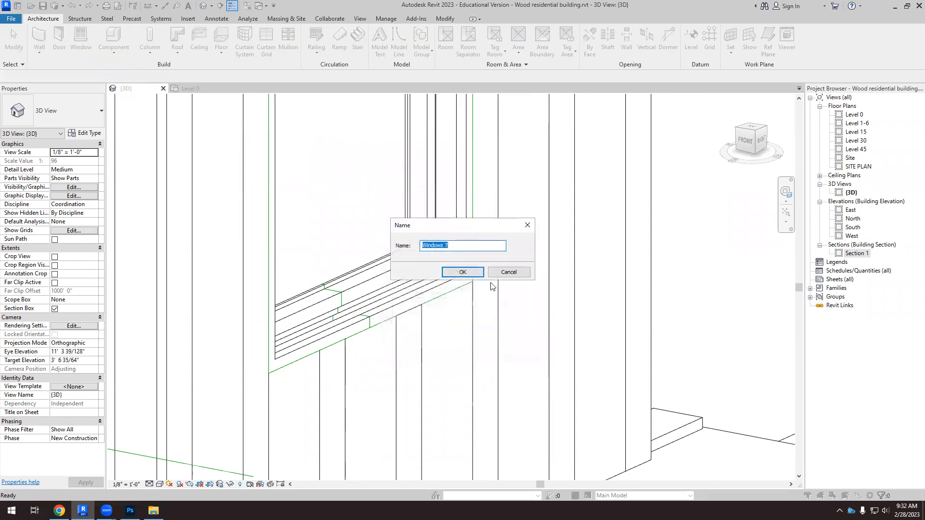
left_click(463, 272)
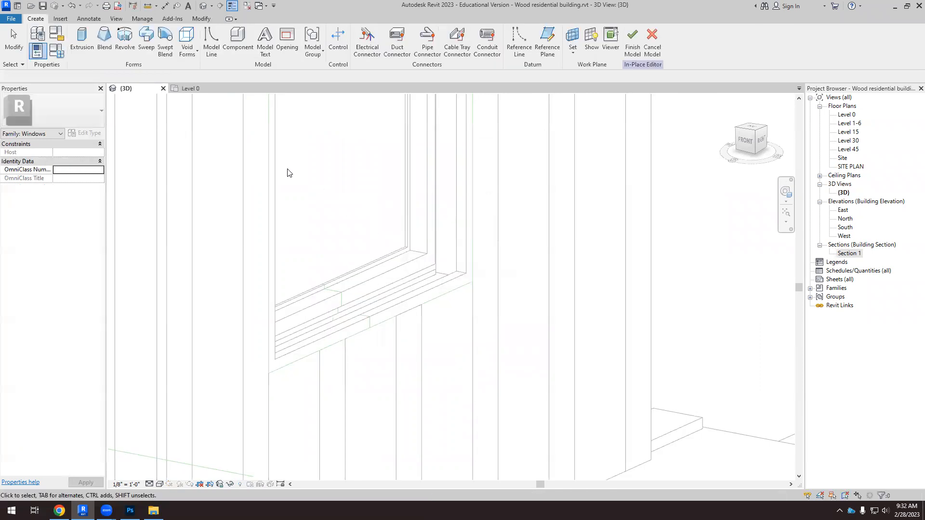
Start a sweep using the lower interior window edge as its path and open the profile sketch in Wireframe style.
left_click(146, 39)
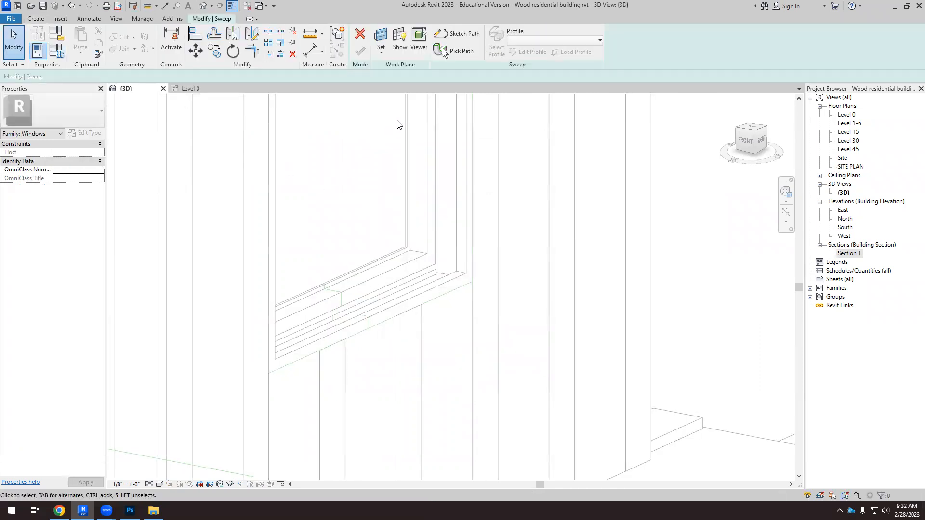
left_click(436, 299)
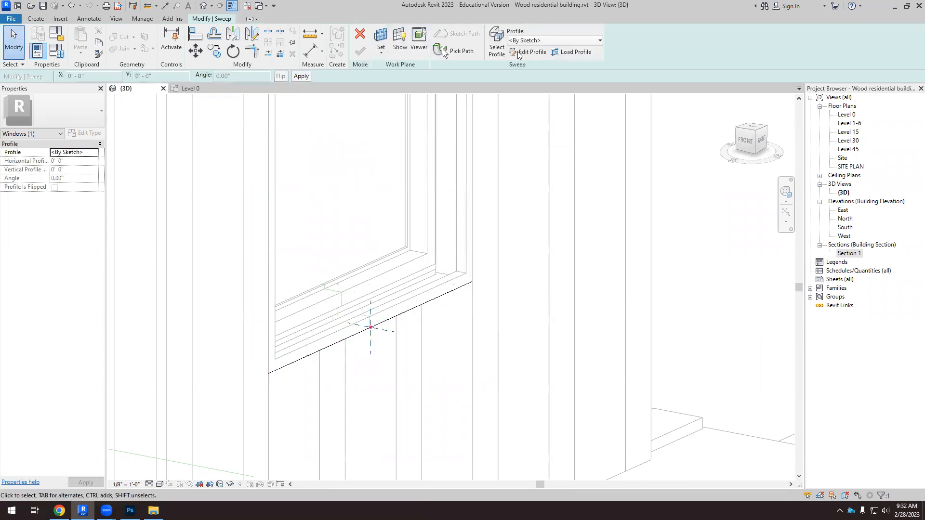
left_click(159, 484)
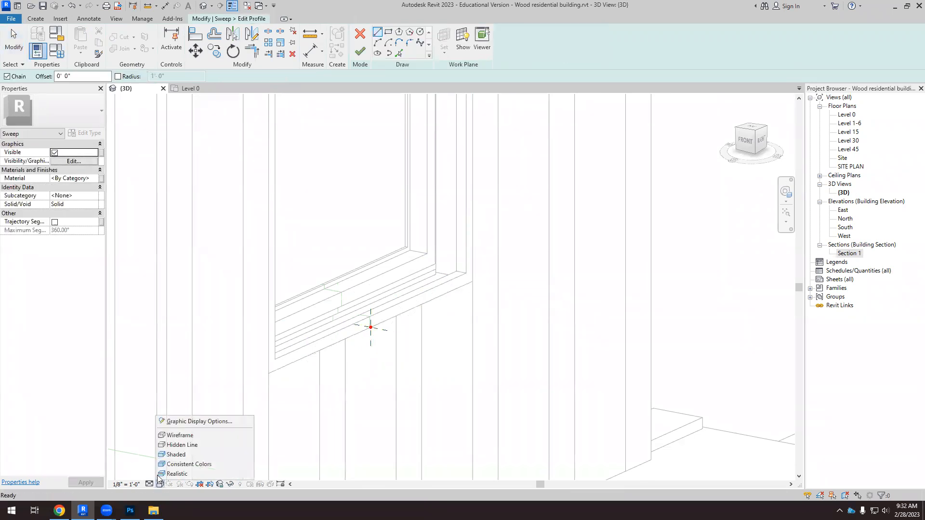
left_click(174, 435)
scroll(295, 336, "up", 6)
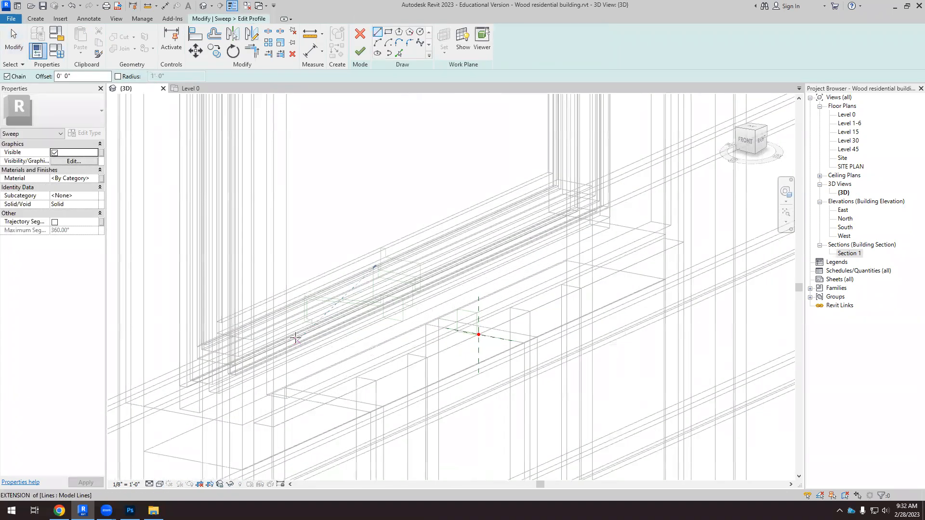
scroll(625, 206, "up", 2)
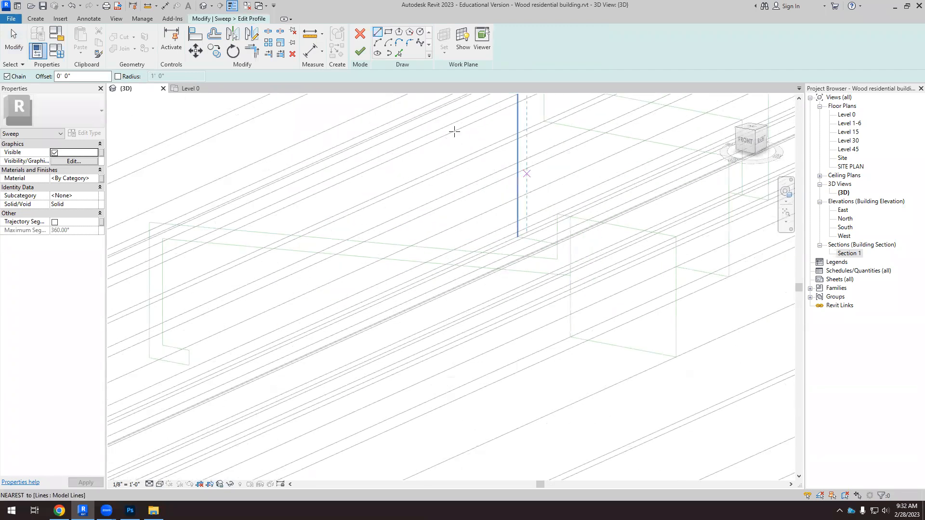
Pick the model lines of the drip edge return and lip, the inner vertical, the inner slope and the inner upright as sweep profile lines.
left_click(400, 54)
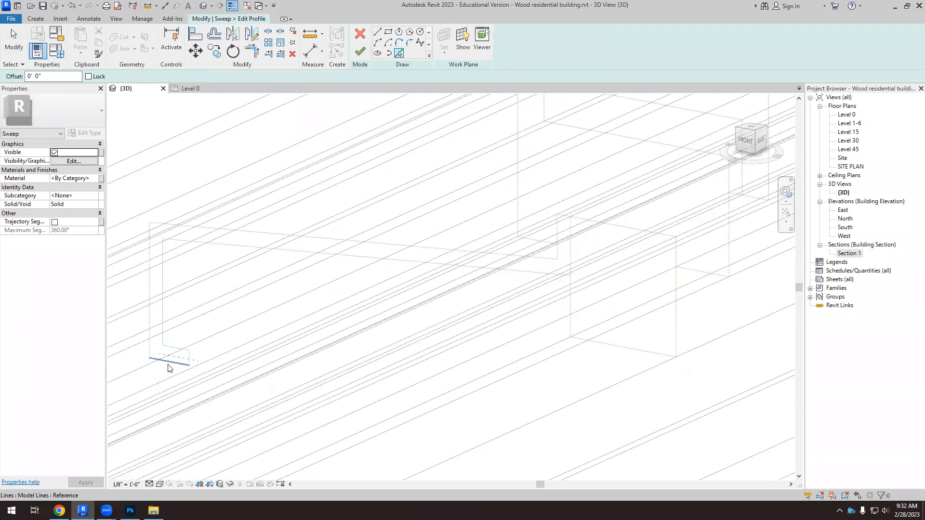
left_click(189, 354)
left_click(173, 347)
left_click(219, 247)
scroll(573, 266, "up", 2)
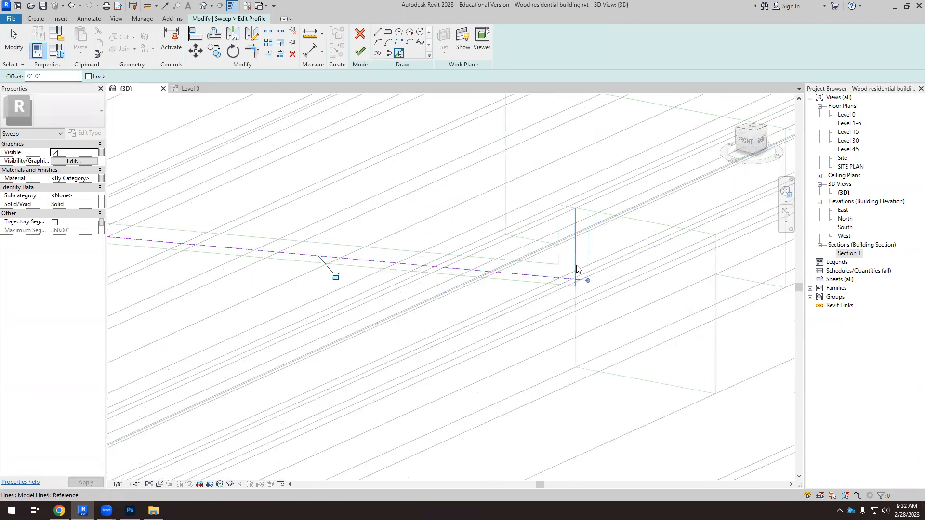
scroll(562, 204, "up", 3)
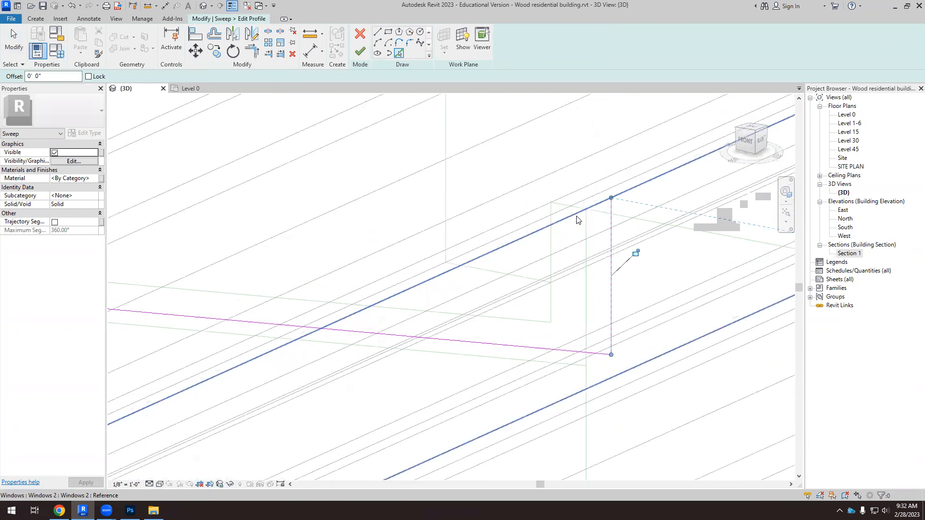
Close the sweep profile by picking the upright's top line, its outer line, the outer sloping line and the outer vertical line.
left_click(561, 206)
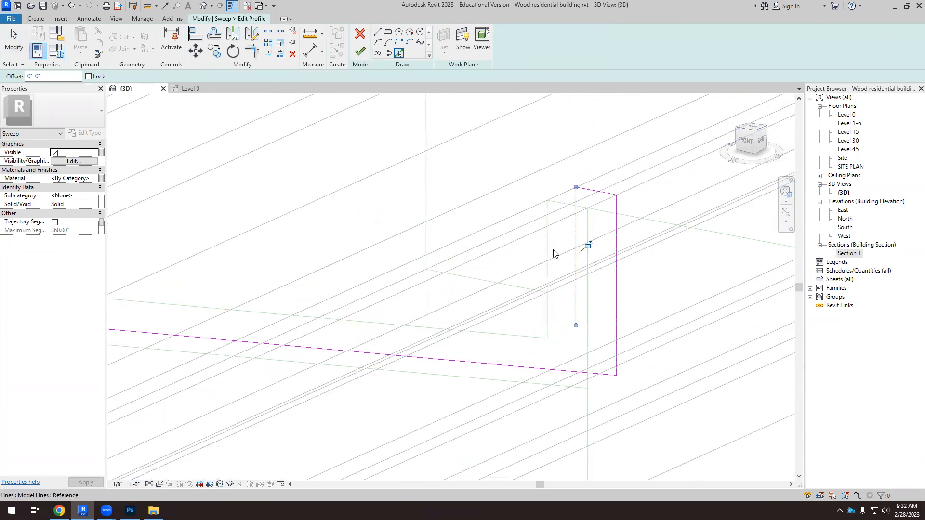
scroll(607, 214, "down", 1)
left_click(543, 296)
scroll(650, 272, "down", 2)
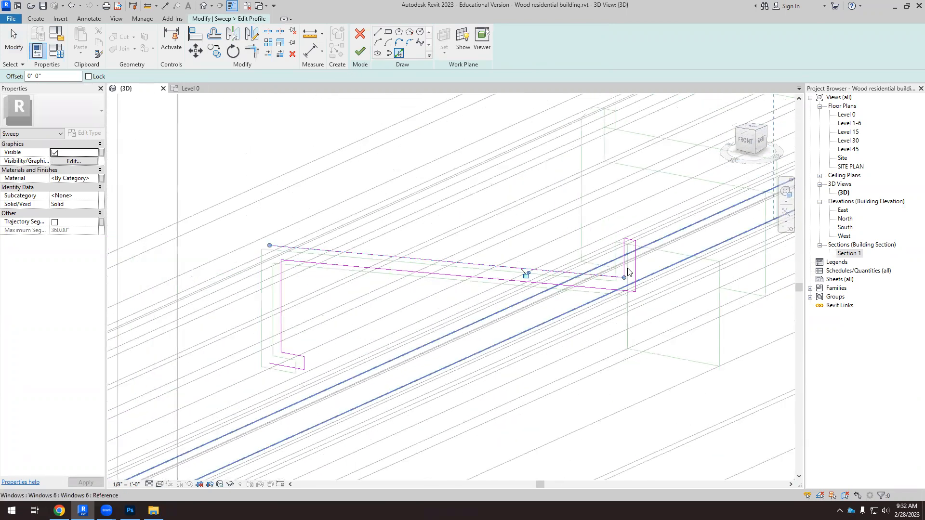
scroll(628, 269, "down", 1)
scroll(297, 293, "up", 2)
left_click(313, 269)
scroll(339, 375, "up", 3)
scroll(266, 301, "down", 3)
scroll(326, 331, "down", 2)
scroll(313, 301, "down", 3)
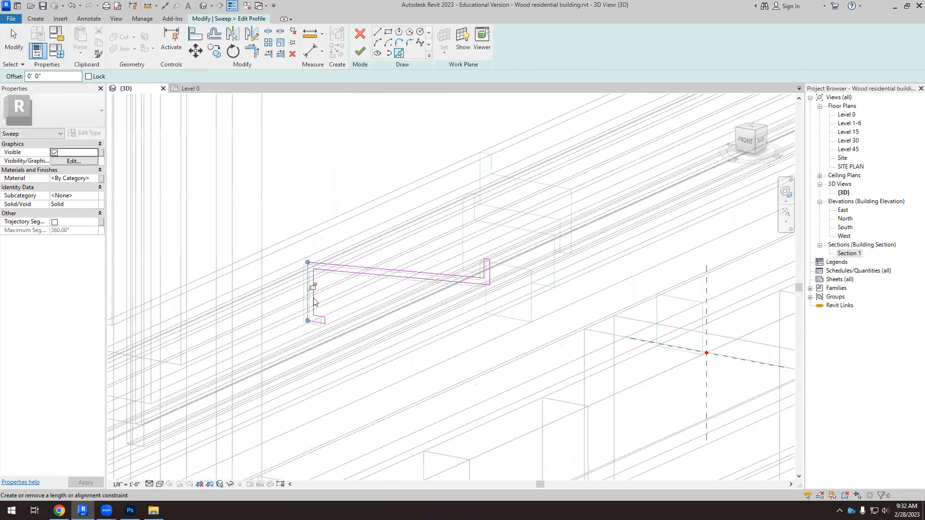
Finish the profile sketch, the sill sweep and the in-place model.
left_click(360, 52)
left_click(361, 54)
scroll(370, 132, "up", 2)
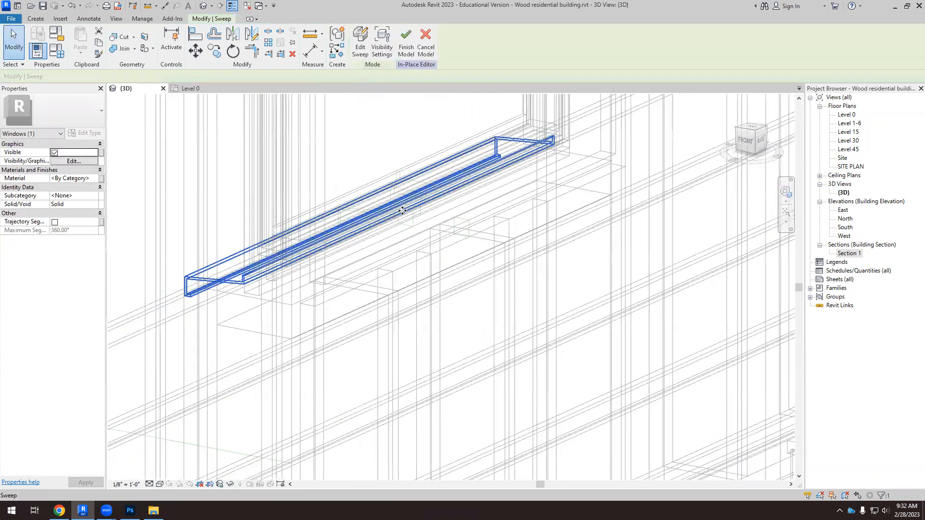
scroll(155, 200, "down", 3)
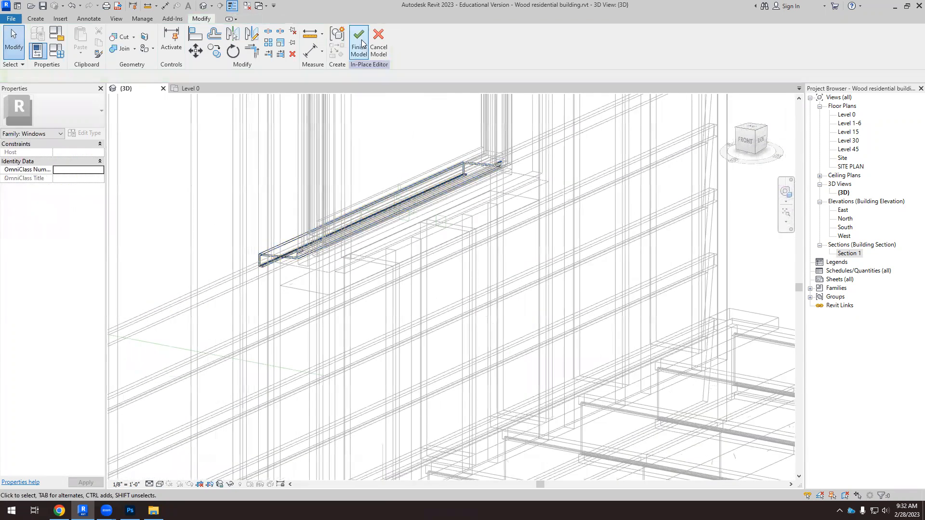
left_click(360, 47)
Set the 3D view's visual style to Realistic with the exterior side of the window sill in view.
middle_click_drag(420, 197, 227, 460, "shift")
left_click(159, 485)
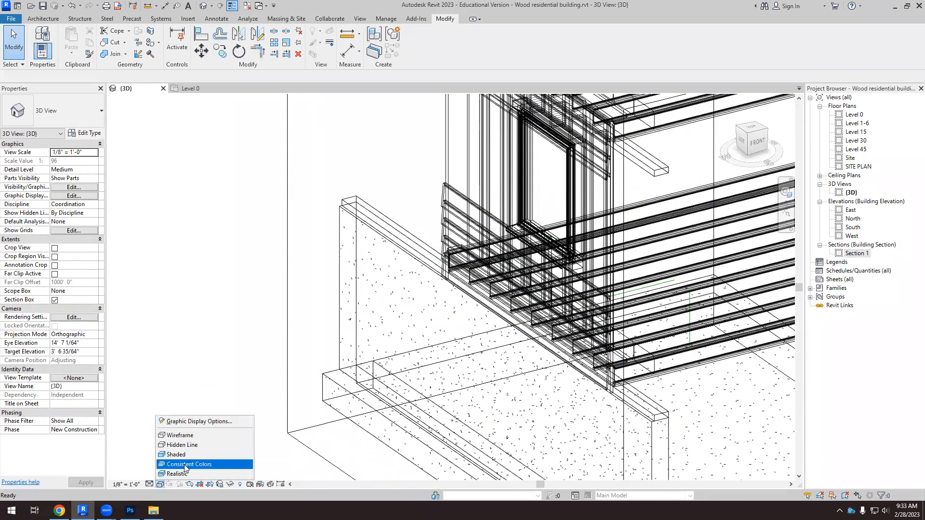
left_click(182, 473)
scroll(578, 270, "up", 4)
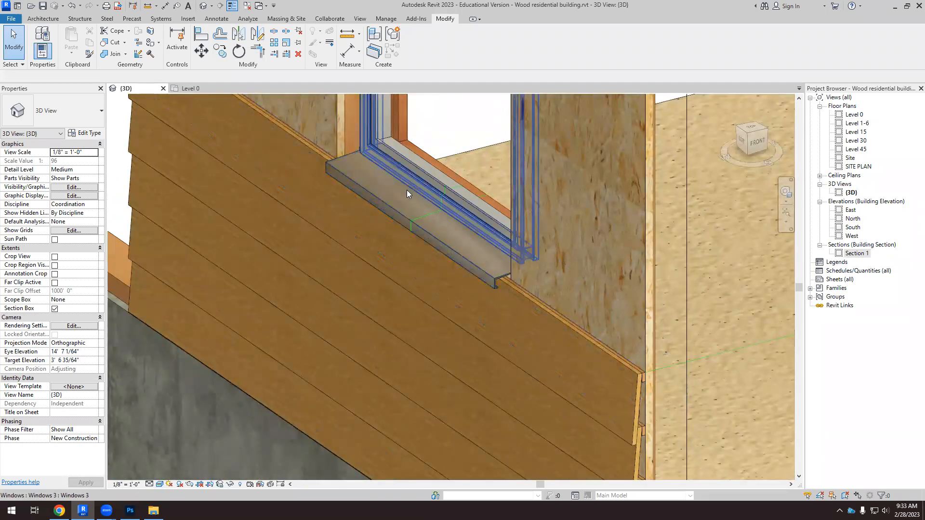
Examine the exterior sill's ends, slope and fit against the siding and window frame.
middle_click_drag(273, 218, 374, 192, "shift")
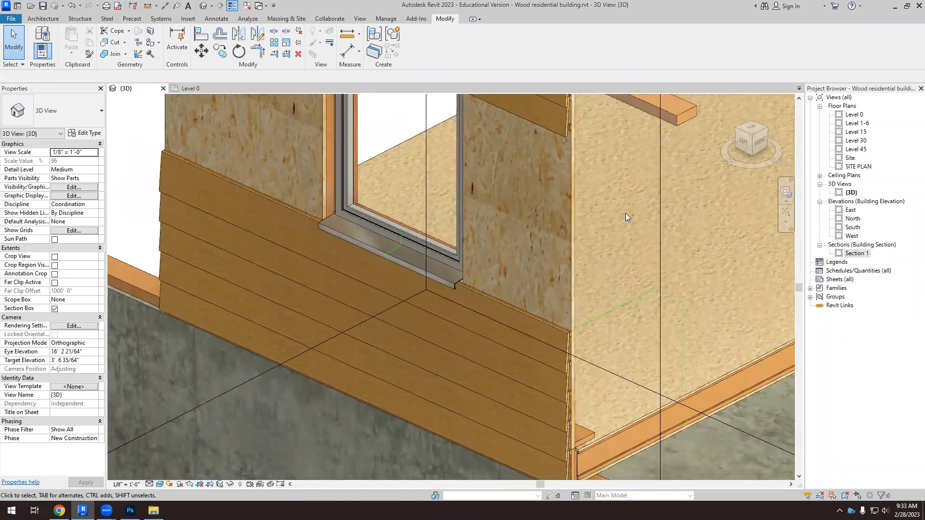
scroll(349, 272, "up", 5)
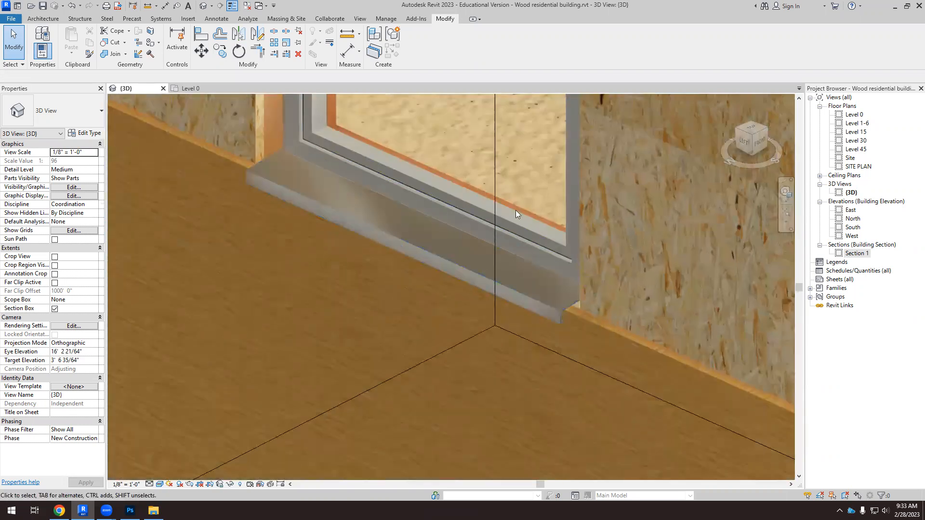
scroll(393, 195, "up", 3)
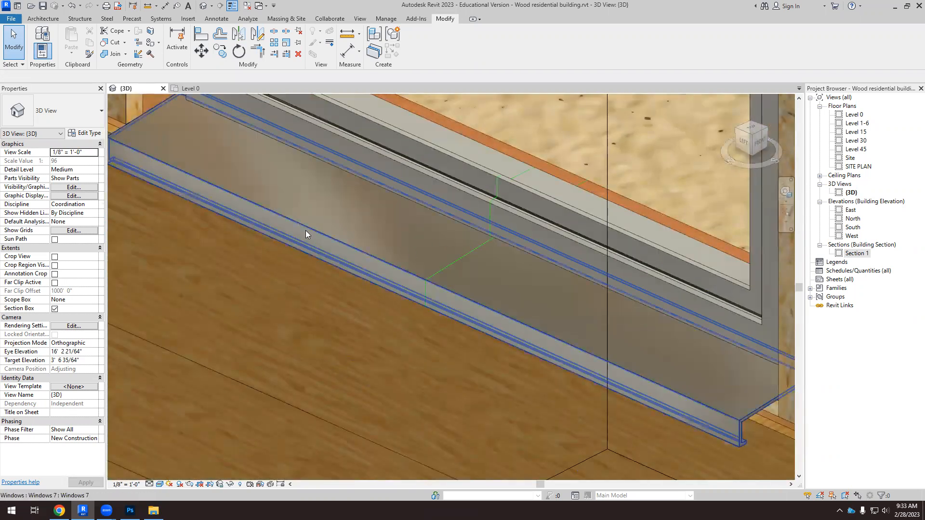
scroll(305, 230, "down", 5)
scroll(377, 236, "down", 4)
middle_click_drag(406, 280, 456, 265, "shift")
scroll(458, 200, "up", 3)
middle_click_drag(458, 200, 406, 218, "shift")
scroll(343, 218, "up", 3)
scroll(265, 232, "up", 4)
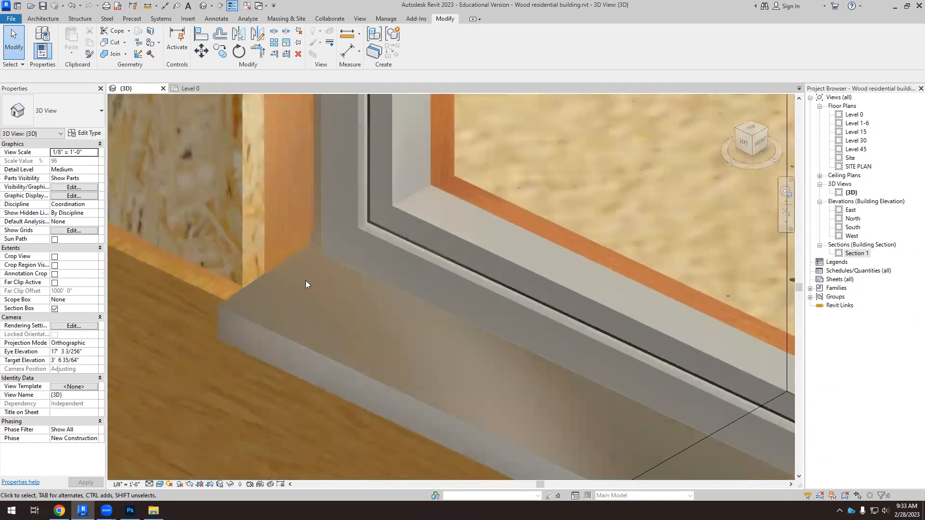
Examine the window and its metal sill from the exterior and from the room side of the framed wall.
middle_click_drag(404, 272, 299, 264, "shift")
scroll(299, 262, "down", 8)
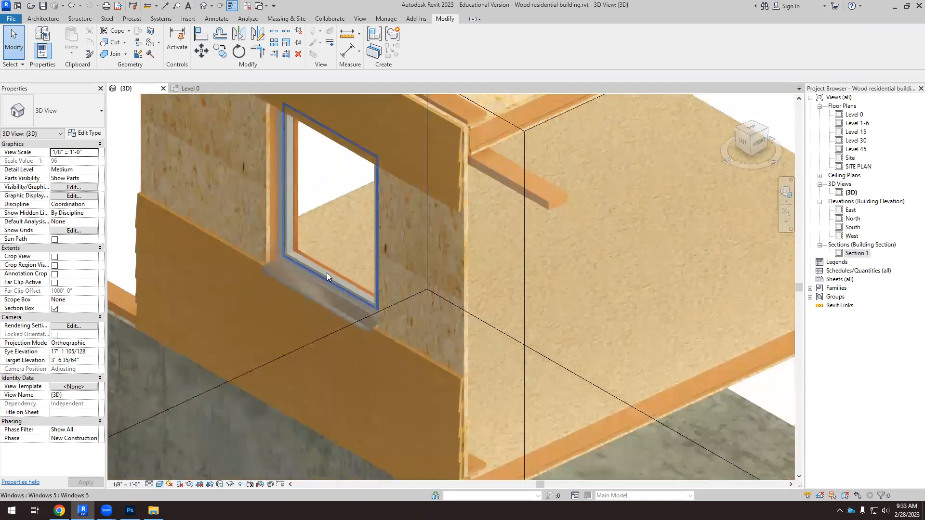
middle_click_drag(390, 282, 233, 244, "shift")
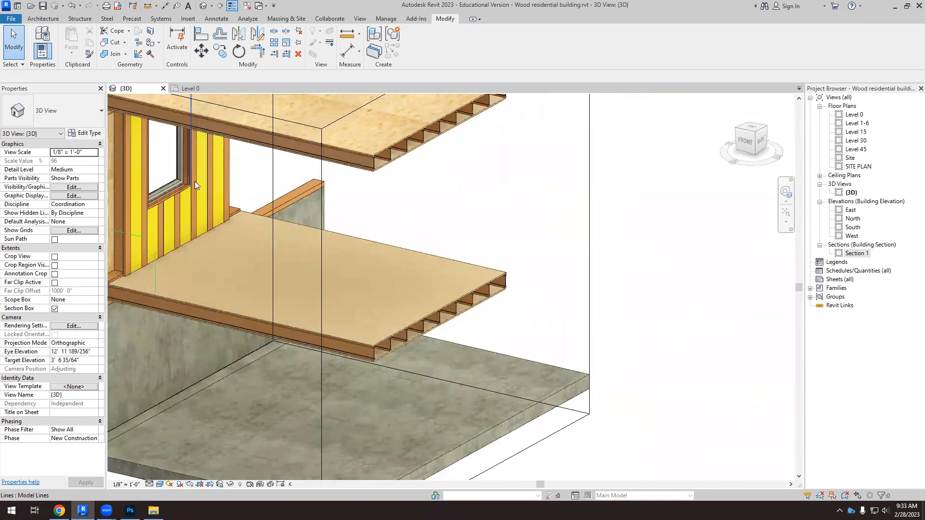
scroll(189, 179, "up", 3)
middle_click_drag(155, 175, 588, 227, "shift")
scroll(296, 208, "up", 5)
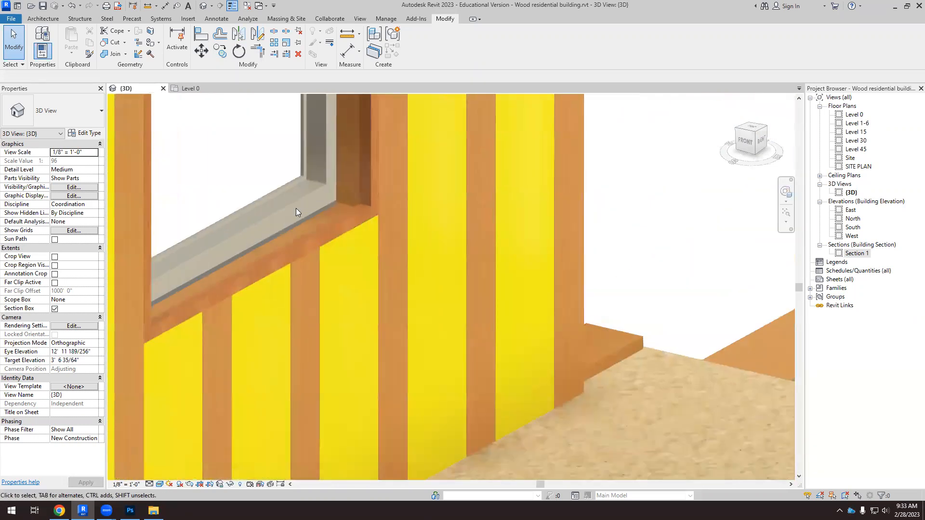
middle_click_drag(411, 179, 607, 277, "shift")
scroll(518, 299, "up", 5)
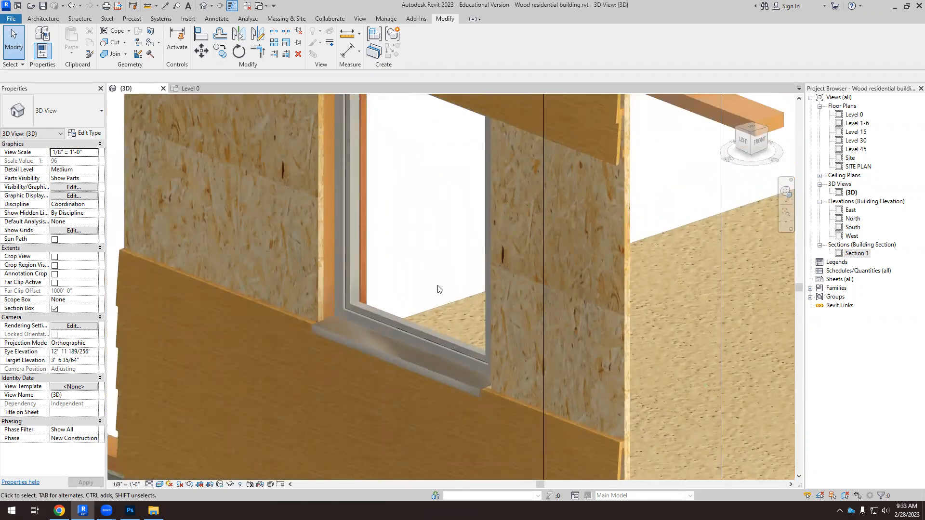
scroll(438, 289, "down", 5)
middle_click_drag(359, 284, 193, 211, "shift")
scroll(171, 155, "up", 5)
scroll(385, 166, "down", 1)
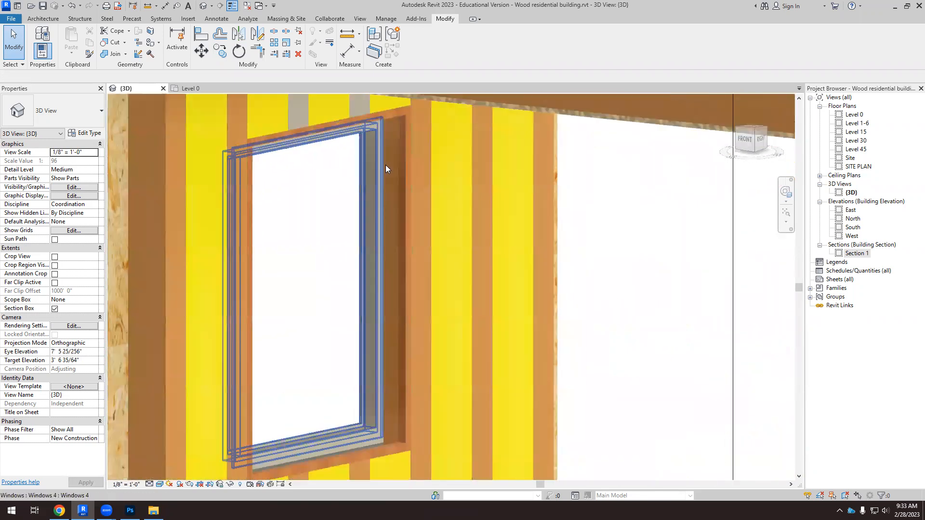
scroll(385, 165, "down", 1)
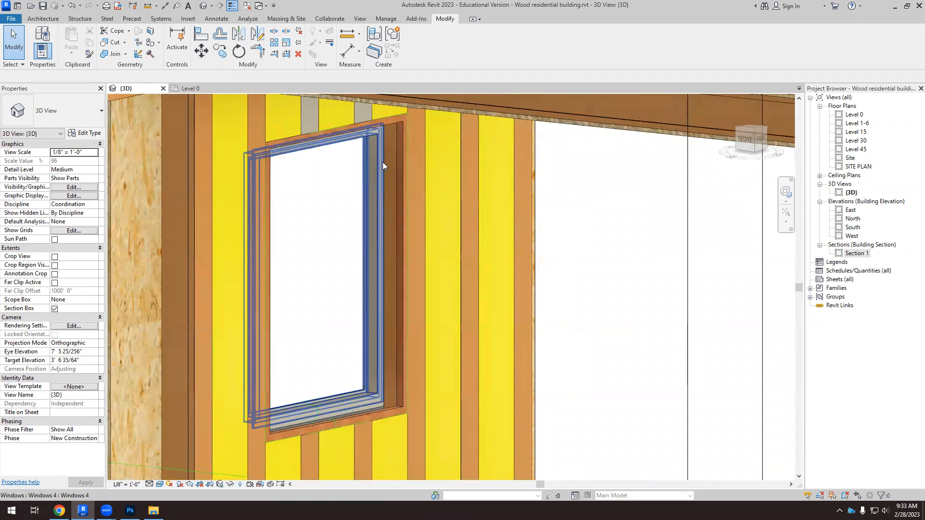
middle_click_drag(371, 184, 311, 234, "shift")
scroll(310, 234, "down", 1)
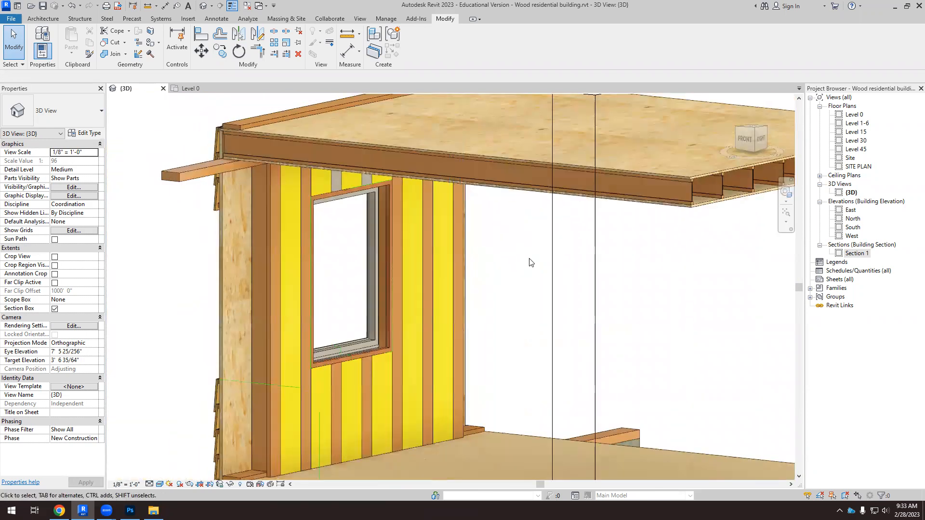
Pull the section box's front face back to cut through the window and view the lower window detail from the front.
scroll(529, 265, "down", 5)
middle_click_drag(576, 417, 678, 396, "shift")
left_click(675, 398)
left_click_drag(679, 348, 631, 379)
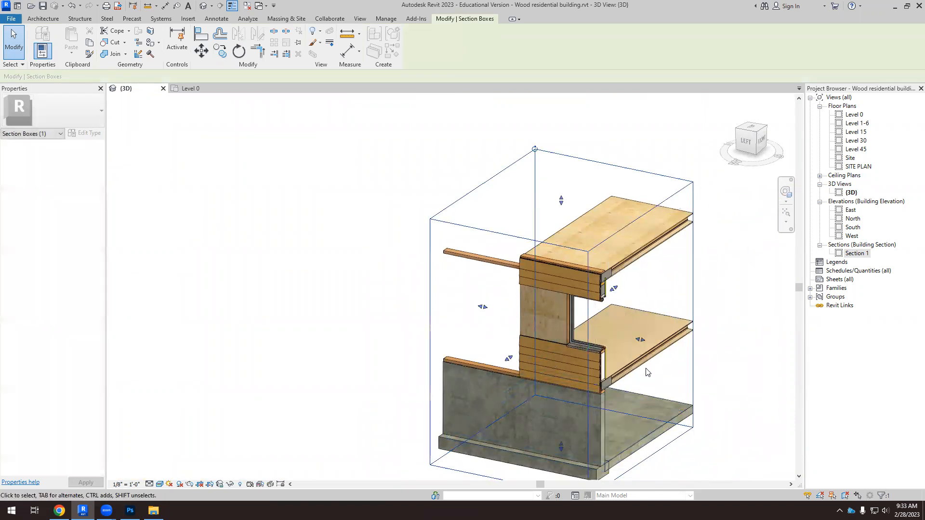
left_click(761, 145)
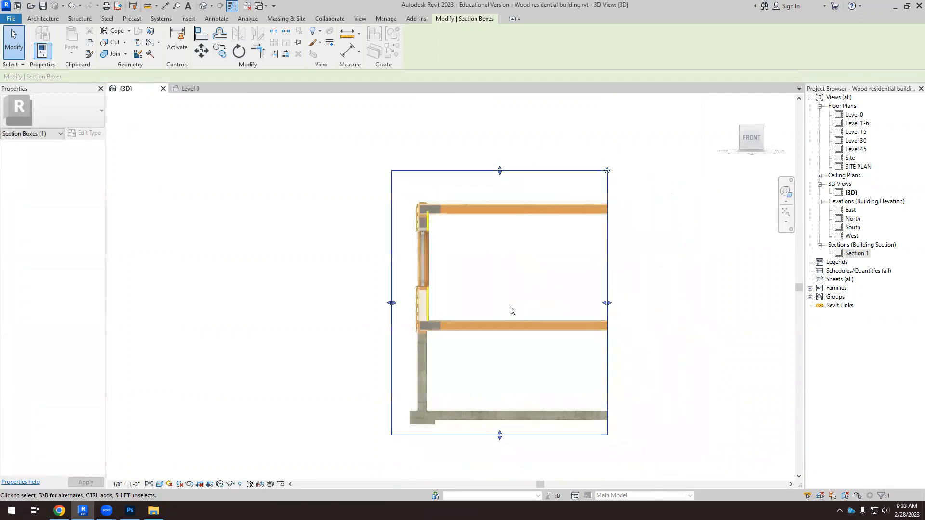
scroll(396, 268, "up", 8)
scroll(396, 289, "up", 3)
left_click(448, 304)
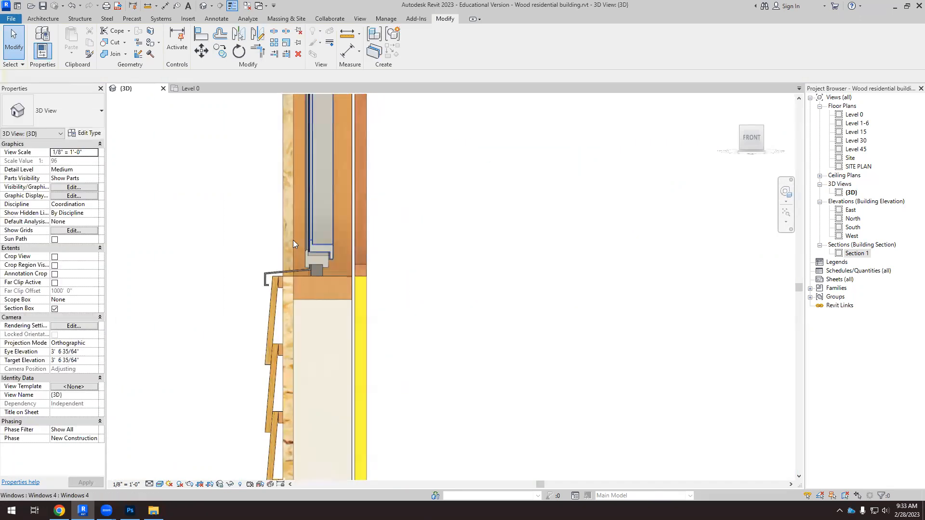
Inspect in section how the sloped metal sill meets the support block, window frame and siding.
scroll(293, 239, "up", 3)
scroll(344, 313, "up", 3)
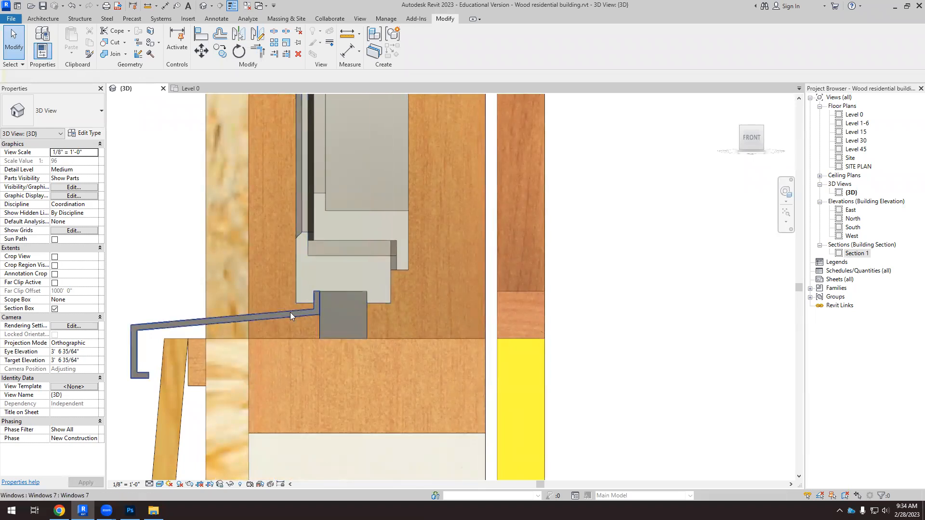
left_click(303, 314)
scroll(347, 286, "down", 1)
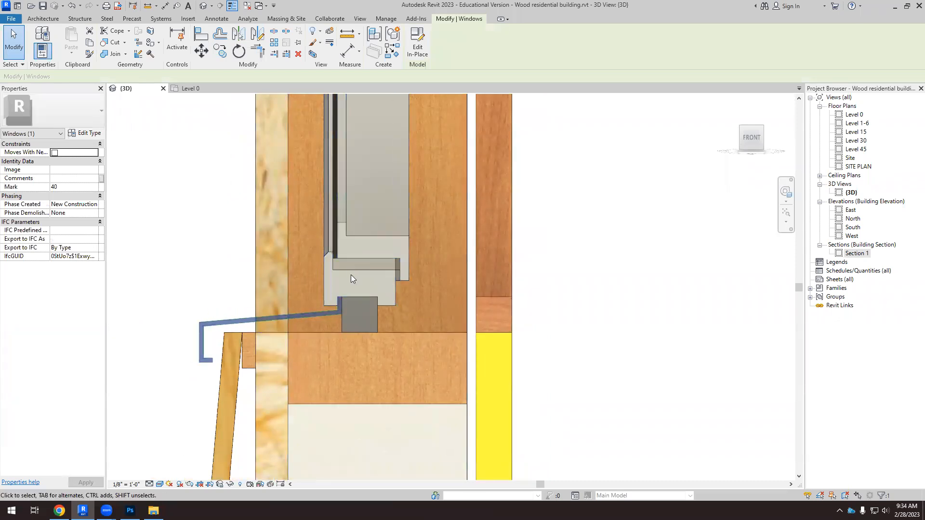
scroll(351, 276, "up", 5)
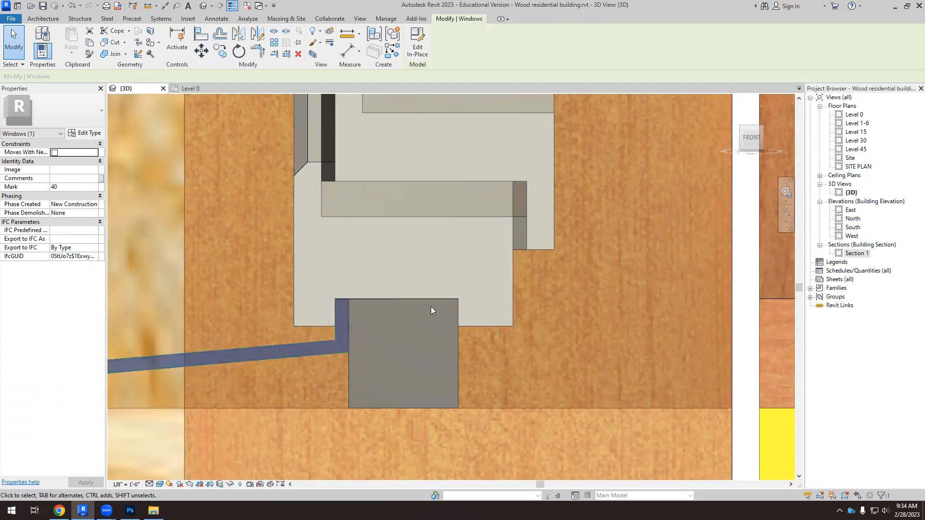
middle_click_drag(317, 322, 345, 317)
scroll(345, 321, "up", 2)
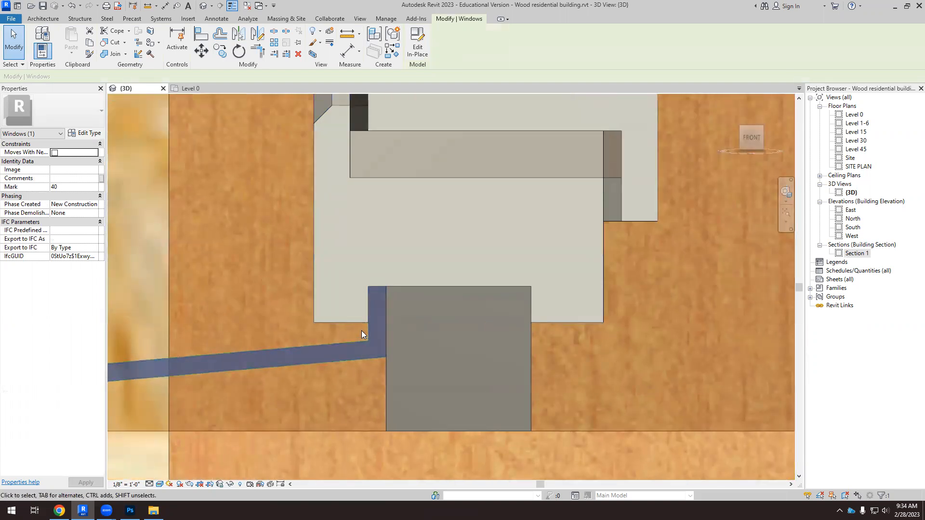
middle_click_drag(333, 324, 523, 248, "shift")
left_click(524, 255)
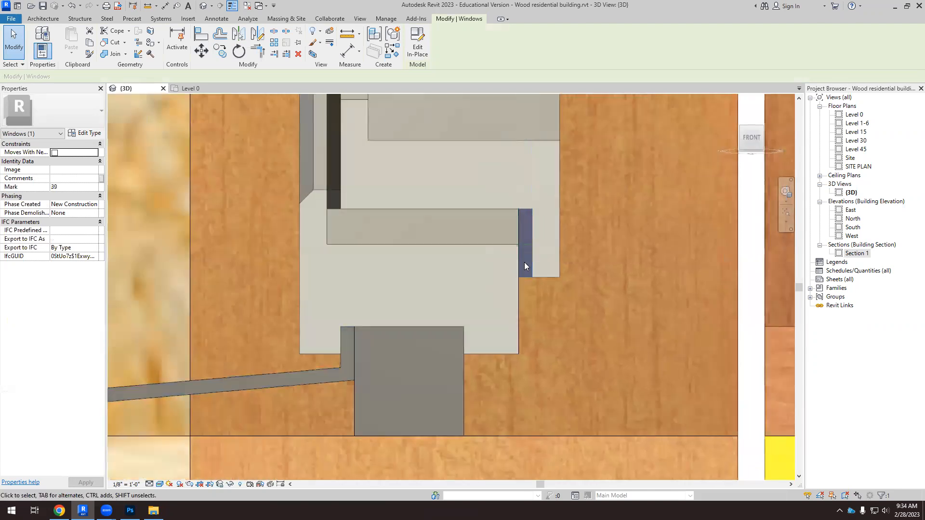
scroll(524, 262, "up", 3)
scroll(533, 252, "down", 3)
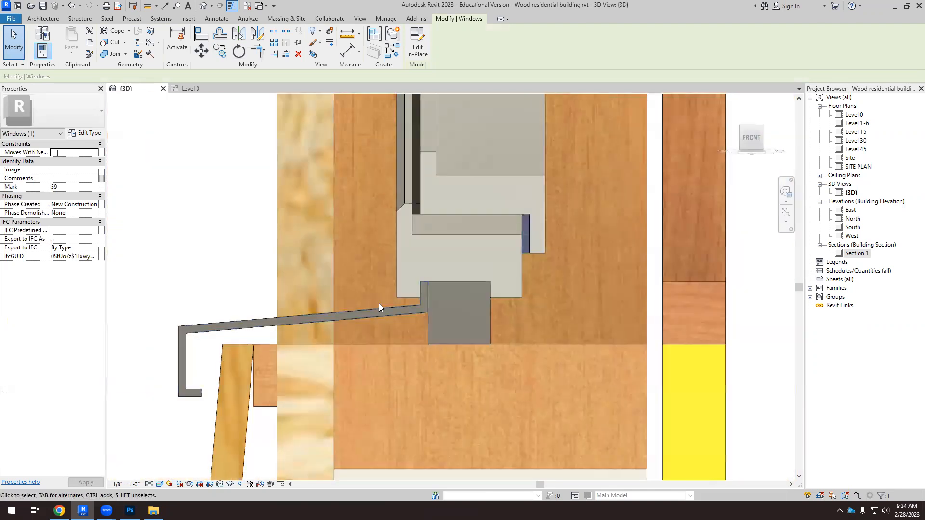
scroll(406, 305, "up", 3)
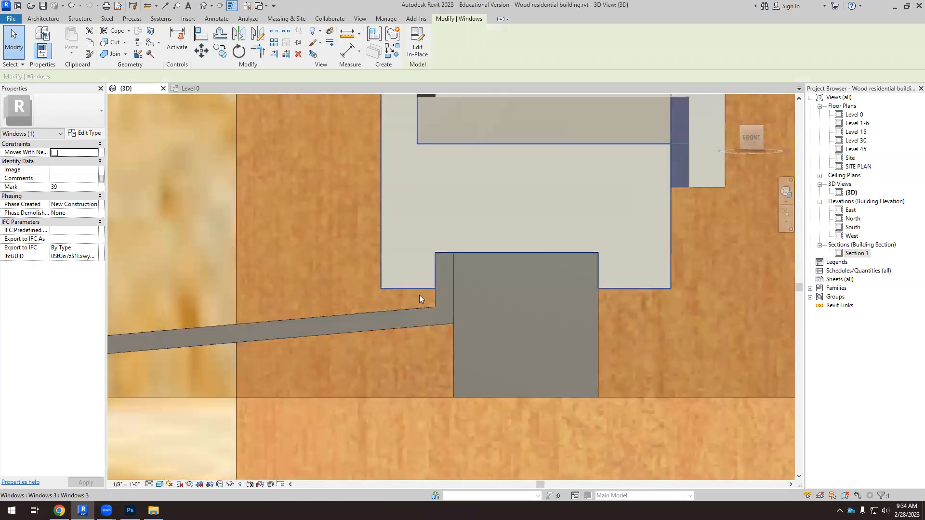
scroll(401, 295, "down", 5)
left_click(256, 245)
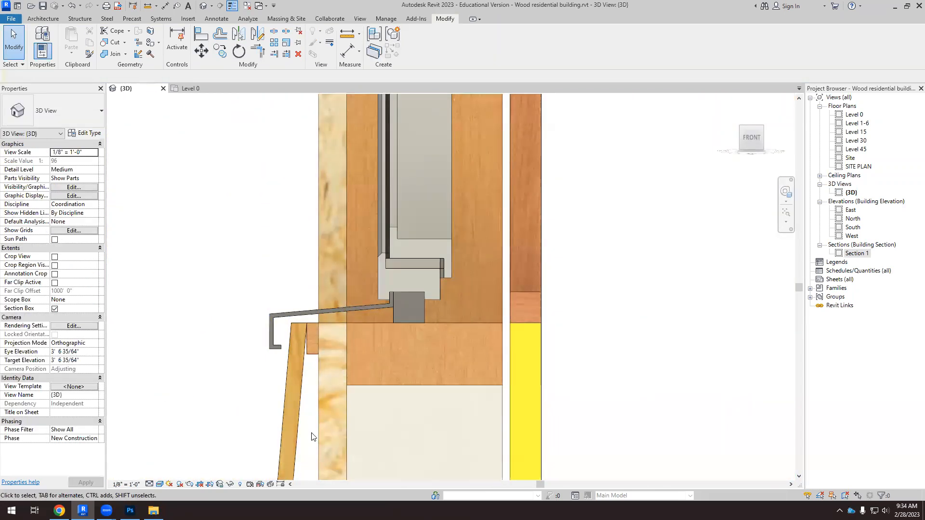
Inspect the inner wood frame beside the window, compare it with the wood window detail image in Chrome, and return to Revit.
scroll(586, 274, "up", 2)
scroll(499, 293, "up", 1)
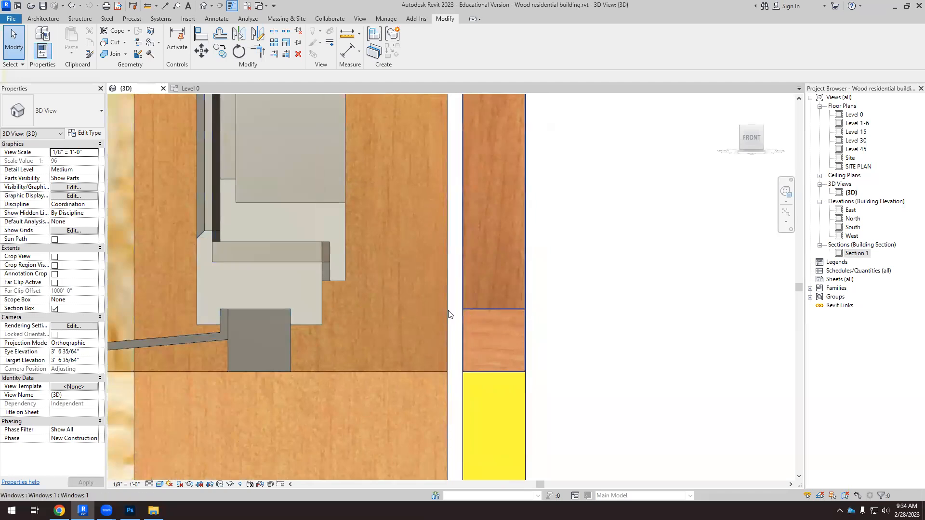
scroll(492, 326, "down", 1)
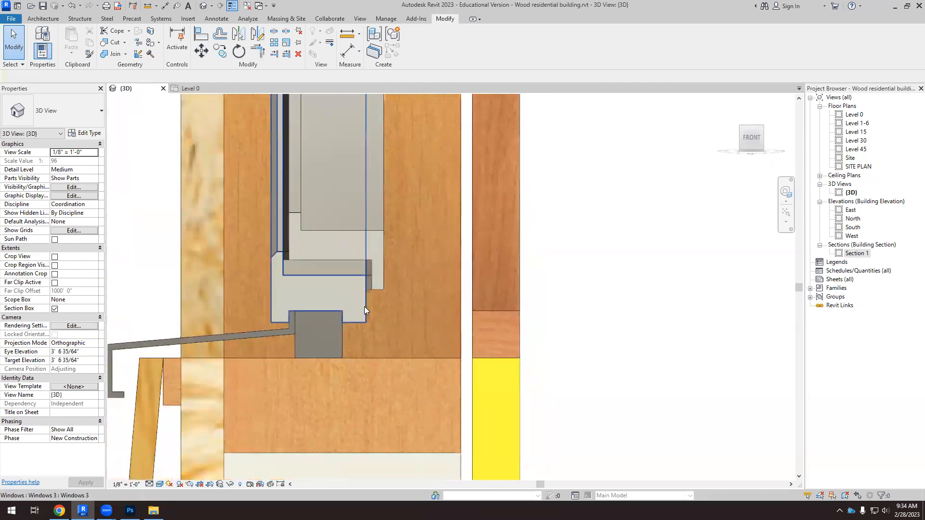
scroll(503, 313, "up", 1)
left_click(505, 313)
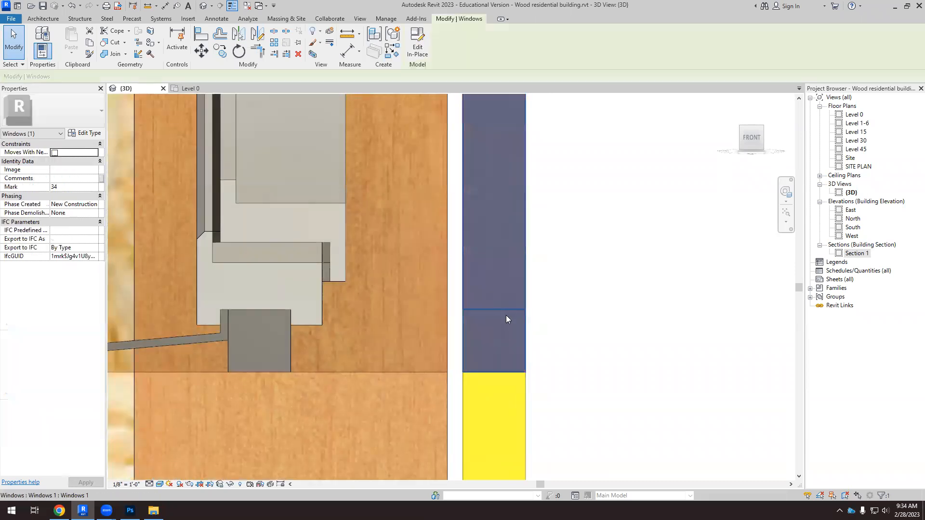
left_click(586, 332)
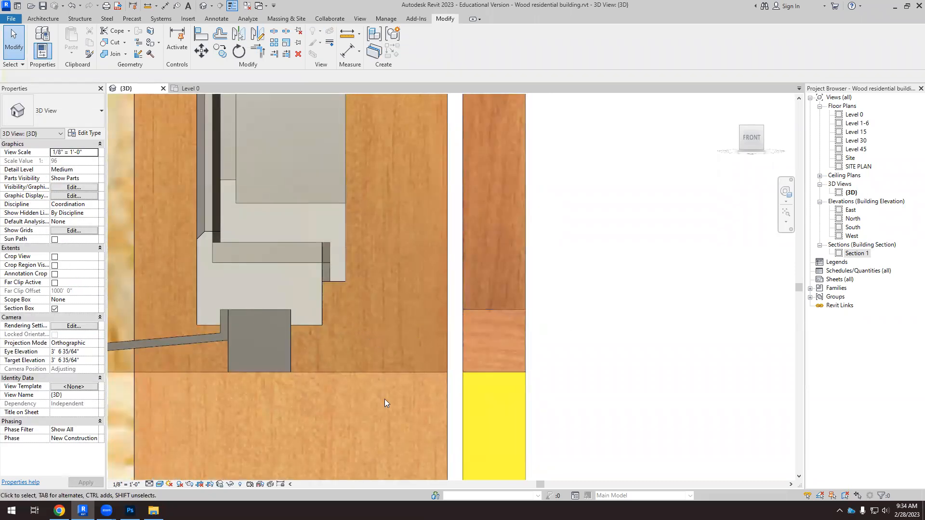
left_click(59, 510)
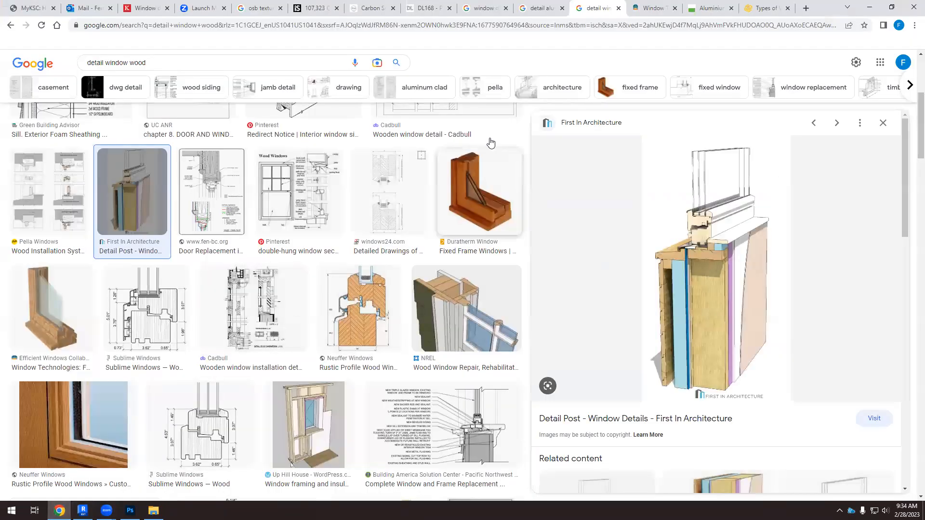
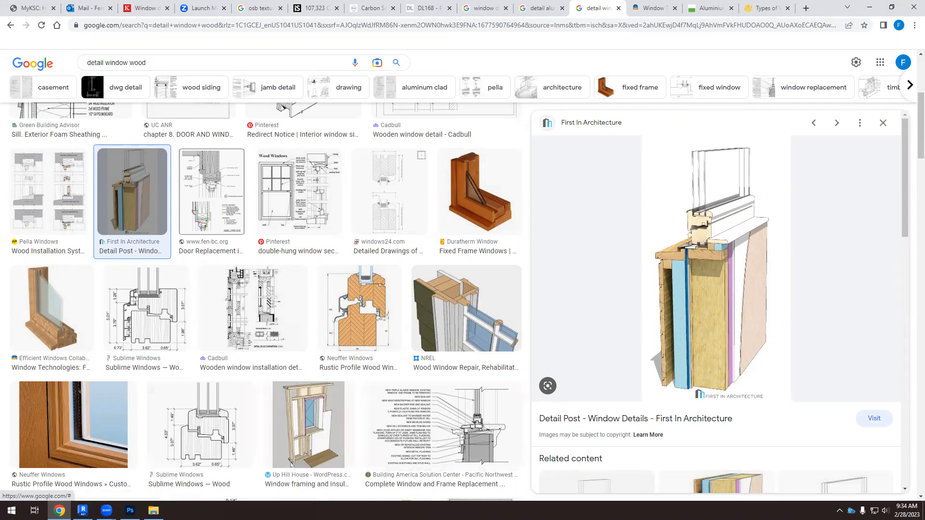
left_click(83, 510)
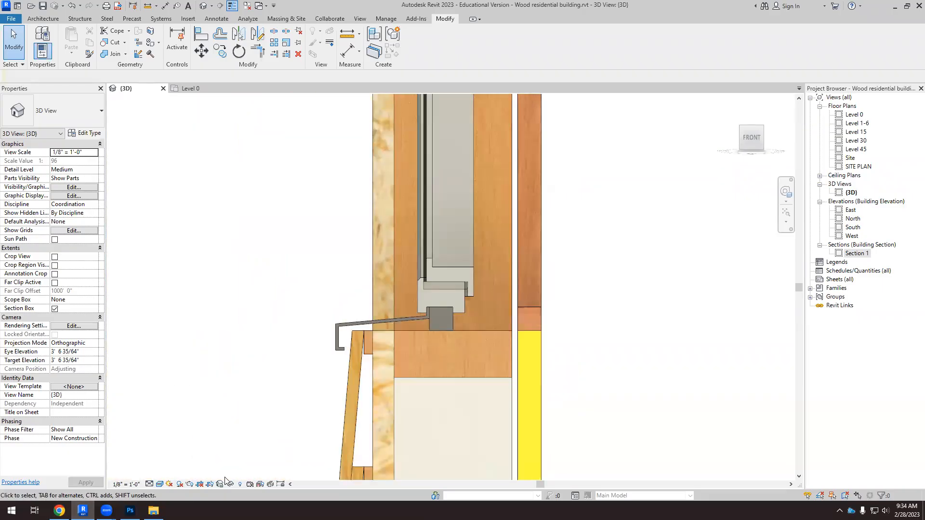
Reveal the hidden elements, unhide the interior wall layer beside the window in this view, and leave the reveal mode.
left_click(242, 483)
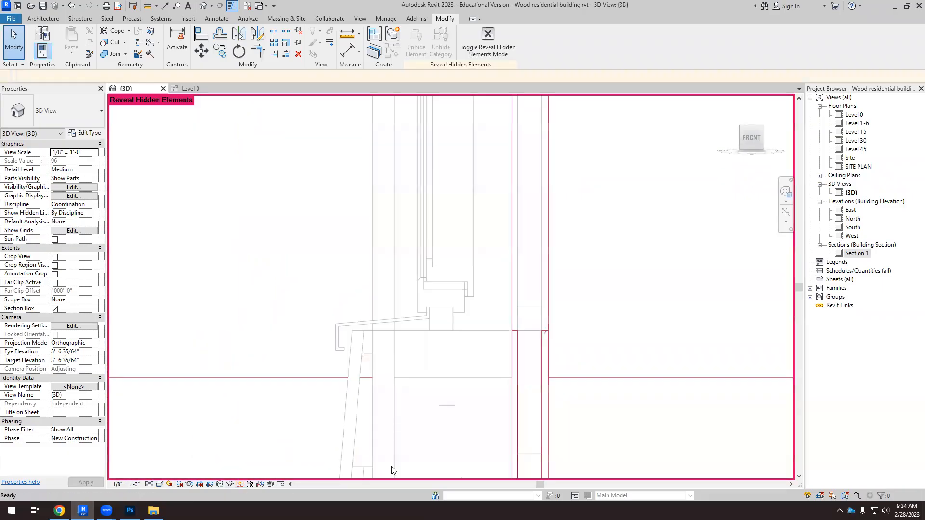
left_click(549, 356)
right_click(550, 356)
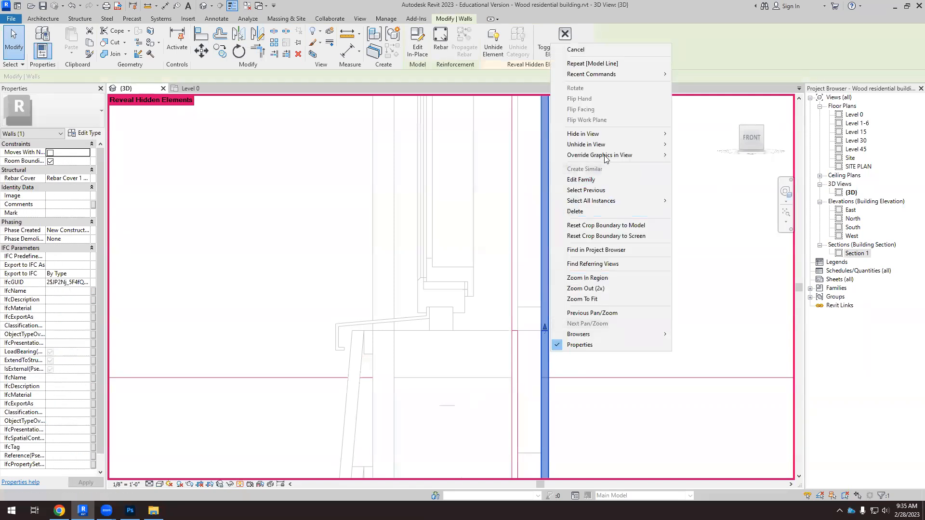
mouse_move(648, 145)
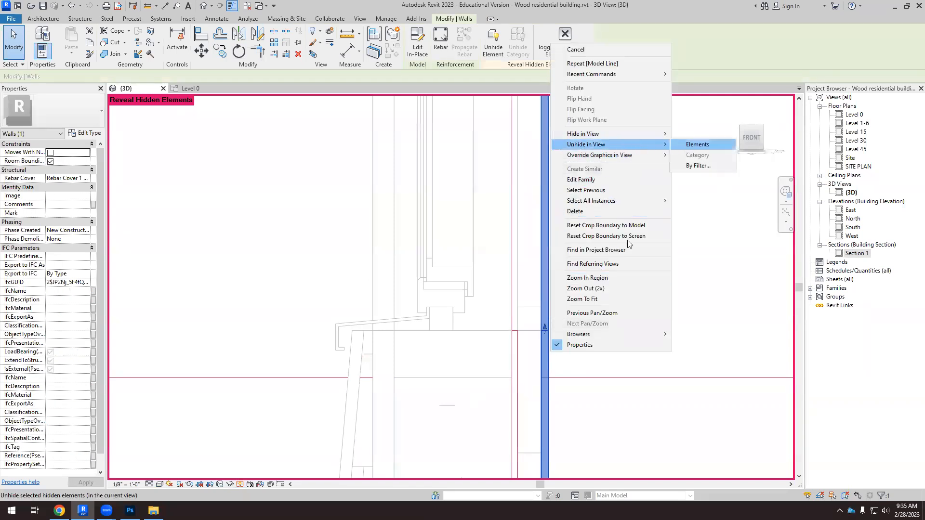
left_click(697, 145)
scroll(529, 327, "up", 3)
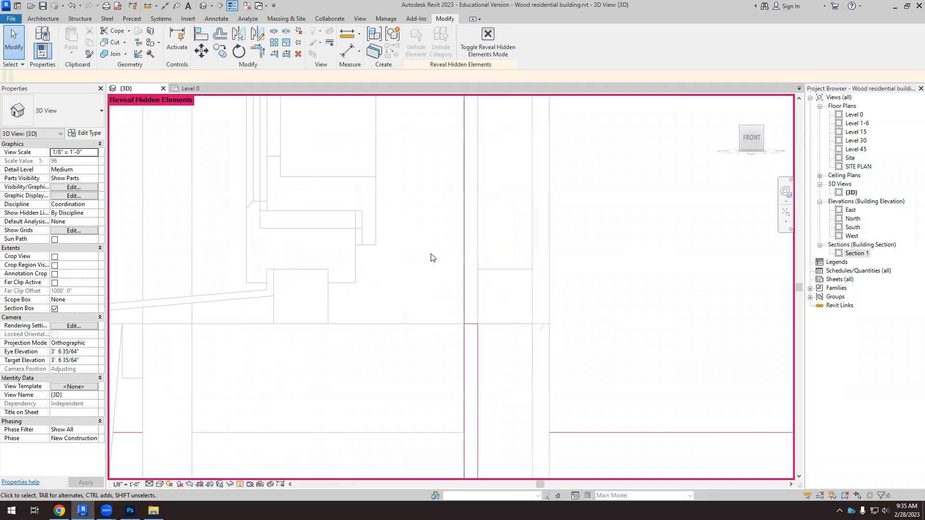
scroll(434, 284, "down", 3)
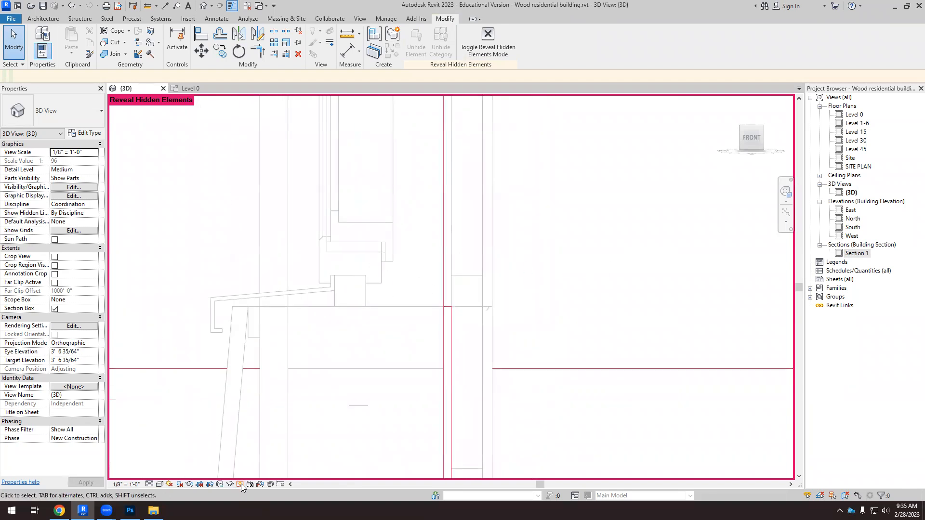
left_click(240, 484)
Examine how the interior wall finish meets the window's wood frame from the room side of the cut model.
middle_click_drag(611, 372, 309, 405, "shift")
scroll(308, 401, "up", 3)
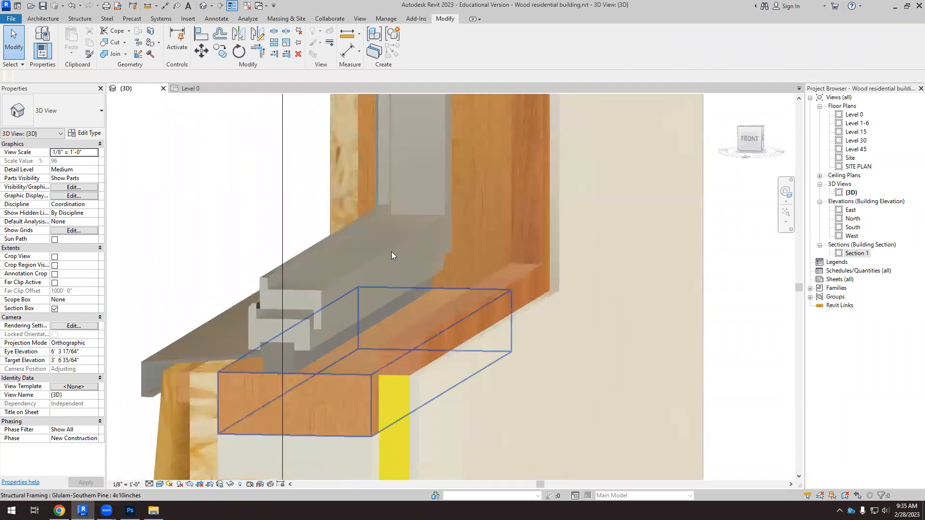
scroll(392, 253, "down", 4)
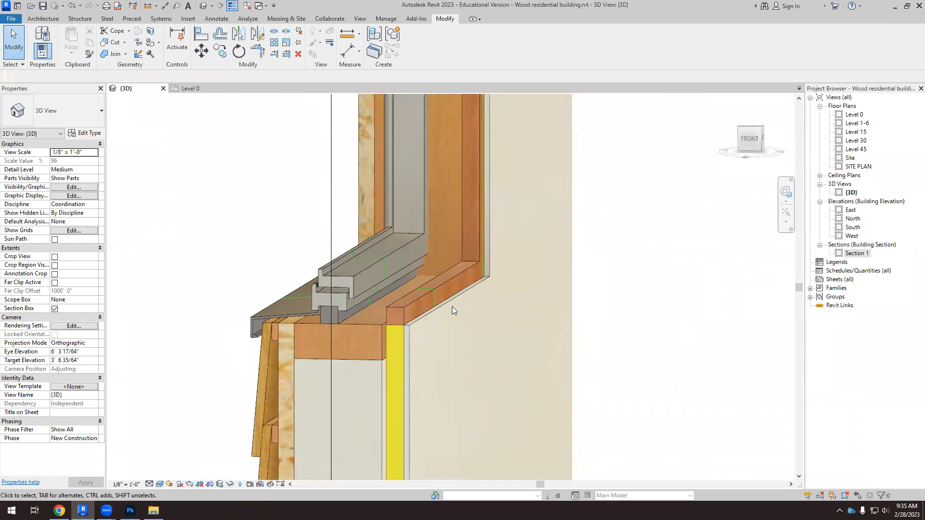
scroll(452, 310, "down", 5)
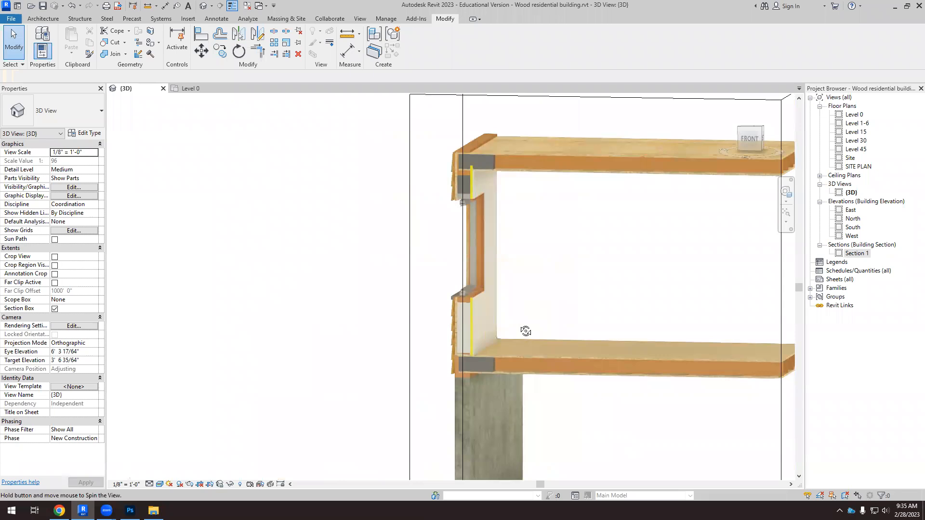
left_click(389, 323)
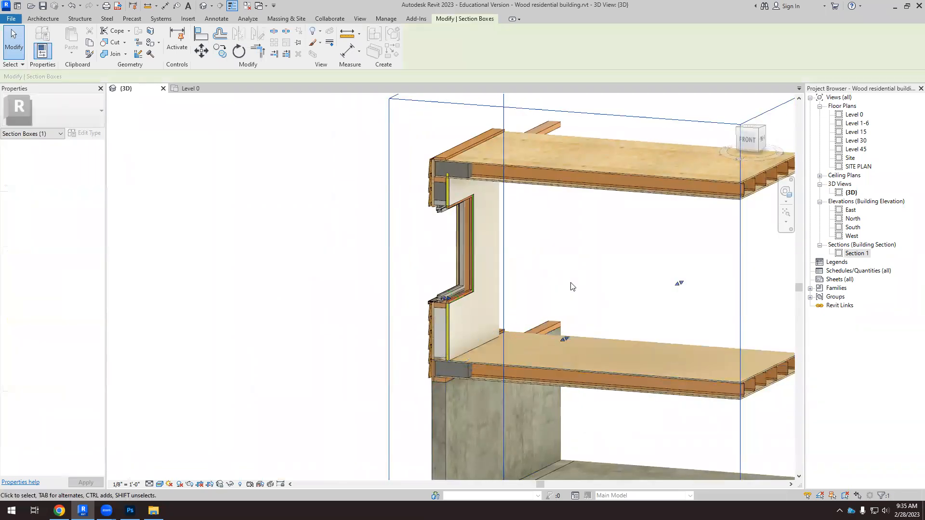
left_click(525, 289)
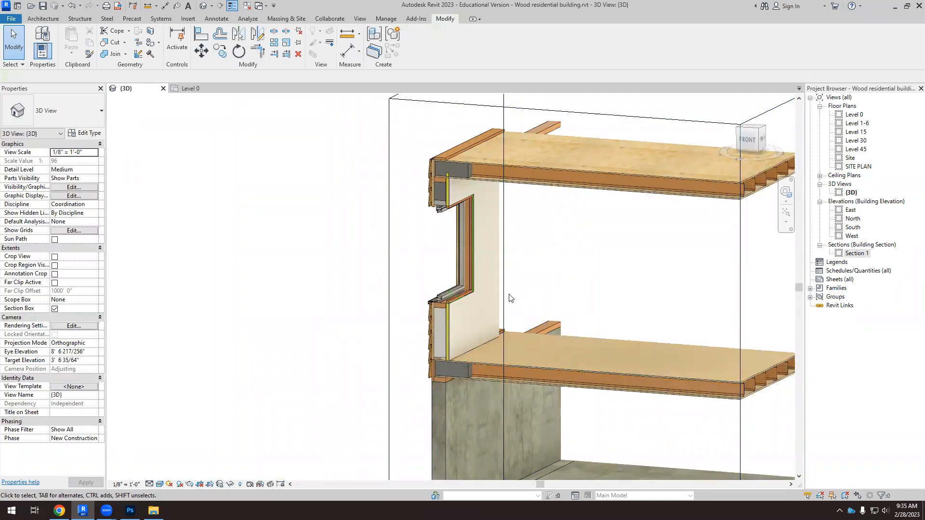
From the front view of the cut window sill, set the work plane to the reference plane mid window.
scroll(510, 298, "up", 3)
left_click(744, 147)
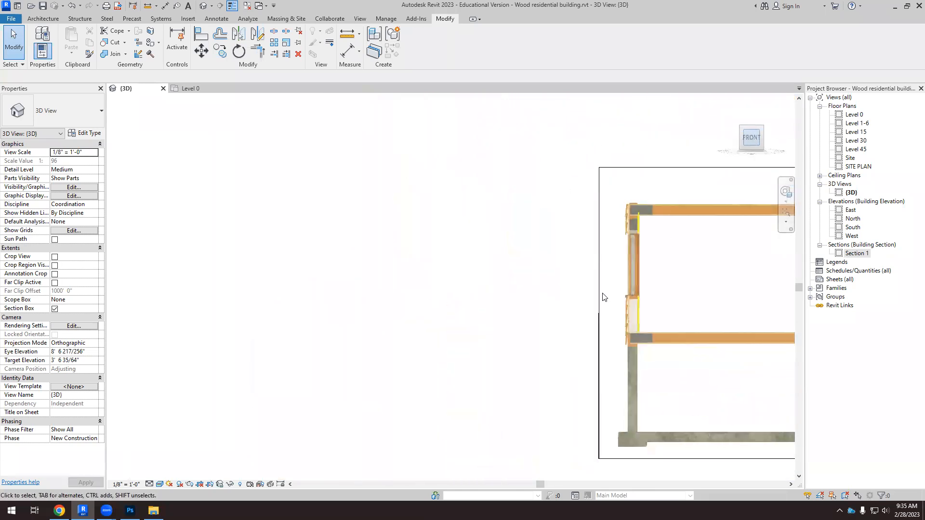
scroll(309, 244, "up", 5)
scroll(337, 260, "up", 4)
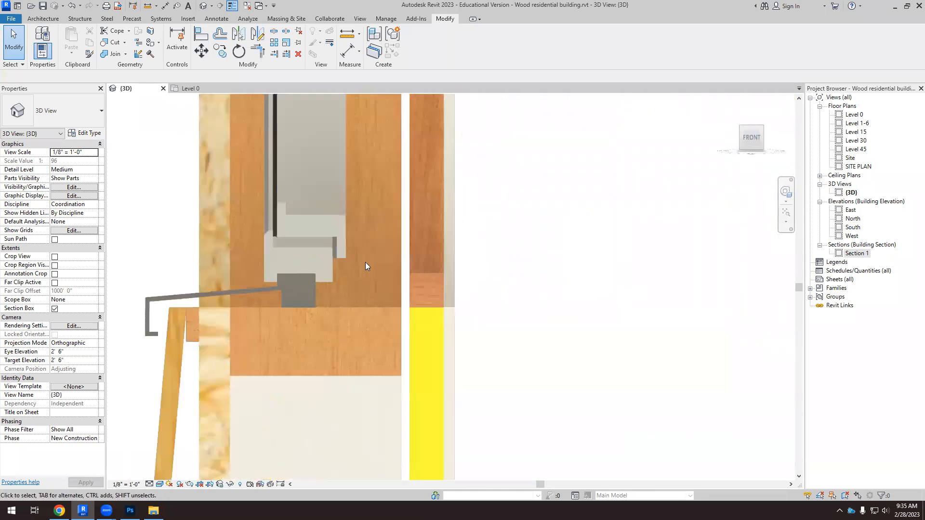
left_click(47, 19)
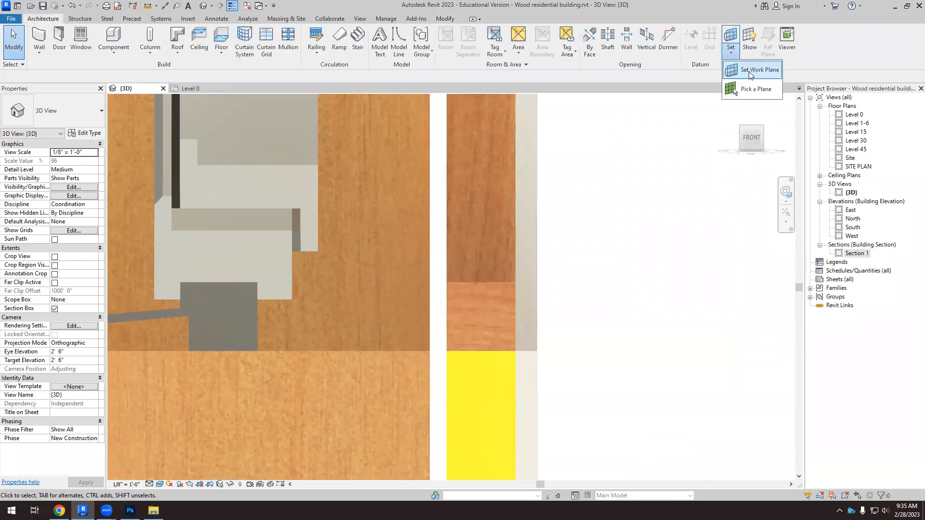
left_click(730, 38)
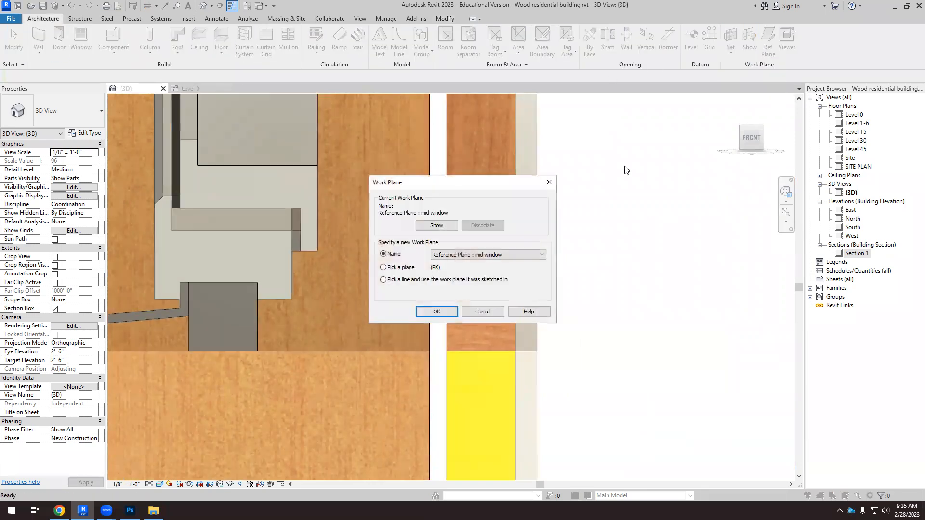
left_click(436, 312)
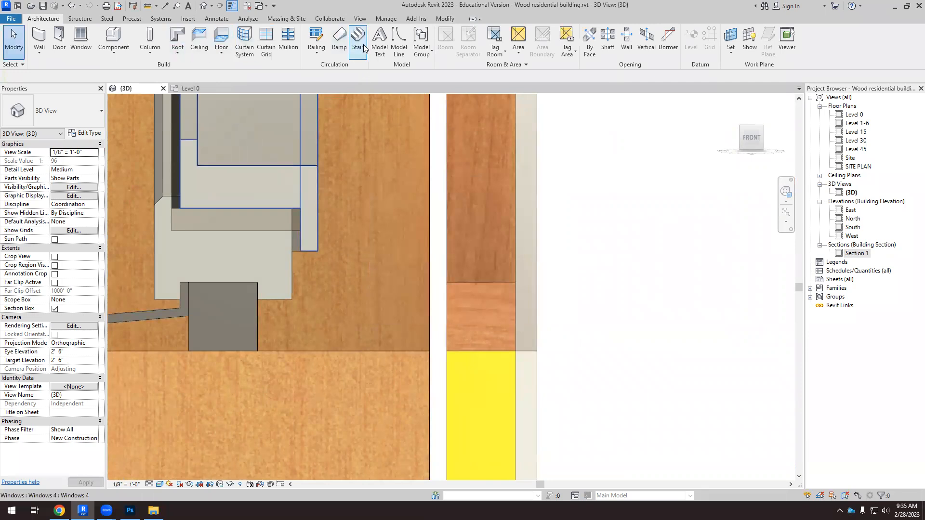
Draw a horizontal model line about 7 1/8" long from the interior finish face to the window frame, level with the support block's top.
left_click(399, 50)
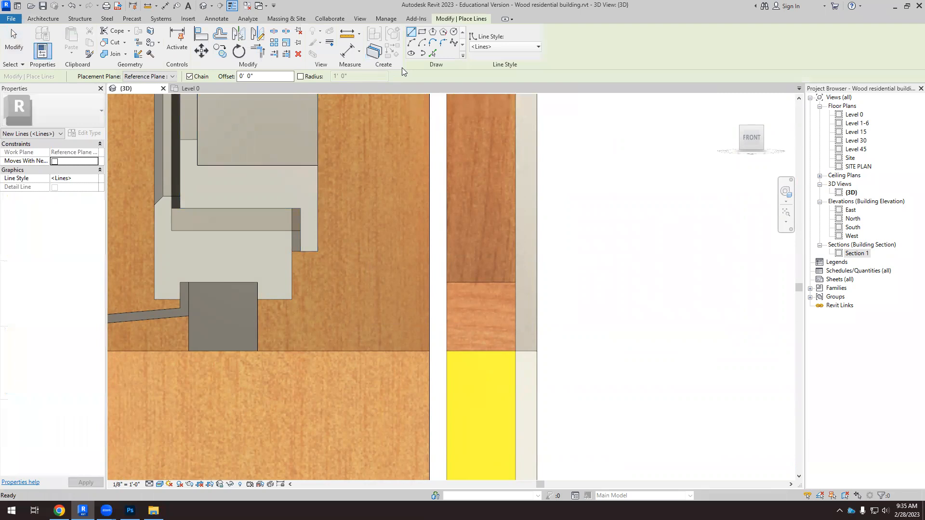
left_click(536, 283)
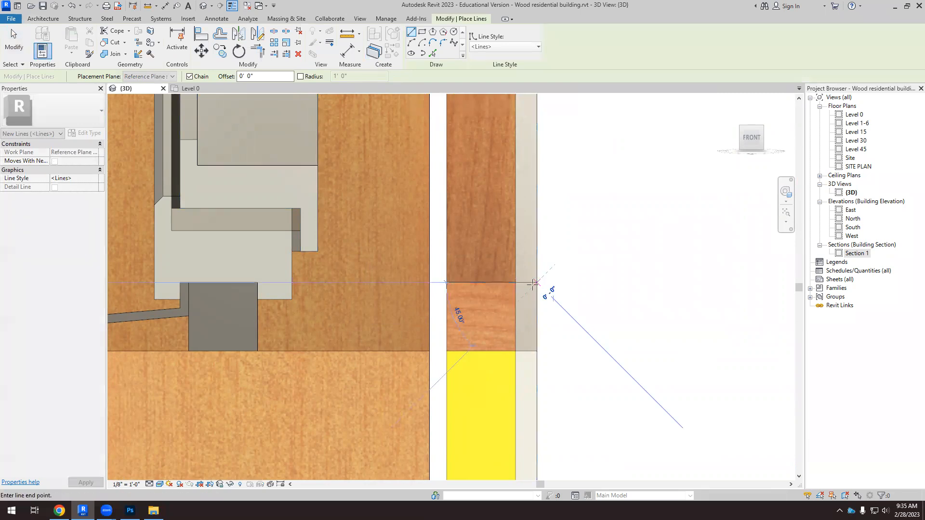
left_click(292, 281)
Draw a parallel model line from the midpoint of the frame's inner edge to the finish face, and close that end down to the lower line.
scroll(292, 281, "up", 1)
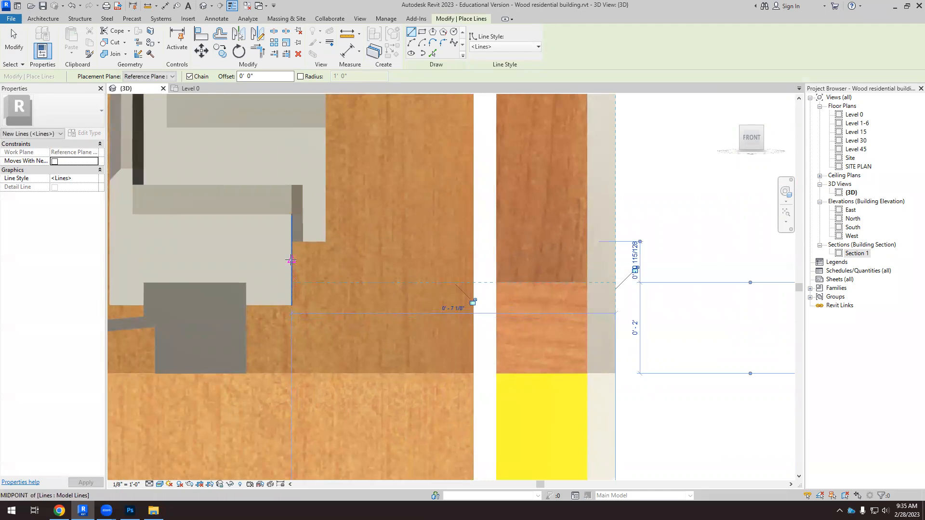
scroll(295, 270, "down", 2)
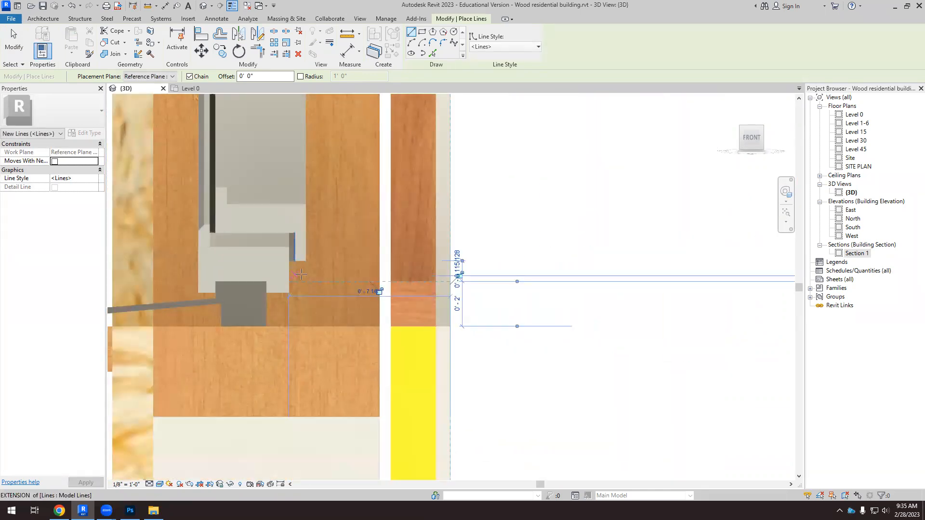
scroll(278, 275, "up", 4)
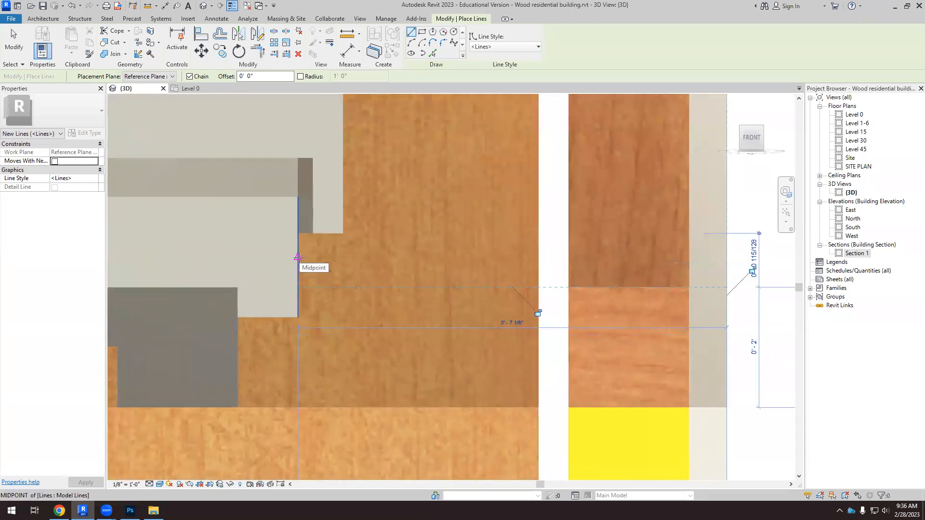
left_click(298, 257)
scroll(310, 258, "down", 2)
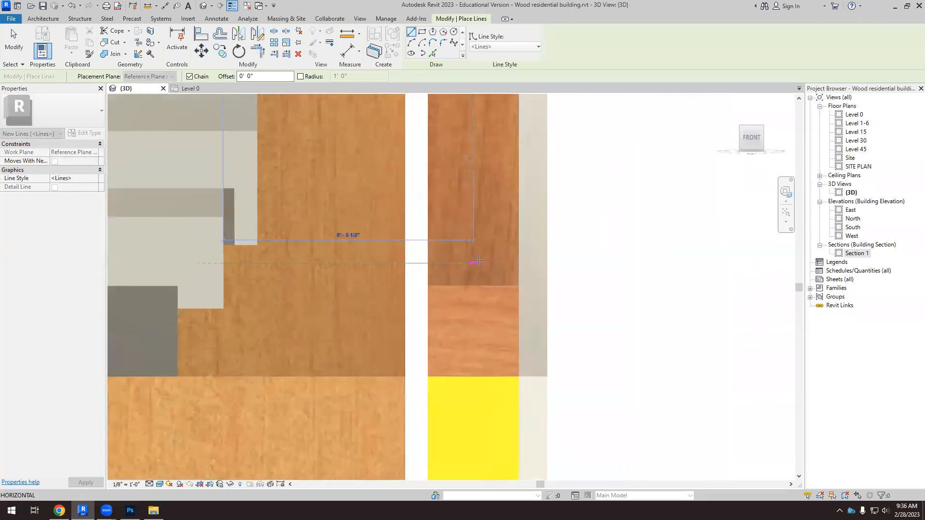
left_click(547, 263)
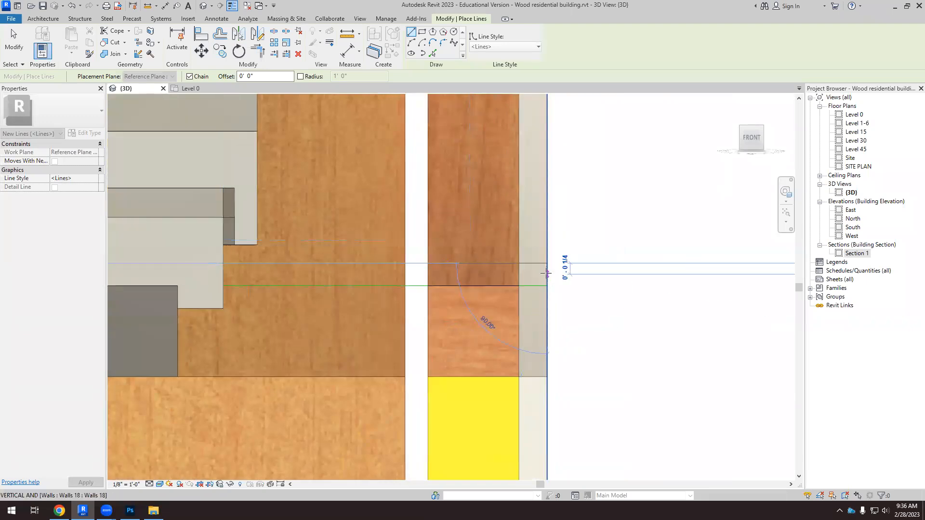
left_click(548, 286)
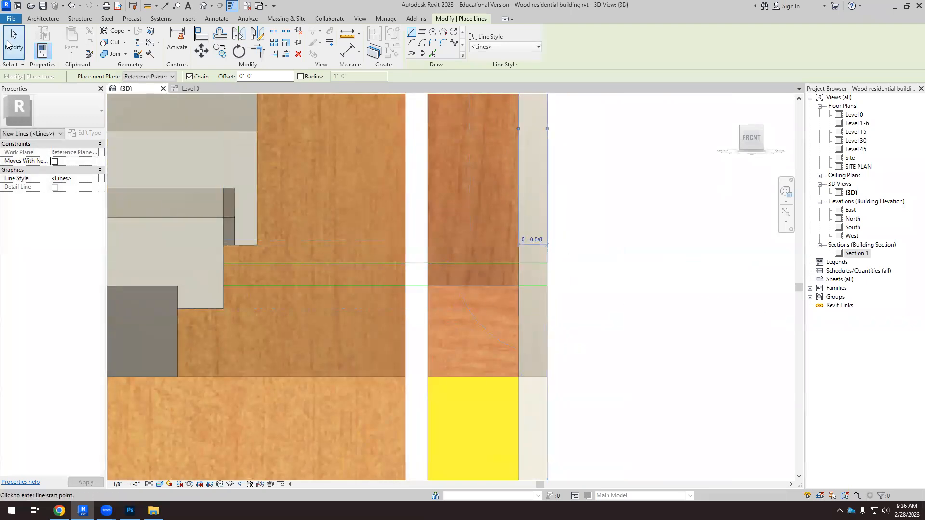
left_click(10, 44)
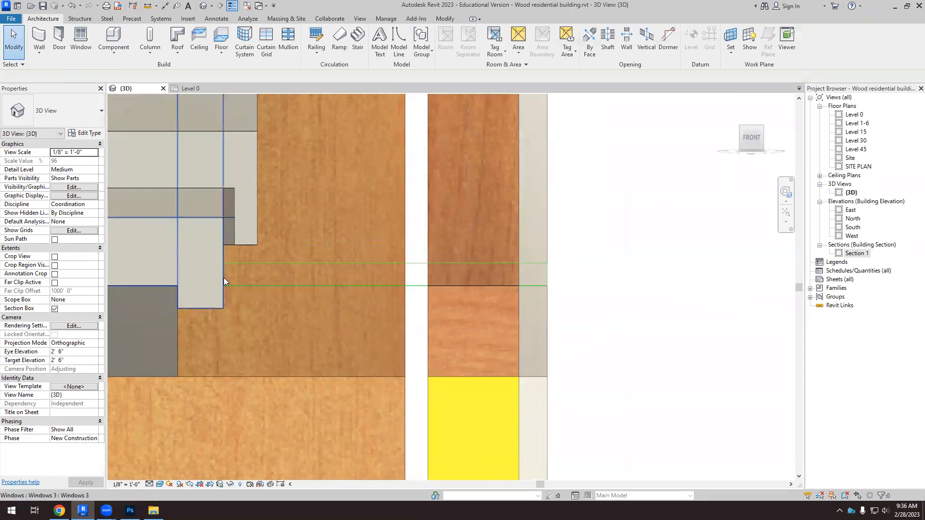
Set the view's visual style to Hidden Line and close the sill profile at the window frame with a 1/2" vertical model line.
scroll(207, 280, "up", 5)
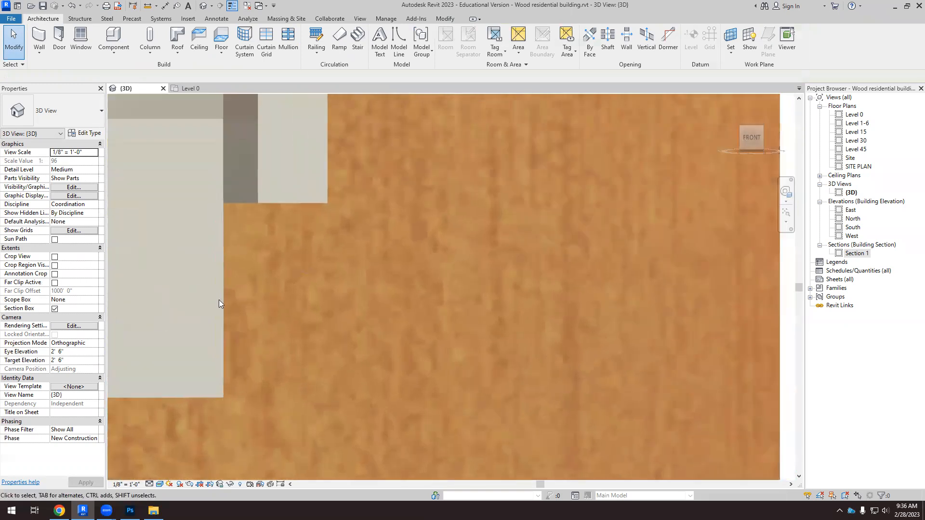
left_click(163, 484)
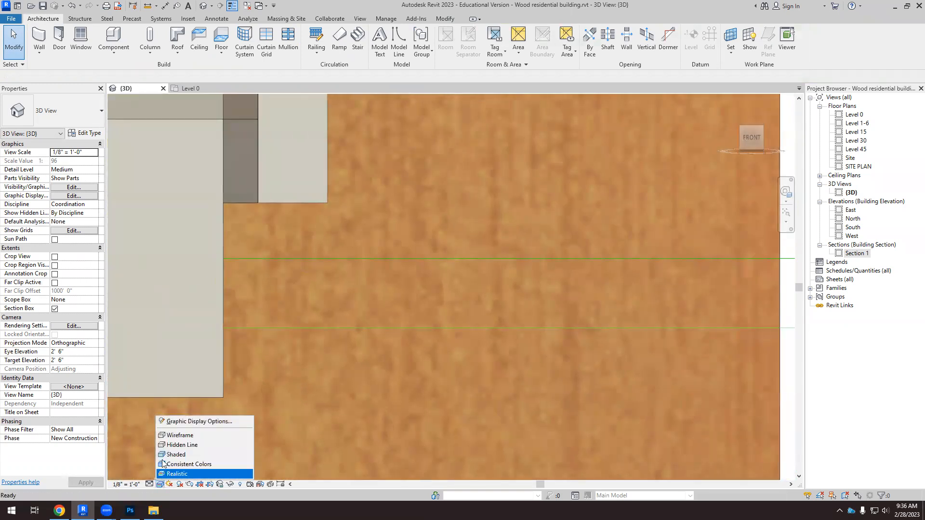
left_click(192, 446)
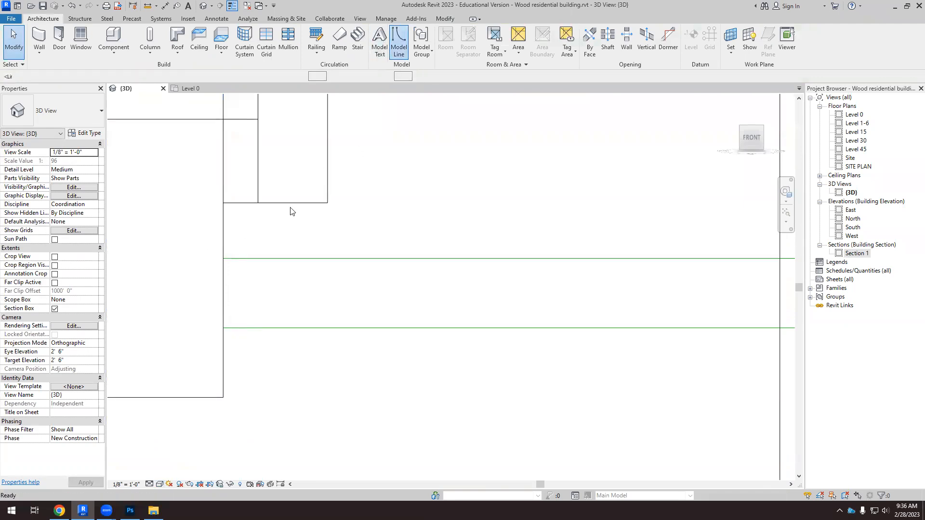
left_click(399, 41)
left_click(223, 258)
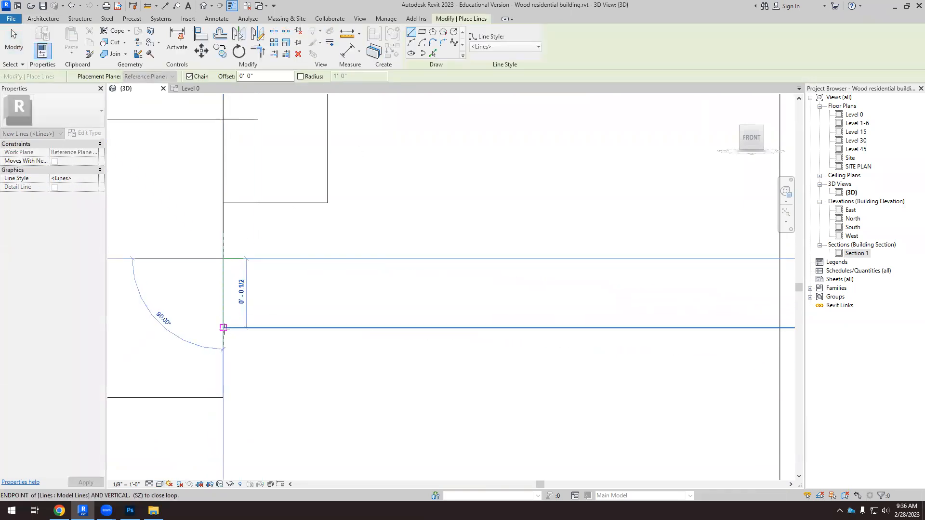
left_click(223, 327)
left_click(14, 43)
Extend the section box outward beyond the cut face so that it encloses the whole window, and deselect it.
scroll(463, 275, "down", 8)
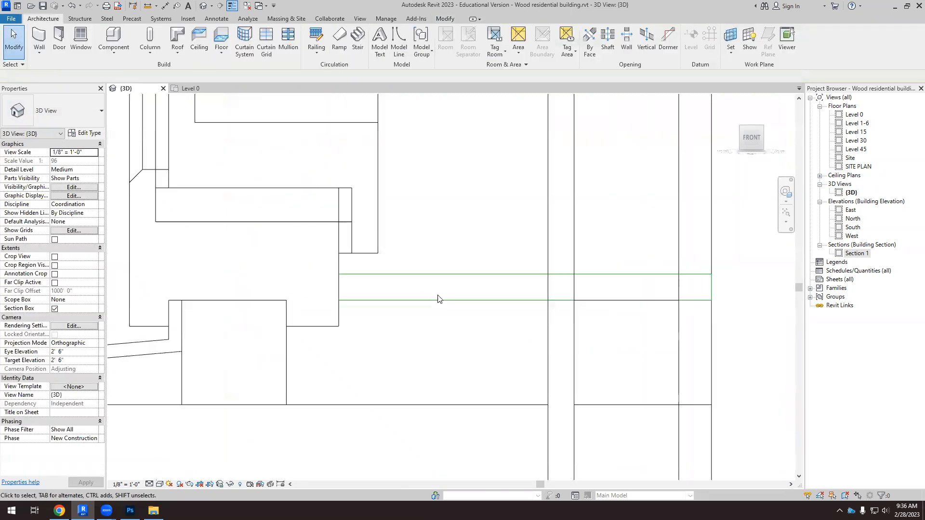
scroll(461, 308, "down", 4)
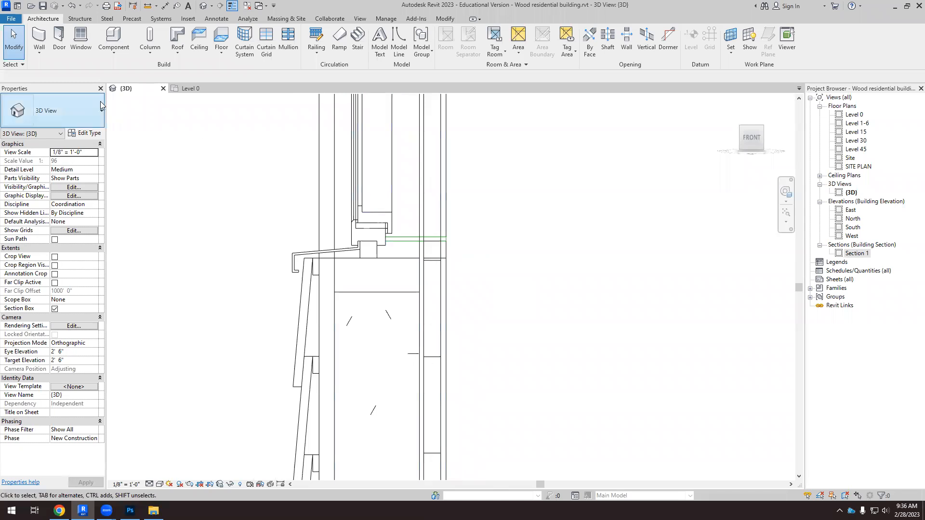
middle_click_drag(485, 294, 386, 288, "shift")
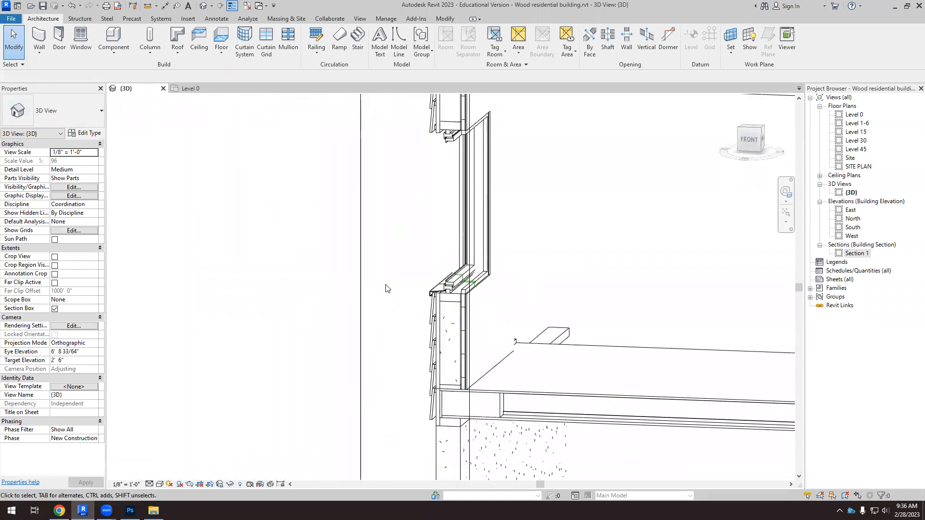
left_click(361, 285)
scroll(367, 268, "down", 4)
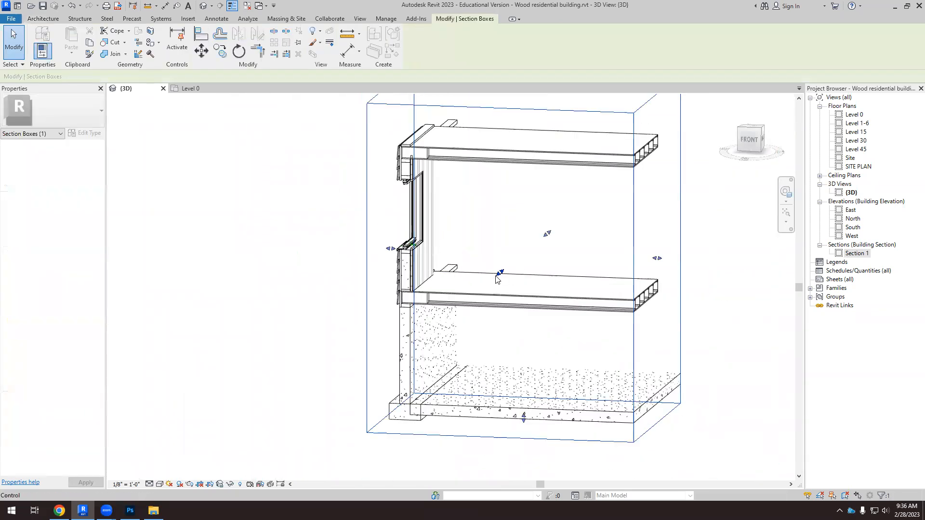
scroll(377, 266, "up", 6)
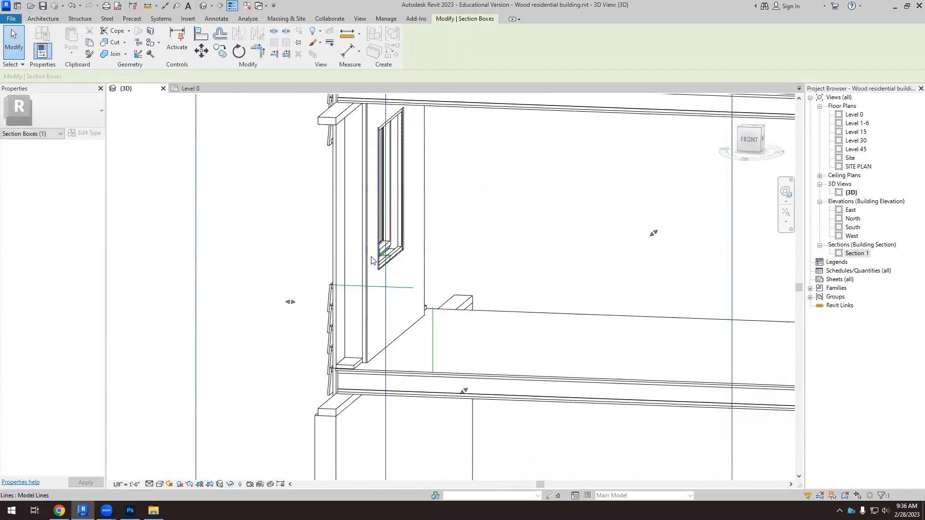
scroll(427, 266, "up", 4)
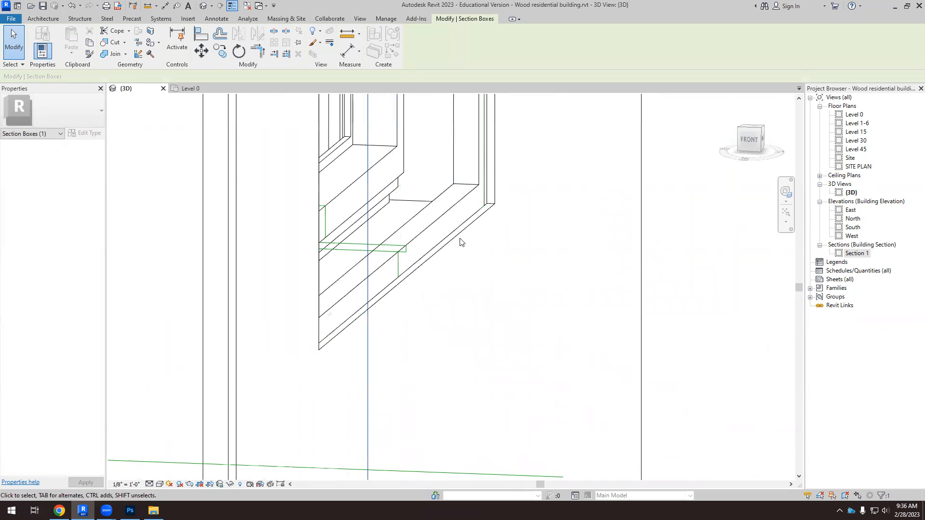
left_click(477, 261)
left_click(741, 256)
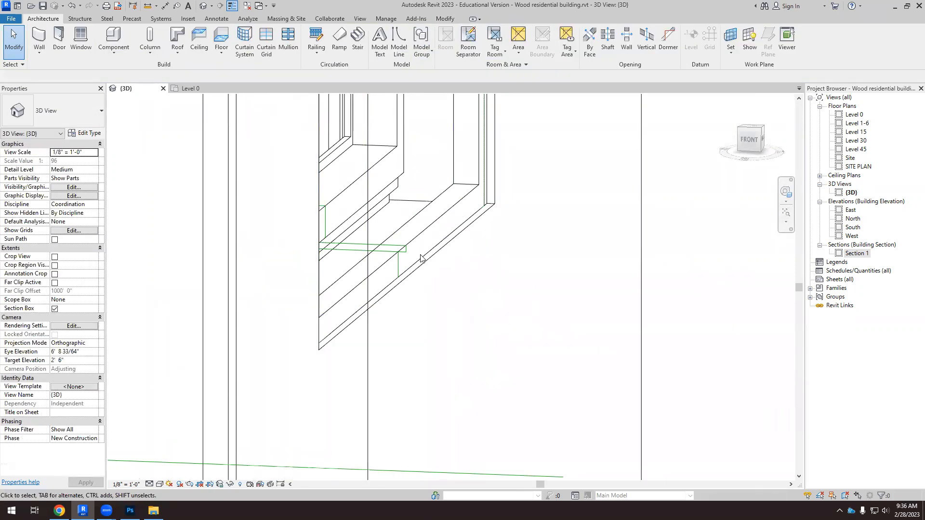
Create an in-place model in the Windows category, accepting the suggested name.
scroll(450, 333, "up", 4)
scroll(443, 356, "down", 4)
scroll(357, 254, "up", 8)
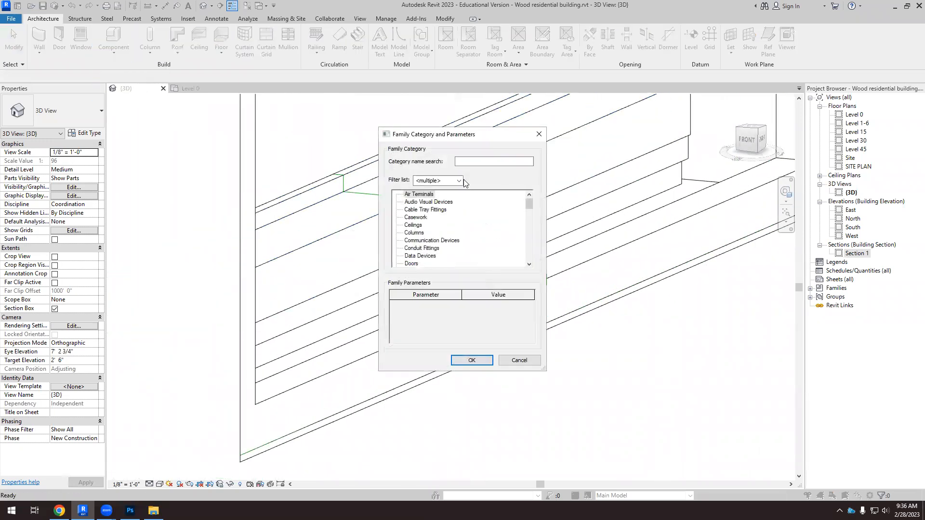
scroll(420, 260, "down", 15)
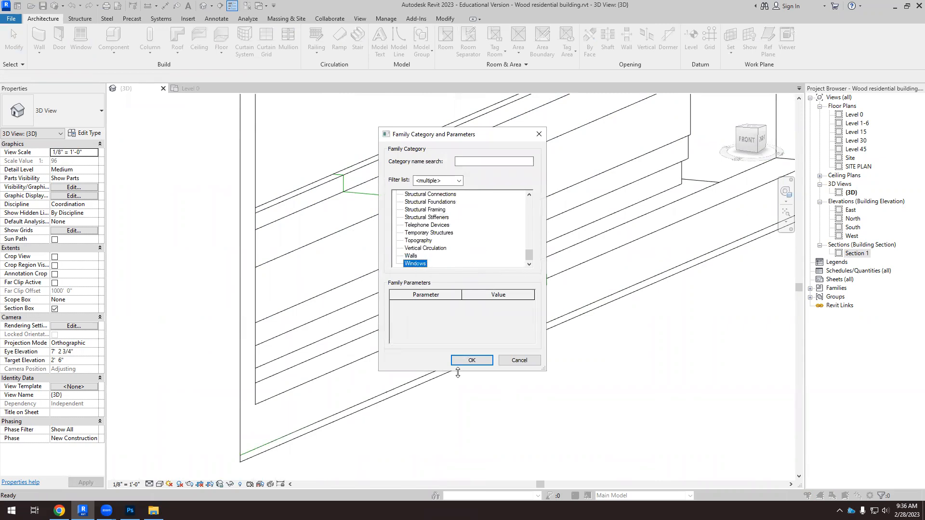
left_click(468, 360)
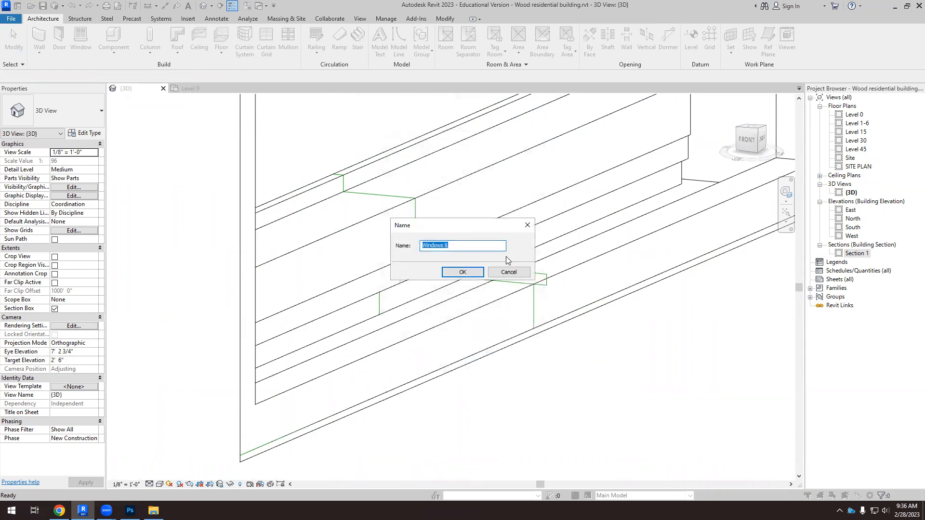
left_click(458, 273)
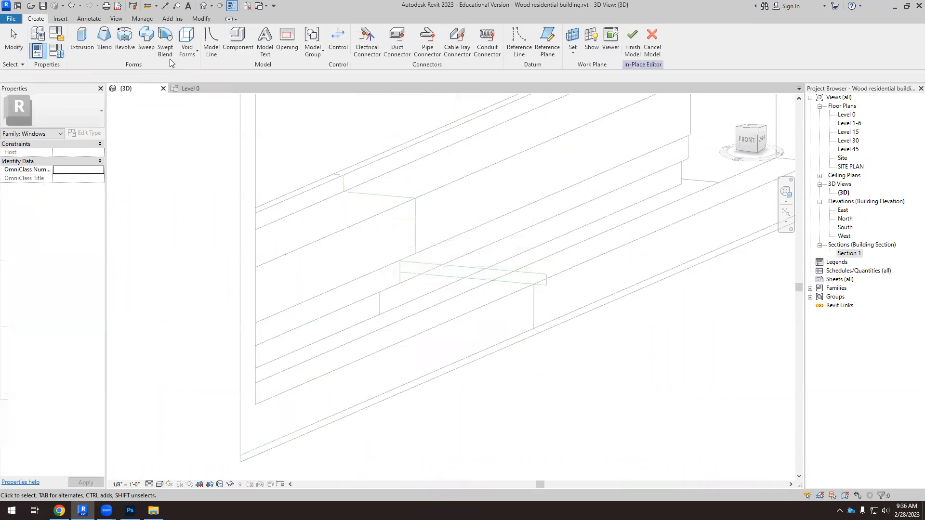
Start a sweep in the in-place window model for the interior sill and lining.
left_click(147, 44)
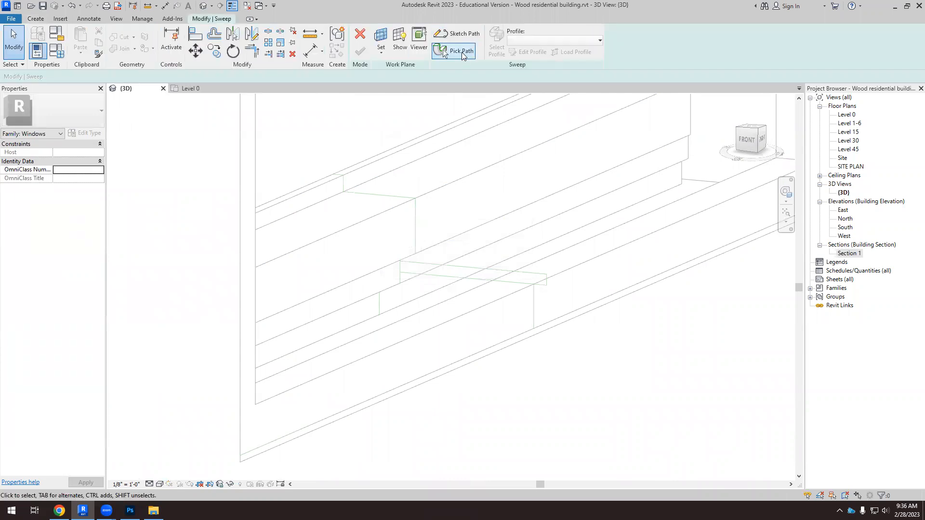
left_click(461, 52)
scroll(526, 320, "down", 4)
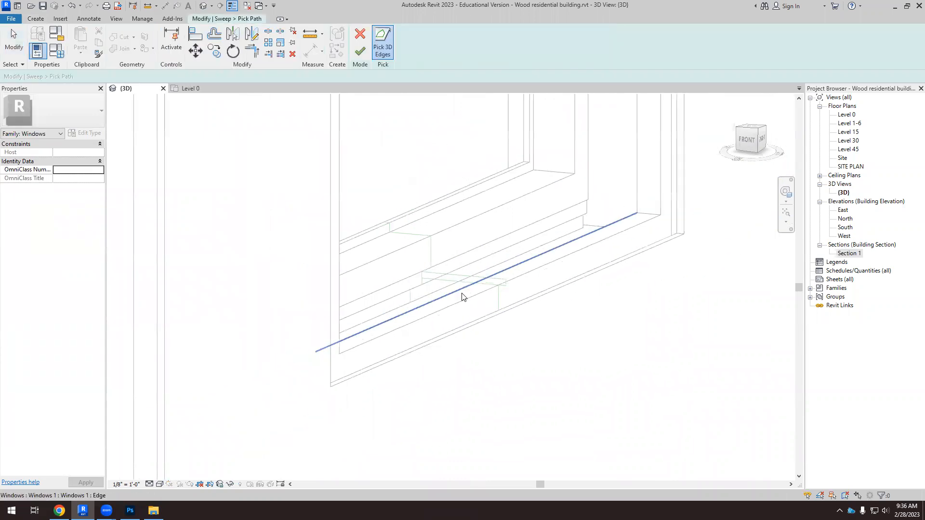
left_click(548, 282)
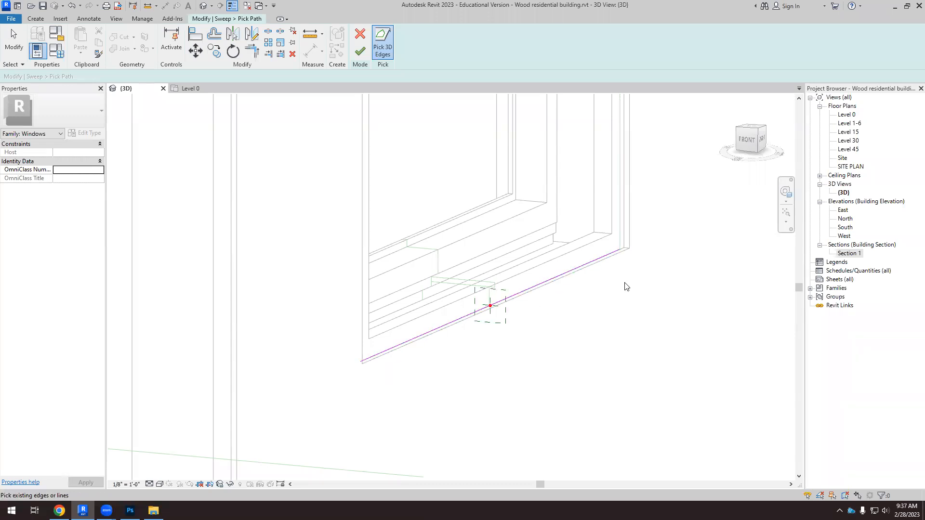
middle_click_drag(496, 309, 496, 289, "shift")
scroll(560, 222, "up", 5)
scroll(560, 222, "up", 1)
left_click(584, 187)
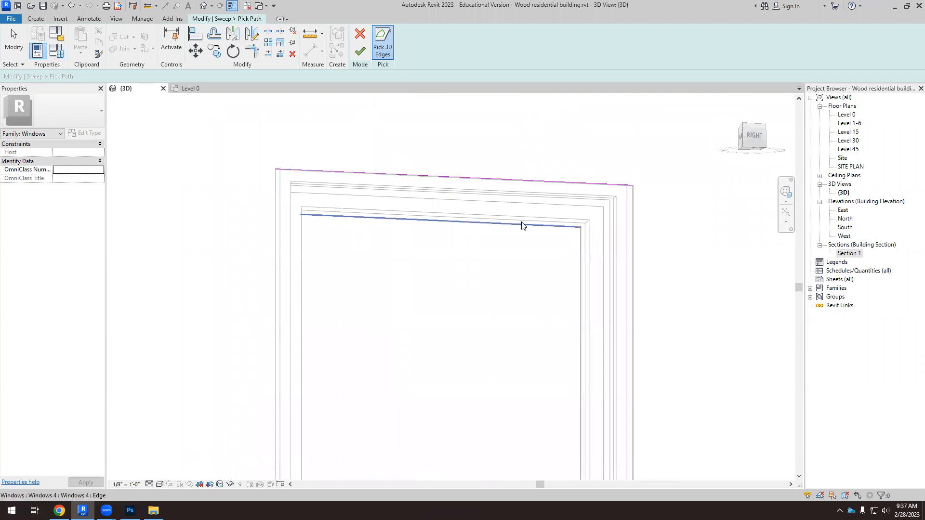
scroll(382, 310, "down", 4)
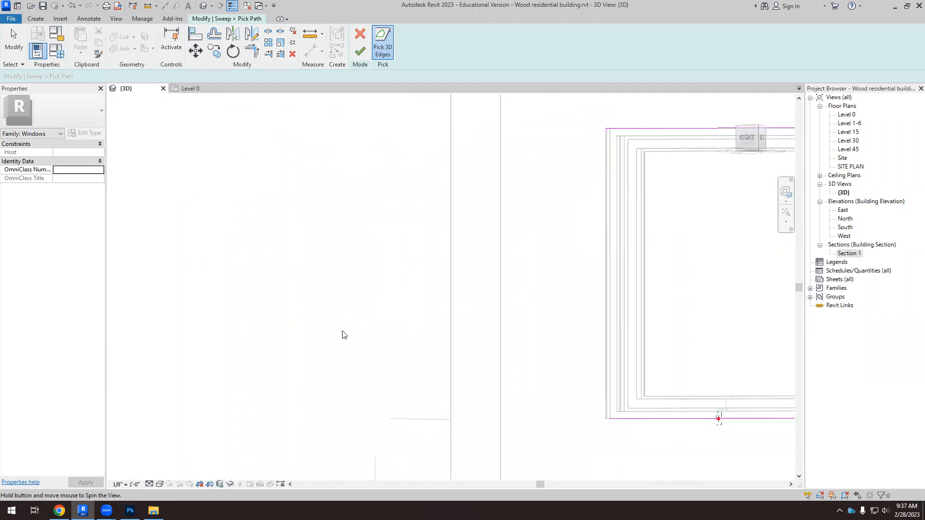
scroll(548, 380, "up", 1)
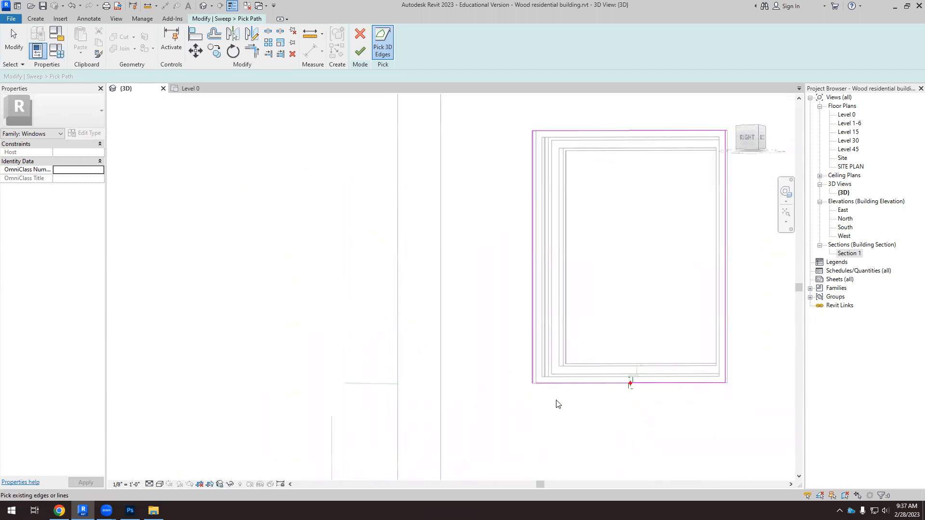
scroll(554, 403, "up", 2)
scroll(533, 413, "up", 2)
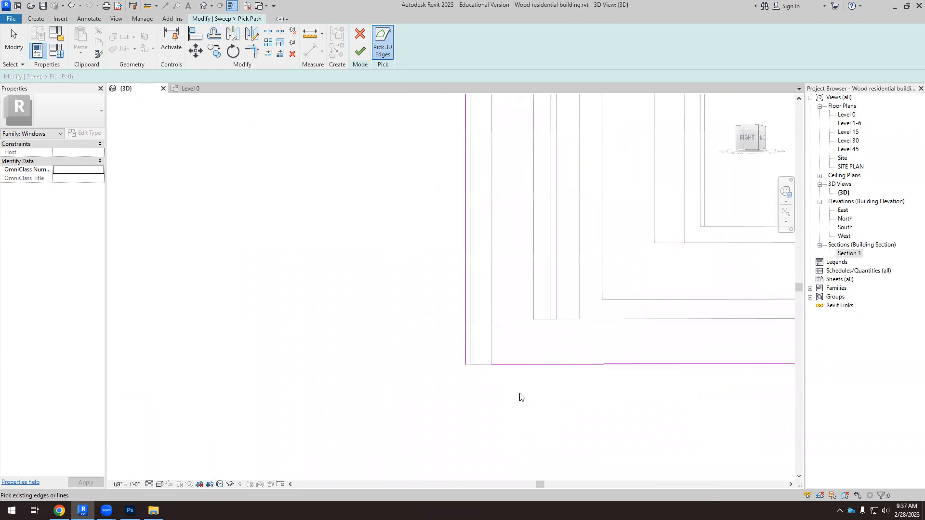
scroll(477, 352, "down", 3)
middle_click_drag(516, 403, 611, 412, "shift")
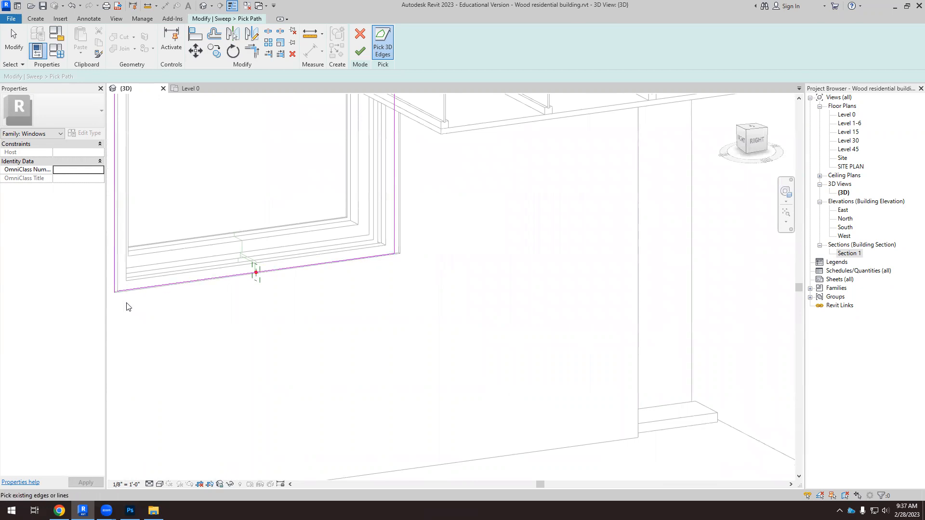
middle_click_drag(128, 307, 284, 302)
scroll(271, 267, "up", 1)
scroll(295, 313, "up", 6)
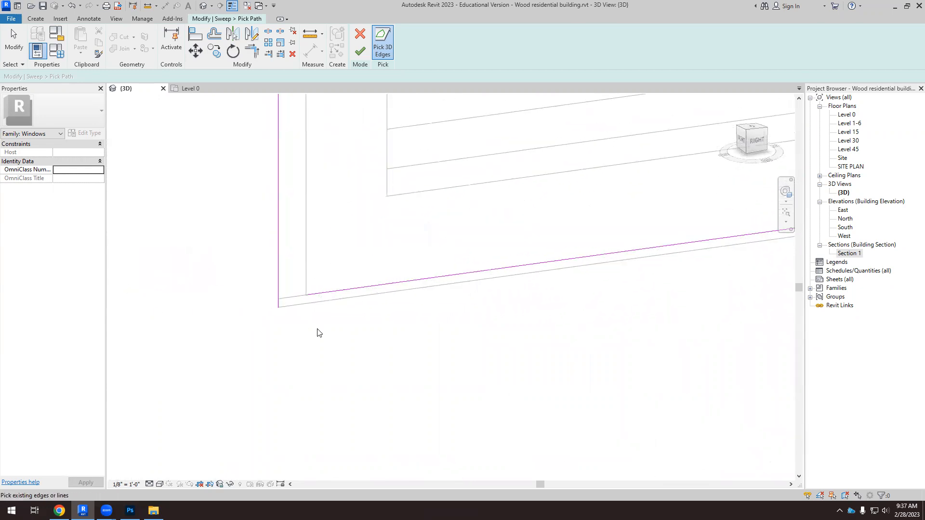
scroll(322, 298, "down", 5)
scroll(298, 324, "up", 2)
scroll(269, 310, "down", 4)
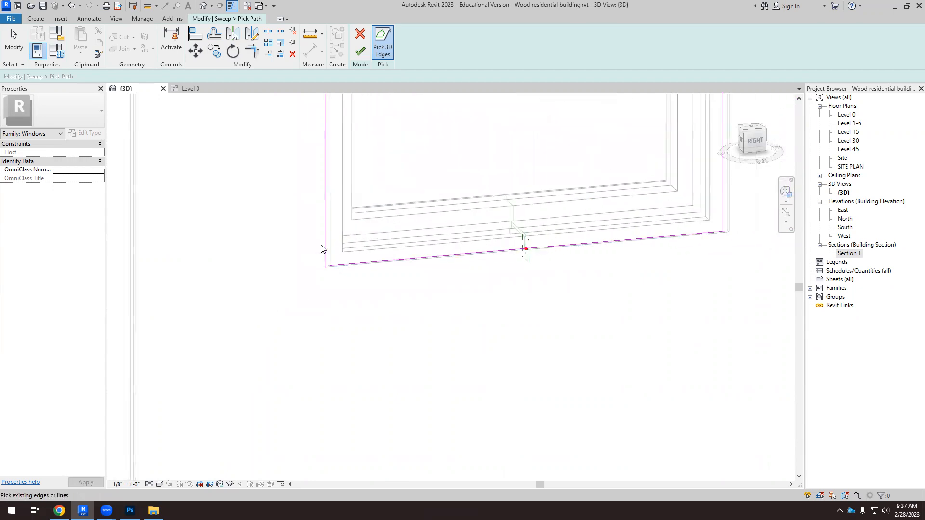
left_click(325, 246)
scroll(322, 206, "down", 2)
left_click(363, 39)
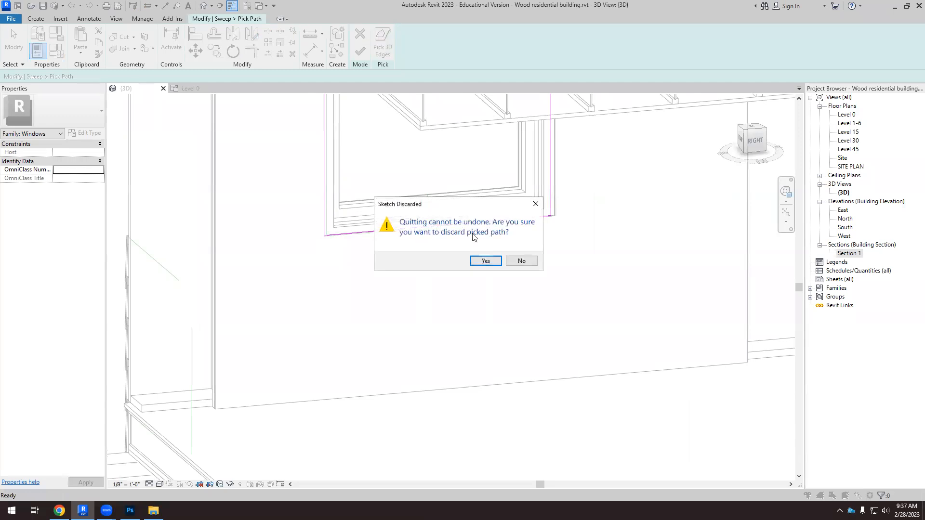
left_click(489, 263)
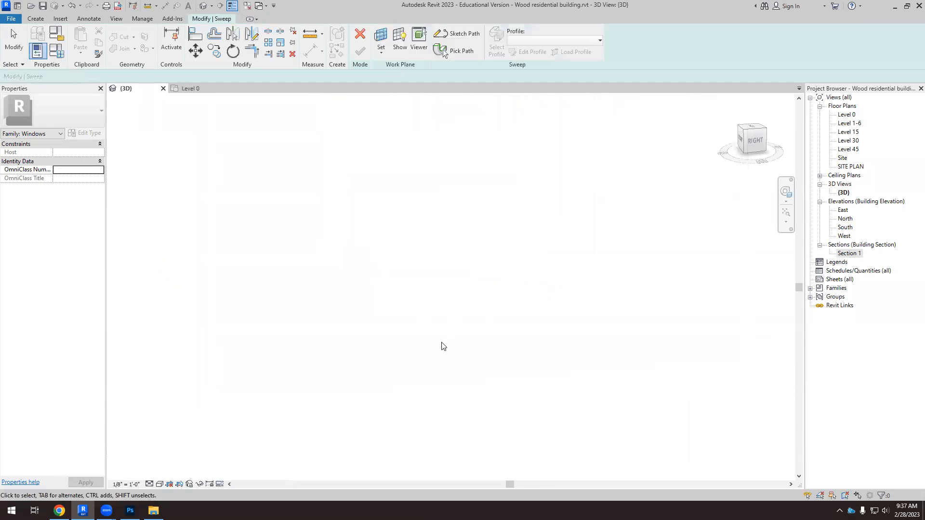
Begin a picked sweep path with the lower interior edge of the window opening.
scroll(399, 327, "down", 6)
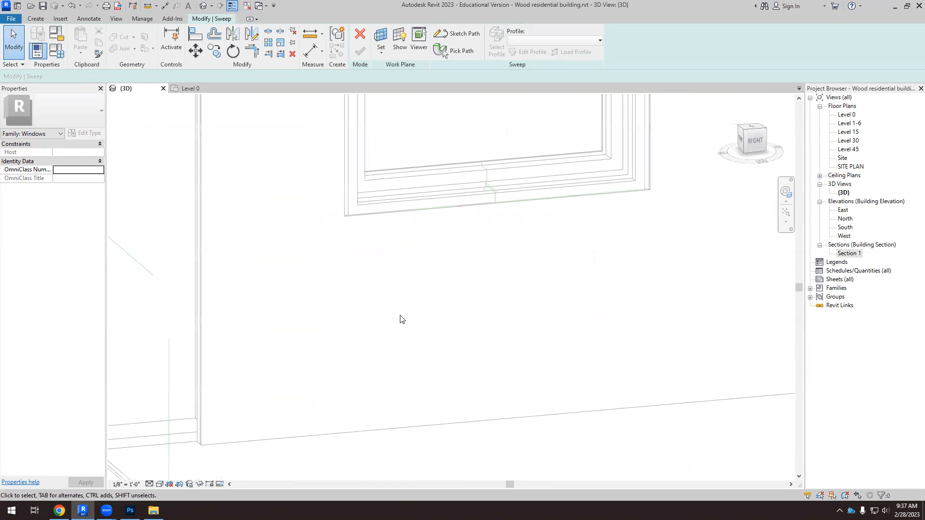
scroll(483, 252, "up", 5)
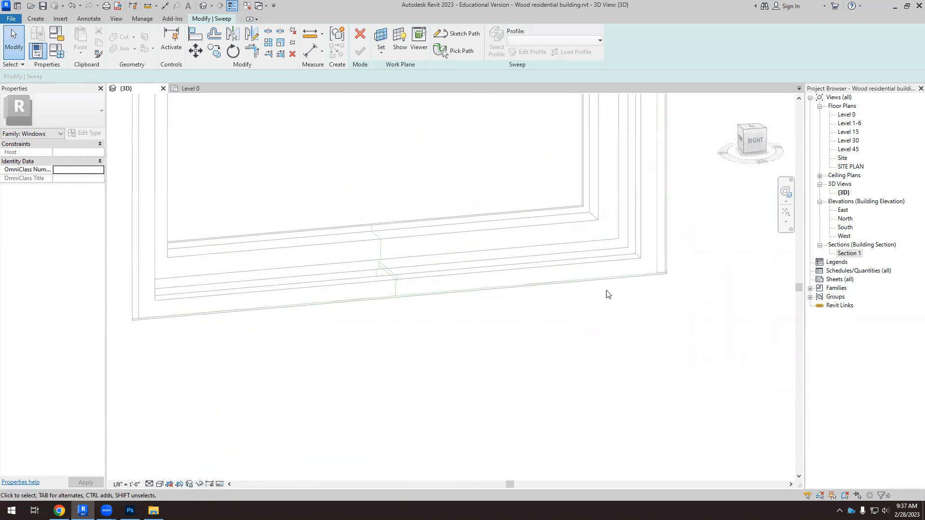
scroll(489, 313, "down", 1)
middle_click_drag(416, 337, 488, 396, "shift")
scroll(404, 384, "up", 2)
middle_click_drag(490, 292, 497, 269)
scroll(466, 343, "up", 2)
scroll(494, 297, "down", 4)
scroll(483, 322, "up", 4)
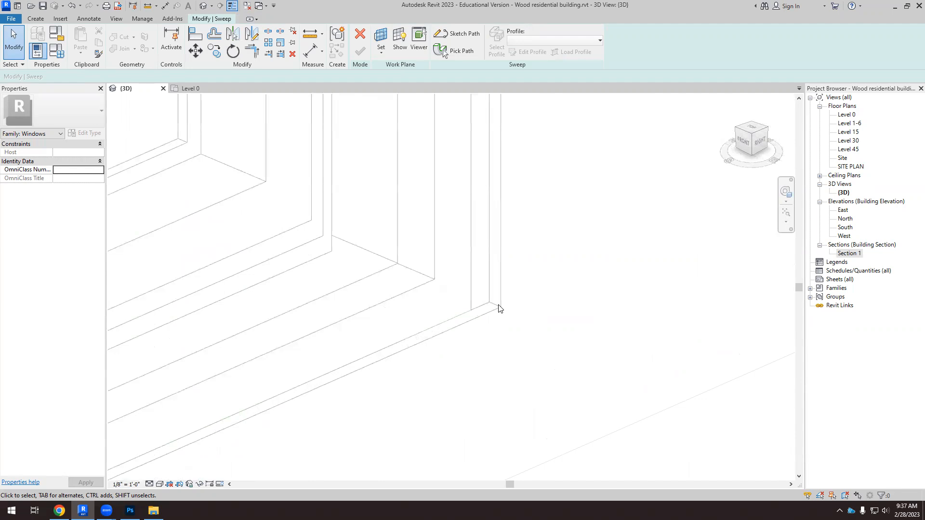
scroll(534, 278, "down", 4)
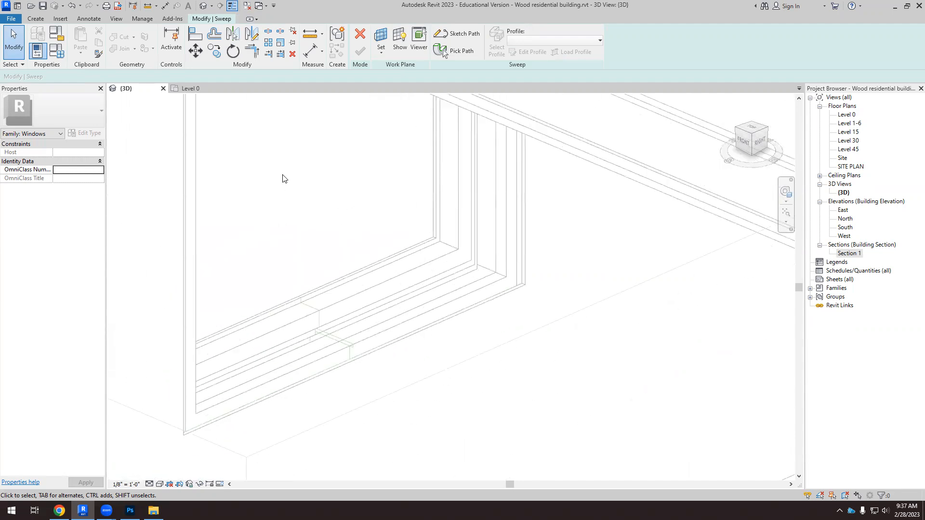
left_click(441, 51)
scroll(392, 347, "up", 2)
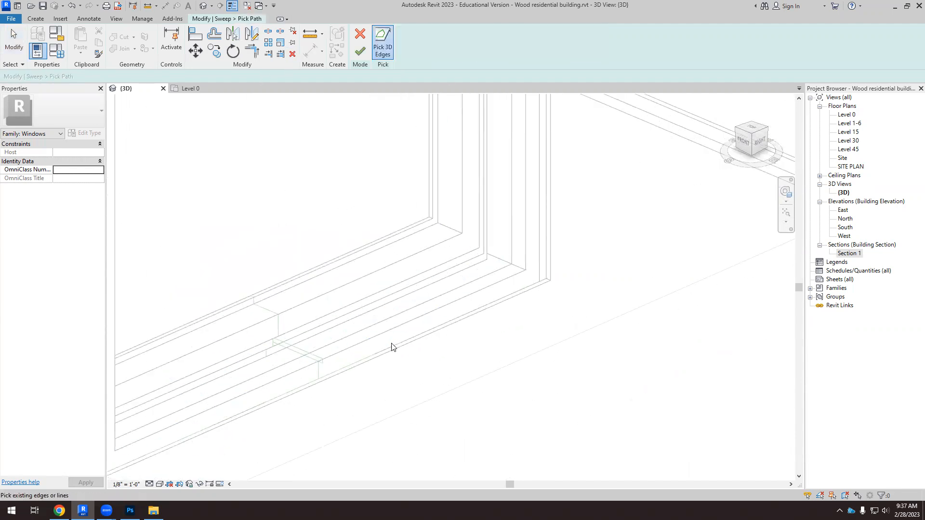
left_click(368, 359)
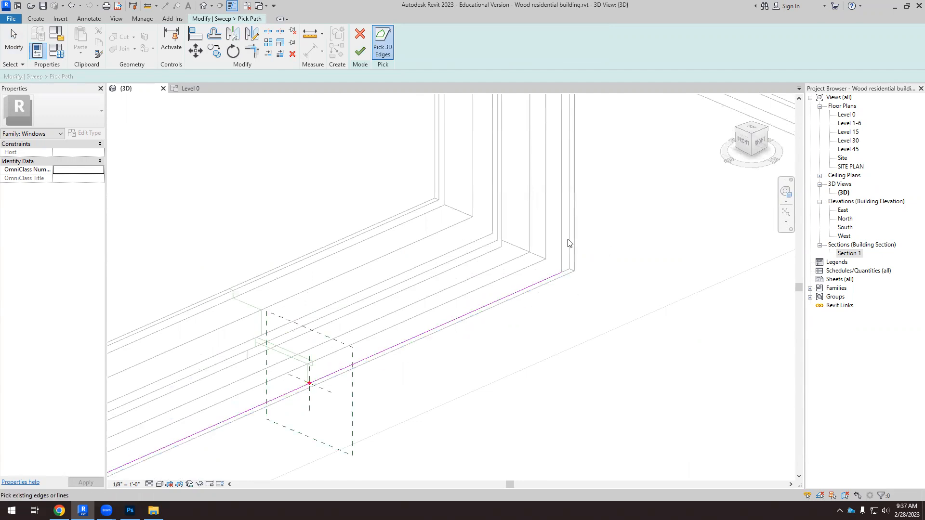
Add the opening's two side edges and top edge to the sweep path to close the loop, and finish the path.
scroll(563, 242, "down", 5)
middle_click_drag(501, 337, 386, 208, "shift")
scroll(737, 209, "up", 5)
middle_click_drag(737, 209, 606, 244, "shift")
scroll(277, 270, "down", 3)
scroll(621, 356, "up", 5)
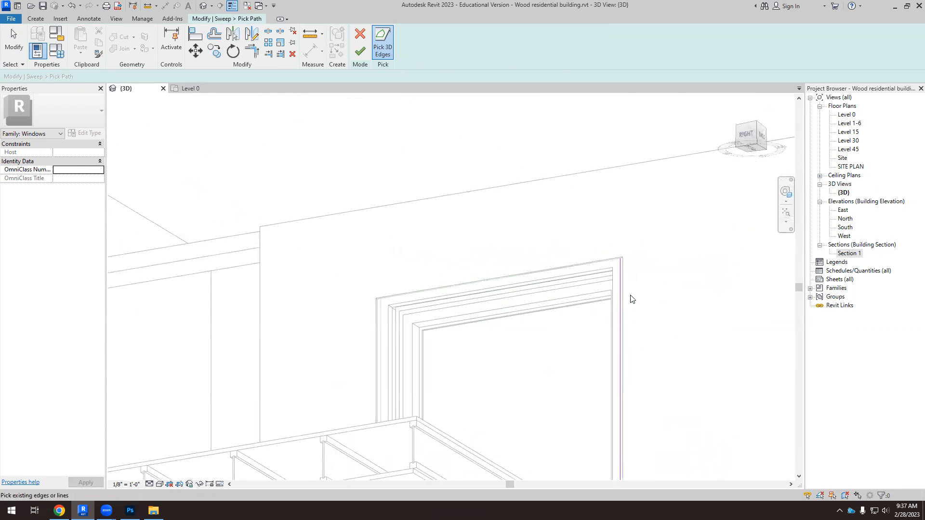
scroll(615, 253, "up", 2)
left_click(598, 225)
scroll(598, 226, "down", 3)
scroll(133, 300, "up", 4)
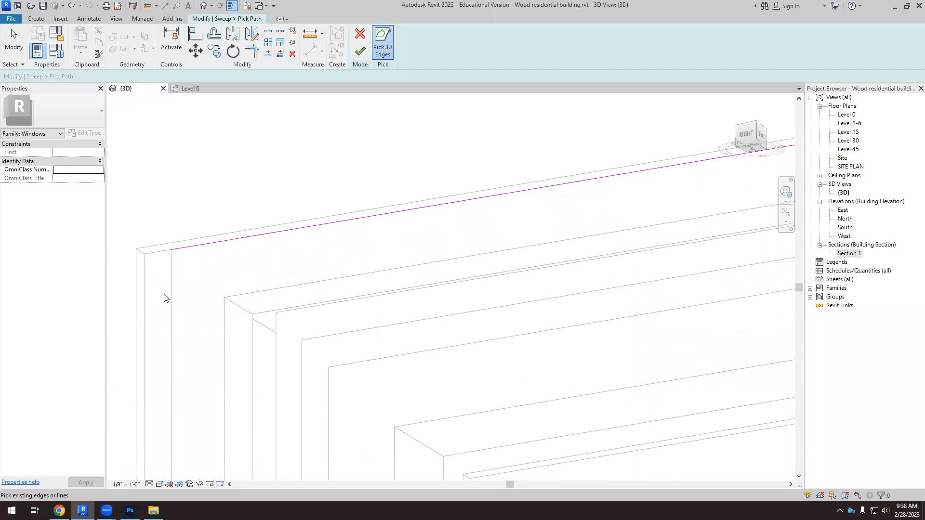
scroll(207, 286, "down", 3)
middle_click_drag(207, 286, 342, 314, "shift")
scroll(332, 308, "up", 3)
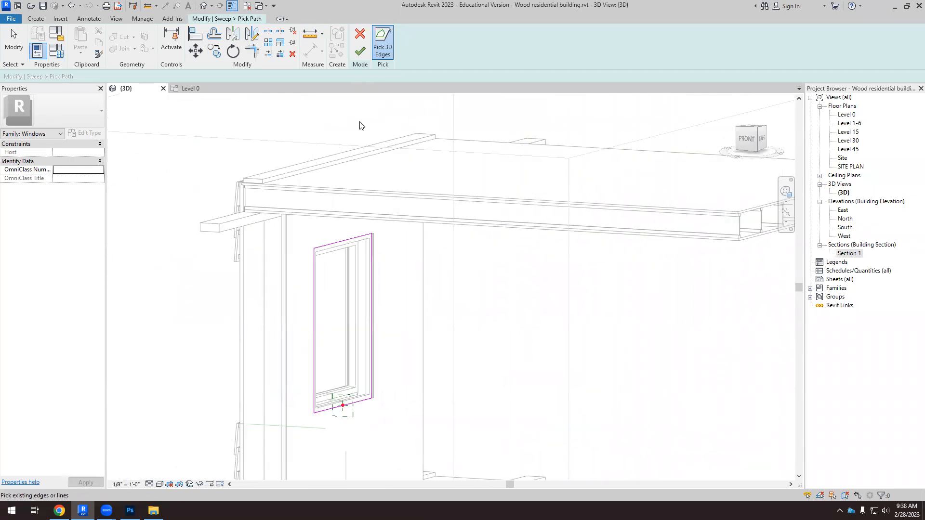
left_click(360, 54)
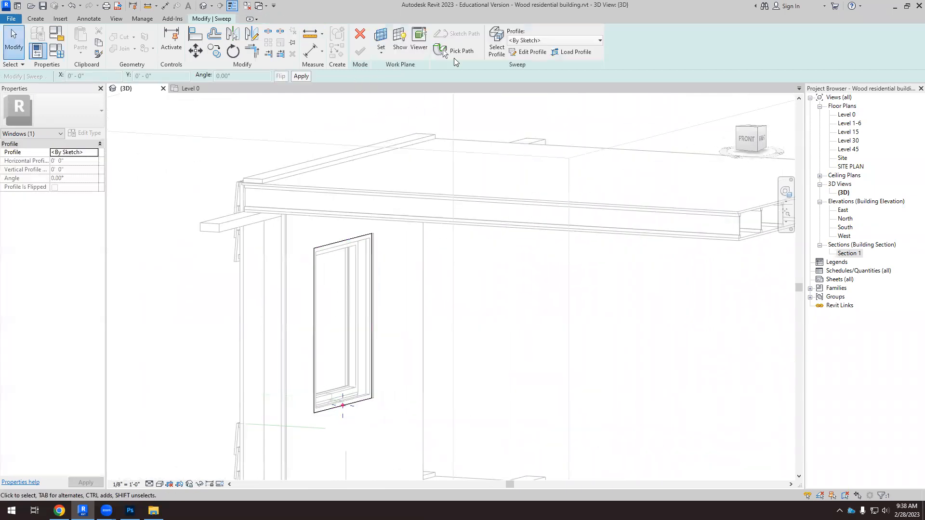
Edit the sweep profile by picking the model lines of the thin sill rectangle, and finish the profile sketch.
left_click(528, 52)
scroll(363, 352, "up", 4)
scroll(363, 352, "up", 2)
left_click(398, 54)
scroll(343, 380, "up", 4)
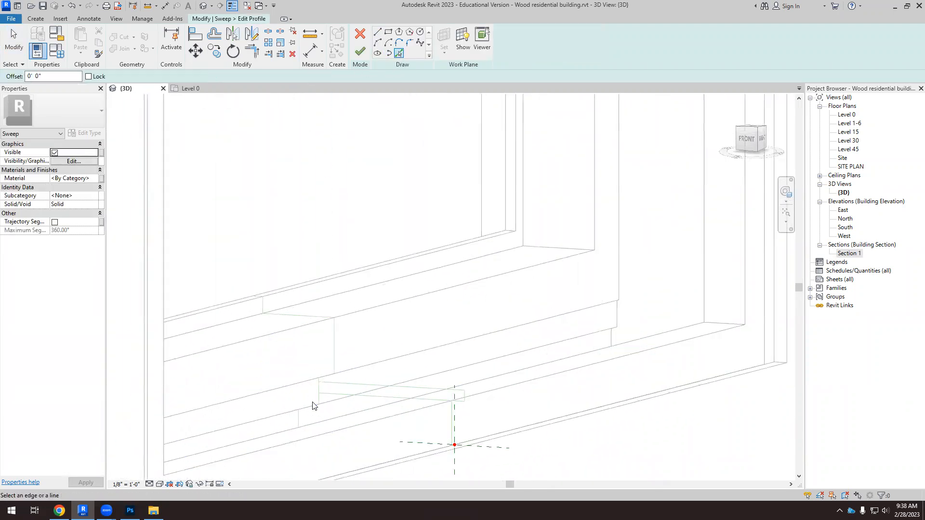
scroll(531, 427, "up", 3)
left_click(503, 369)
left_click(489, 356)
scroll(658, 341, "down", 2)
scroll(255, 340, "up", 2)
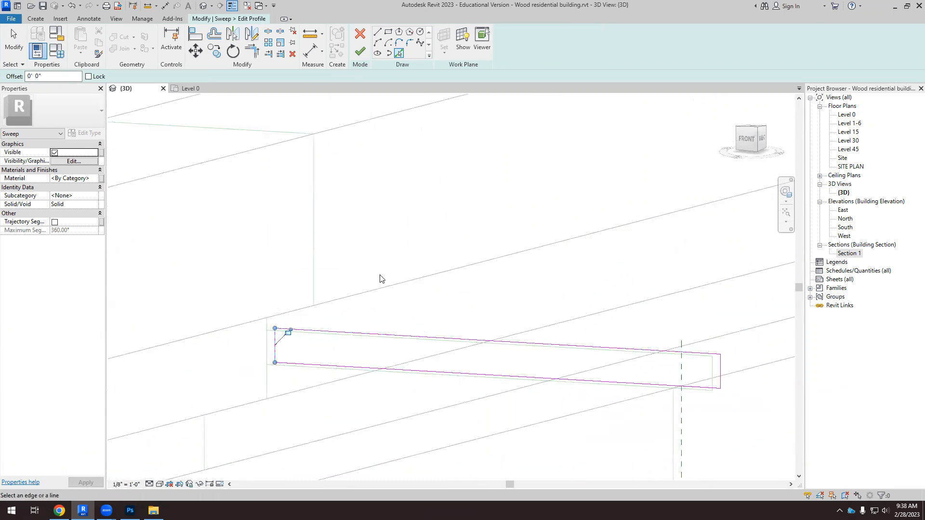
scroll(380, 278, "down", 3)
left_click(361, 52)
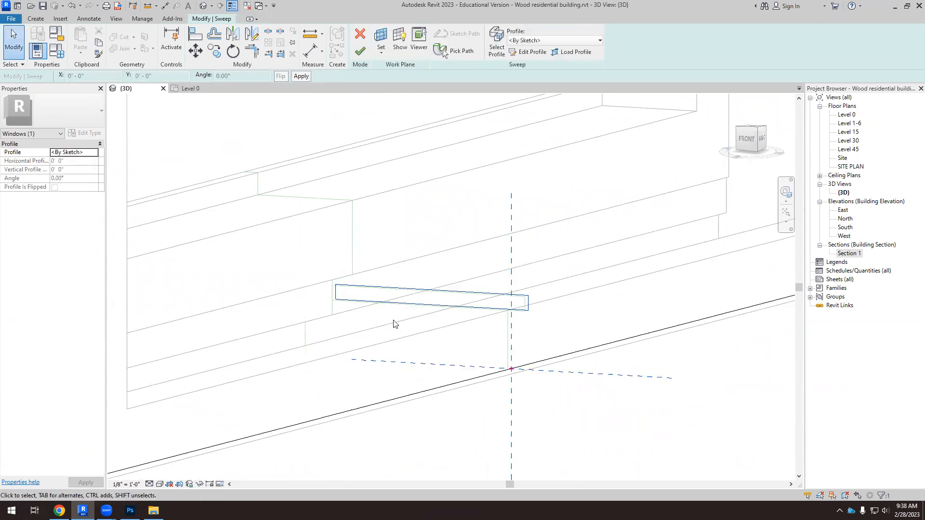
Complete the sweep around the window opening and finish the in-place model.
scroll(394, 322, "down", 2)
left_click(359, 52)
scroll(485, 323, "down", 3)
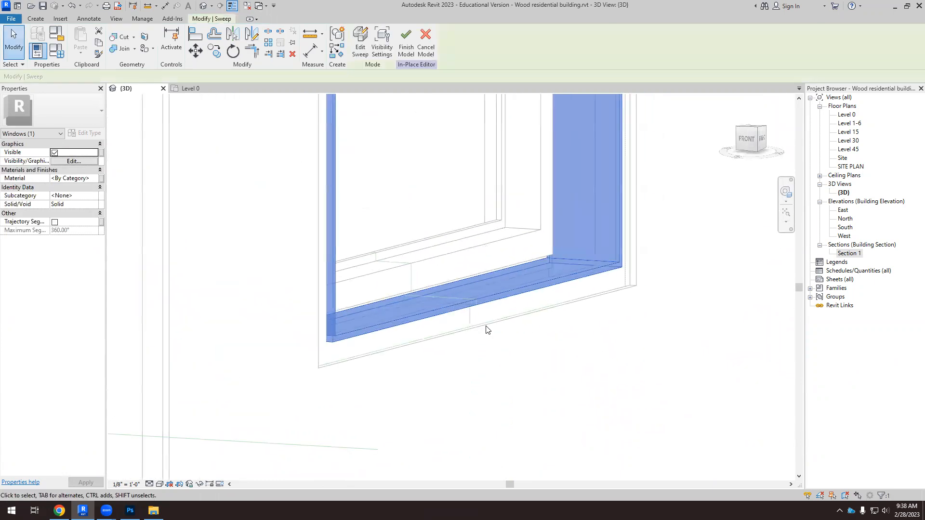
middle_click_drag(549, 372, 570, 393, "shift")
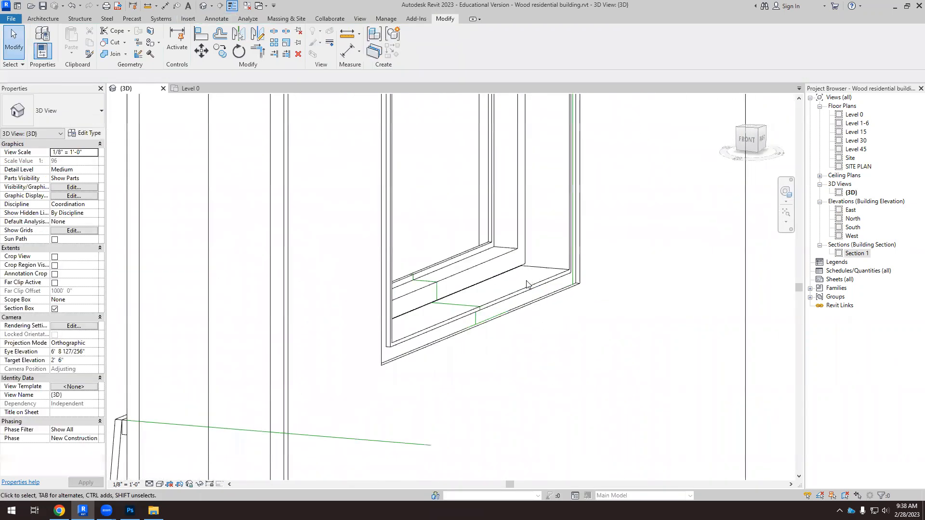
Set the 3D view's visual style to Realistic.
scroll(527, 322, "up", 1)
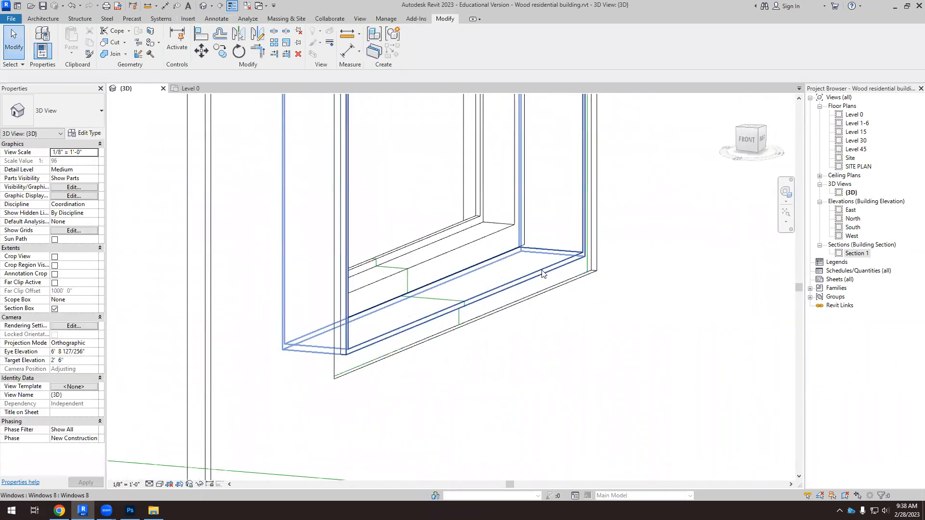
mouse_move(544, 273)
middle_mouse_down("shift")
mouse_move(529, 295)
mouse_move(595, 265)
mouse_move(415, 284)
mouse_move(395, 306)
mouse_move(548, 301)
mouse_move(561, 273)
mouse_move(533, 286)
middle_mouse_up("shift")
scroll(506, 276, "down", 3)
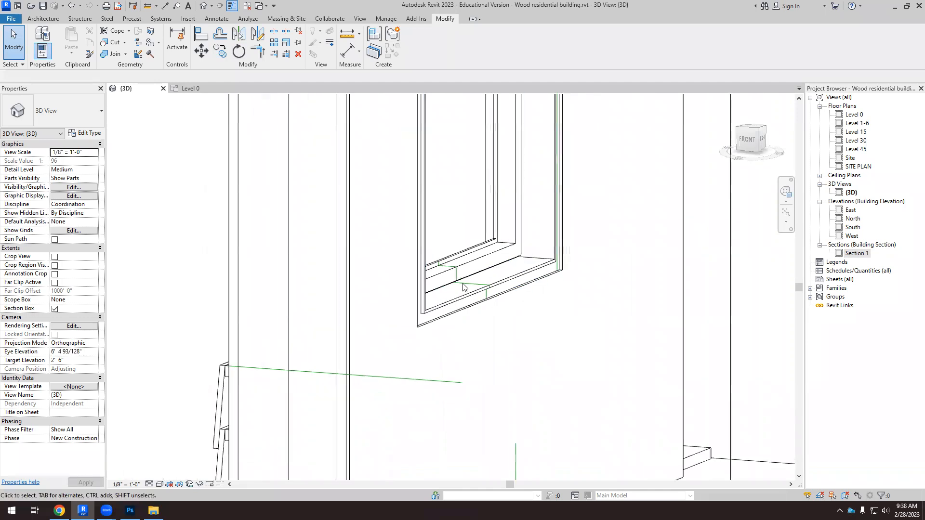
left_click(159, 484)
left_click(177, 474)
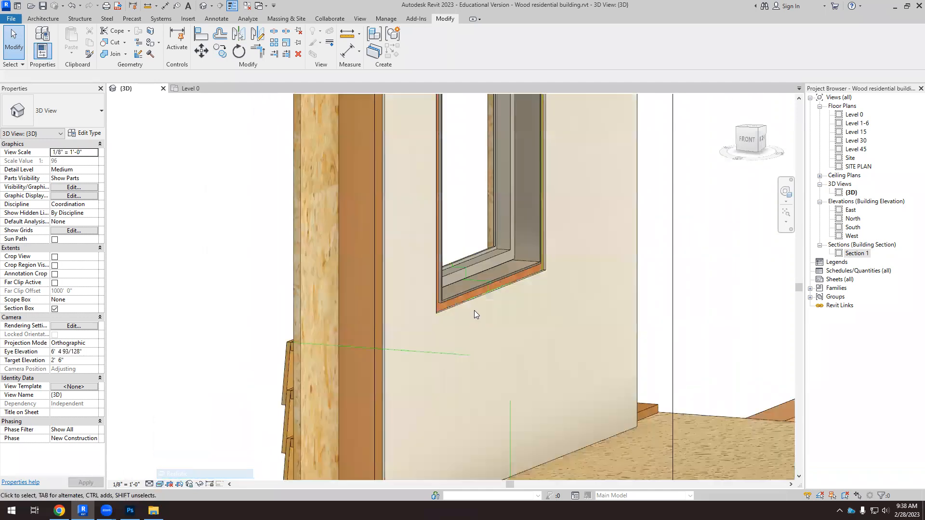
Inspect the new interior sill and lining around the window opening, checking how they meet the frame and the wall finish.
scroll(547, 265, "up", 5)
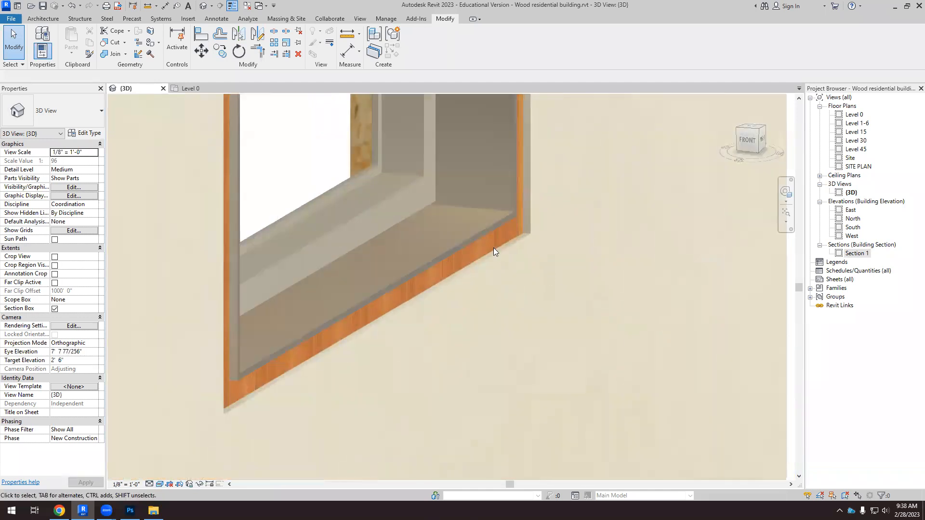
scroll(427, 241, "down", 2)
scroll(454, 241, "up", 2)
scroll(454, 240, "down", 2)
middle_click_drag(454, 243, 237, 278, "shift")
scroll(275, 283, "down", 4)
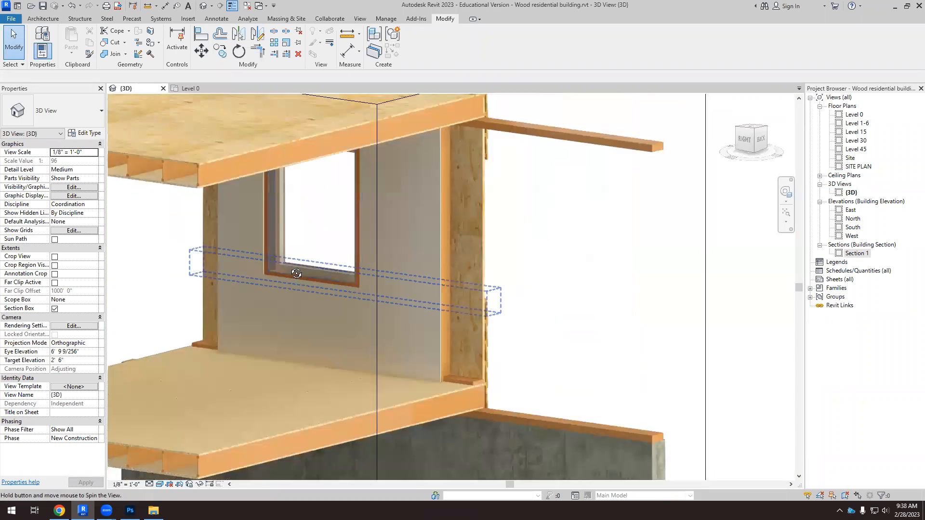
middle_click_drag(297, 274, 256, 202, "shift")
scroll(300, 138, "up", 2)
scroll(301, 139, "up", 2)
middle_click_drag(303, 153, 308, 123, "shift")
scroll(303, 171, "up", 3)
middle_click_drag(306, 171, 482, 370, "shift")
scroll(475, 336, "up", 2)
scroll(439, 318, "down", 5)
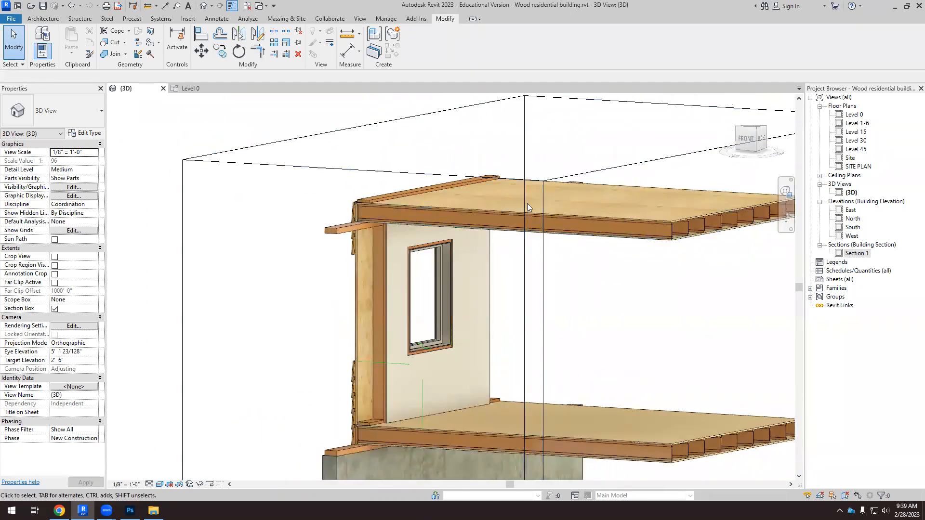
Move the side face of the section box inward so it cuts the wall vertically through the window opening.
scroll(448, 264, "down", 6)
middle_click_drag(492, 318, 563, 331, "shift")
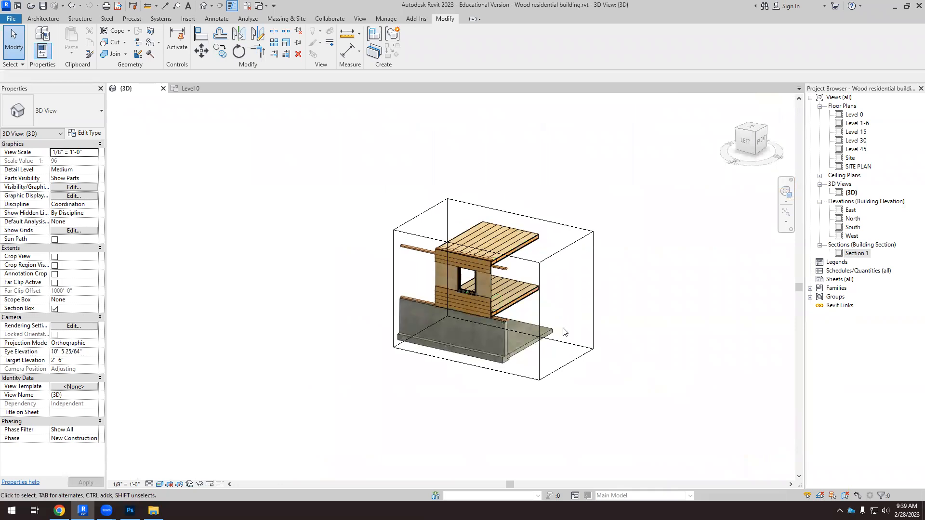
left_click(538, 320)
left_click_drag(567, 307, 500, 285)
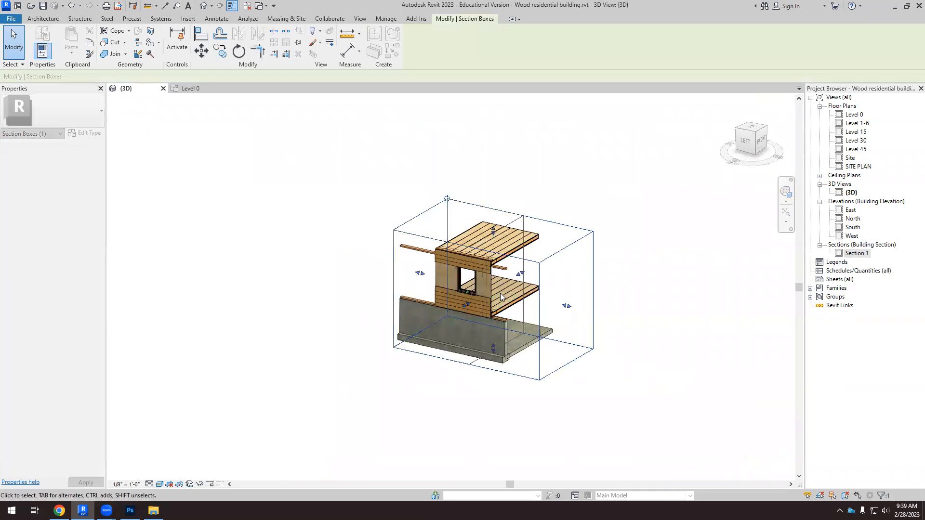
scroll(501, 297, "up", 2)
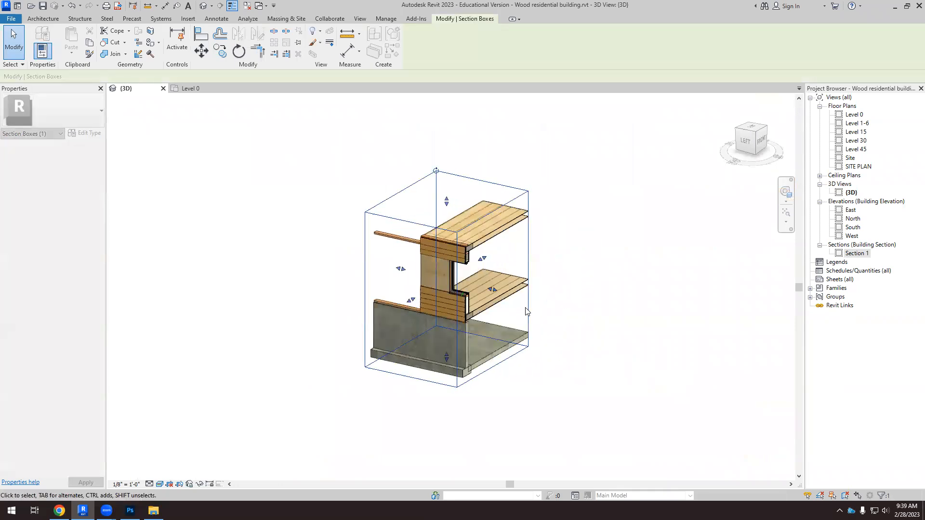
Examine the cut window sill from the front, checking how the frame, exterior sill and interior lining sit on the wall framing.
middle_click_drag(624, 304, 599, 301, "shift")
left_click(762, 140)
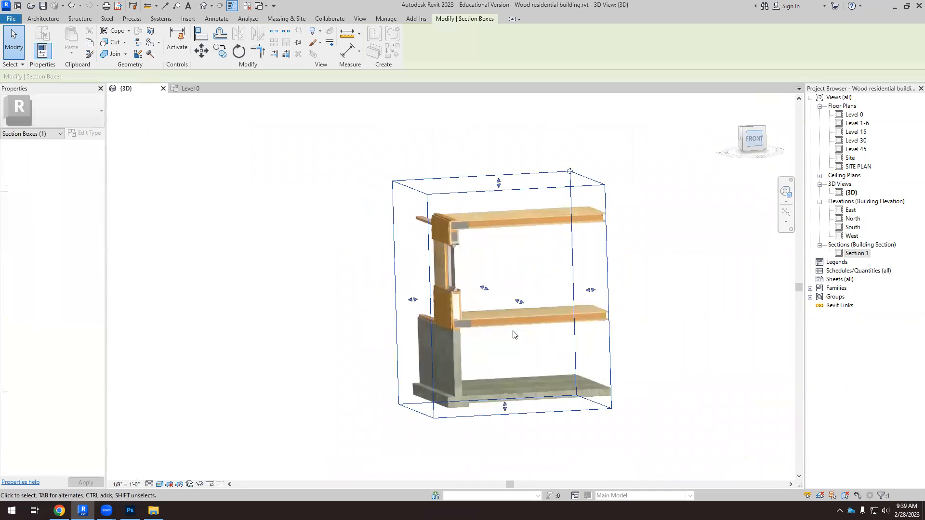
scroll(287, 212, "up", 5)
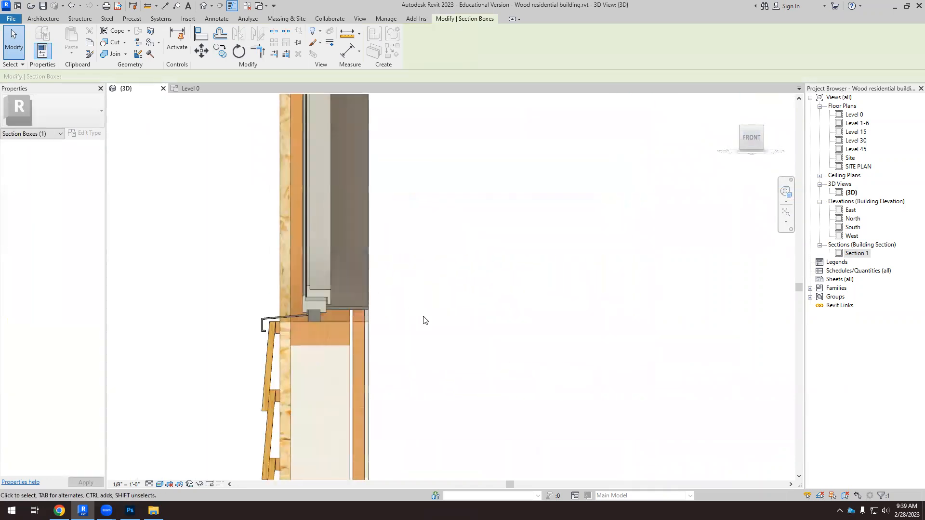
scroll(318, 277, "up", 3)
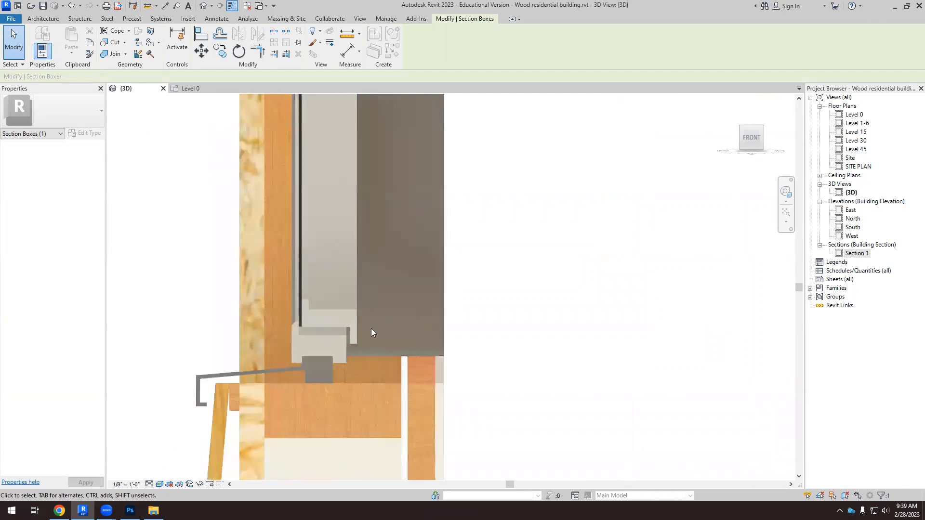
scroll(371, 333, "up", 1)
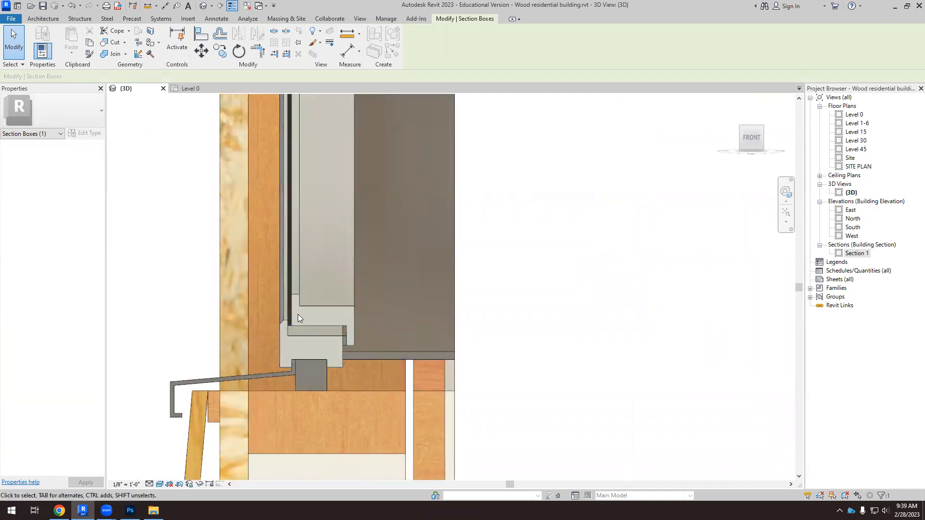
scroll(297, 318, "up", 5)
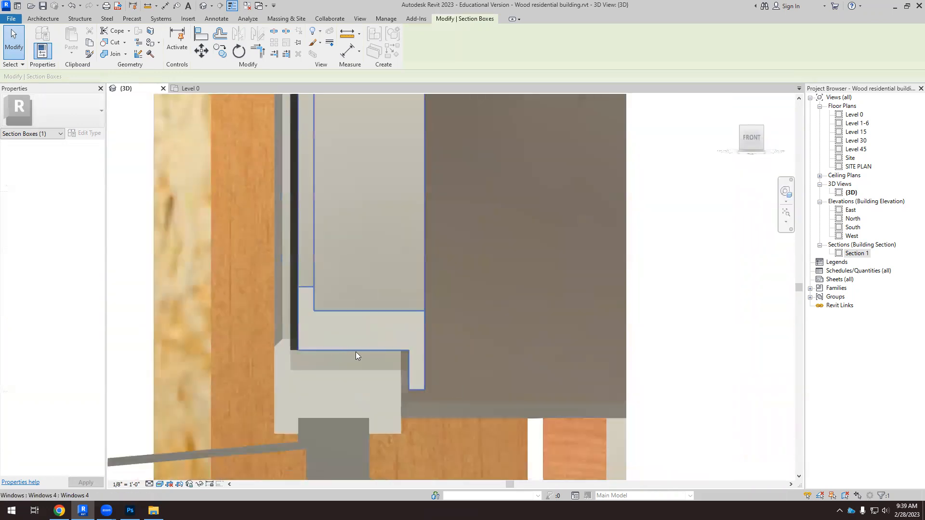
scroll(357, 355, "down", 10)
middle_click_drag(409, 353, 523, 380, "shift")
scroll(475, 291, "down", 3)
scroll(608, 344, "up", 2)
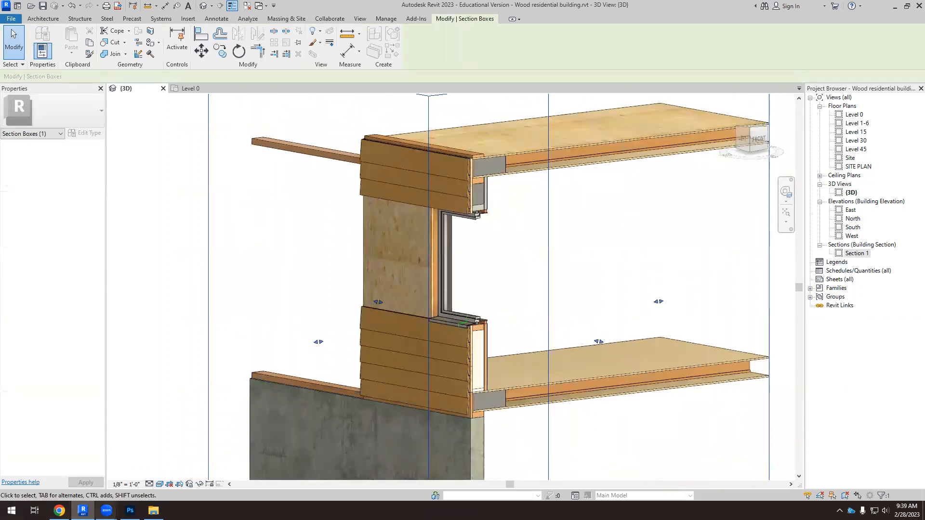
Switch to Chrome to view the wall section illustration on the holzraumsystem.com carbon-smart page, and return to Revit.
left_click(59, 510)
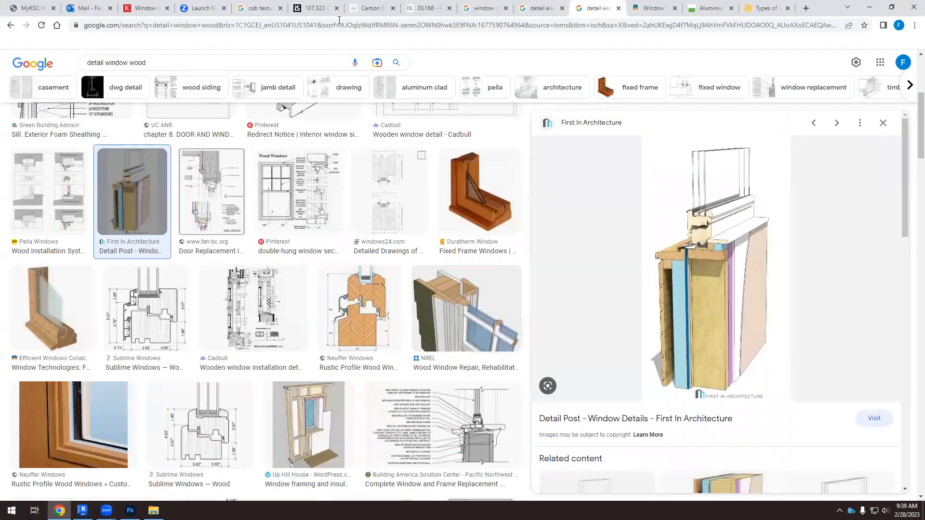
left_click(370, 7)
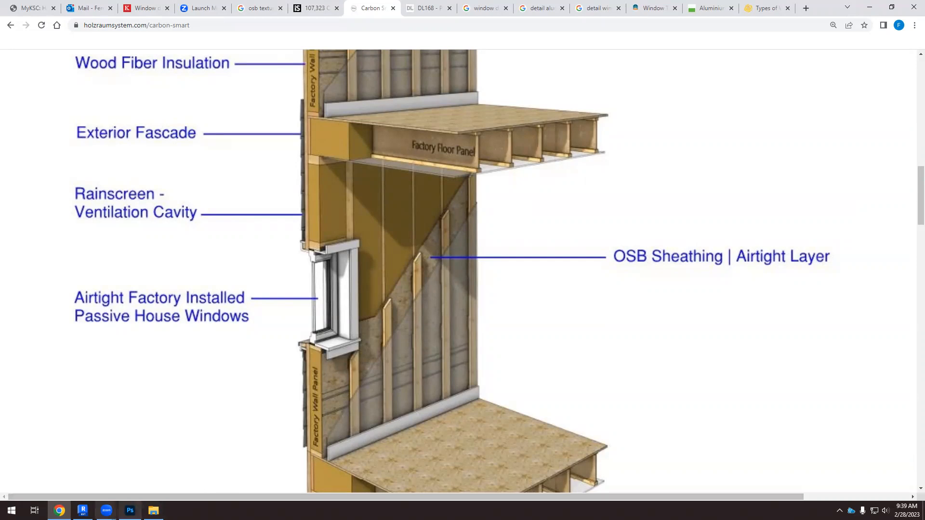
left_click(83, 510)
Inspect the cut lower window corner from the exterior, comparing its frame, sills and framing with the reference illustration.
scroll(366, 367, "down", 4)
middle_click_drag(512, 382, 578, 397, "shift")
scroll(433, 359, "up", 2)
scroll(433, 359, "up", 2)
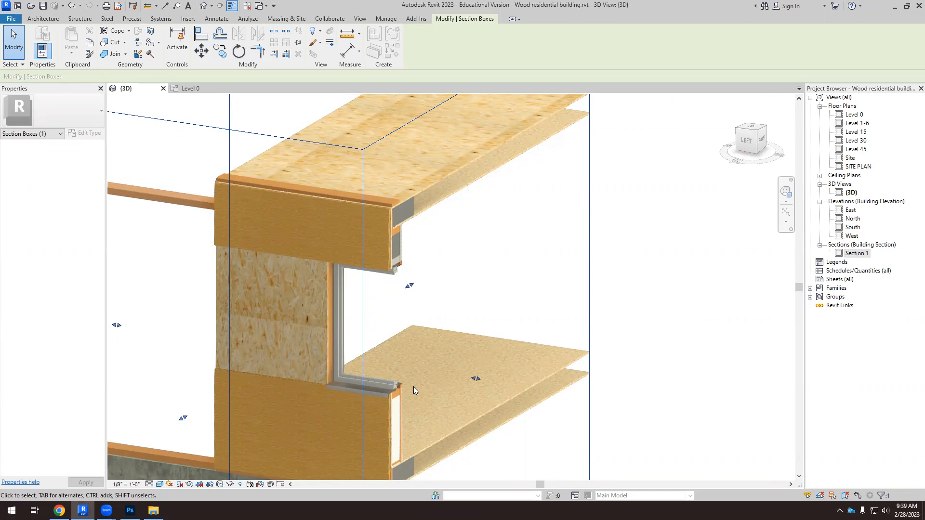
scroll(378, 208, "down", 2)
scroll(379, 316, "up", 2)
middle_click_drag(378, 332, 310, 316, "shift")
scroll(309, 303, "up", 2)
scroll(345, 320, "down", 2)
scroll(289, 318, "up", 2)
scroll(289, 315, "down", 2)
scroll(217, 298, "up", 6)
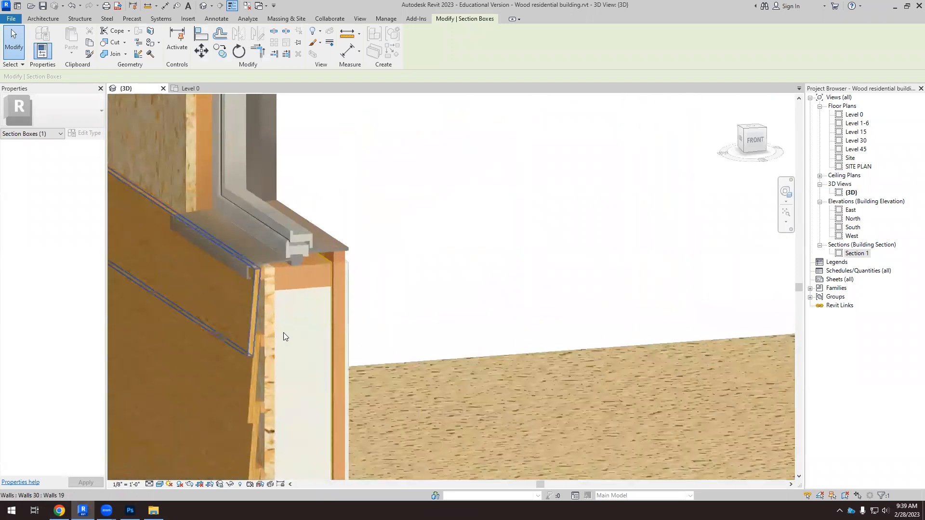
scroll(410, 233, "down", 2)
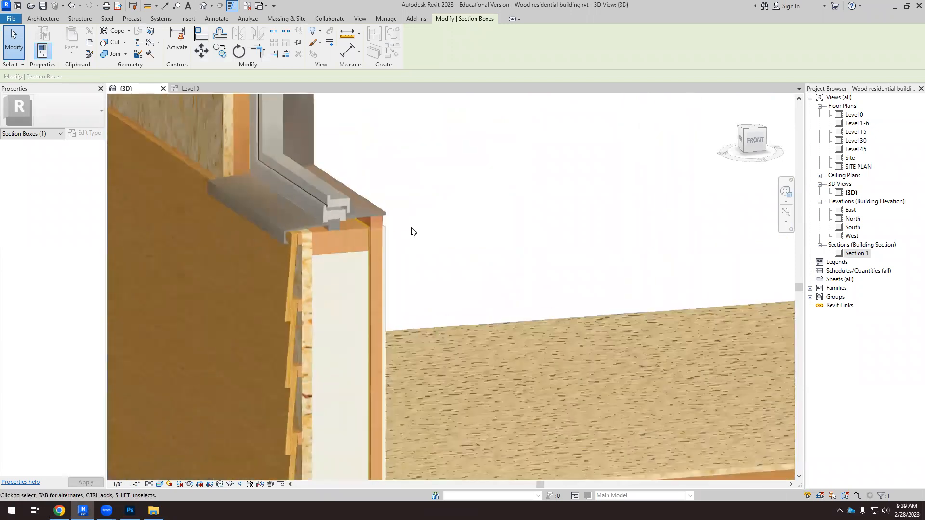
scroll(412, 232, "down", 3)
scroll(385, 251, "up", 5)
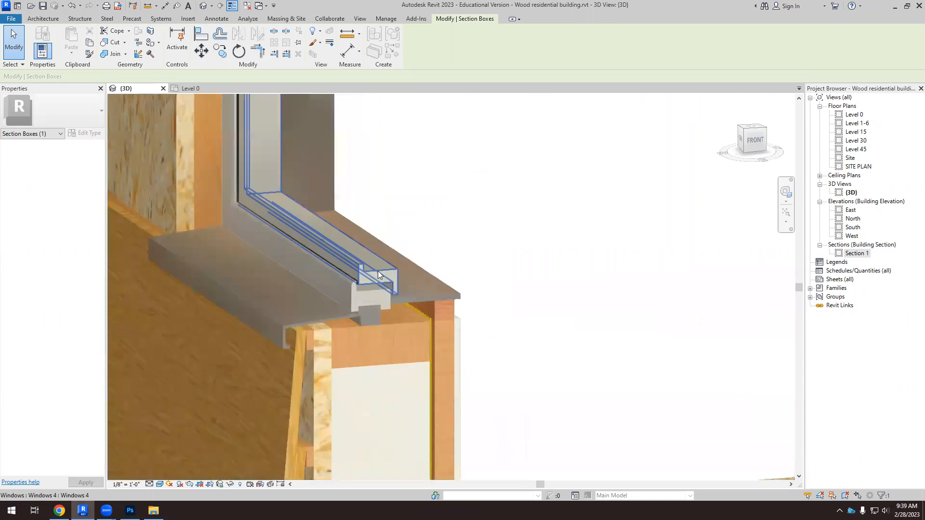
scroll(381, 276, "up", 2)
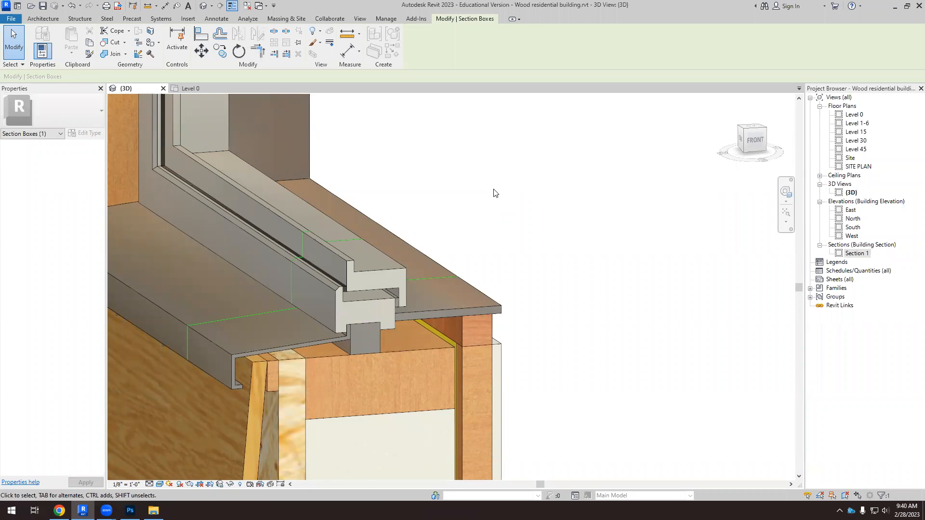
middle_click_drag(457, 184, 438, 276, "shift")
scroll(439, 275, "down", 2)
scroll(622, 265, "up", 5)
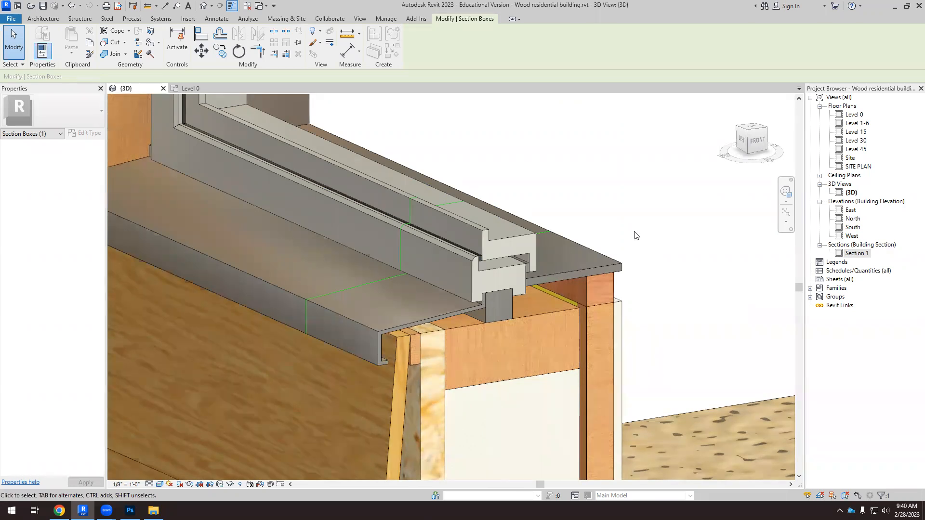
Review the cut wall from the foundation to the window head, and the siding, sheathing and framing layers beneath the exterior sill.
scroll(424, 301, "down", 5)
middle_click_drag(424, 301, 414, 142, "shift")
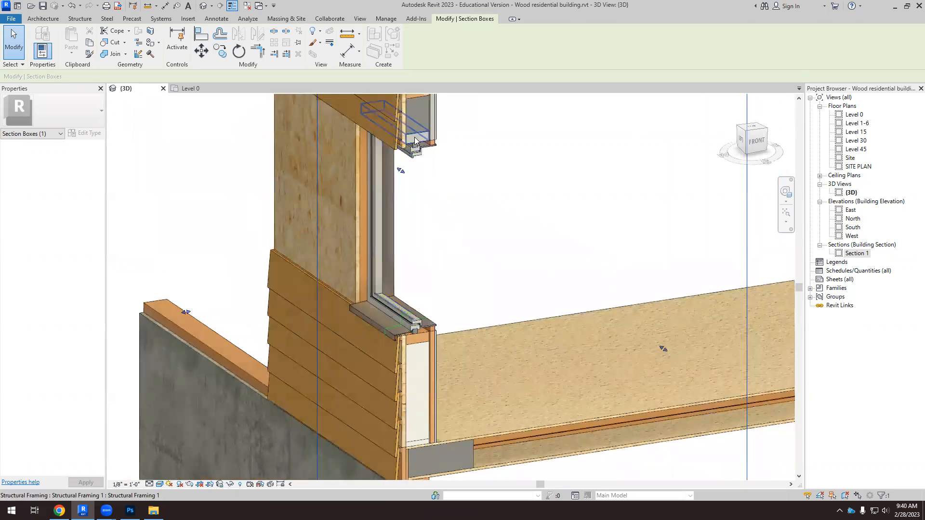
scroll(389, 233, "down", 5)
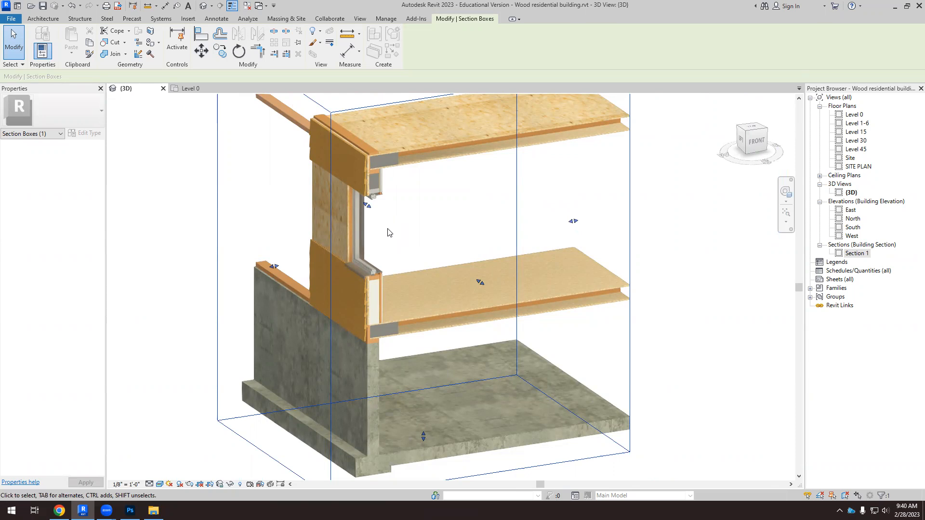
scroll(385, 287, "up", 8)
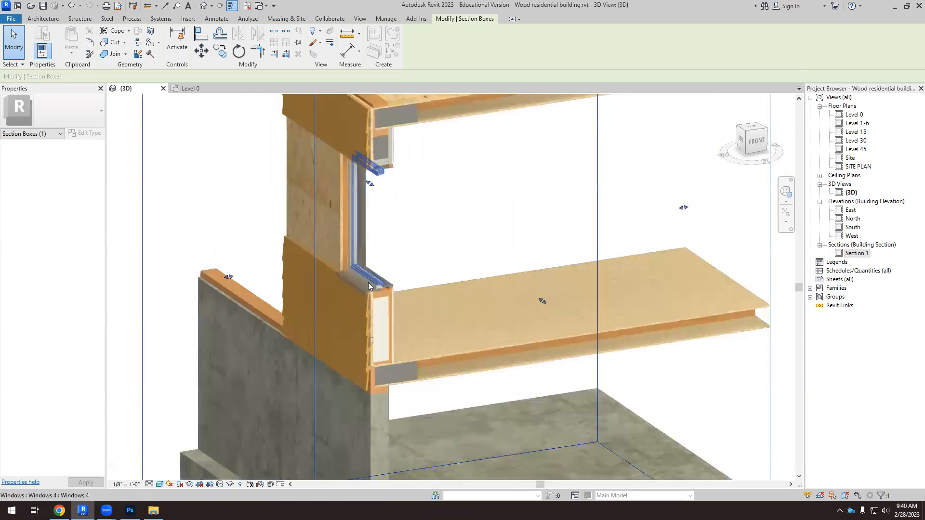
scroll(385, 288, "up", 6)
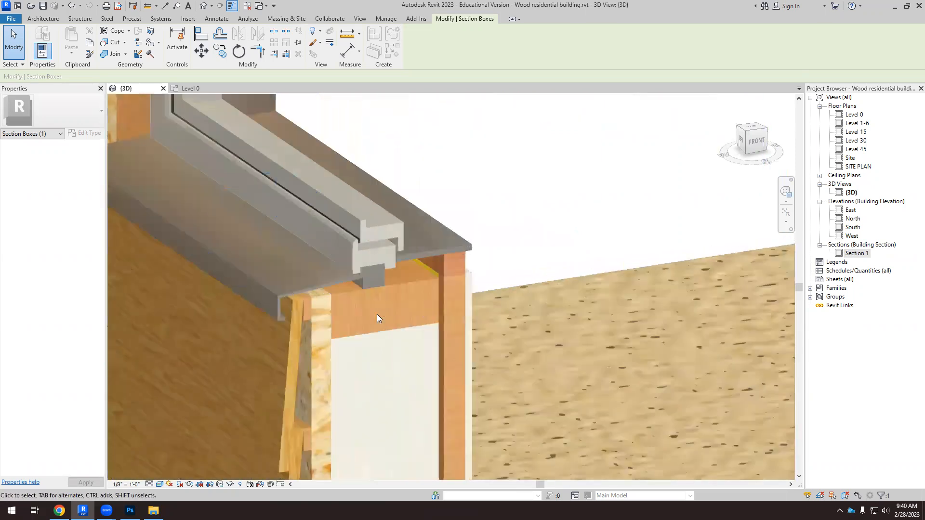
scroll(393, 268, "down", 2)
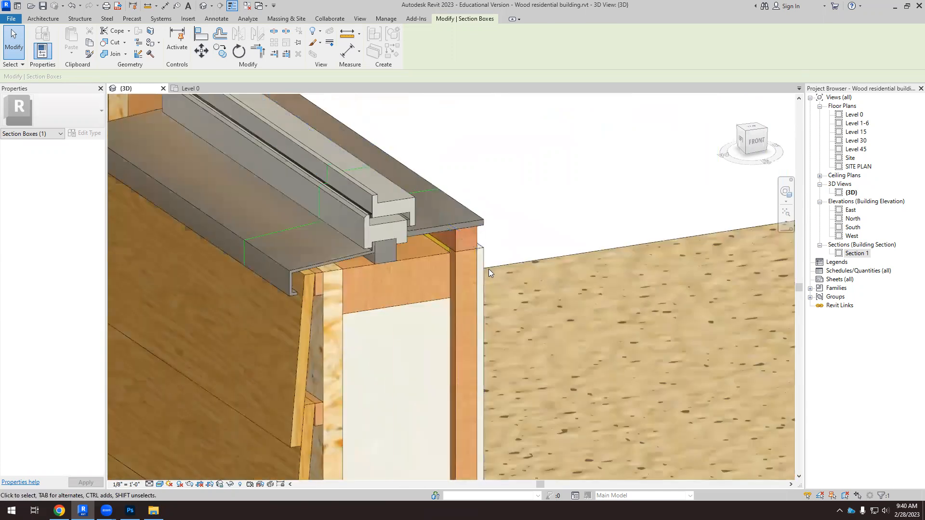
scroll(362, 255, "down", 4)
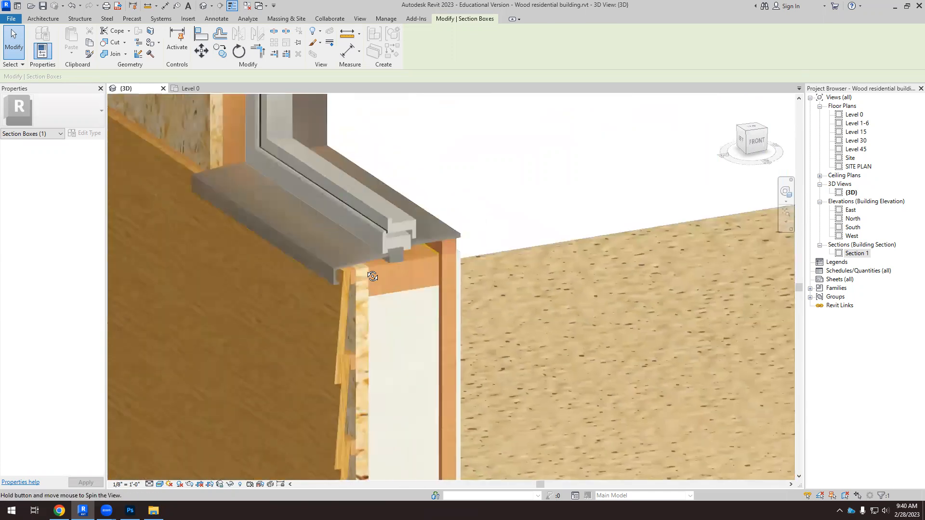
scroll(325, 258, "down", 5)
scroll(378, 265, "up", 6)
scroll(378, 266, "up", 3)
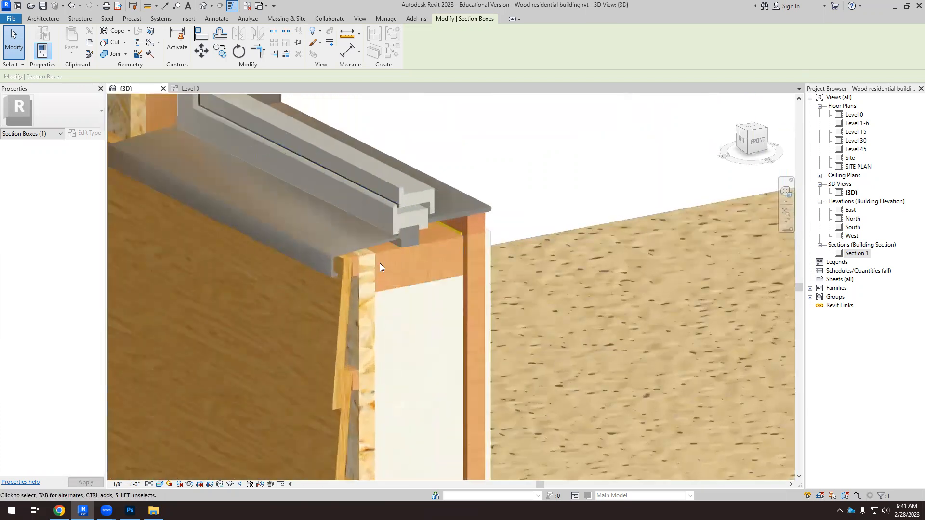
scroll(335, 286, "up", 4)
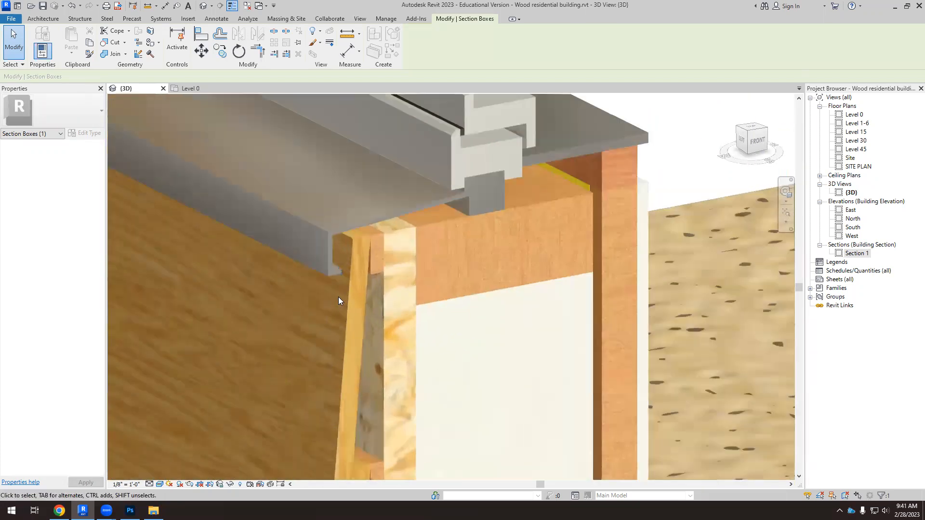
Examine the exterior sill and its drip edge over the siding from several angles, including from above.
scroll(368, 293, "down", 3)
middle_click_drag(452, 287, 446, 284, "shift")
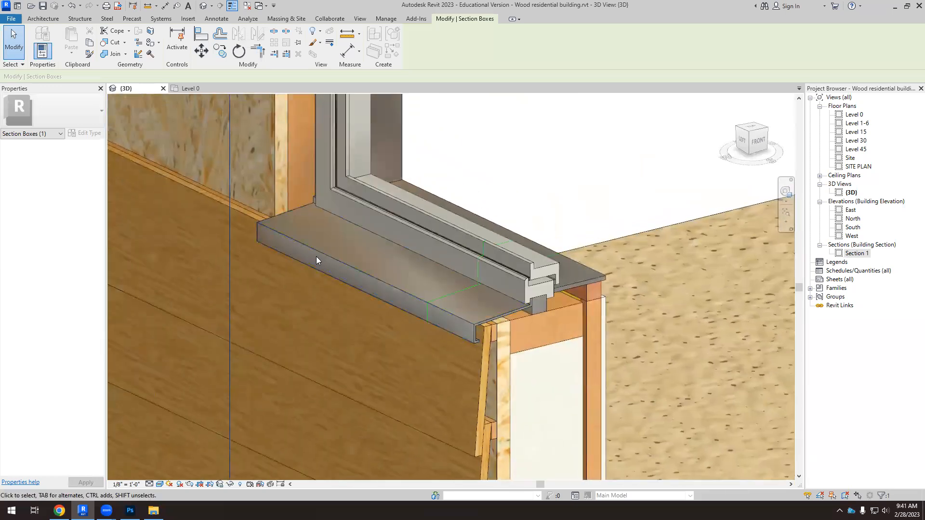
scroll(316, 260, "down", 3)
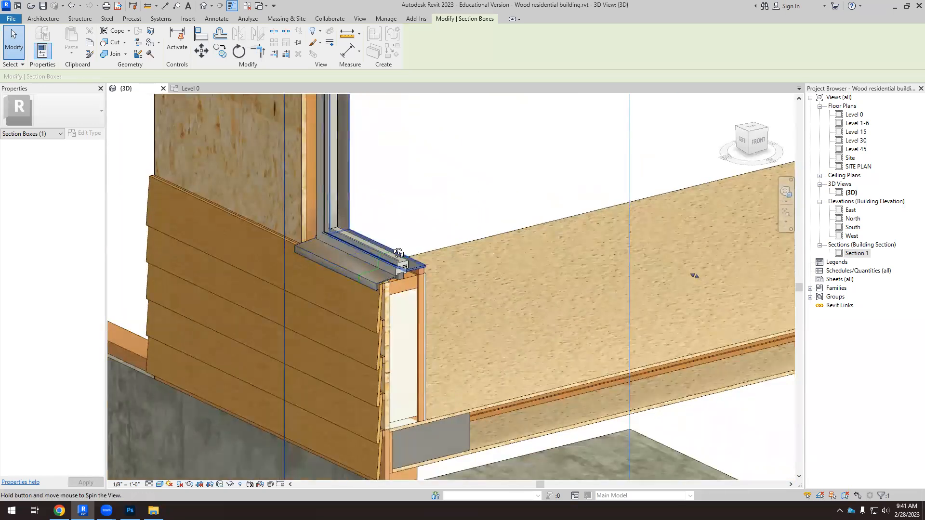
middle_click_drag(397, 252, 345, 270, "shift")
scroll(206, 292, "up", 5)
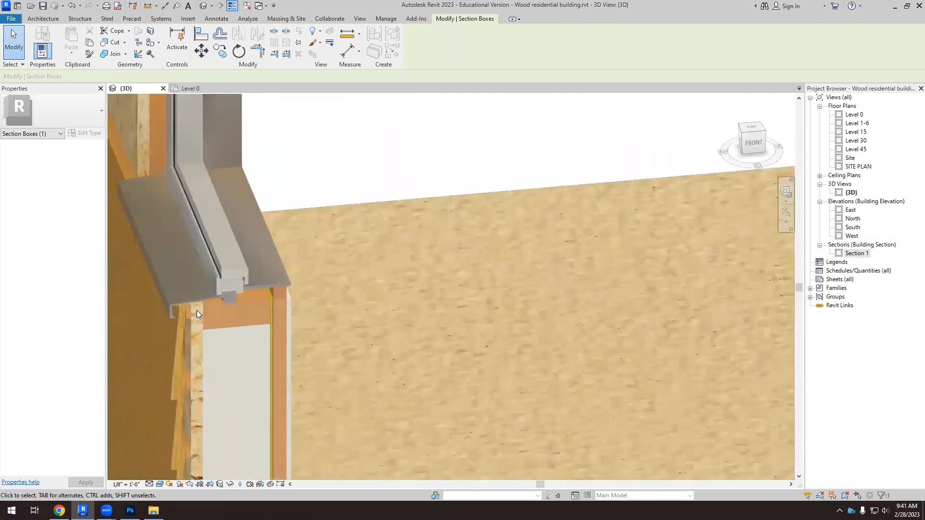
scroll(207, 292, "up", 7)
scroll(428, 198, "down", 6)
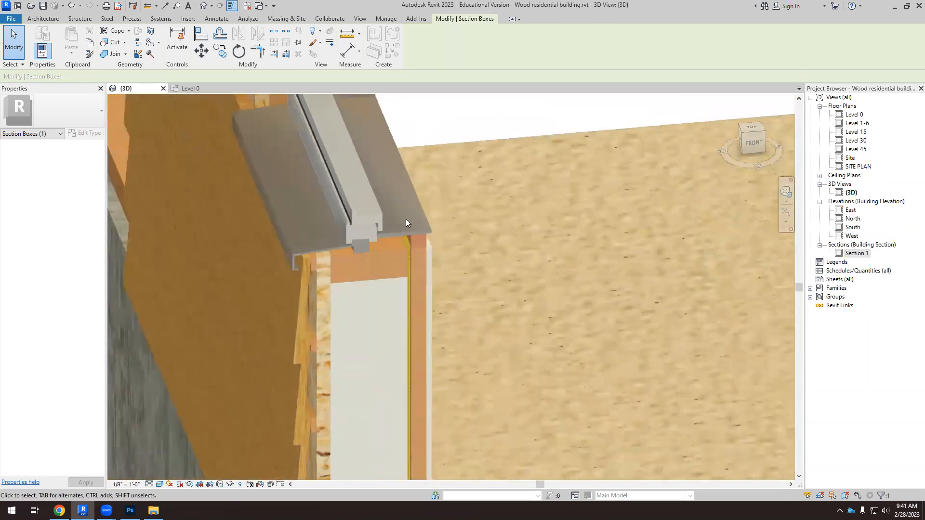
scroll(314, 201, "up", 3)
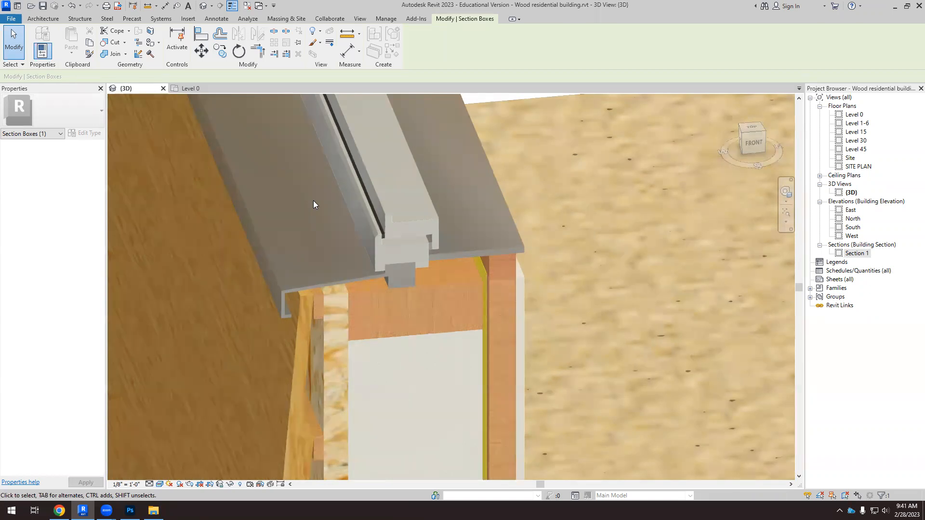
middle_click_drag(313, 200, 400, 304, "shift")
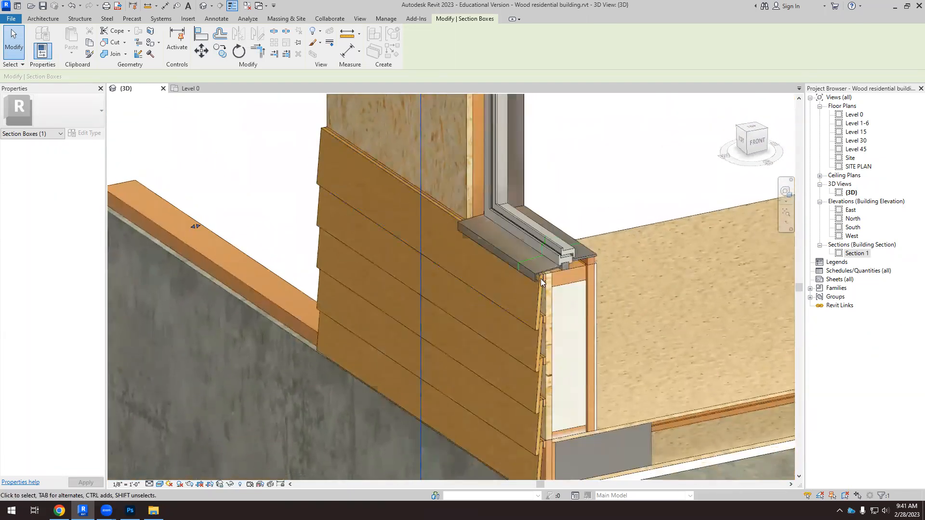
Check the sectioned window frame and interior sill up close, and how they relate to the surrounding wall and floor.
scroll(580, 239, "up", 6)
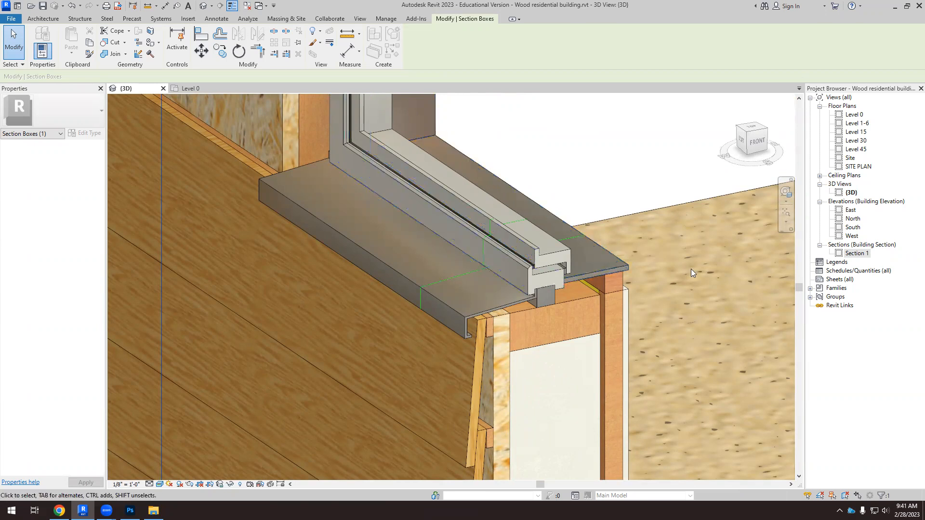
scroll(694, 268, "up", 3)
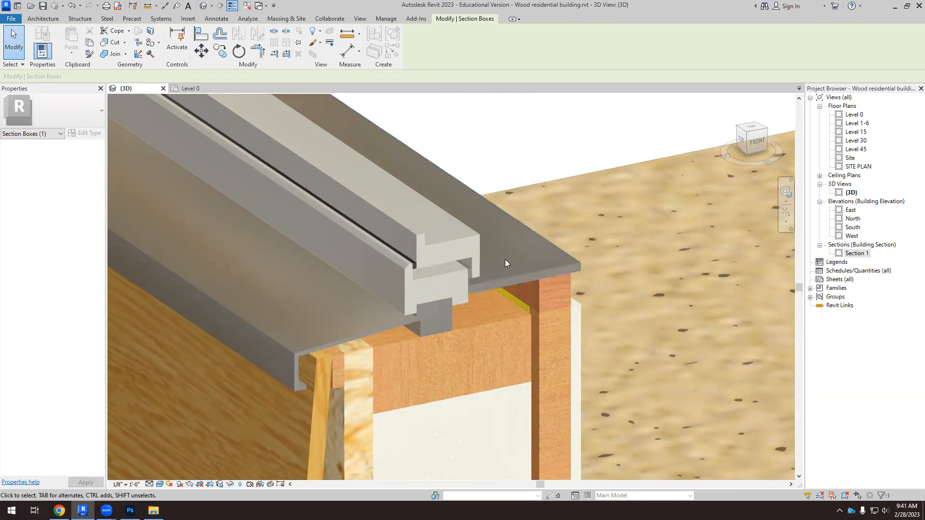
scroll(499, 260, "down", 2)
scroll(423, 222, "up", 1)
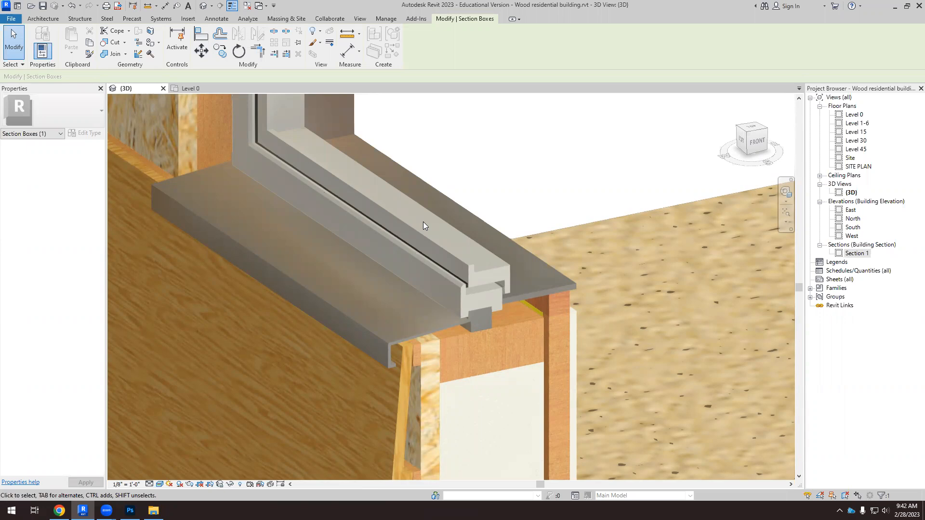
scroll(409, 291, "down", 5)
middle_click_drag(466, 271, 486, 261, "shift")
scroll(449, 234, "down", 2)
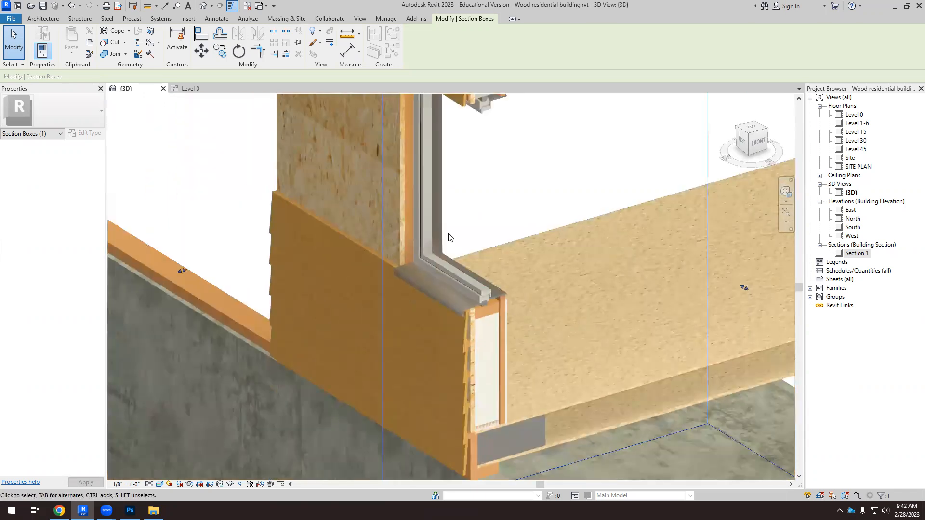
Inspect the cut profile of the window's lower frame where it meets the exterior sill, interior sill and sill framing.
scroll(487, 312, "up", 5)
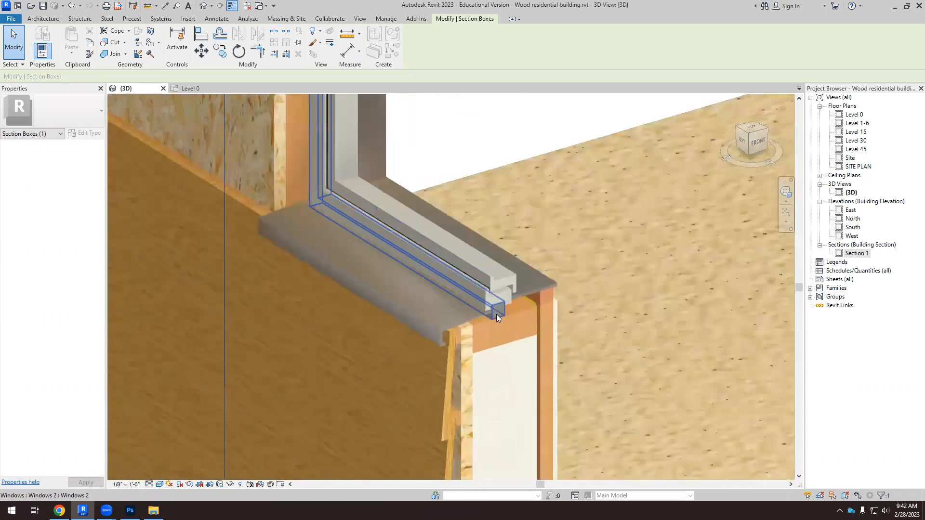
scroll(507, 306, "up", 5)
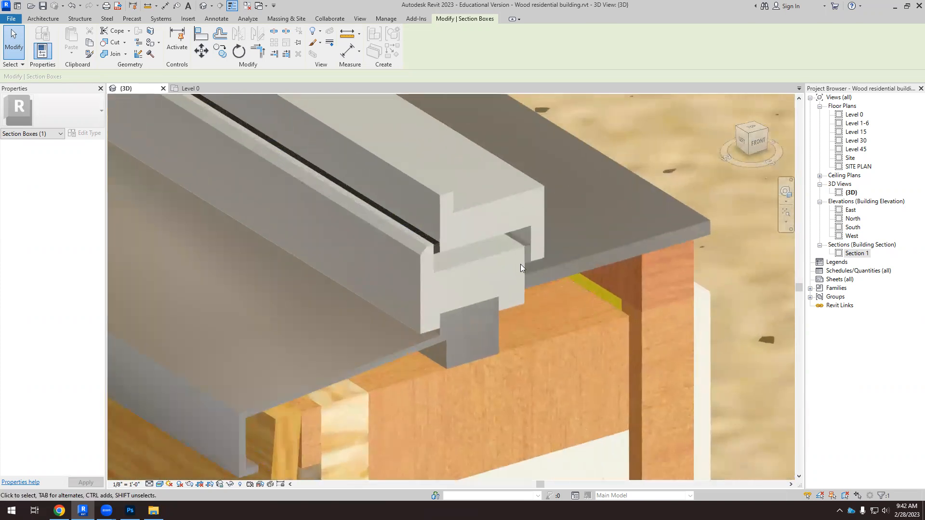
scroll(467, 278, "down", 4)
middle_click_drag(470, 291, 484, 268, "shift")
scroll(358, 312, "down", 2)
scroll(358, 312, "down", 2)
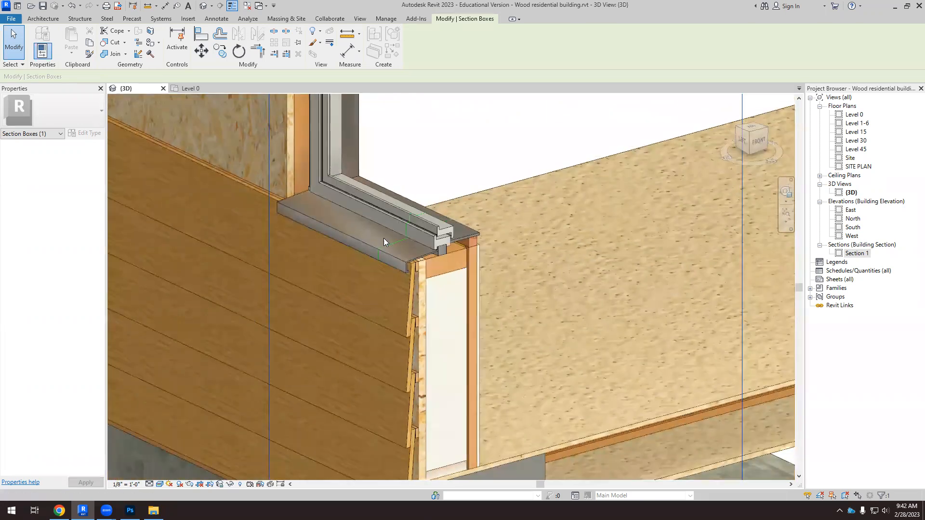
scroll(383, 238, "down", 1)
scroll(374, 372, "down", 2)
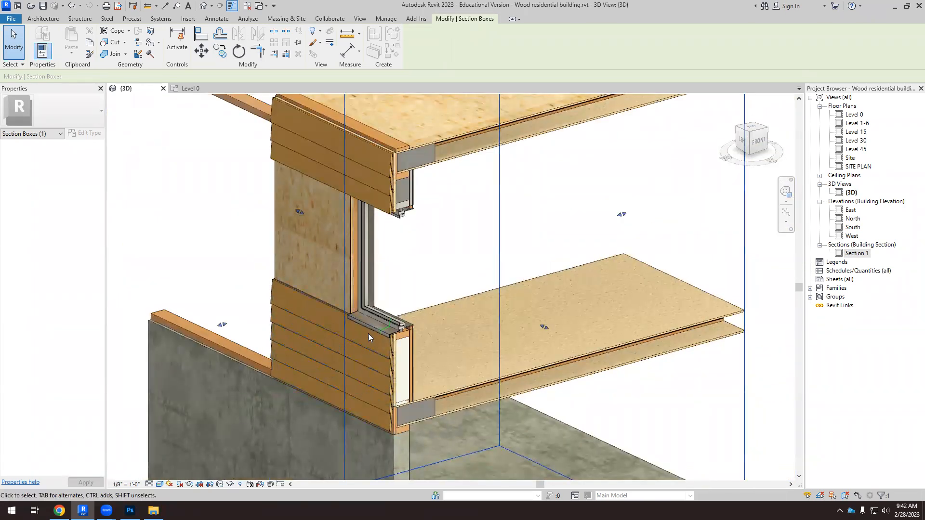
Review the whole sectioned model, from the concrete foundation through both floors, the cladded wall and the window opening.
scroll(419, 266, "up", 1)
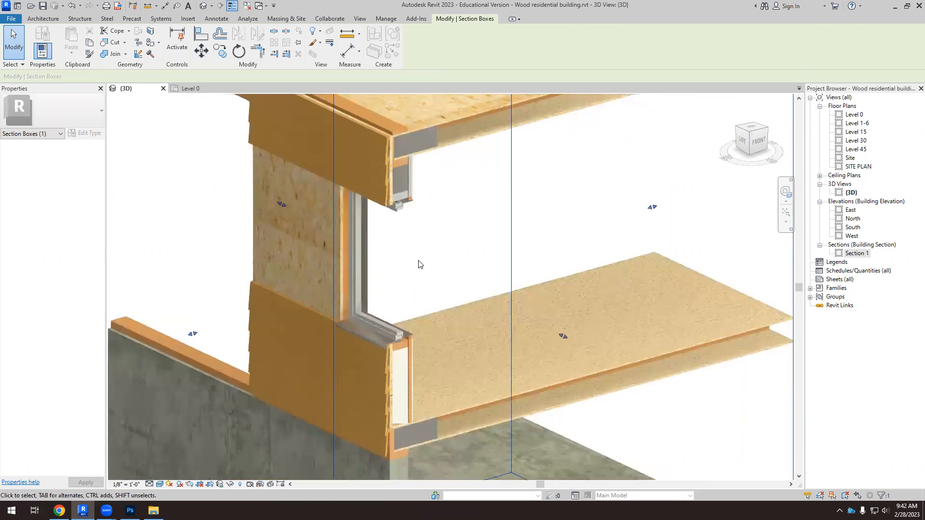
scroll(289, 309, "down", 4)
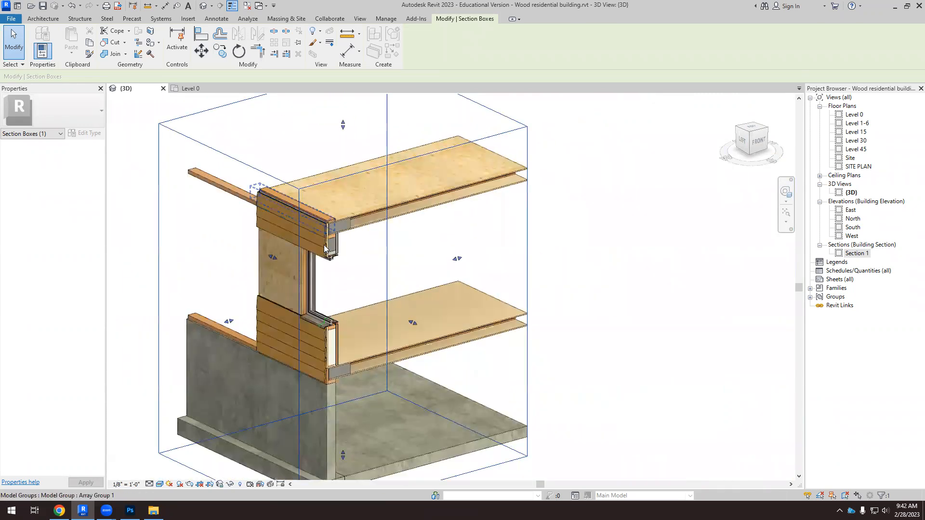
scroll(337, 275, "down", 2)
scroll(305, 293, "up", 1)
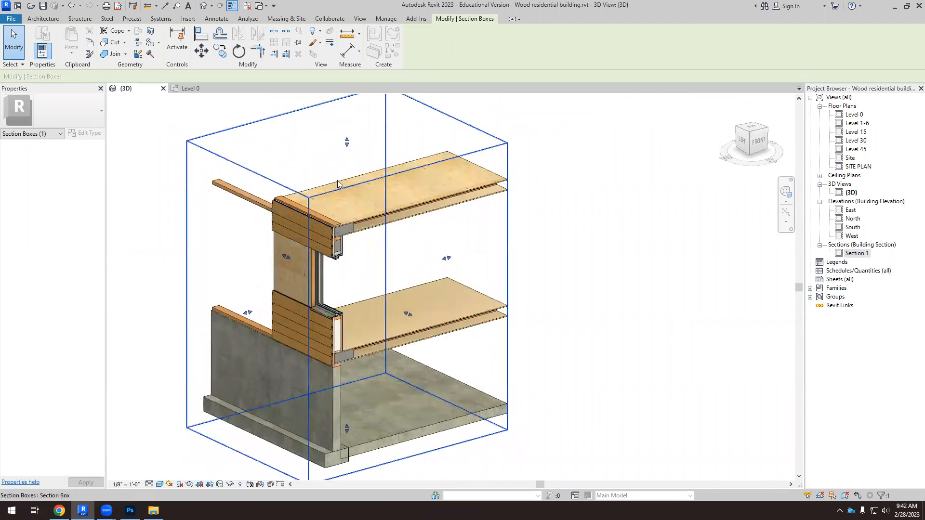
scroll(332, 192, "down", 4)
middle_click_drag(356, 266, 347, 271, "shift")
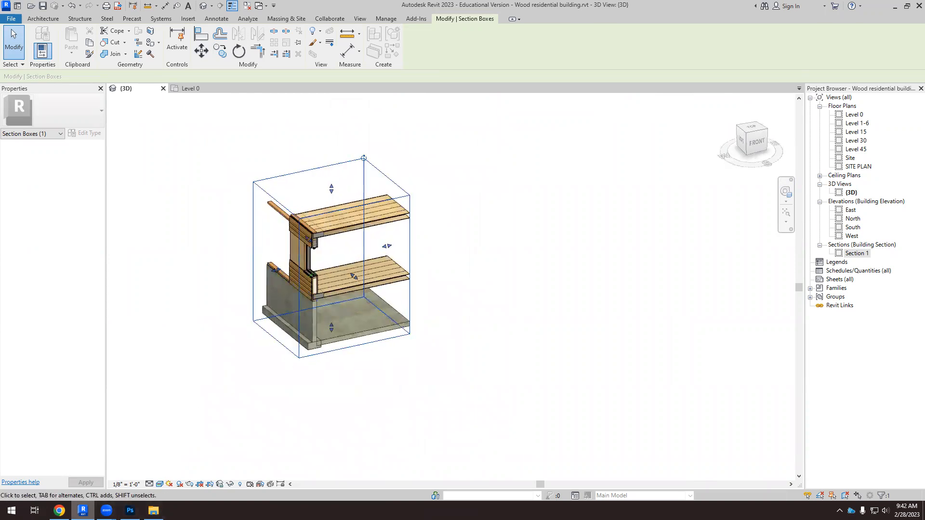
Switch to Chrome and examine the holzraumsystem.com wall section illustration, covering its passive house windows, wall layers and factory floor panels.
mouse_move(83, 511)
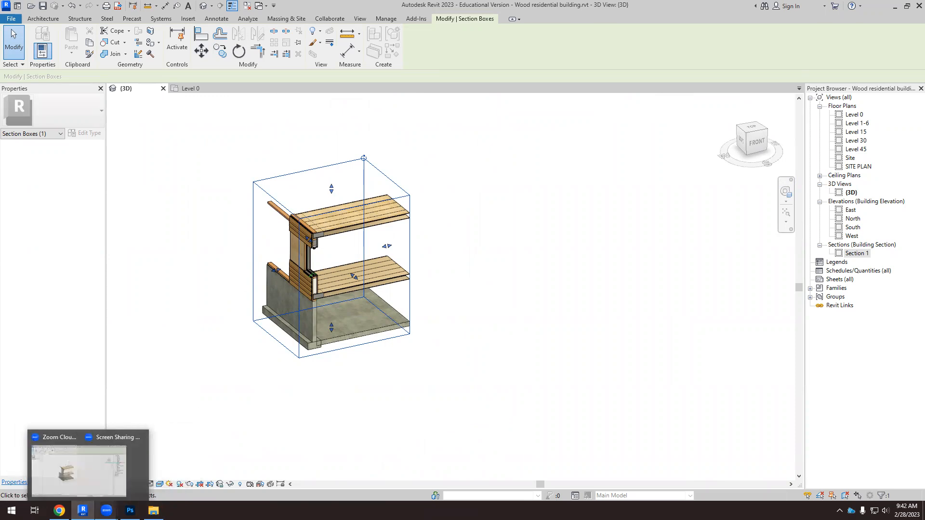
left_click(59, 510)
scroll(421, 180, "down", 4)
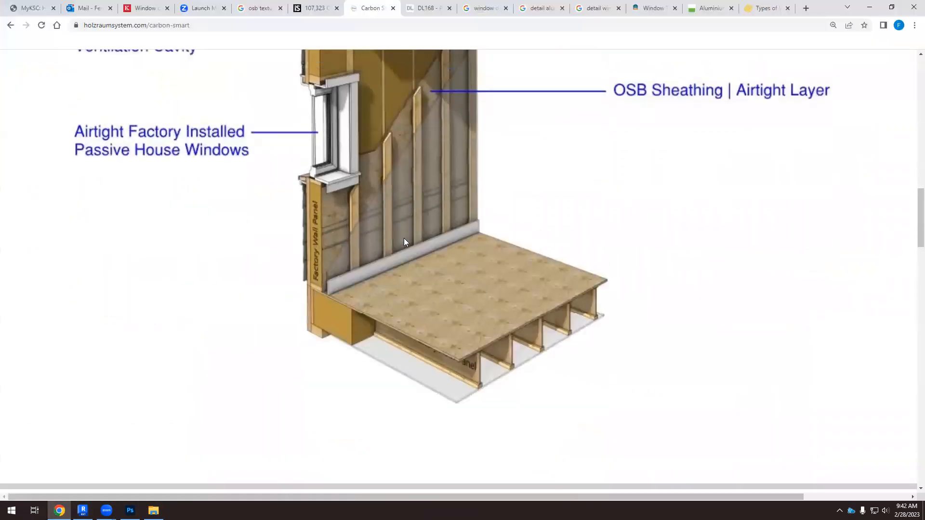
scroll(407, 248, "down", 2, "ctrl")
scroll(421, 250, "up", 1, "ctrl")
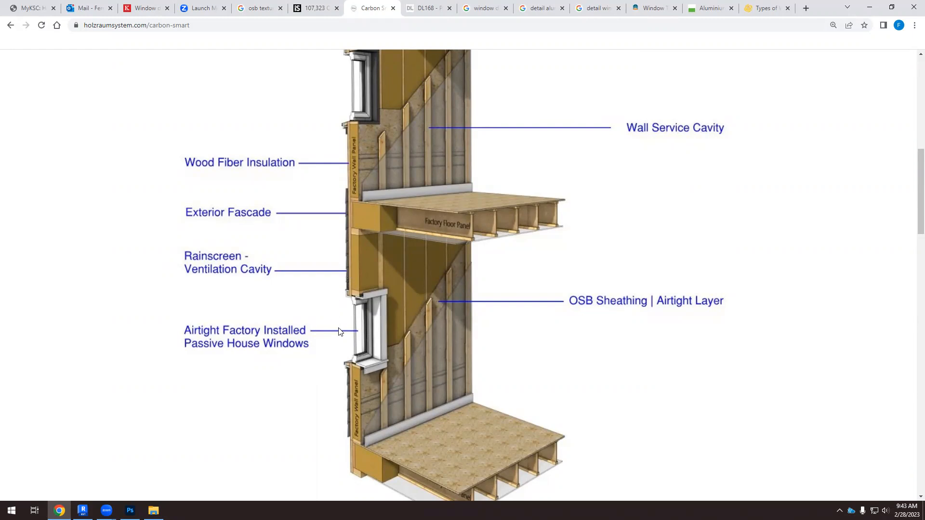
scroll(361, 347, "up", 1)
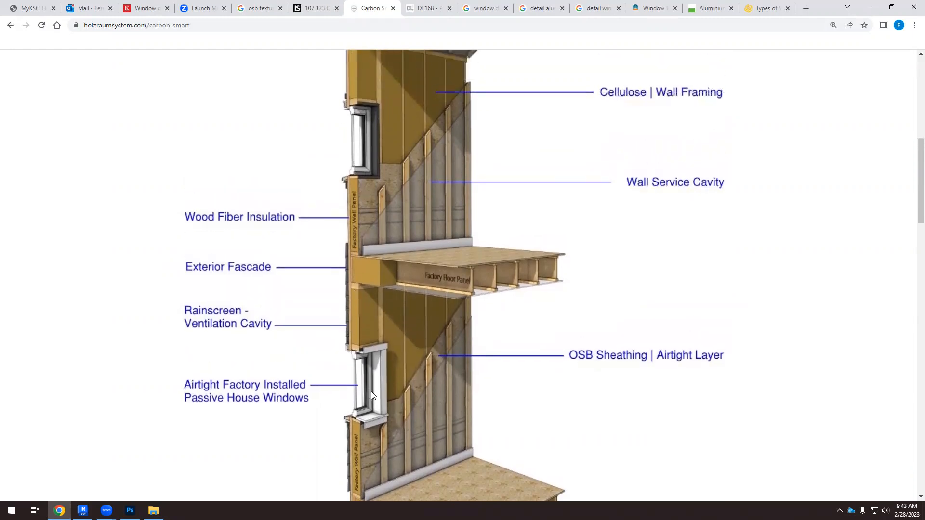